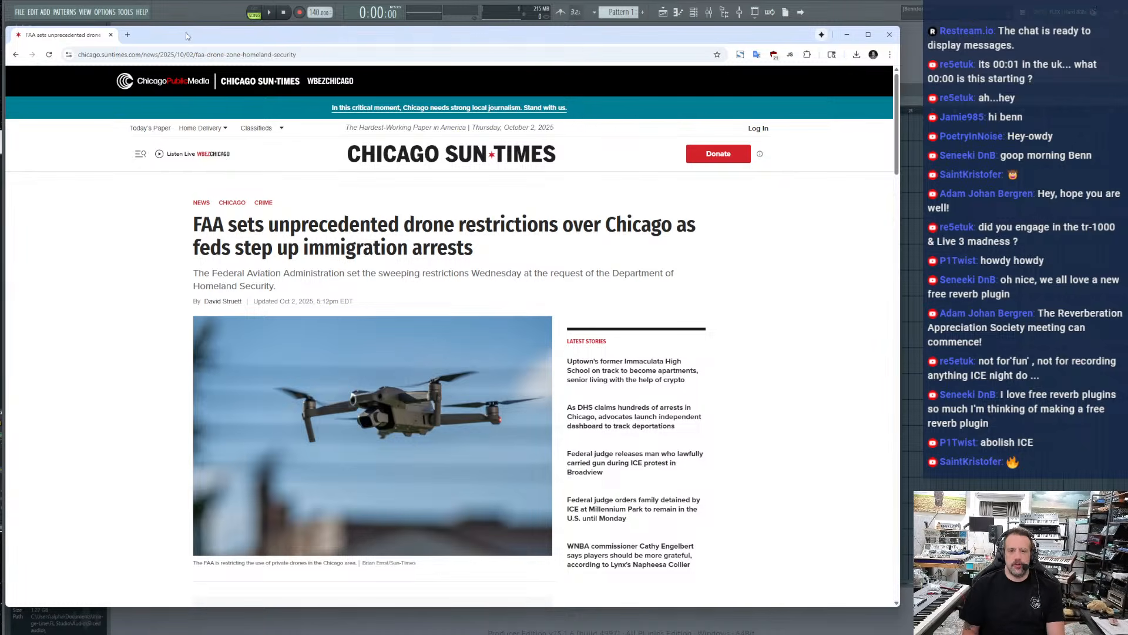
Move the Chicago Sun-Times article window aside and bring the CIAJeepDoors repository on GitHub into view
left_click_drag(186, 33, 0, 31)
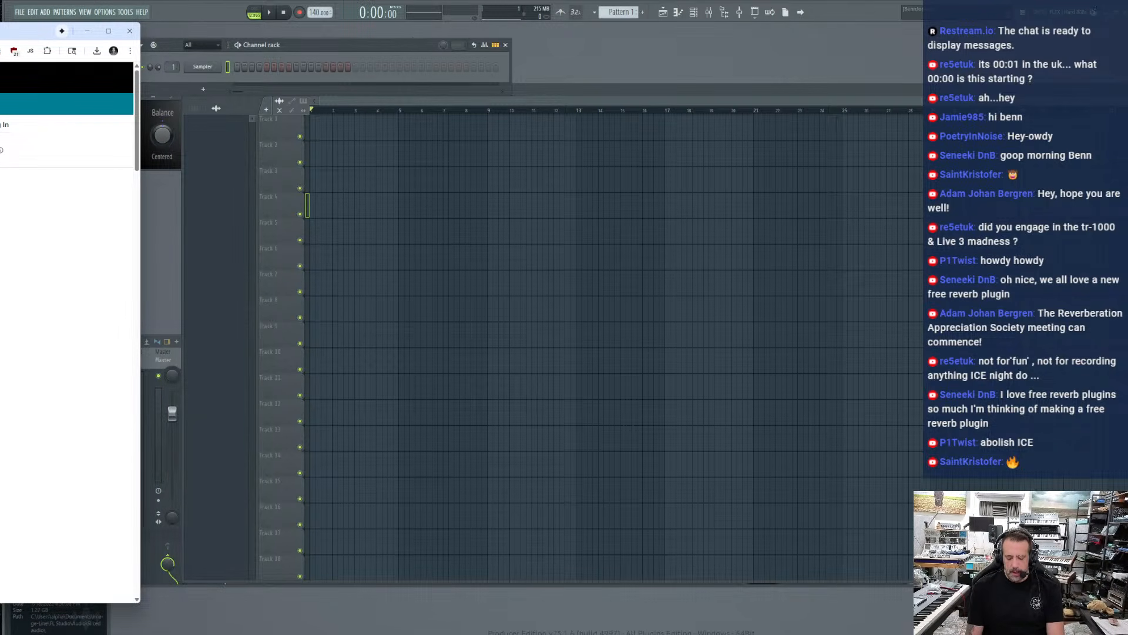
key("ctrl+t")
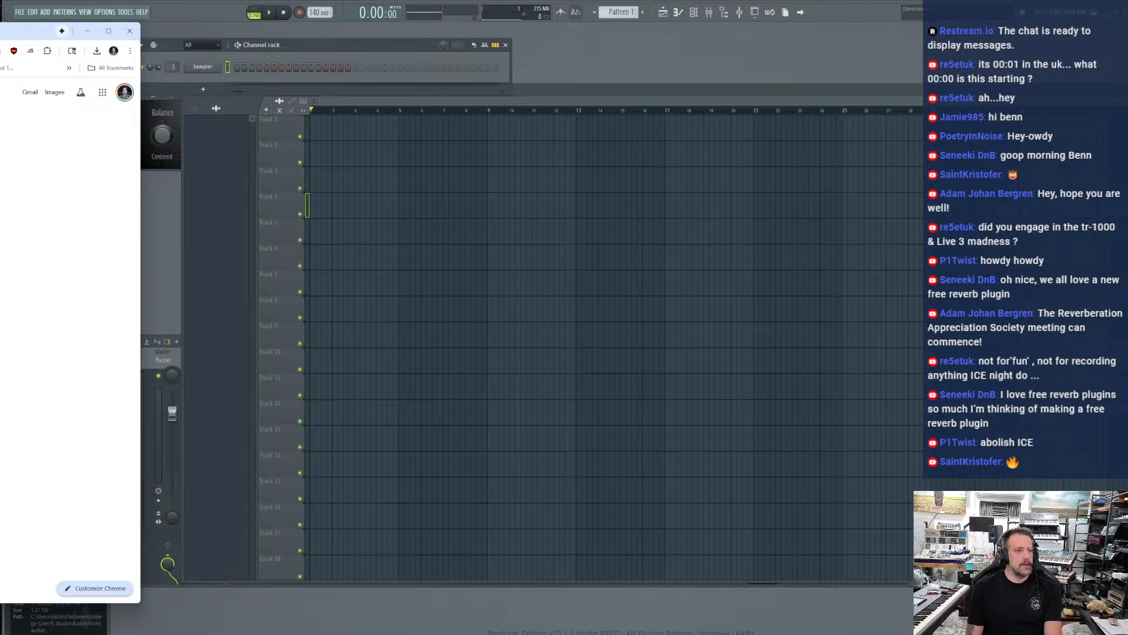
key("Return")
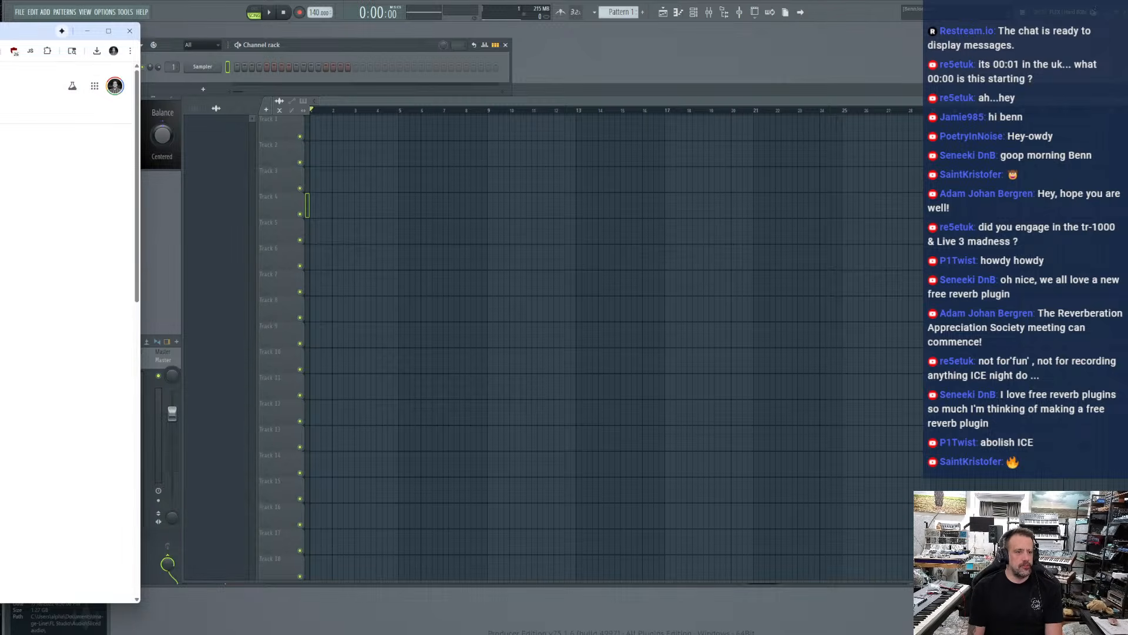
left_click_drag(0, 34, 533, 36)
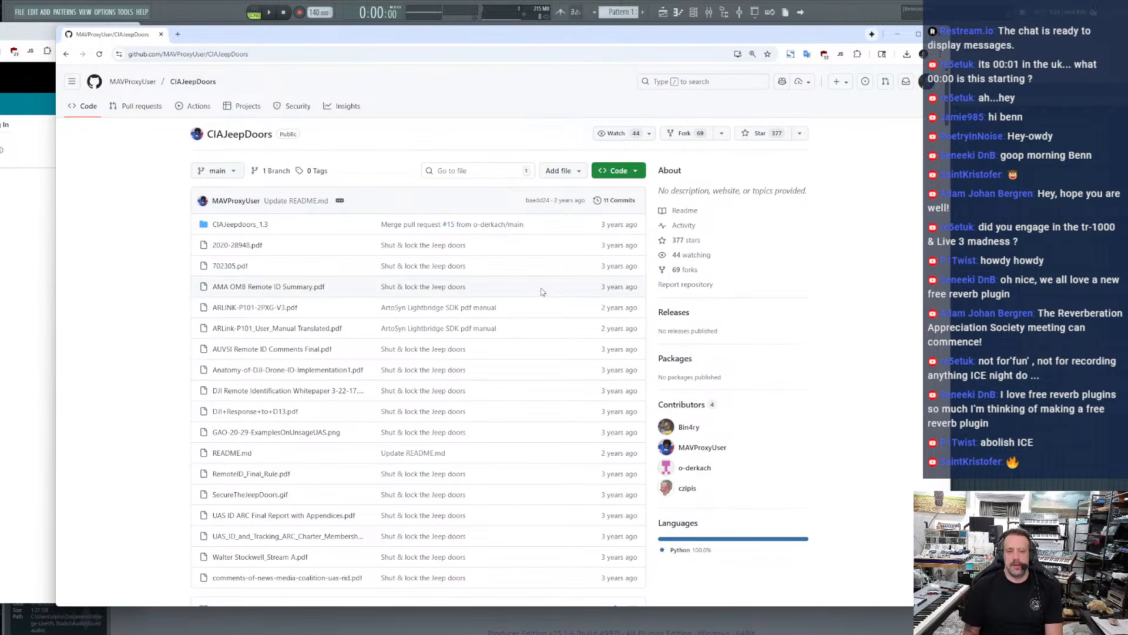
Read through the CIAJeepDoors README, including its warning heading, the tool's purpose and the reasons for using it
scroll(541, 292, "down", 20)
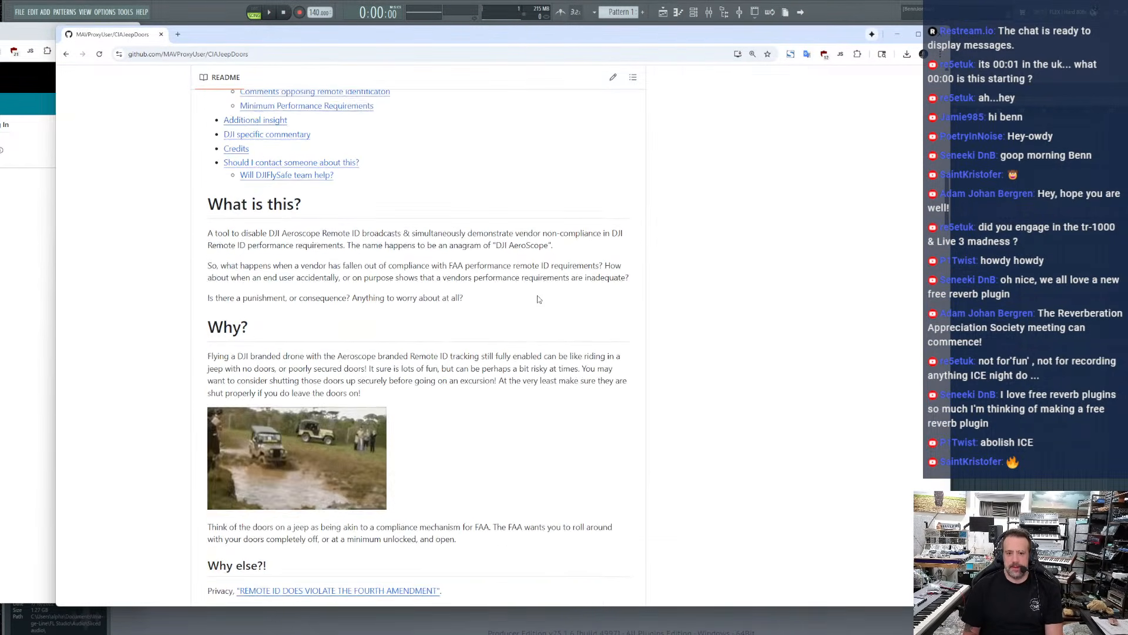
scroll(539, 299, "down", 12)
scroll(536, 299, "up", 10)
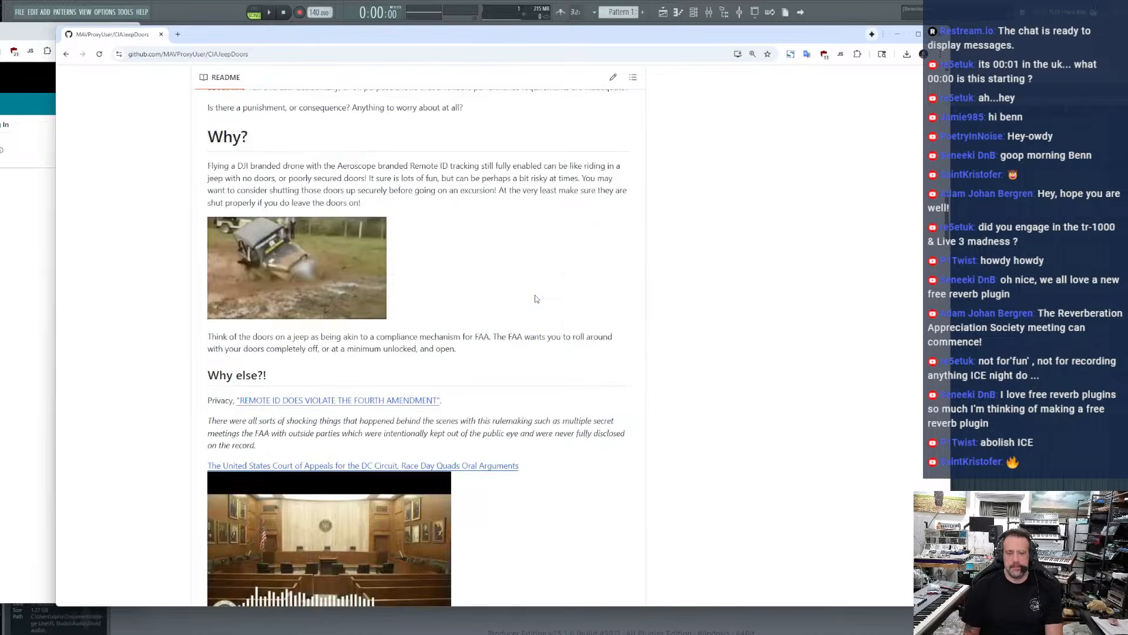
scroll(536, 298, "up", 15)
scroll(536, 298, "down", 6)
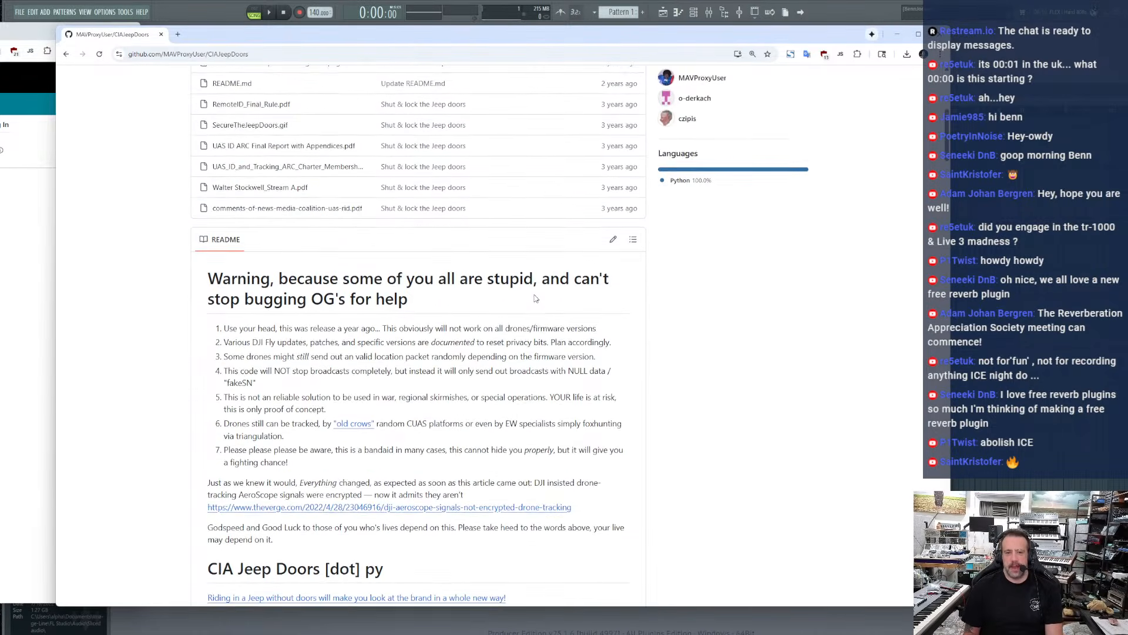
scroll(536, 299, "down", 2)
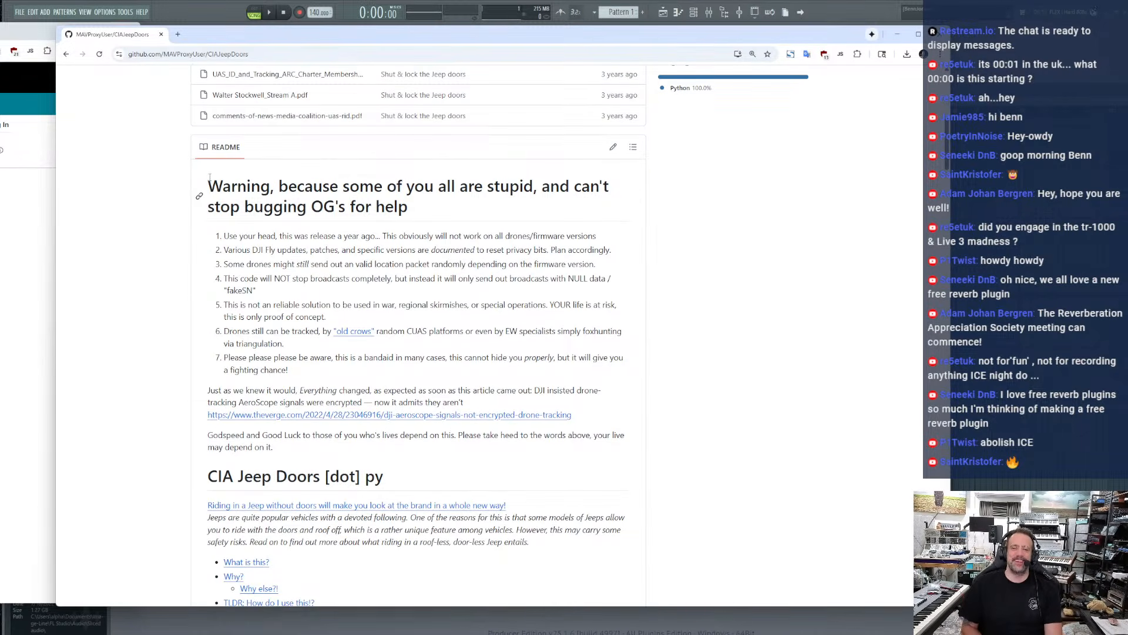
left_click_drag(209, 177, 478, 210)
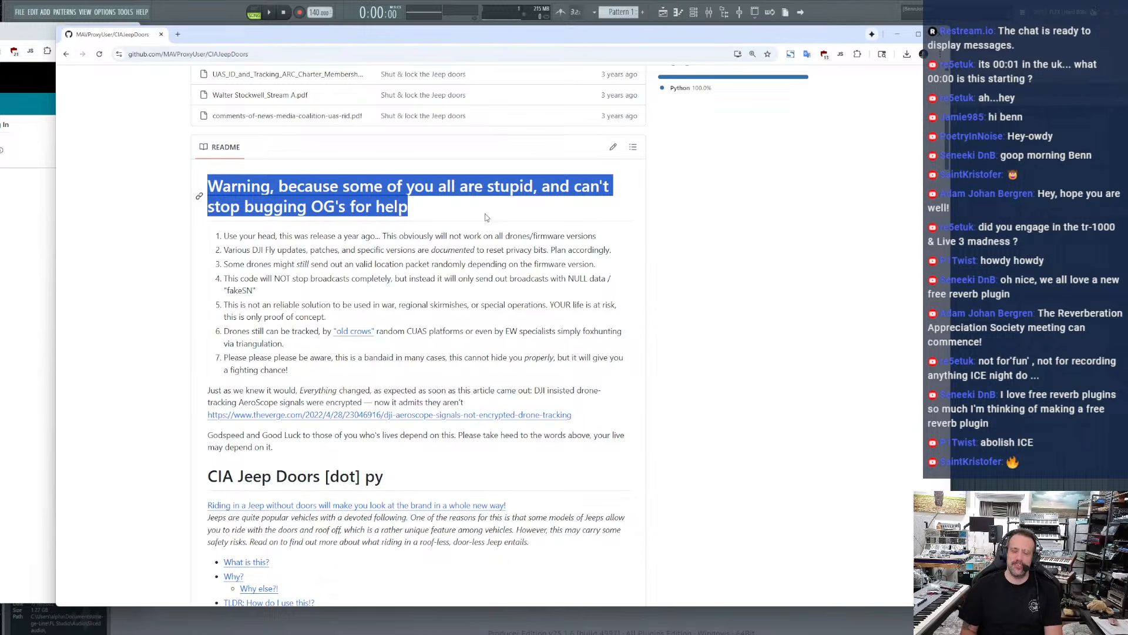
left_click(488, 217)
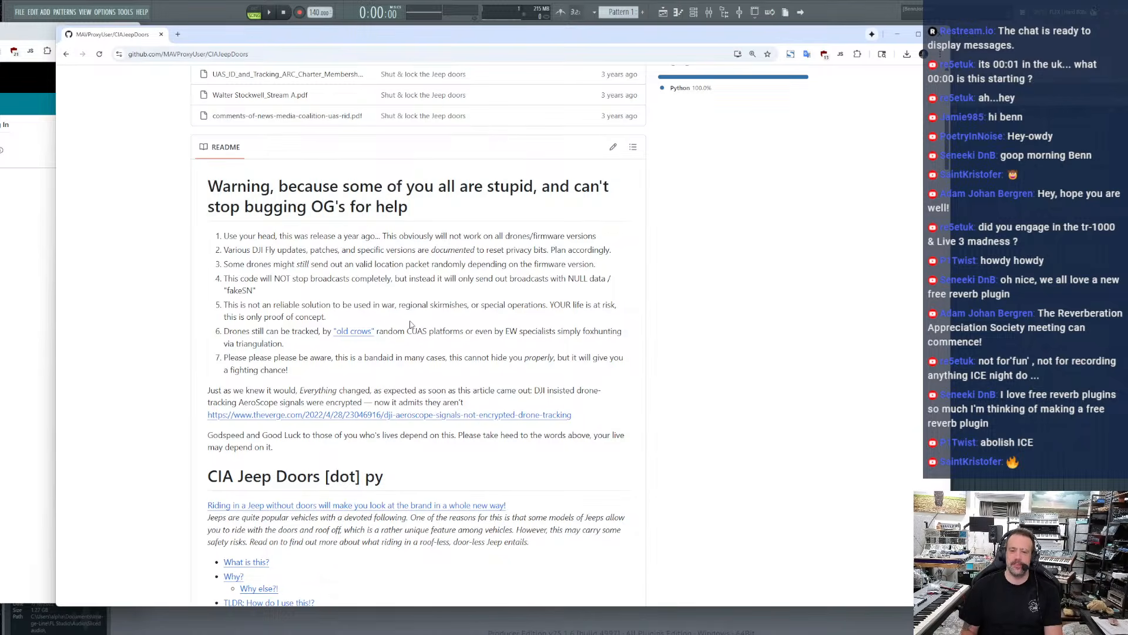
scroll(410, 324, "down", 10)
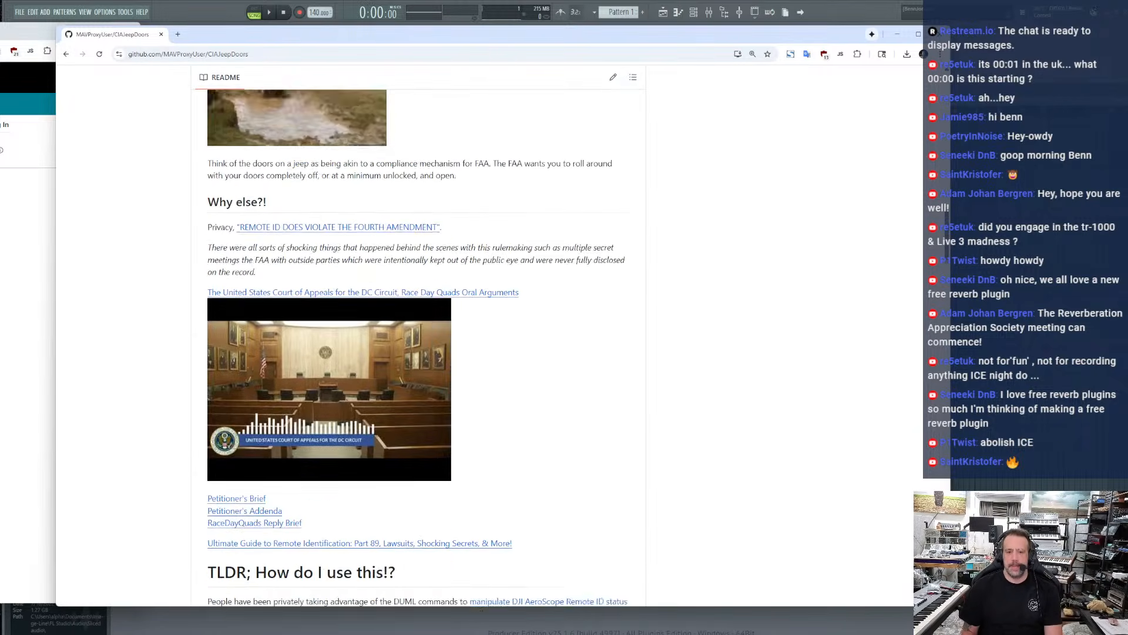
scroll(432, 349, "up", 7)
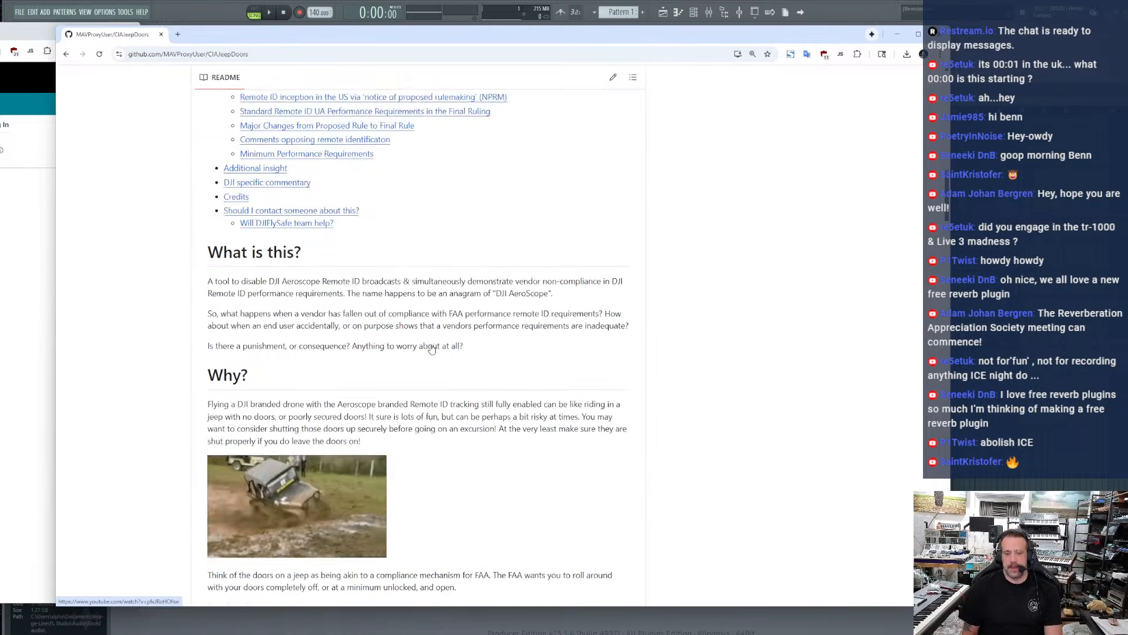
scroll(432, 349, "up", 10)
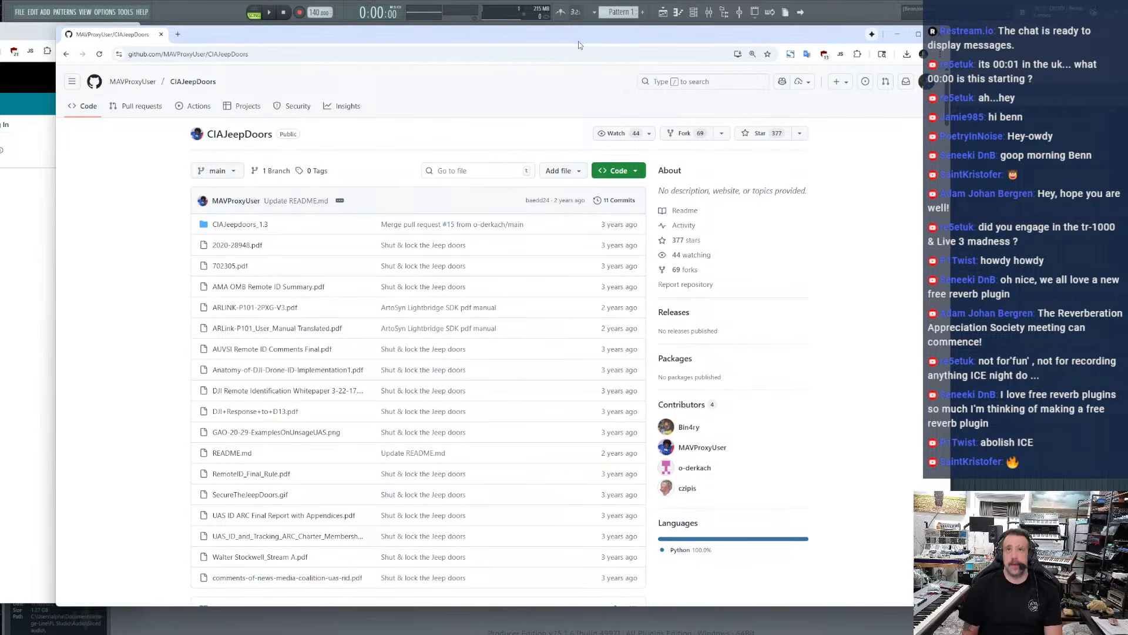
Close the GitHub repository window and the news article window
left_click_drag(578, 41, 544, 34)
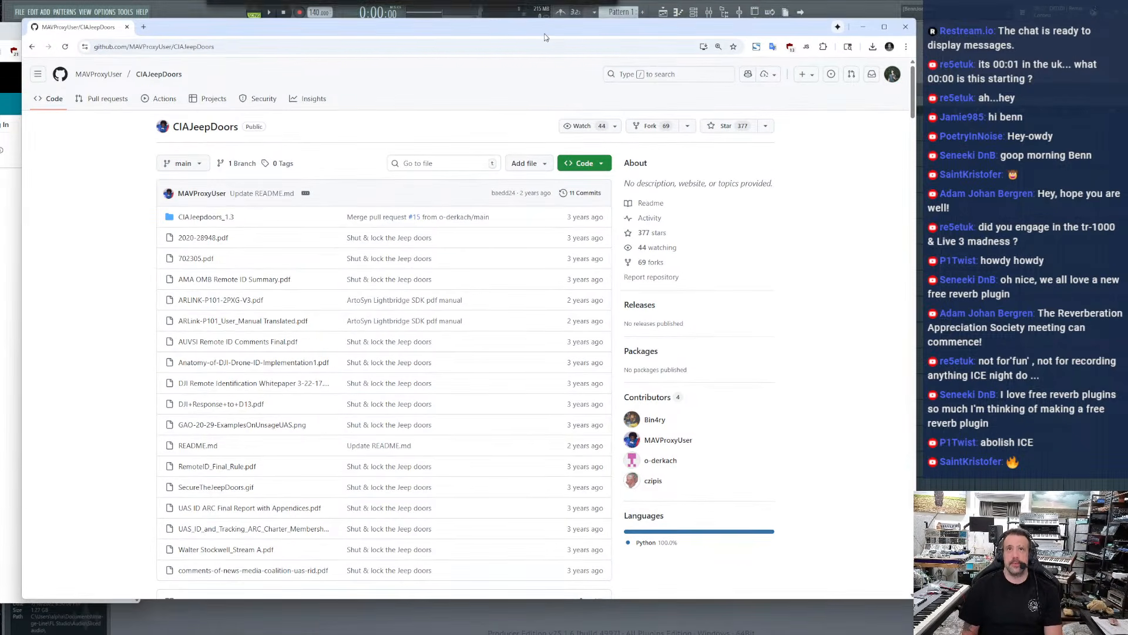
left_click(906, 27)
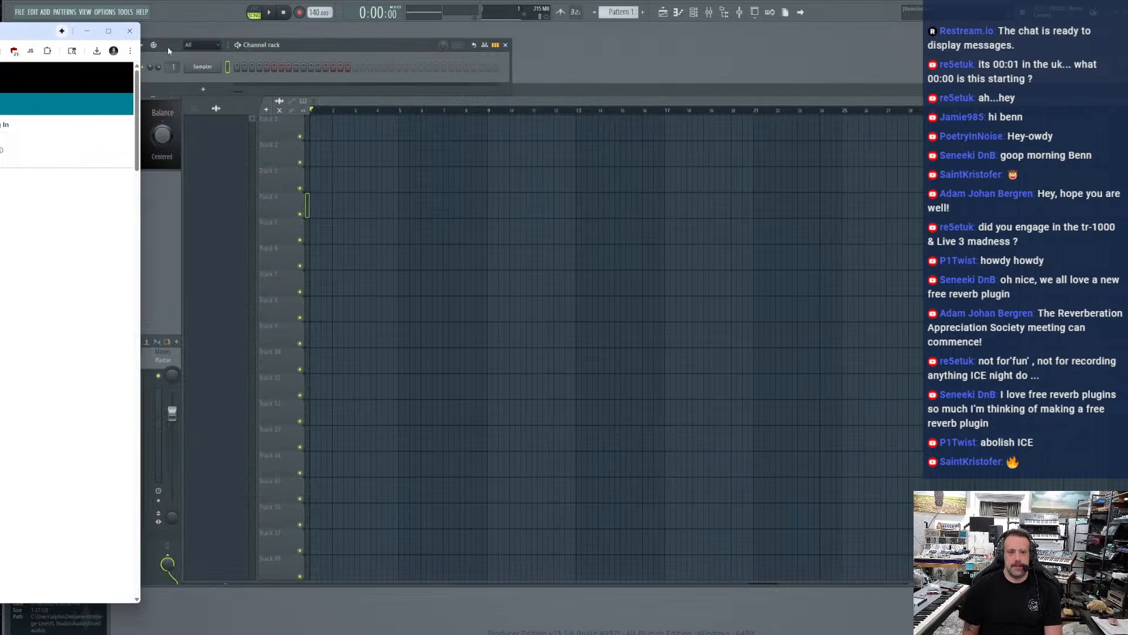
left_click(124, 32)
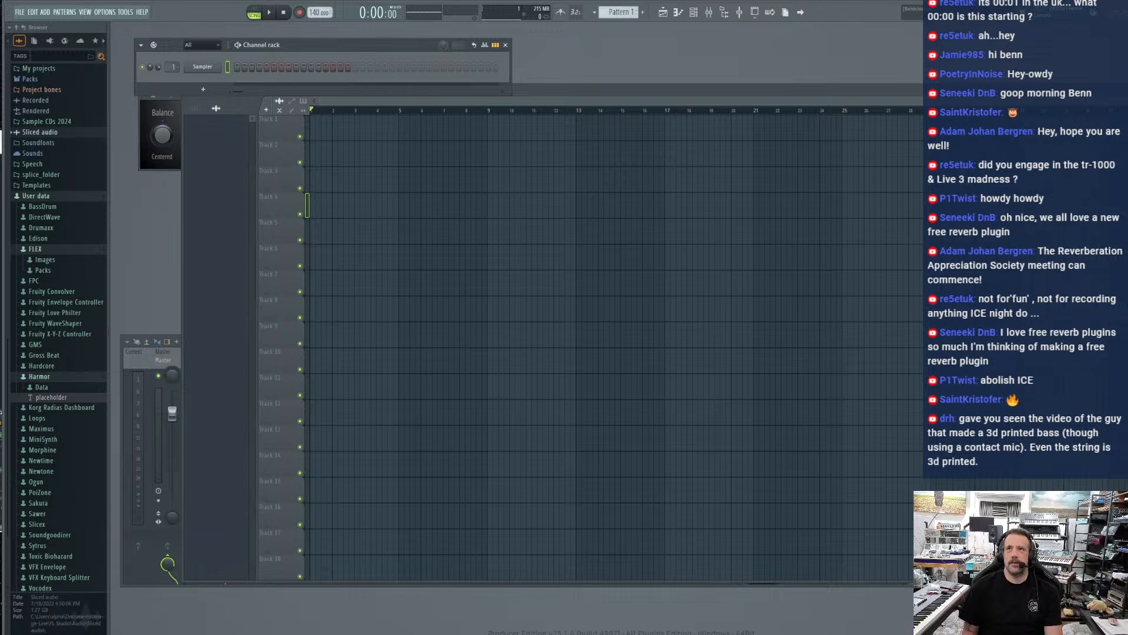
Bring the Threads post with the two election mailer photos fully into view and try different page zoom levels
left_click_drag(646, 0, 673, 66)
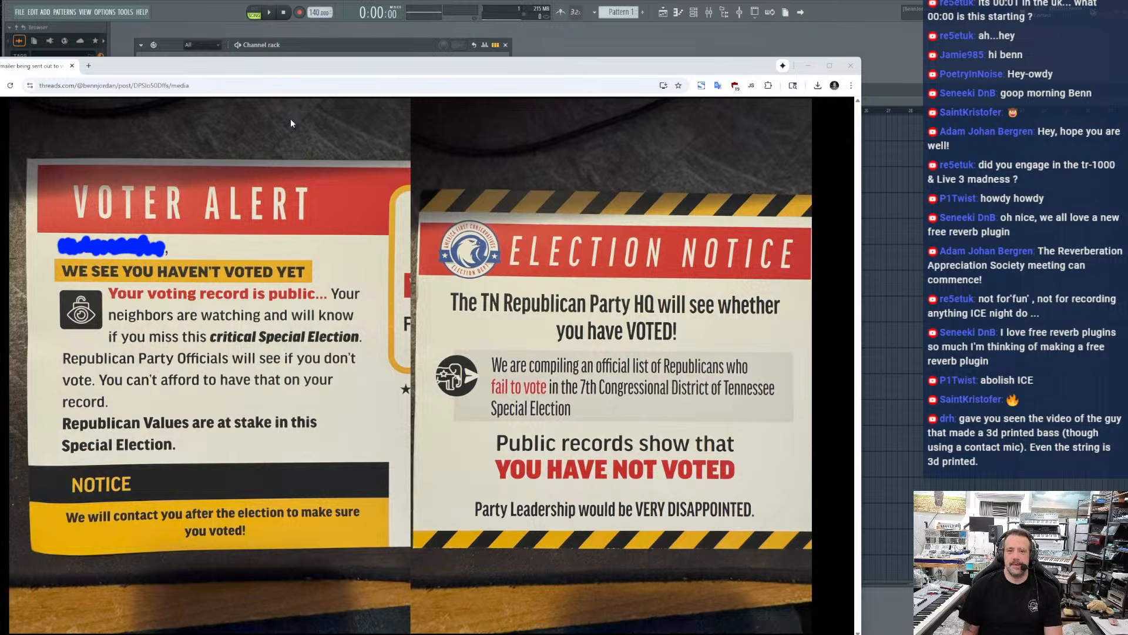
left_click_drag(288, 68, 313, 16)
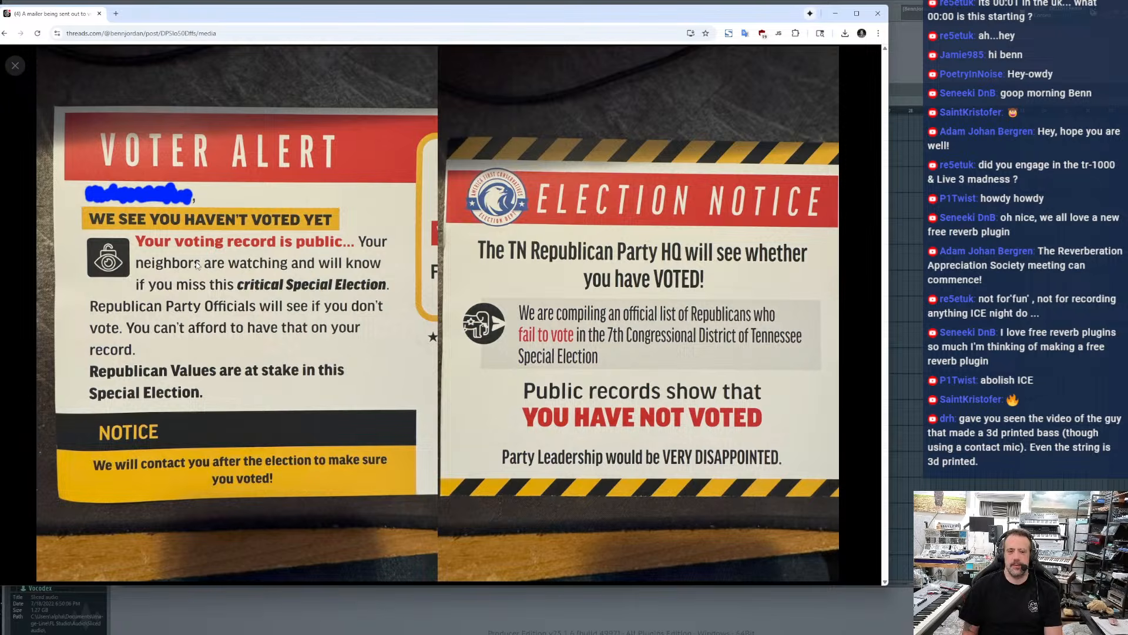
key("ctrl+plus")
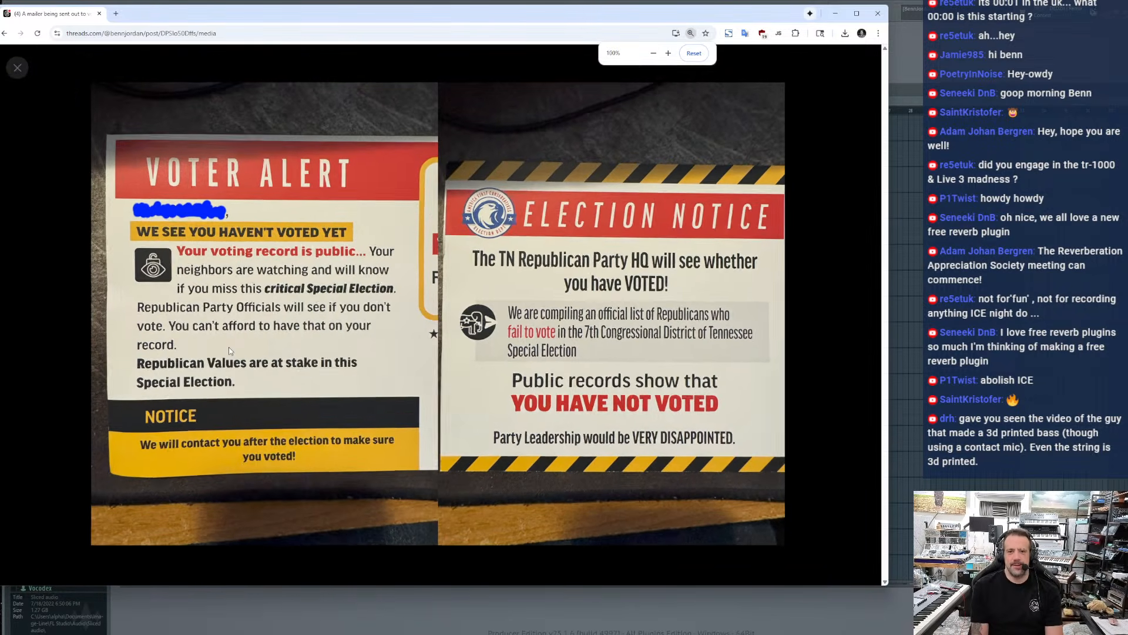
key("ctrl+plus")
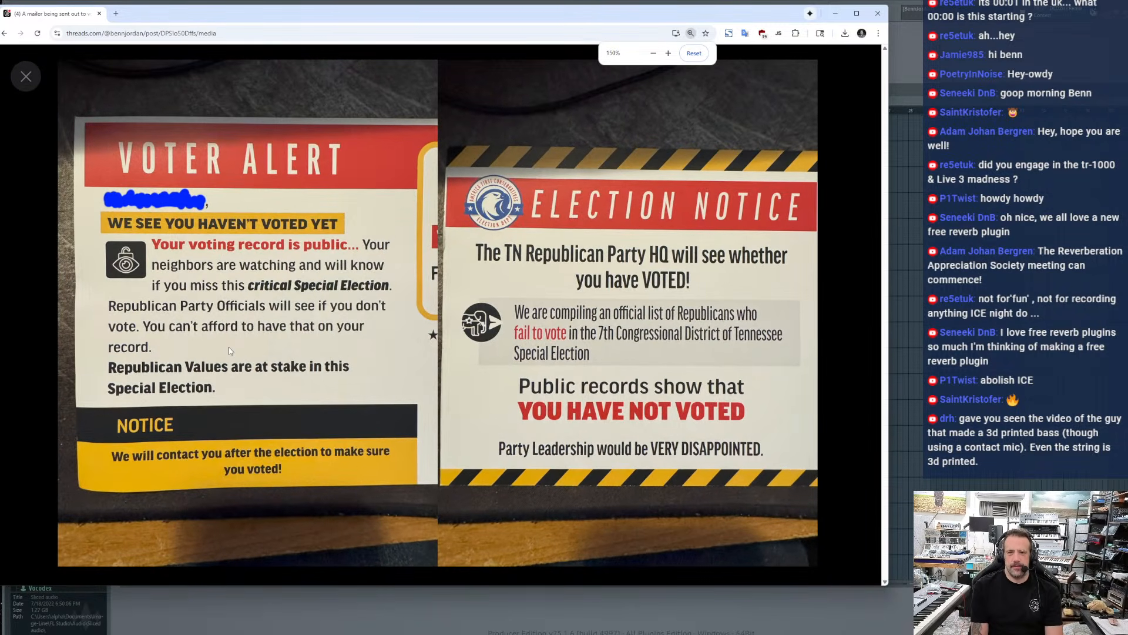
key("ctrl+minus")
key("ctrl+minus")
key("ctrl+minus")
key("ctrl+minus")
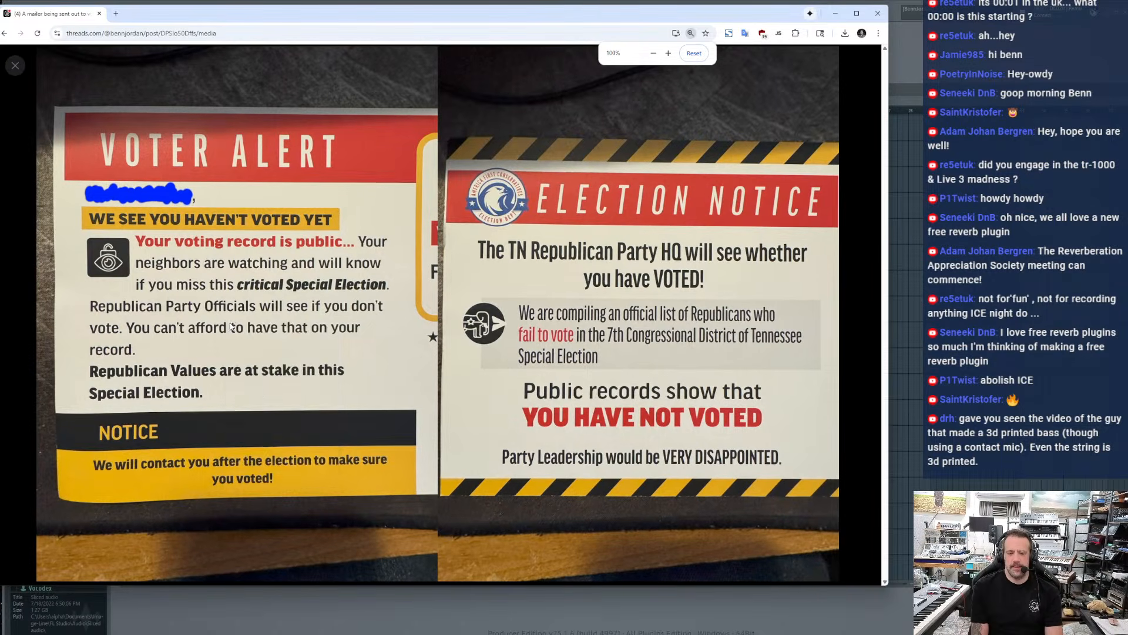
Open the mailer image in its own tab and enlarge it to 125%
right_click(230, 324)
left_click(253, 335)
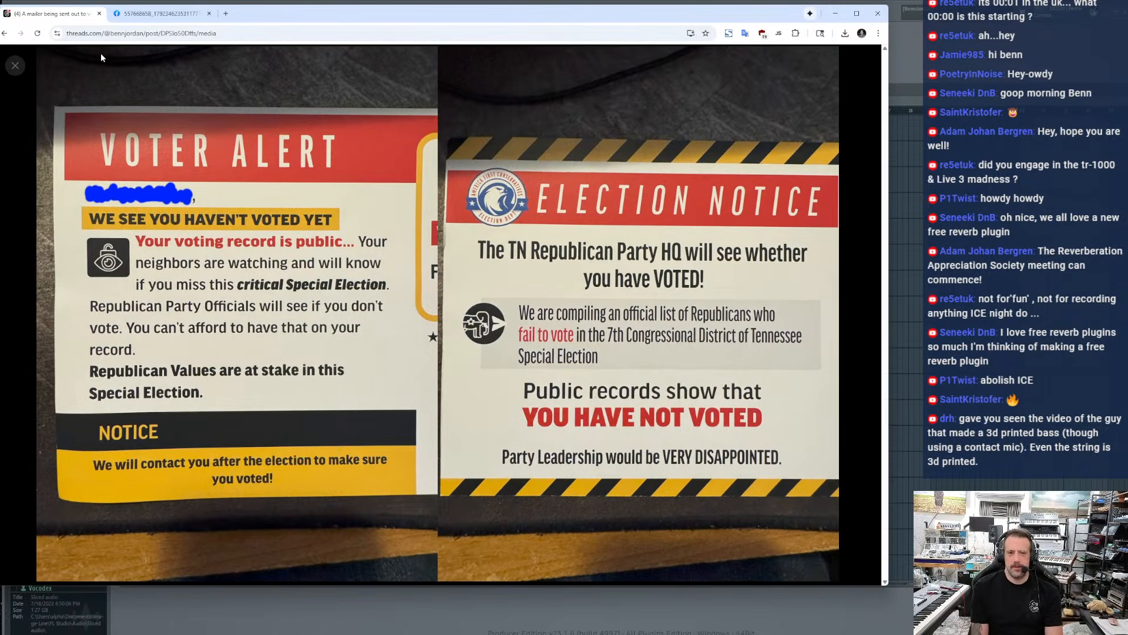
left_click(147, 13)
scroll(221, 268, "up", 6)
scroll(222, 270, "down", 4)
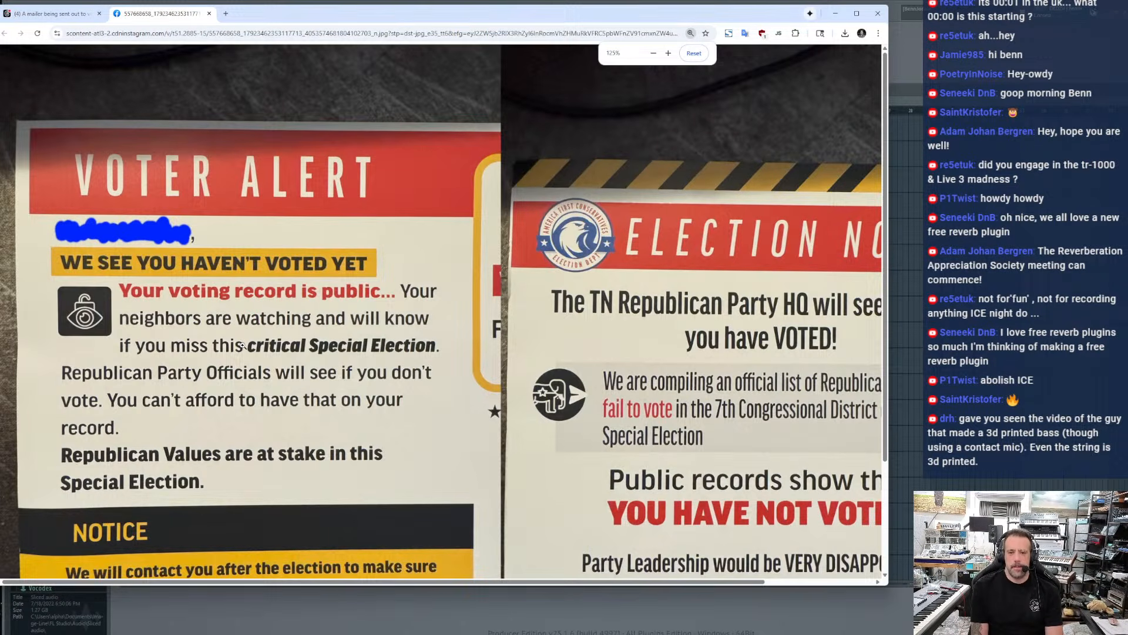
Examine the Voter Alert and Election Notice mailers across their full width and close the browser window
left_click_drag(243, 346, 251, 320)
scroll(251, 320, "down", 2)
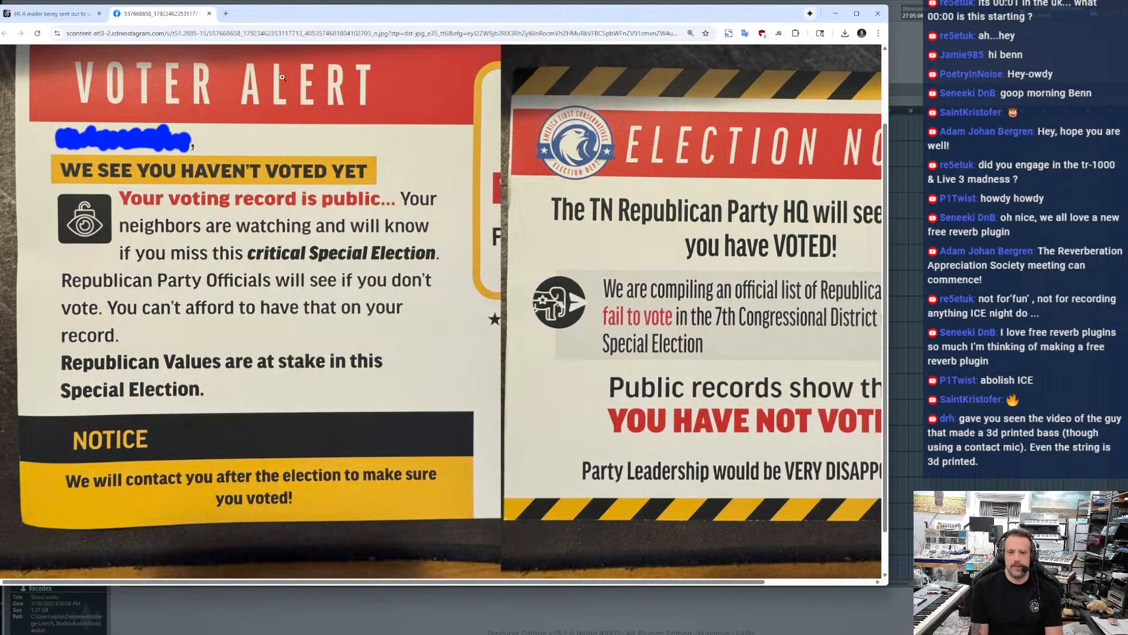
left_click_drag(299, 22, 307, 21)
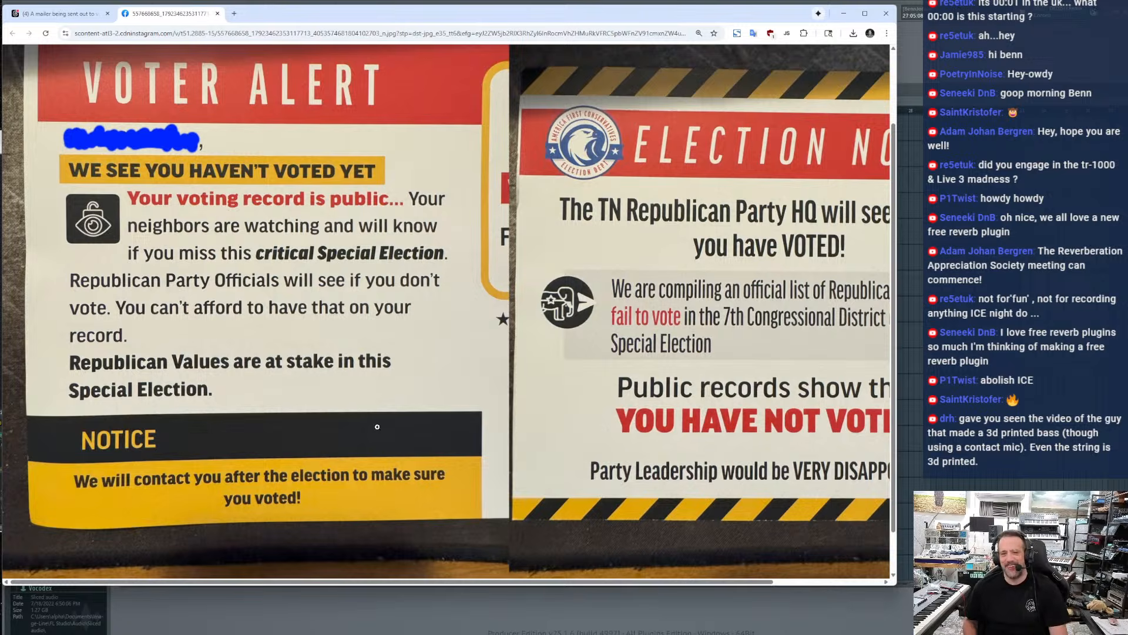
left_click_drag(463, 584, 478, 584)
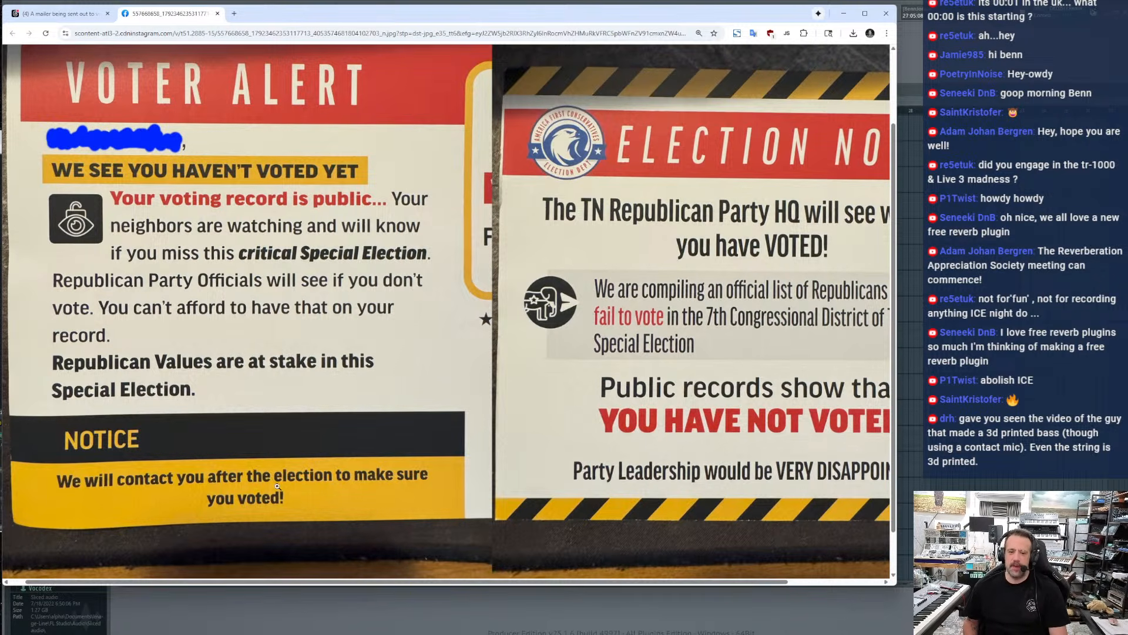
left_click_drag(249, 582, 490, 597)
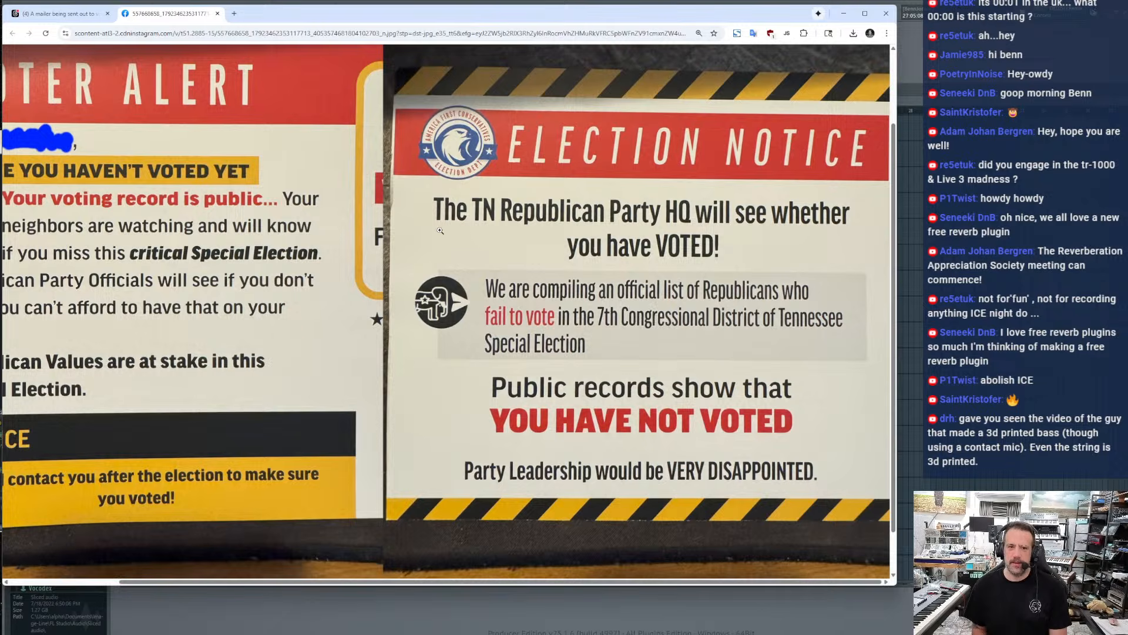
left_click(886, 13)
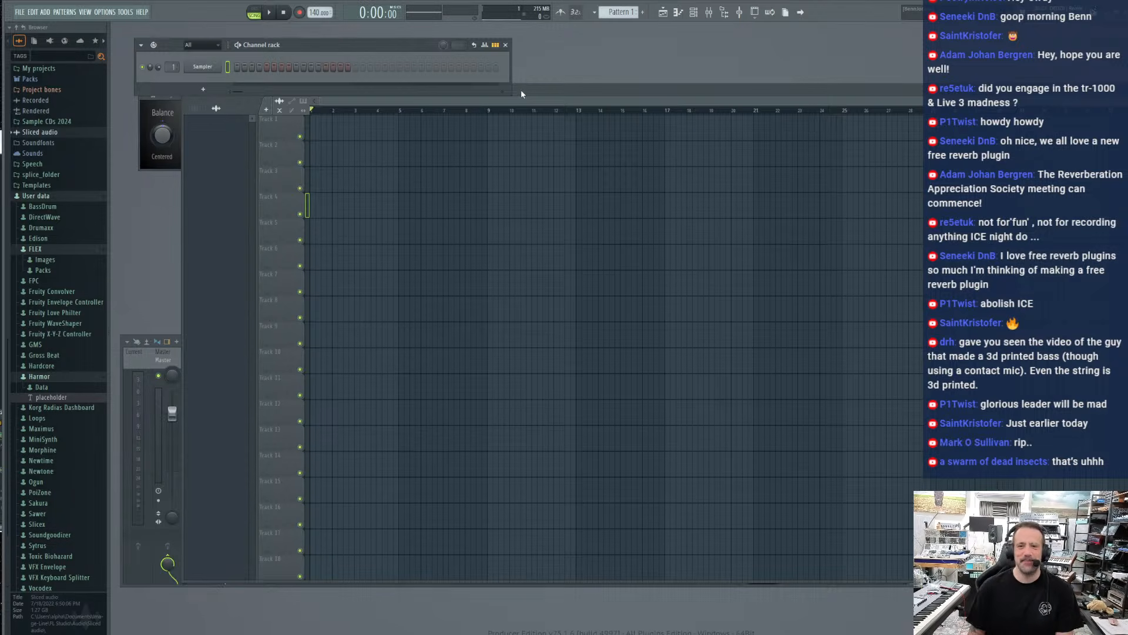
In FL Studio, reposition the playlist and add the Visco generator plugin as a new channel in the channel rack
left_click_drag(523, 89, 485, 108)
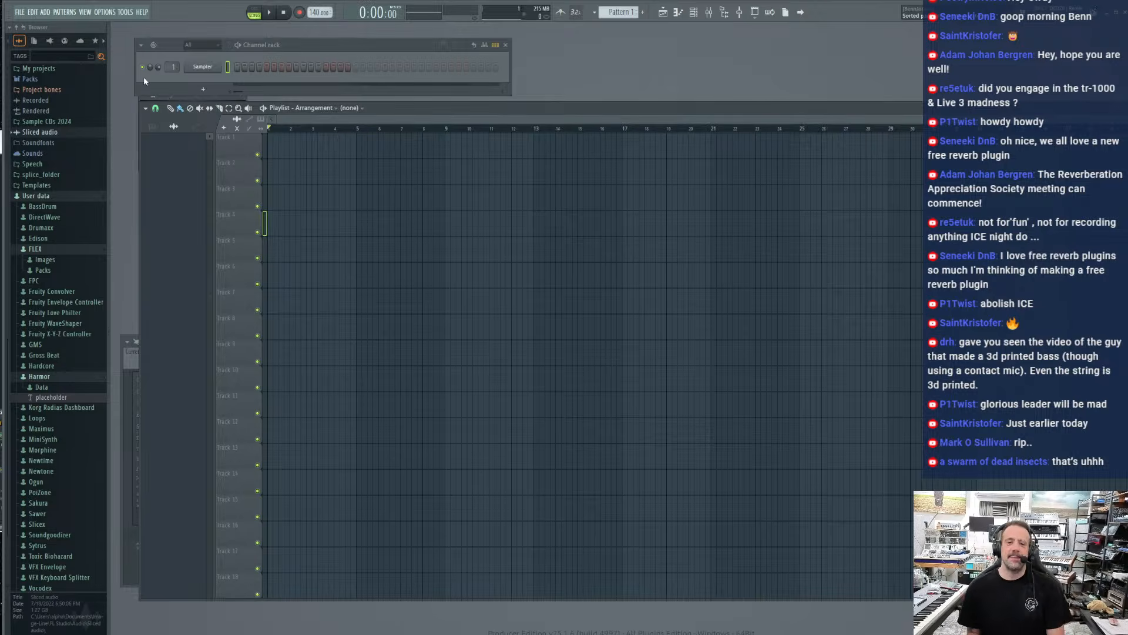
left_click(215, 91)
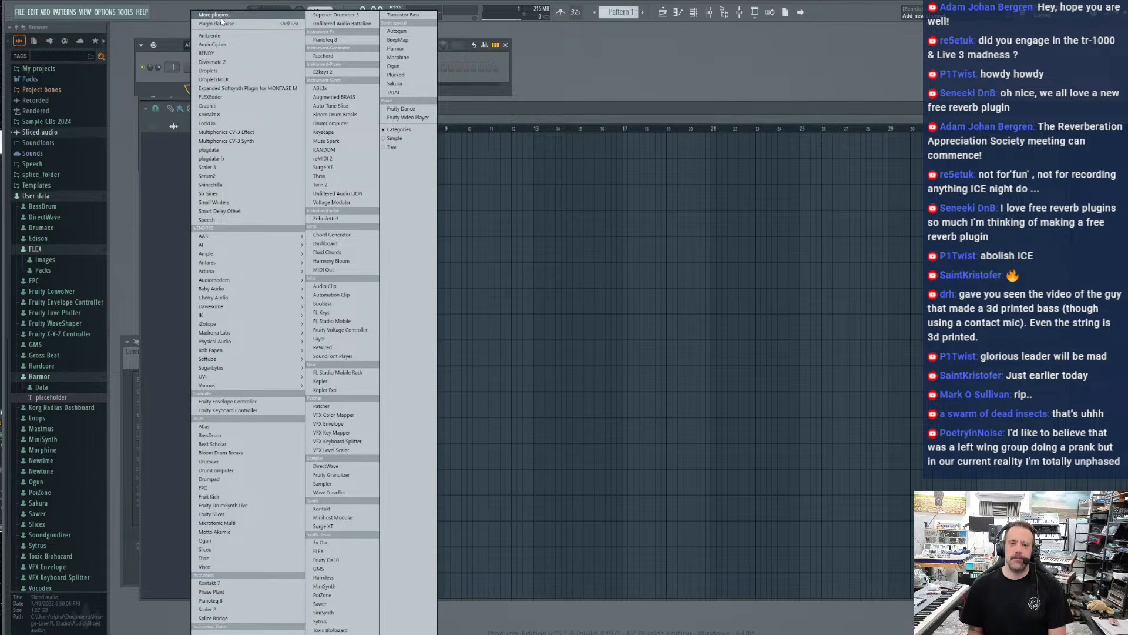
left_click(222, 16)
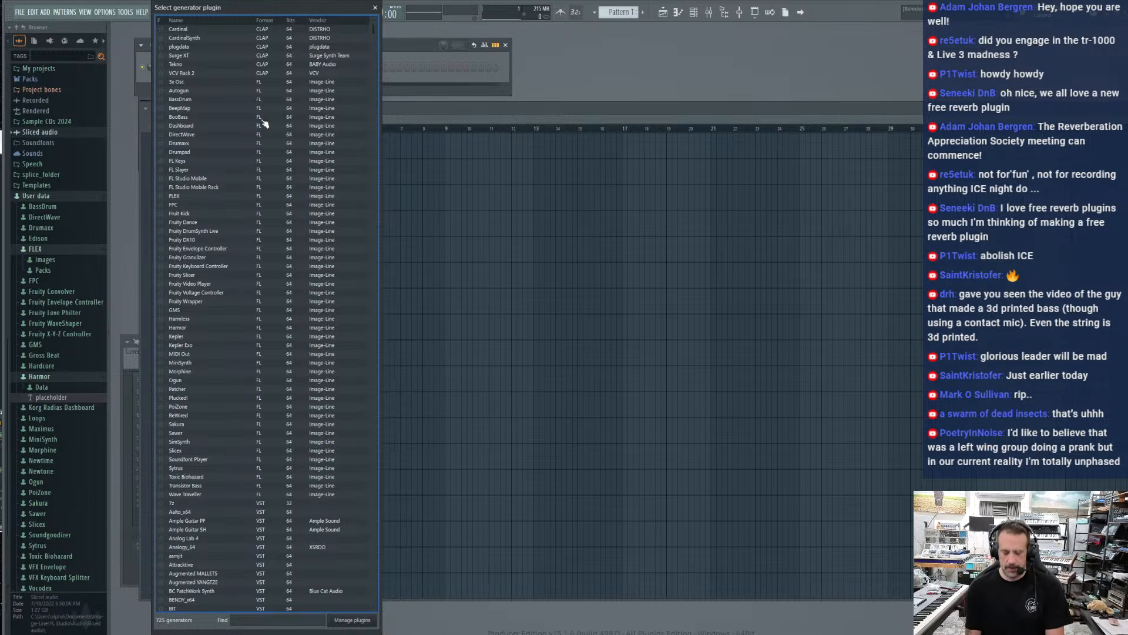
type("visco")
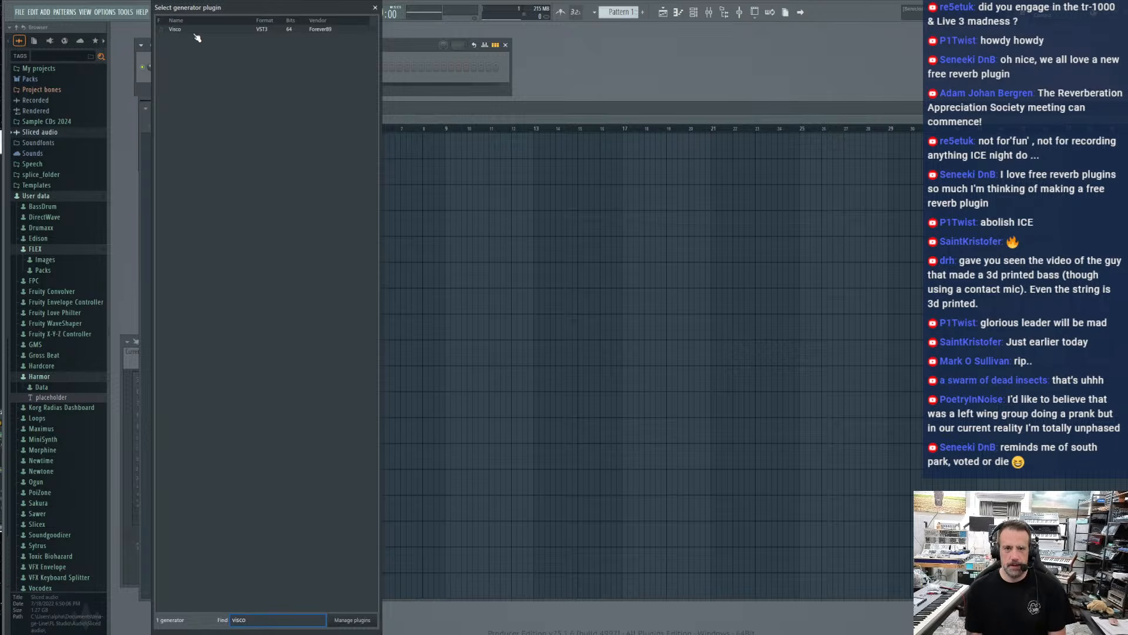
double_click(188, 30)
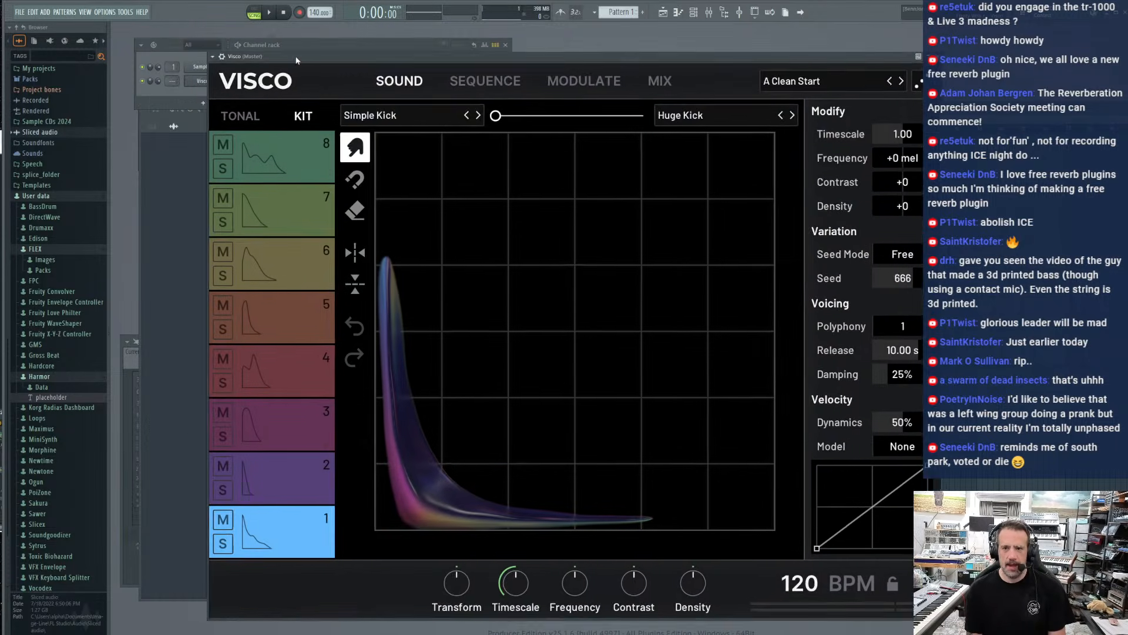
Move the Visco window clear of the stream overlay and collapse the file browser to free workspace
left_click_drag(296, 58, 238, 36)
left_click_drag(230, 38, 236, 39)
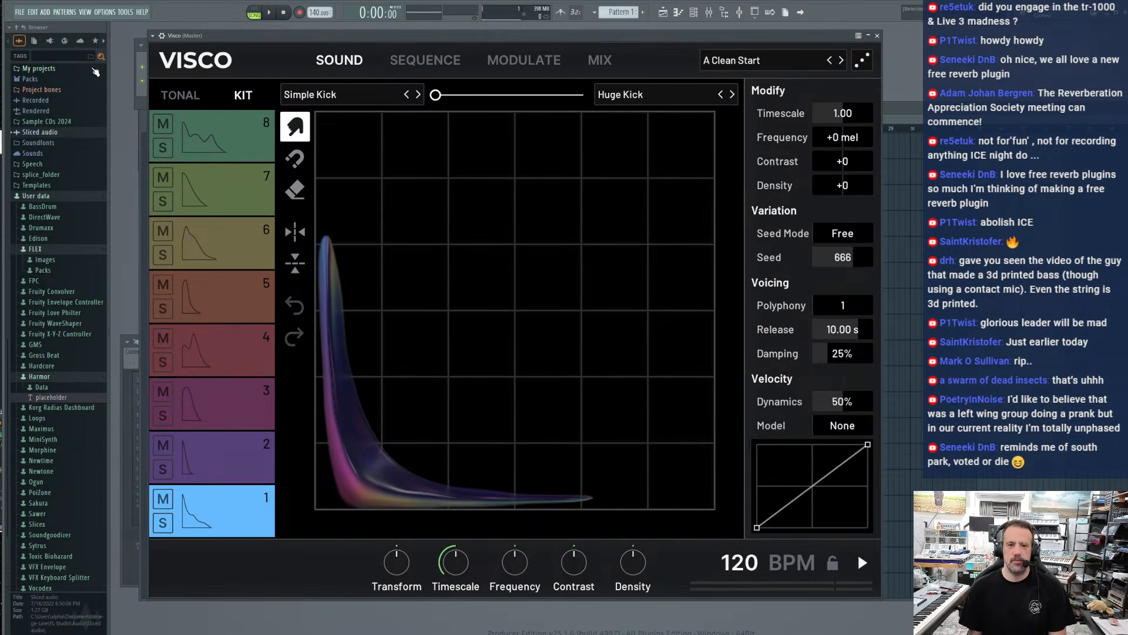
left_click_drag(107, 77, 6, 76)
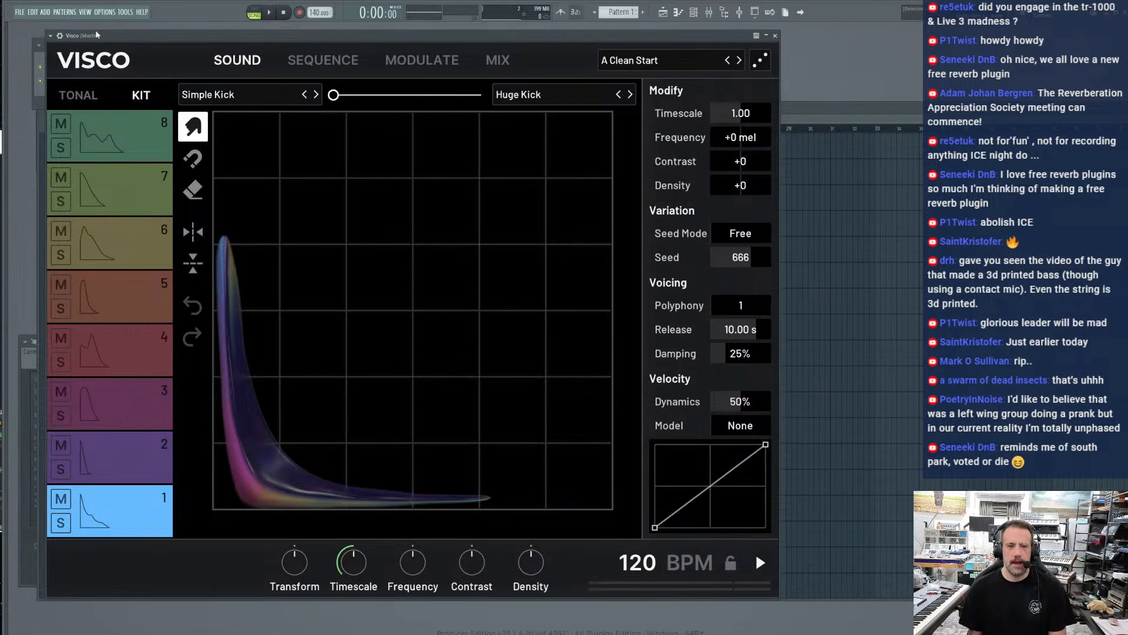
Shift the Visco window clear of the edge and smear track 1's Simple Kick blob outward and inward into different shapes
left_click_drag(101, 35, 153, 36)
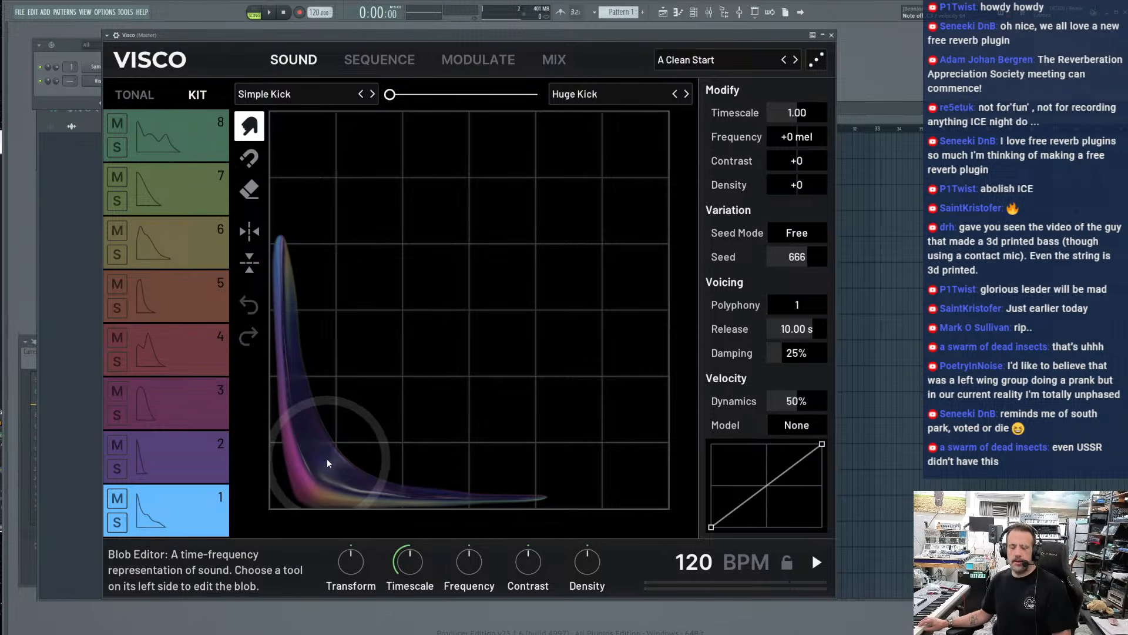
mouse_move(323, 462)
left_mouse_down()
mouse_move(310, 465)
mouse_move(496, 240)
mouse_move(540, 149)
left_mouse_up()
left_click_drag(342, 444, 644, 90)
mouse_move(332, 396)
left_mouse_down()
mouse_move(604, 388)
mouse_move(663, 407)
left_mouse_up()
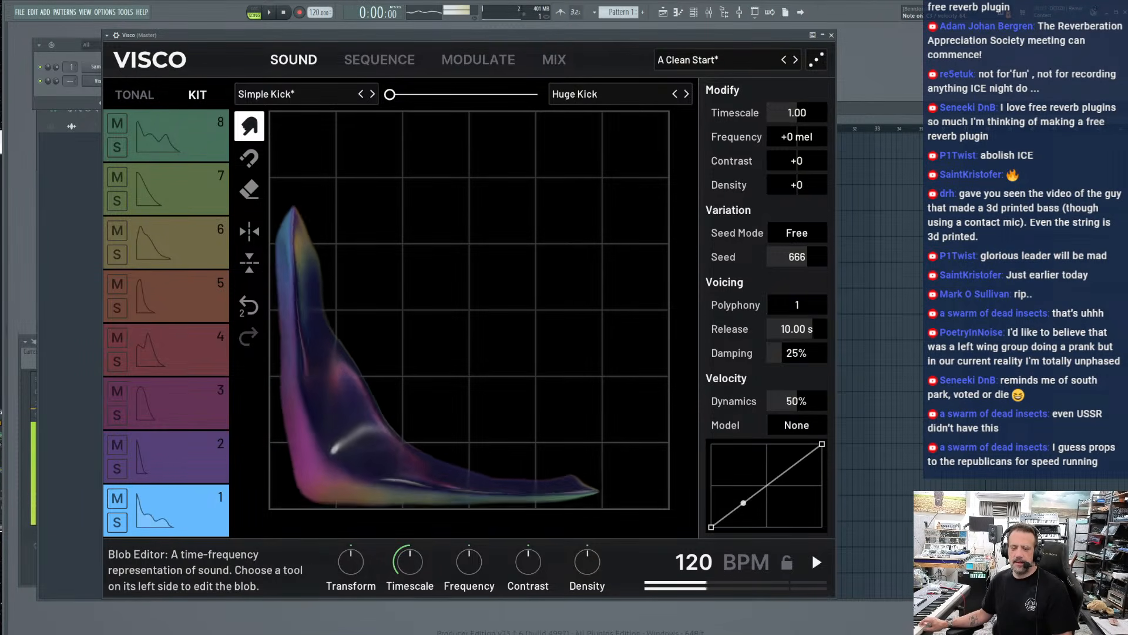
mouse_move(380, 407)
left_mouse_down()
mouse_move(262, 486)
mouse_move(278, 468)
mouse_move(227, 471)
left_mouse_up()
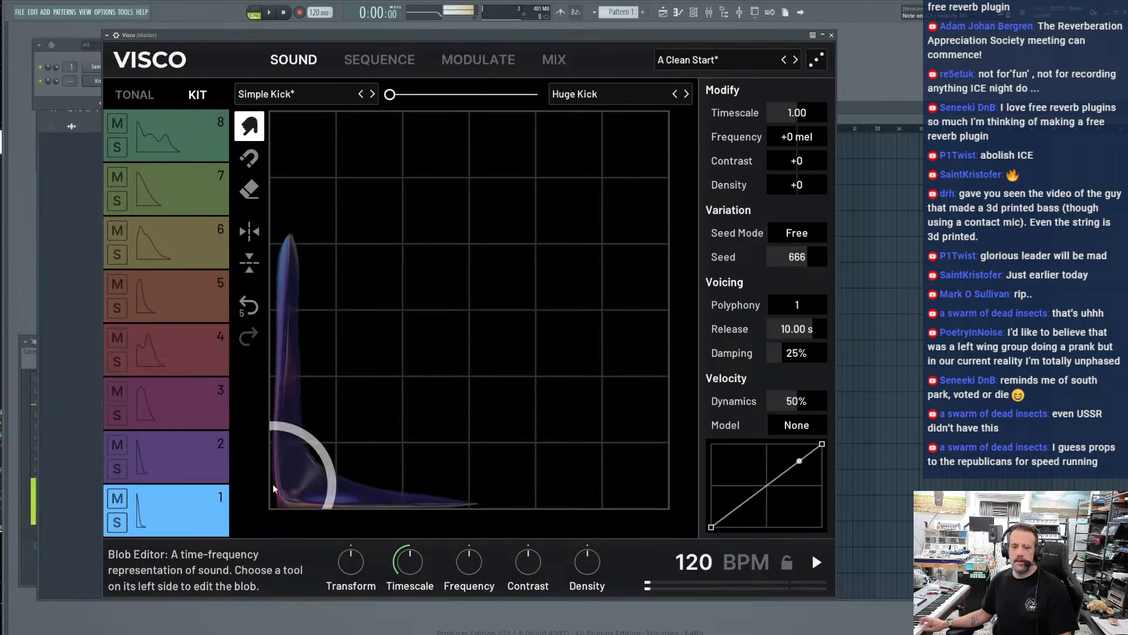
left_click_drag(435, 276, 427, 217)
mouse_move(341, 340)
left_mouse_down()
mouse_move(310, 393)
mouse_move(221, 473)
left_mouse_up()
mouse_move(316, 478)
left_mouse_down()
mouse_move(353, 474)
mouse_move(391, 415)
left_mouse_up()
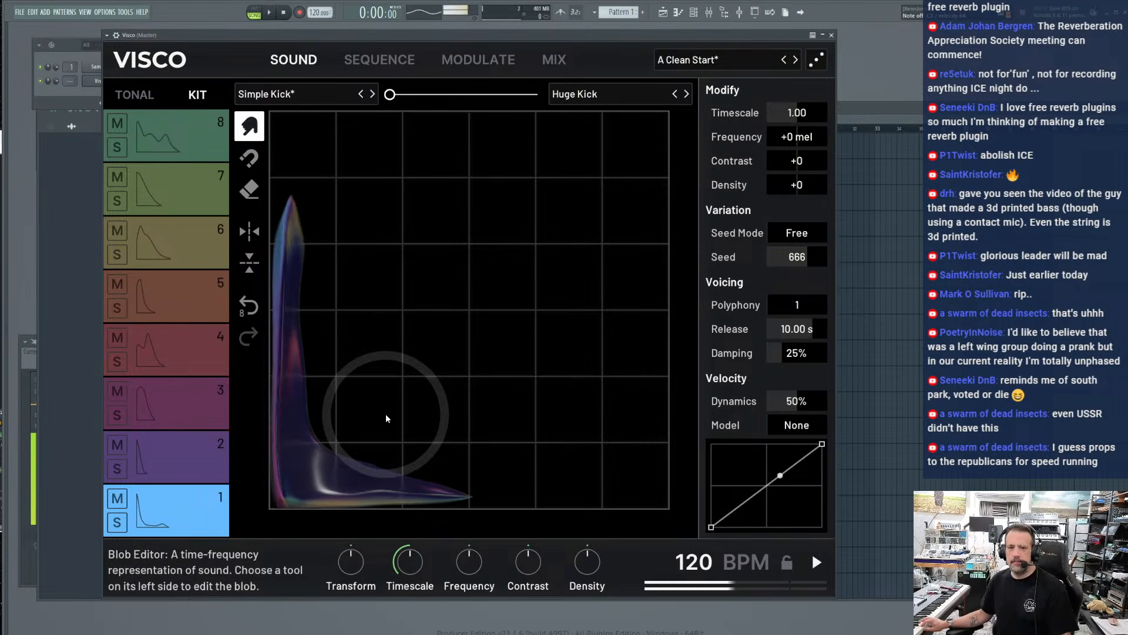
Audition the saved percussion blobs in slot A of track 1 and load the eurodance kick
left_click(372, 94)
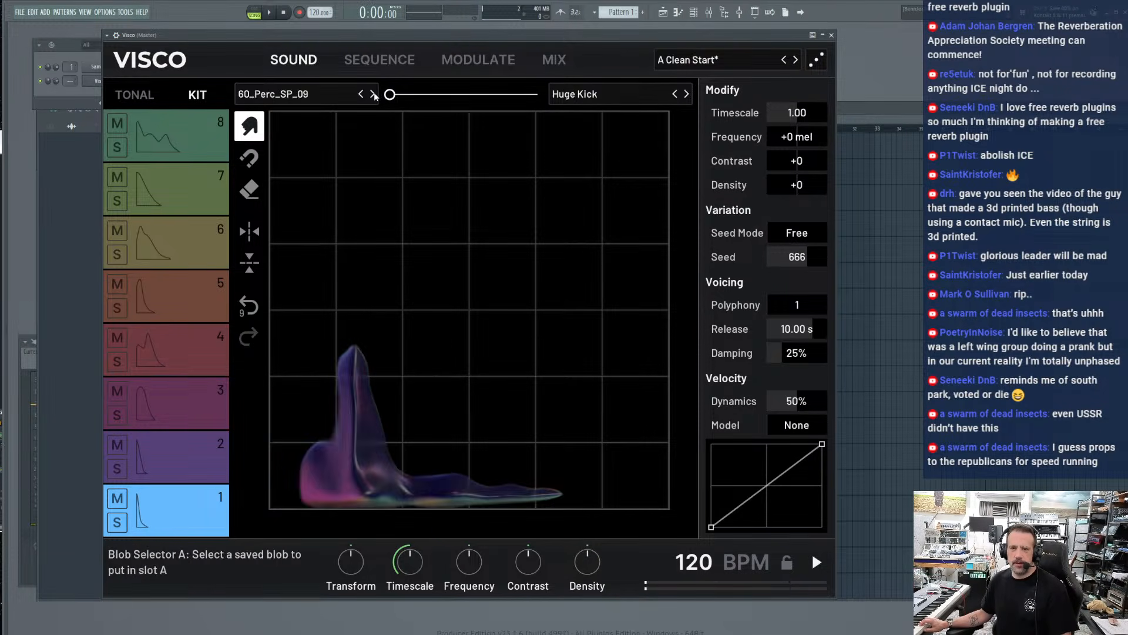
left_click(373, 94)
left_click(373, 95)
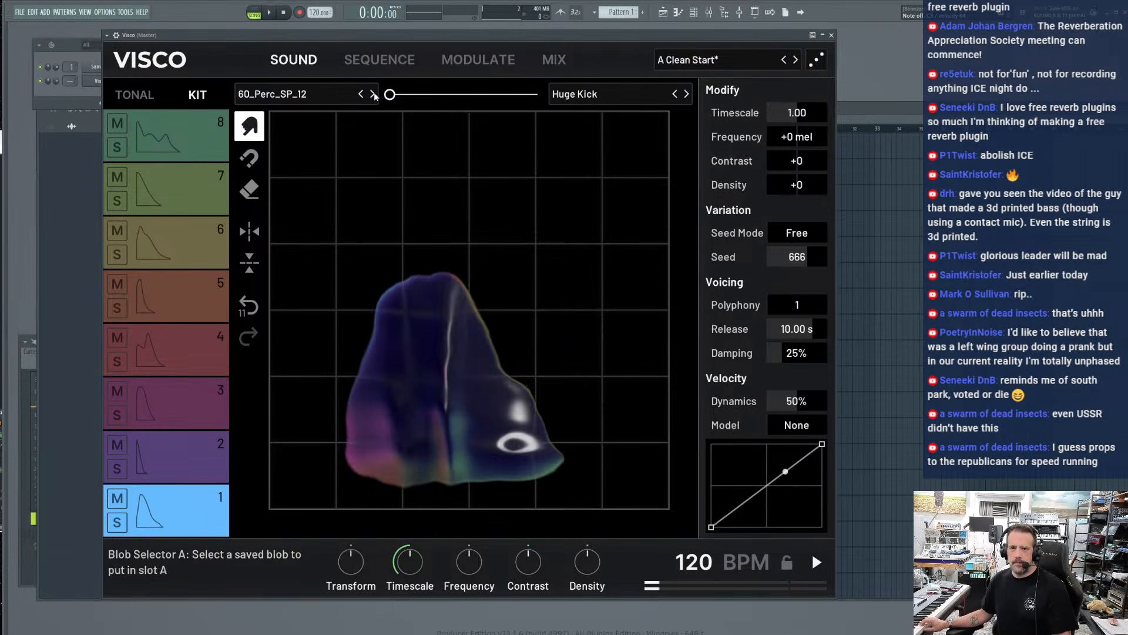
left_click(337, 93)
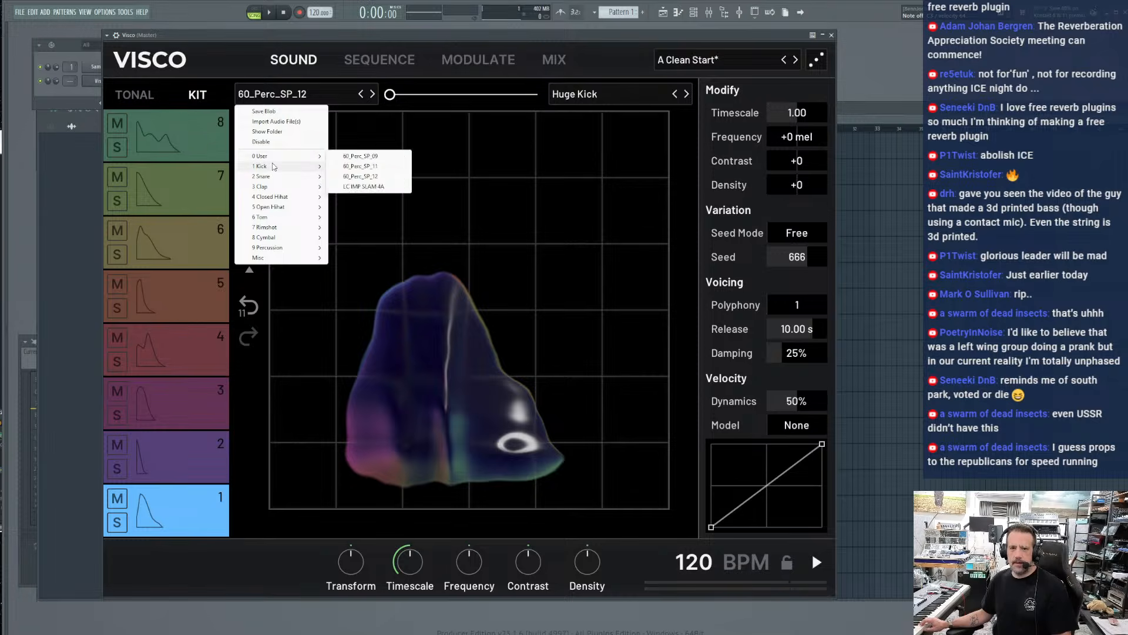
mouse_move(273, 167)
left_click(346, 280)
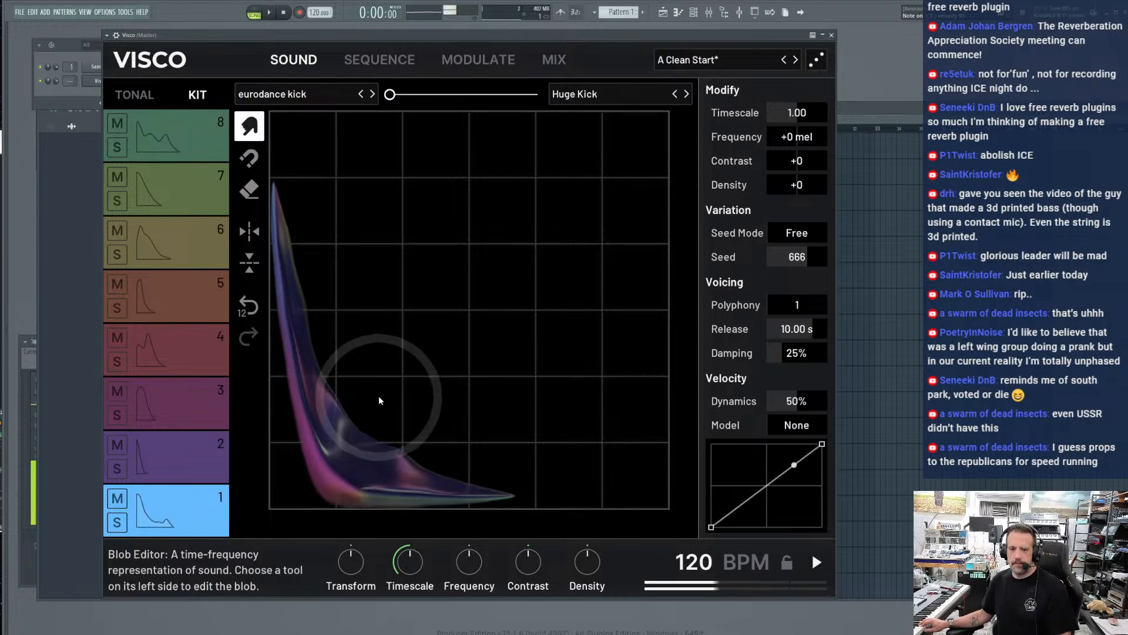
Smear the eurodance kick blob, and pull its upper part toward later frequencies with the Attract tool
mouse_move(348, 375)
left_mouse_down()
mouse_move(336, 496)
mouse_move(312, 451)
mouse_move(251, 495)
mouse_move(445, 332)
left_mouse_up()
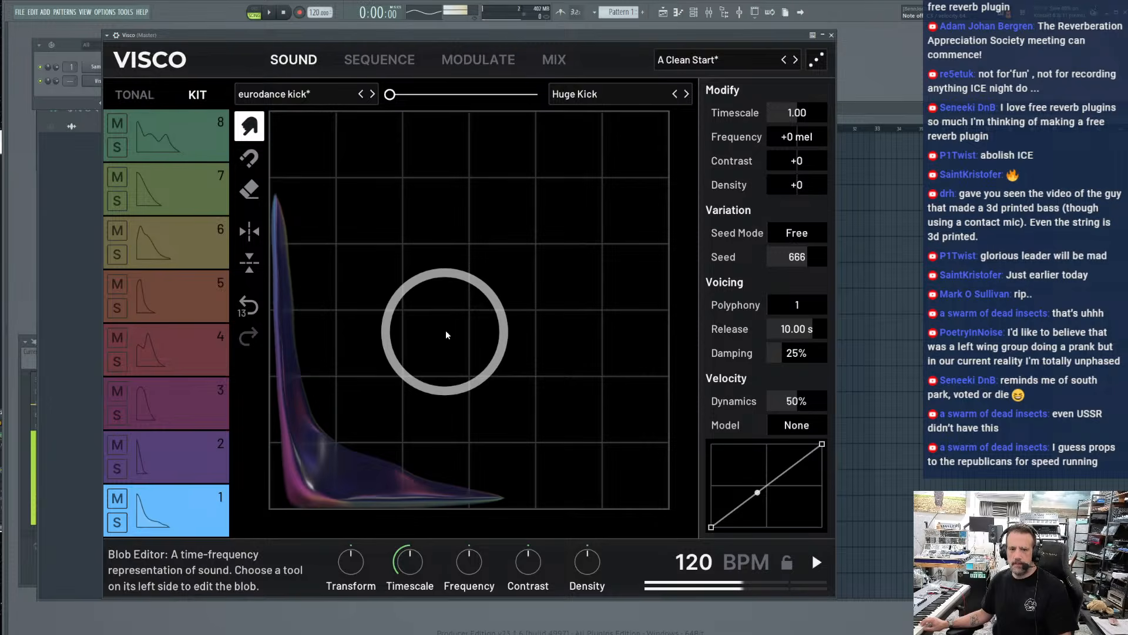
left_click(250, 159)
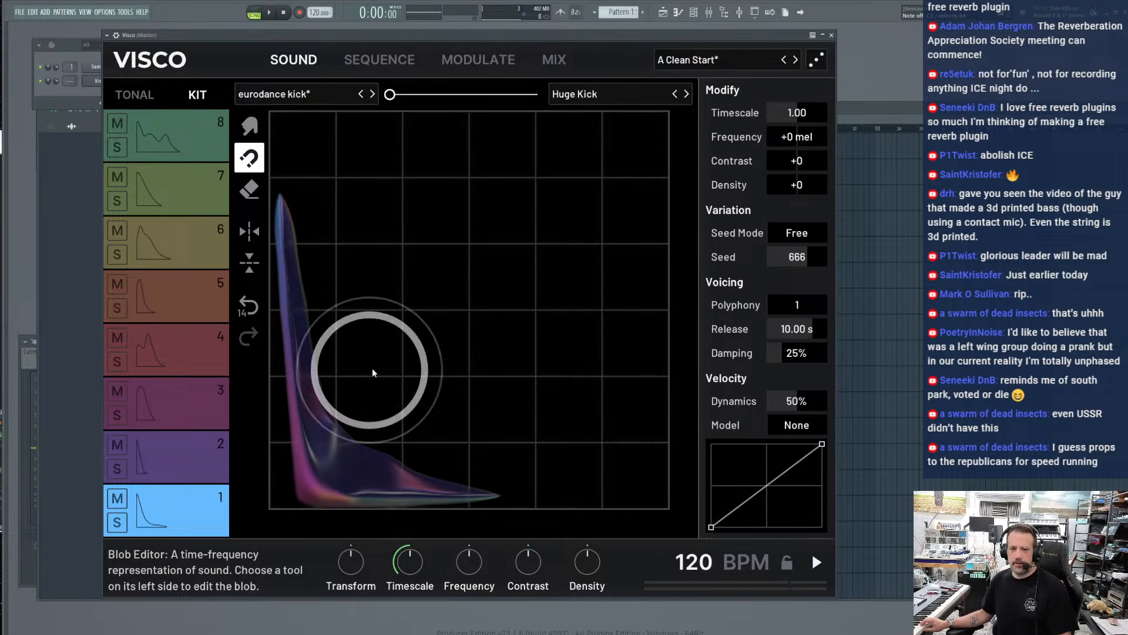
mouse_move(360, 189)
left_mouse_down()
mouse_move(523, 199)
mouse_move(537, 258)
left_mouse_up()
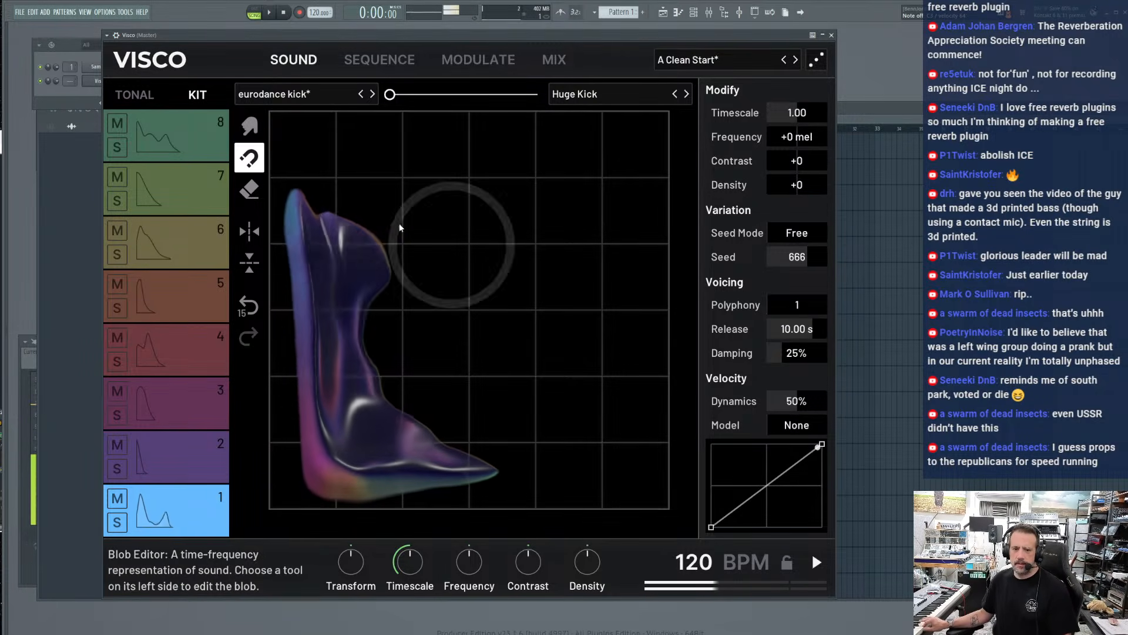
Erase around the middle of the eurodance kick blob and build it back out with the Attract tool
left_click(248, 191)
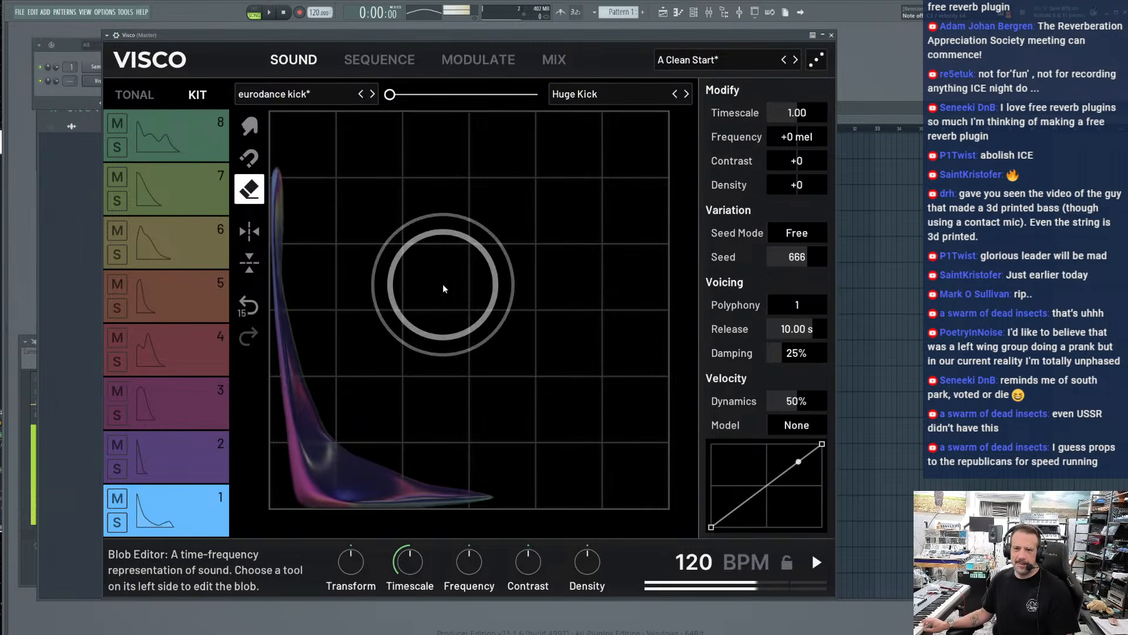
left_click_drag(397, 316, 404, 302)
left_click(249, 157)
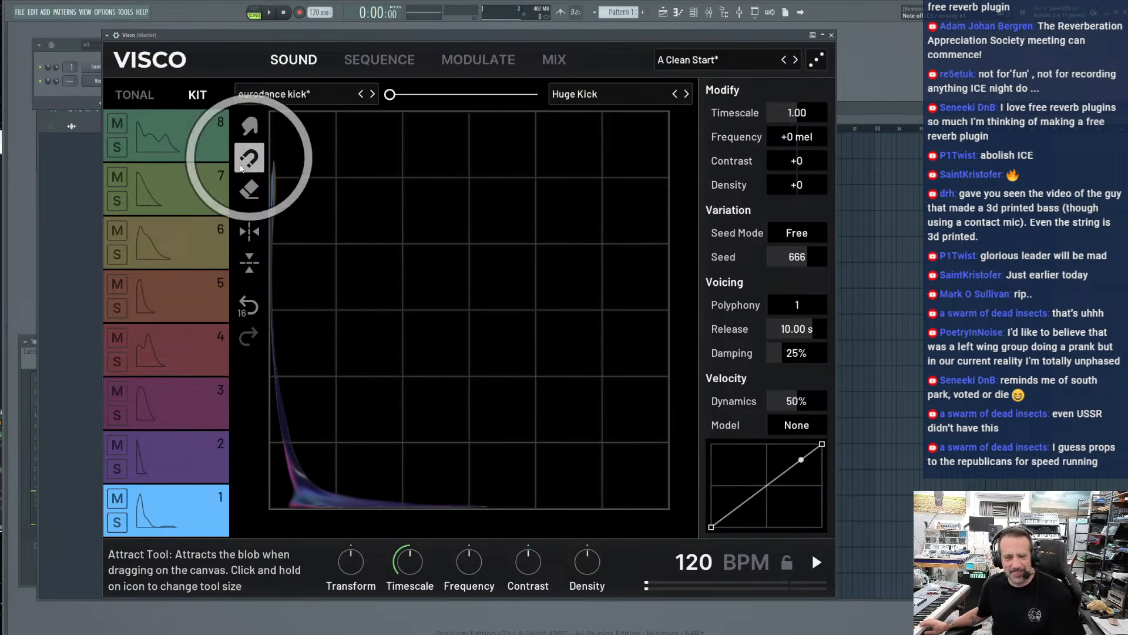
left_click_drag(420, 358, 452, 313)
Toggle the kick blob's frequency mirroring and timeline reversal back and forth to compare the sounds
left_click(249, 233)
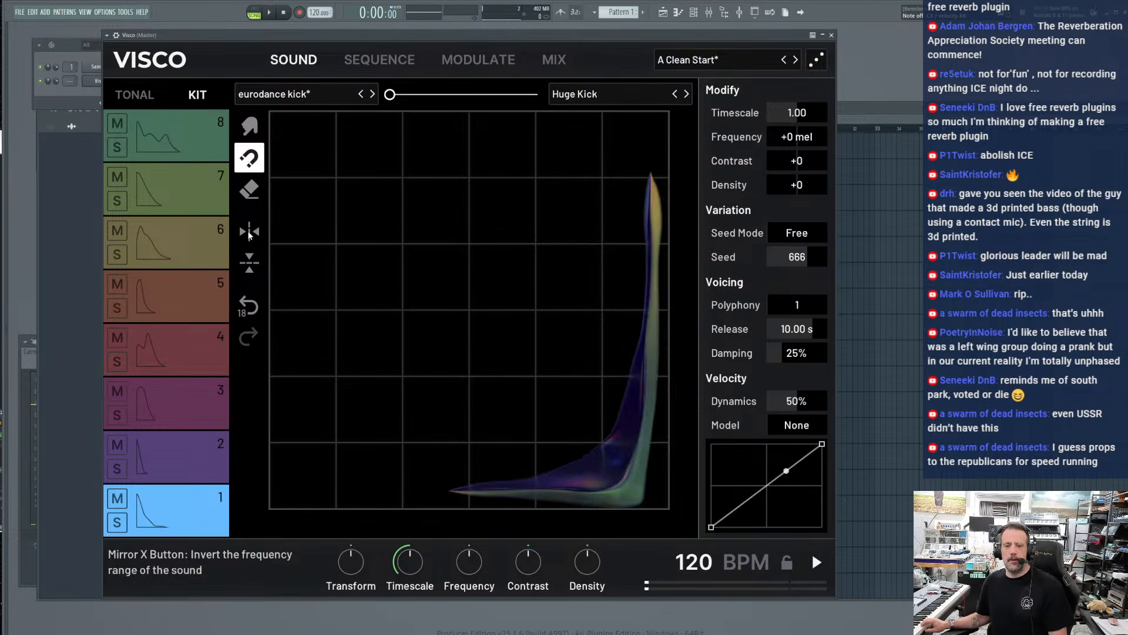
left_click(249, 233)
left_click(250, 234)
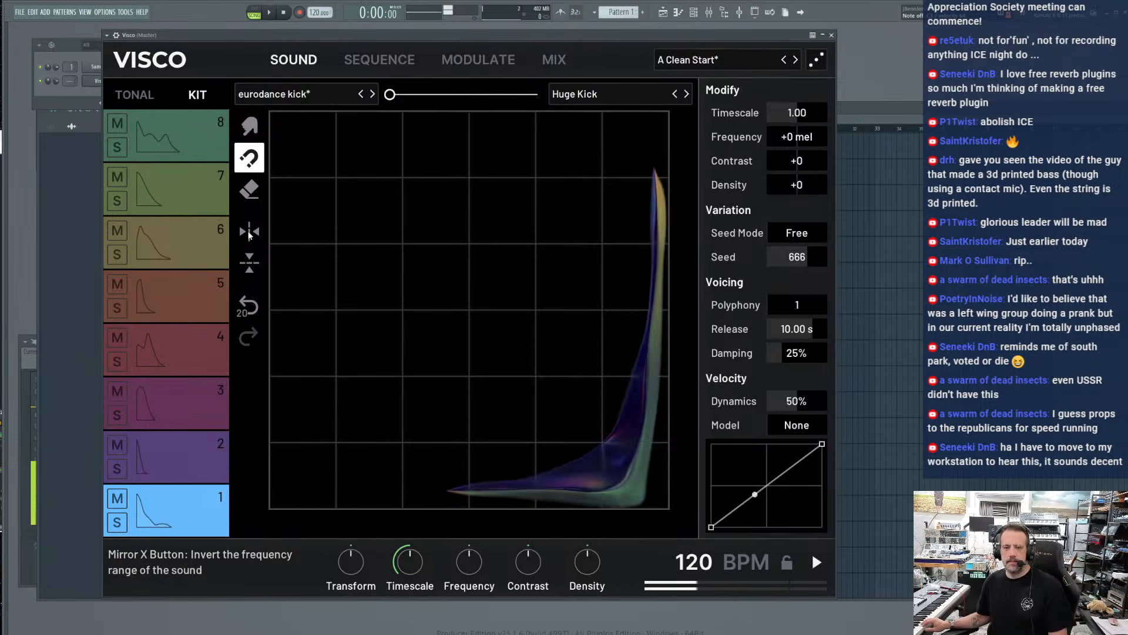
left_click(249, 234)
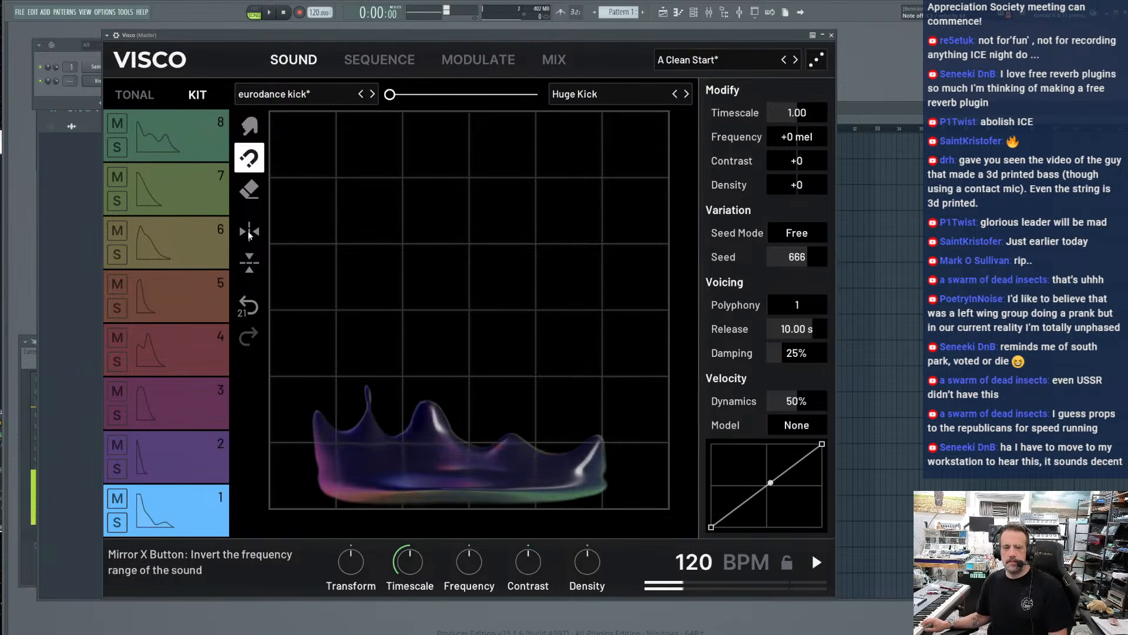
left_click(242, 274)
left_click(241, 274)
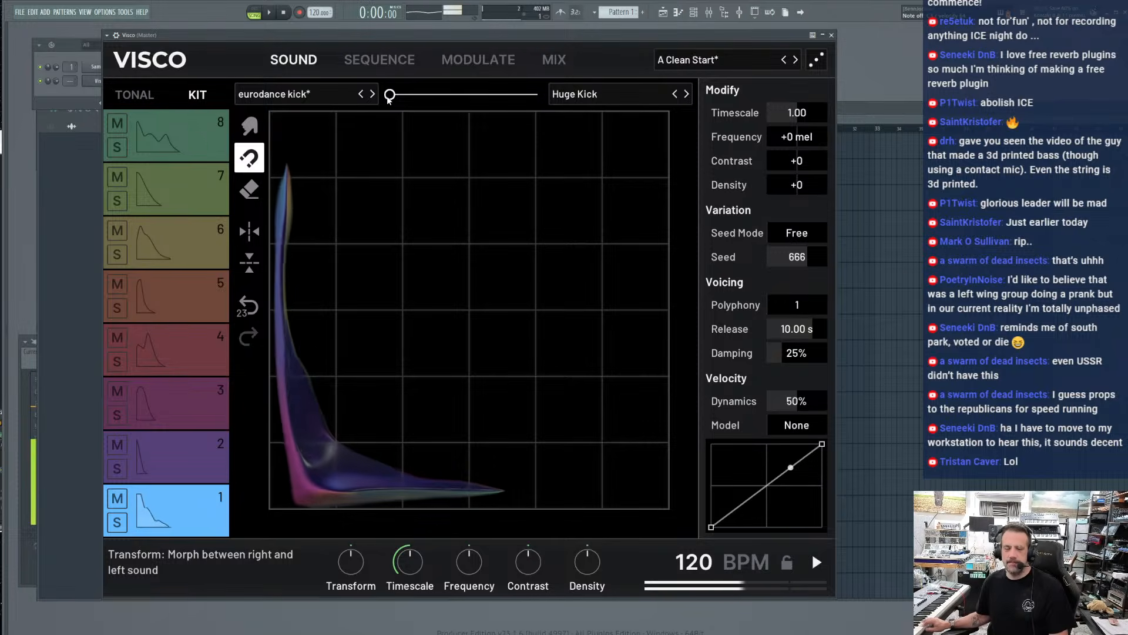
Morph track 1 fully to Huge Kick and reshape its blob with Attract and Eraser strokes
left_click_drag(390, 95, 545, 100)
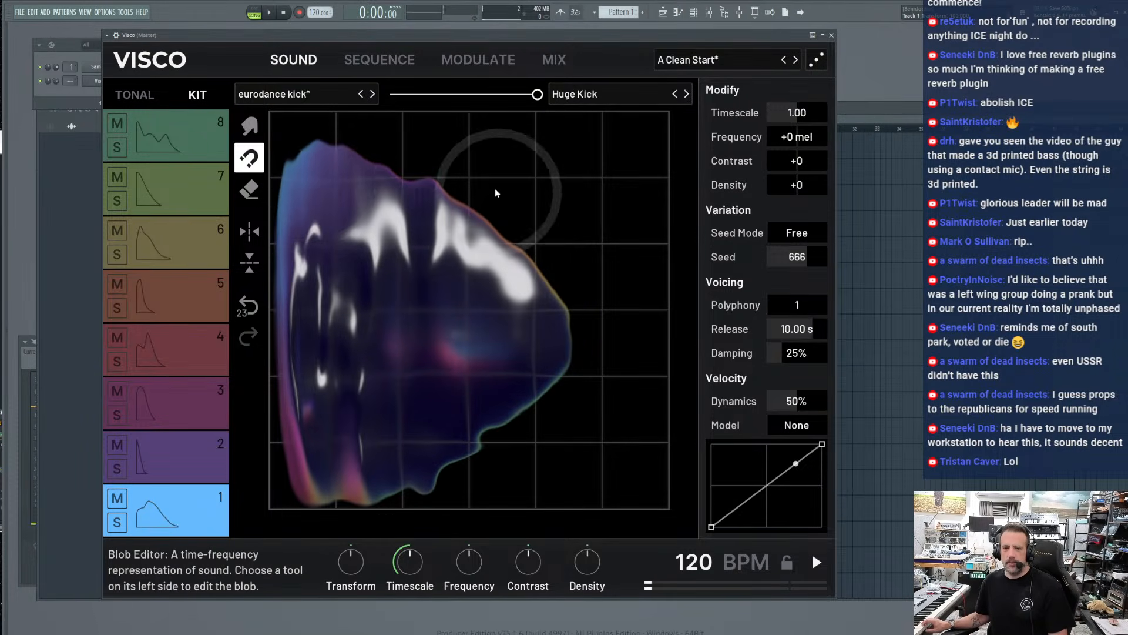
left_click_drag(379, 311, 347, 370)
left_click(249, 189)
mouse_move(537, 162)
left_mouse_down()
mouse_move(504, 184)
mouse_move(369, 171)
mouse_move(378, 190)
mouse_move(536, 247)
left_mouse_up()
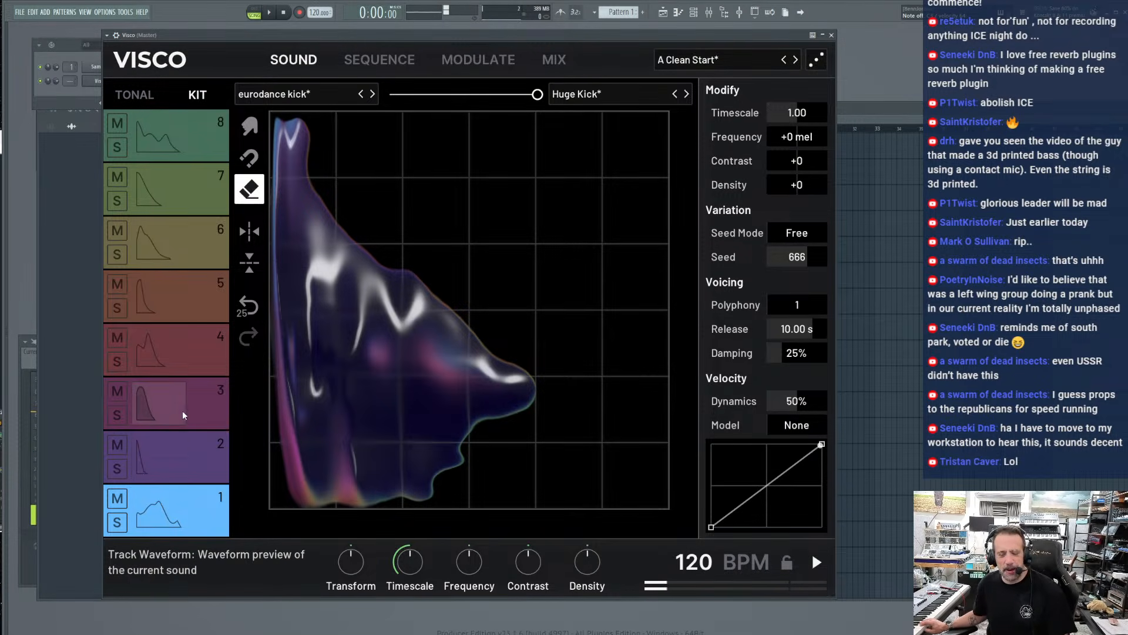
Select track 3 with the Hard 808 Snare and set its Timescale to 1.09 and Density to +3
left_click(200, 414)
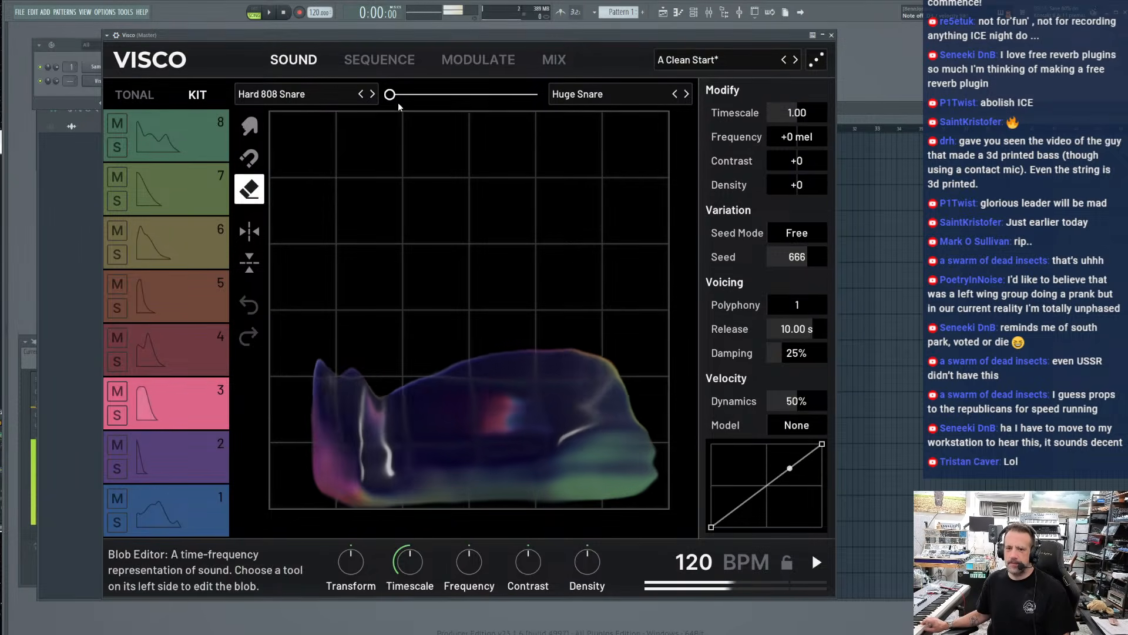
left_click_drag(388, 96, 351, 98)
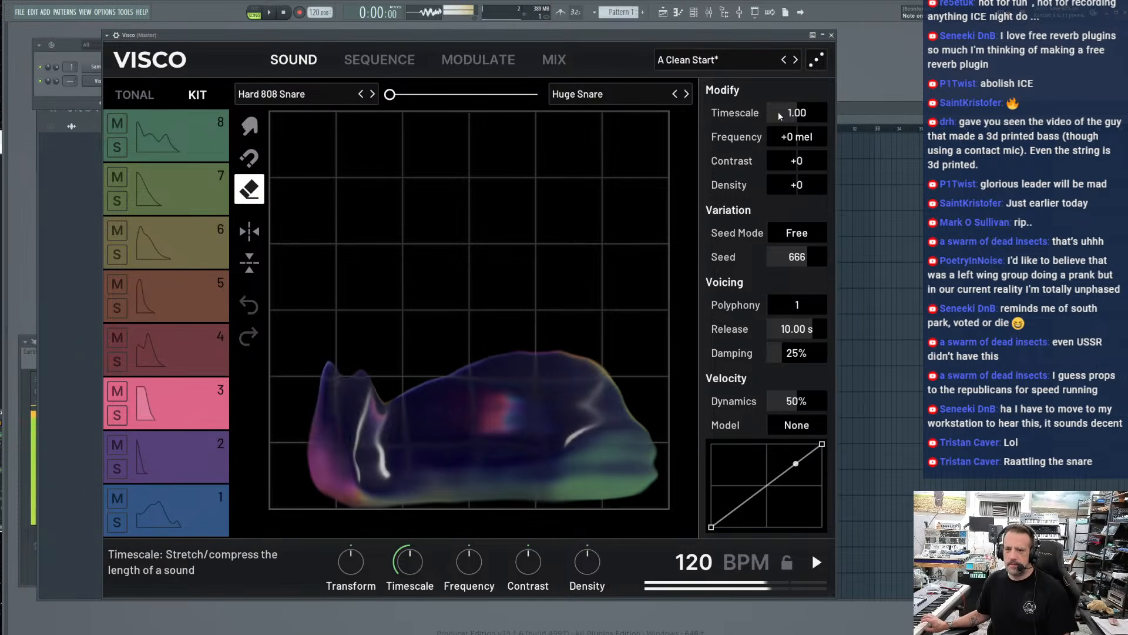
mouse_move(778, 111)
left_mouse_down()
mouse_move(764, 114)
mouse_move(786, 116)
left_mouse_up()
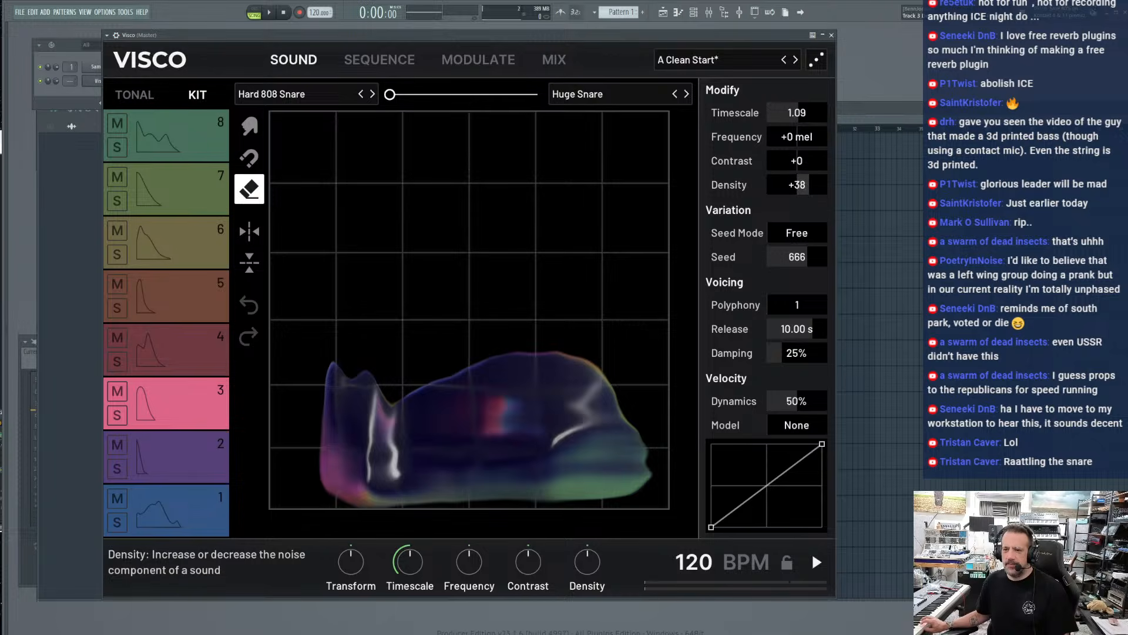
left_click_drag(808, 185, 783, 185)
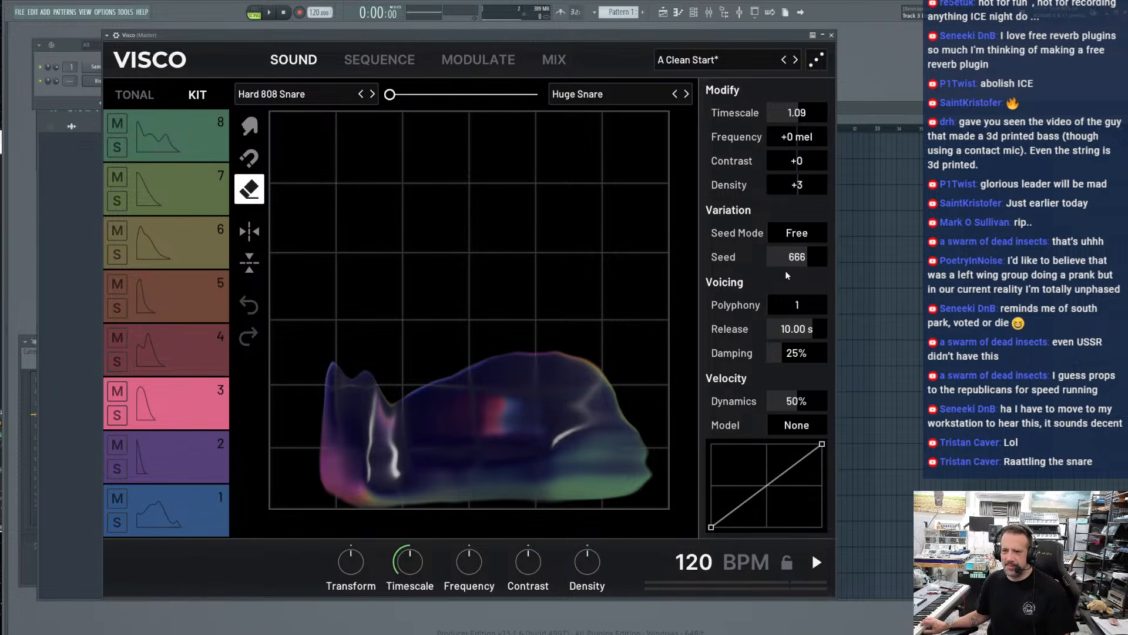
Set track 3's Seed to 705, Release to 4.79 s and Damping to 29%
left_click(786, 233)
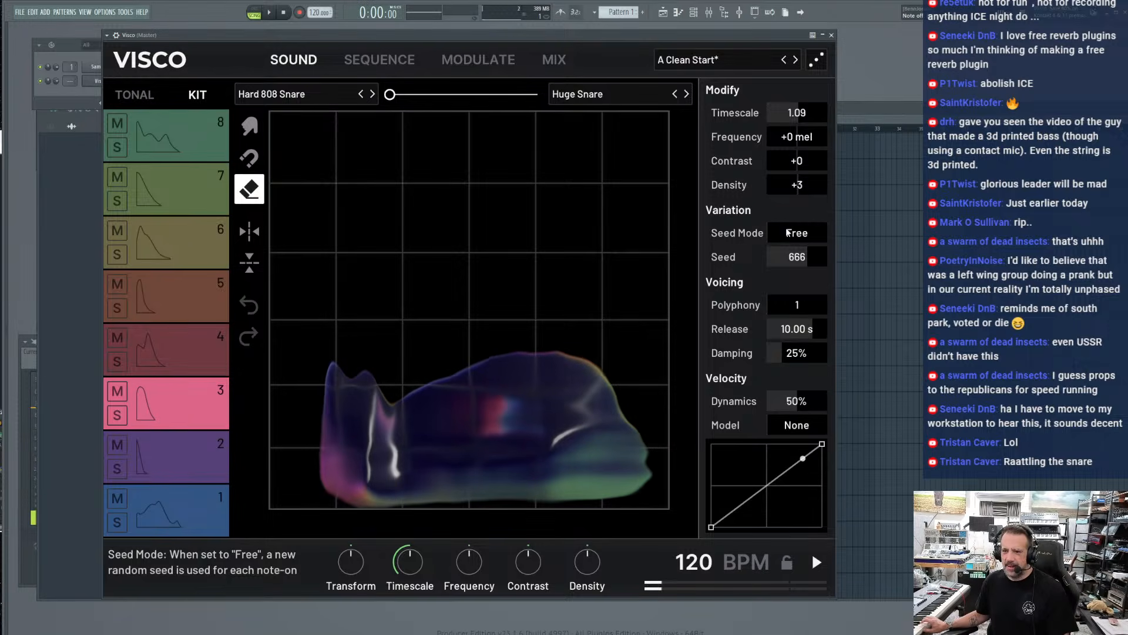
left_click_drag(808, 257, 810, 256)
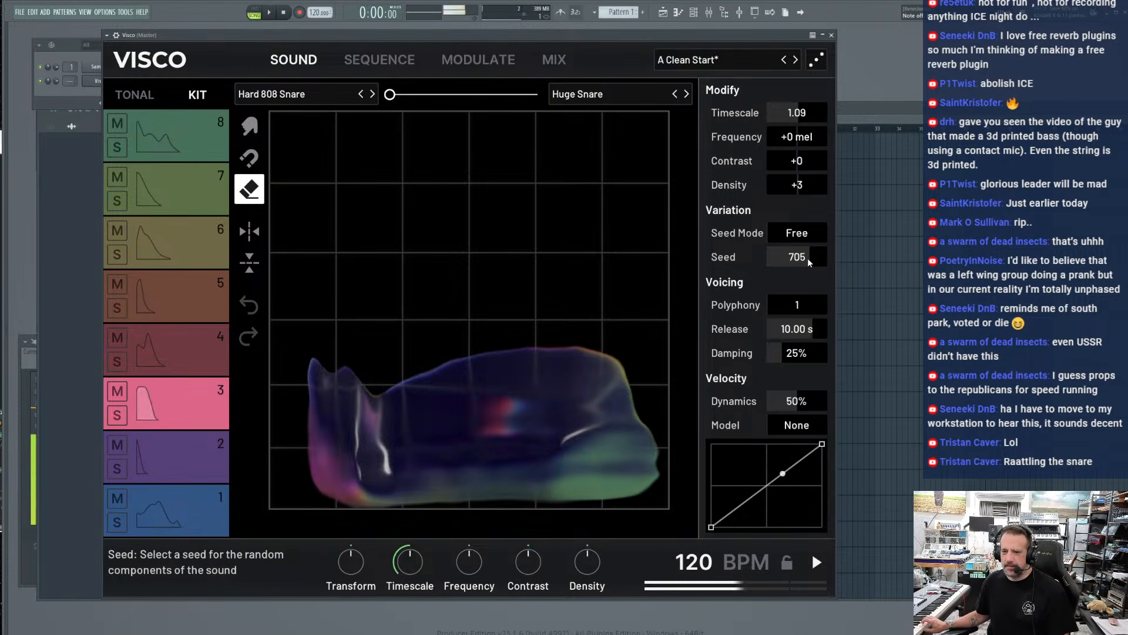
left_click_drag(797, 328, 809, 386)
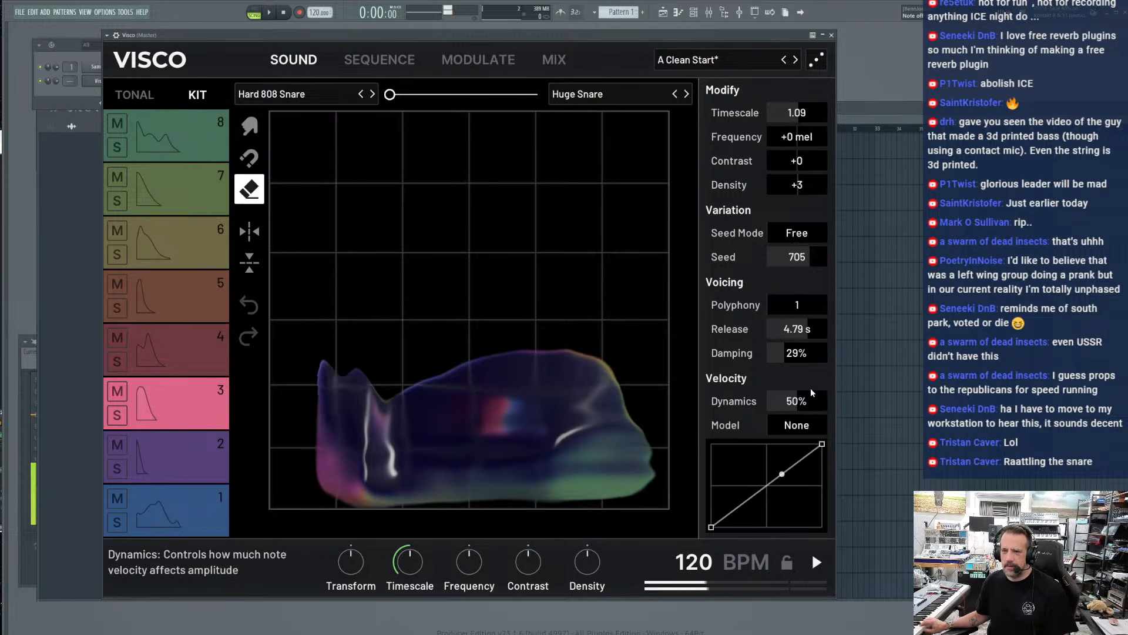
Erase much of the Hard 808 Snare blob's body and pull its hollowed middle back up with the Attract tool
left_click_drag(491, 389, 563, 414)
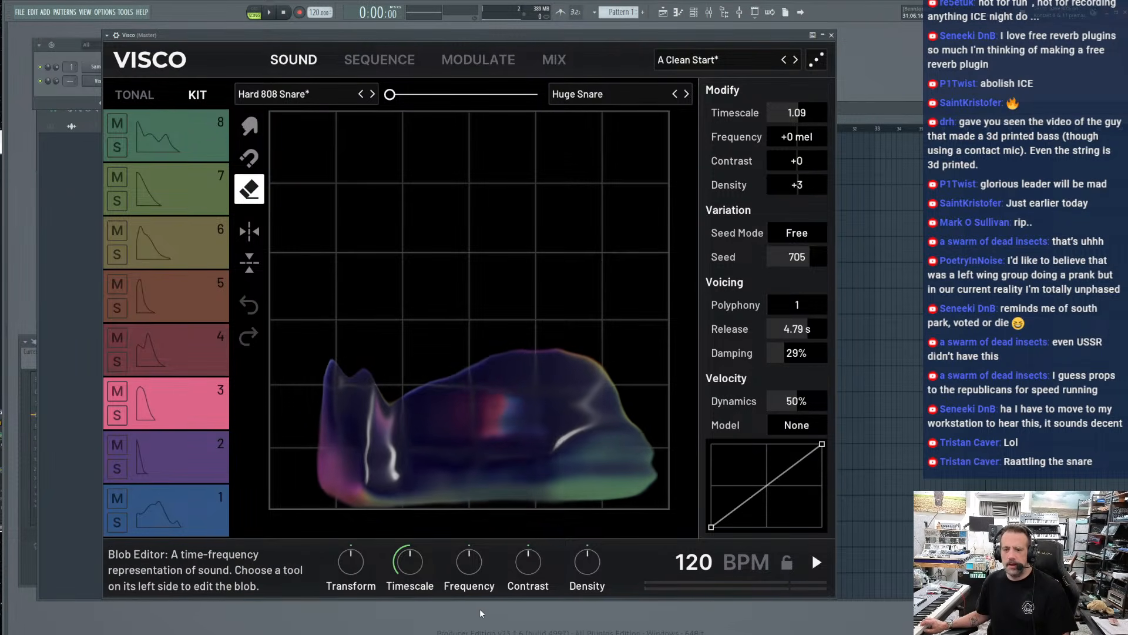
left_click_drag(477, 519, 472, 526)
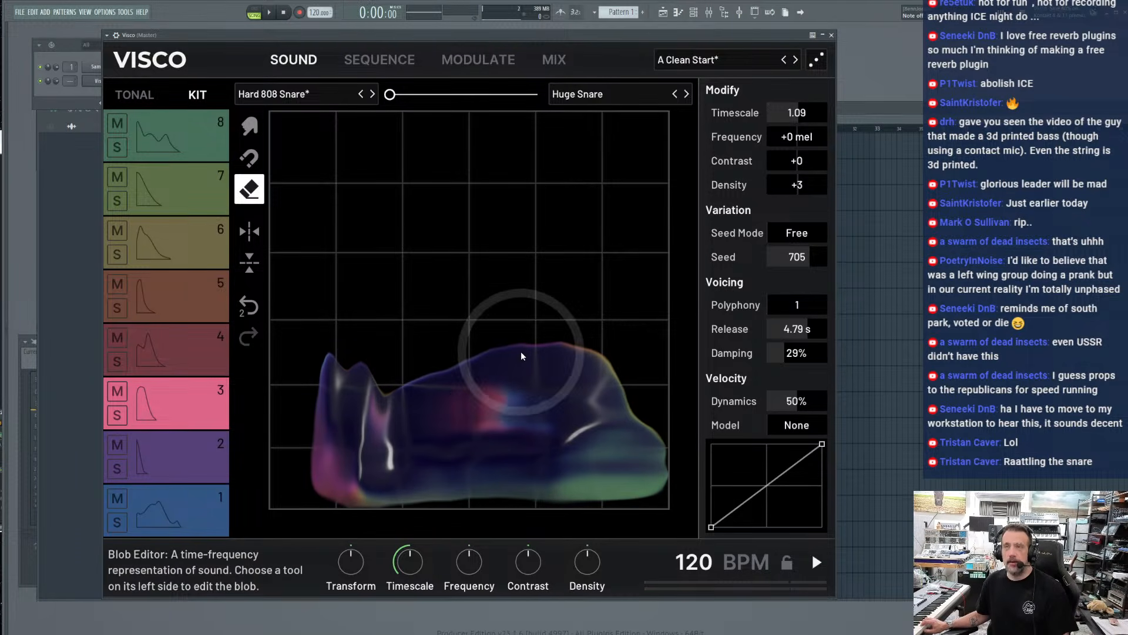
mouse_move(517, 366)
left_mouse_down()
mouse_move(494, 459)
mouse_move(351, 361)
mouse_move(219, 335)
left_mouse_up()
mouse_move(432, 232)
left_mouse_down()
mouse_move(509, 362)
mouse_move(441, 215)
mouse_move(305, 355)
mouse_move(311, 248)
left_mouse_up()
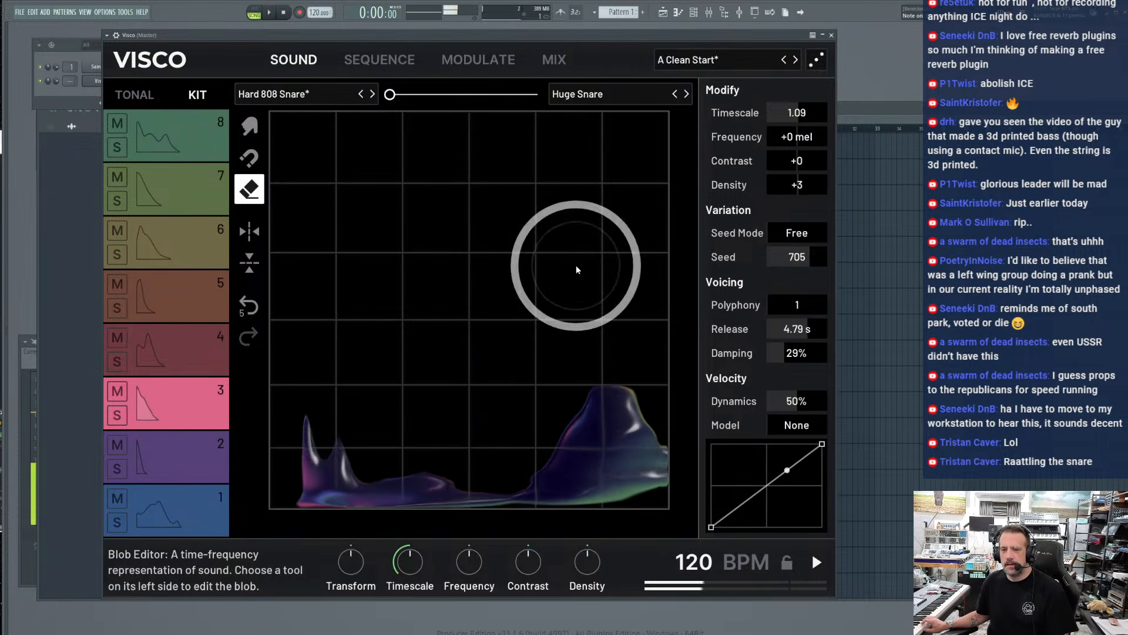
left_click(250, 157)
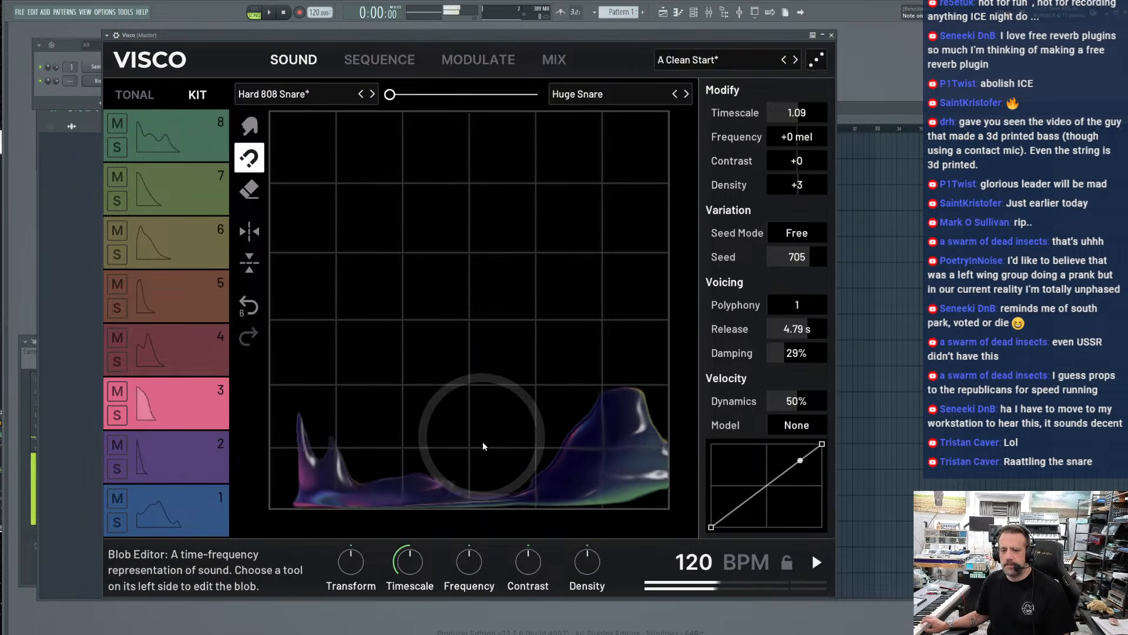
left_click_drag(483, 446, 498, 231)
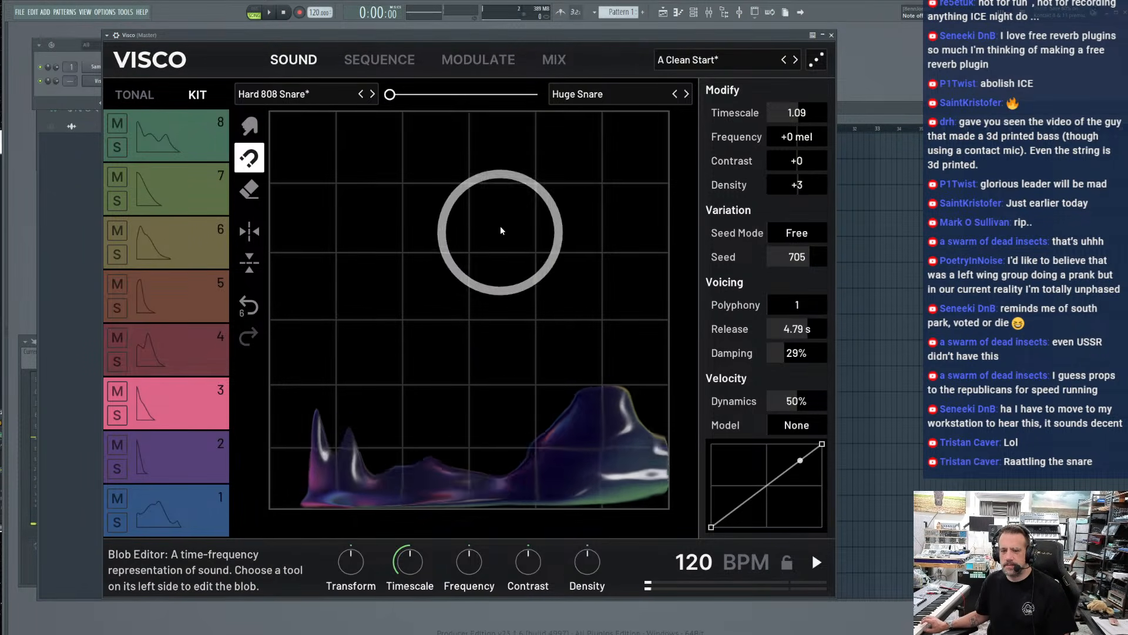
Load 60_Perc_SP_11 into slot B of track 3 and morph the sound fully to it
left_click(687, 94)
left_click(686, 94)
left_click_drag(389, 94, 546, 97)
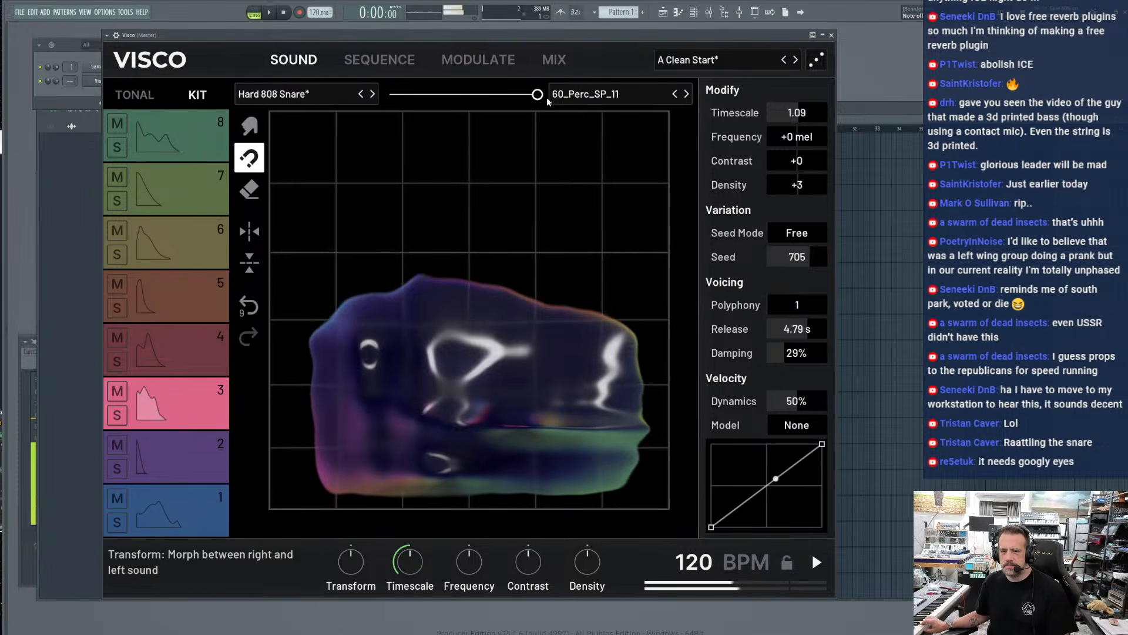
Reshape track 3's 60_Perc_SP_11 blob, eroding its front edge with the Eraser and pulling its tail outward with the Attract tool
mouse_move(478, 315)
left_mouse_down()
mouse_move(353, 462)
mouse_move(383, 466)
mouse_move(294, 274)
left_mouse_up()
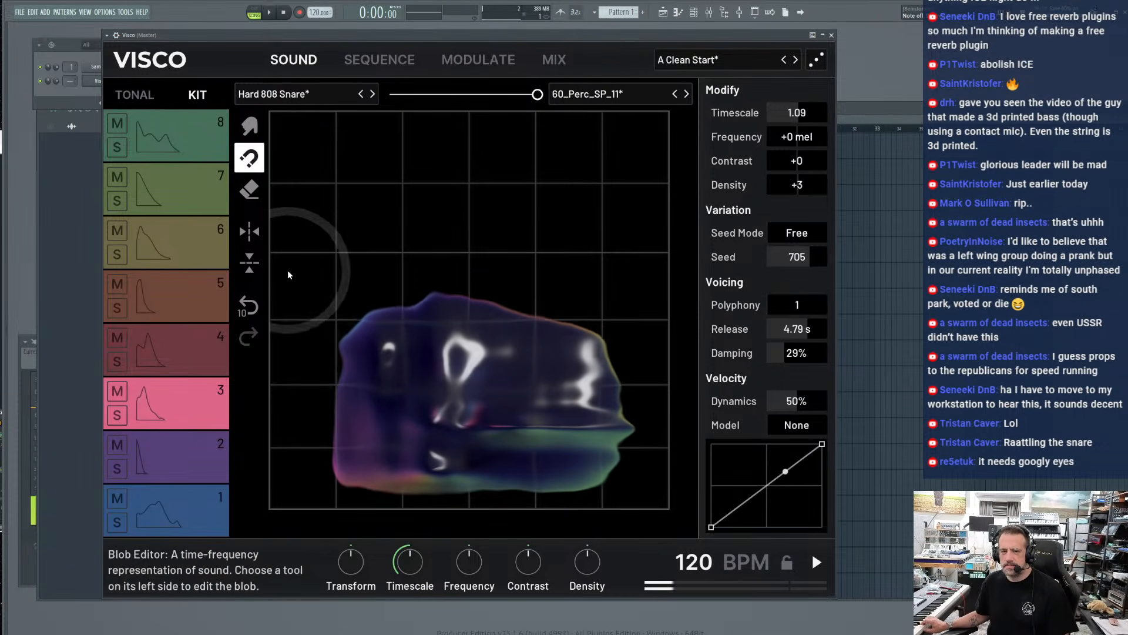
left_click(287, 413)
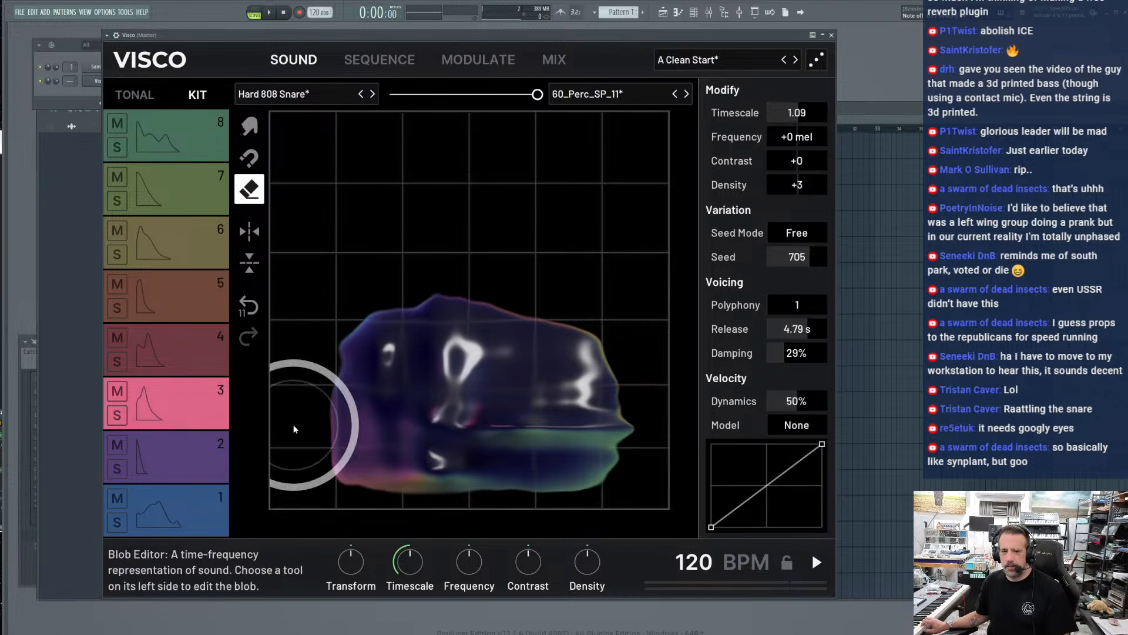
left_click_drag(294, 425, 526, 392)
left_click(249, 157)
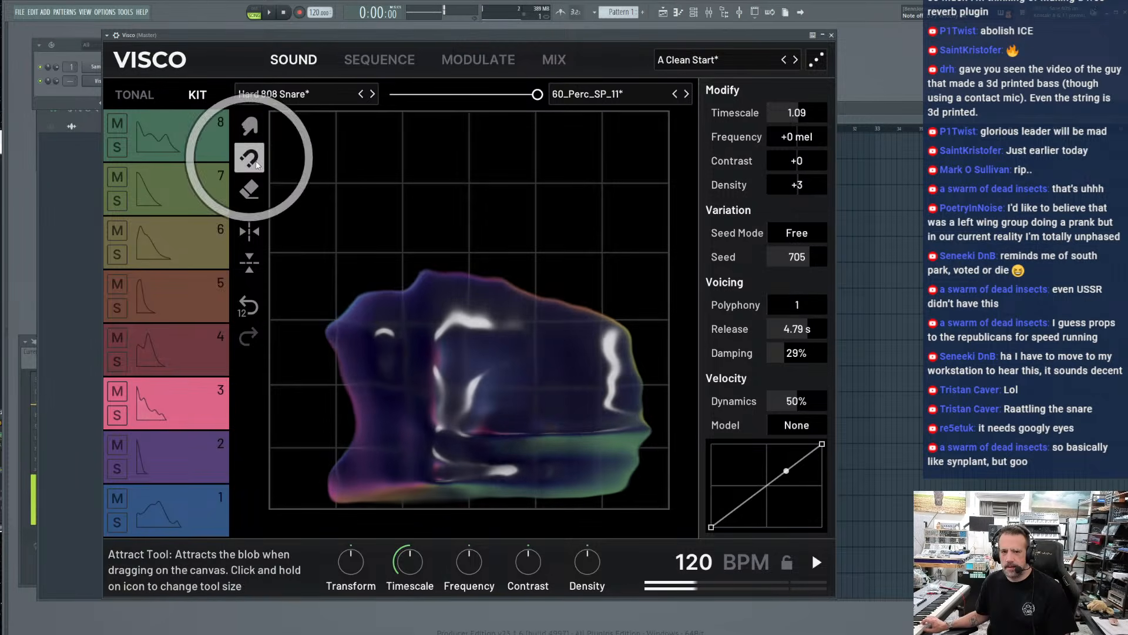
mouse_move(628, 406)
left_mouse_down()
mouse_move(657, 410)
mouse_move(654, 322)
mouse_move(670, 352)
mouse_move(647, 373)
left_mouse_up()
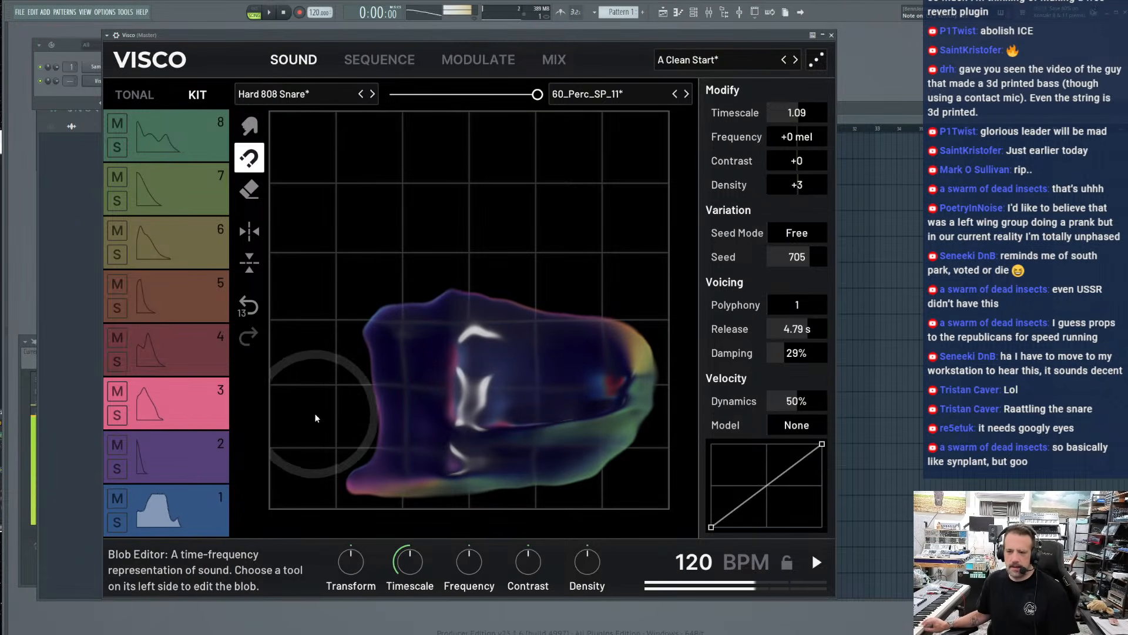
Open the mix view and switch on the Limiter in the main effects
left_click(568, 64)
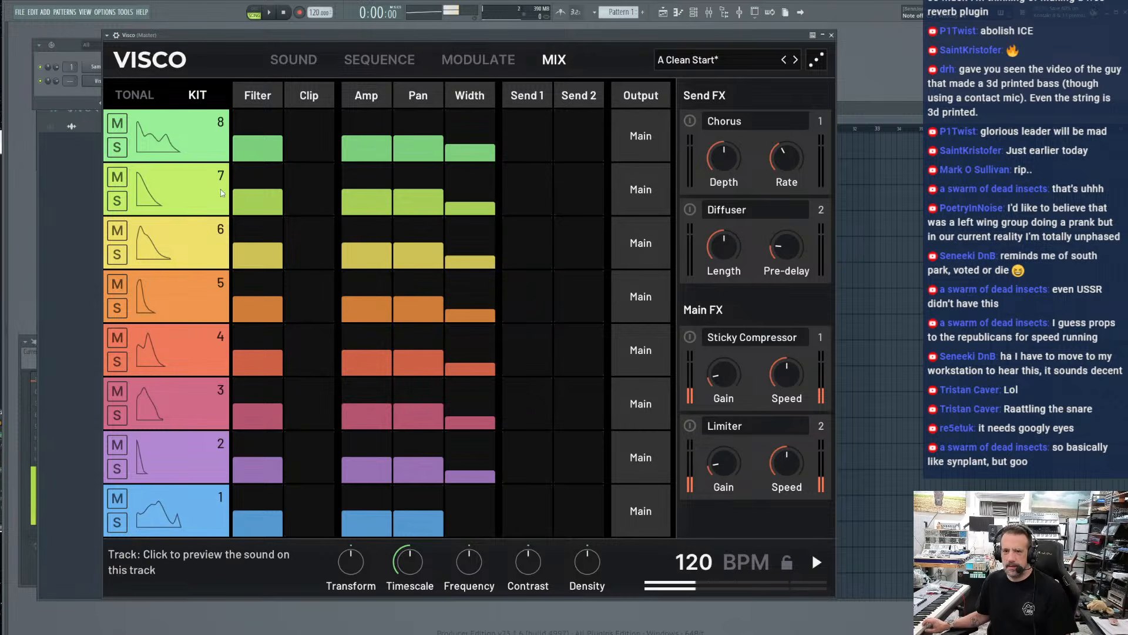
left_click(59, 86)
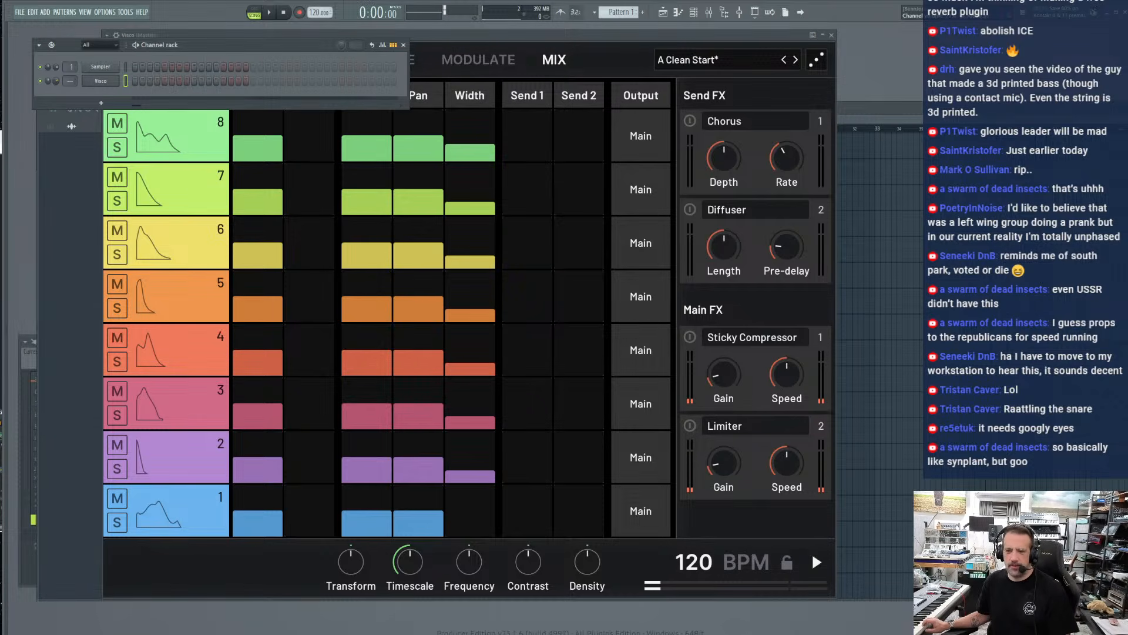
left_click(688, 426)
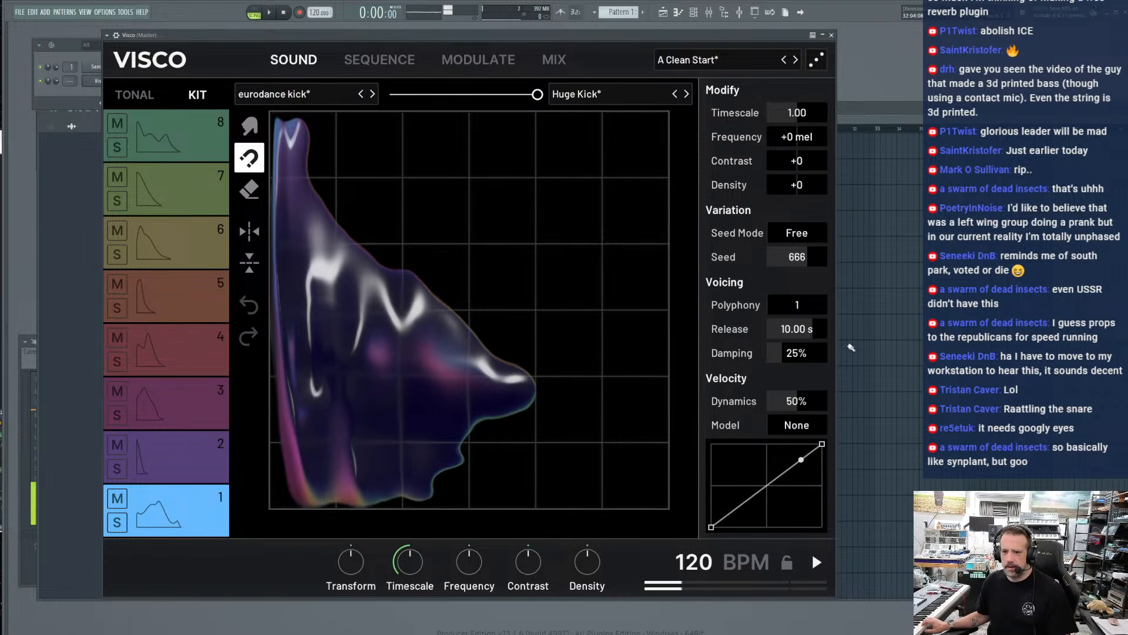
Look over the drum pattern and the sounds of tracks 1 and 2, and view the output routing options for track 8
left_click(444, 56)
left_click(337, 55)
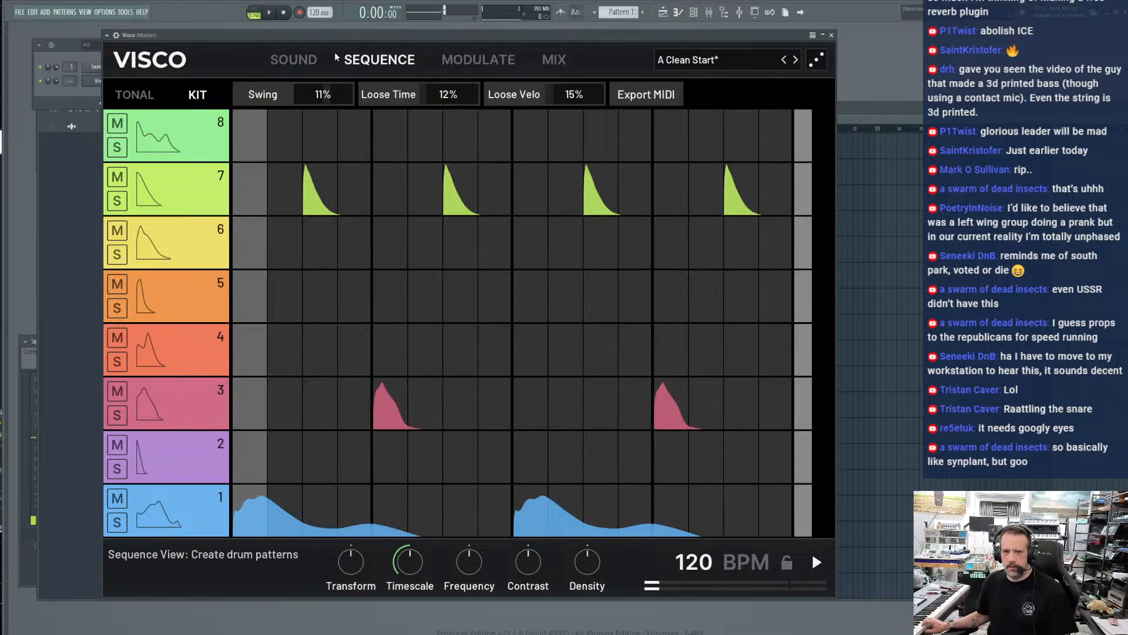
left_click(294, 56)
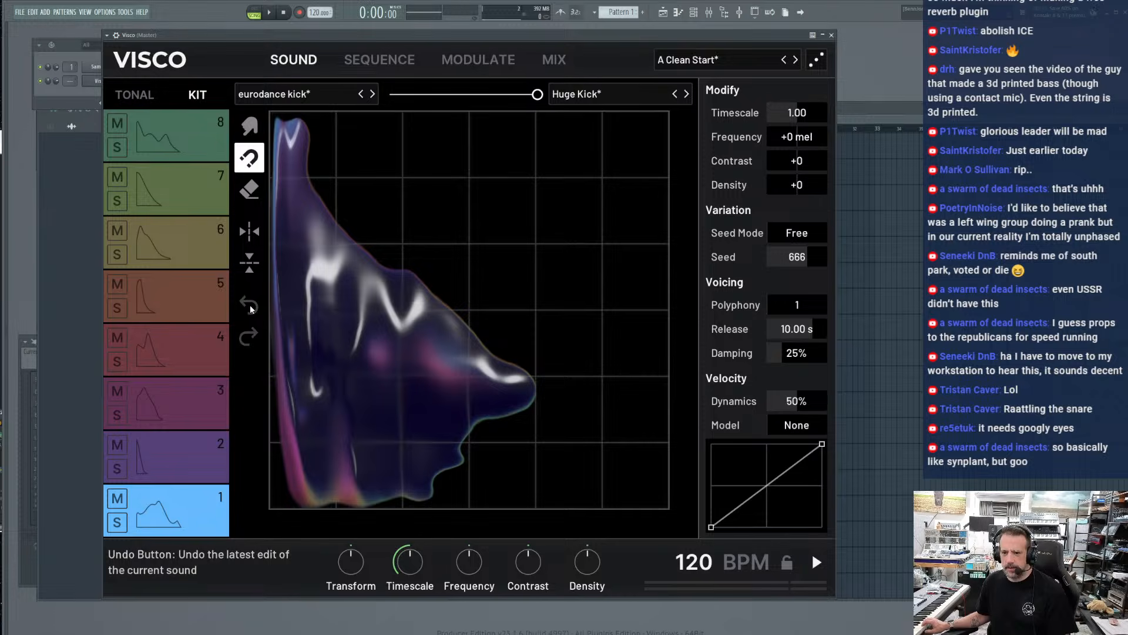
left_click(189, 457)
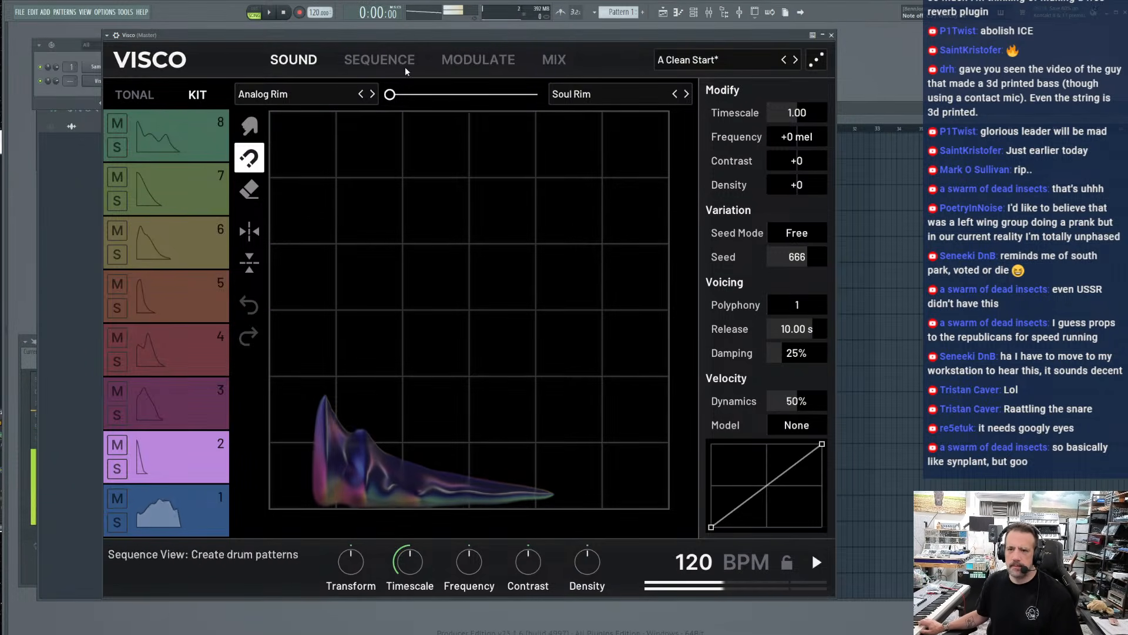
left_click(554, 61)
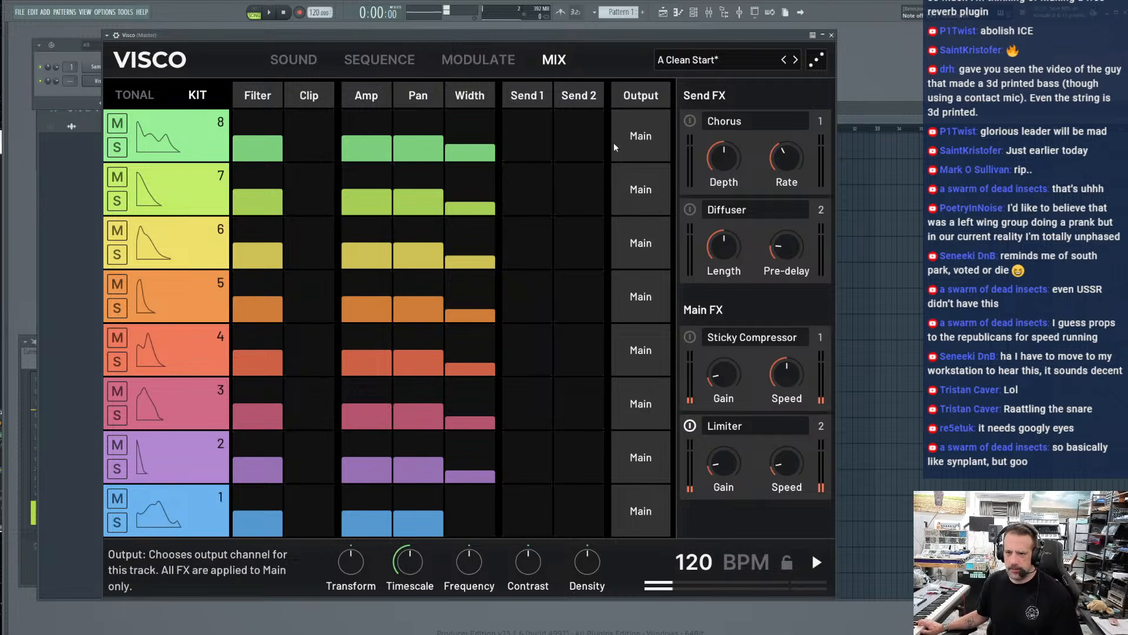
left_click(635, 141)
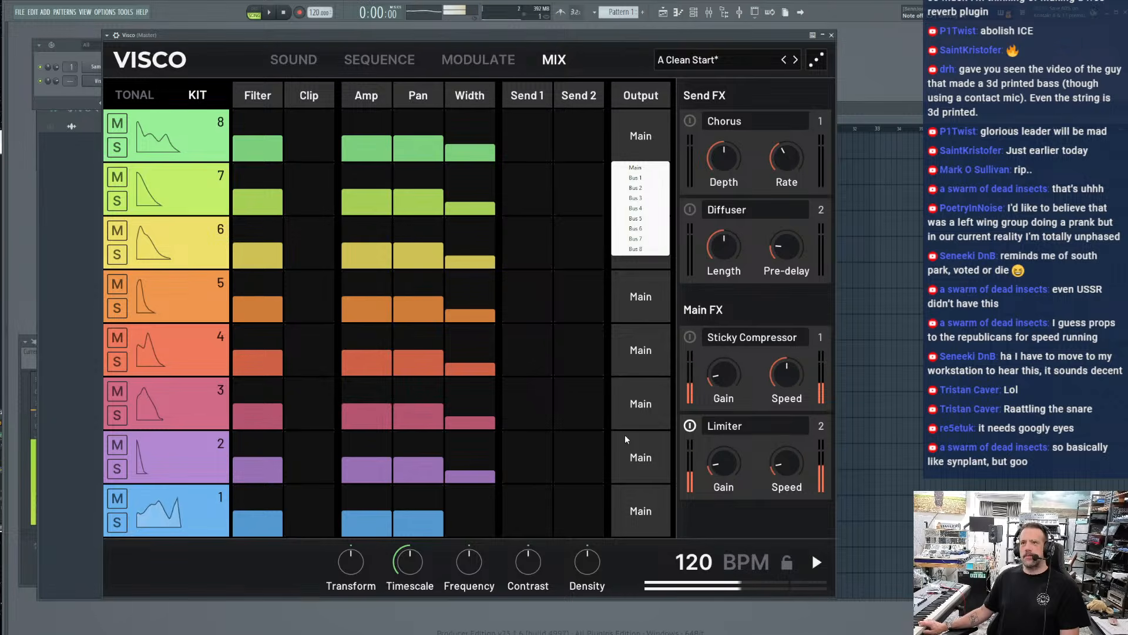
Start the built-in drum sequence playing and morph track 1's kick most of the way back to the eurodance kick
left_click(360, 65)
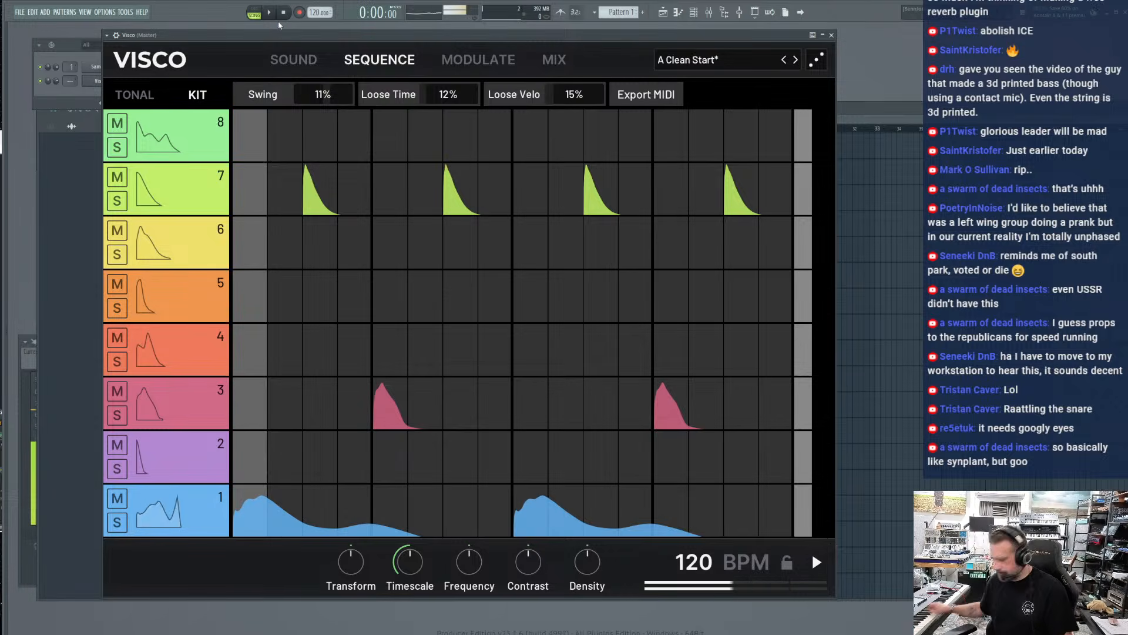
key("space")
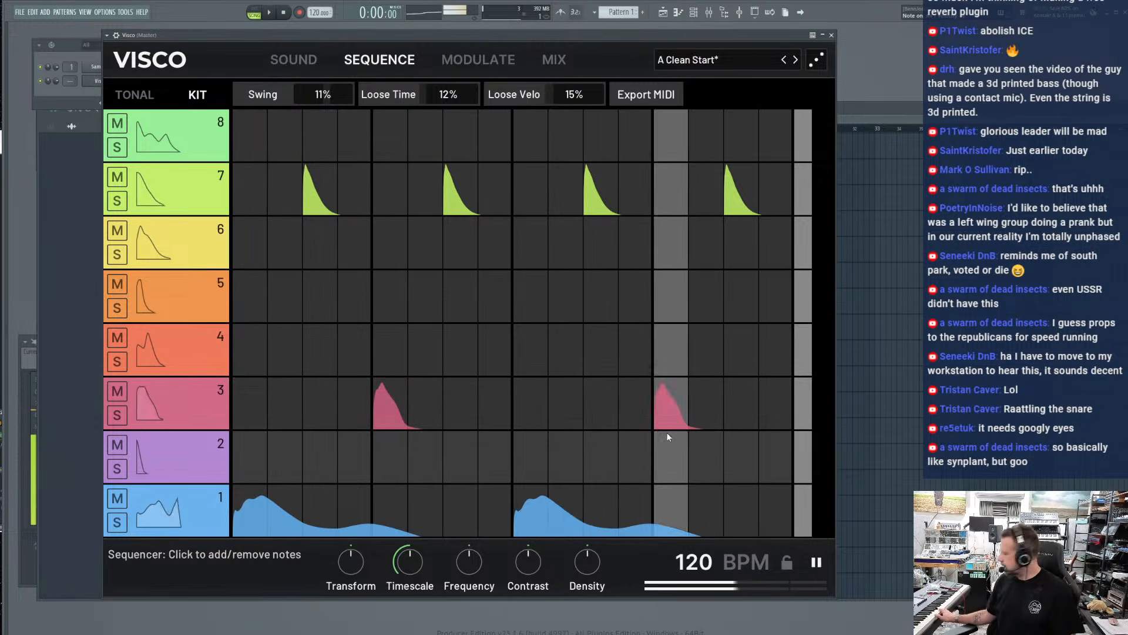
key("space")
key("space")
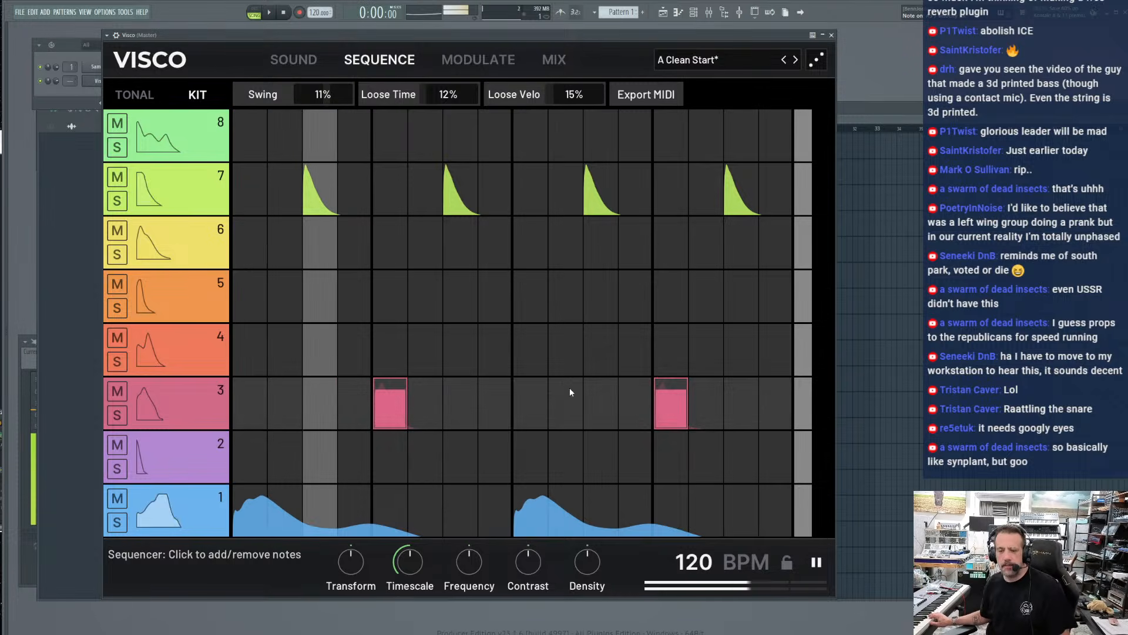
left_click(200, 507)
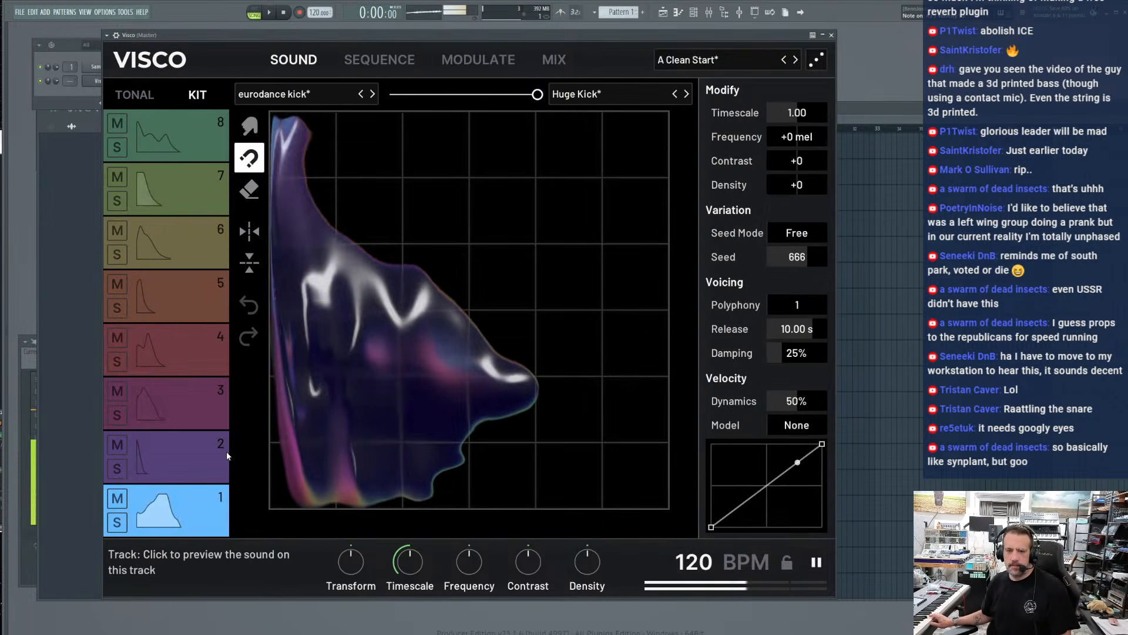
left_click_drag(536, 94, 410, 110)
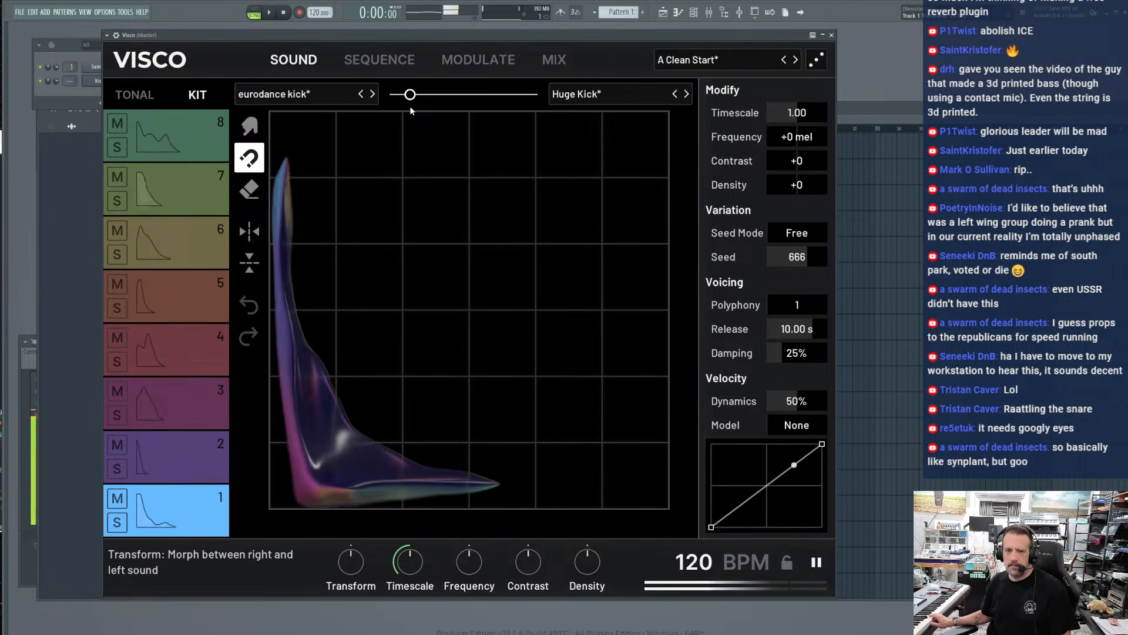
With track 3 selected, raise the global Timescale well above centre and set the global Frequency and Density slightly below centre
left_click(200, 409)
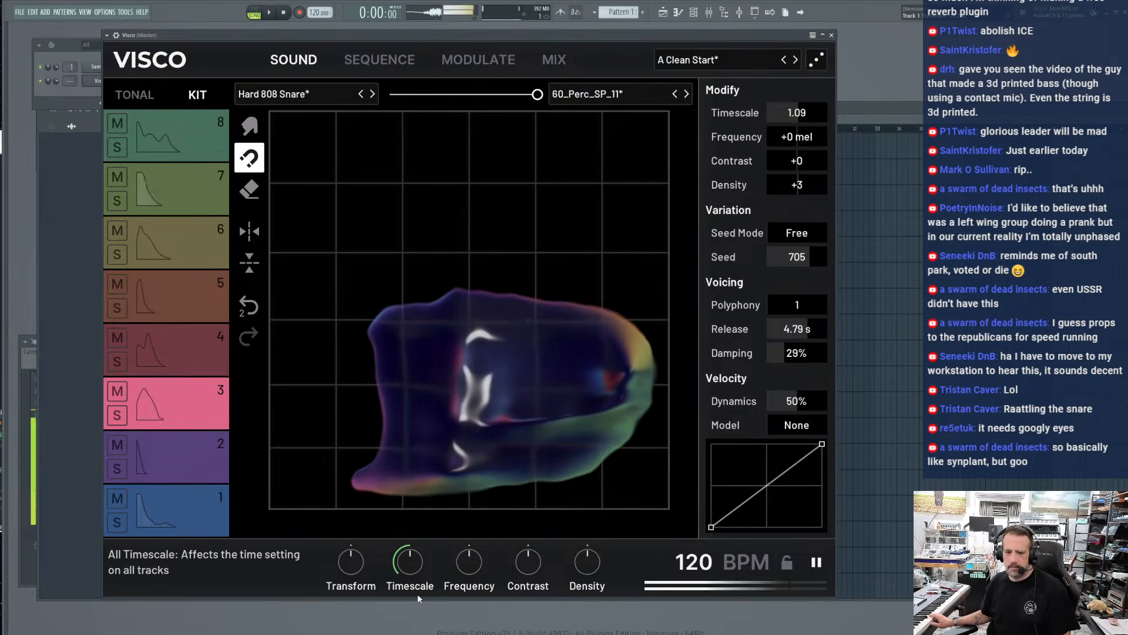
left_click_drag(409, 561, 410, 593)
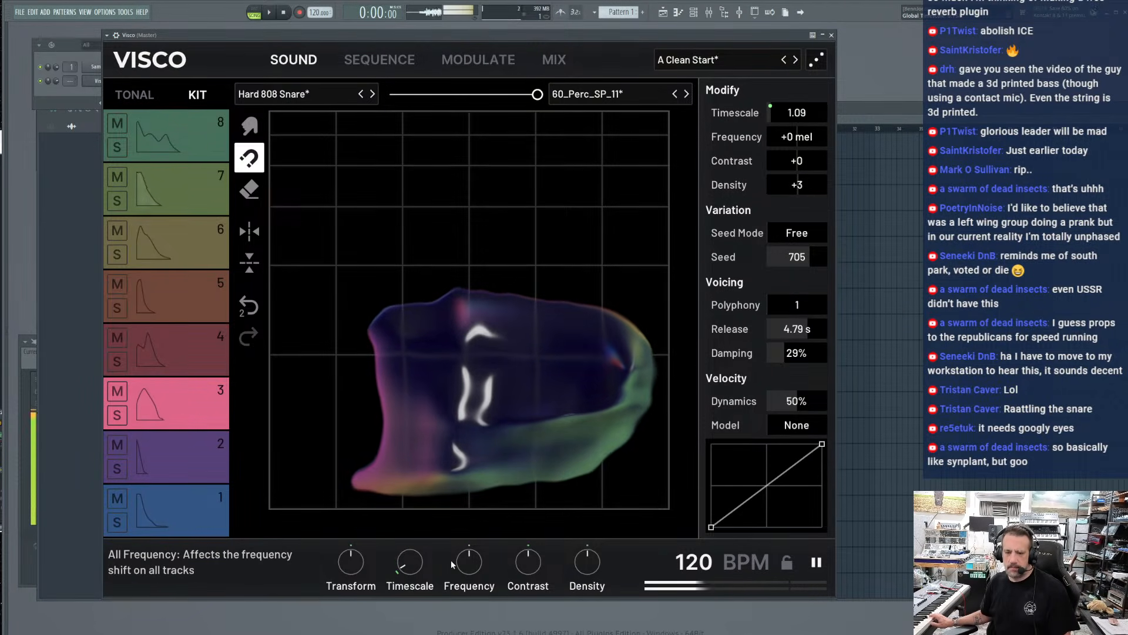
mouse_move(458, 563)
left_mouse_down()
mouse_move(459, 591)
mouse_move(459, 567)
left_mouse_up()
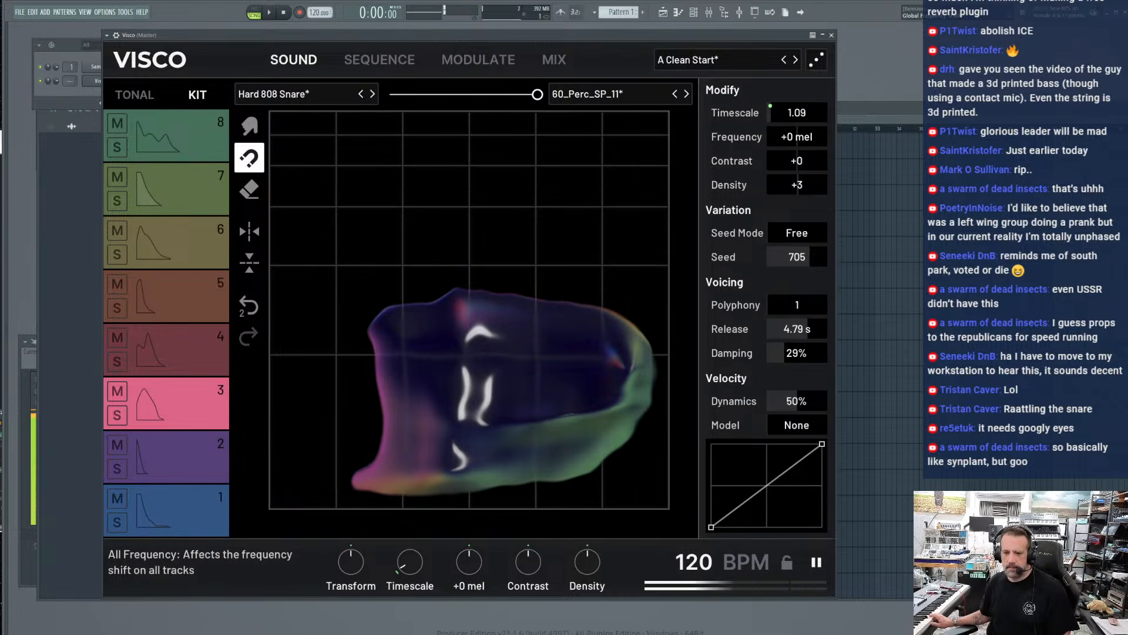
left_click_drag(592, 566, 593, 567)
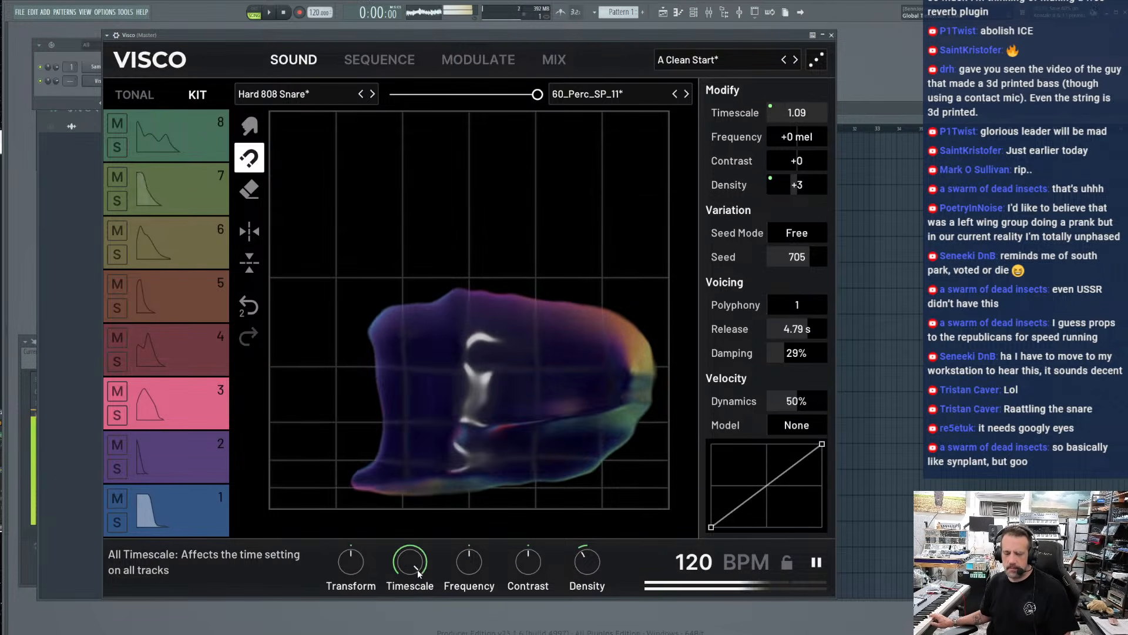
left_click_drag(420, 565, 467, 569)
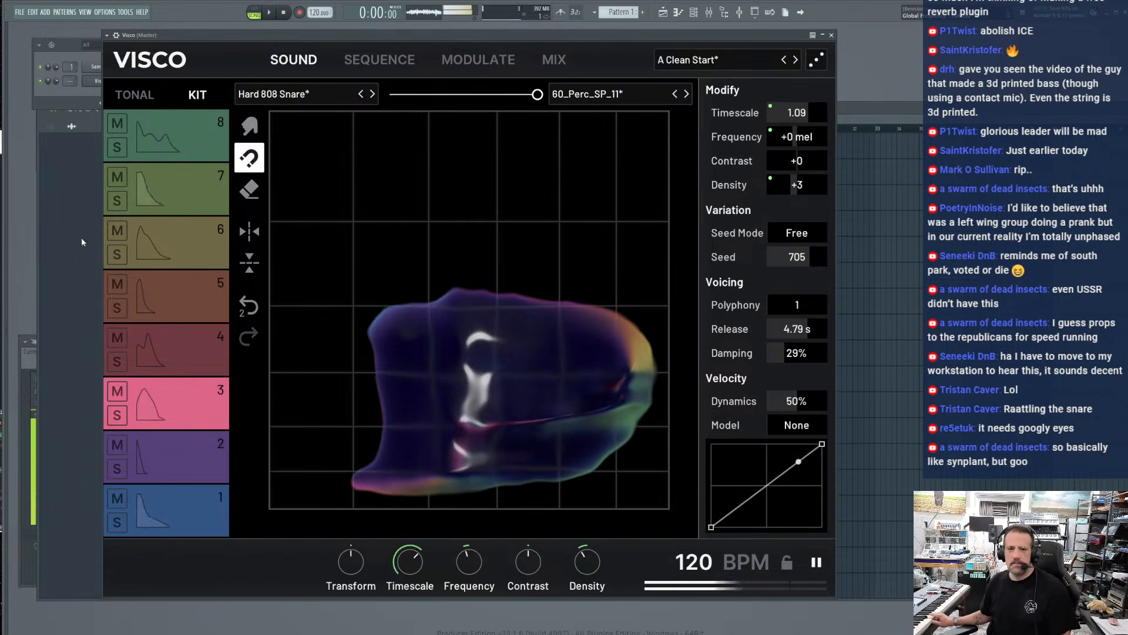
In the sequencer, add a quiet track 8 note on step 5 and low-velocity track 4 notes on steps 3 and 11
left_click(379, 59)
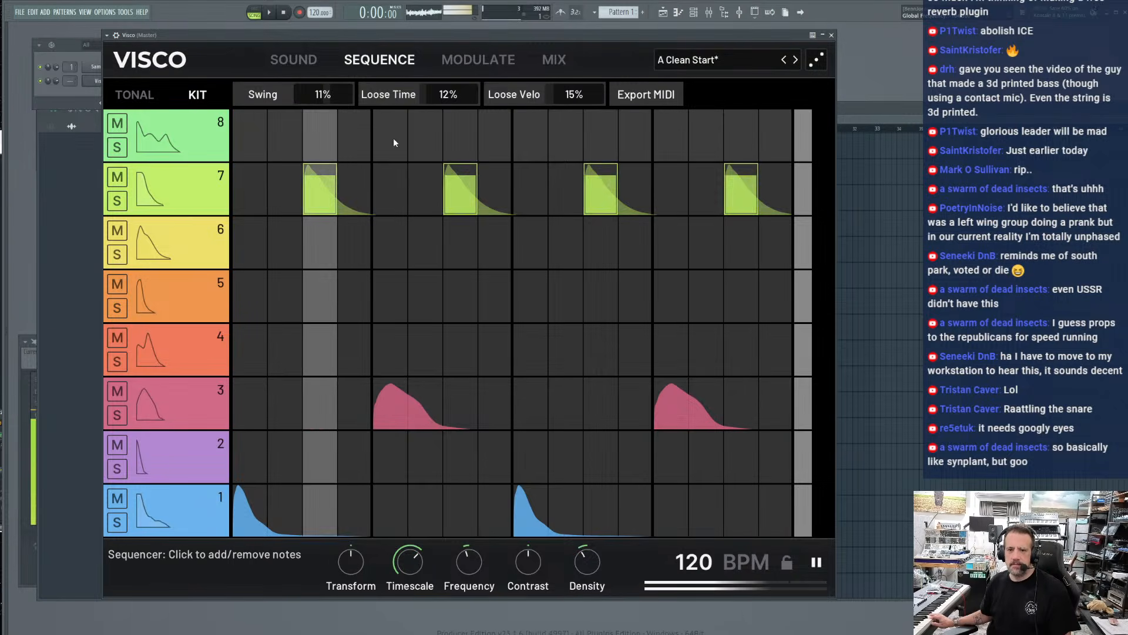
left_click(394, 141)
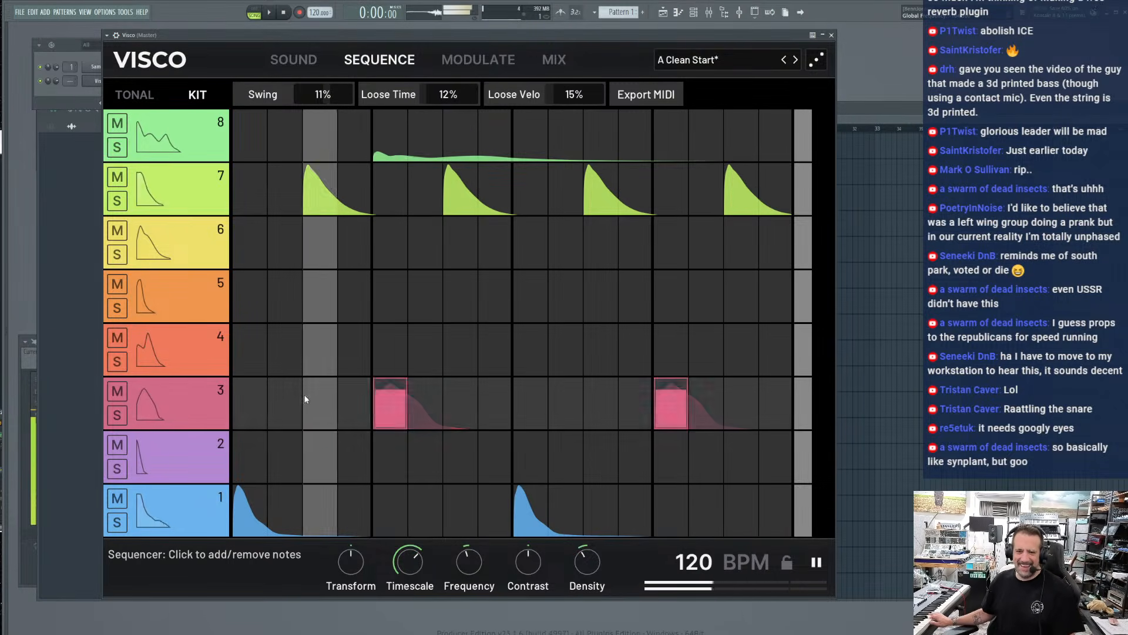
left_click(309, 347)
left_click(586, 360)
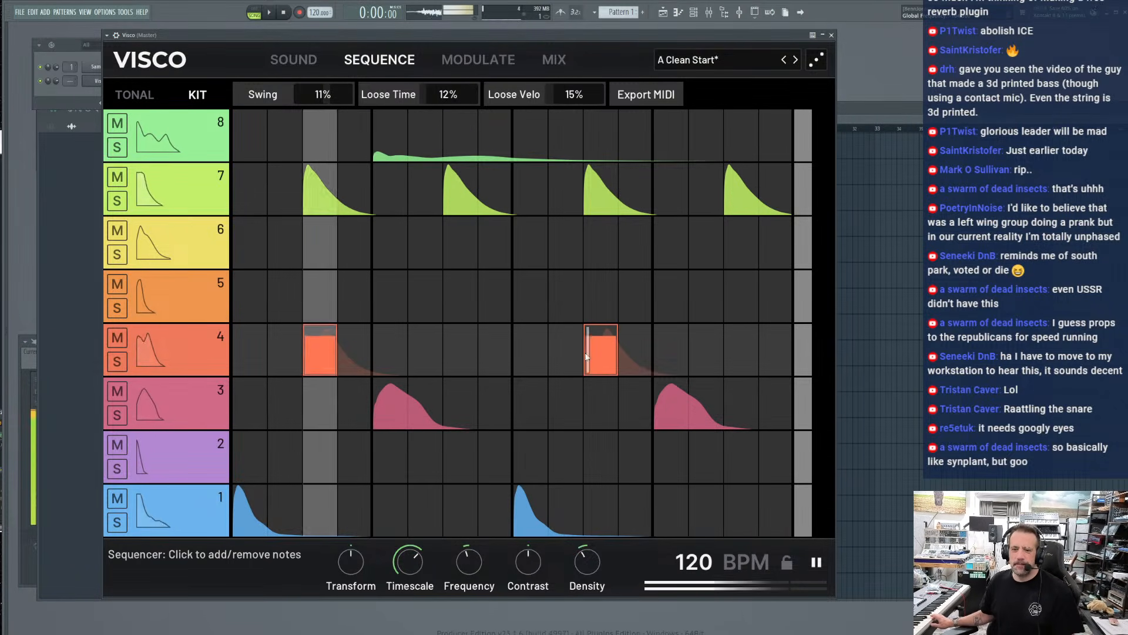
left_click_drag(312, 359, 314, 392)
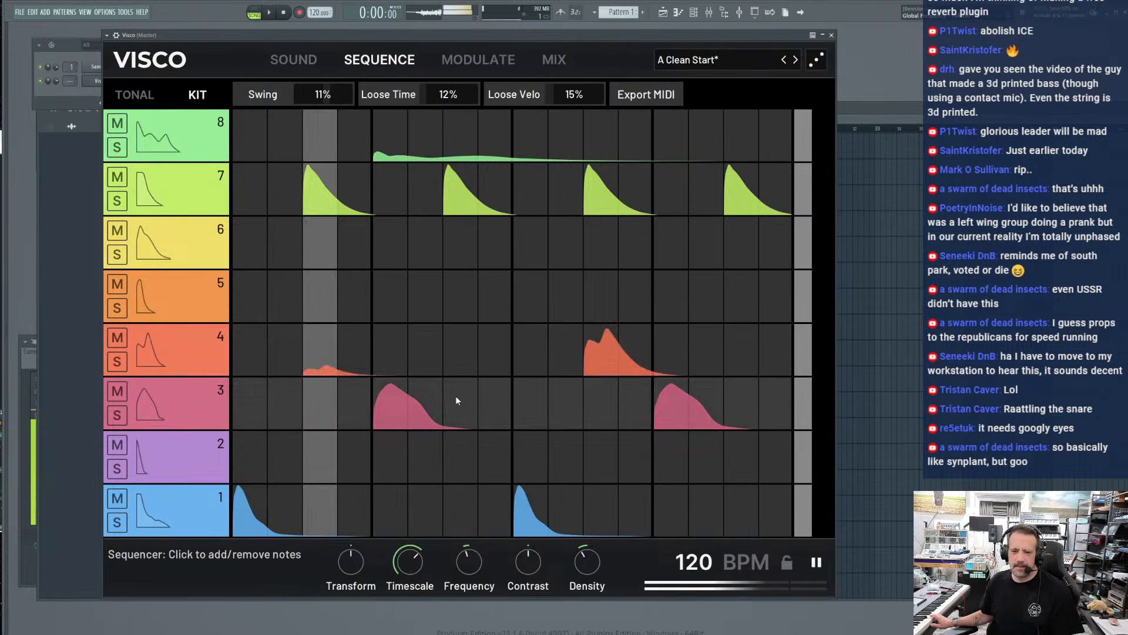
left_click_drag(597, 362, 597, 395)
Add track 5 notes on steps 2, 3 and 15, with the step 3 note quiet, and a track 6 note on step 15
left_click(312, 285)
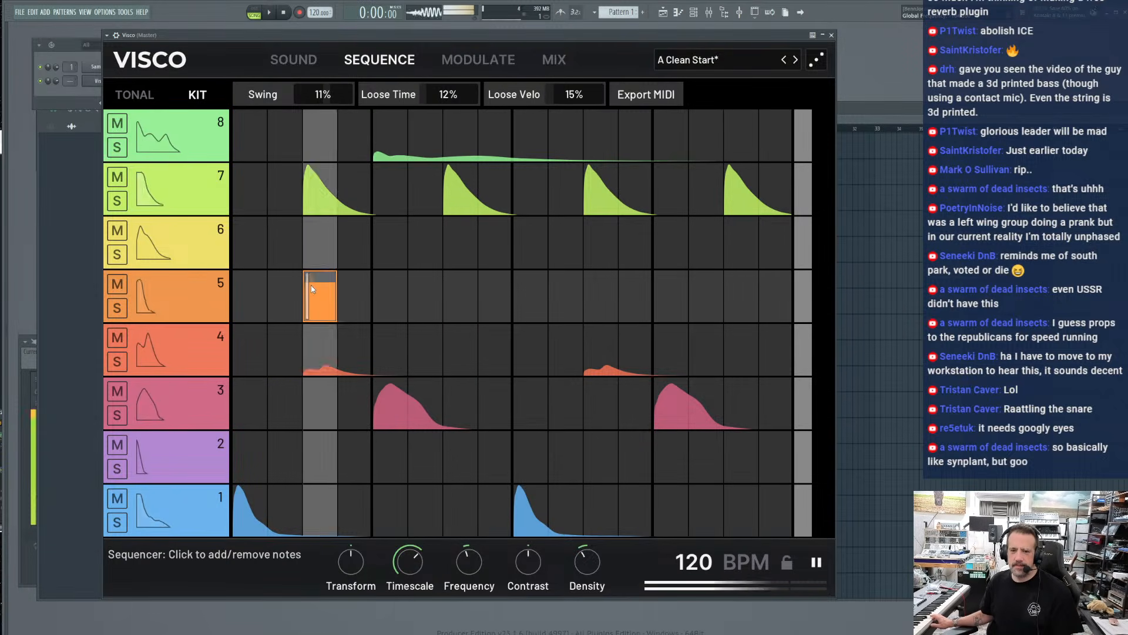
left_click_drag(312, 286, 313, 317)
left_click(280, 292)
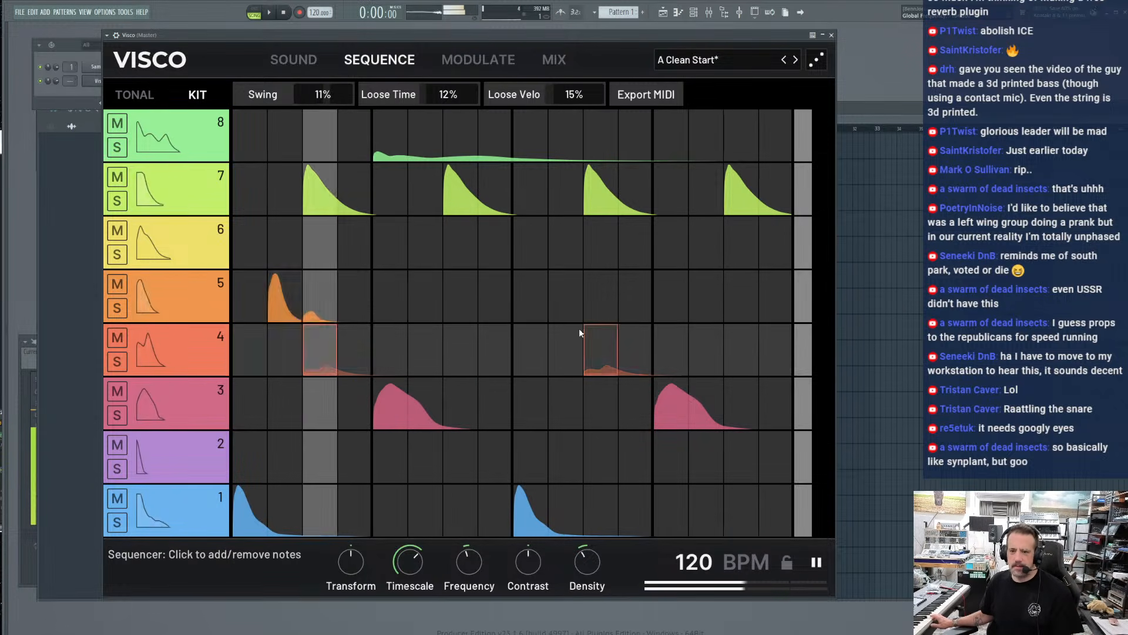
left_click(739, 297)
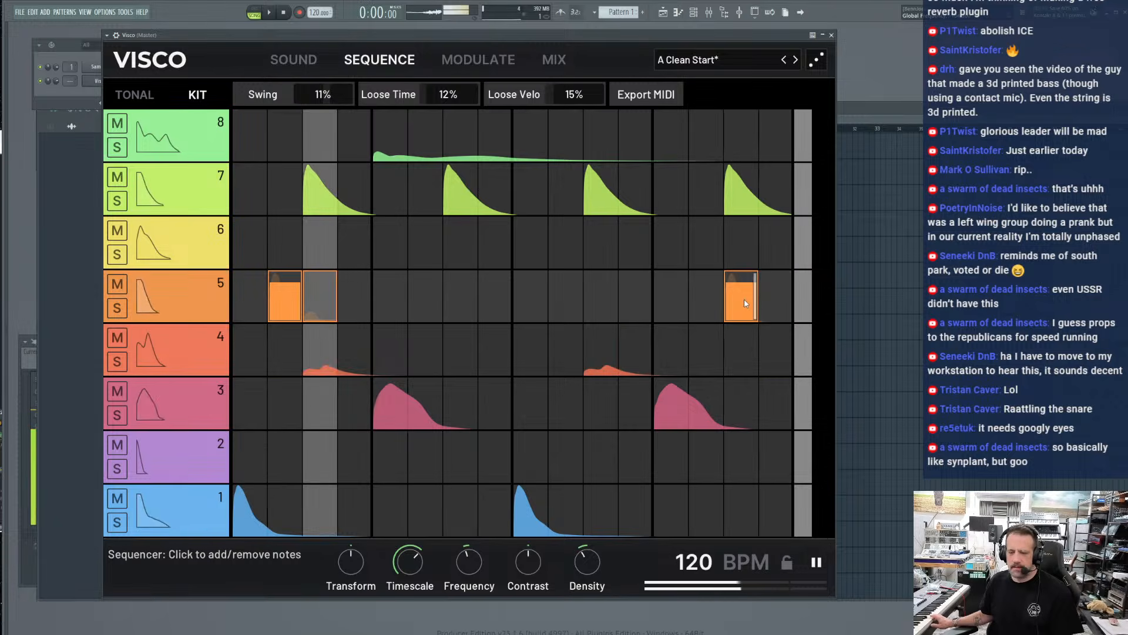
left_click(742, 241)
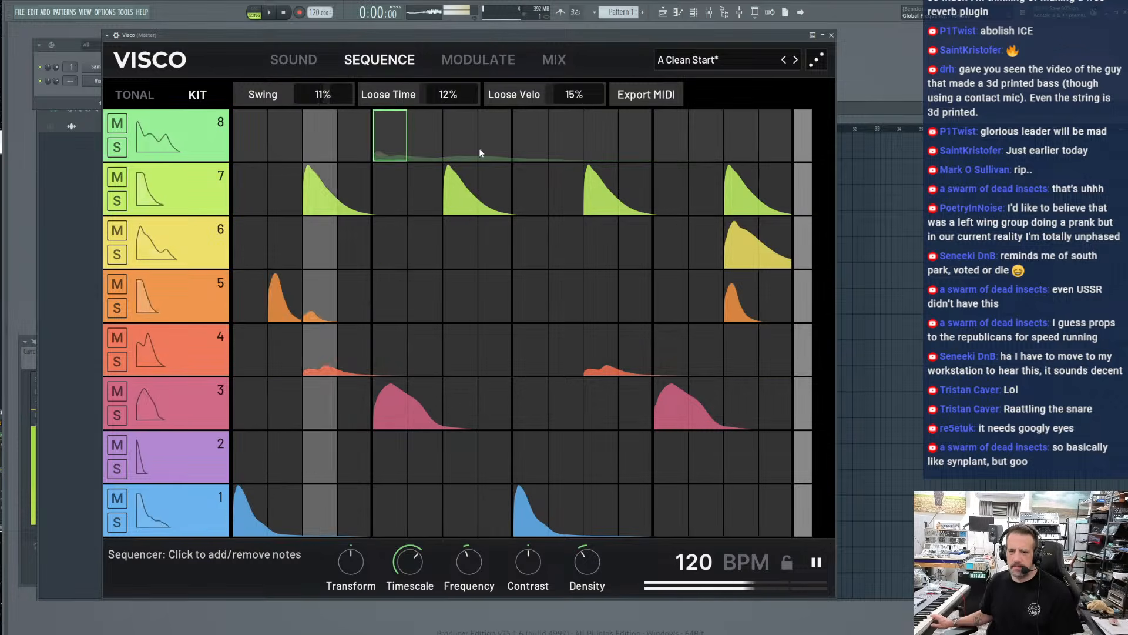
Stop playback and replace track 8's note with a low-velocity note on step 4
left_click_drag(388, 149, 467, 223)
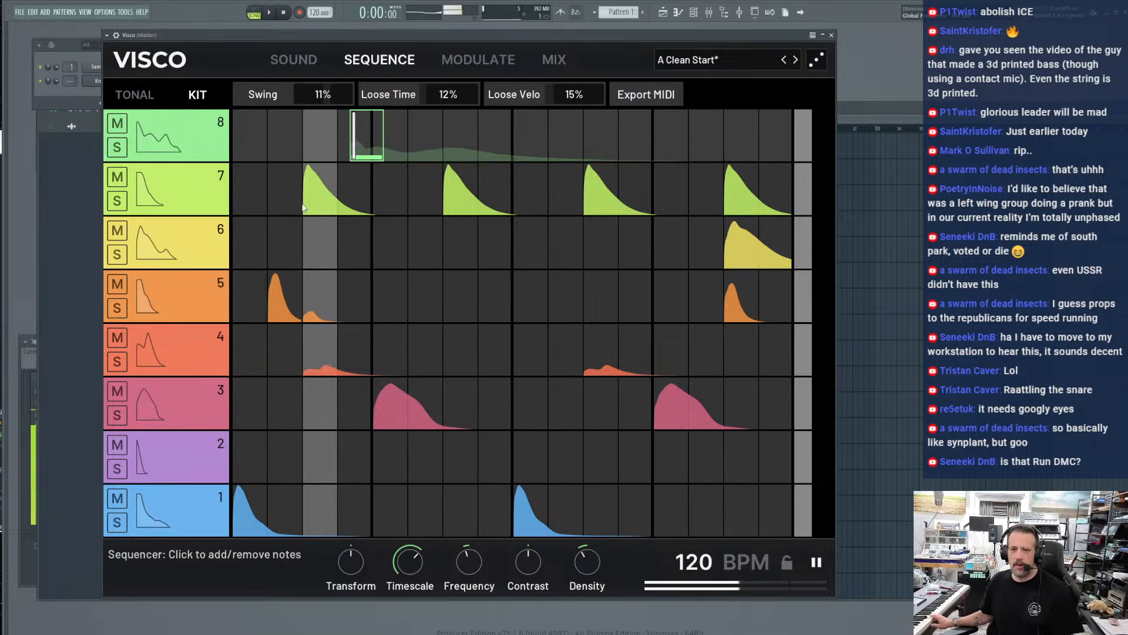
key("space")
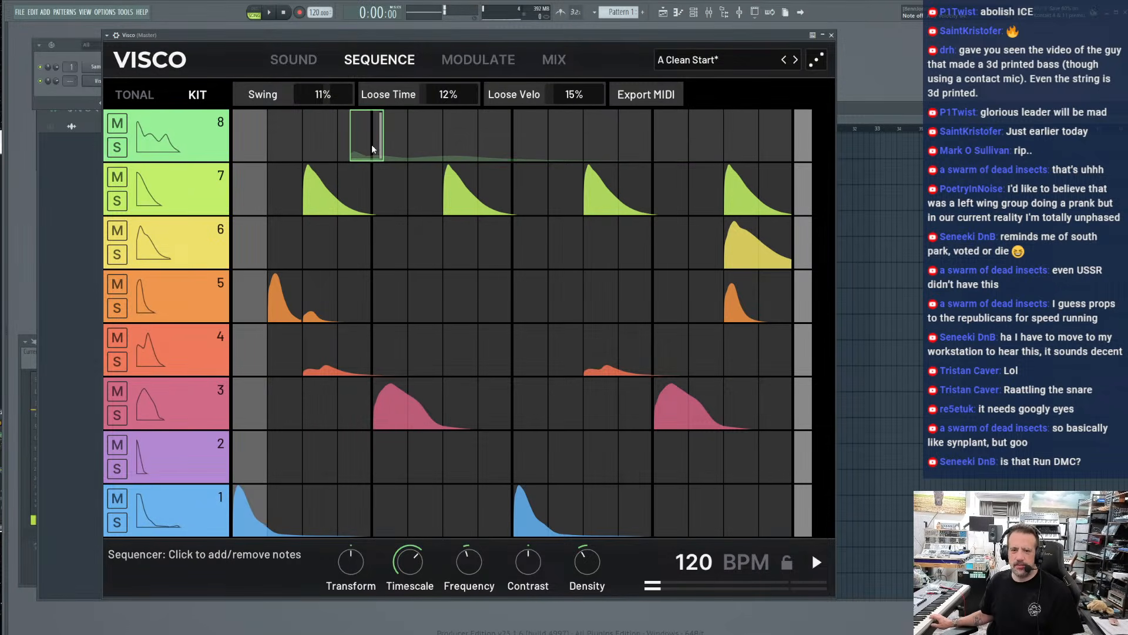
mouse_move(363, 149)
left_mouse_down()
mouse_move(327, 161)
mouse_move(348, 154)
left_mouse_up()
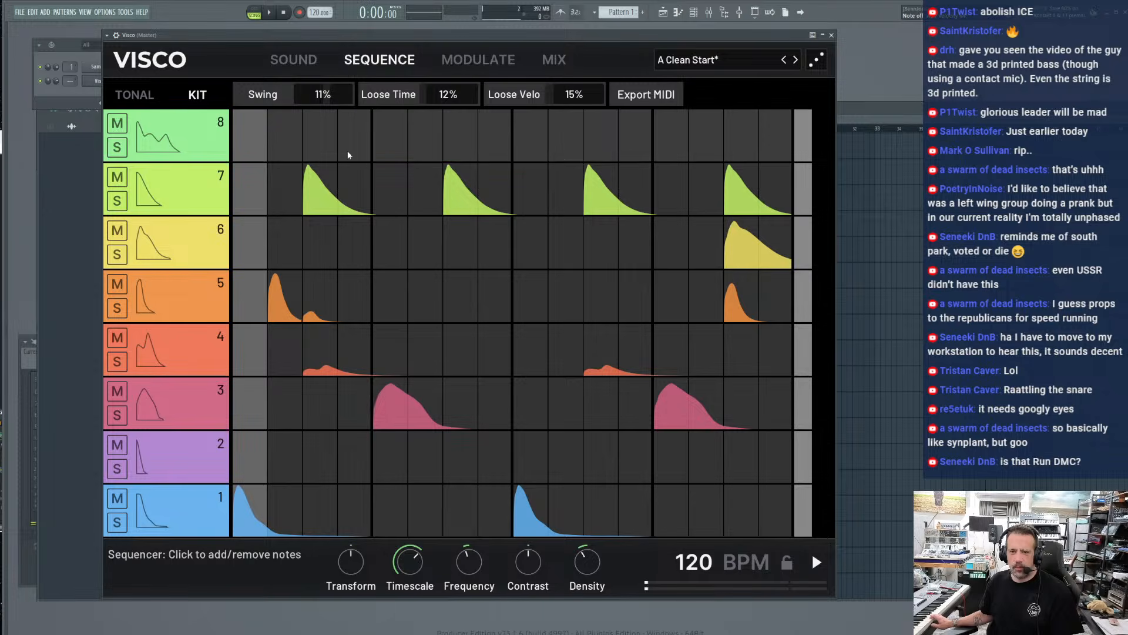
left_click(348, 151)
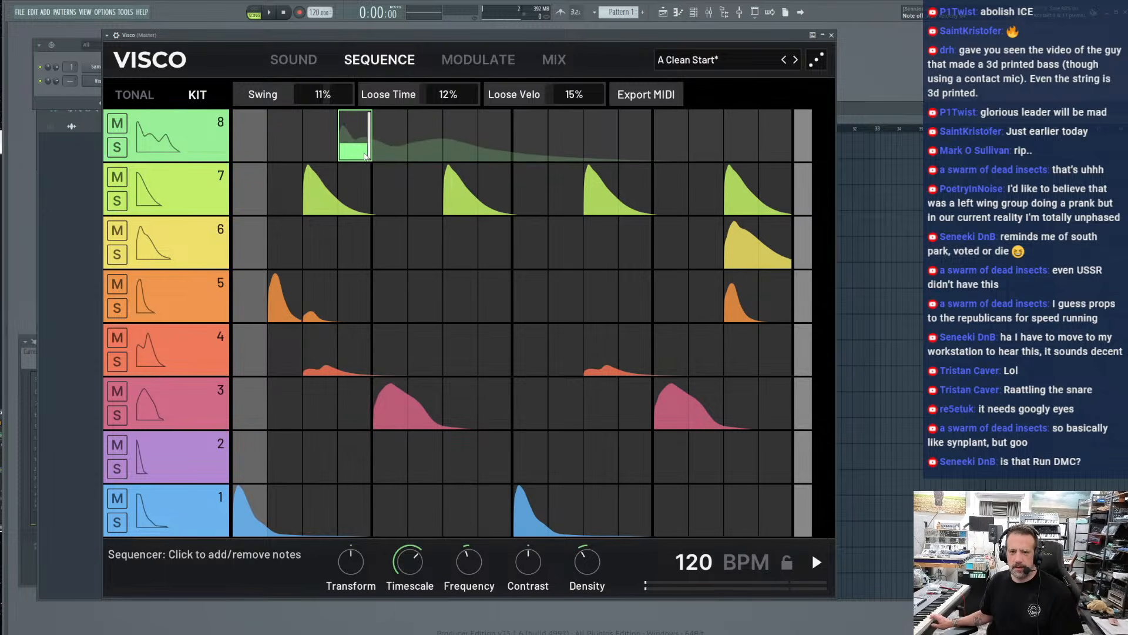
mouse_move(364, 153)
left_mouse_down()
mouse_move(375, 165)
mouse_move(376, 147)
mouse_move(375, 162)
left_mouse_up()
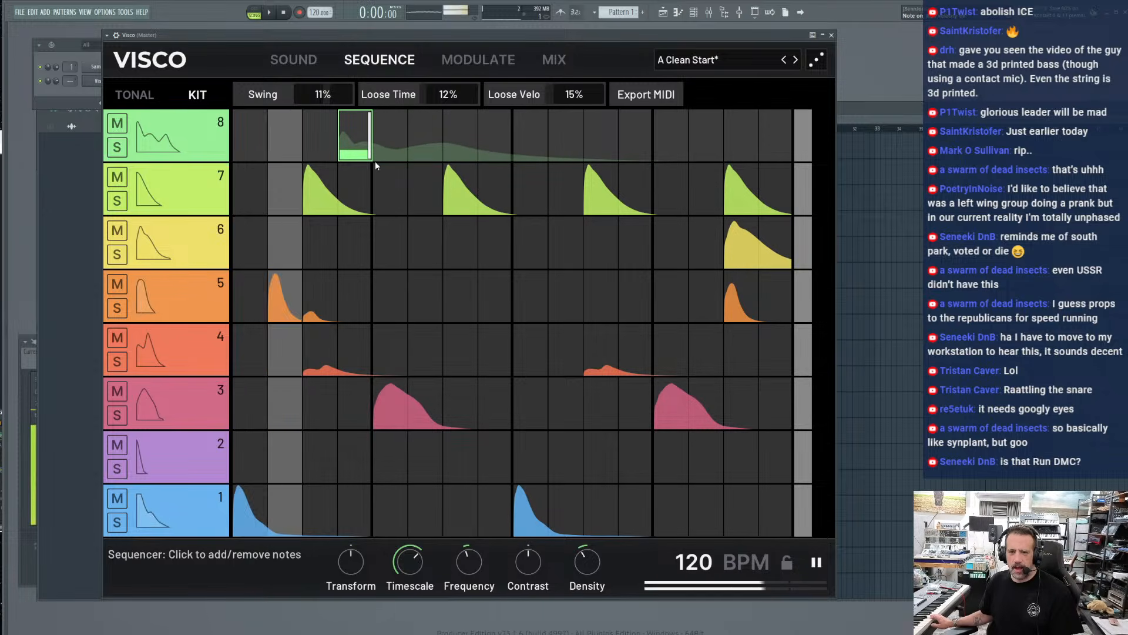
Restart the beat, open track 8's sound for editing and morph it fully from Clong to Metallic Cymbal
key("space")
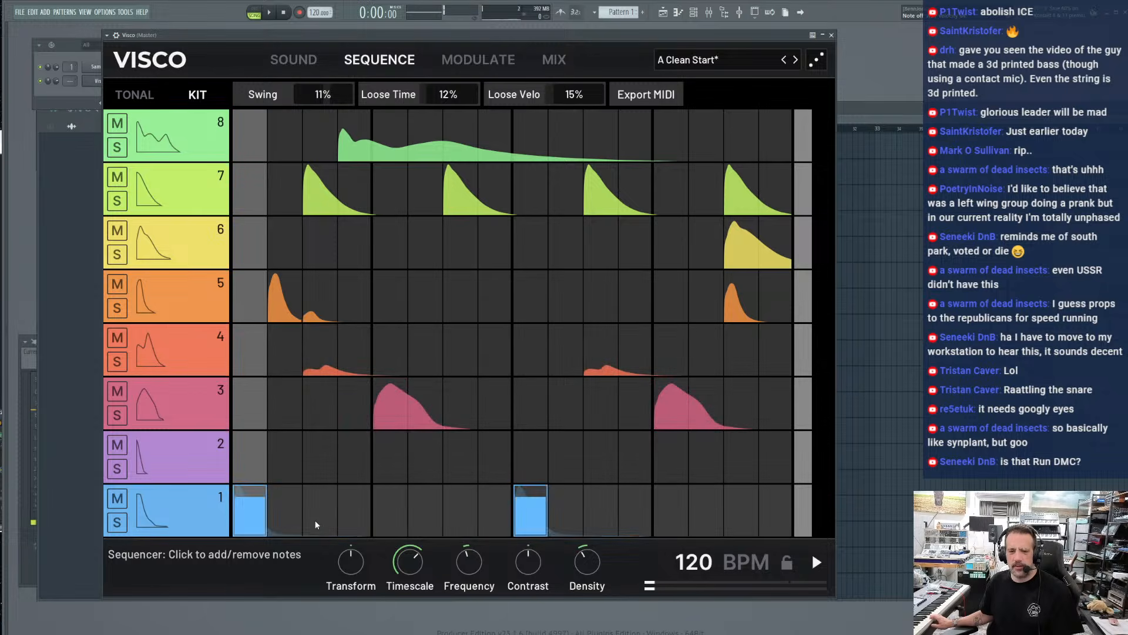
key("space")
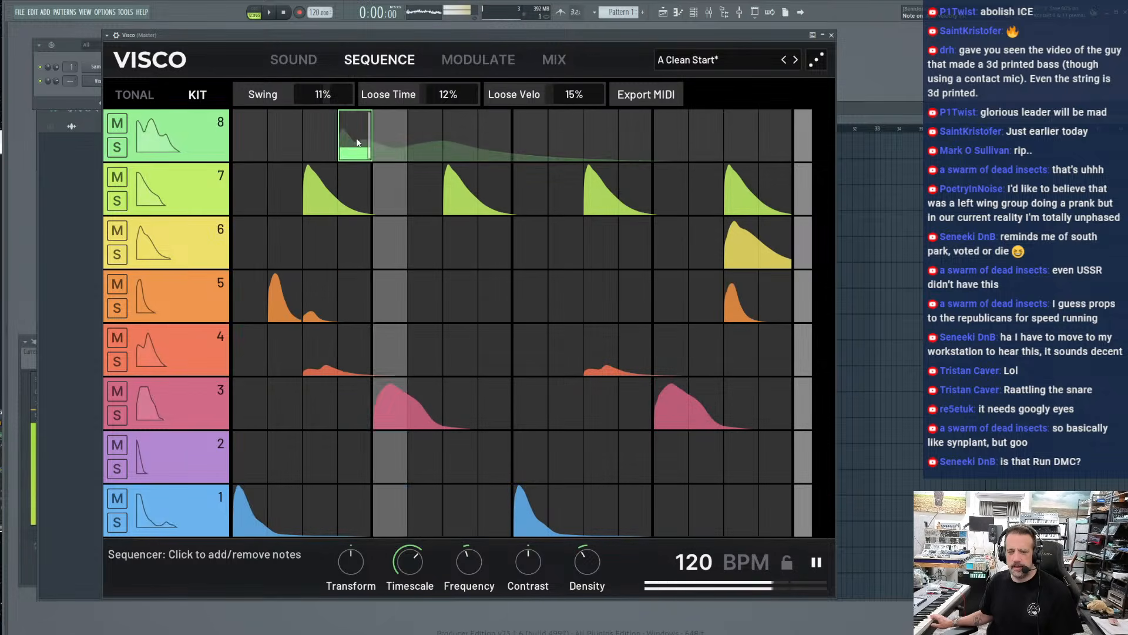
double_click(188, 137)
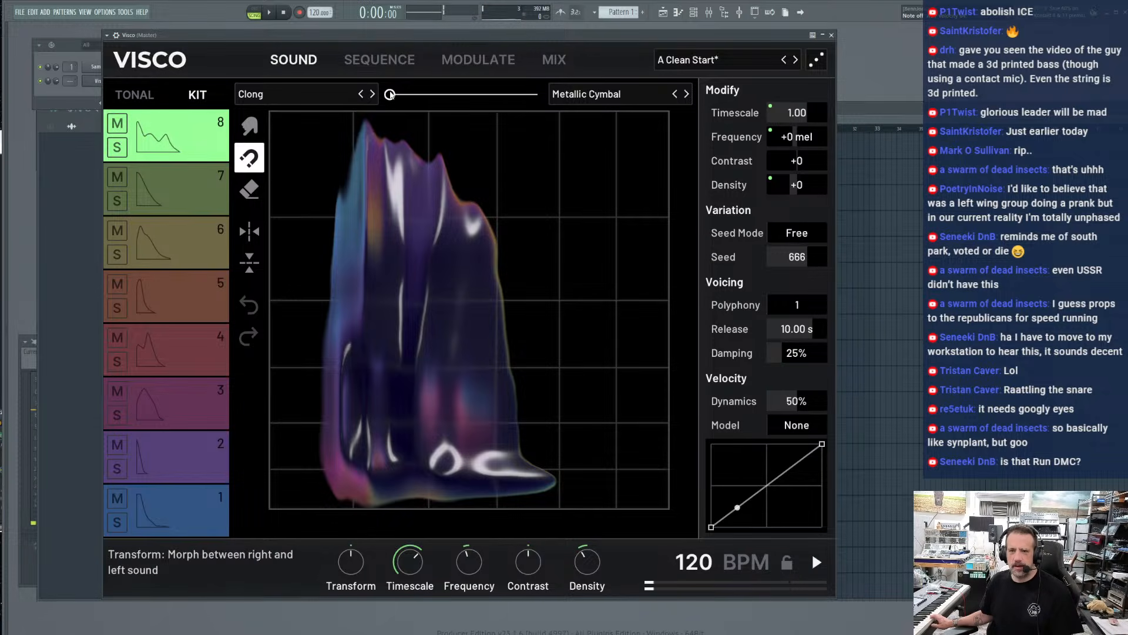
left_click_drag(390, 94, 537, 94)
key("space")
Replace track 8's Metallic Cymbal sound with the dog bark from the Misc Animal category and audition it
left_click(598, 96)
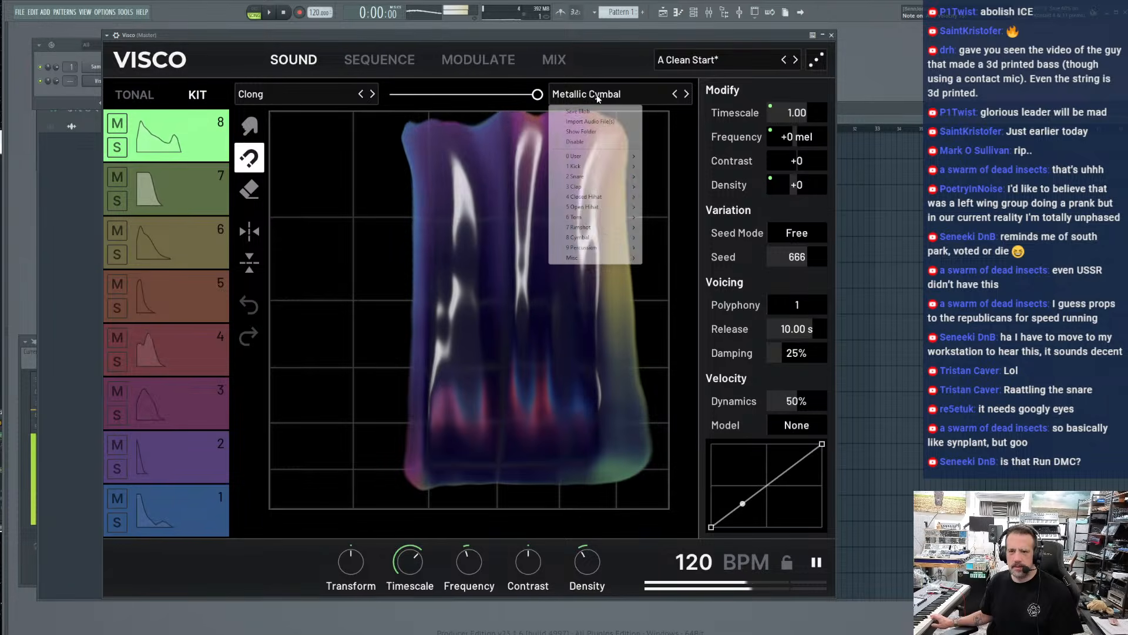
mouse_move(603, 261)
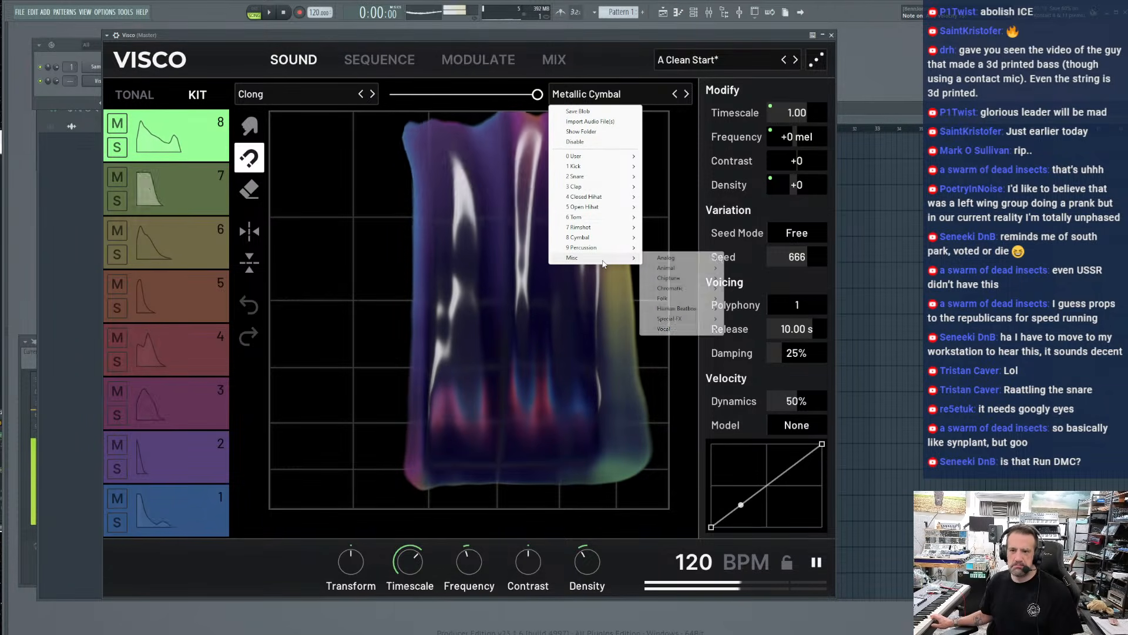
mouse_move(672, 268)
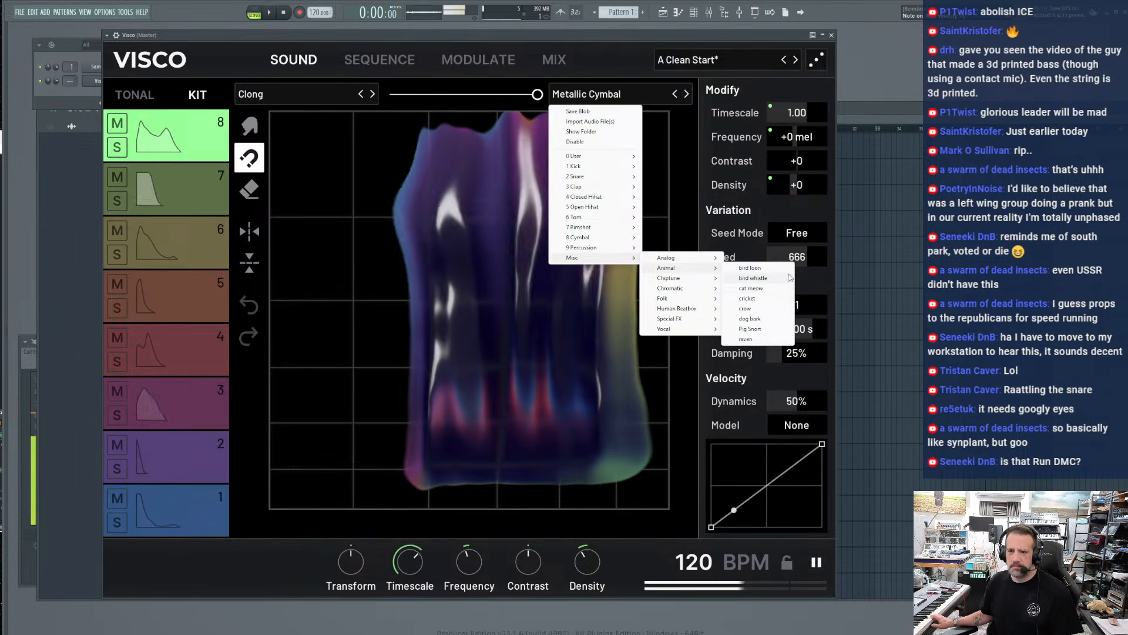
left_click(749, 319)
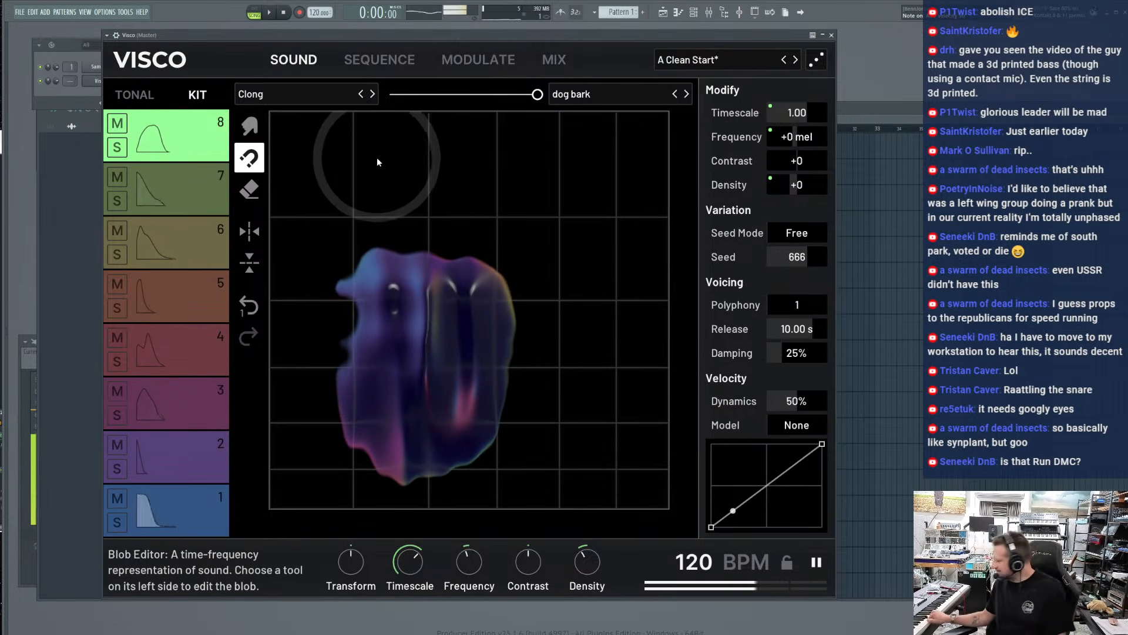
key("space")
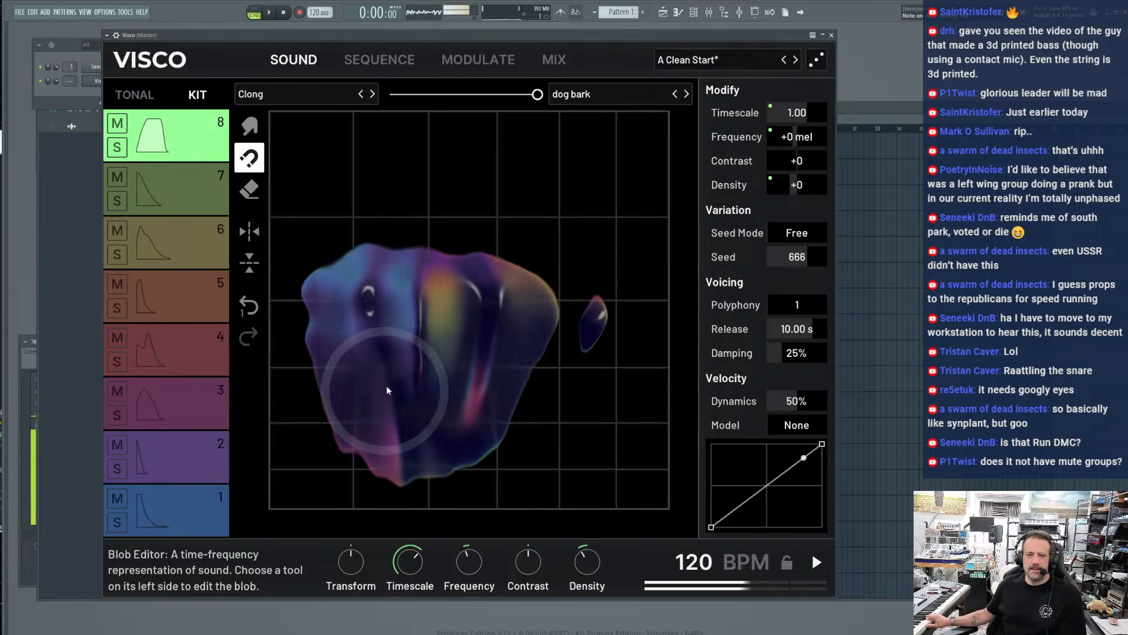
Apply the magnet tool in the upper-right area of track 8's dog bark blob
left_click(591, 182)
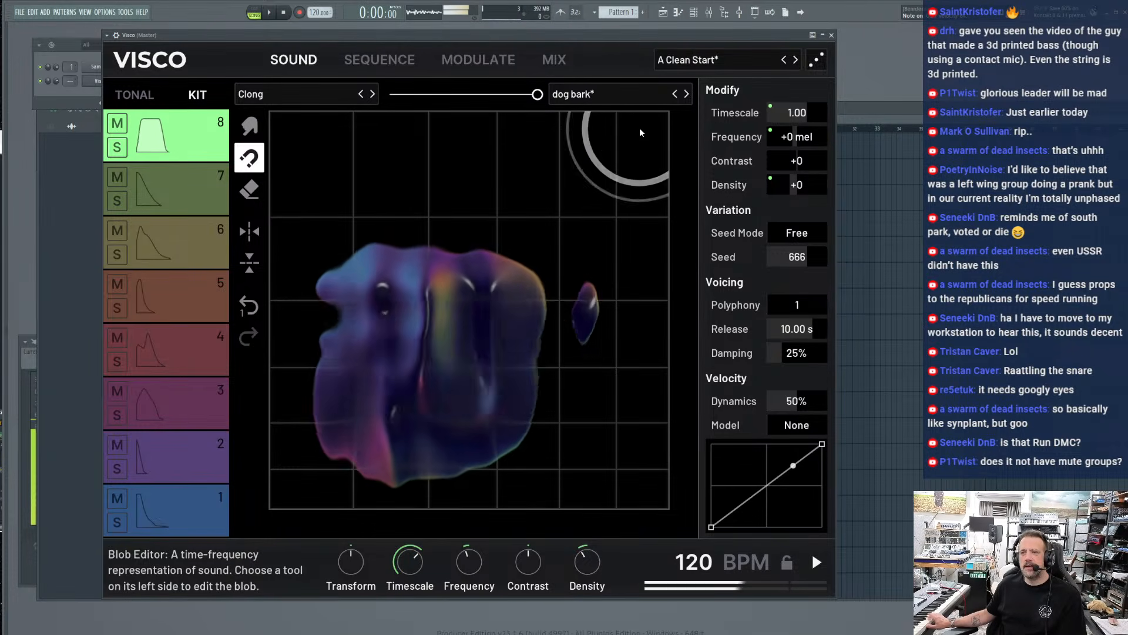
left_click_drag(664, 103, 660, 108)
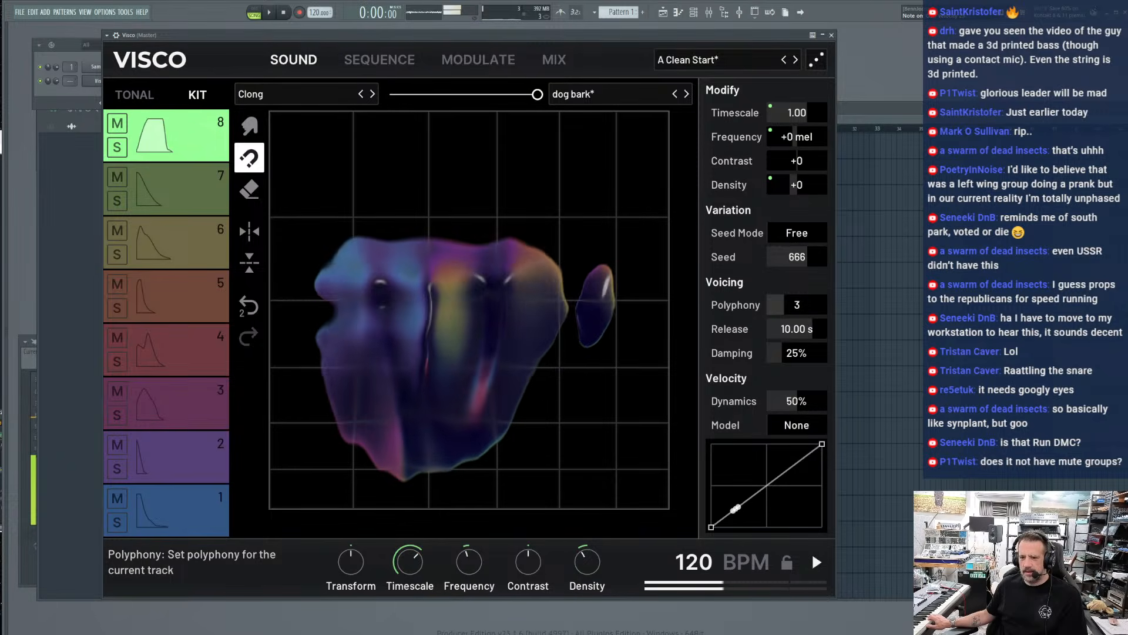
Try a polyphony of 3 on track 8, return it to 1, and check the velocity model options
left_click_drag(797, 305, 797, 320)
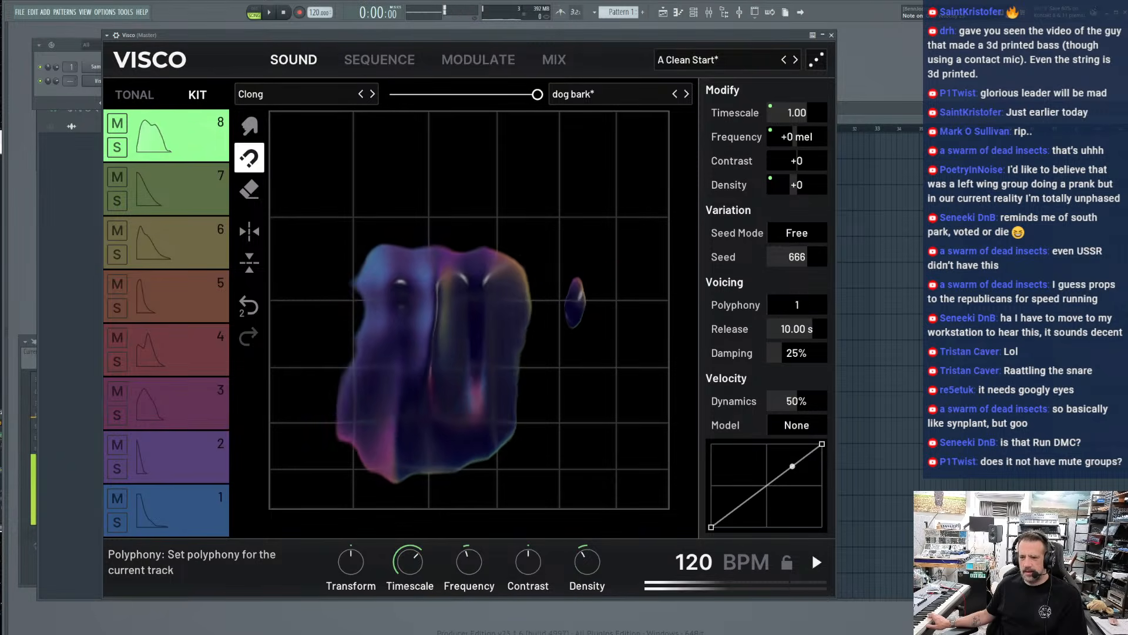
left_click(790, 429)
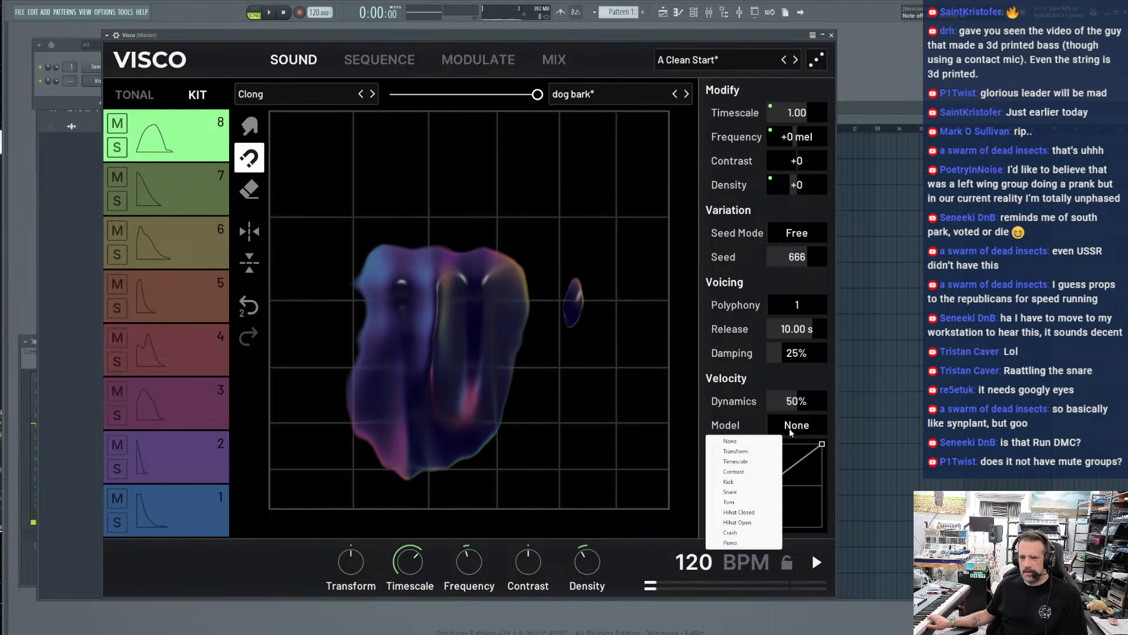
left_click(733, 419)
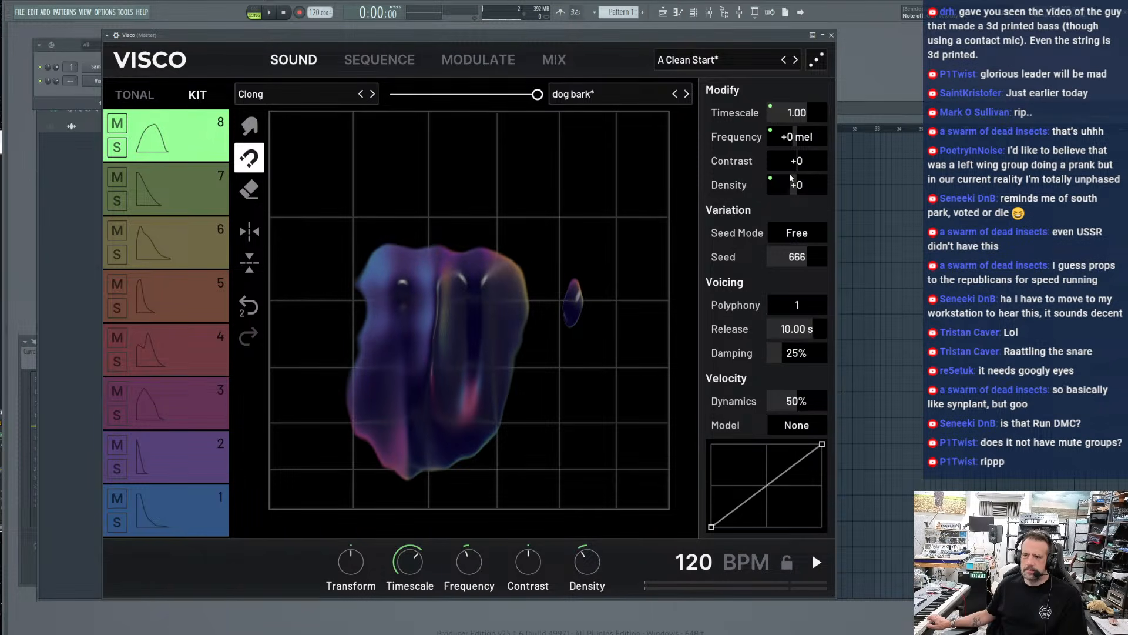
Try stretching track 8's Timescale to 7.96, settle on 0.59, and play the beat
left_click_drag(797, 113, 825, 113)
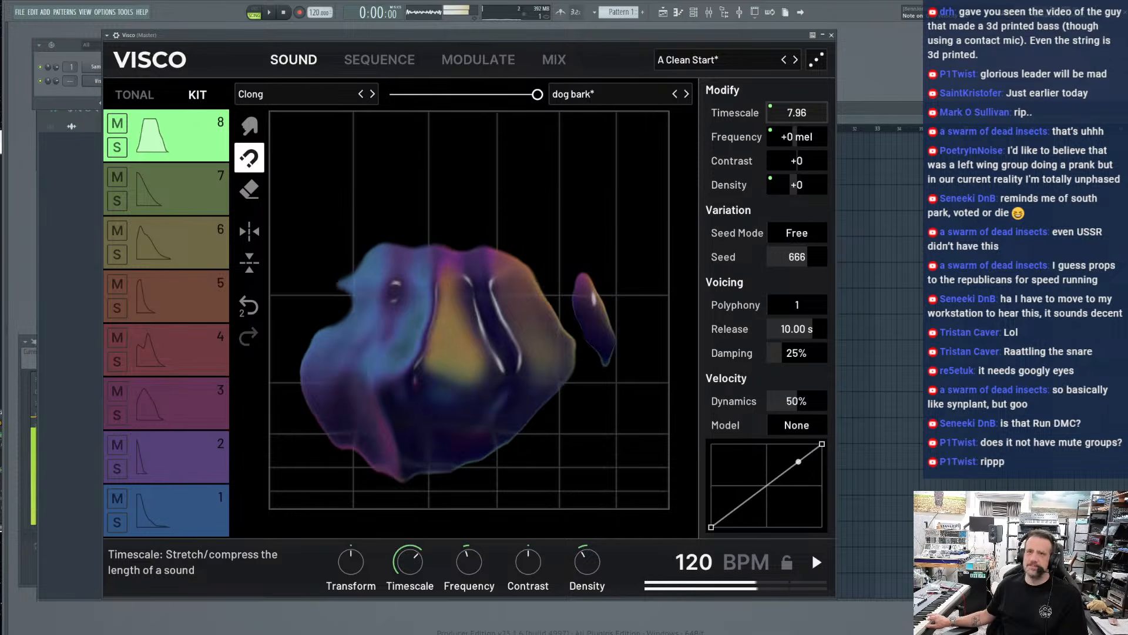
left_click_drag(825, 113, 787, 113)
key("space")
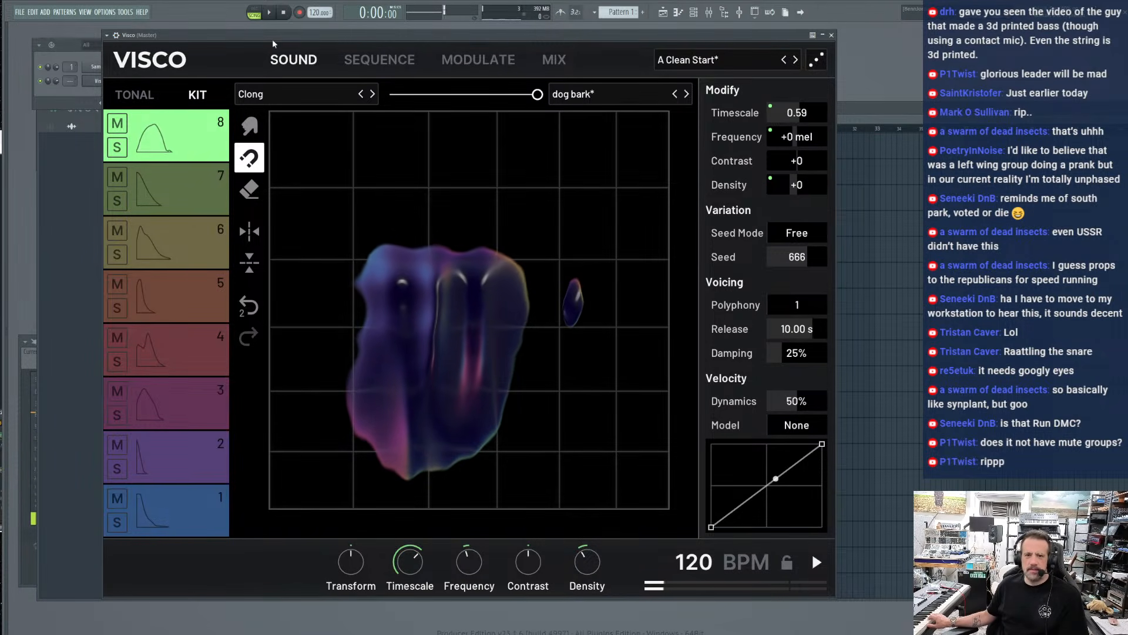
In the sequencer, set Swing to 34%, Loose Time to 8% and Loose Velo to 23%, and move track 8's note from step 4 to step 1
left_click(379, 59)
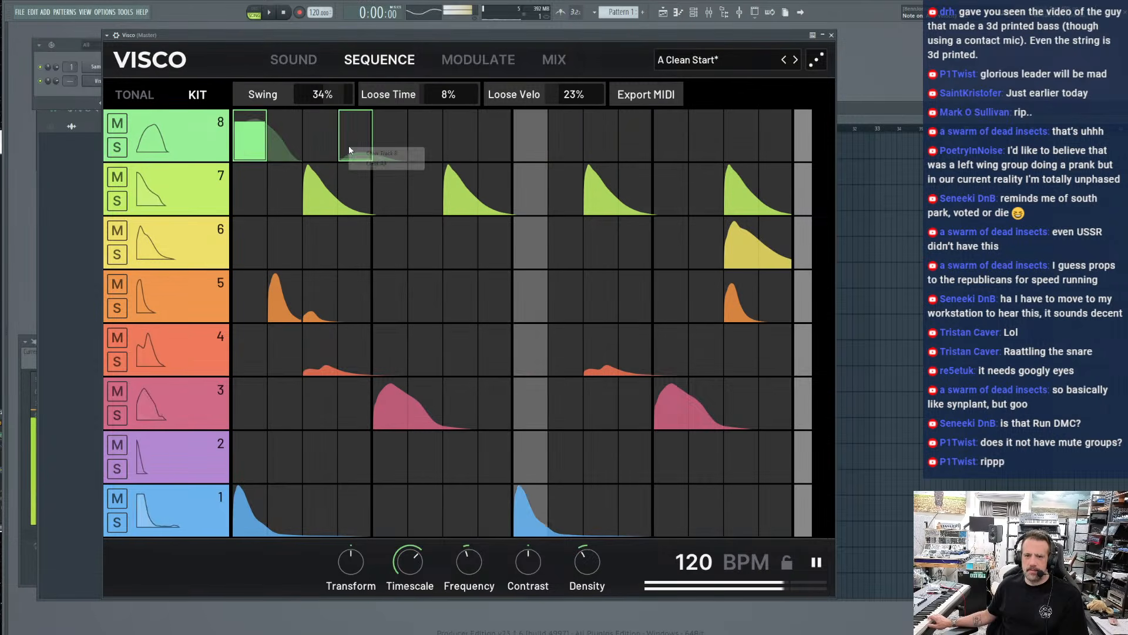
left_click(348, 153)
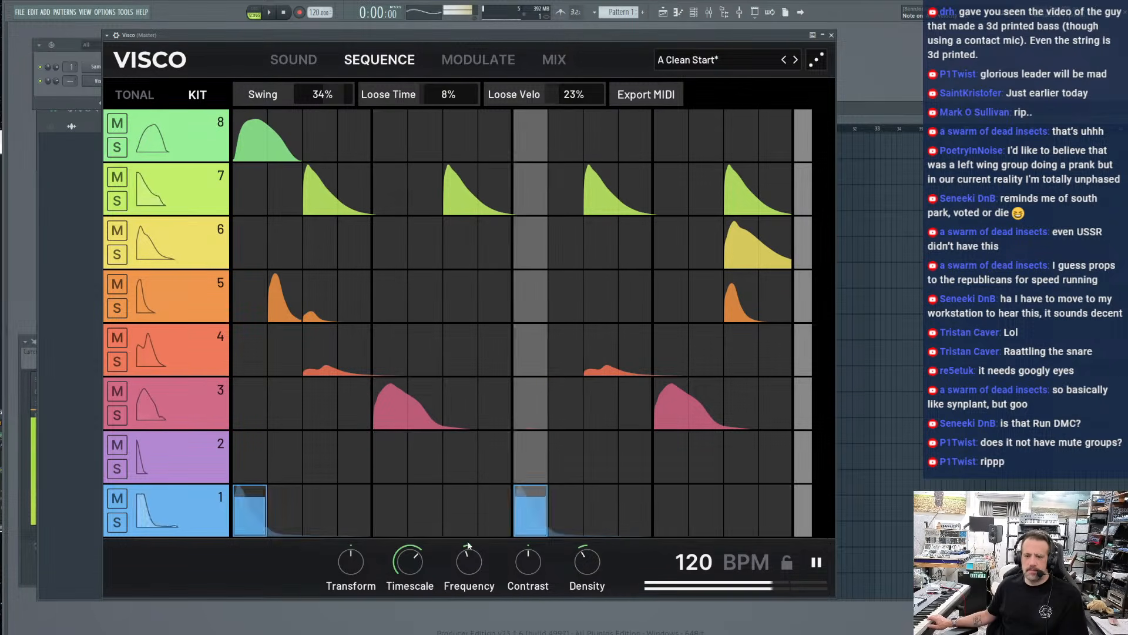
Add a slightly quieter track 1 note on step 8 of the sequence
left_click(494, 523)
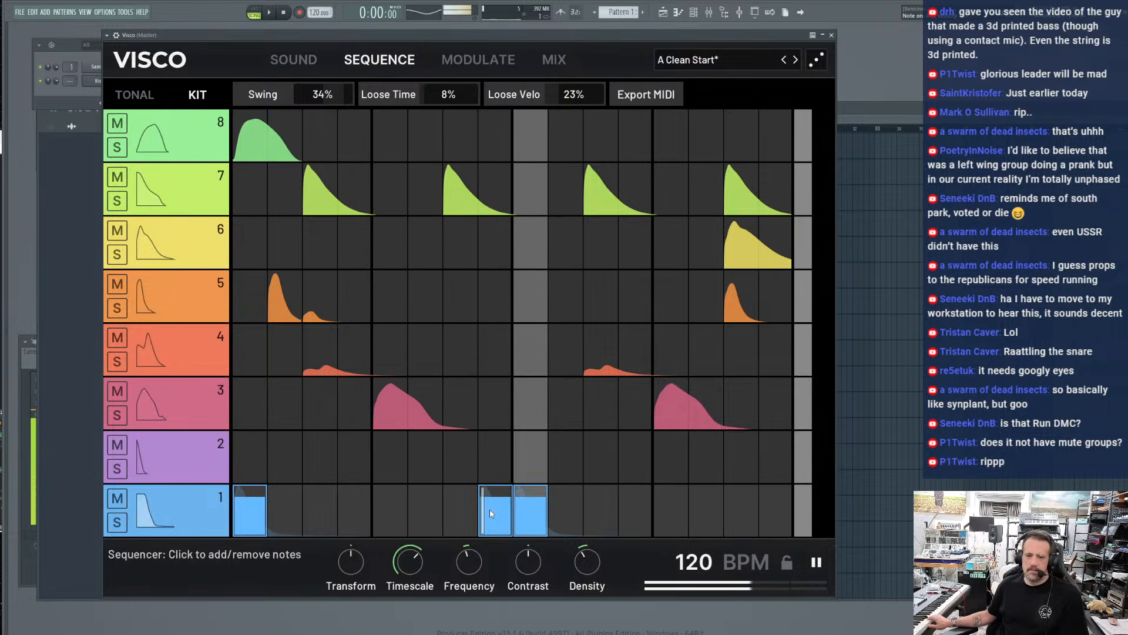
left_click_drag(483, 512, 484, 532)
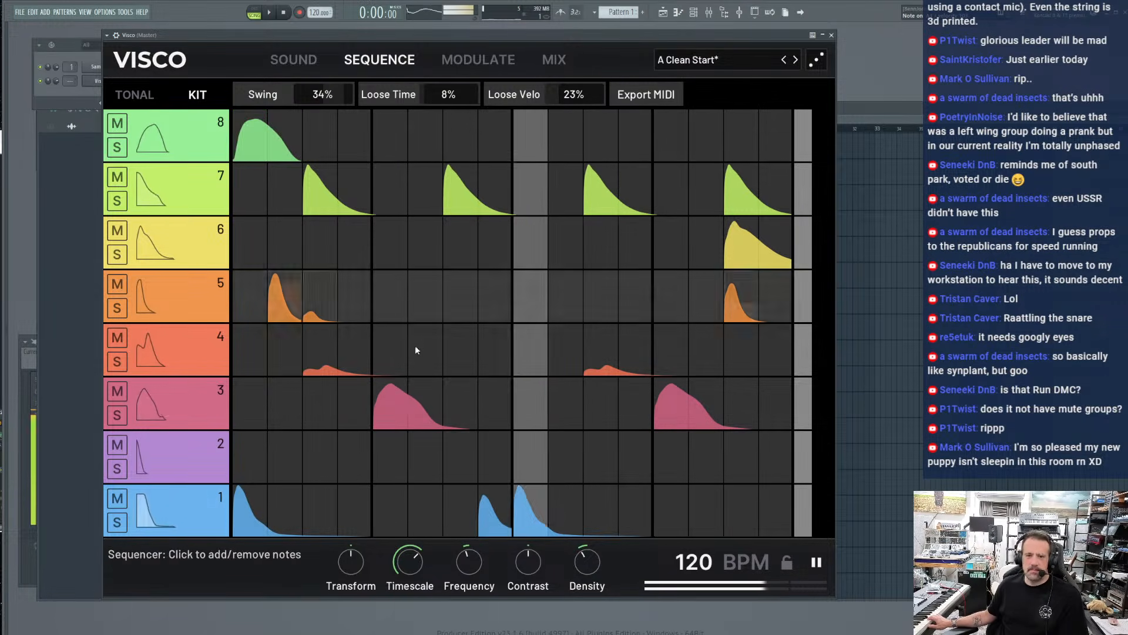
key("space")
In the modulation matrix, assign LFO 1 as the source for Global Frequency with a small positive amount
left_click(467, 61)
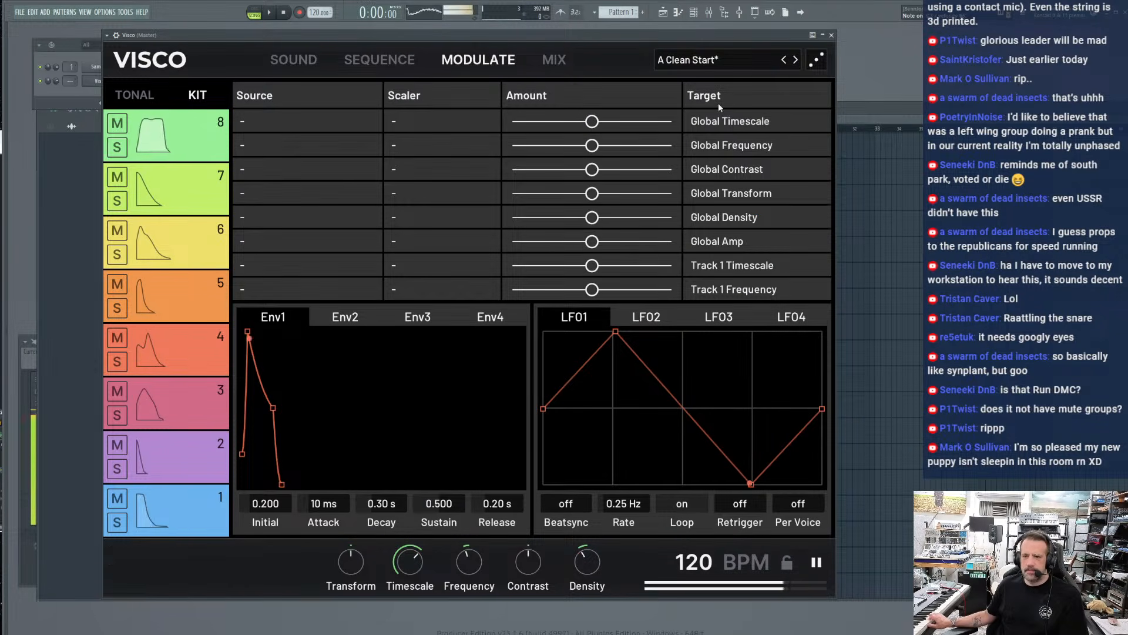
left_click(302, 146)
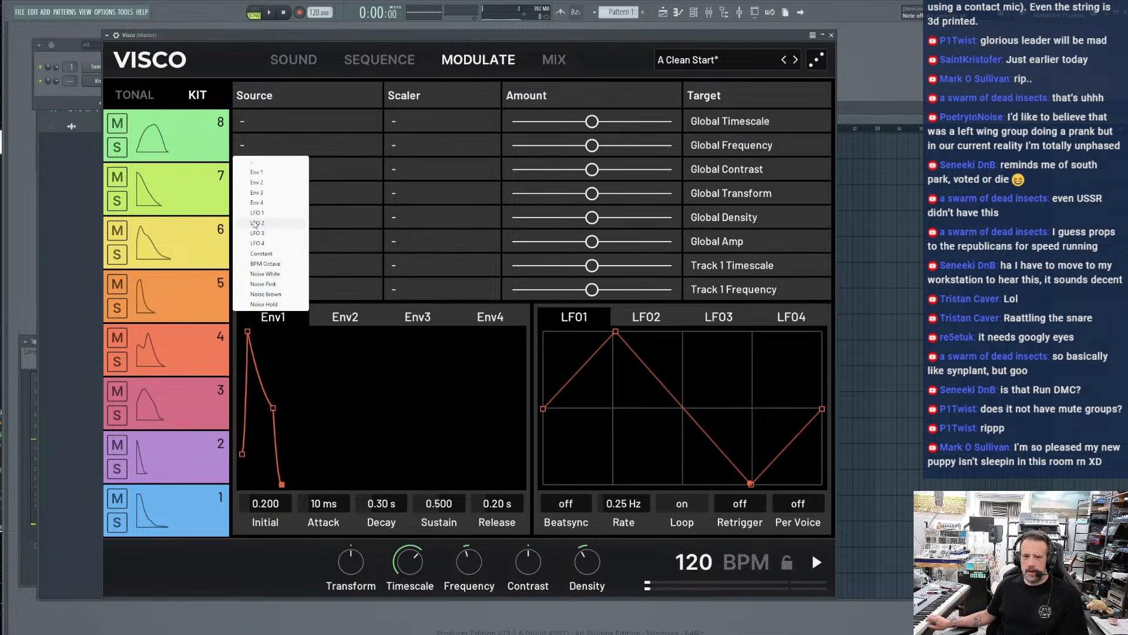
left_click(256, 214)
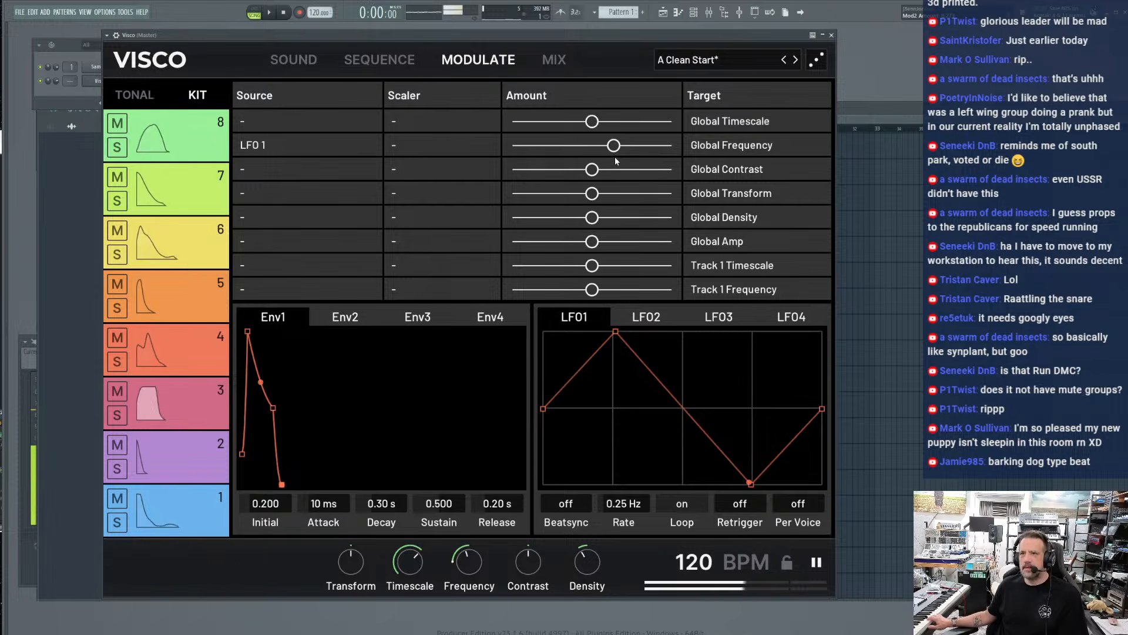
Change the Global Frequency modulation source to Noise Hold and increase its positive amount
left_click(273, 153)
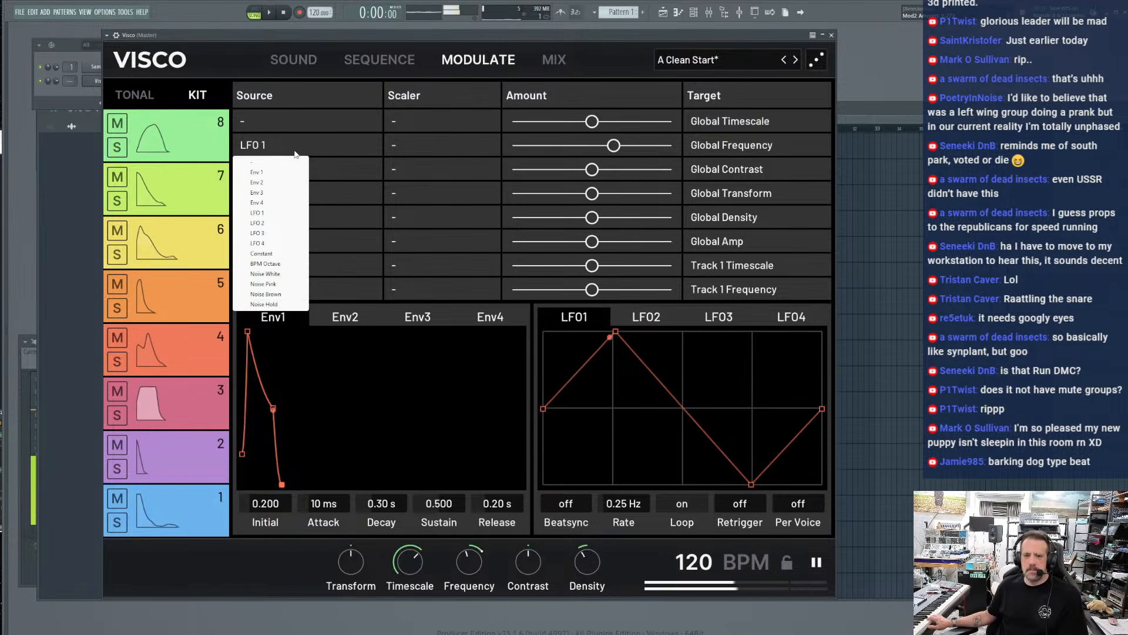
left_click(268, 305)
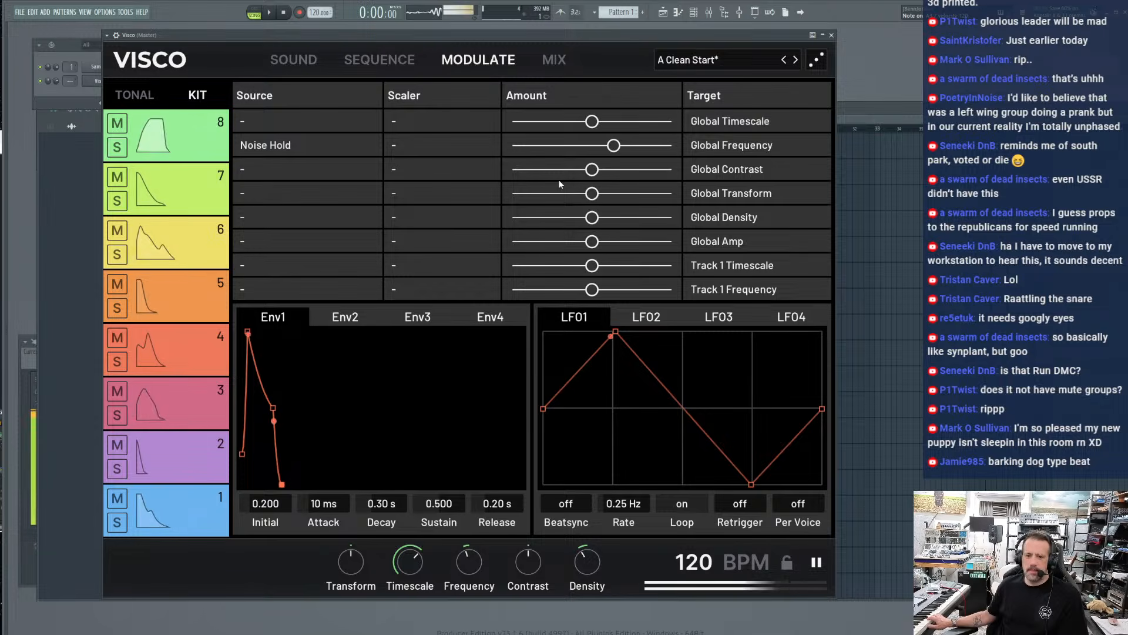
left_click_drag(614, 145, 632, 146)
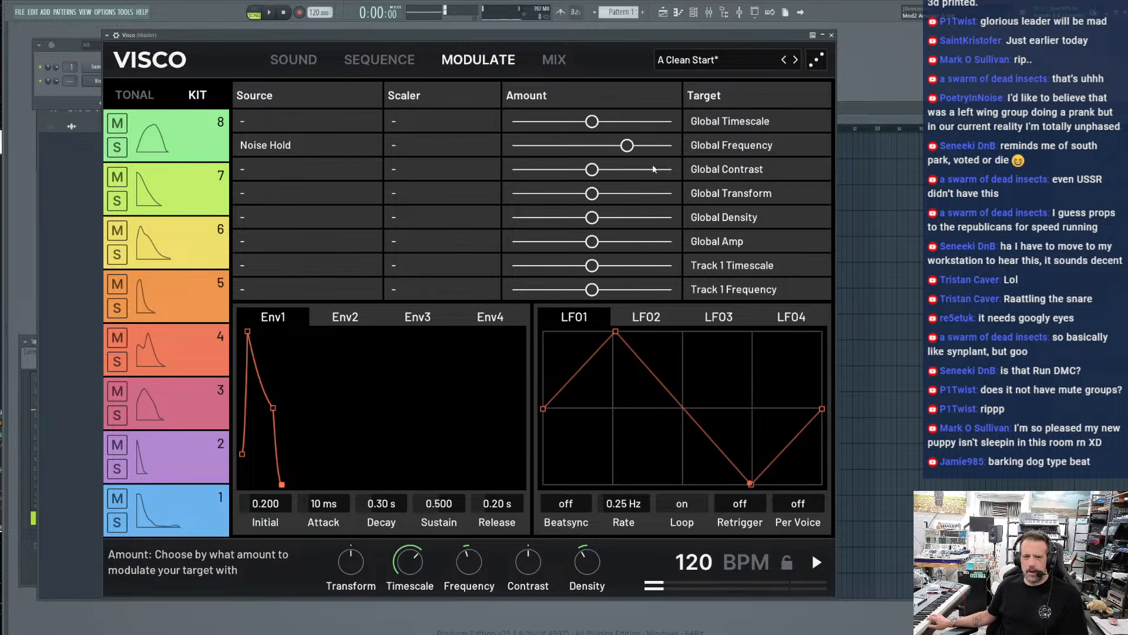
Raise LFO1's rate to 9.17 Hz and turn on its Beatsync with a Beat Rate of 1/4
left_click(254, 146)
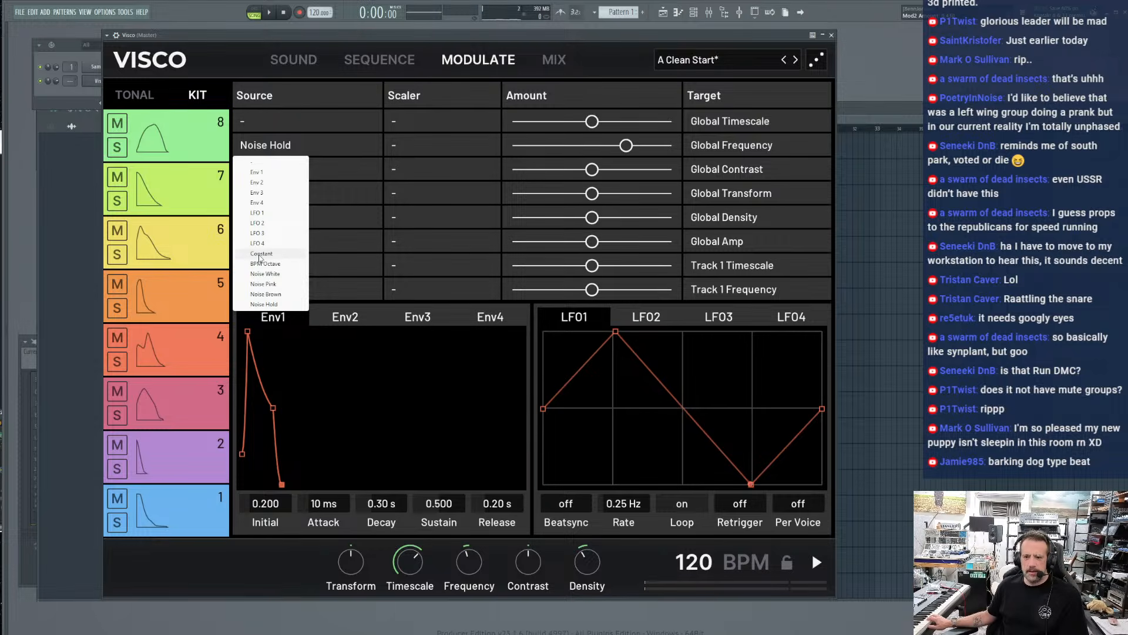
left_click(624, 421)
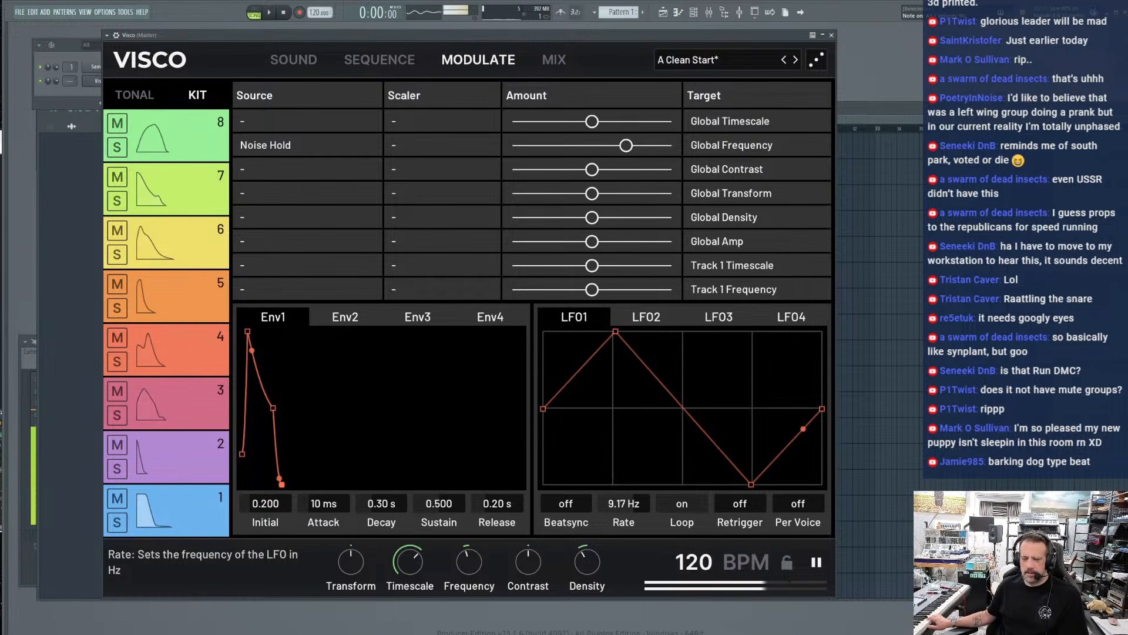
left_click(566, 504)
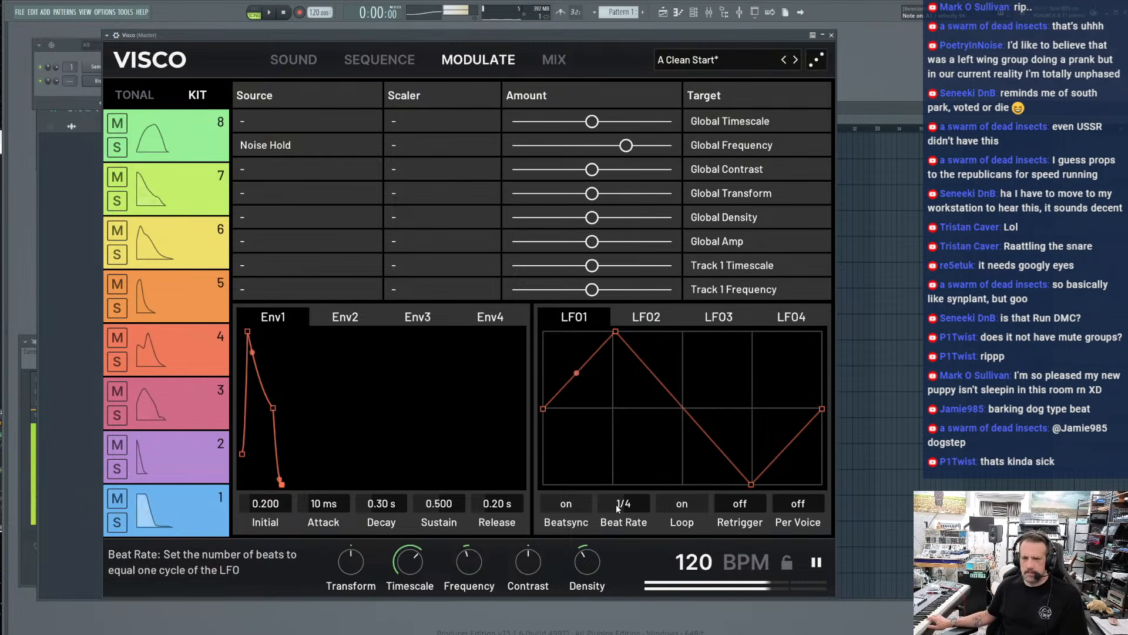
Set the Global Frequency source back to LFO 1 and move LFO1's peak to the start of its cycle
left_click(270, 169)
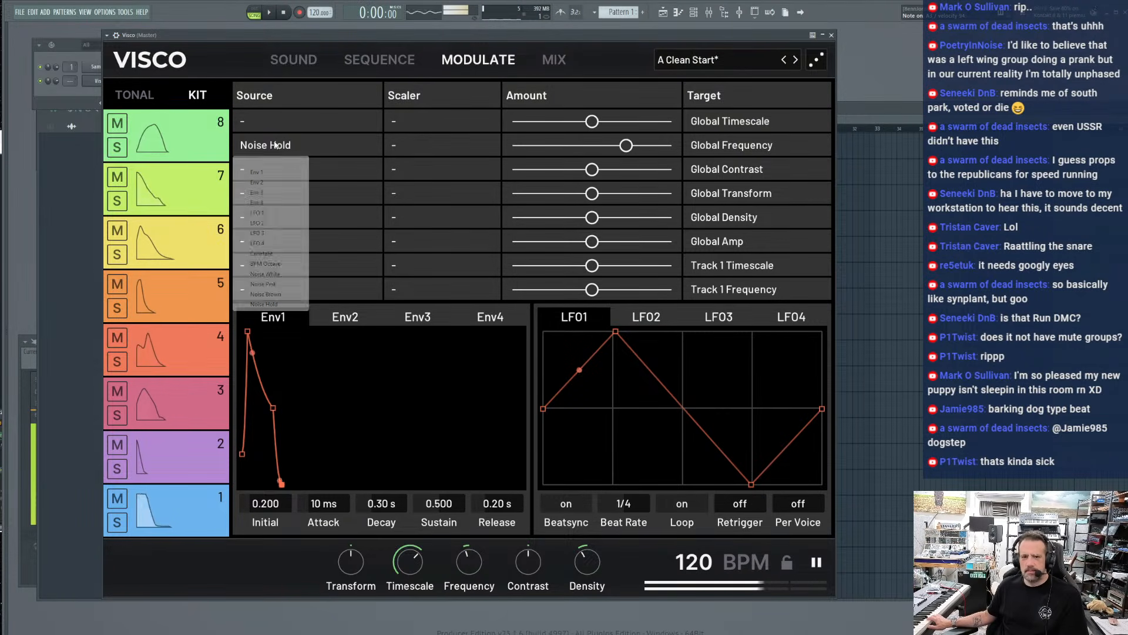
left_click(266, 214)
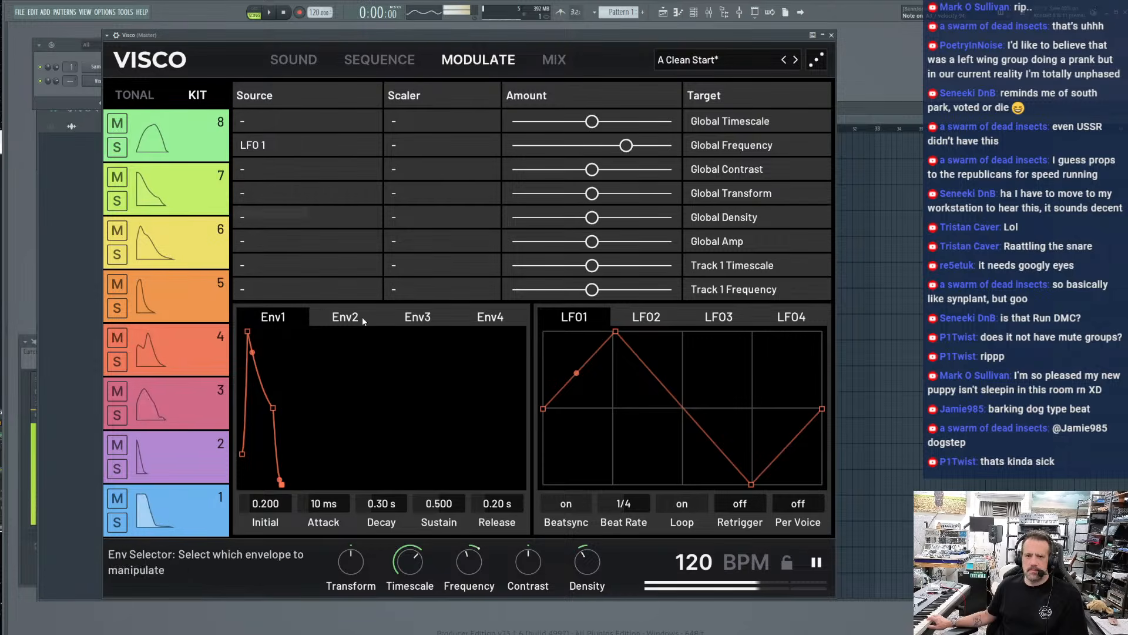
left_click_drag(613, 332, 471, 332)
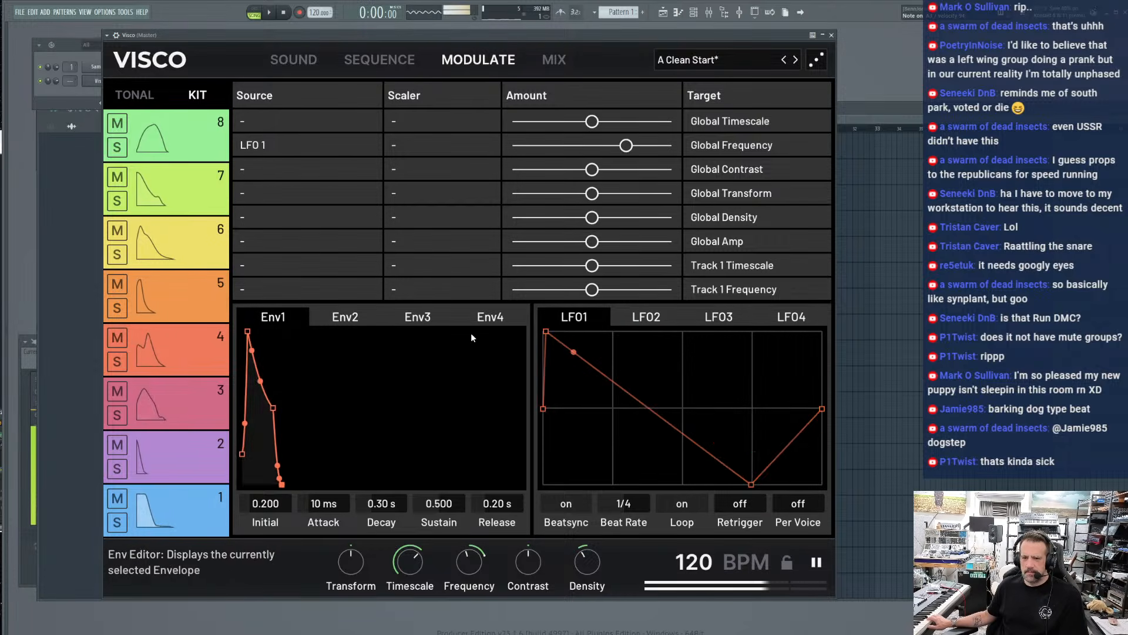
key("space")
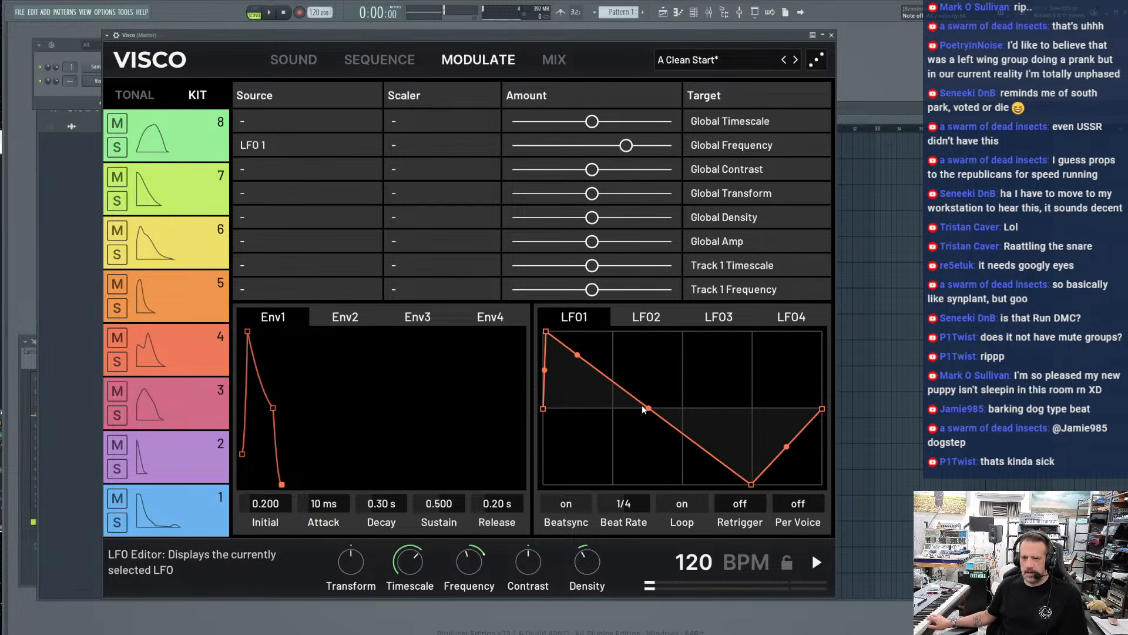
Bend LFO1's initial fall into a concave curve and add points forming a raised plateau in the cycle's second quarter
left_click_drag(649, 408, 590, 467)
double_click(617, 446)
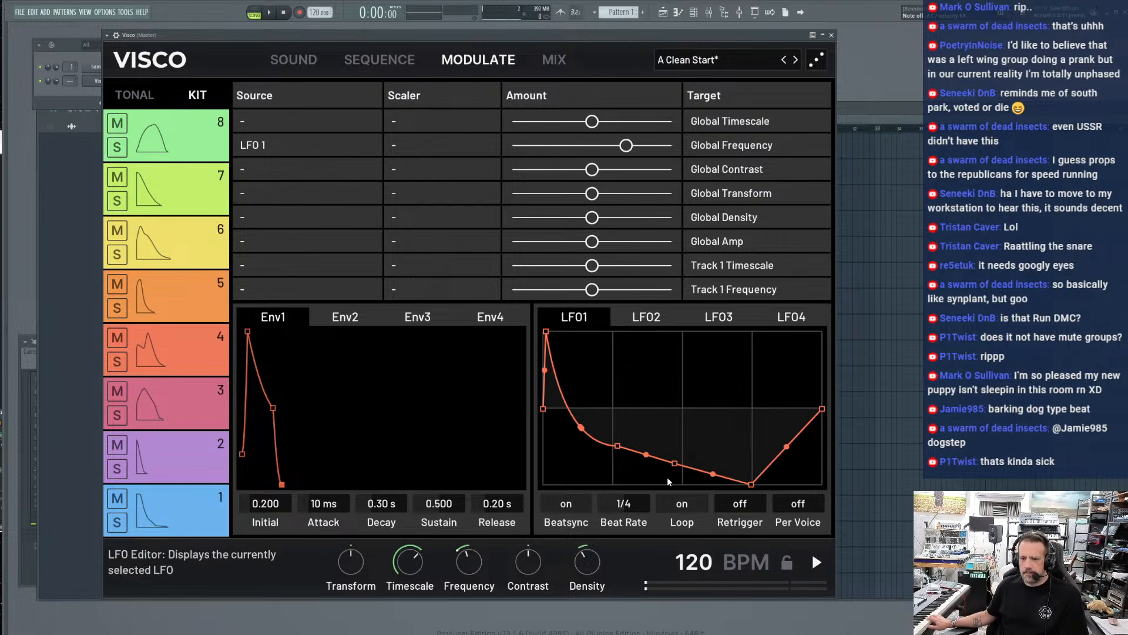
left_click_drag(674, 466, 679, 359)
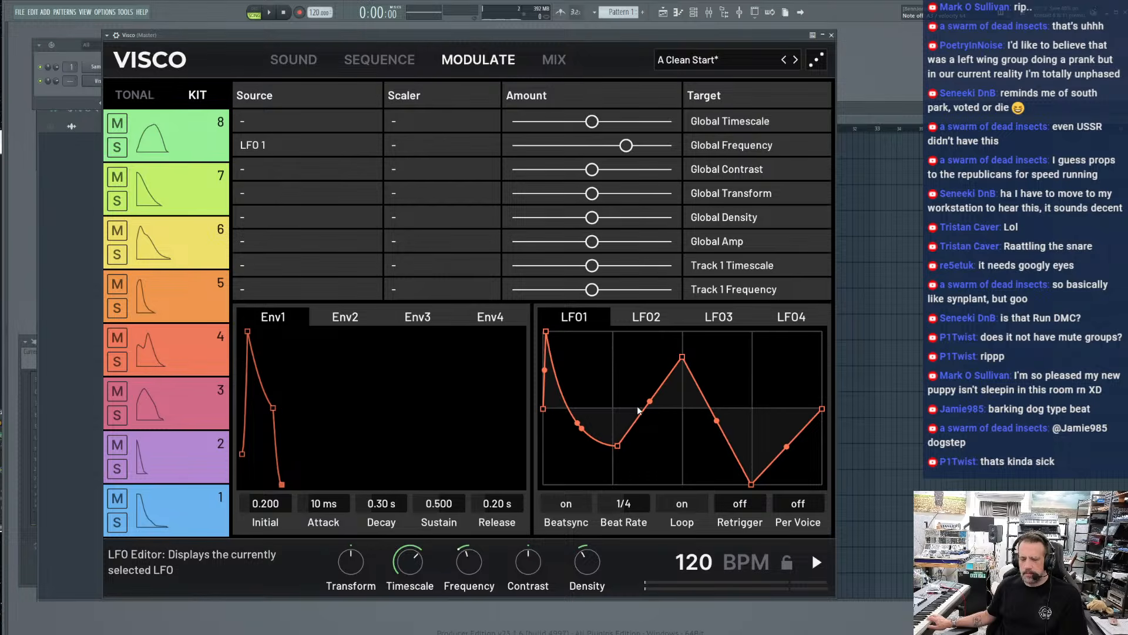
double_click(626, 432)
left_click_drag(627, 433, 618, 359)
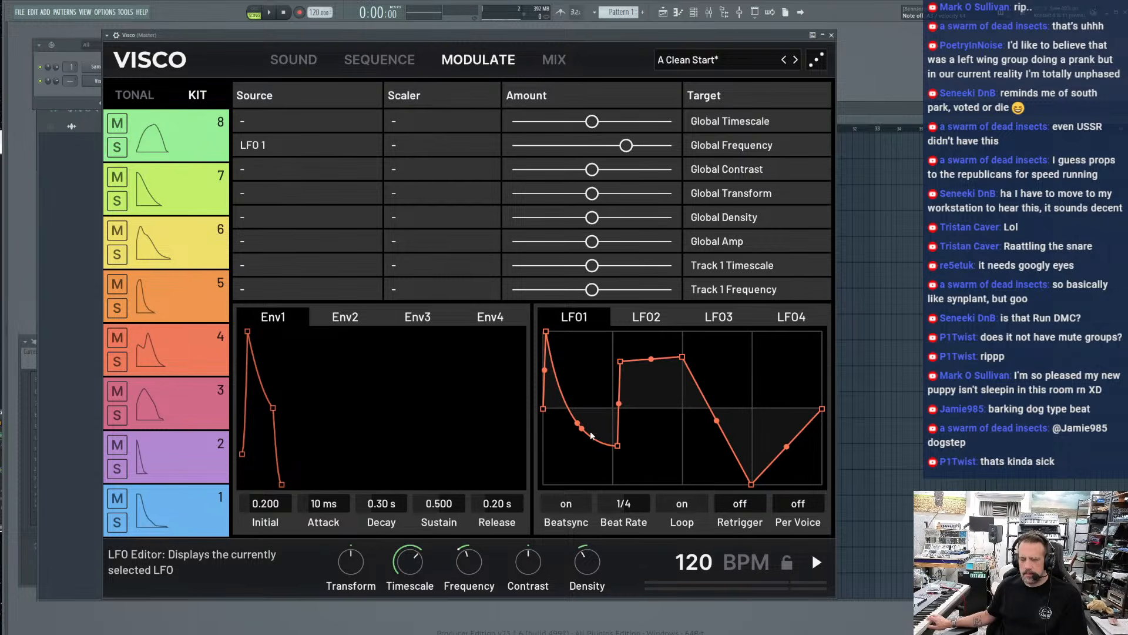
Start playback and align LFO1's raised plateau so it spans exactly the second quarter of the cycle
key("space")
left_click_drag(616, 447, 612, 446)
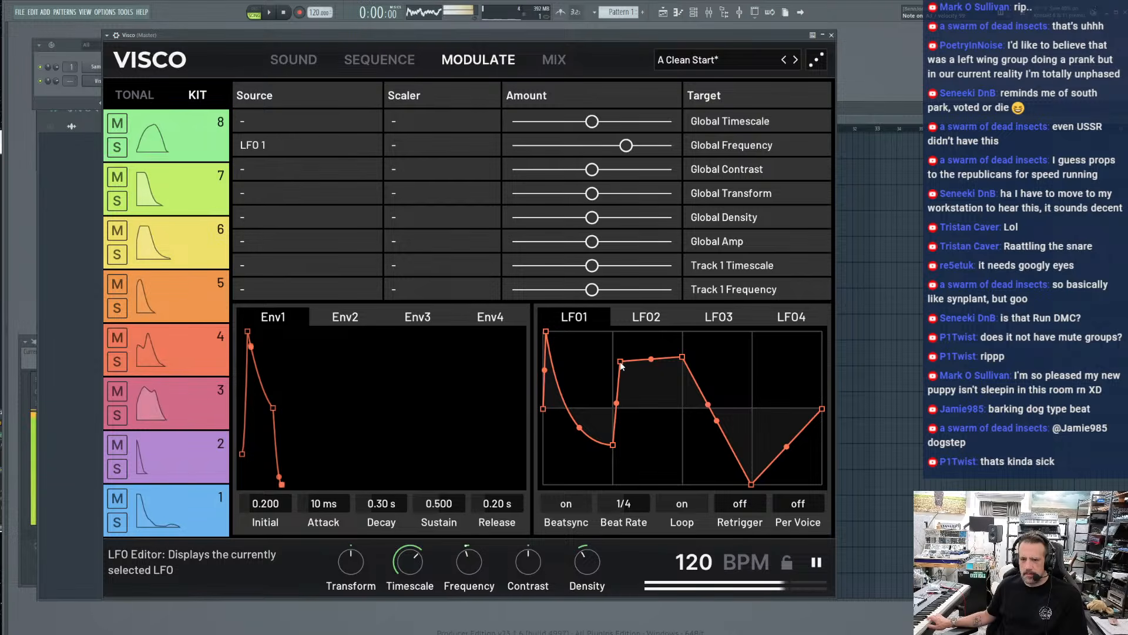
left_click_drag(620, 362, 684, 364)
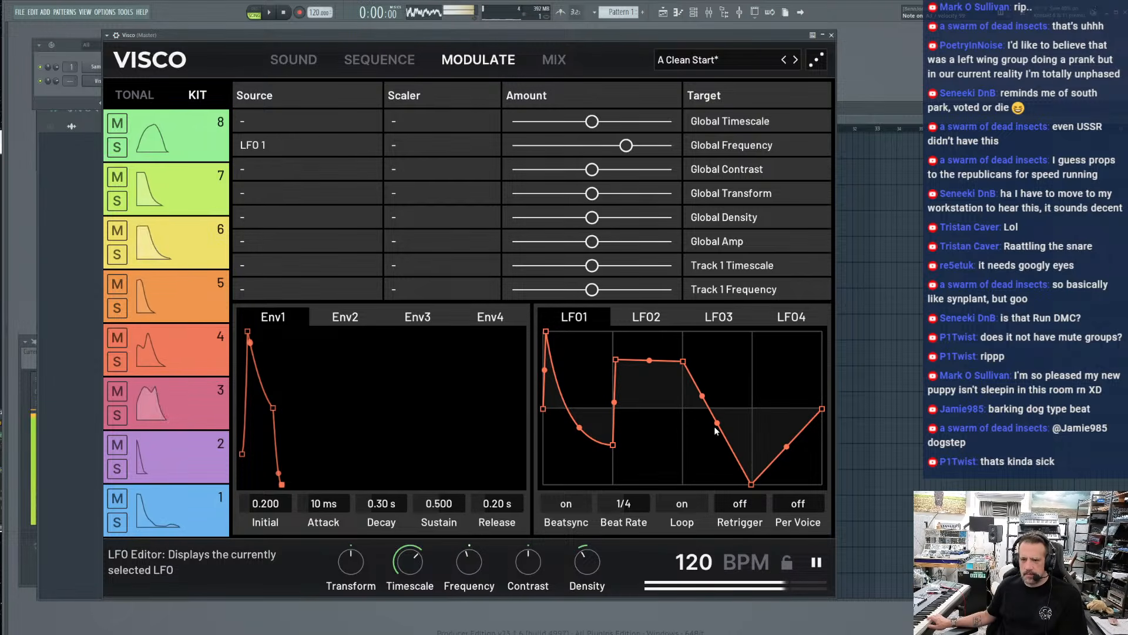
Bend LFO1's third-quarter fall into a steep concave drop, flatten the last quarter on the centre line, and settle Beat Rate at 1/4
left_click_drag(715, 426, 635, 550)
double_click(764, 468)
left_click_drag(764, 469, 751, 411)
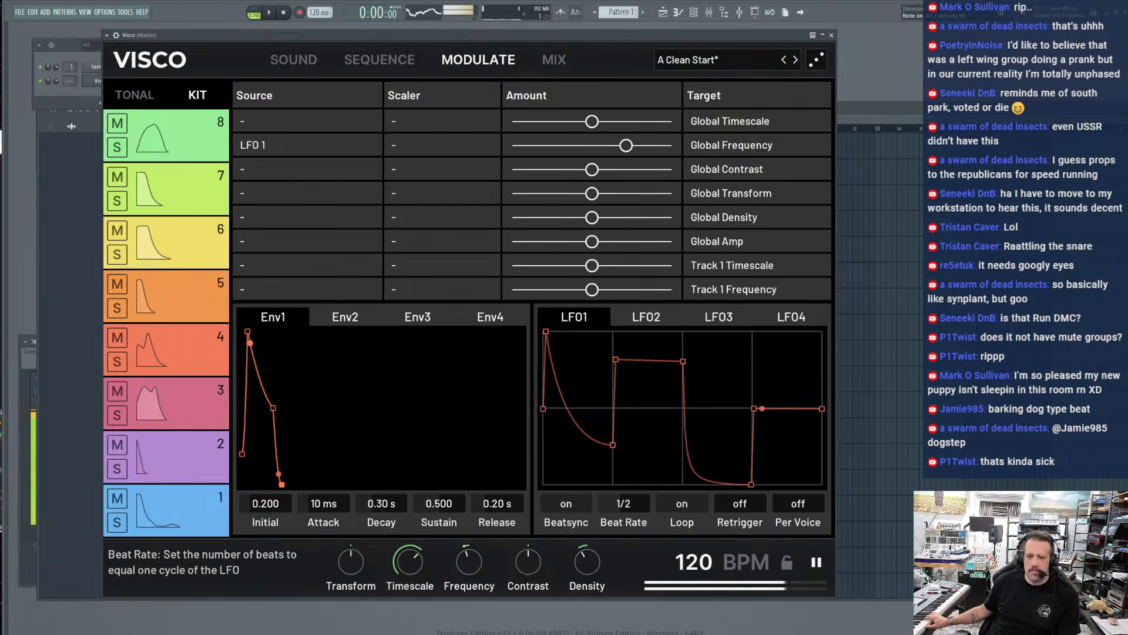
mouse_move(624, 503)
left_mouse_down()
mouse_move(623, 468)
mouse_move(623, 487)
left_mouse_up()
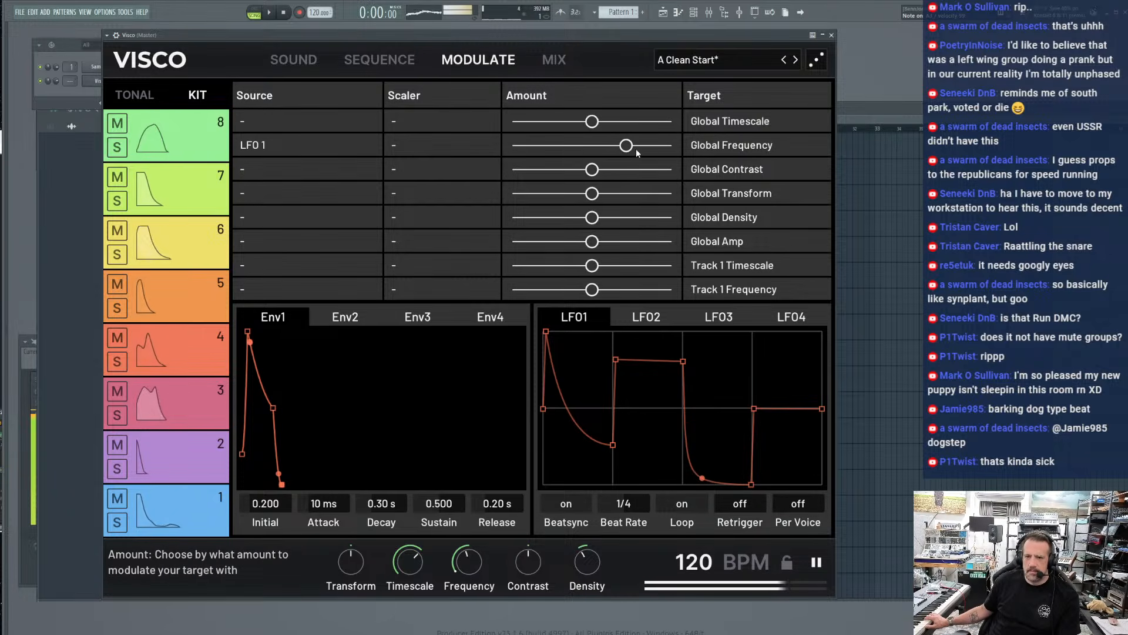
key("space")
Examine the available modulation targets for the Global Contrast slot, including the Global and per-track parameters
left_click(725, 177)
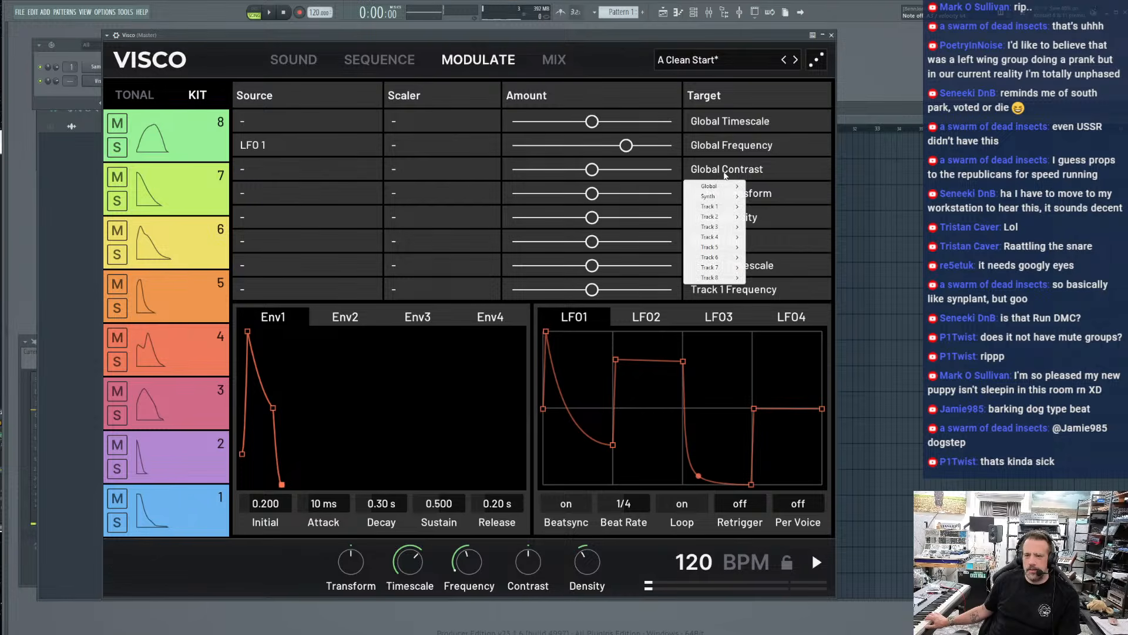
mouse_move(715, 191)
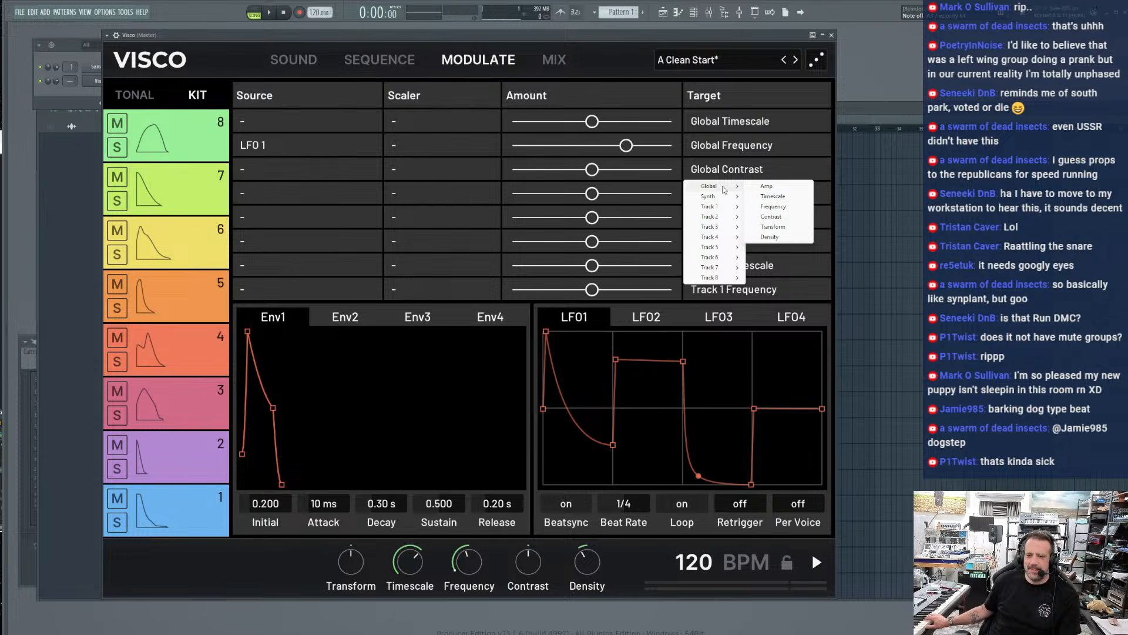
mouse_move(713, 281)
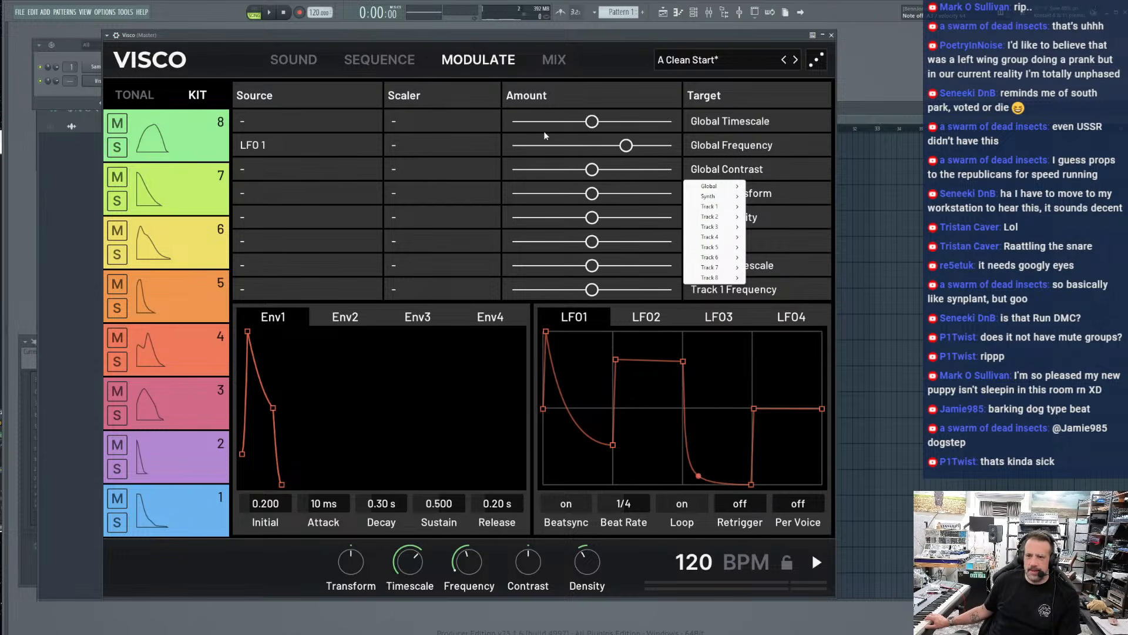
key("space")
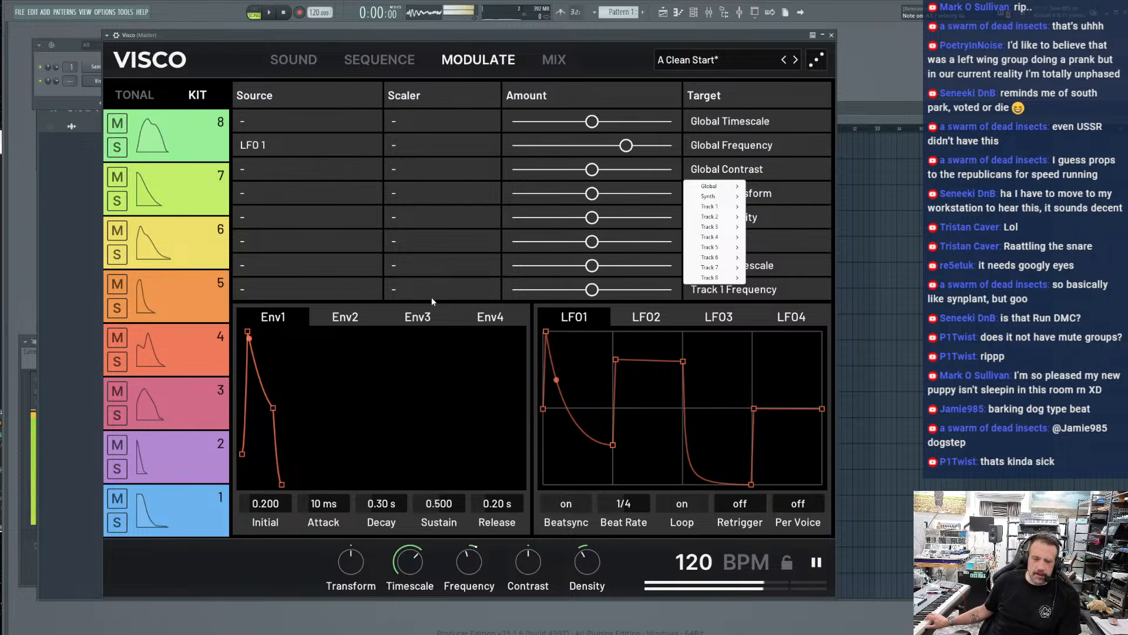
Look through the Env4, Env3 and Env2 envelopes and return to Env1
left_click(492, 320)
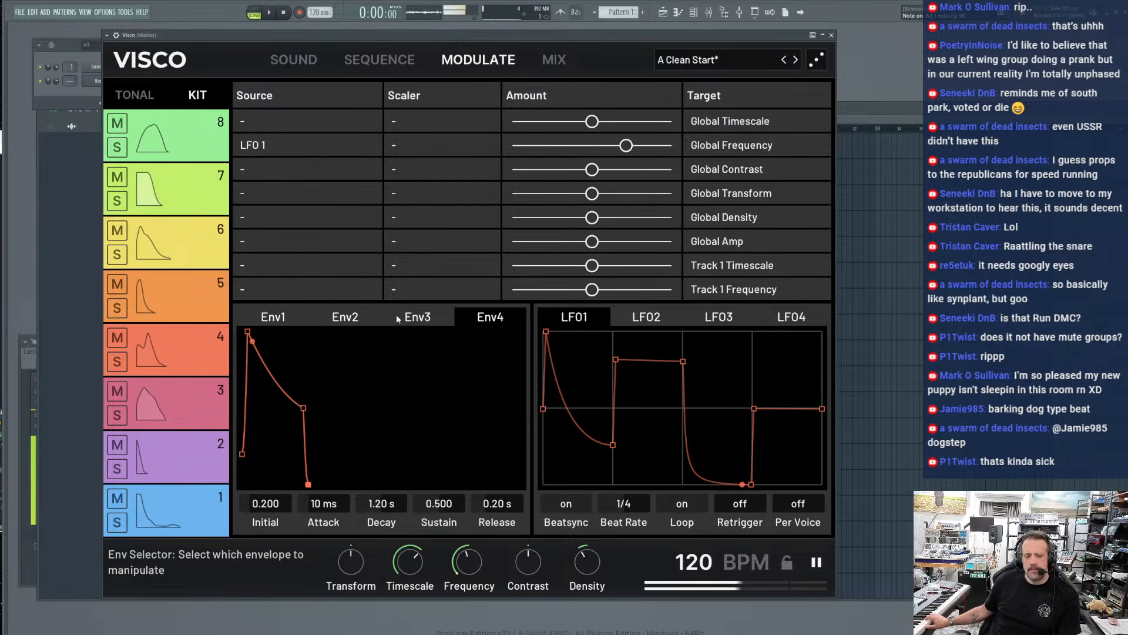
left_click(419, 318)
left_click(347, 318)
key("space")
left_click(264, 321)
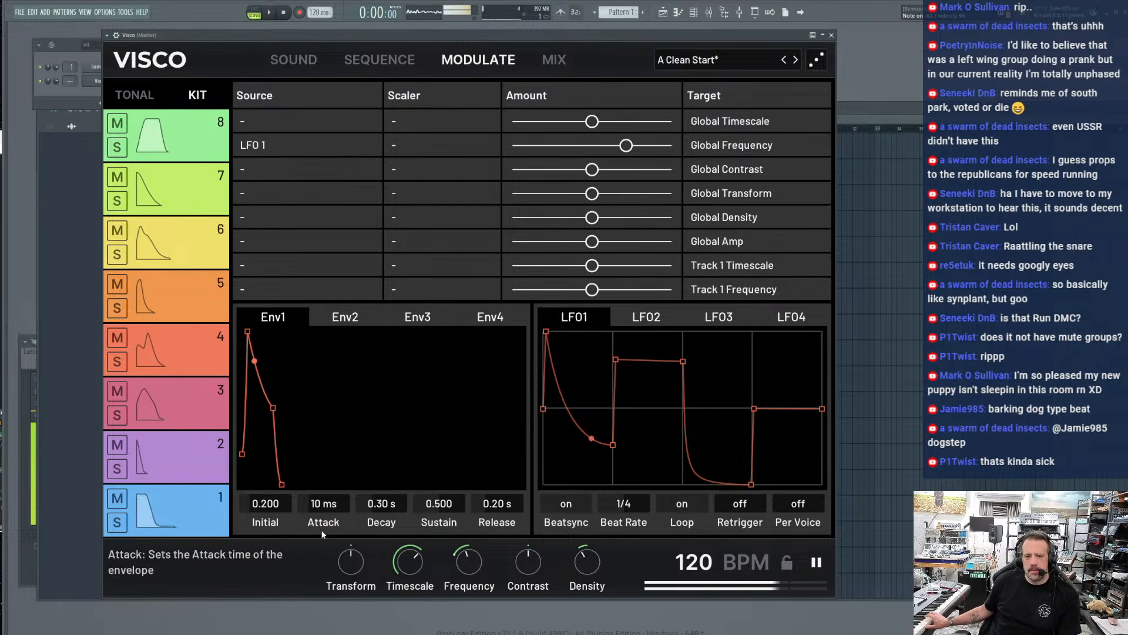
Set Env1's Attack to 0 ms and its Decay to 5.96 s
left_click_drag(374, 512, 373, 564)
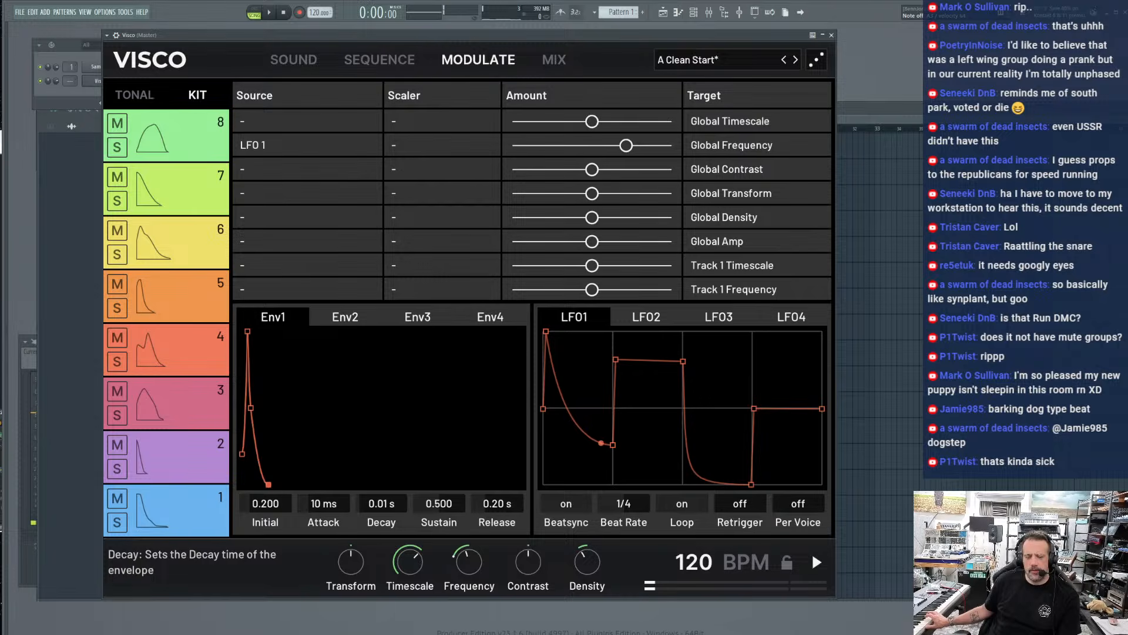
left_click_drag(323, 503, 323, 525)
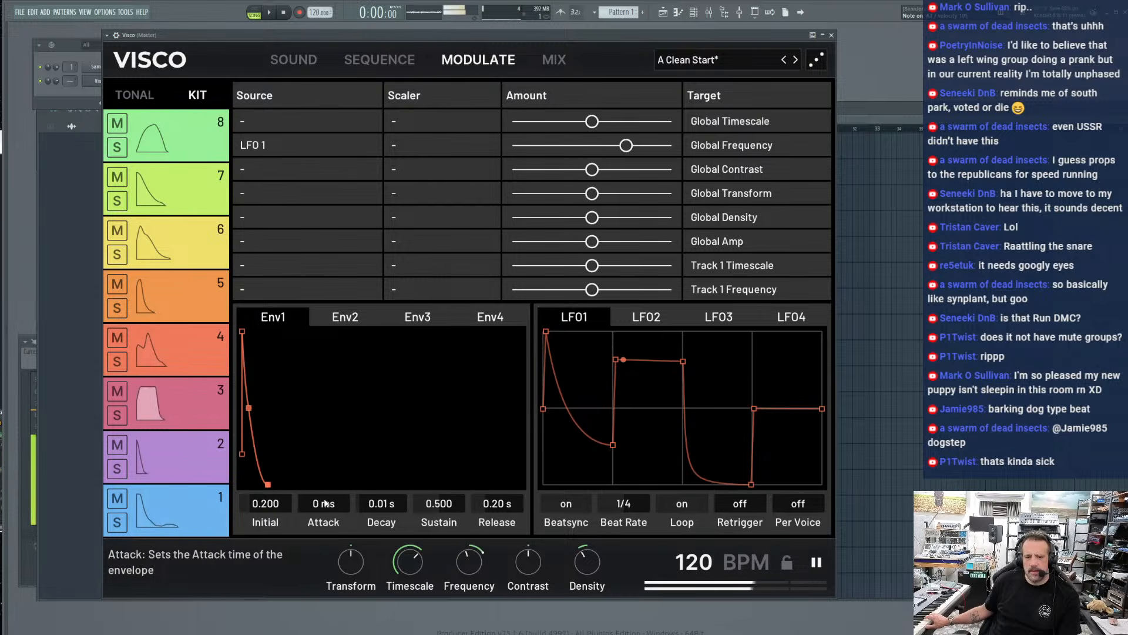
left_click_drag(382, 504, 381, 437)
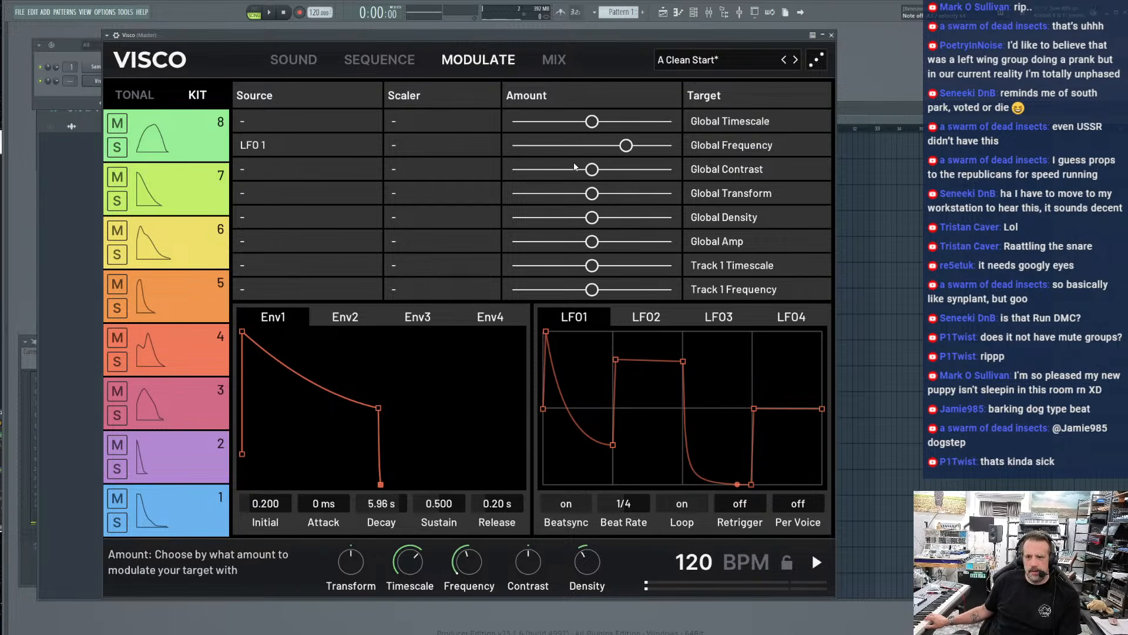
Assign Env 1 as the Global Contrast modulation source and raise its amount to the positive maximum
double_click(589, 170)
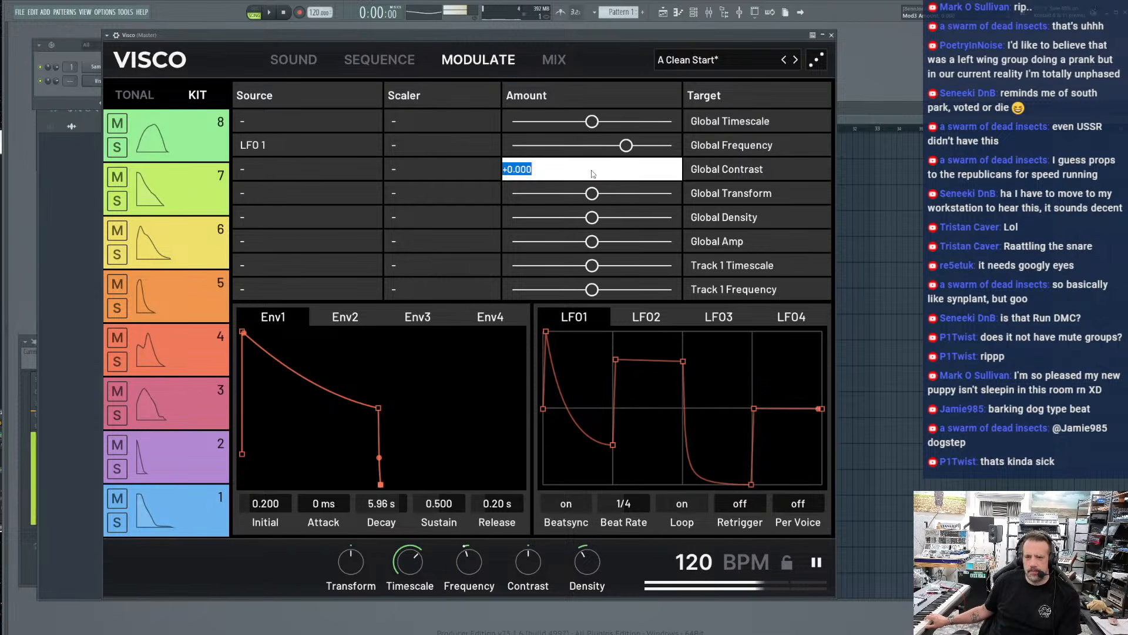
left_click(521, 581)
mouse_move(521, 582)
left_mouse_down()
mouse_move(521, 523)
mouse_move(520, 632)
mouse_move(521, 573)
left_mouse_up()
left_click(265, 170)
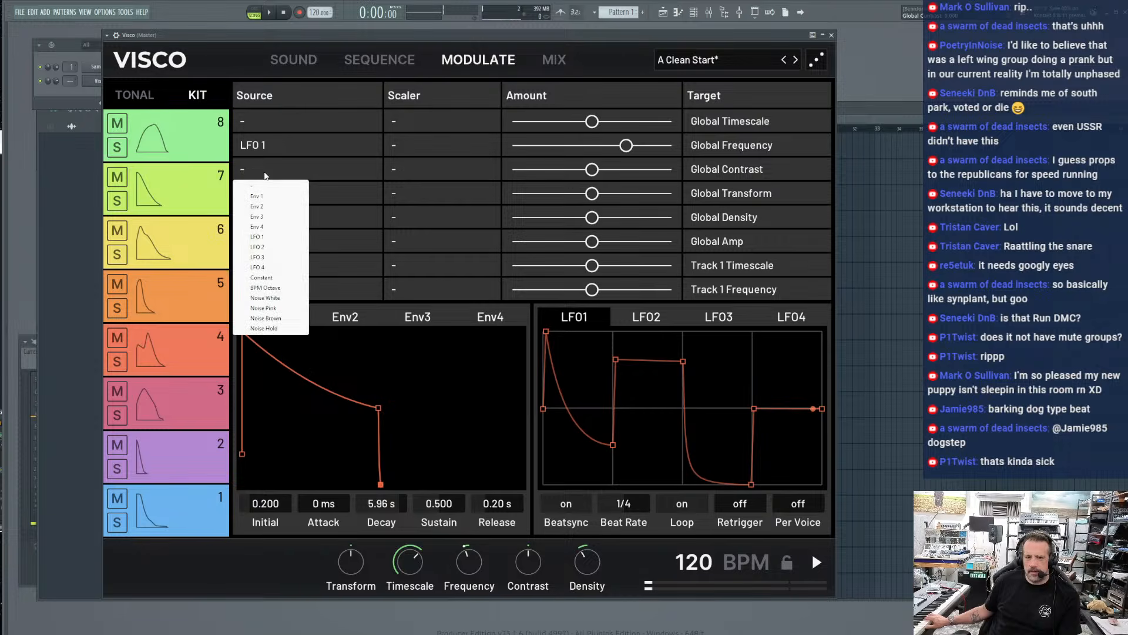
left_click(266, 196)
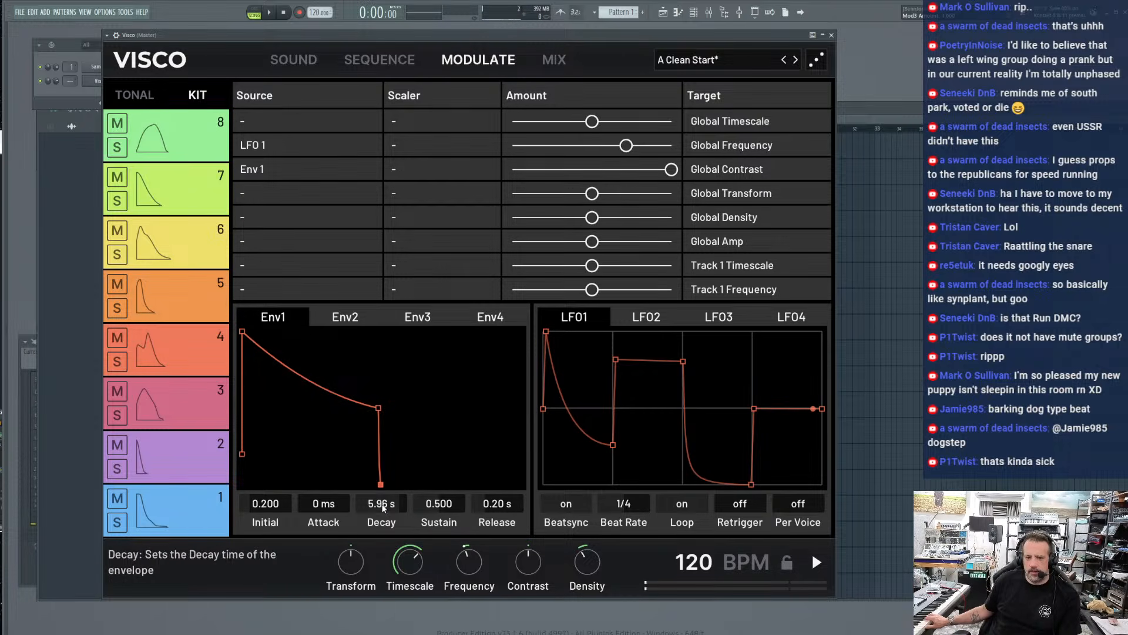
Set Env1's Decay to 10.00 s, Sustain to 0.000, Release to 0.01 s and Initial to 0.000 while auditioning the beat
mouse_move(378, 486)
left_mouse_down()
mouse_move(259, 486)
mouse_move(402, 486)
mouse_move(390, 504)
left_mouse_up()
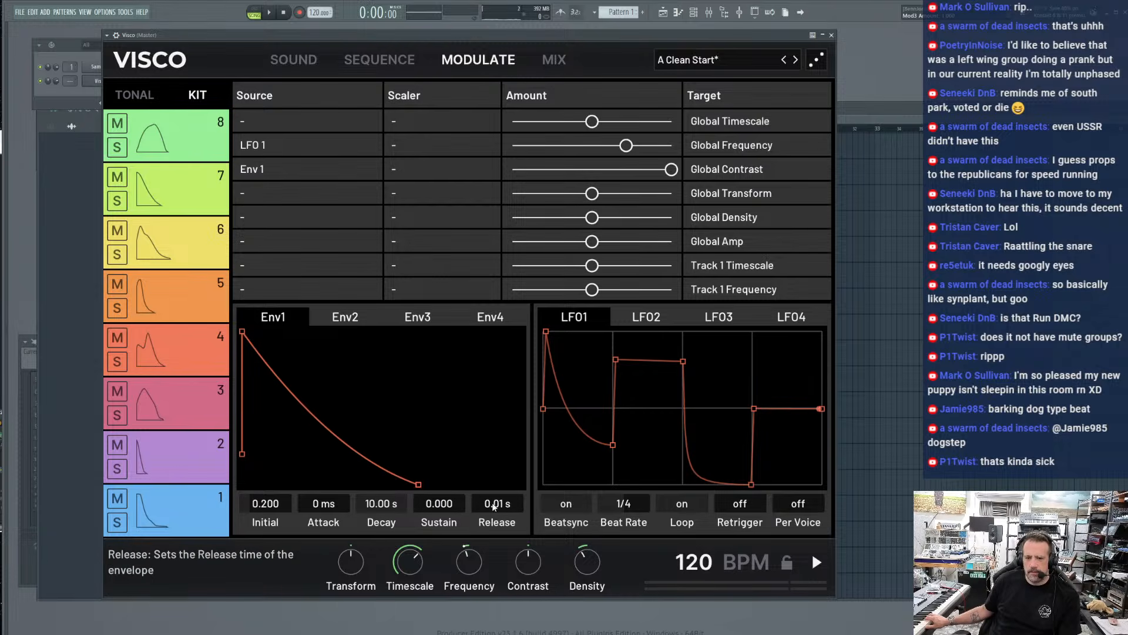
key("space")
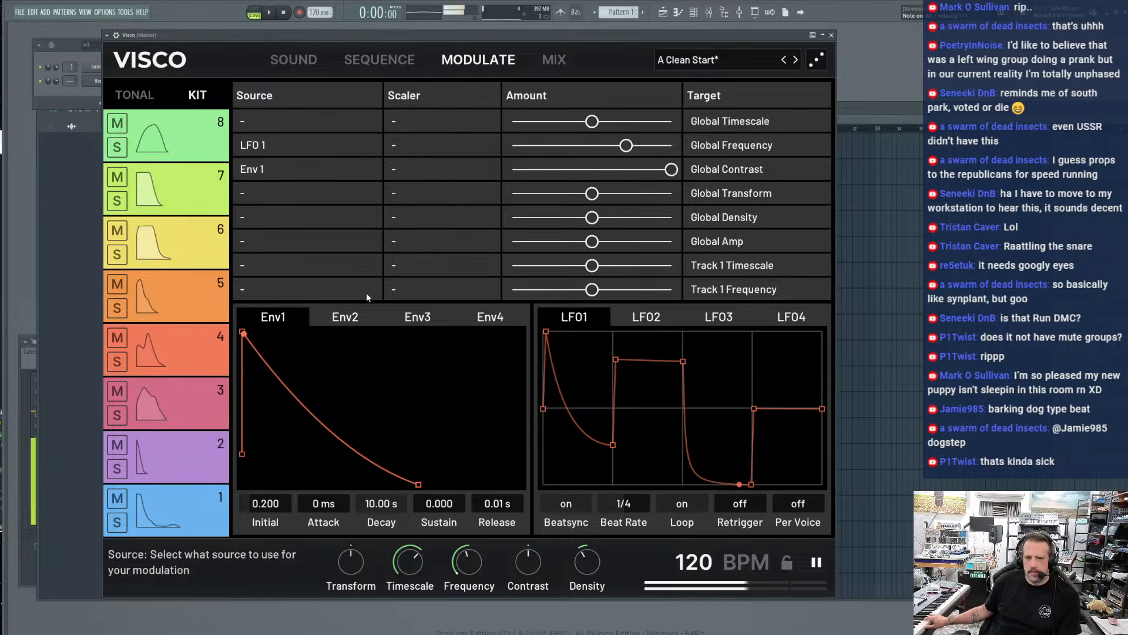
key("space")
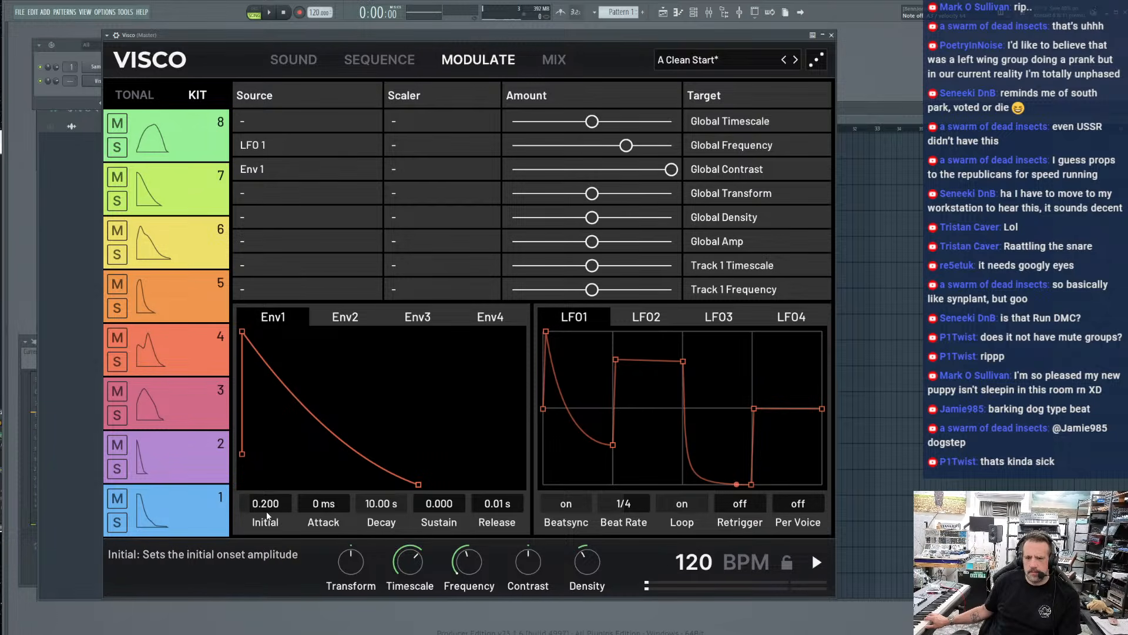
key("space")
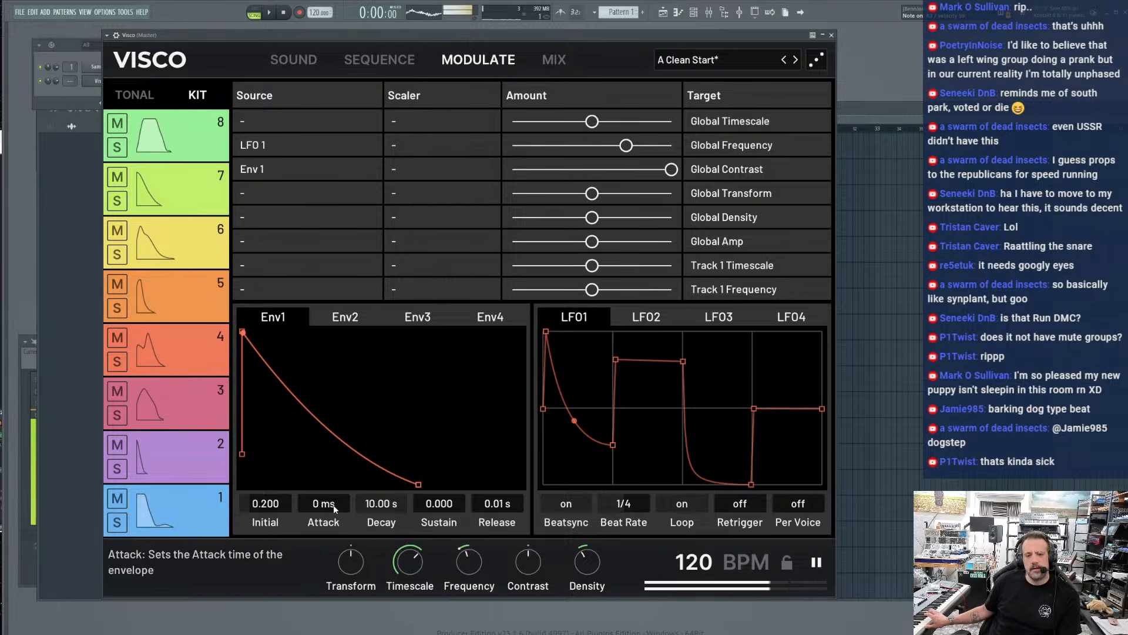
left_click_drag(265, 504, 266, 517)
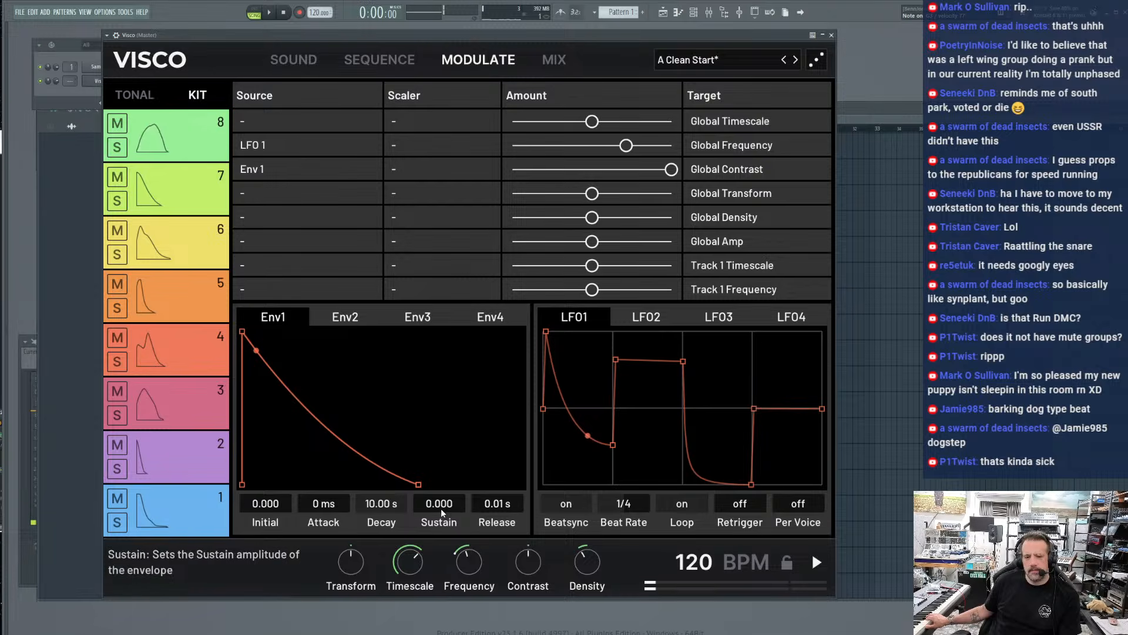
key("space")
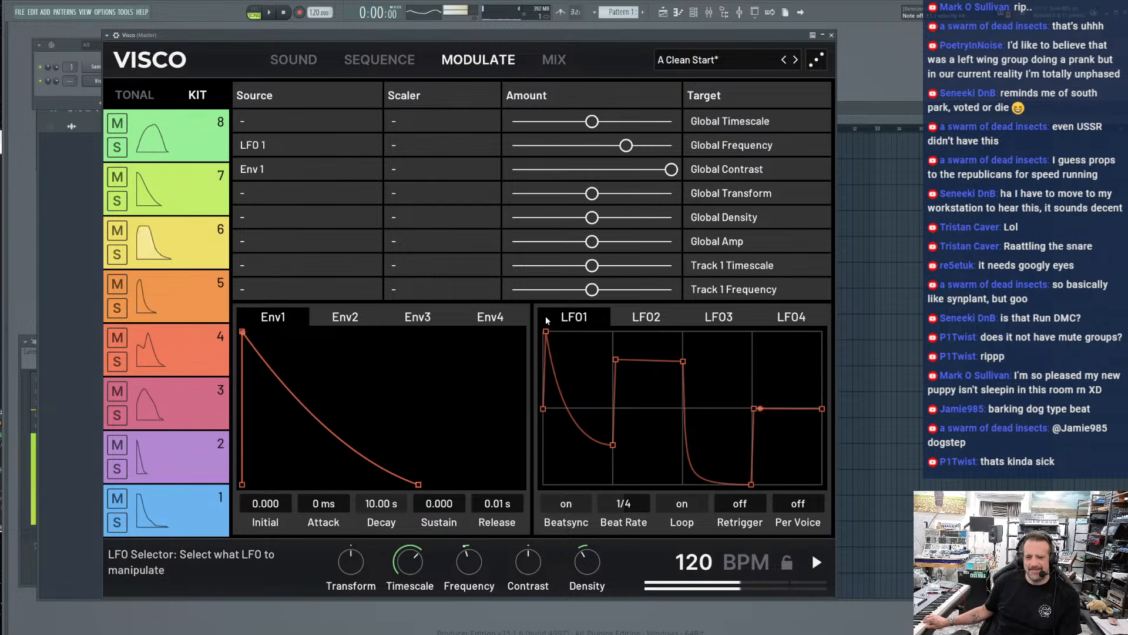
key("space")
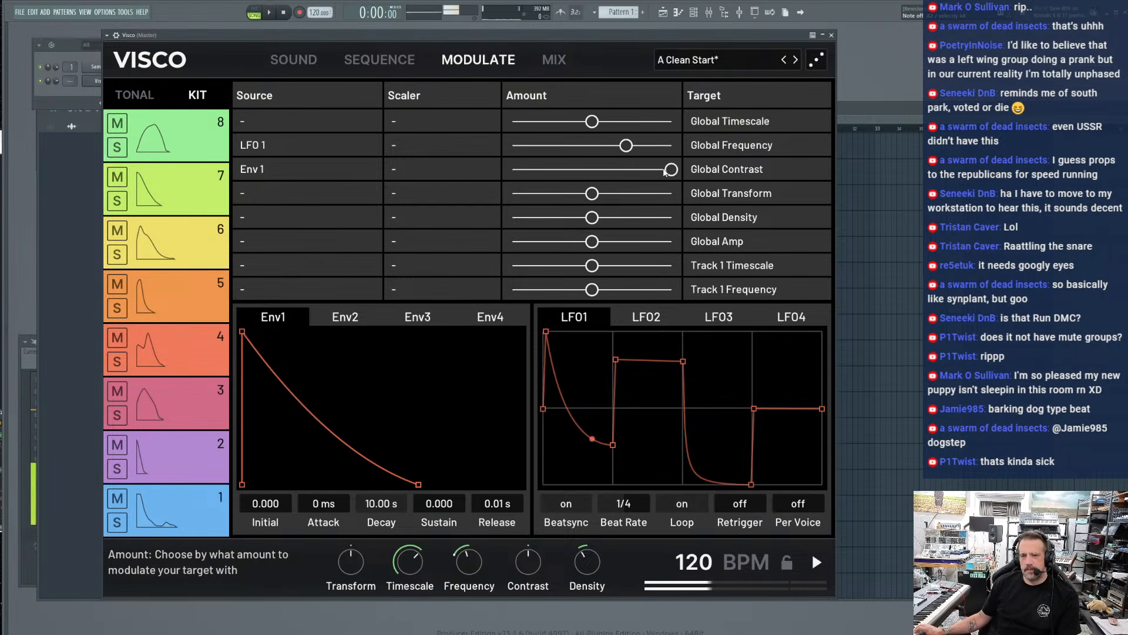
Make the Global Contrast modulation amount strongly negative and shorten Env1's Decay to 0.06 s
left_click_drag(409, 167, 434, 172)
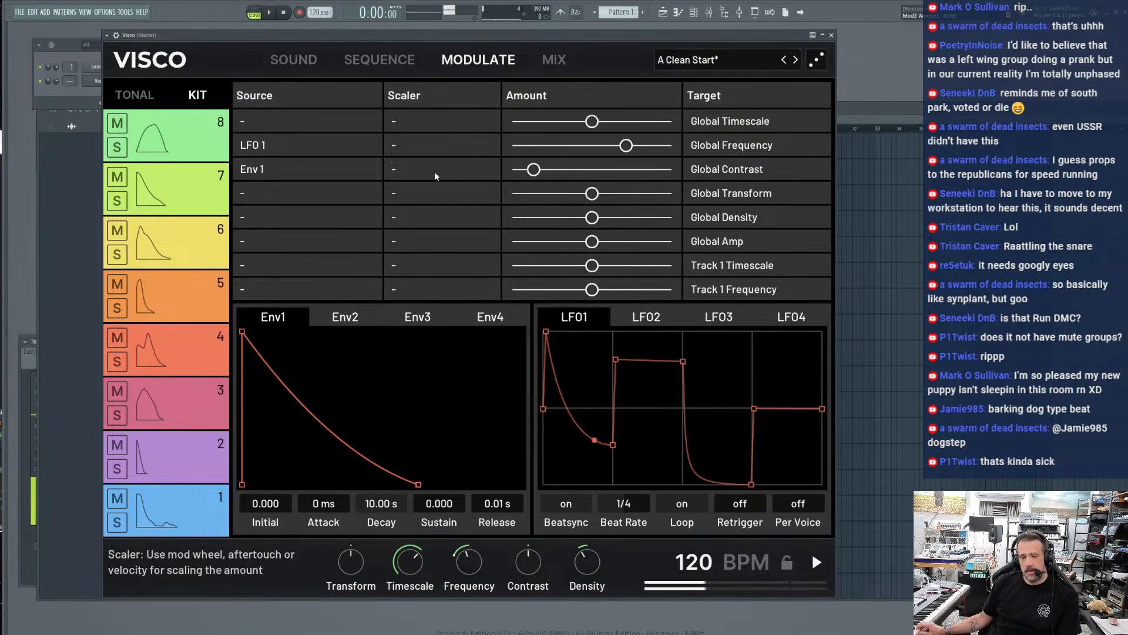
left_click_drag(419, 484, 256, 485)
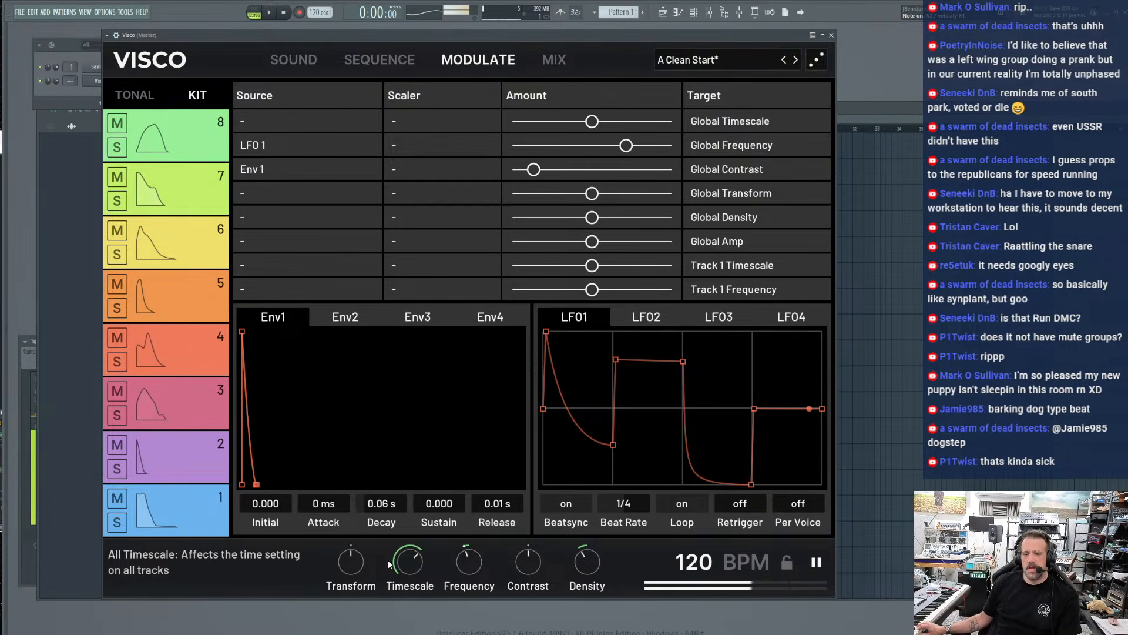
Vary the global Timescale and Transform while auditioning, ending with Transform at -37.7 and Timescale at about 0.84
left_click_drag(420, 567, 413, 575)
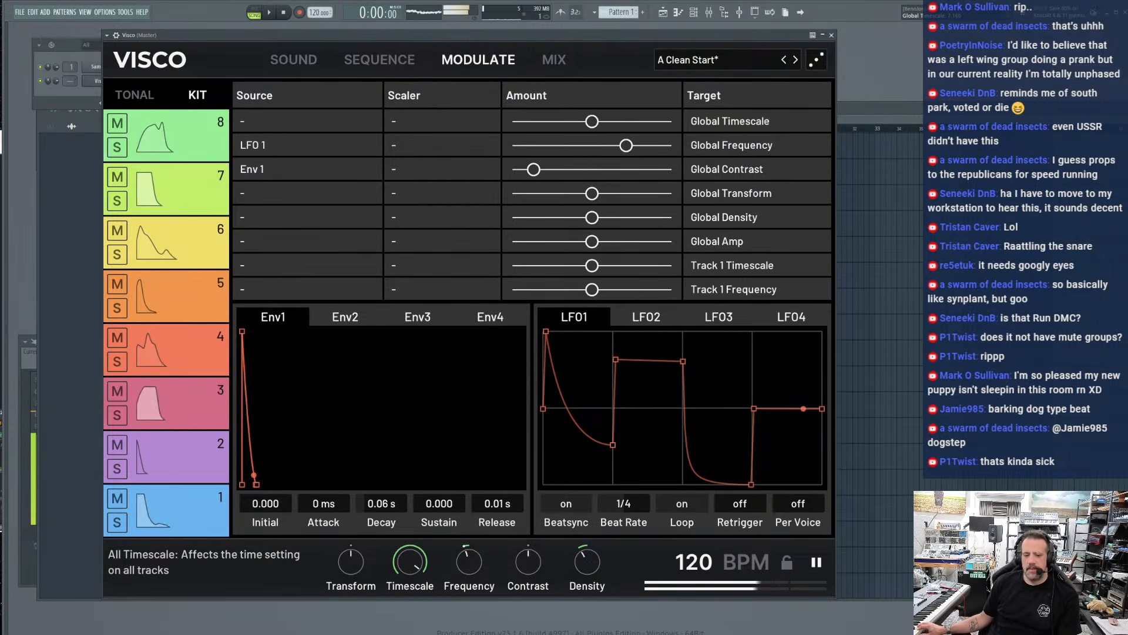
double_click(409, 562)
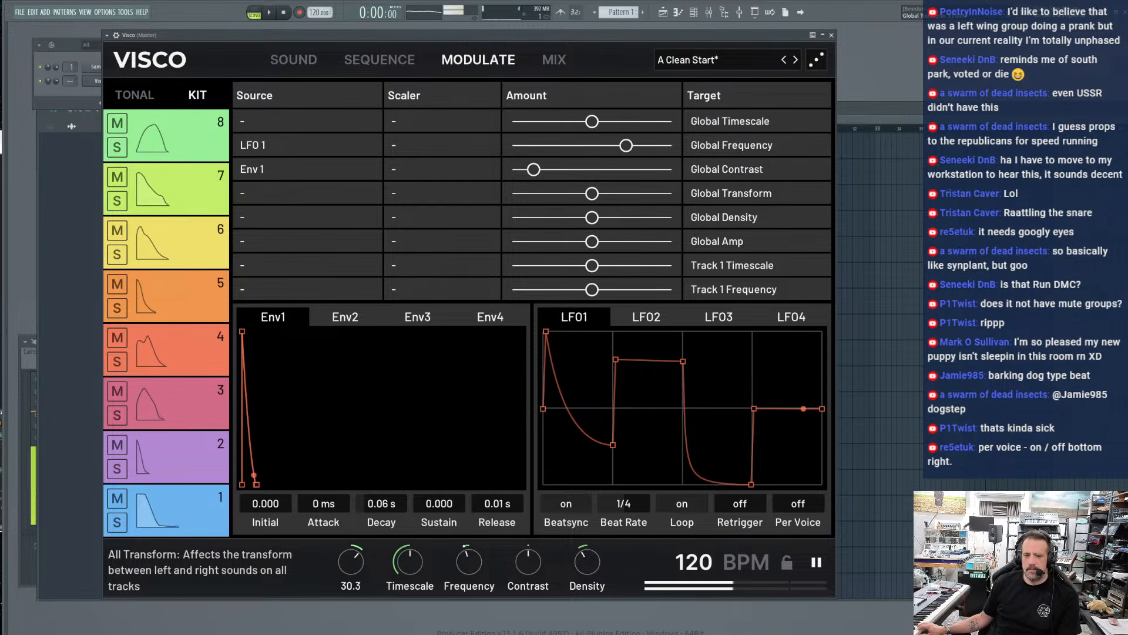
mouse_move(351, 562)
left_mouse_down()
mouse_move(350, 611)
mouse_move(348, 569)
left_mouse_up()
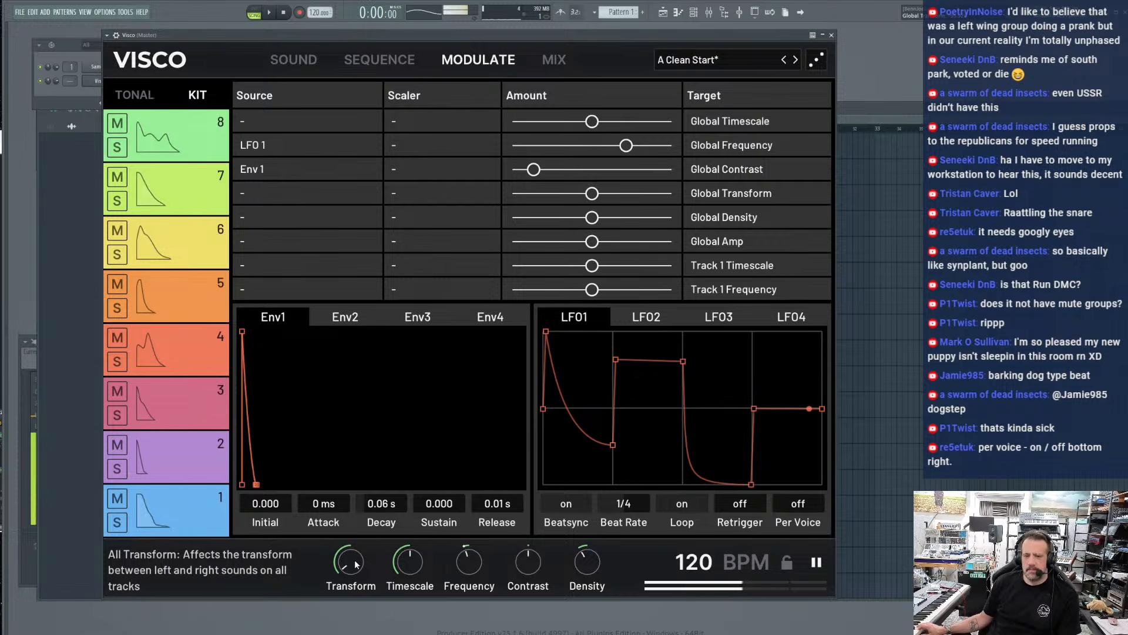
left_click_drag(353, 568, 353, 600)
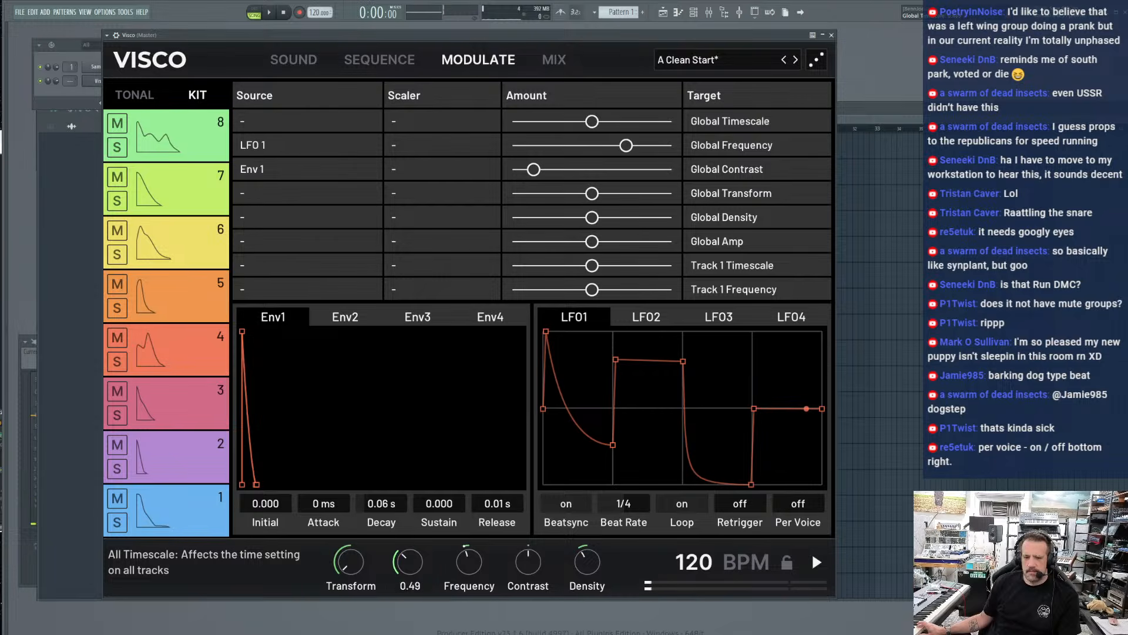
left_click_drag(408, 563, 355, 535)
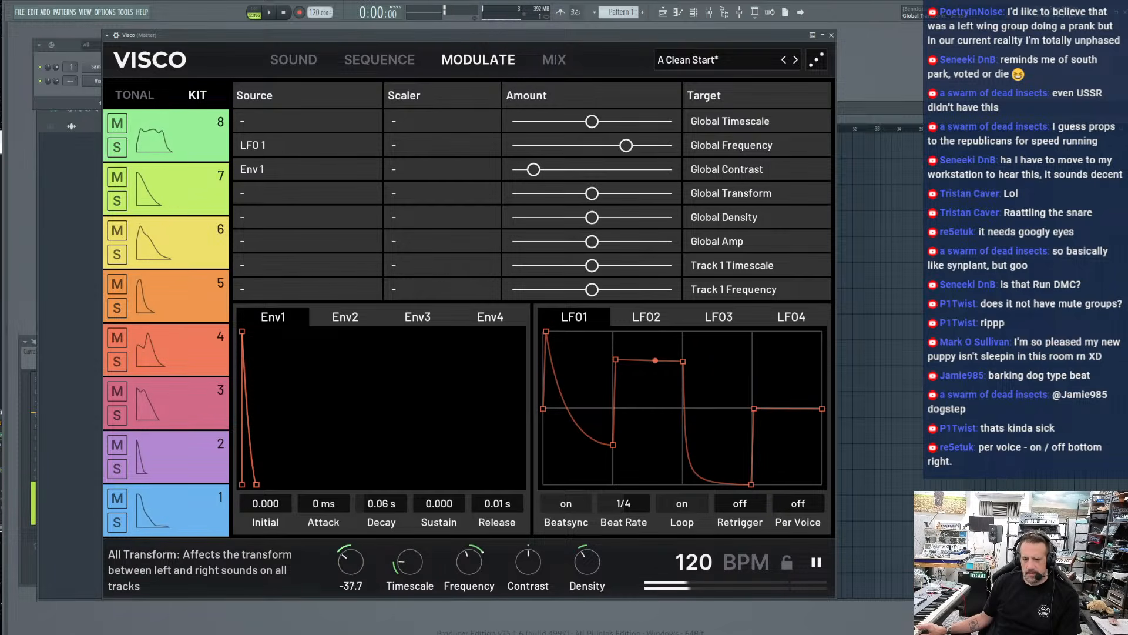
left_click_drag(409, 562, 409, 547)
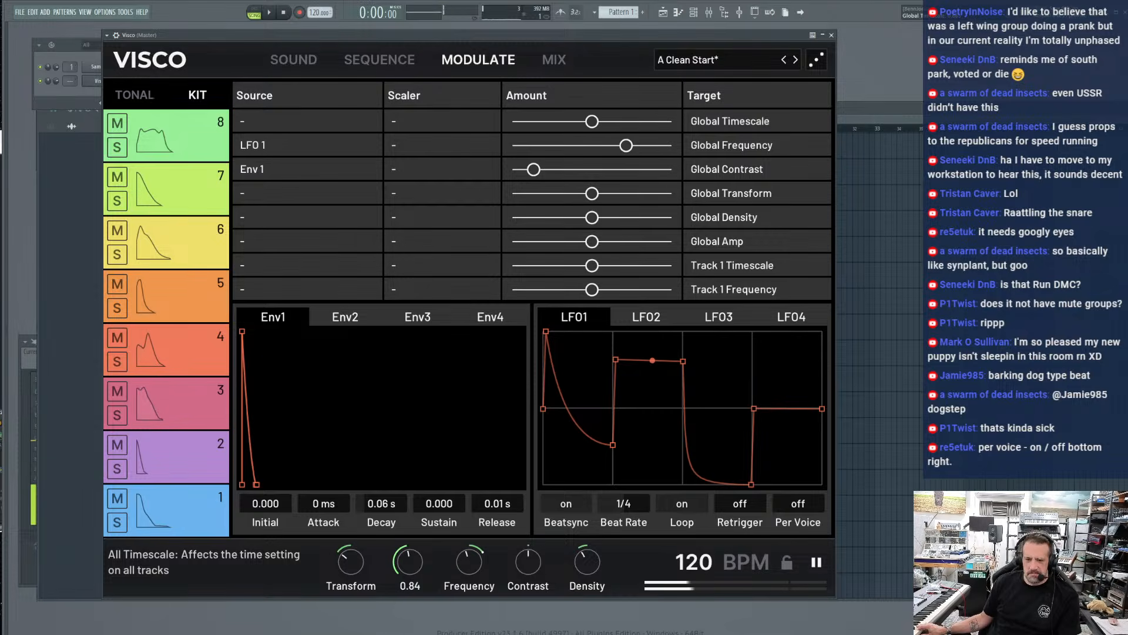
Lower the global Contrast to about -8 and stop playback
mouse_move(532, 578)
left_mouse_down()
mouse_move(532, 553)
mouse_move(529, 586)
left_mouse_up()
left_click(529, 586)
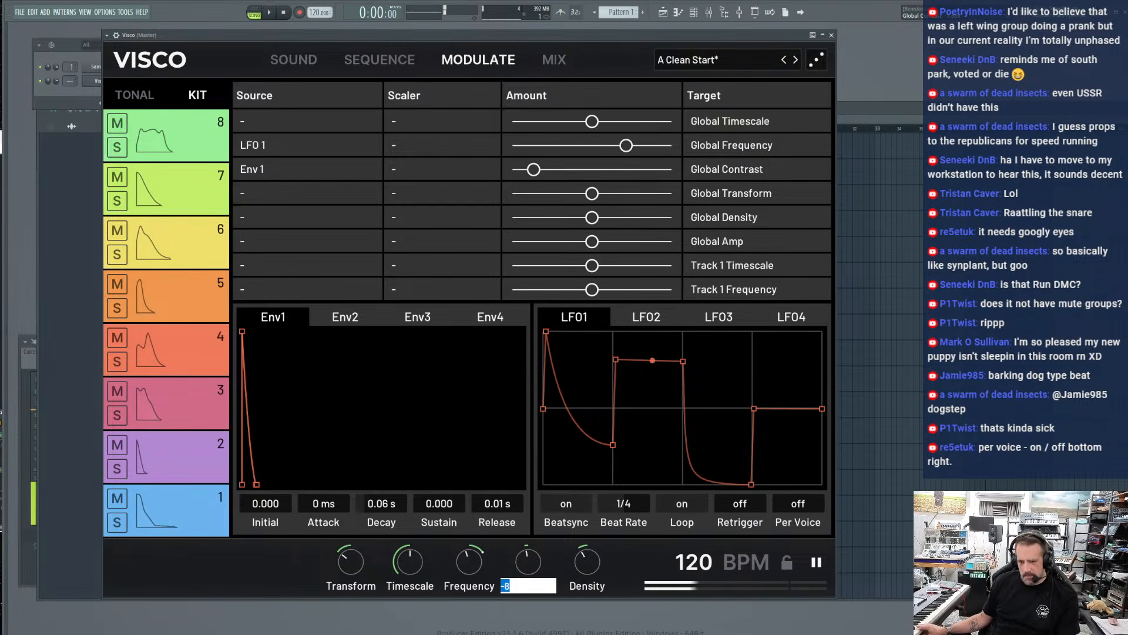
key("space")
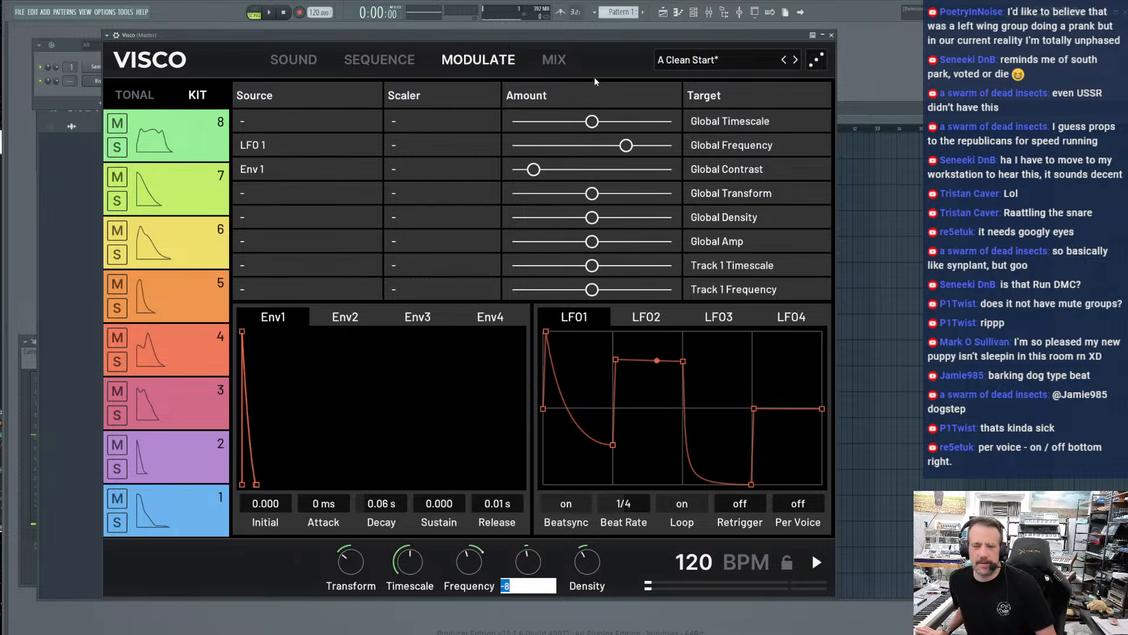
Open the Mix page and play the beat to review the track levels and effects
left_click(553, 60)
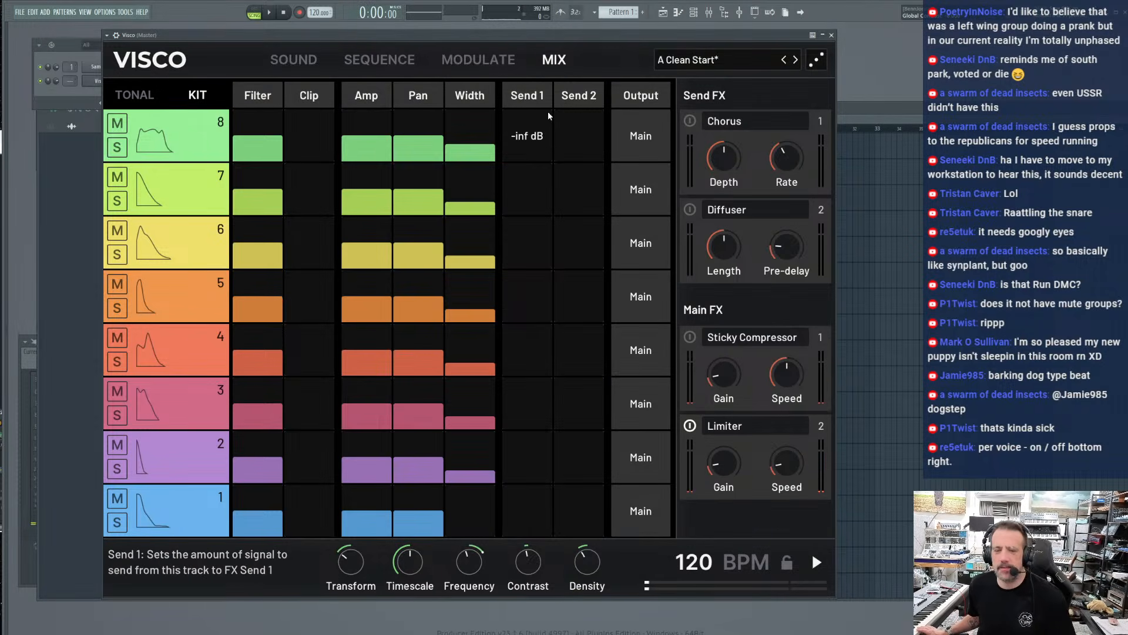
key("space")
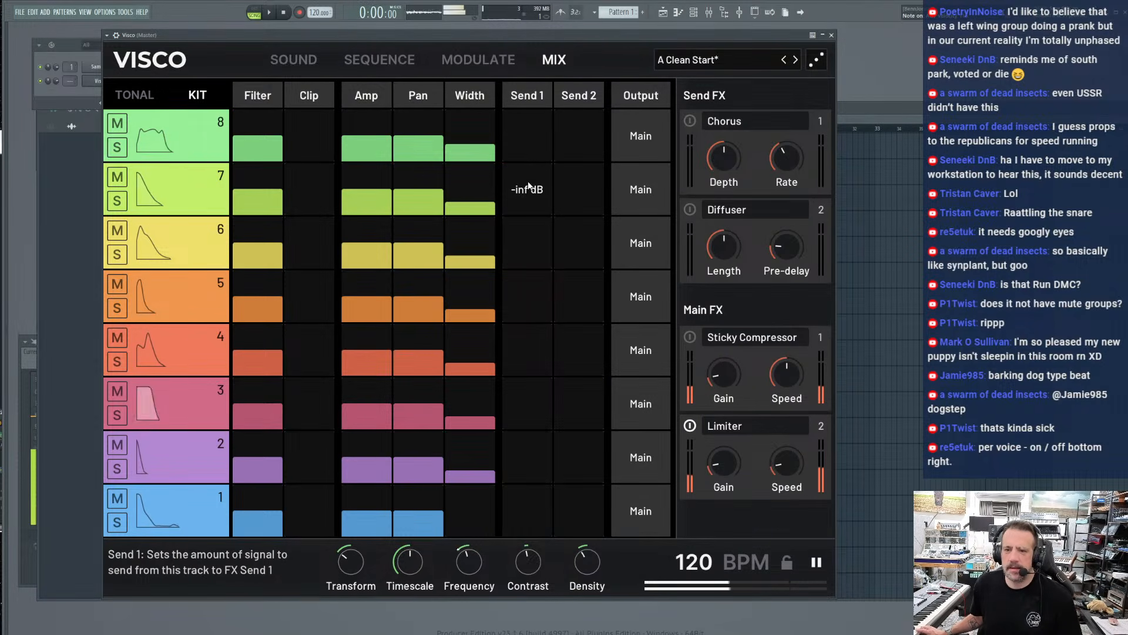
Enable the Diffuser with minimal Length and Pre-delay, and set track 7's Send 2 level to about -7 dB
left_click_drag(528, 187, 522, 217)
left_click(691, 210)
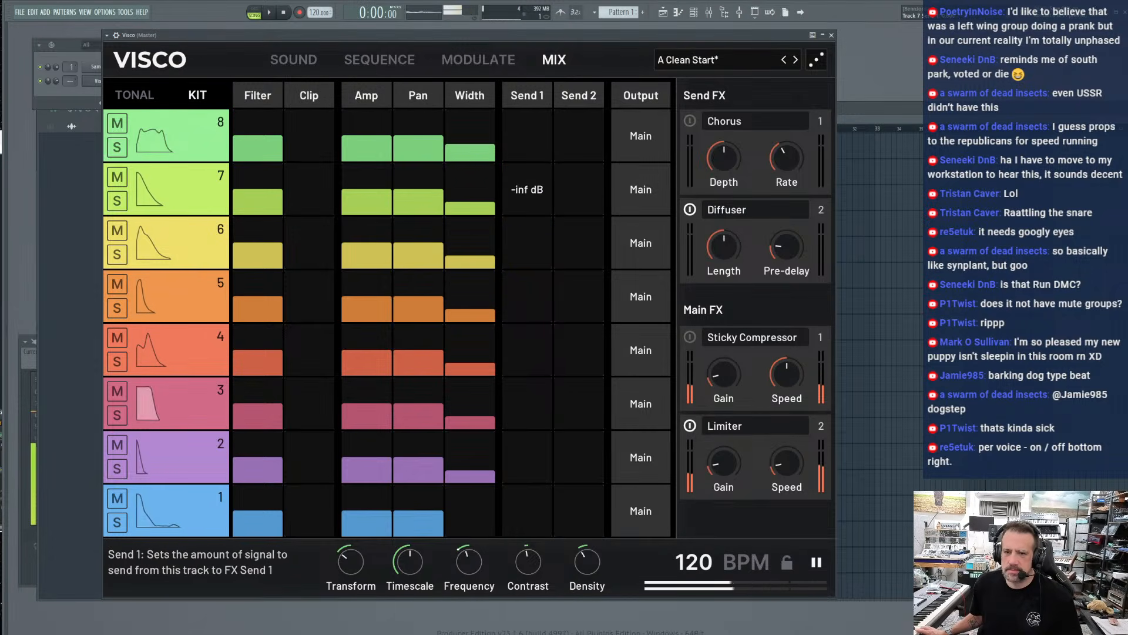
left_click_drag(585, 192, 585, 193)
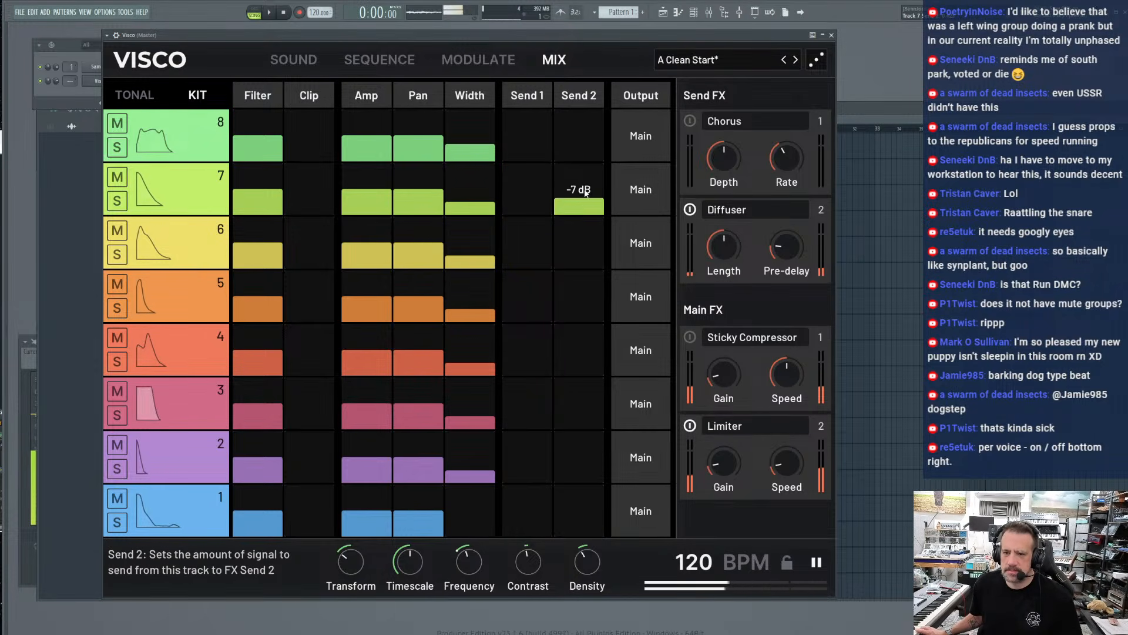
left_click_drag(724, 247, 723, 287)
left_click_drag(787, 247, 787, 262)
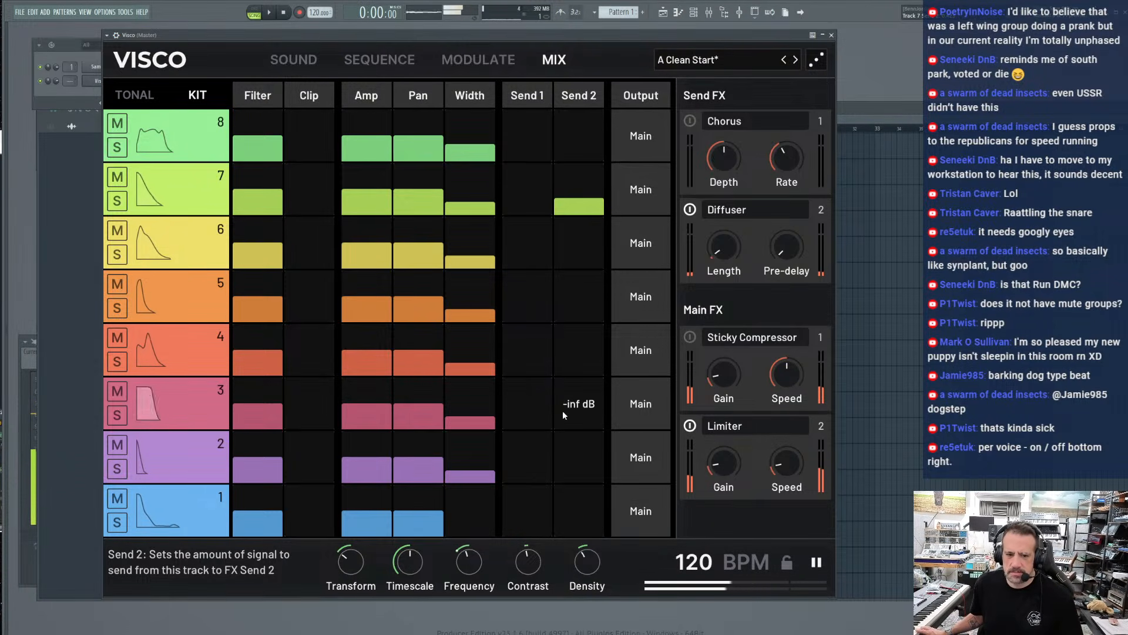
Feed track 1 into Send 1 and enable that effect as a Spring Reverb with Length about 95
mouse_move(567, 517)
left_mouse_down()
mouse_move(567, 470)
mouse_move(570, 535)
left_mouse_up()
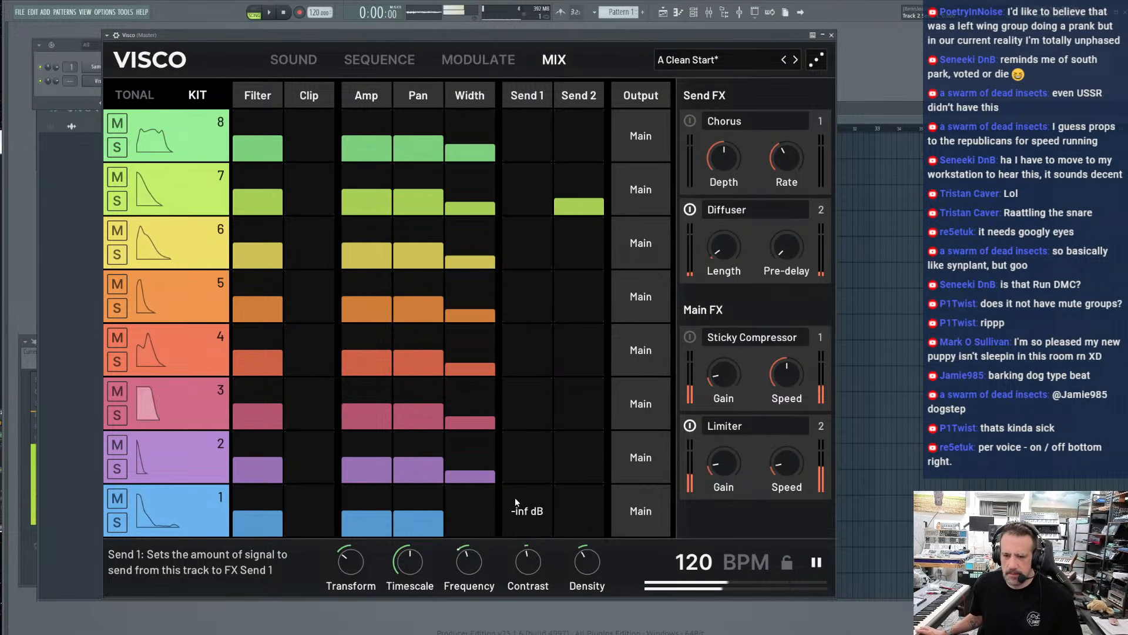
mouse_move(515, 497)
left_mouse_down()
mouse_move(515, 485)
mouse_move(514, 515)
mouse_move(514, 496)
left_mouse_up()
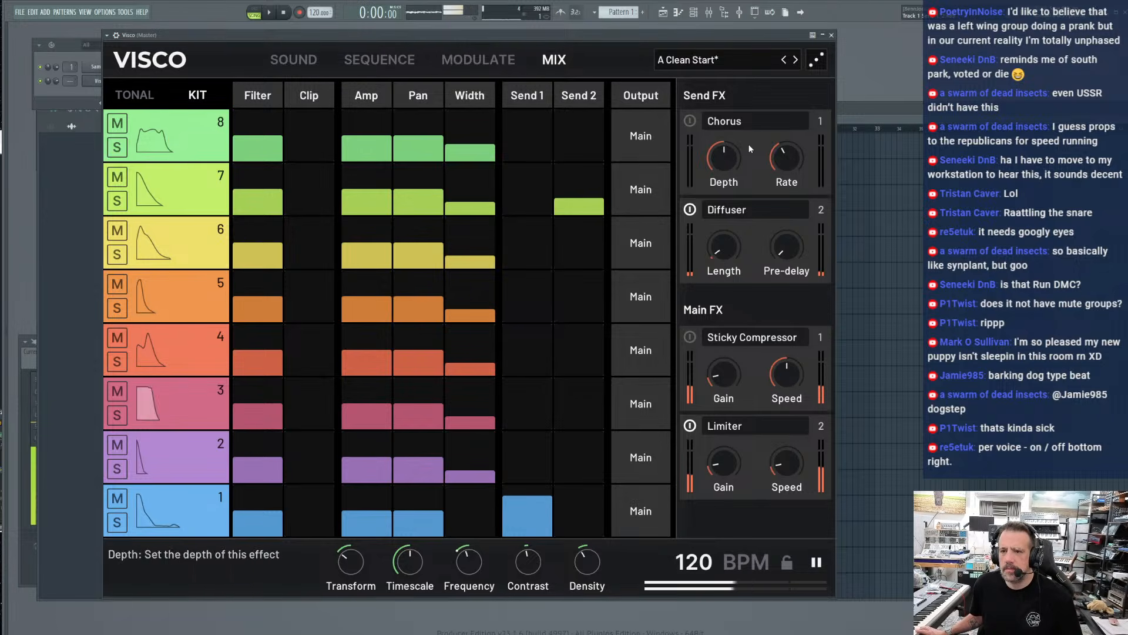
left_click(690, 120)
left_click(726, 121)
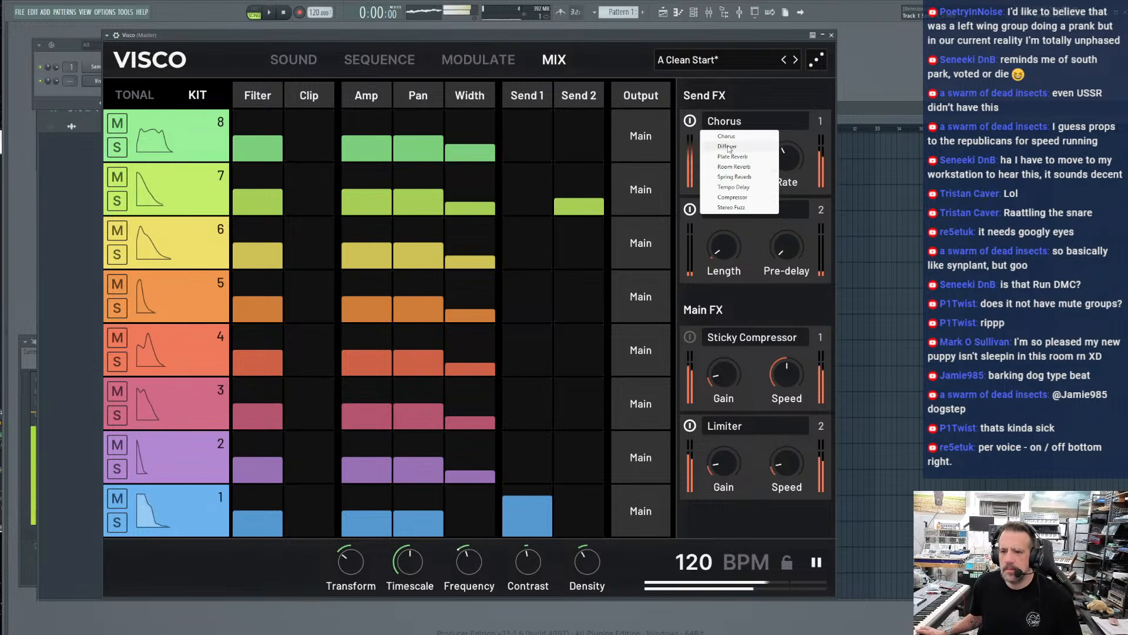
left_click(734, 176)
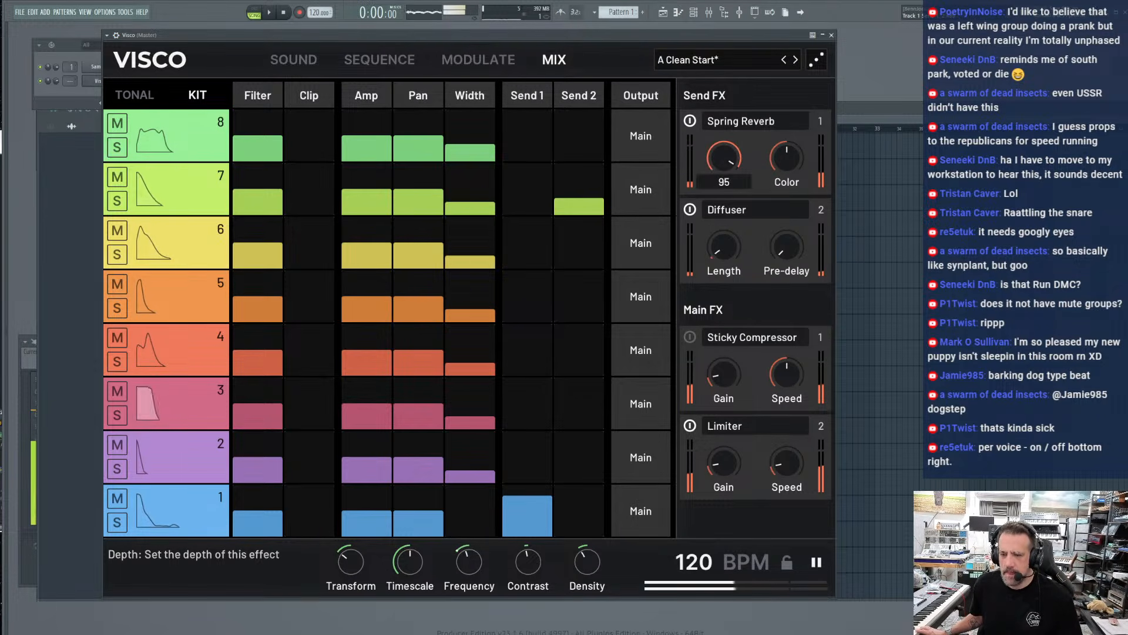
Clear track 1's Send 1 level and try the Spring Reverb on tracks 8 and 7, returning both to -inf
left_click_drag(517, 524, 527, 537)
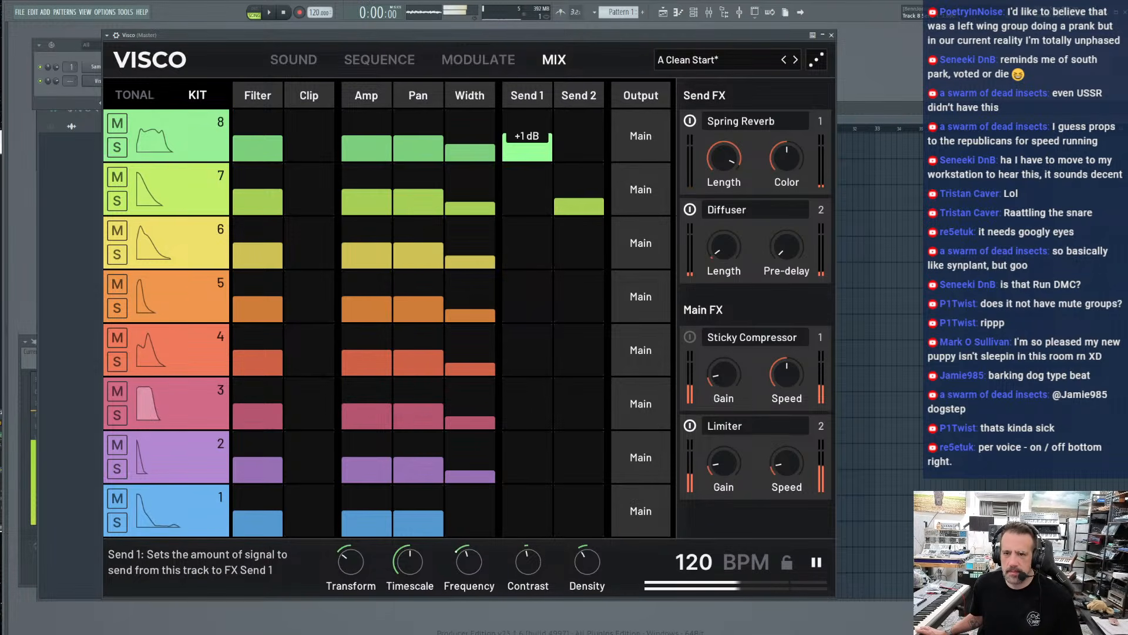
left_click_drag(527, 134, 527, 127)
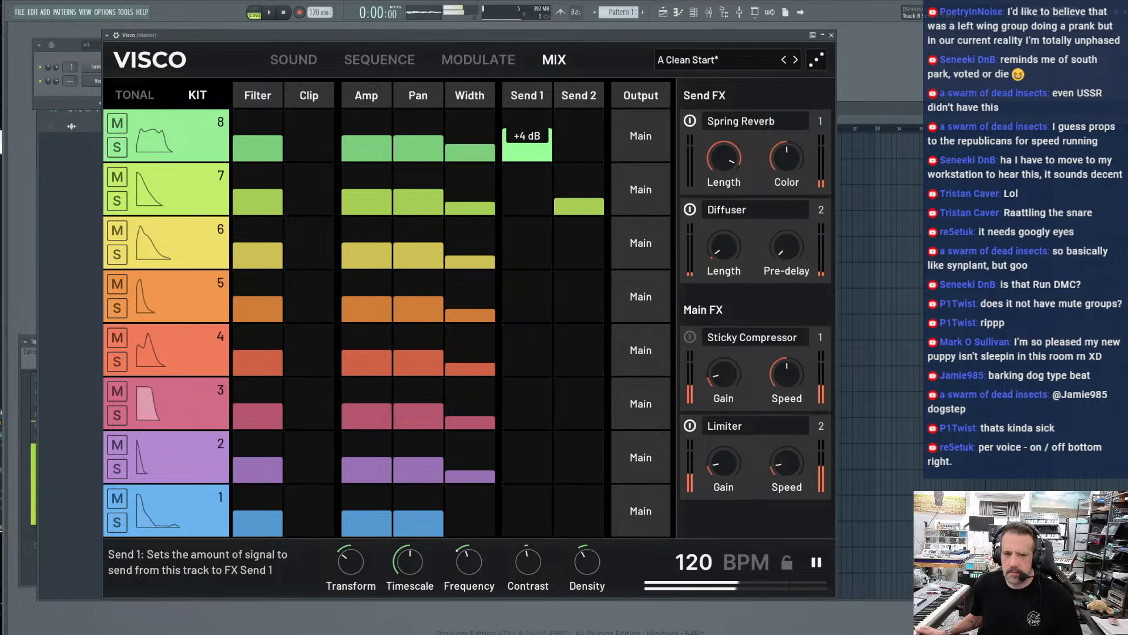
left_click_drag(527, 136, 527, 160)
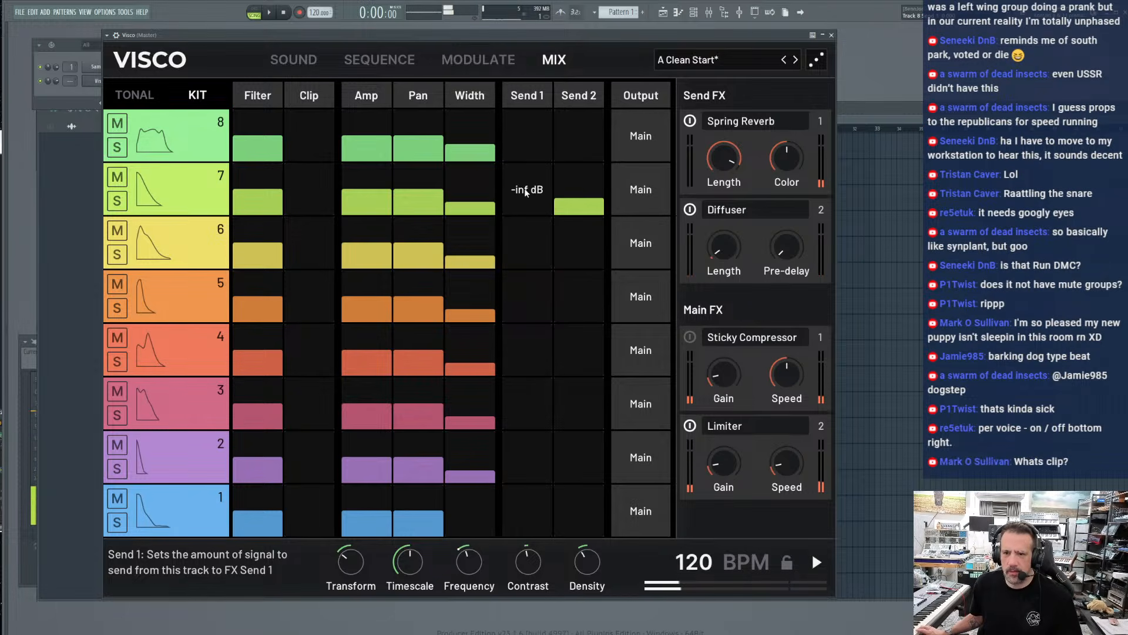
left_click(191, 184)
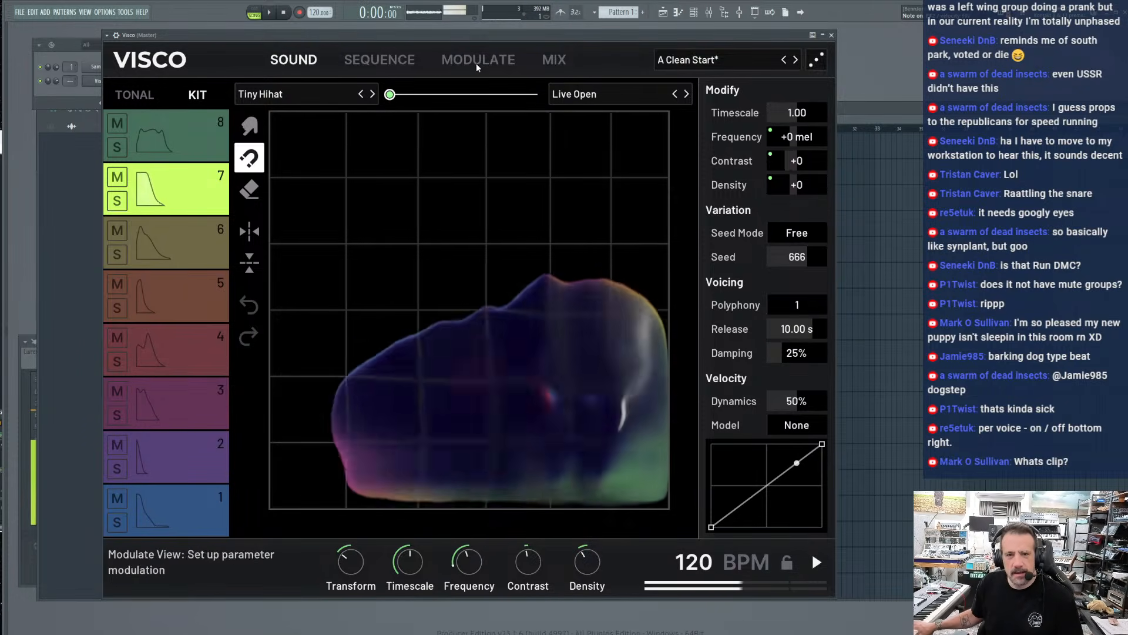
left_click(553, 61)
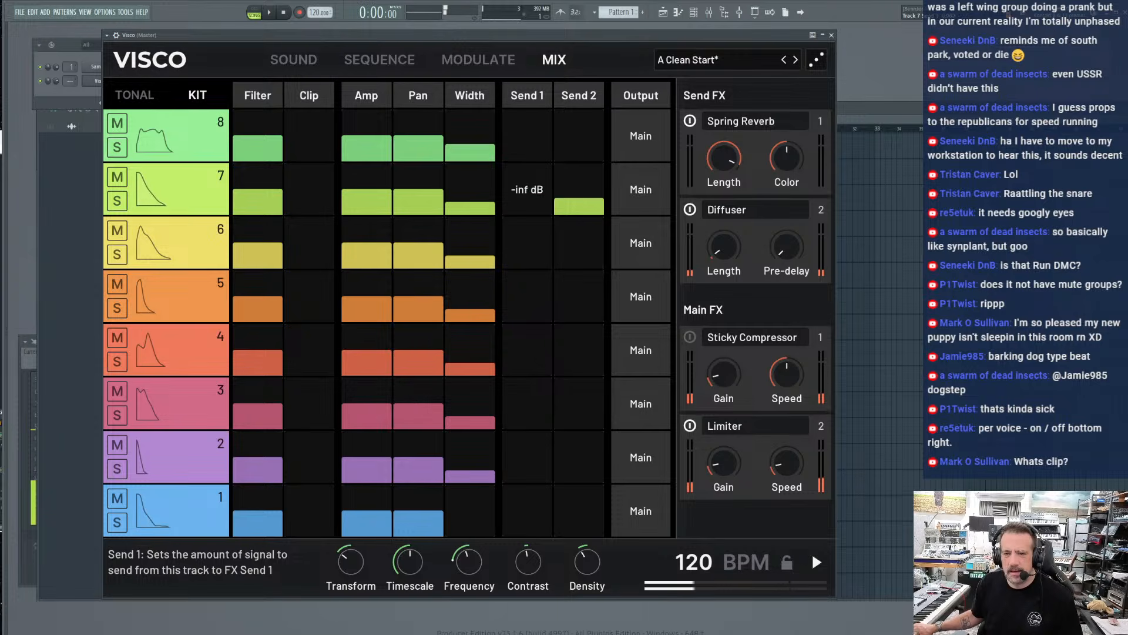
left_click_drag(527, 206, 527, 176)
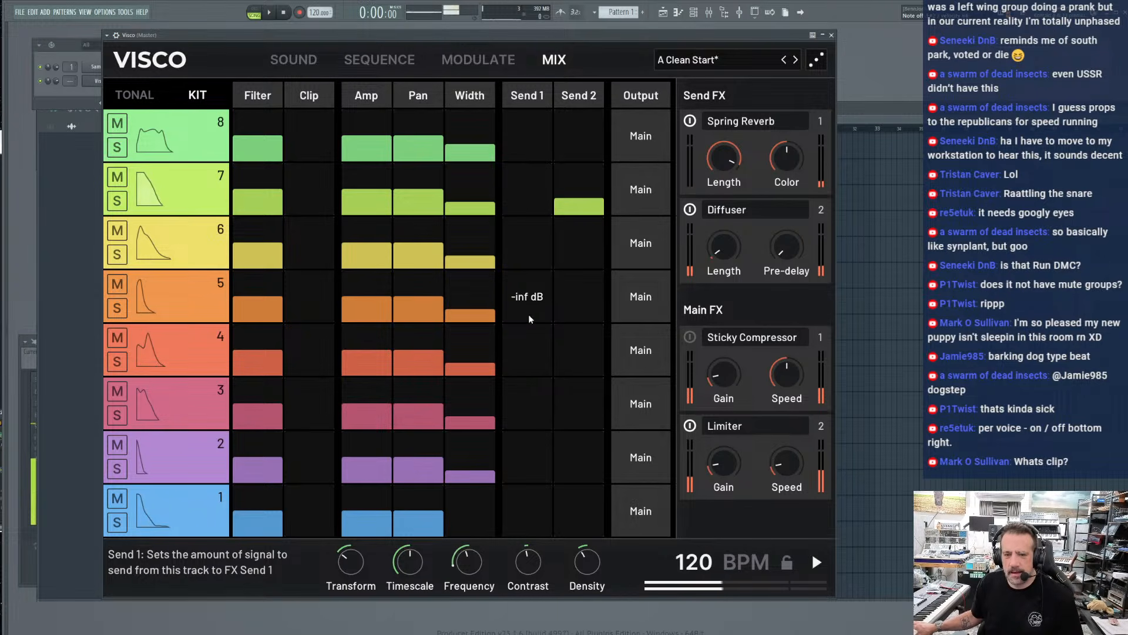
Preview track 5's sound and set its Send 1 level on the Mix page to about -13 dB
left_click(200, 298)
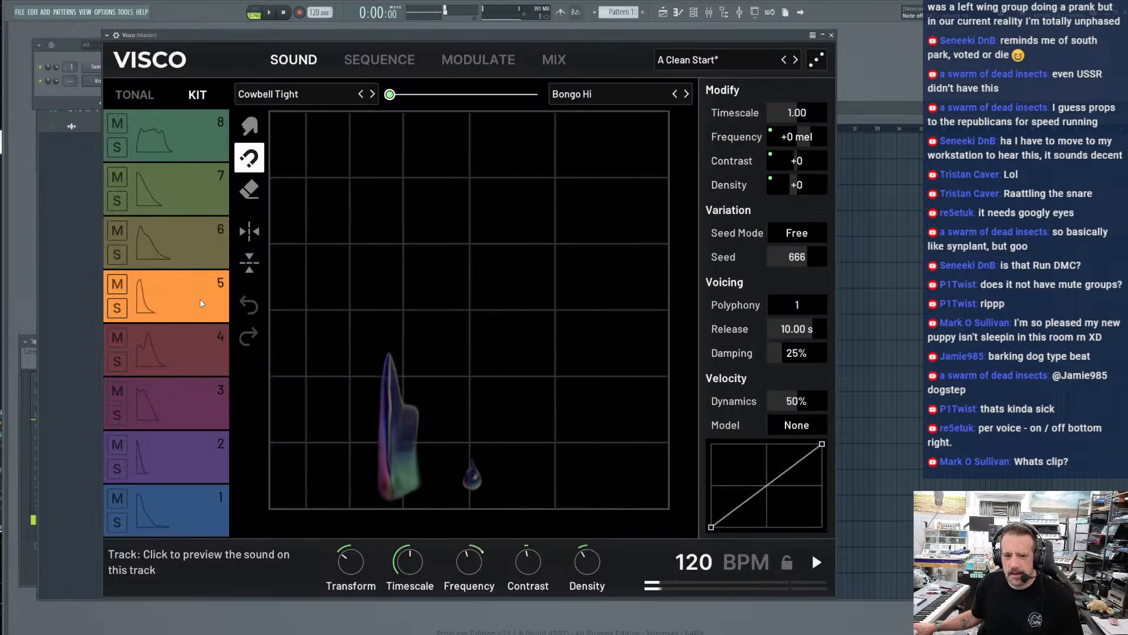
left_click(563, 63)
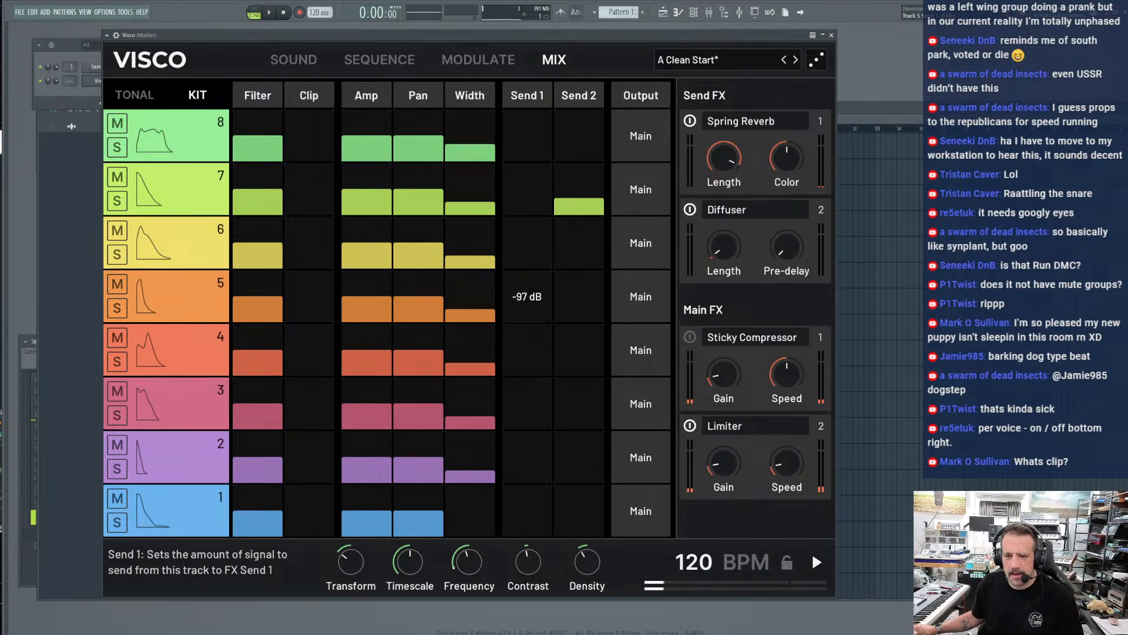
left_click_drag(544, 318, 543, 302)
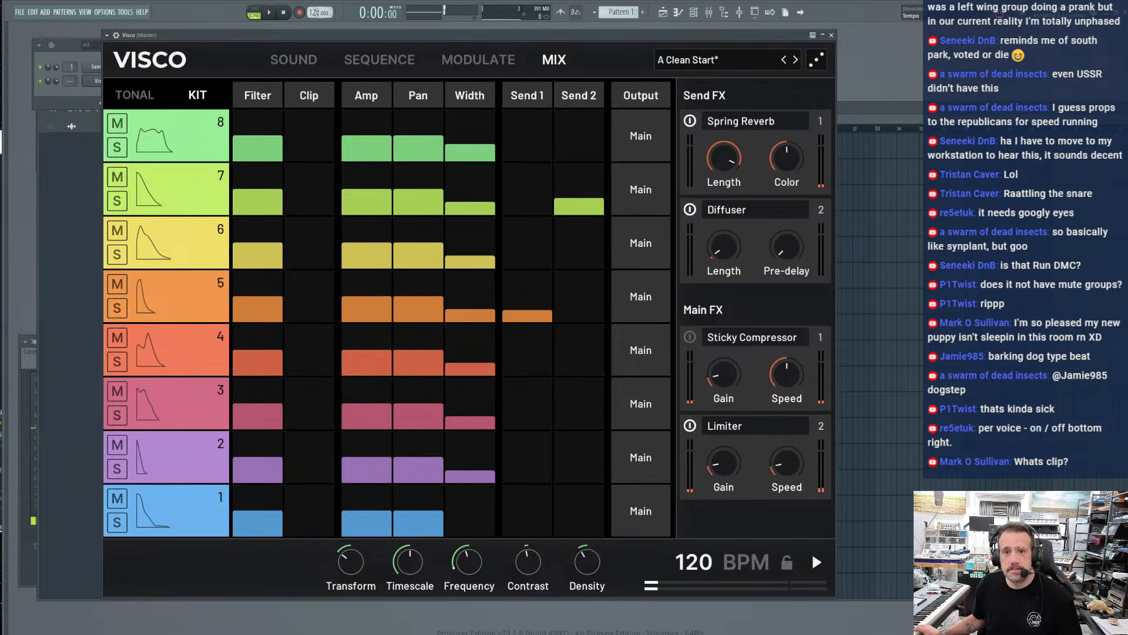
Audition the beat while lowering the project tempo to 92 BPM, and stop playback
key("space")
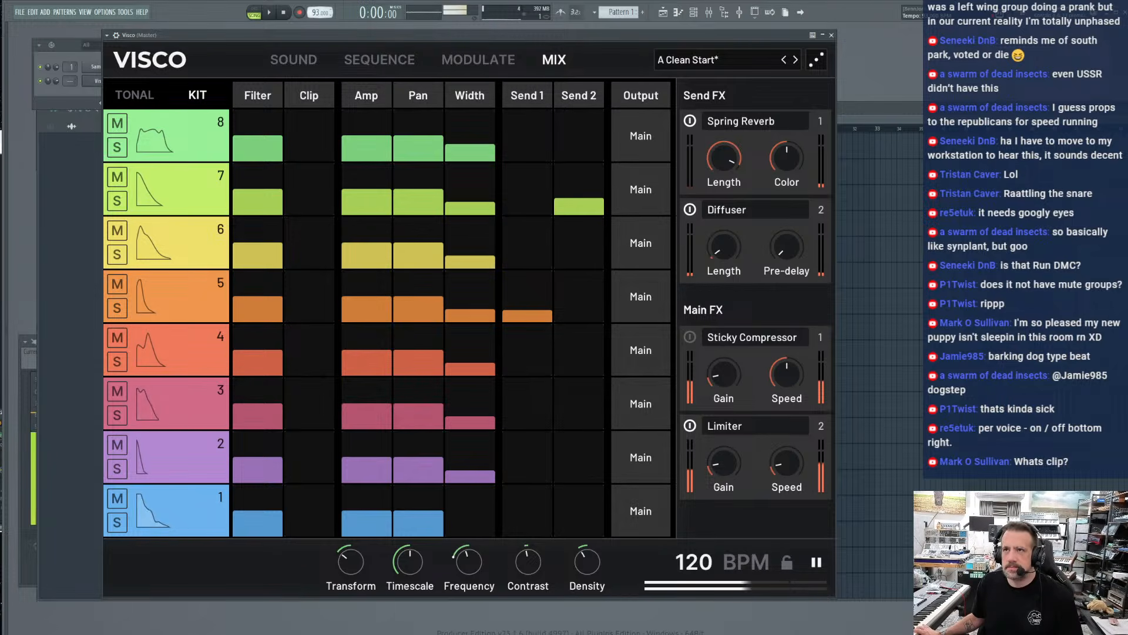
key("space")
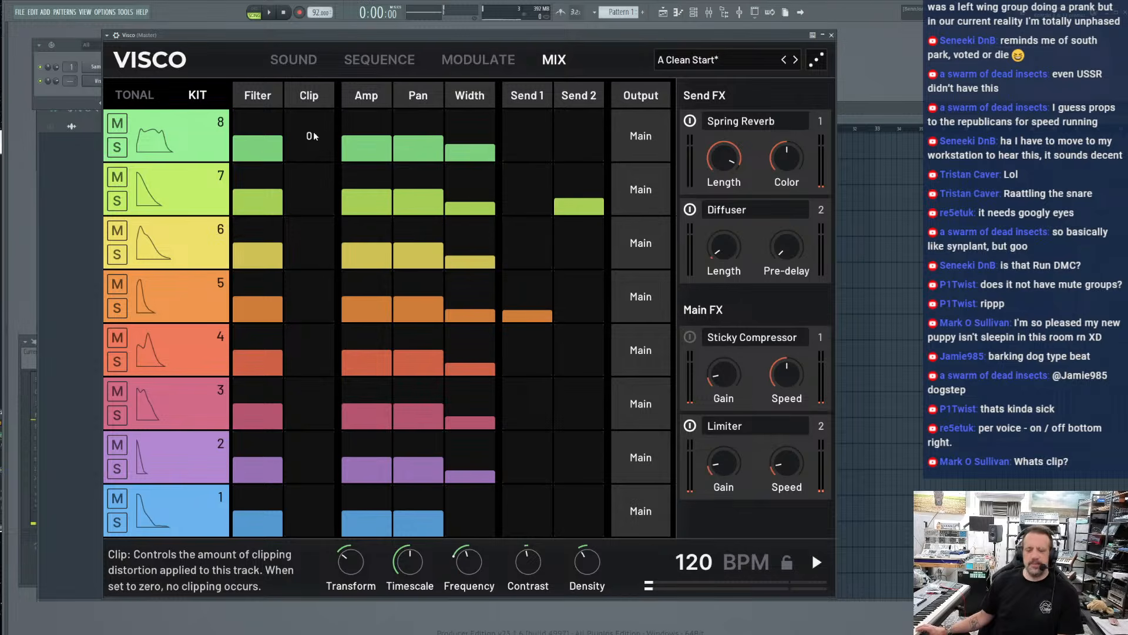
Try clipping distortion on tracks 8 and 1, returning each Clip amount to 0
mouse_move(309, 141)
left_mouse_down()
mouse_move(309, 88)
mouse_move(309, 141)
left_mouse_up()
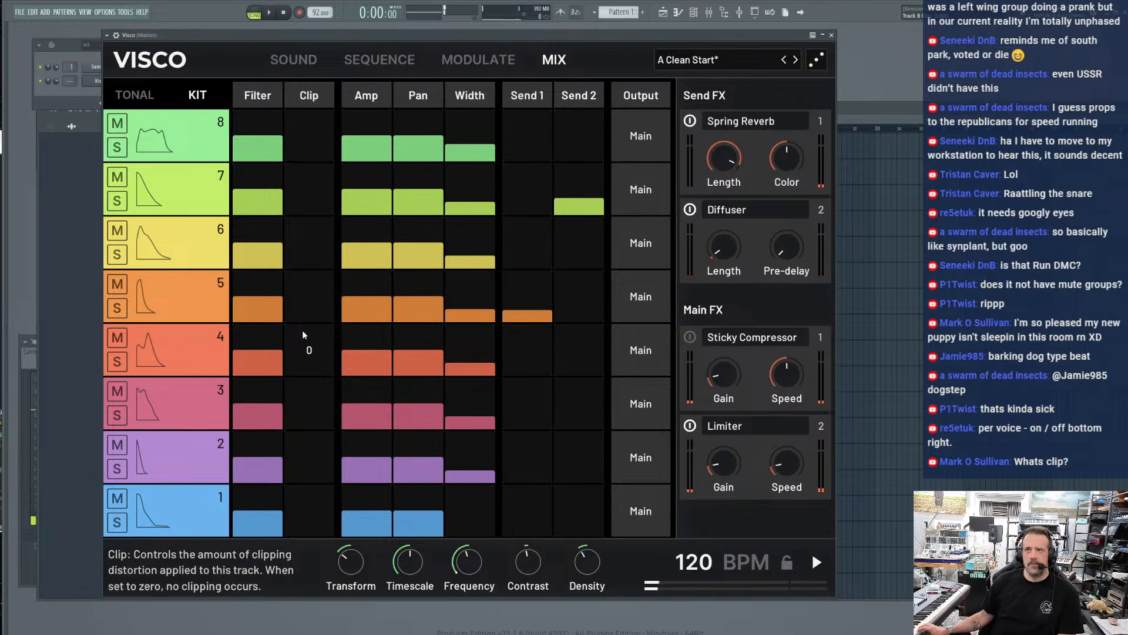
key("space")
mouse_move(309, 531)
left_mouse_down()
mouse_move(309, 489)
mouse_move(309, 536)
left_mouse_up()
key("space")
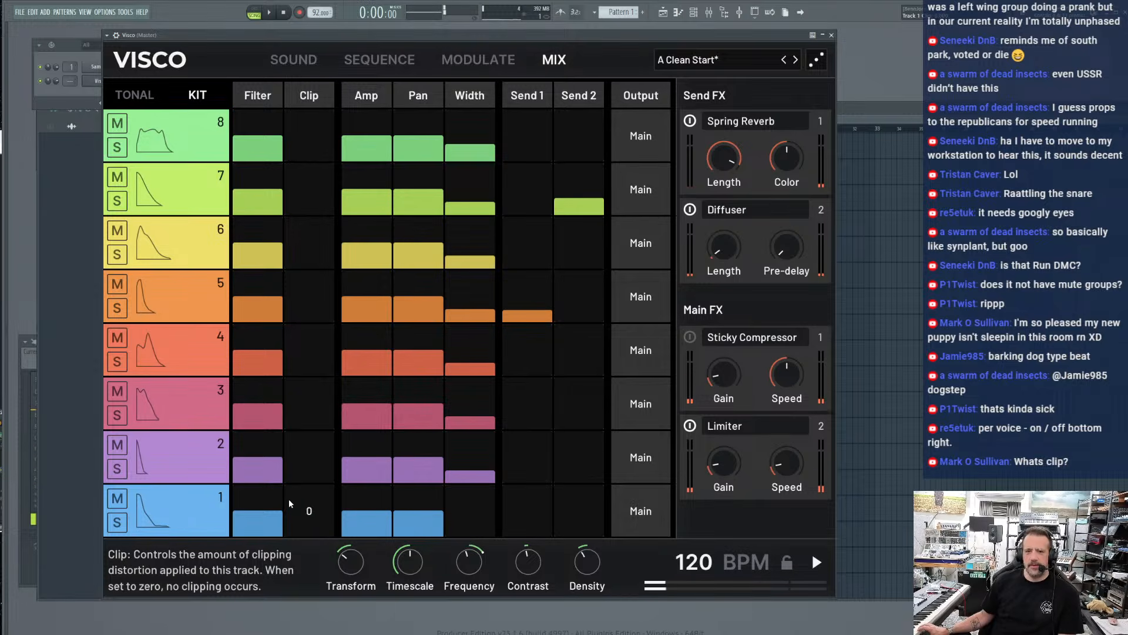
Lower track 1's Filter setting and play the beat
left_click_drag(252, 509, 305, 562)
key("space")
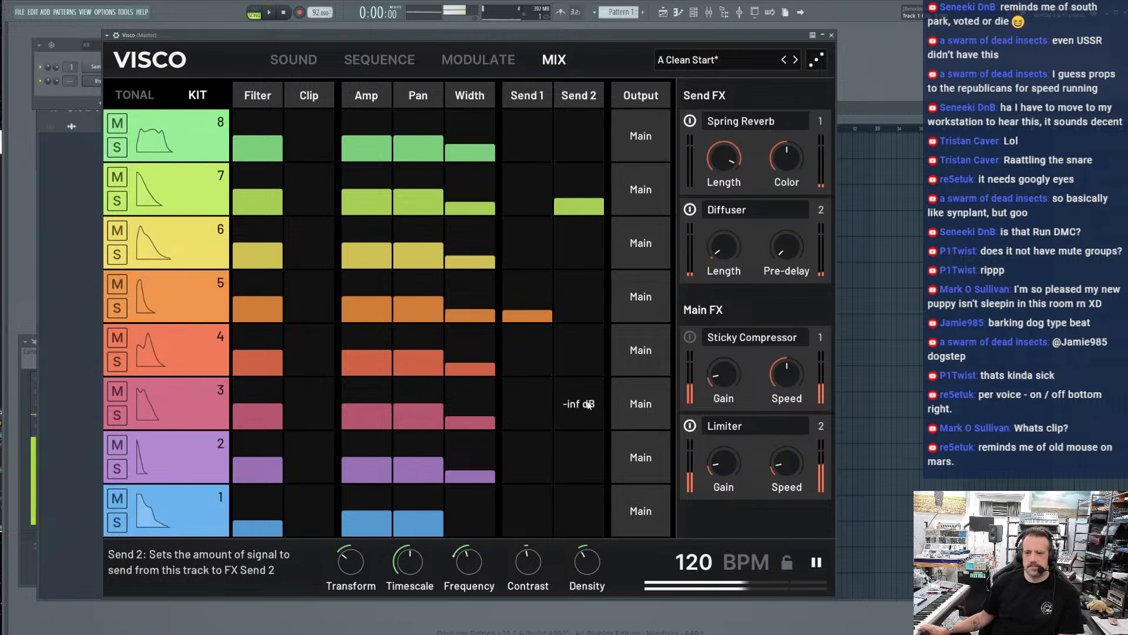
Replace the Sticky Compressor in Main FX with an enabled Tape Simulator and slightly reduce its Drive and Age
left_click(723, 338)
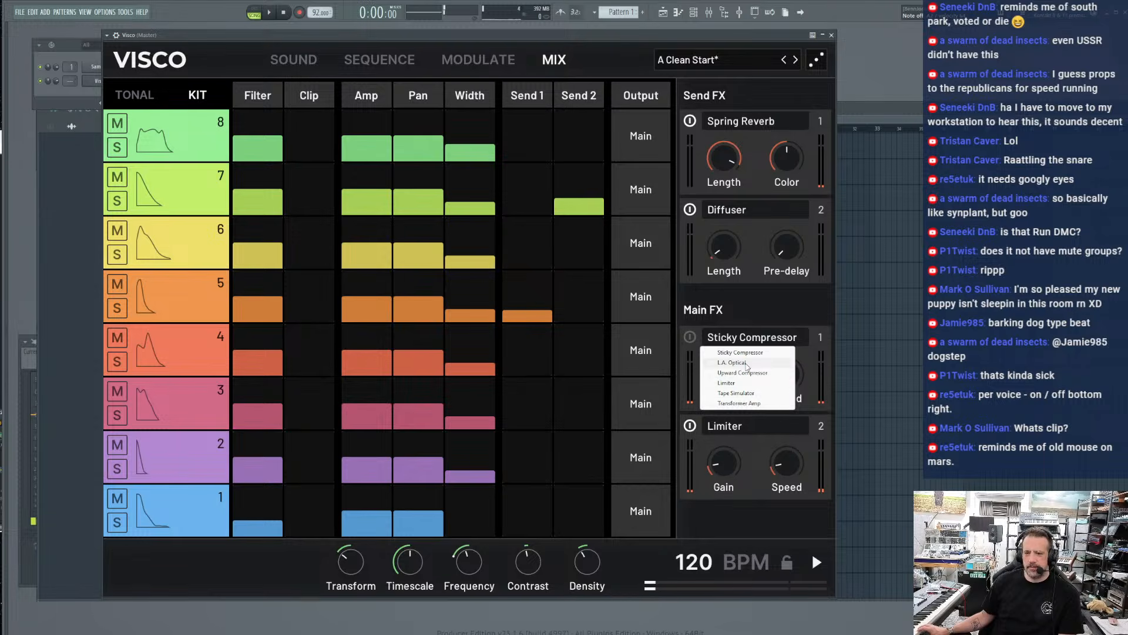
left_click(741, 393)
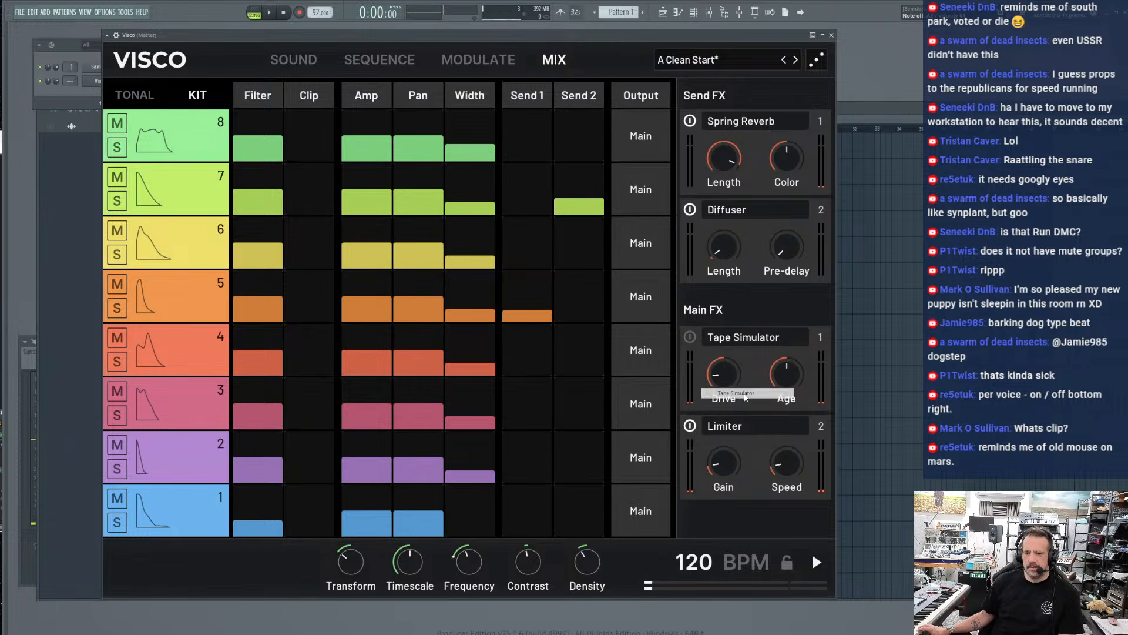
left_click(690, 337)
left_click_drag(723, 378, 784, 384)
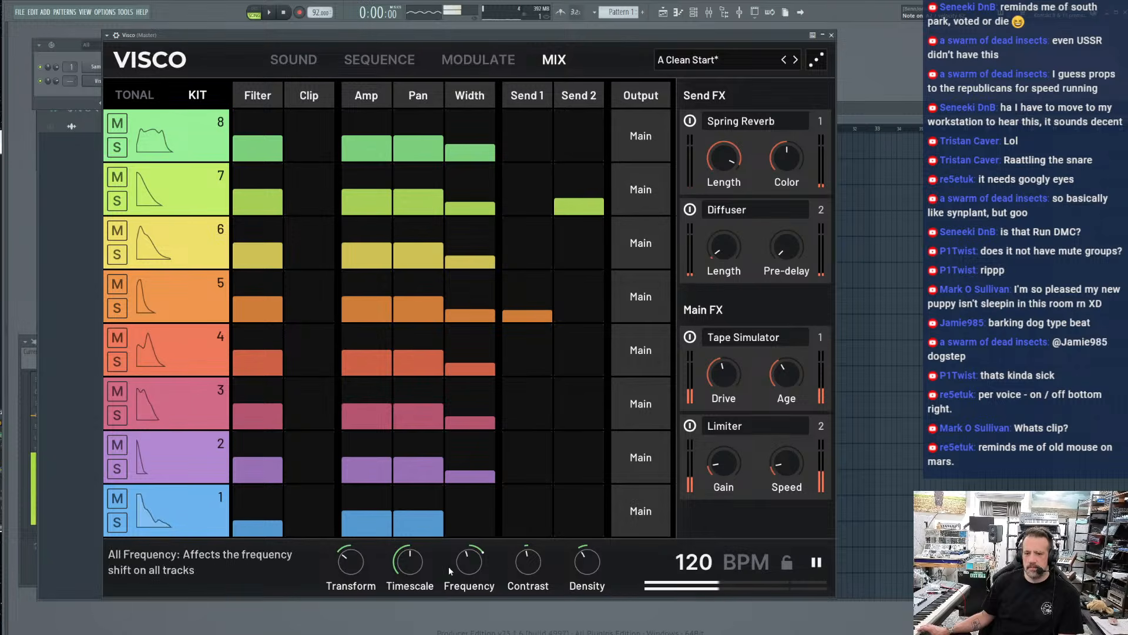
Sweep the global Transform from one extreme to the other and shorten the global Timescale during playback
left_click(731, 341)
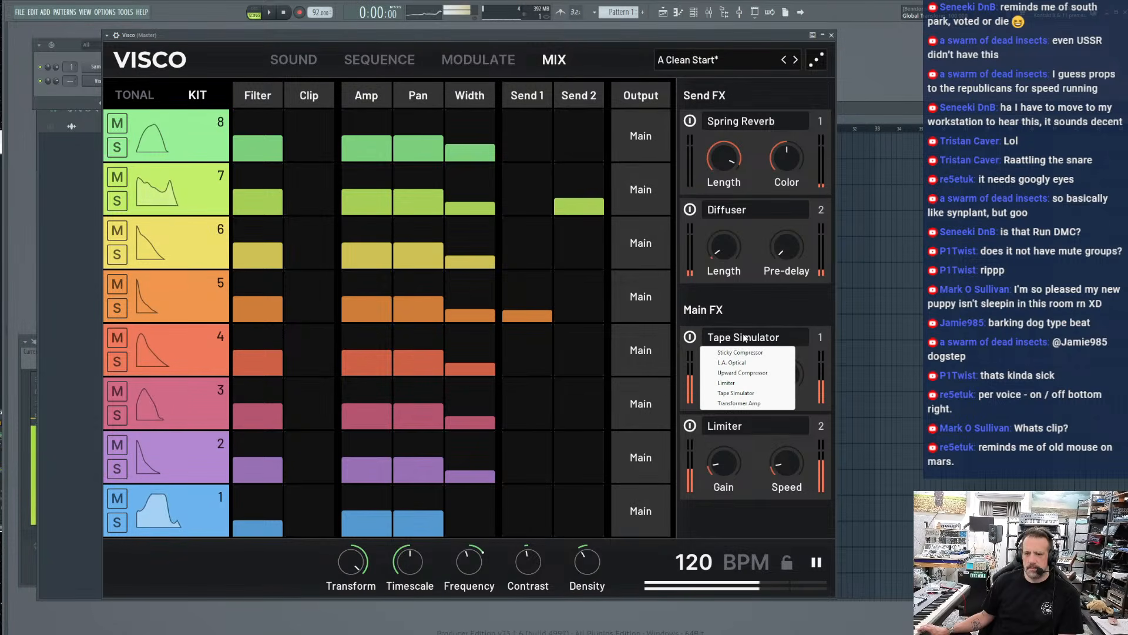
left_click_drag(353, 565, 354, 614)
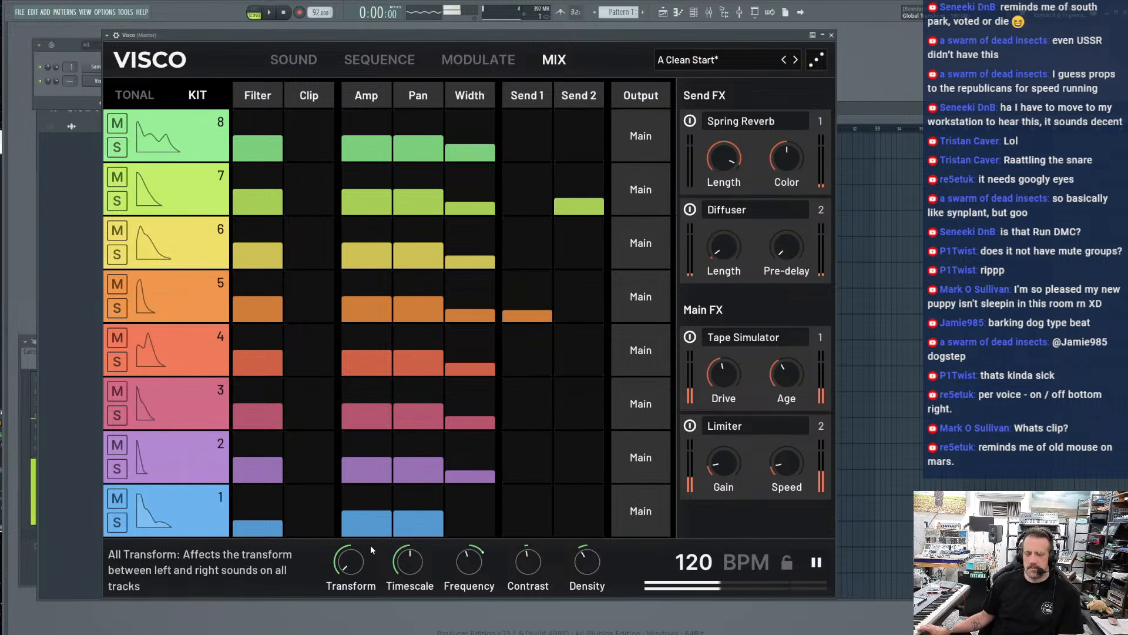
left_click_drag(409, 561, 409, 596)
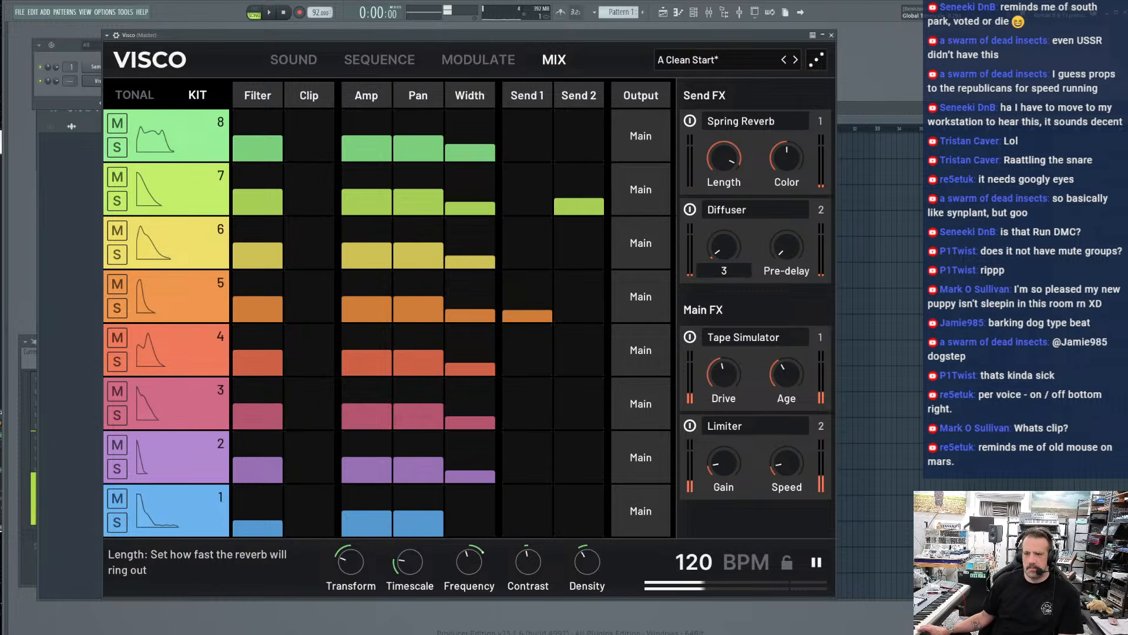
Try the Diffuser at maximum Length and Pre-delay, and swap it for a Tempo Delay
left_click_drag(723, 247, 723, 262)
left_click_drag(786, 247, 787, 227)
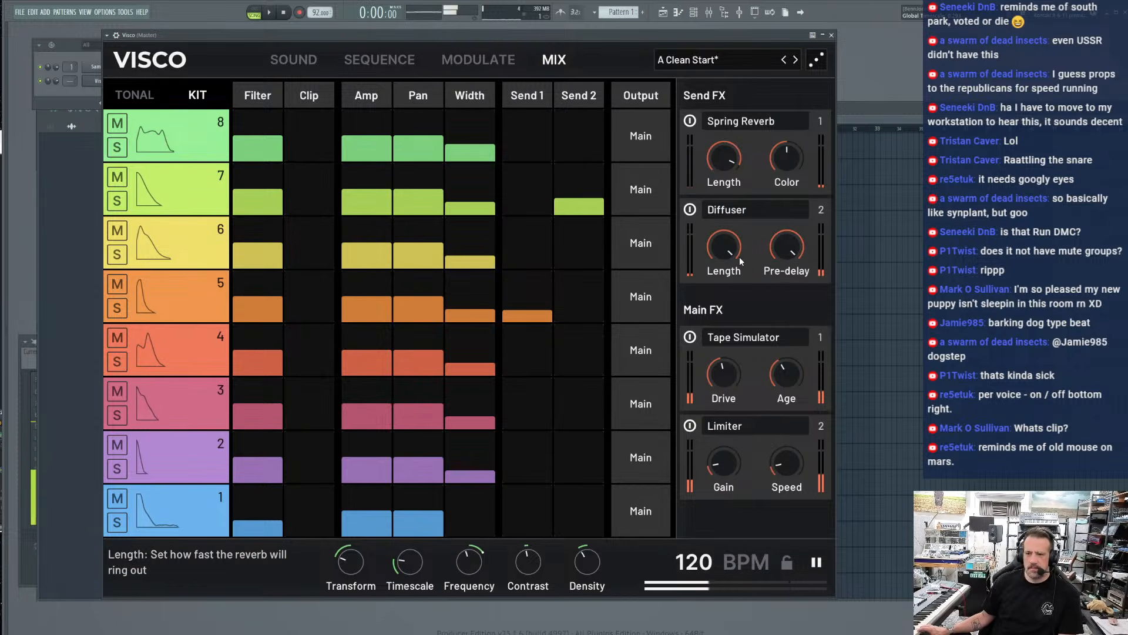
left_click(721, 211)
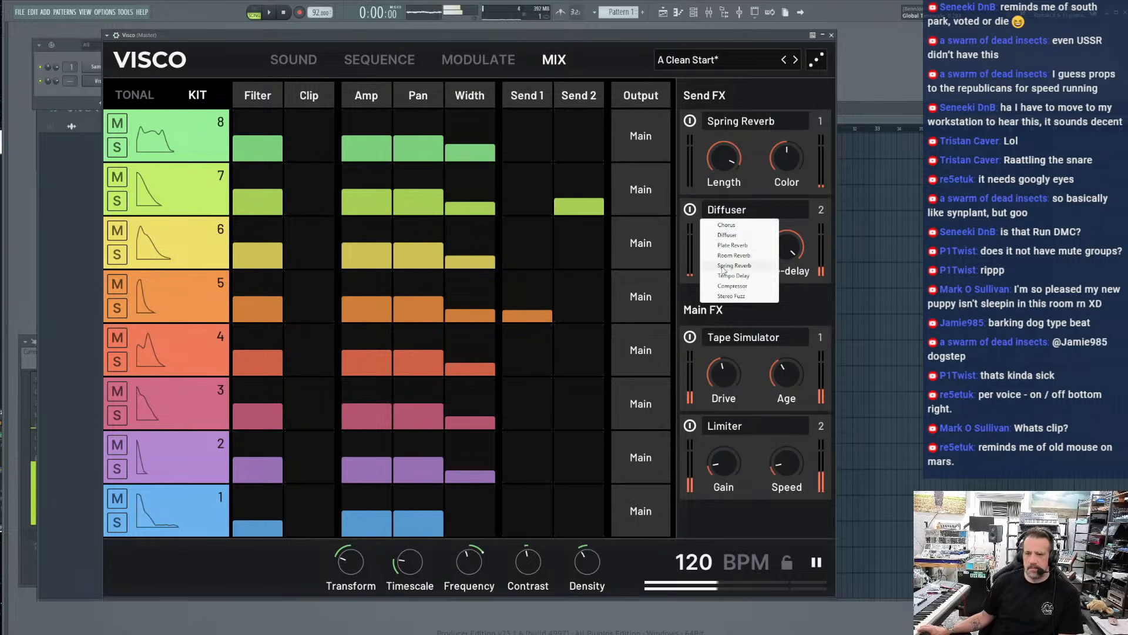
left_click(724, 276)
Try a Plate Reverb as the second send effect with raised Brightness and Length varied from maximum to short
left_click(727, 211)
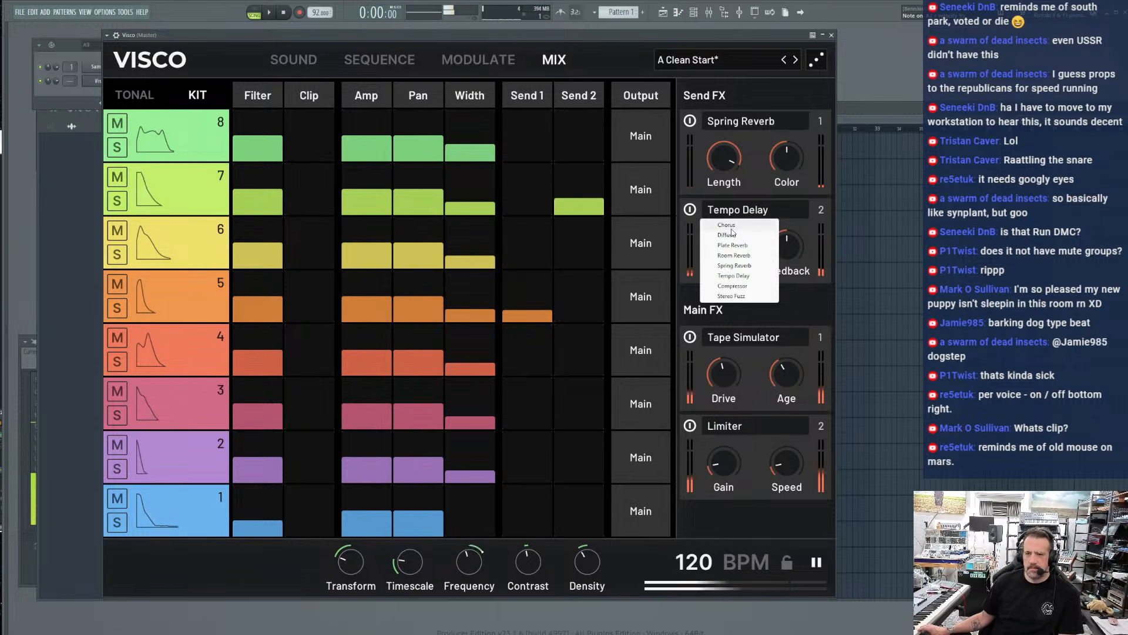
left_click(731, 245)
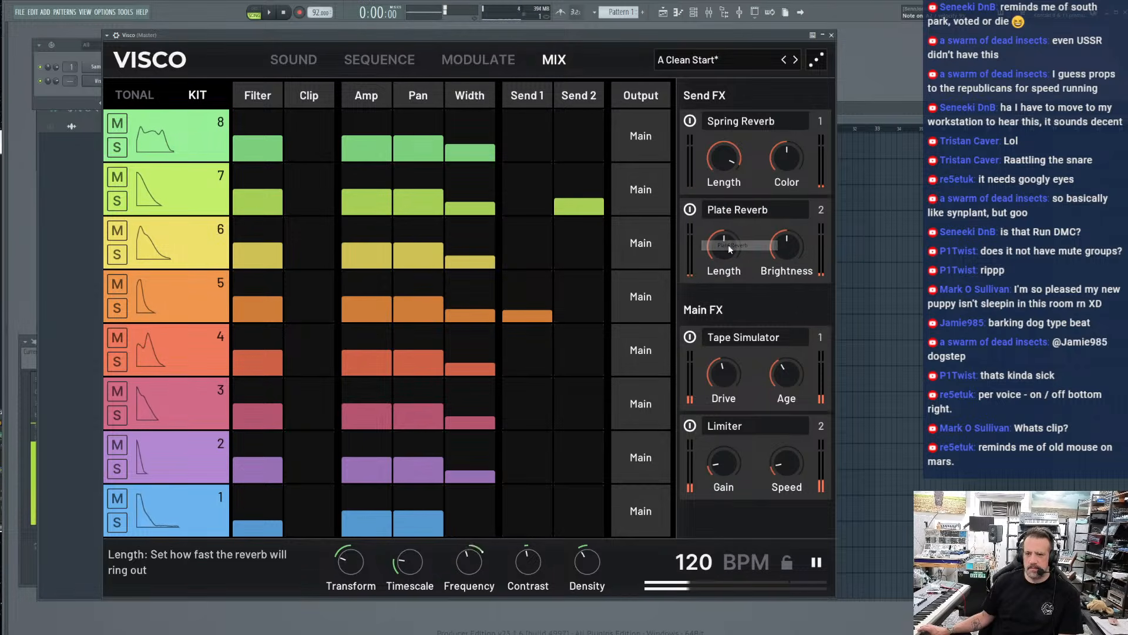
left_click_drag(724, 247, 723, 141)
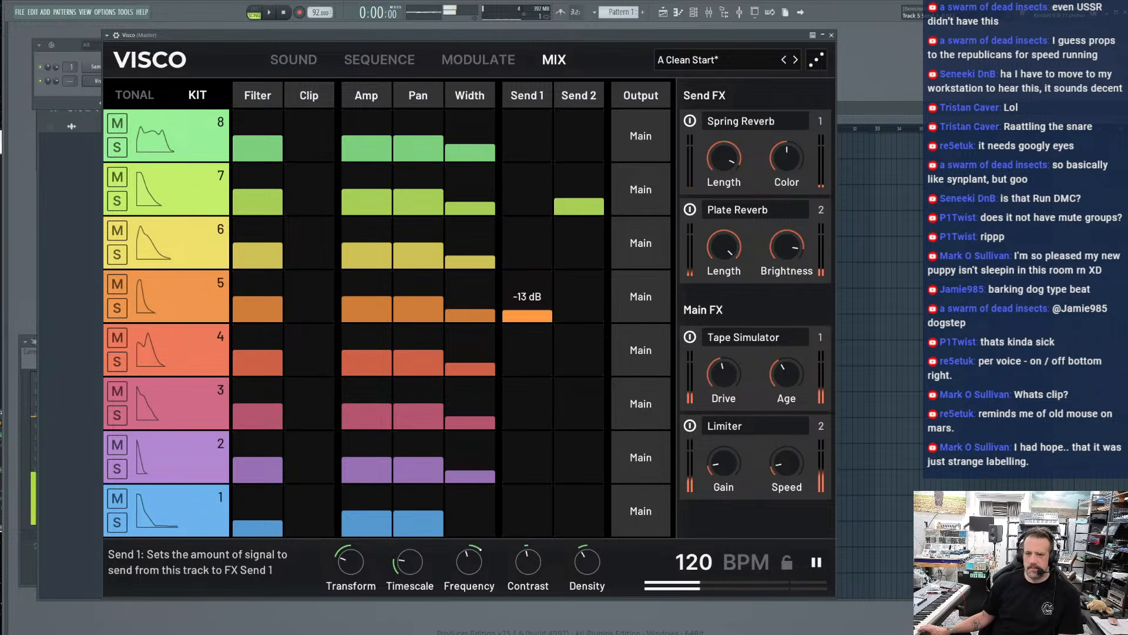
left_click(728, 215)
left_click(728, 249)
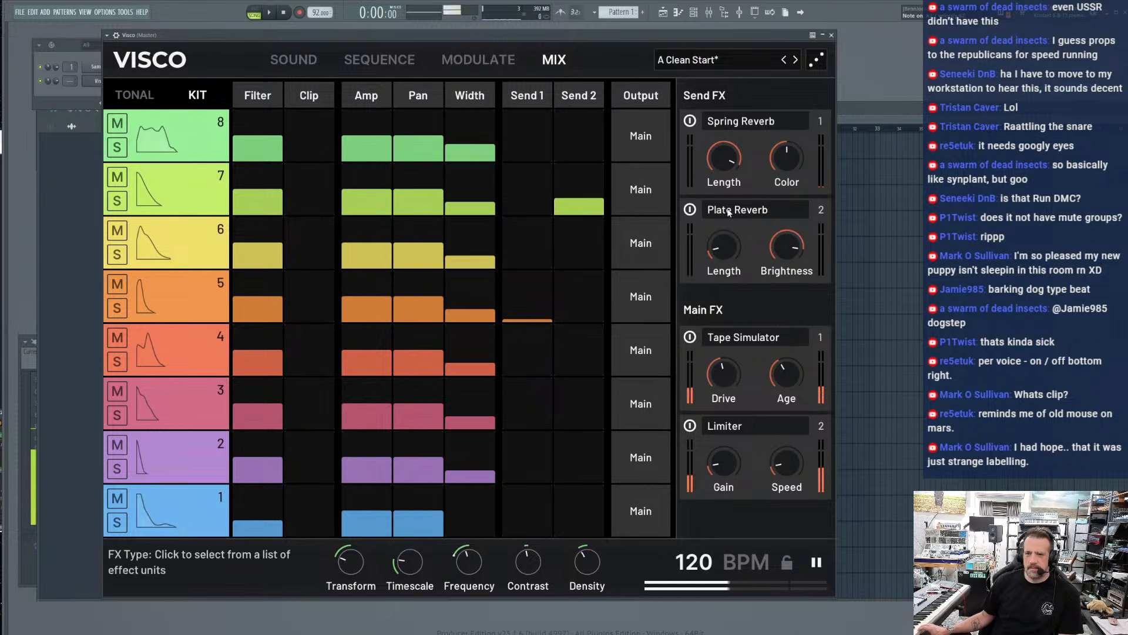
Change the second send effect to Room Reverb, shorten its Length, and shift the plugin window slightly
left_click(728, 215)
left_click(731, 255)
left_click_drag(717, 252, 717, 294)
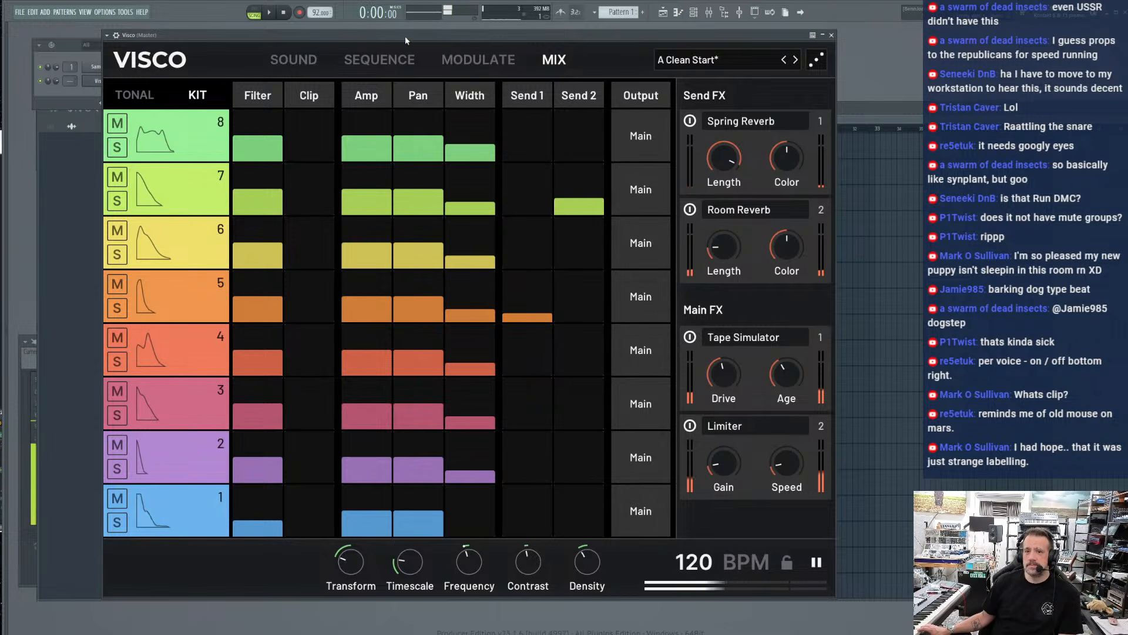
left_click_drag(405, 36, 416, 44)
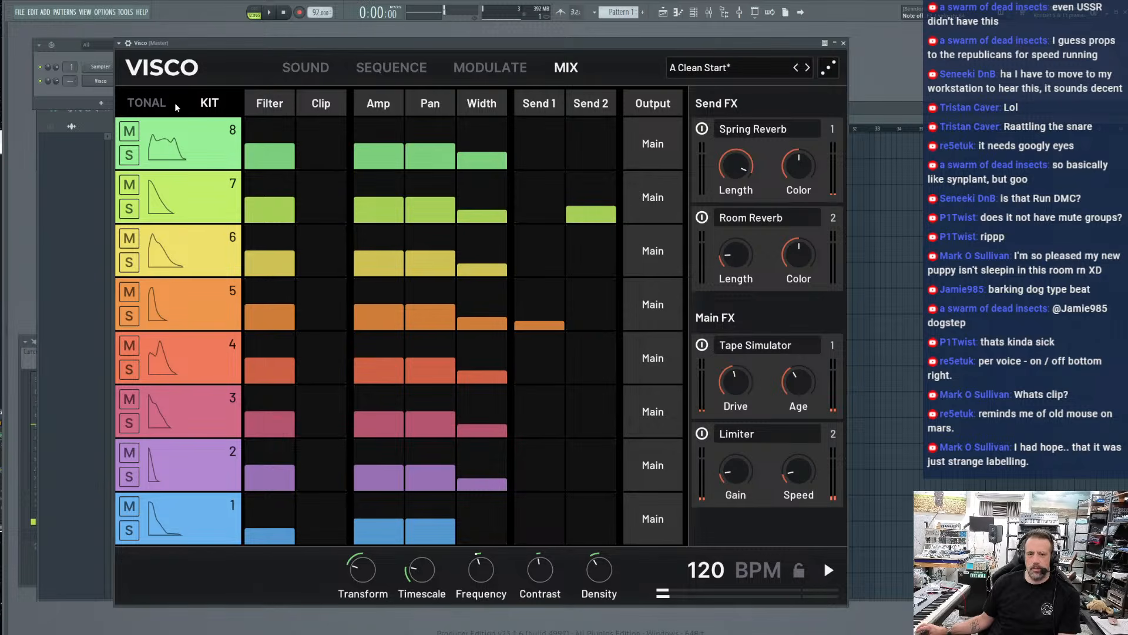
Show the tonal settings beside the step sequence and start playback of the beat
left_click(154, 104)
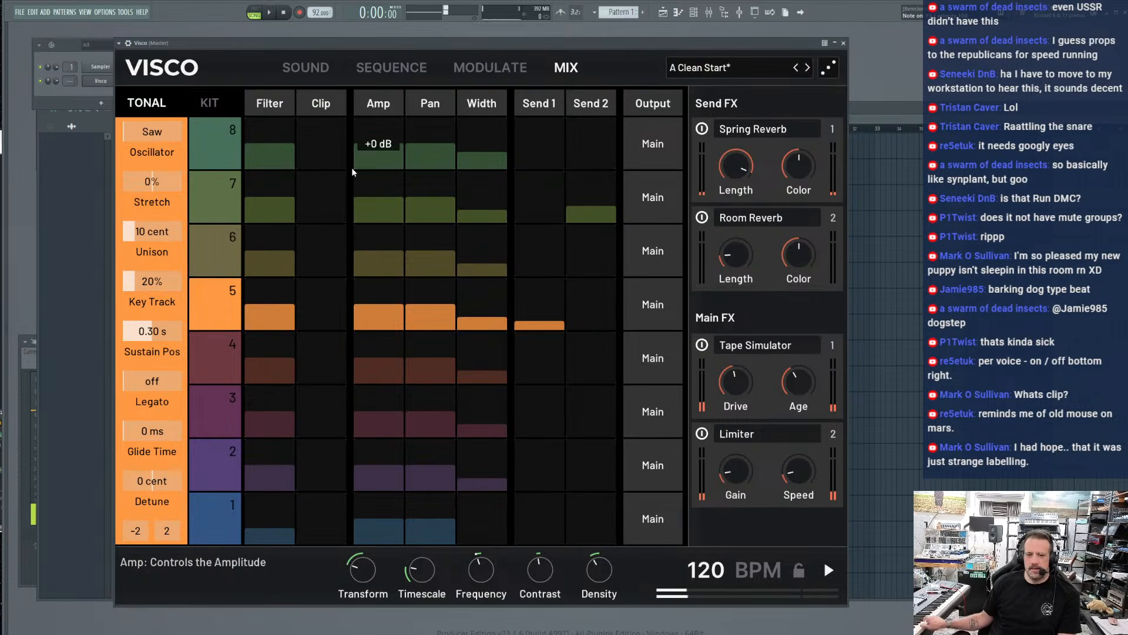
left_click(390, 69)
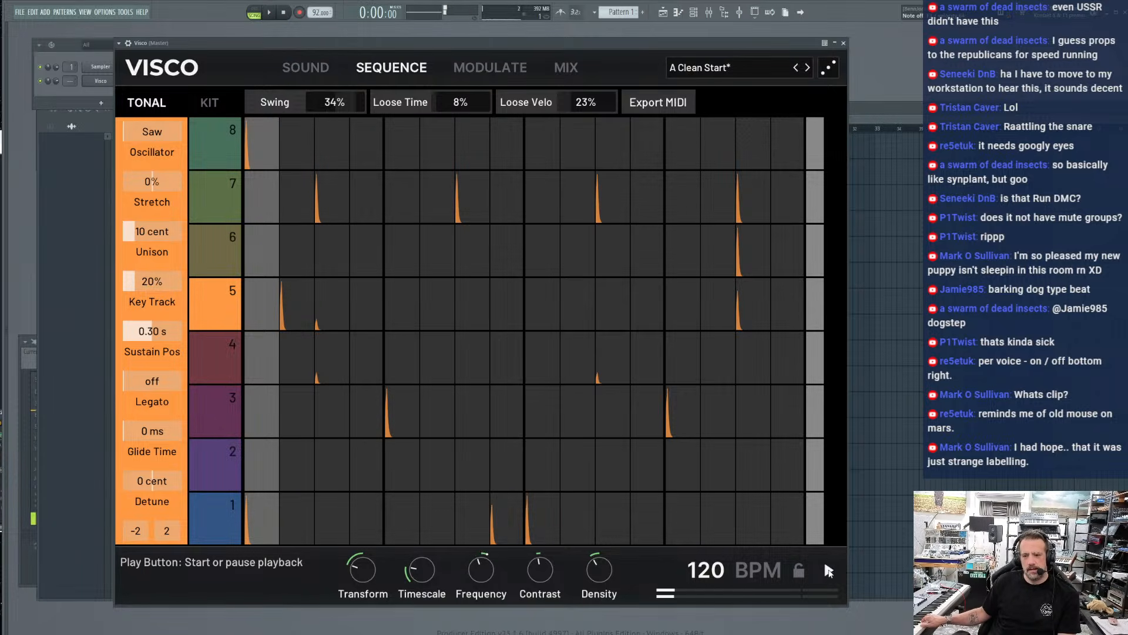
left_click(826, 565)
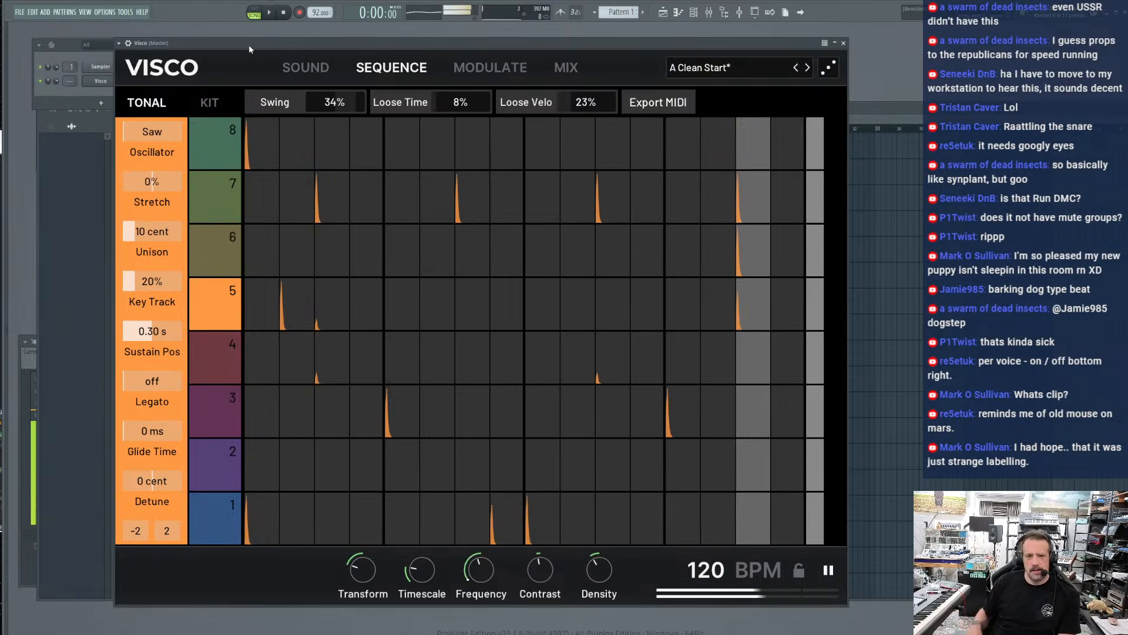
Adjust the Spring Reverb's Length in the mixer and pull track 5's Send 1 down to -inf dB
left_click(569, 67)
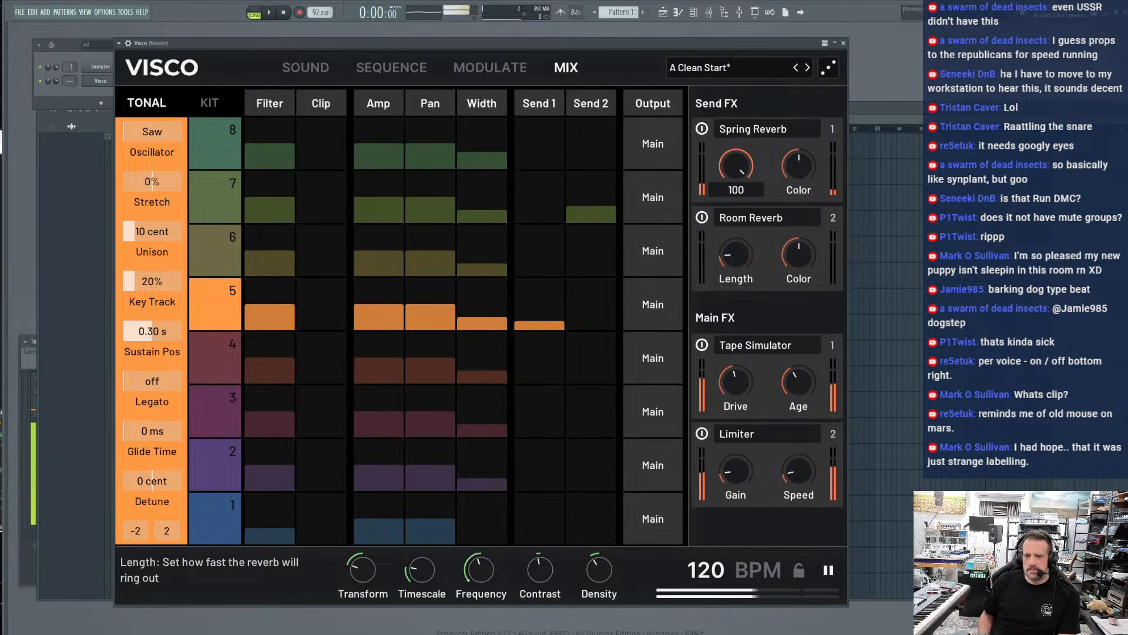
left_click_drag(736, 166, 735, 180)
left_click_drag(553, 322, 526, 376)
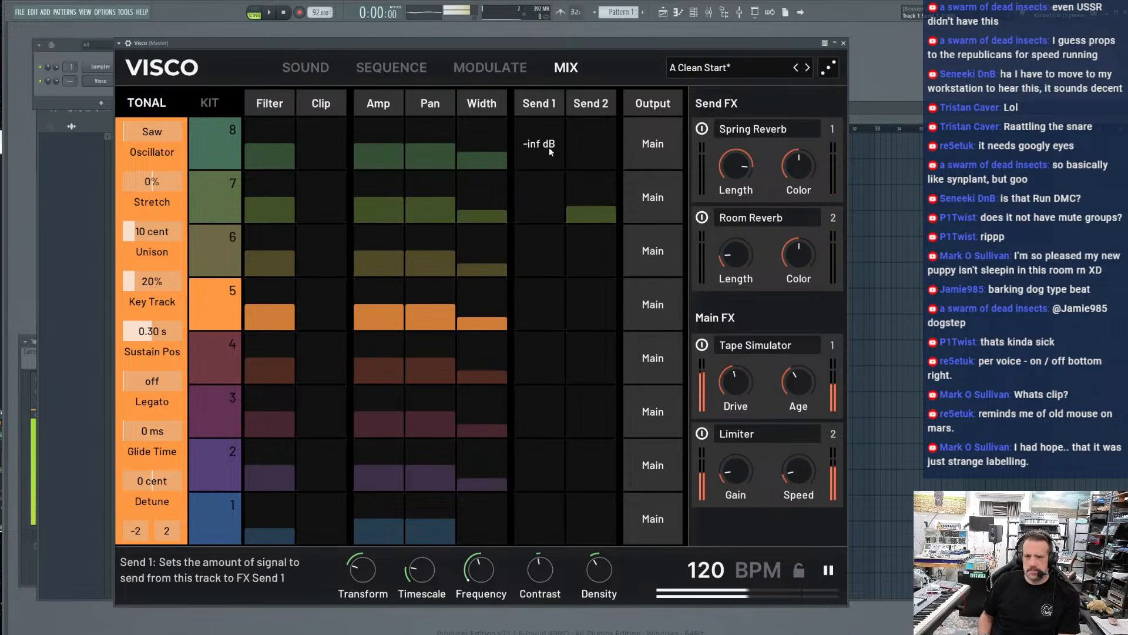
Lower the global Contrast and reset the Global Frequency and Global Contrast modulation amounts to their centre
left_click_drag(540, 569, 539, 587)
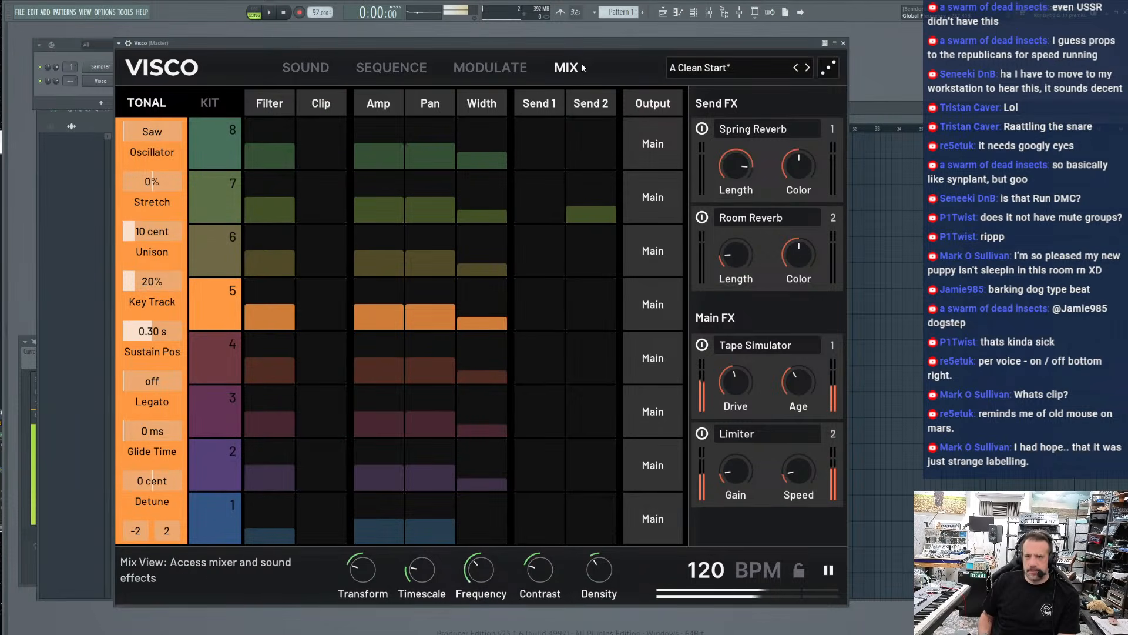
left_click(514, 69)
double_click(630, 153)
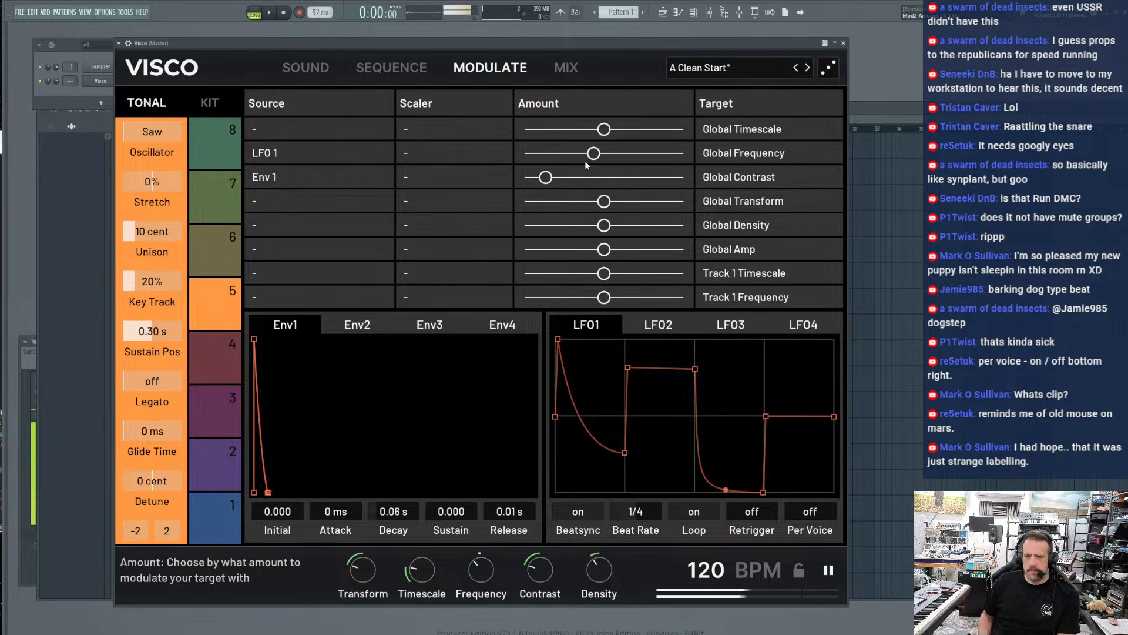
double_click(549, 175)
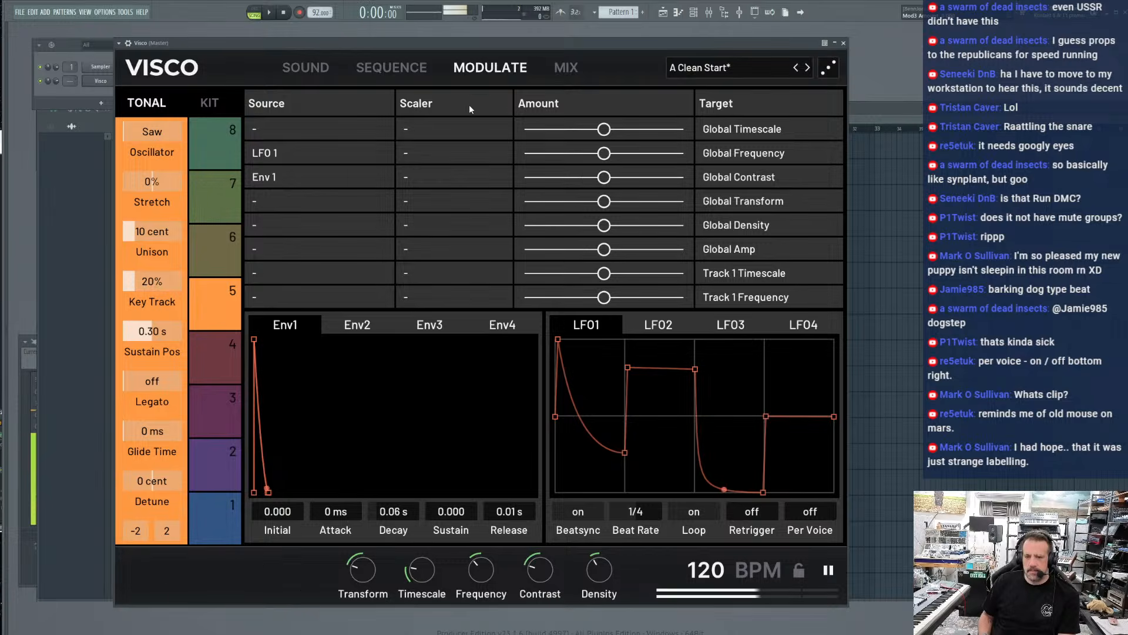
Attract track 5's Cowbell Tight blob upward and toward the middle of the blob editor with the magnet tool
left_click(424, 70)
left_click(325, 69)
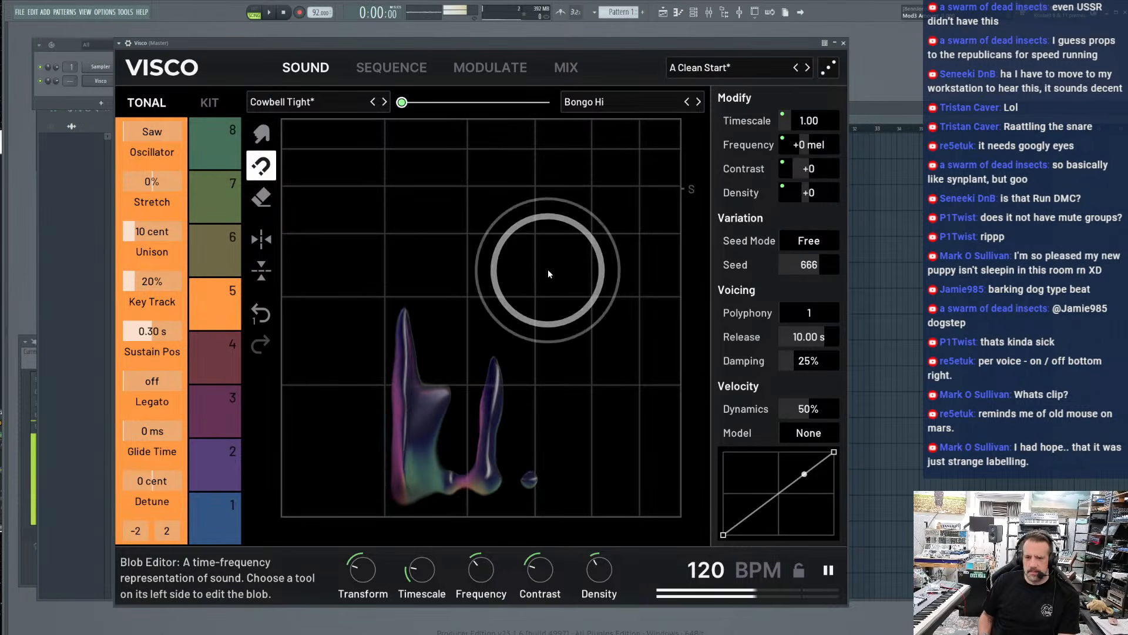
mouse_move(596, 236)
left_mouse_down()
mouse_move(597, 255)
mouse_move(584, 225)
mouse_move(599, 319)
mouse_move(592, 277)
mouse_move(597, 297)
left_mouse_up()
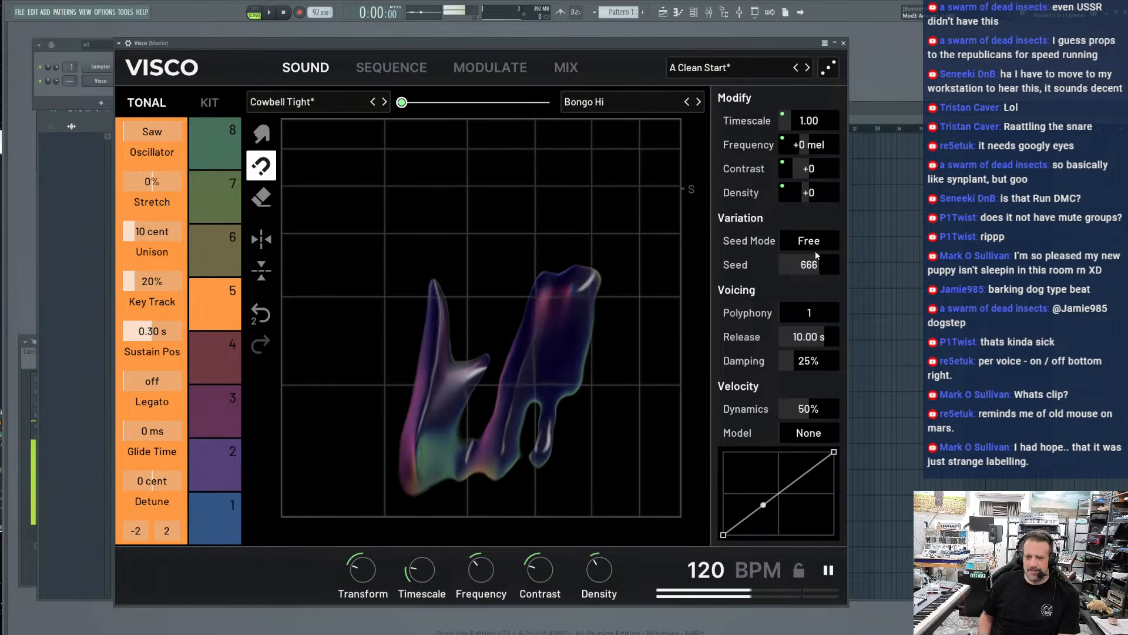
left_click_drag(550, 285, 536, 272)
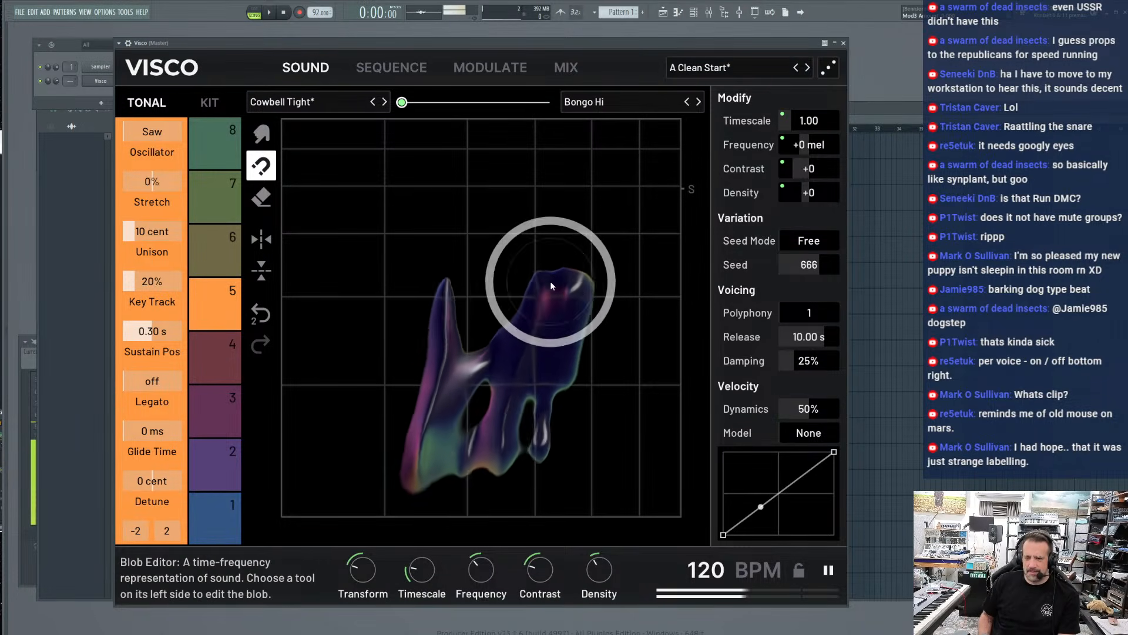
Set track 5's Release to 5.38 s and Damping to 31%, and fill out the blob's lower right part
left_click_drag(810, 315, 806, 319)
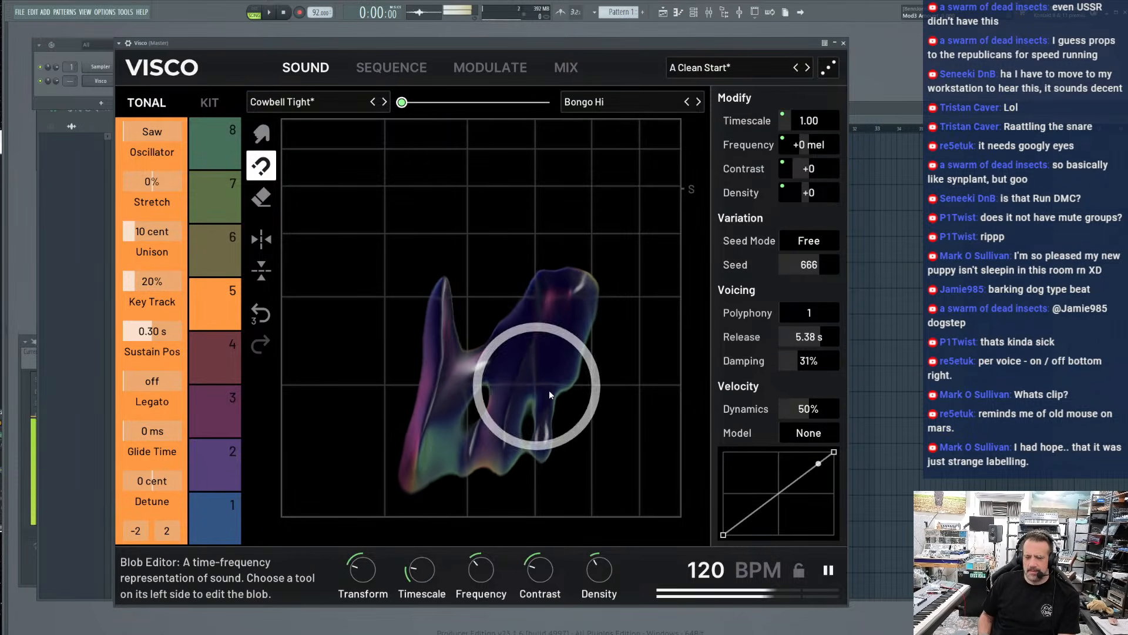
left_click(675, 442)
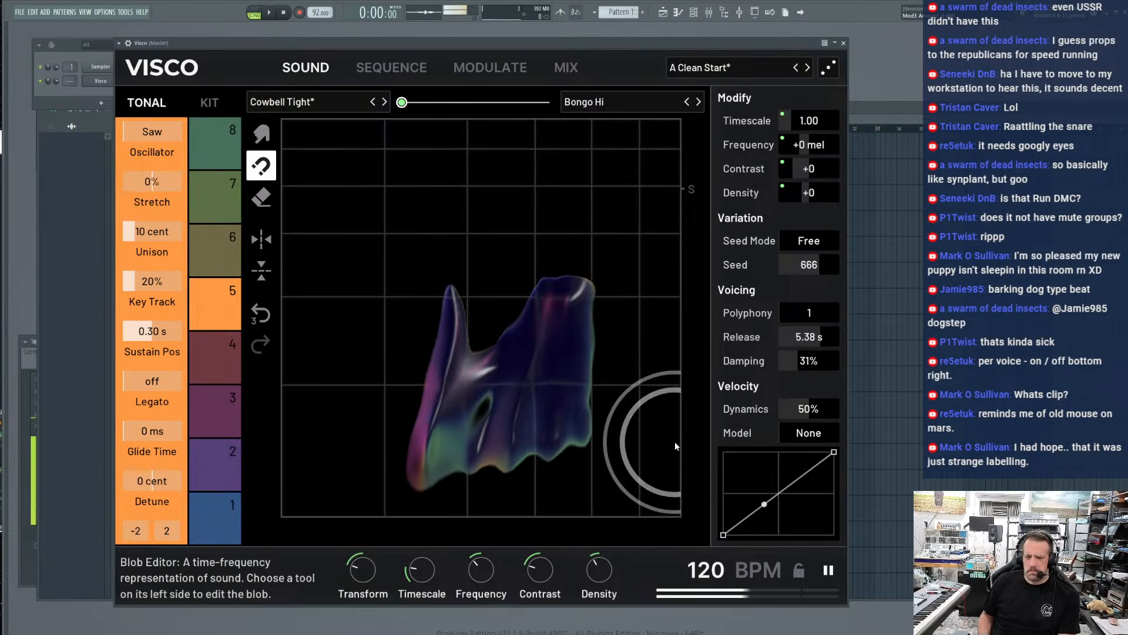
left_click(650, 445)
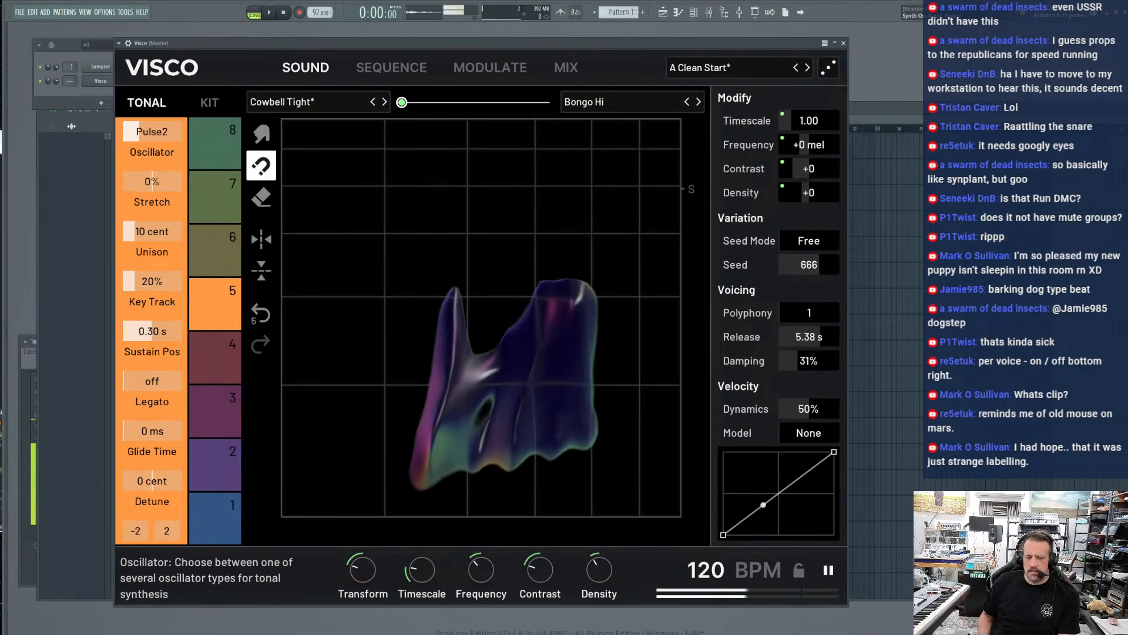
Try Legato with the Octaves oscillator, and set the sequence's Loose Time to 15% and Swing to 39%
left_click(151, 382)
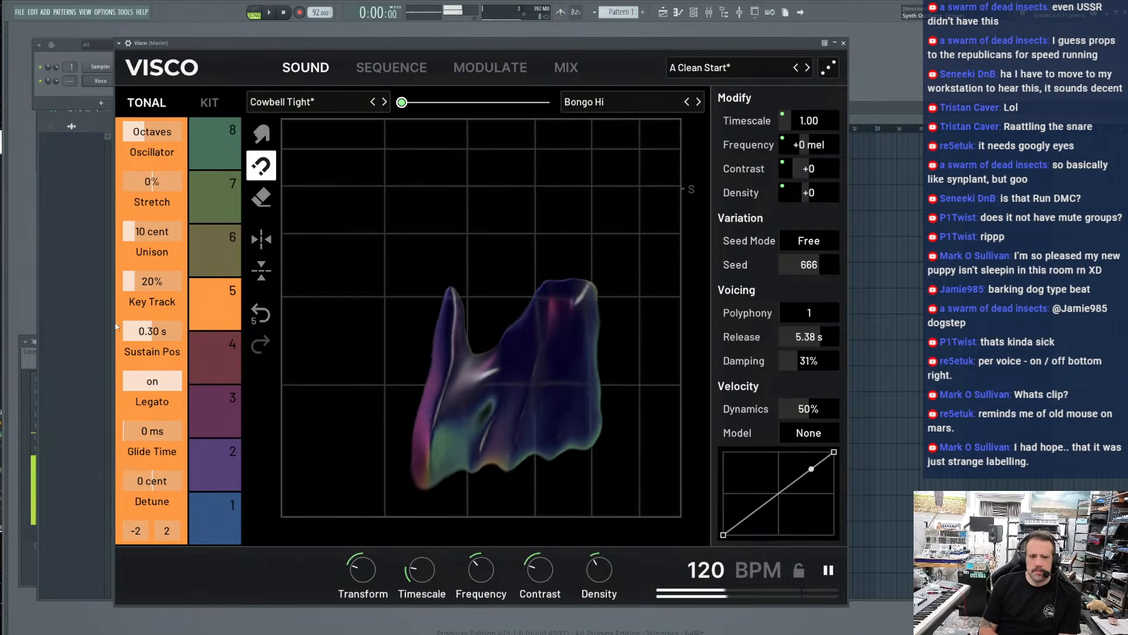
left_click(364, 66)
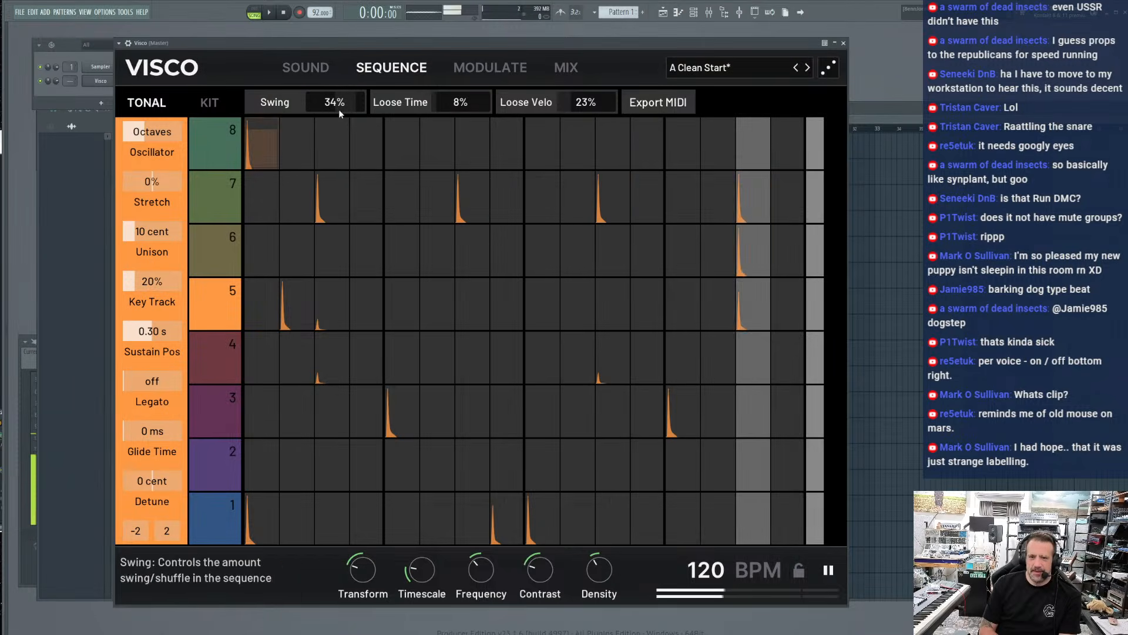
left_click_drag(460, 106, 459, 97)
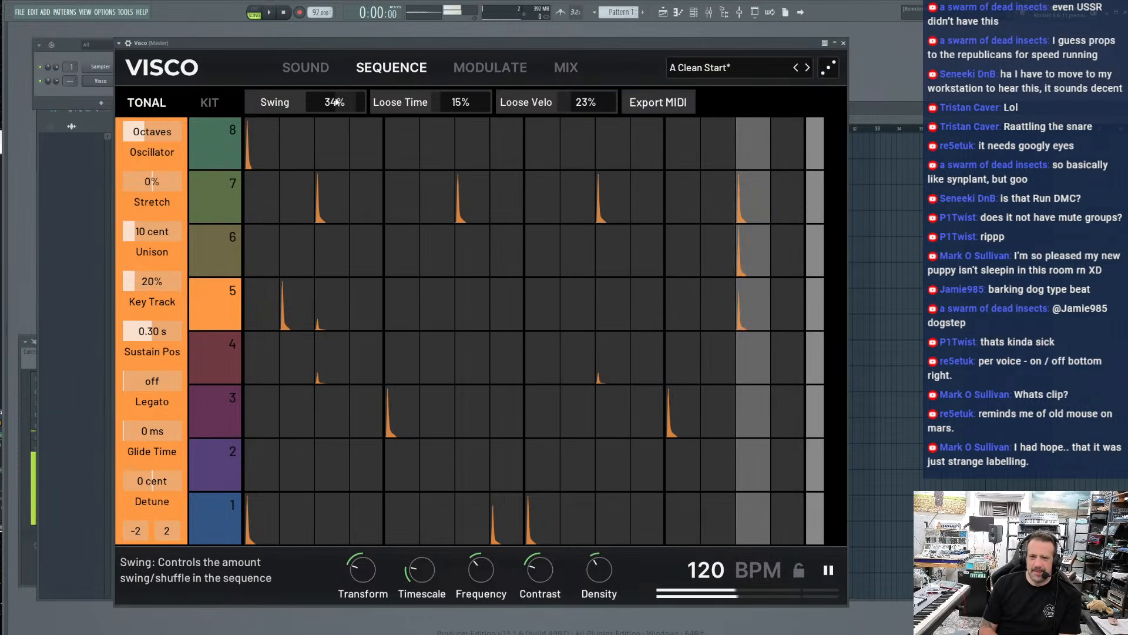
left_click_drag(335, 107, 335, 104)
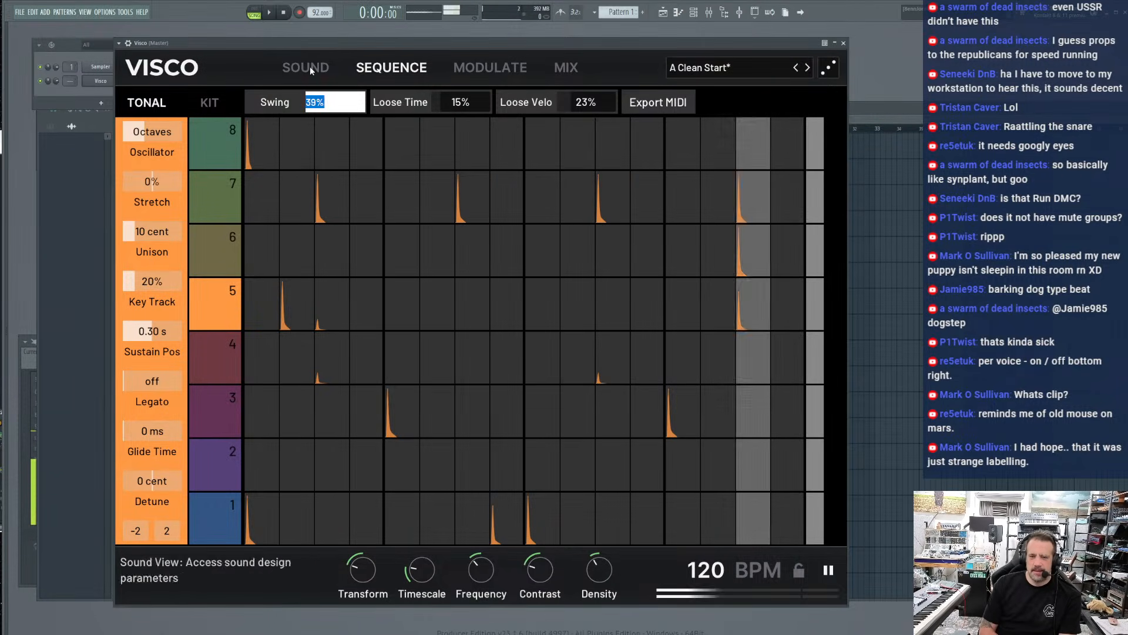
Move the plugin window aside, set Sustain Pos to 0.21 s, and return the Oscillator to Saw
left_click_drag(297, 47, 486, 60)
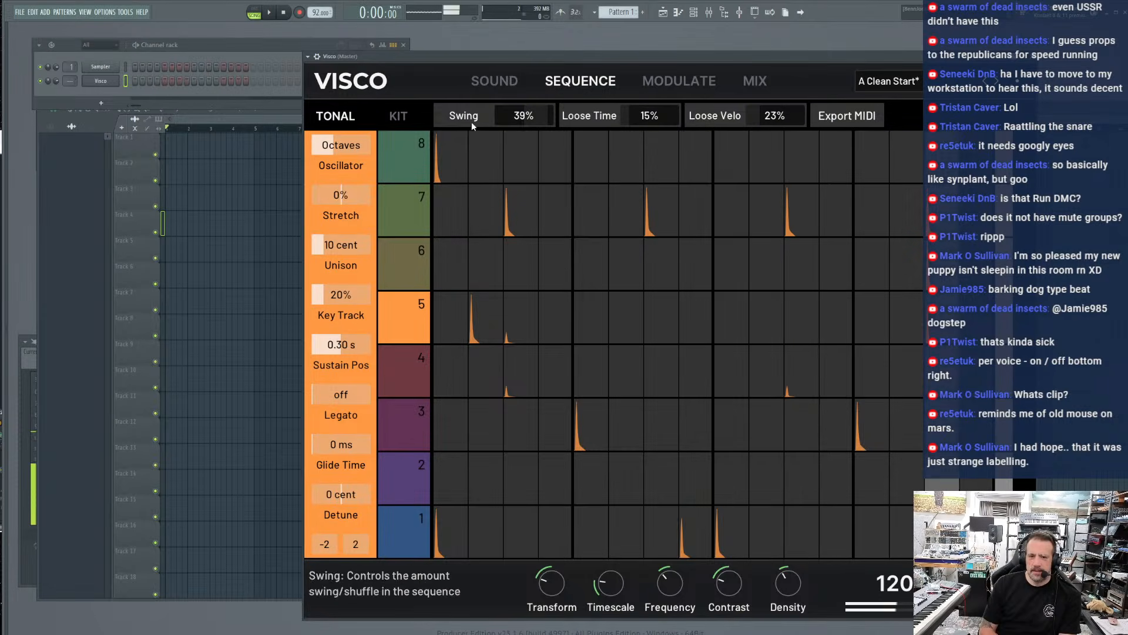
mouse_move(342, 345)
left_mouse_down()
mouse_move(342, 329)
mouse_move(345, 345)
mouse_move(332, 345)
left_mouse_up()
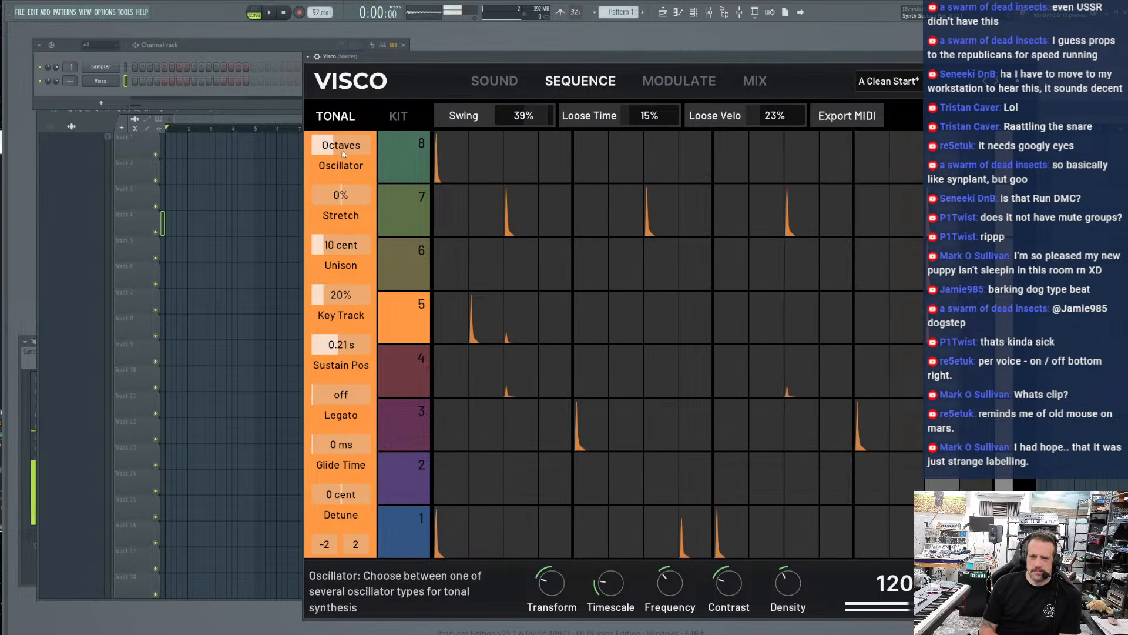
left_click_drag(338, 145, 326, 146)
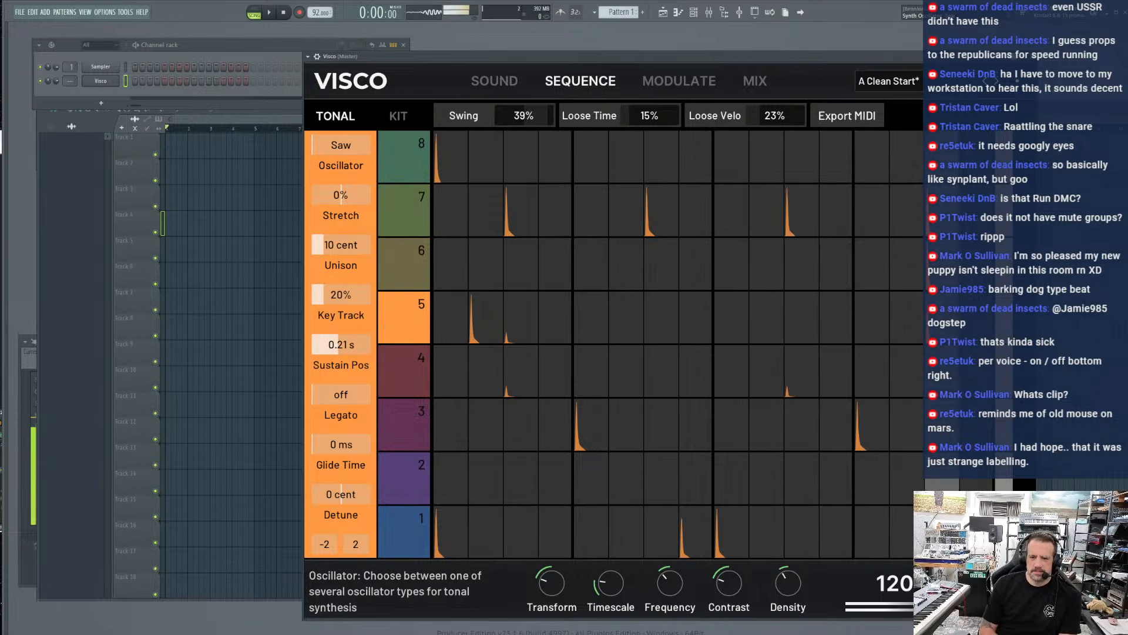
Move track 5's Transform fully toward Bongo Hi and load the 909 snare in place of Cowbell Tight
left_click(494, 80)
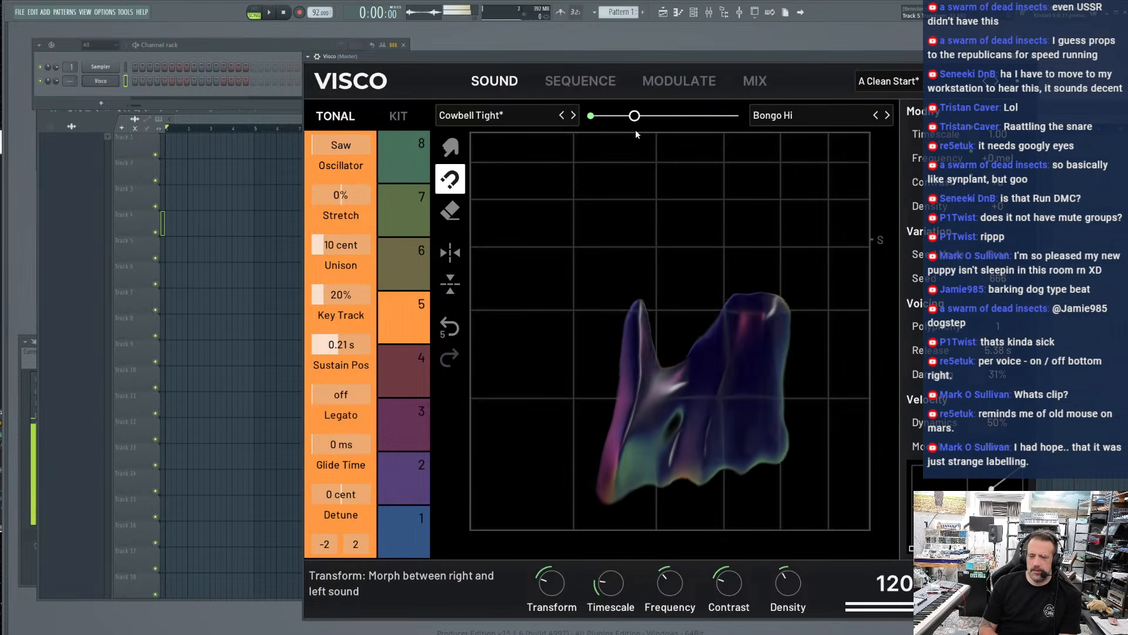
left_click_drag(635, 116, 738, 116)
left_click(523, 117)
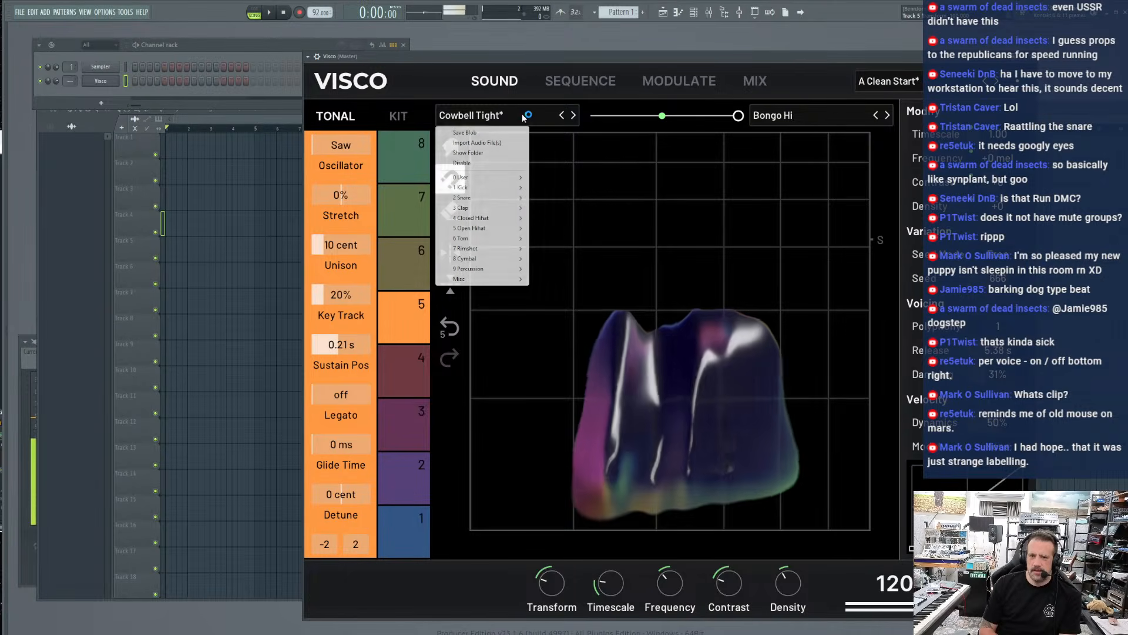
mouse_move(505, 197)
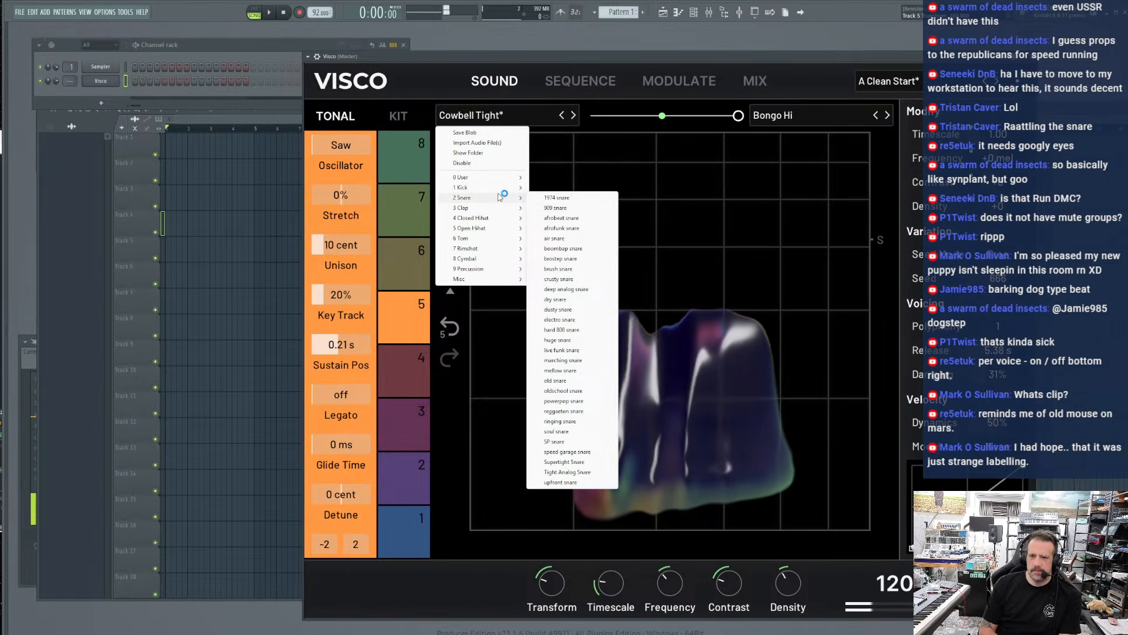
left_click(567, 208)
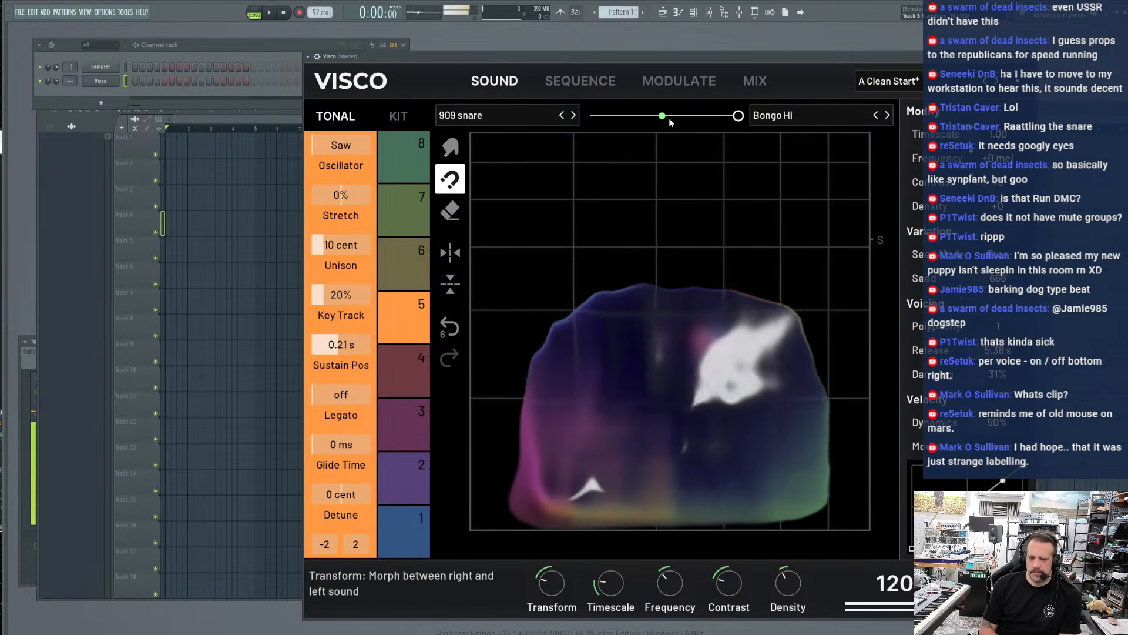
Stretch track 5's snare blob outward on both sides with the magnet tool
mouse_move(738, 282)
left_mouse_down()
mouse_move(728, 176)
mouse_move(775, 383)
mouse_move(856, 307)
left_mouse_up()
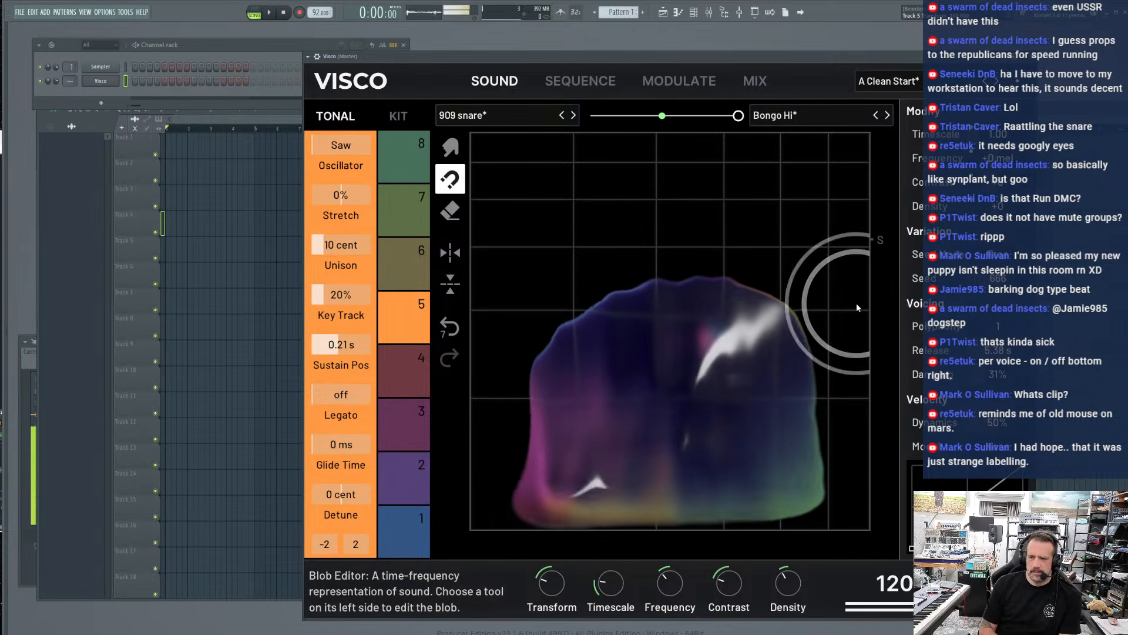
left_click_drag(734, 455, 851, 478)
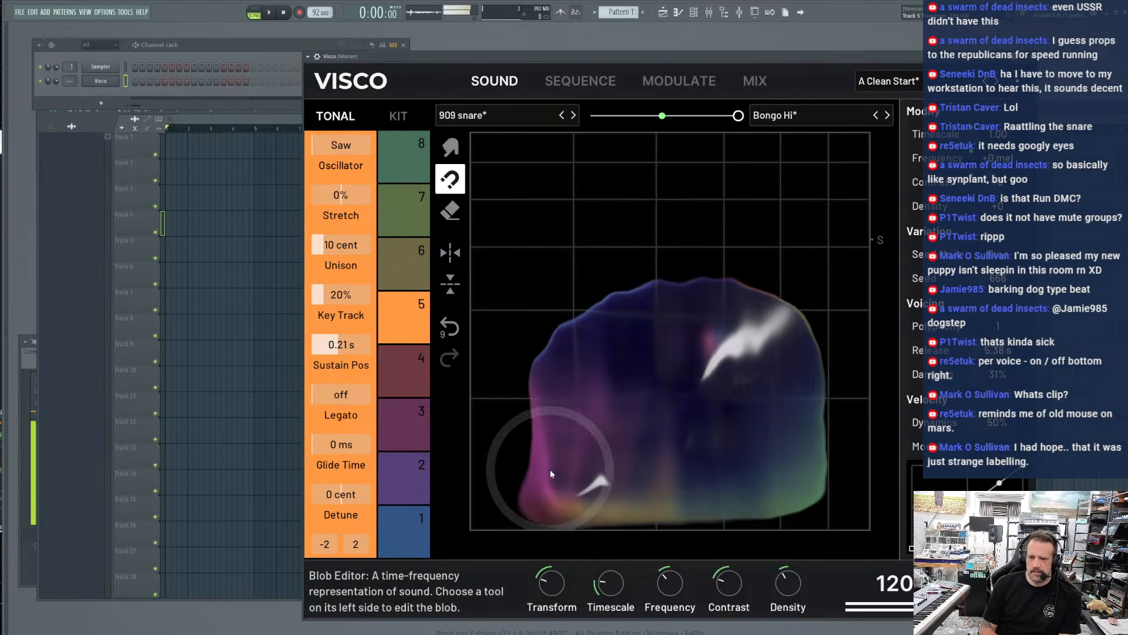
left_click_drag(567, 471, 461, 470)
Switch to the smear tool and push track 5's snare blob upward and to the right
left_click(450, 147)
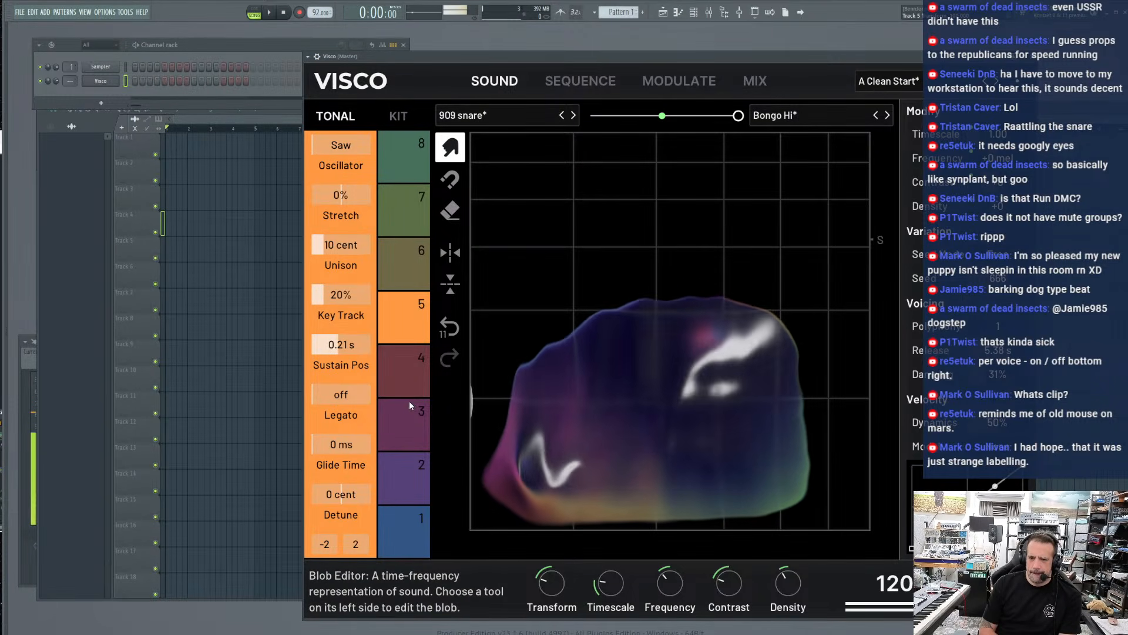
left_click_drag(409, 400, 409, 401)
mouse_move(669, 379)
left_mouse_down()
mouse_move(700, 265)
mouse_move(782, 163)
left_mouse_up()
left_click_drag(708, 439, 855, 438)
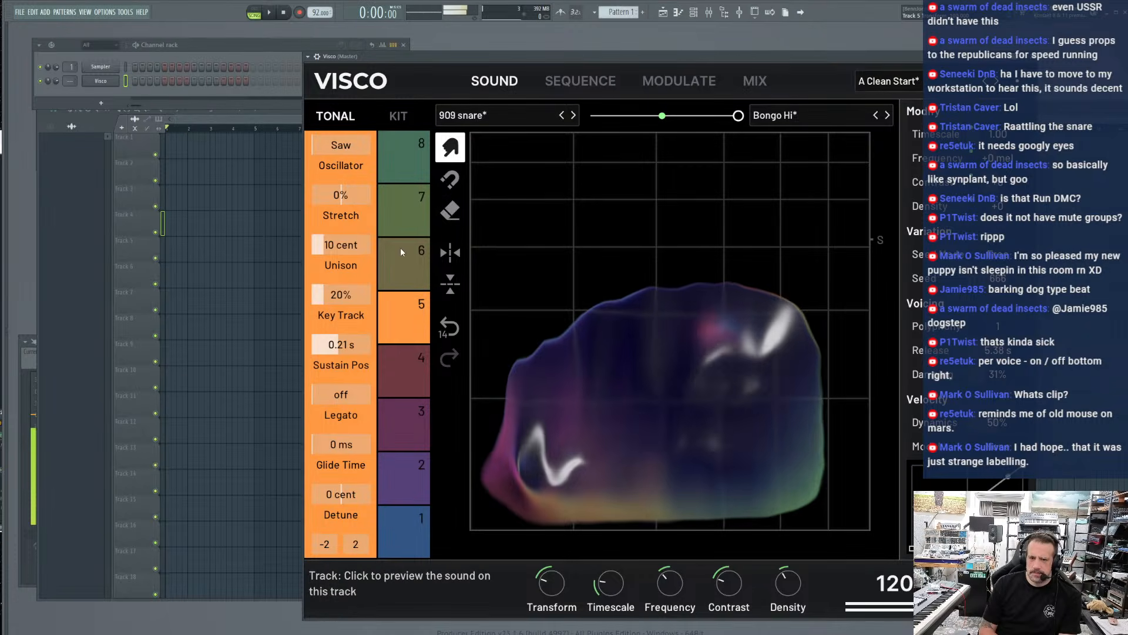
Smear track 1's kick blob outward from its low tail and its upper left edge
left_click(420, 543)
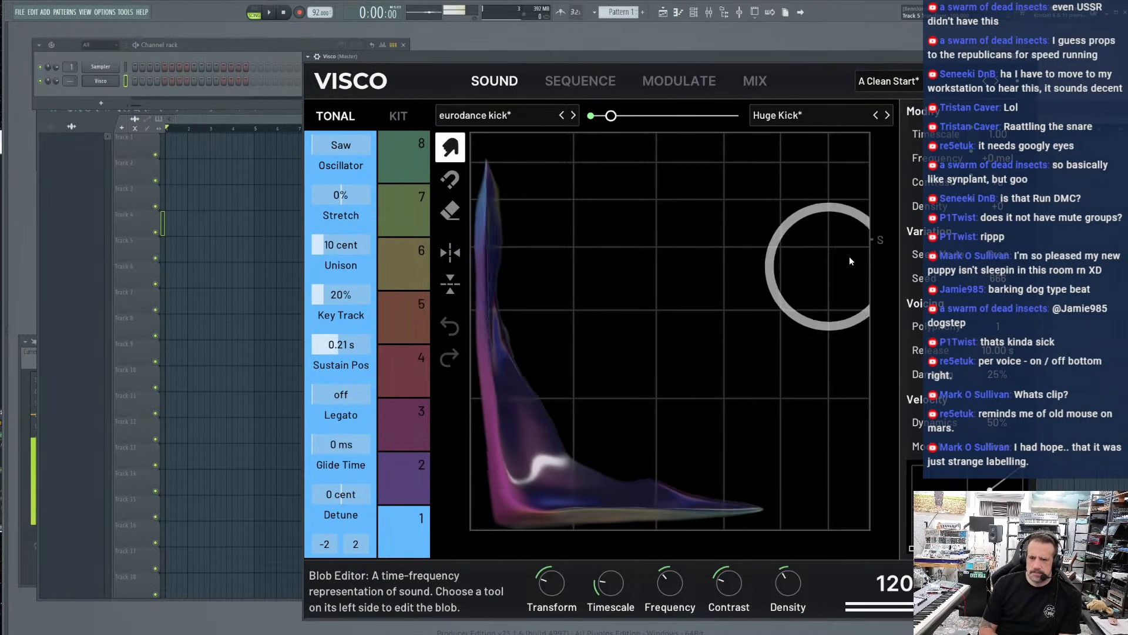
mouse_move(694, 488)
left_mouse_down()
mouse_move(794, 435)
mouse_move(806, 279)
left_mouse_up()
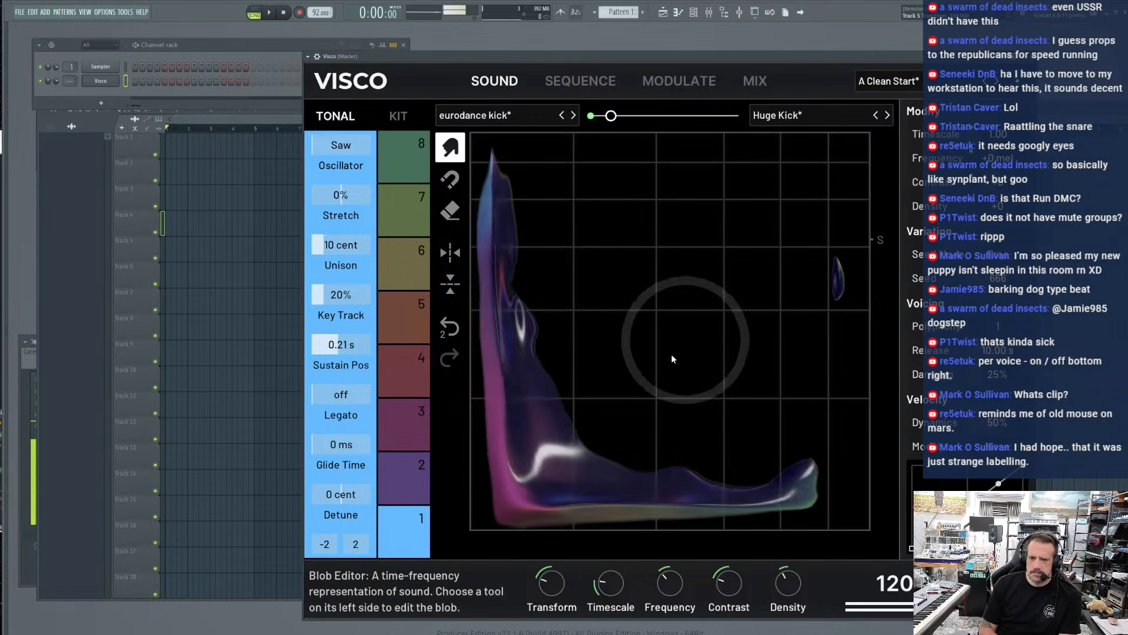
left_click_drag(523, 300, 695, 236)
Smear track 8's Clong blob wider and try its Transform toward the dog bark sound
left_click(383, 146)
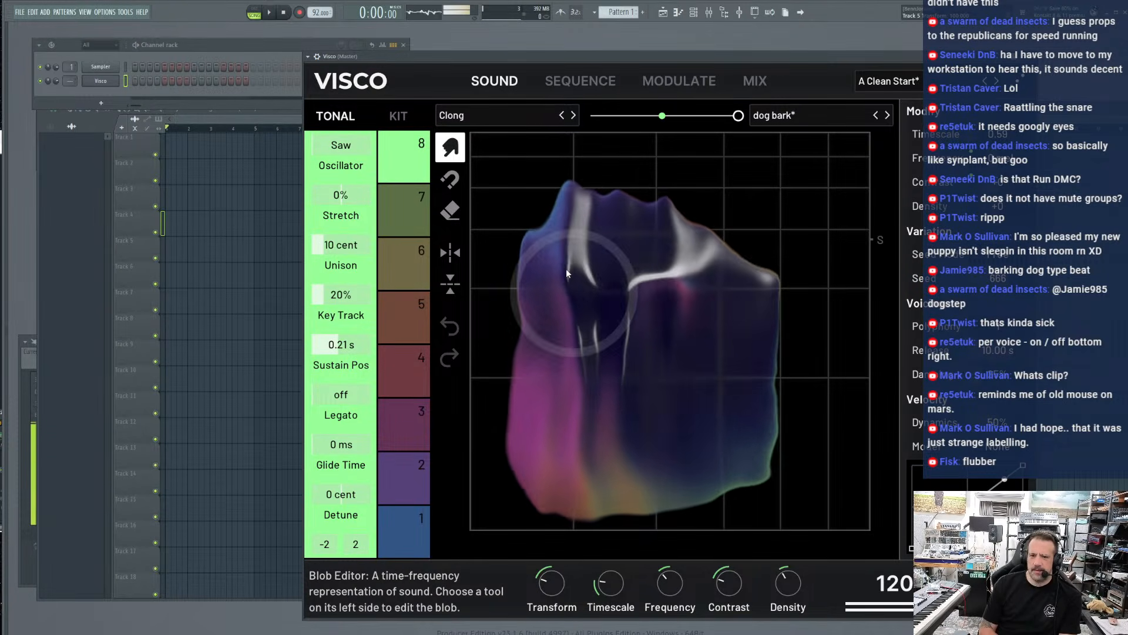
mouse_move(625, 323)
left_mouse_down()
mouse_move(710, 551)
mouse_move(682, 390)
mouse_move(658, 336)
mouse_move(830, 253)
mouse_move(601, 390)
mouse_move(700, 252)
mouse_move(619, 381)
left_mouse_up()
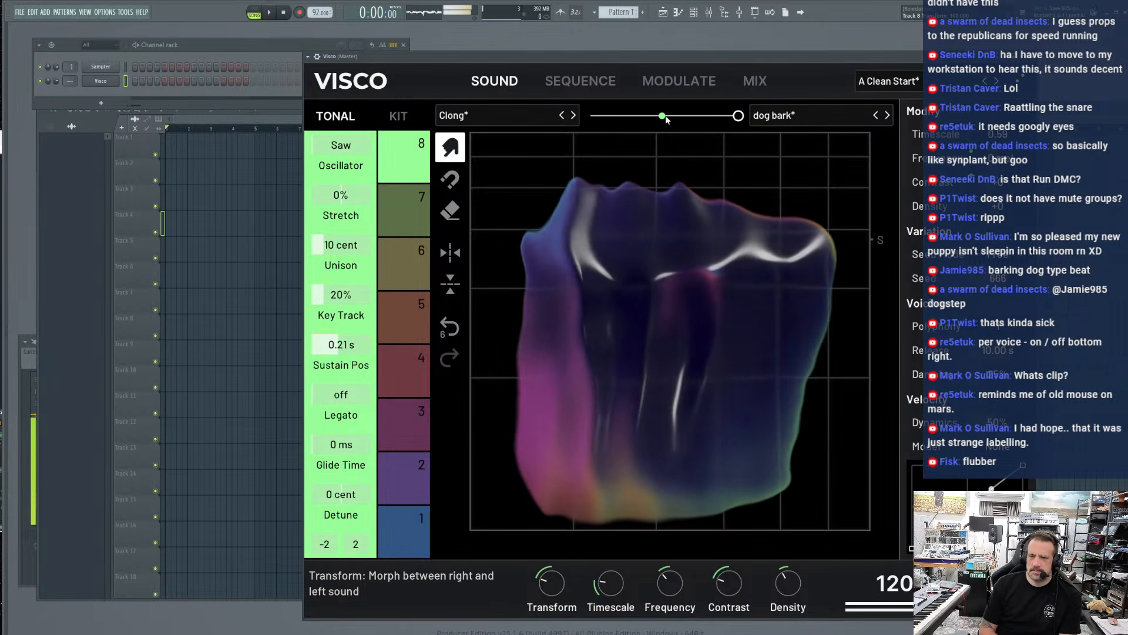
left_click_drag(658, 116, 845, 127)
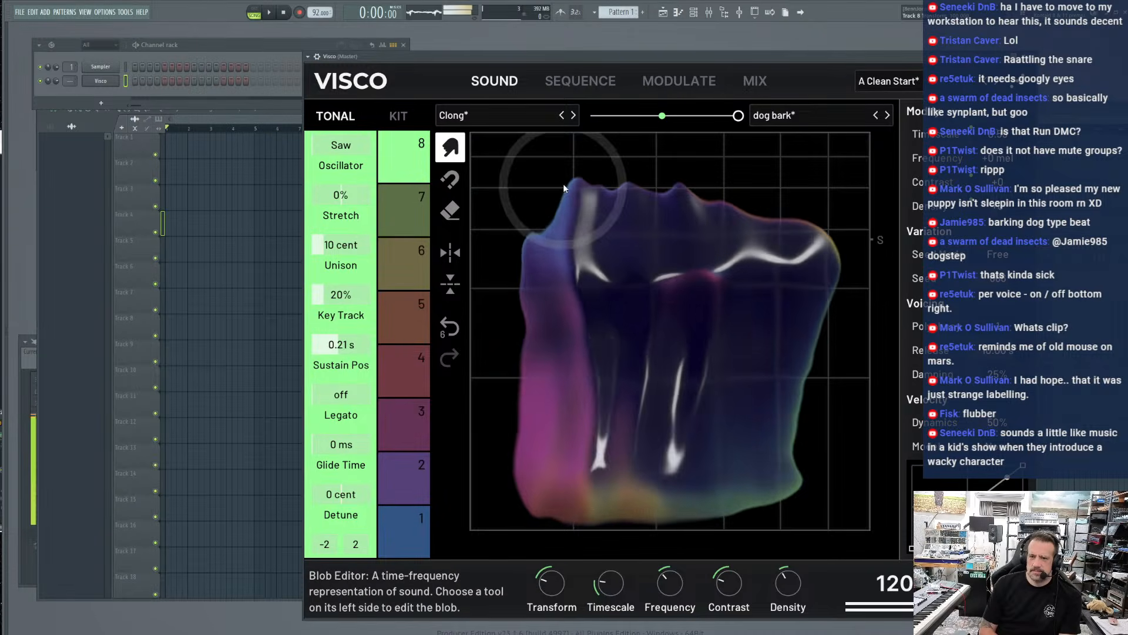
Smear track 8's blob downward with several strokes through its middle and right side, and adjust the track's Timescale
left_click_drag(758, 352, 746, 488)
mouse_move(729, 329)
left_mouse_down()
mouse_move(703, 379)
mouse_move(694, 458)
left_mouse_up()
left_click_drag(680, 353, 671, 453)
left_click_drag(764, 335, 762, 411)
left_click_drag(680, 377, 673, 494)
left_click_drag(670, 583, 670, 583)
left_click_drag(993, 134, 1022, 134)
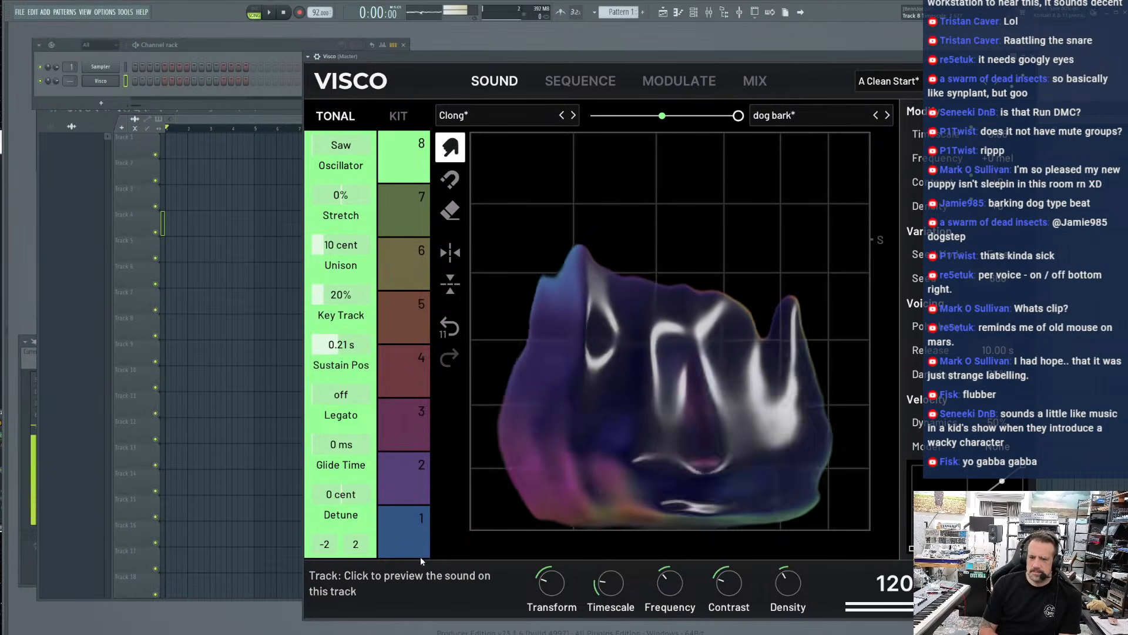
Smear track 1's eurodance kick blob upward and to the right with several long strokes from its lower corner
left_click(404, 529)
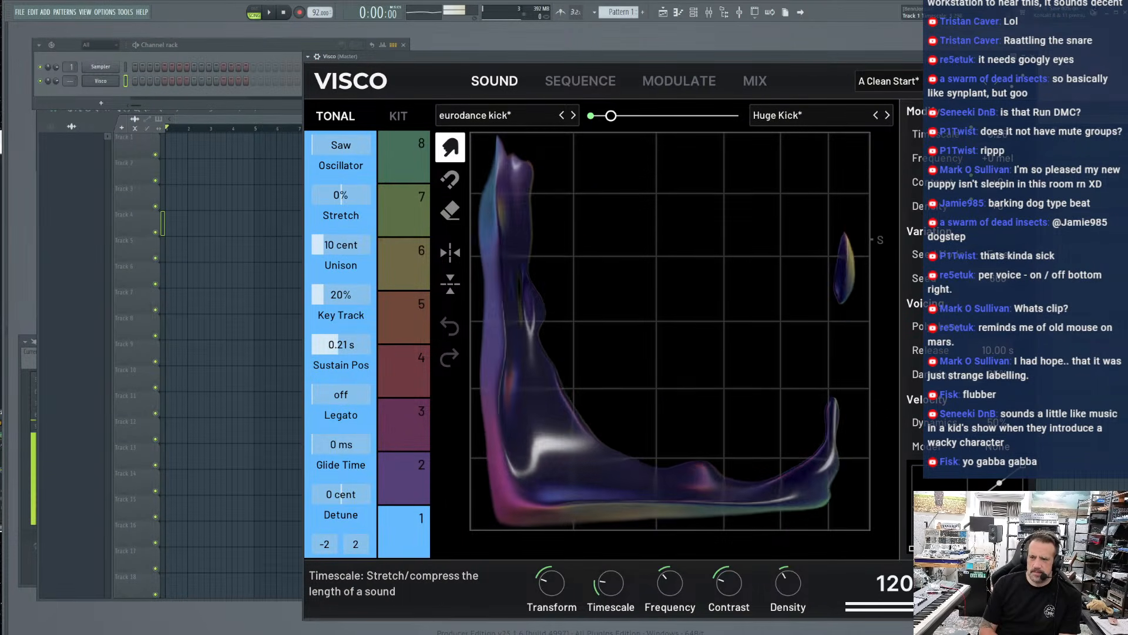
mouse_move(568, 434)
left_mouse_down()
mouse_move(604, 433)
mouse_move(963, 240)
left_mouse_up()
mouse_move(564, 422)
left_mouse_down()
mouse_move(787, 256)
mouse_move(763, 252)
left_mouse_up()
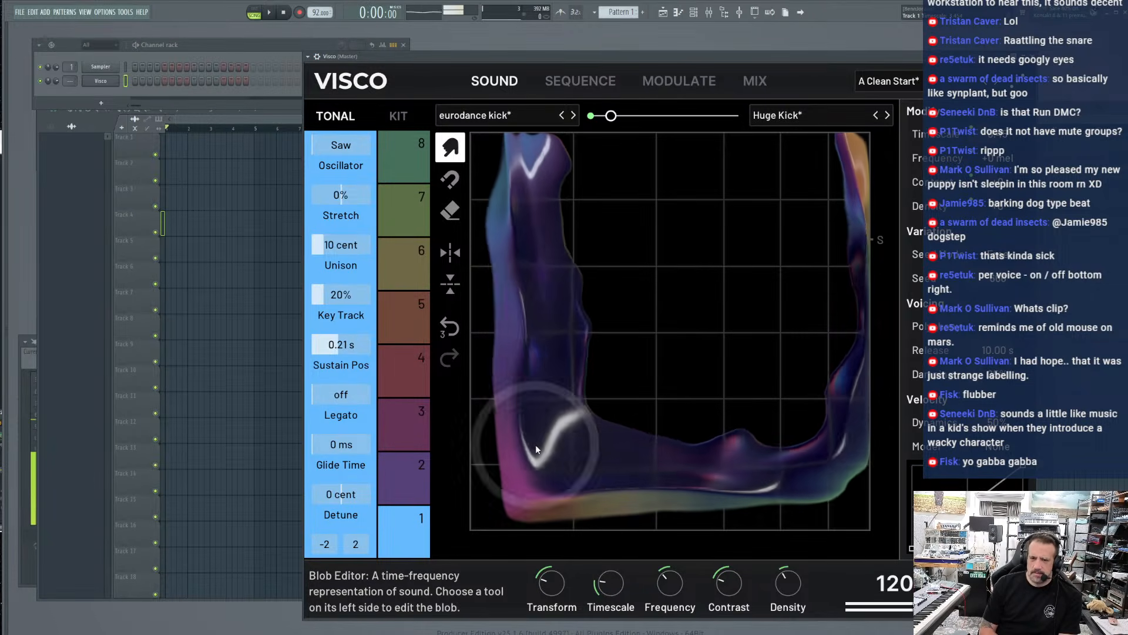
left_click_drag(536, 447, 694, 314)
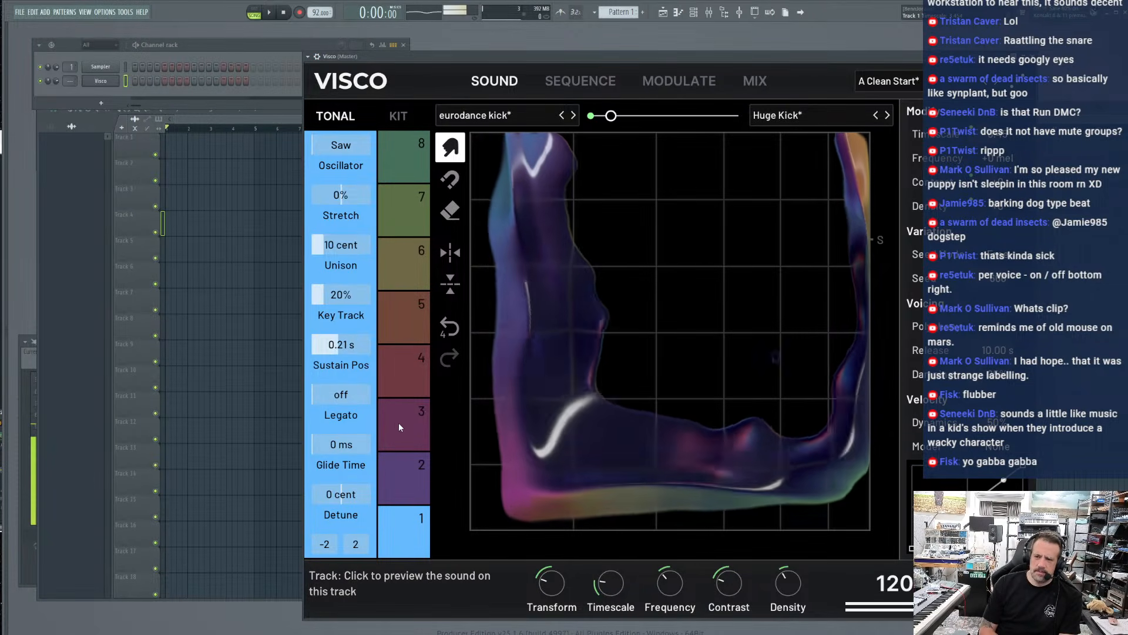
Adjust track 3's Frequency and reshape its snare blob into a low, tapering form
left_click(398, 422)
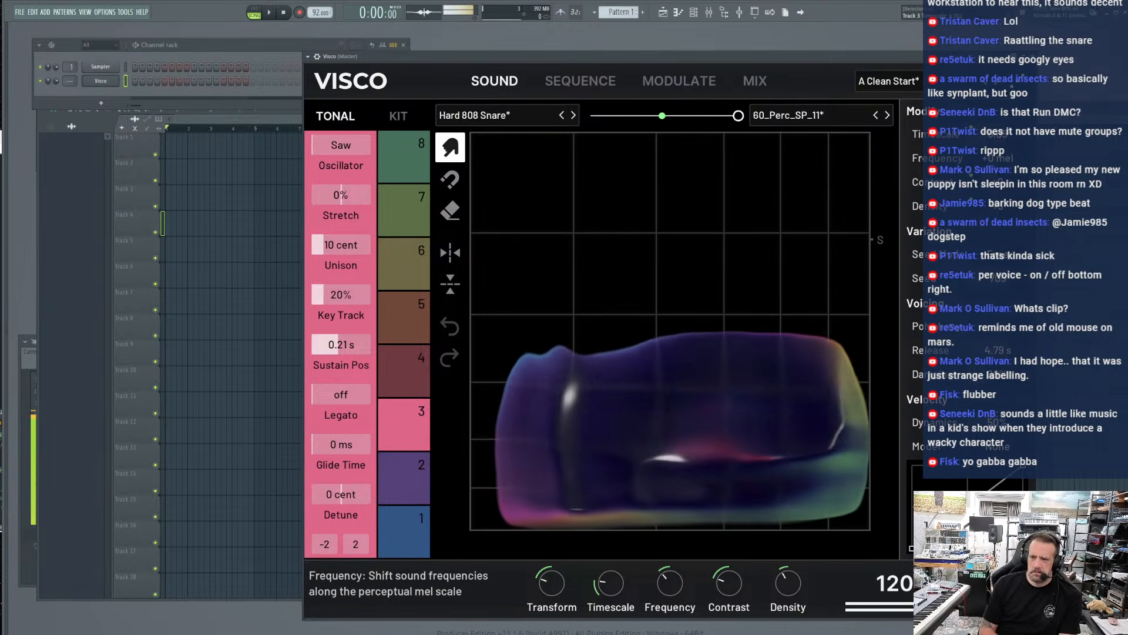
left_click_drag(998, 159, 986, 158)
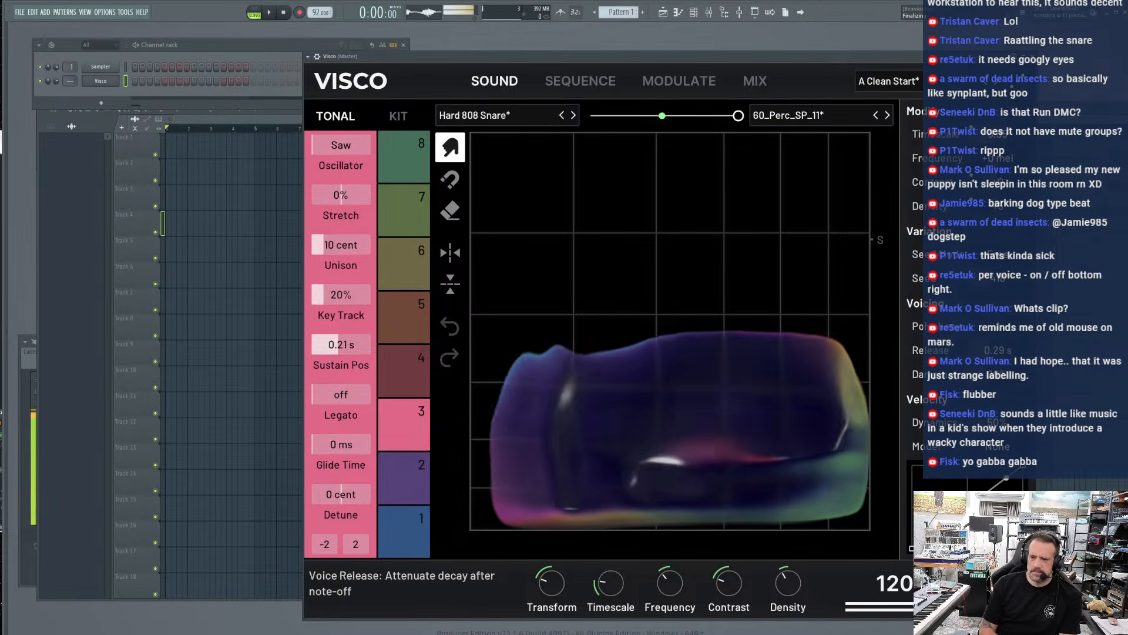
left_click_drag(681, 602, 678, 567)
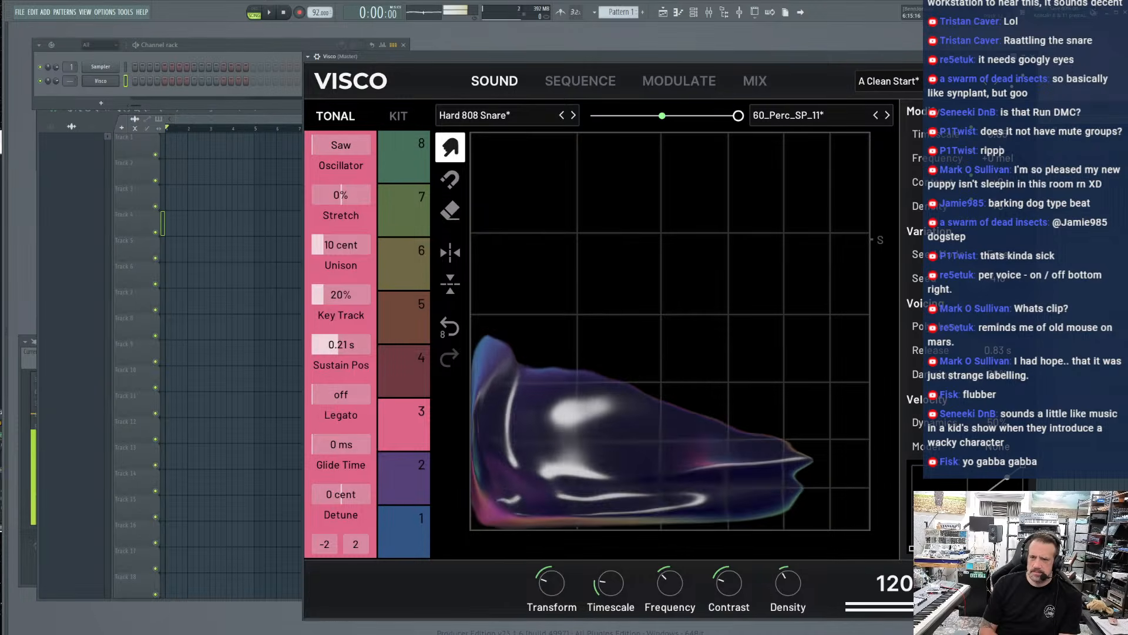
Check the sequence, and morph track 3's Transform fully back to Hard 808 Snare
left_click(598, 86)
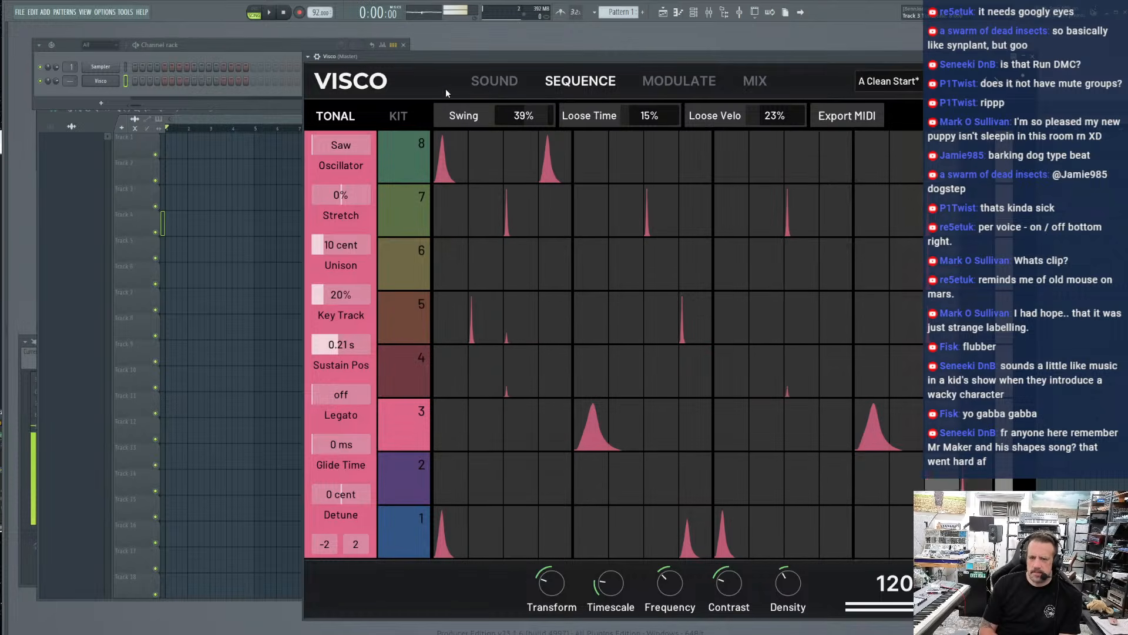
left_click(496, 84)
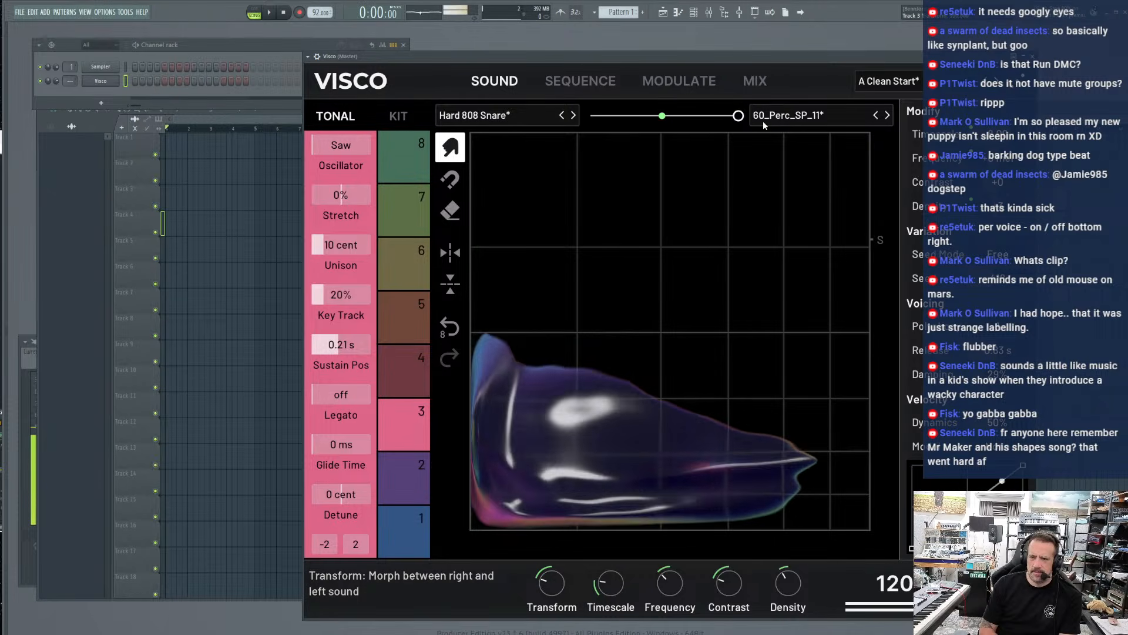
left_click_drag(739, 115, 629, 115)
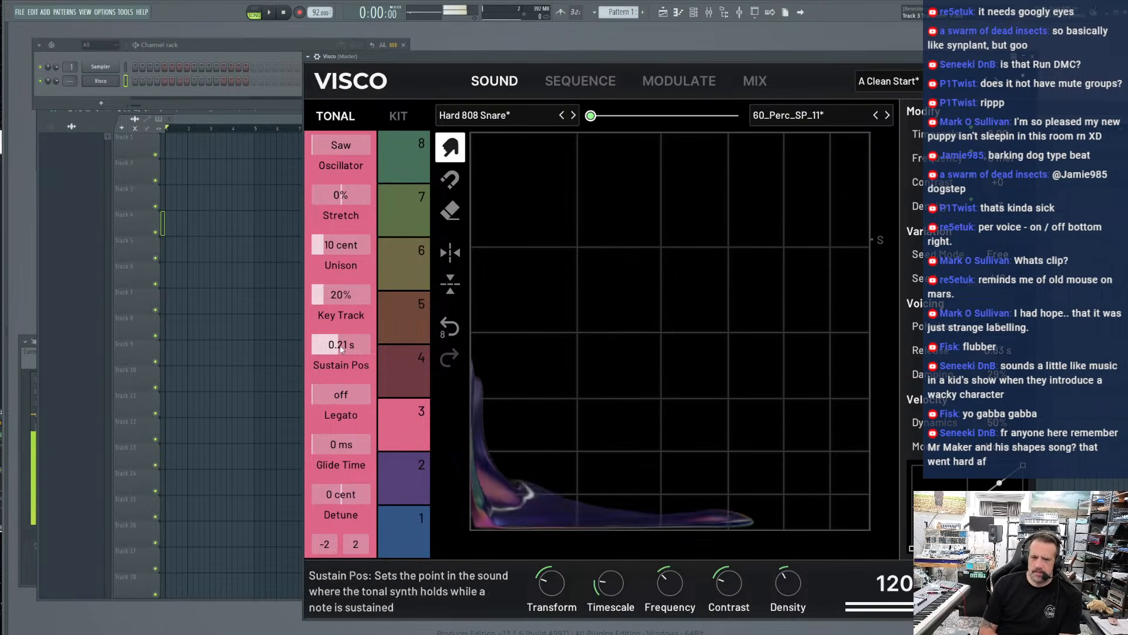
Smear track 6's Techno Tom blob down and inward, and set its velocity Dynamics to 64%
left_click(404, 374)
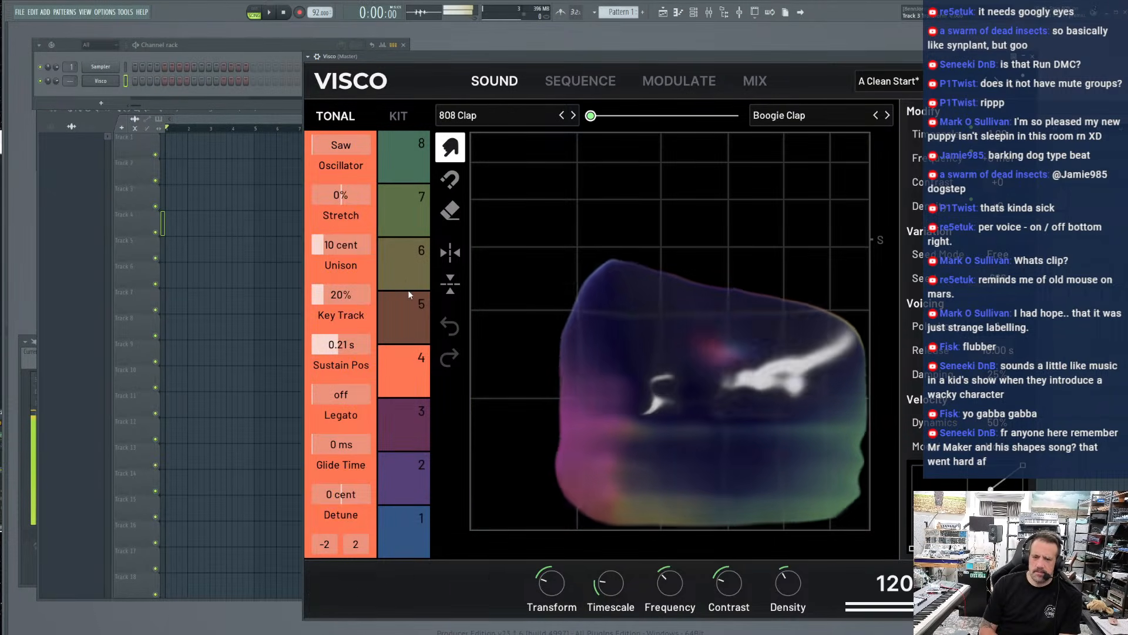
left_click(405, 224)
left_click(405, 274)
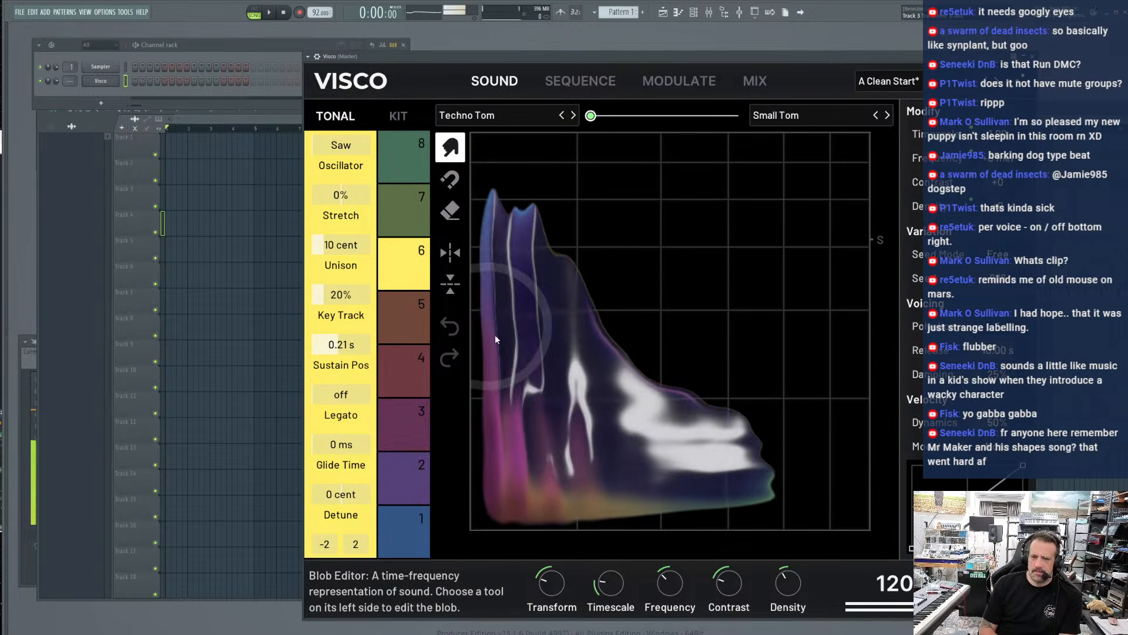
mouse_move(598, 210)
left_mouse_down()
mouse_move(544, 481)
mouse_move(545, 214)
left_mouse_up()
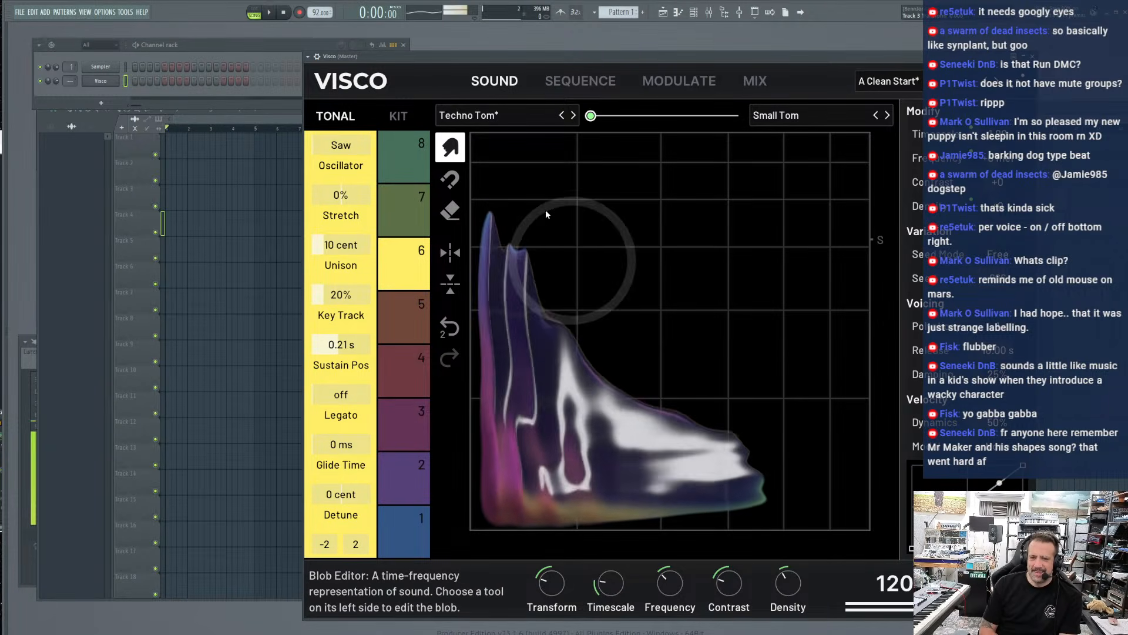
left_click(398, 116)
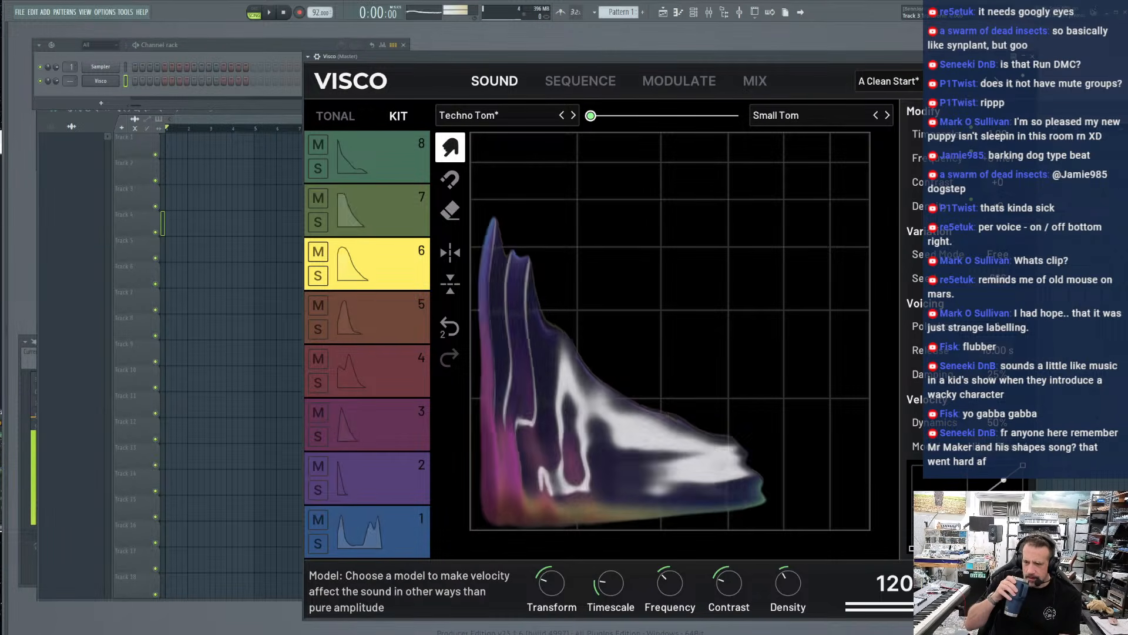
left_click_drag(997, 422, 997, 418)
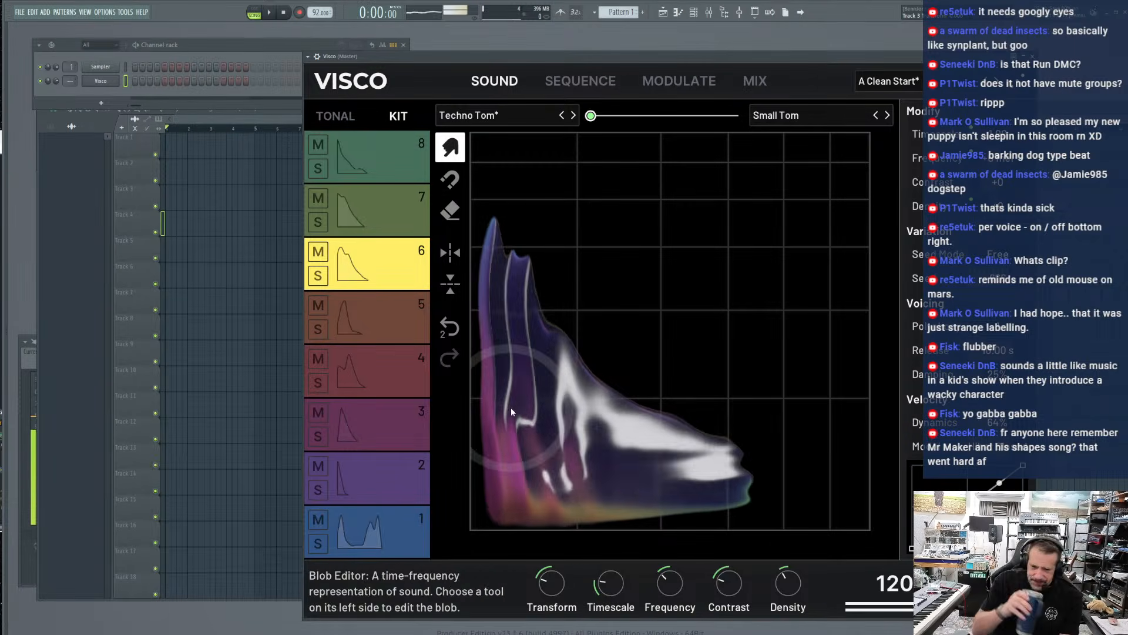
Set track 1's Timescale to 8.00 and thin out its kick blob with smear strokes
left_click(414, 519)
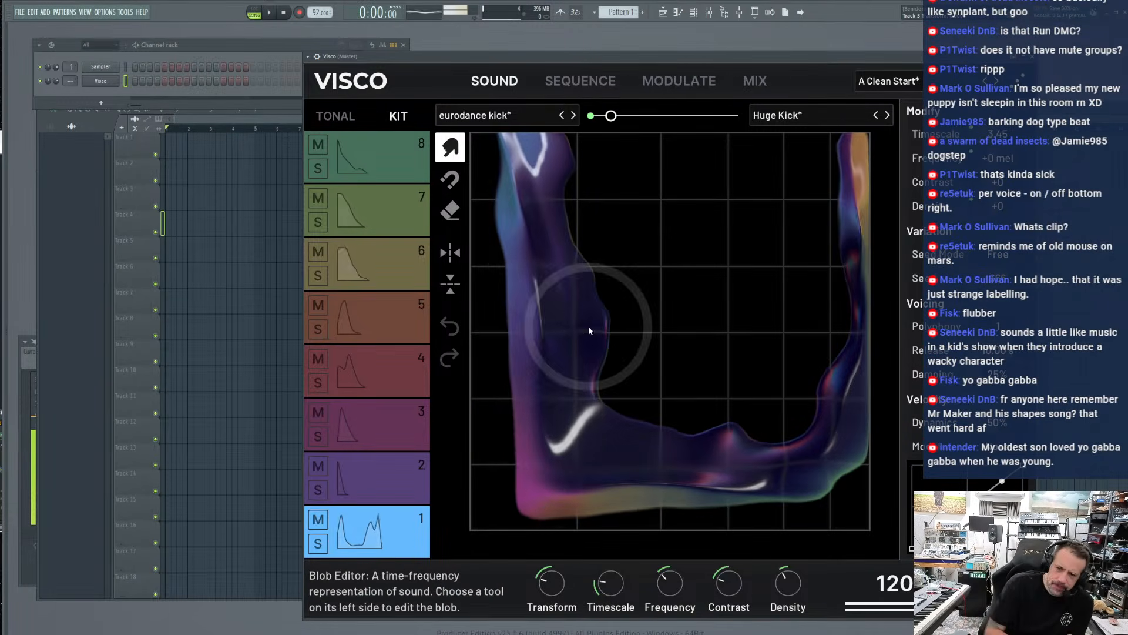
left_click_drag(997, 134, 997, 88)
left_click(746, 312)
left_click(775, 312)
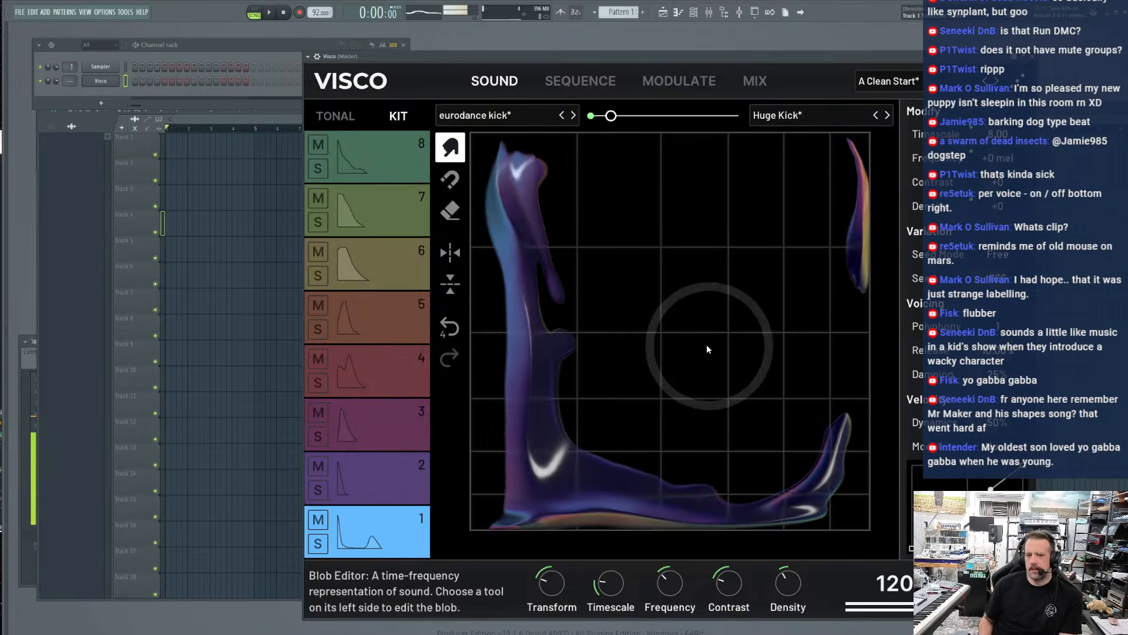
left_click(742, 376)
Replace track 1's eurodance kick with the raw kick sound
left_click(507, 116)
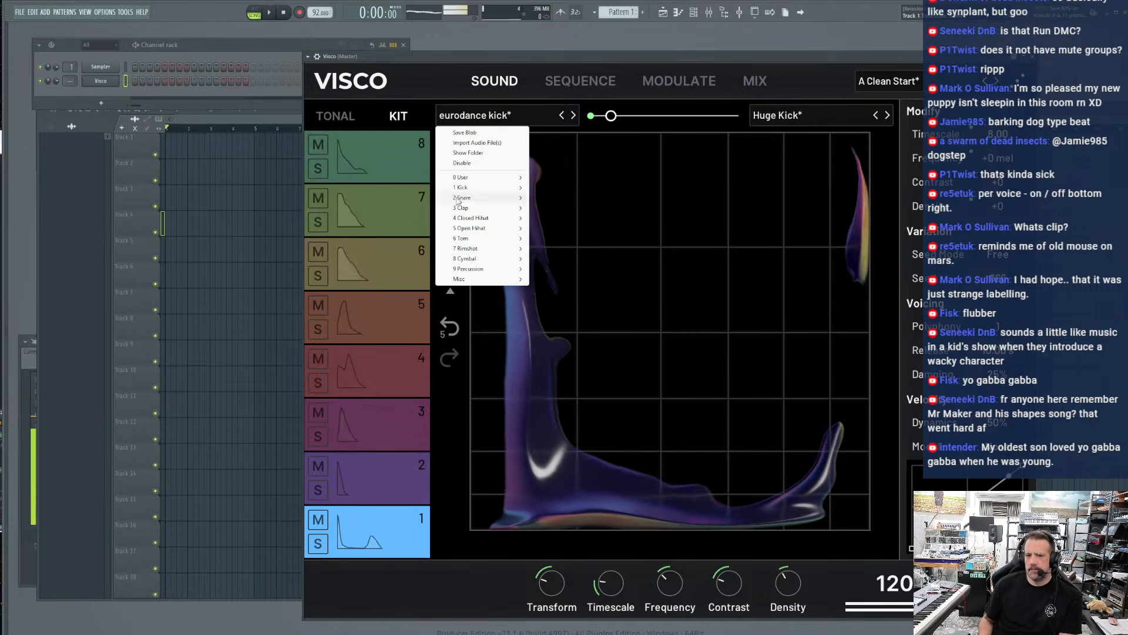
mouse_move(487, 187)
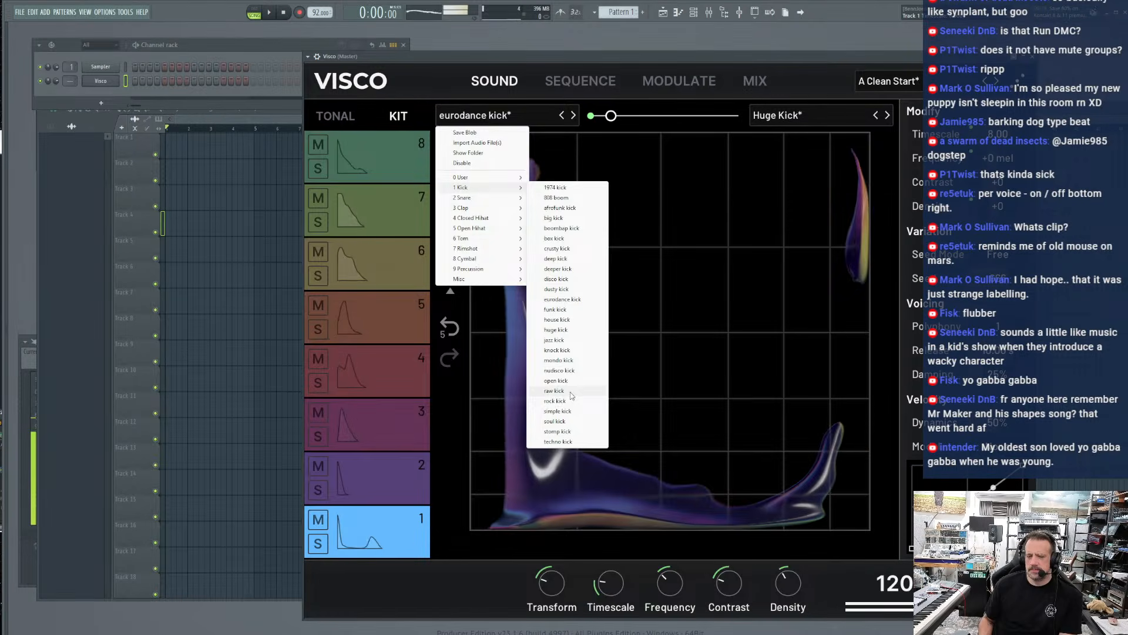
left_click(555, 390)
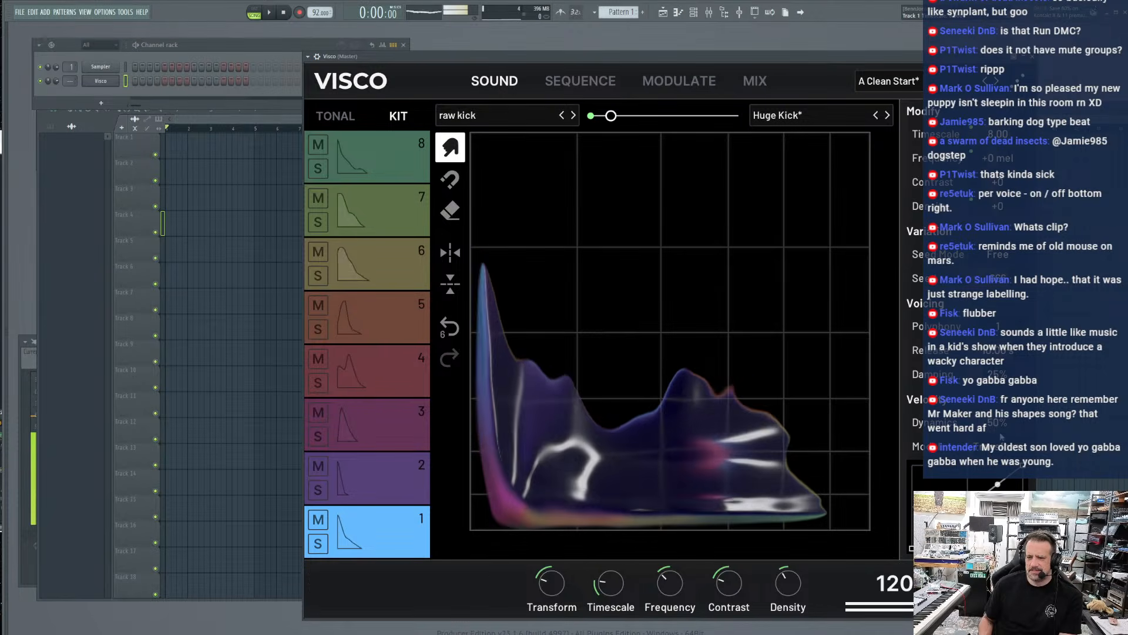
Set track 1's velocity Dynamics to 34% and smear the raw kick blob's humps downward
left_click_drag(998, 423, 999, 376)
left_click_drag(999, 423, 999, 458)
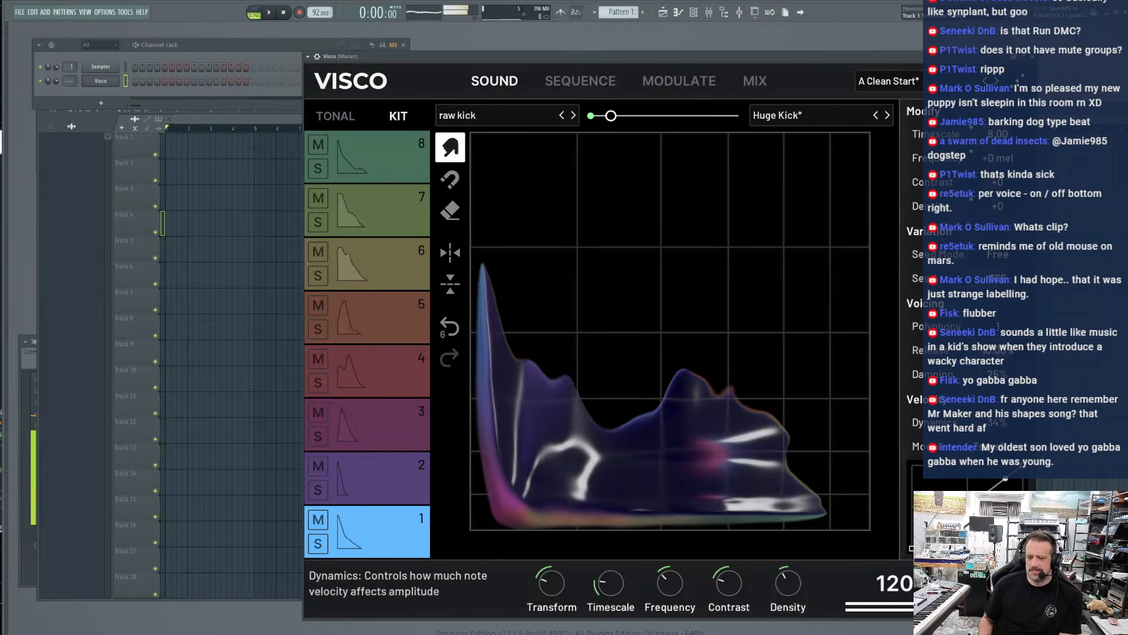
left_click_drag(798, 395, 686, 537)
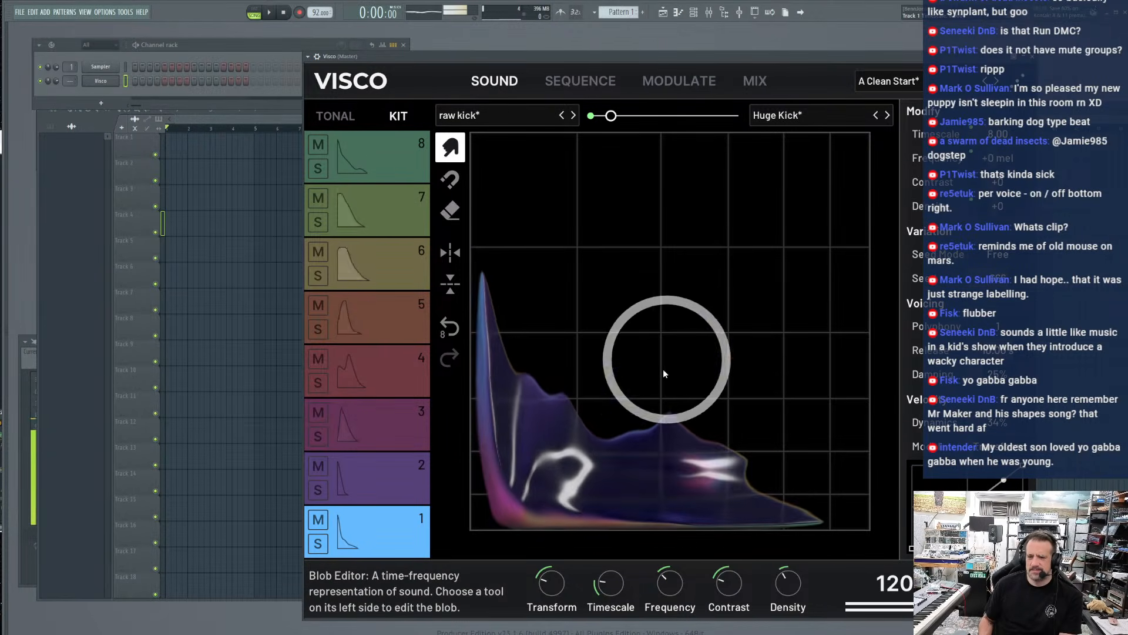
Add notes to track 5 in the sequencer on steps 4, 6, 10 and 13
left_click(552, 87)
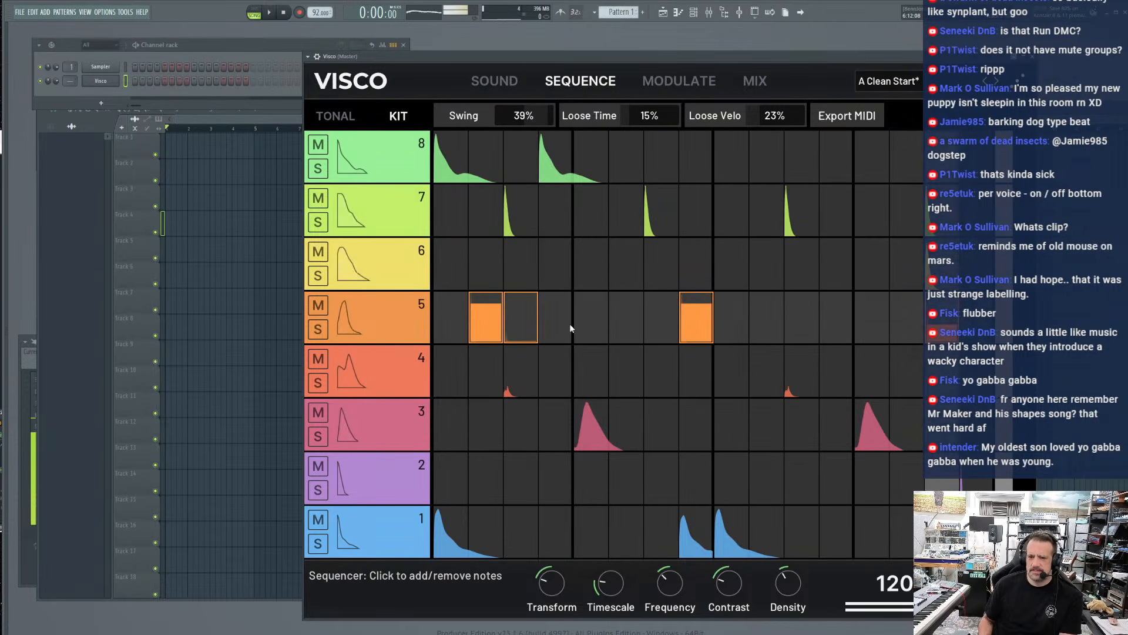
left_click(543, 317)
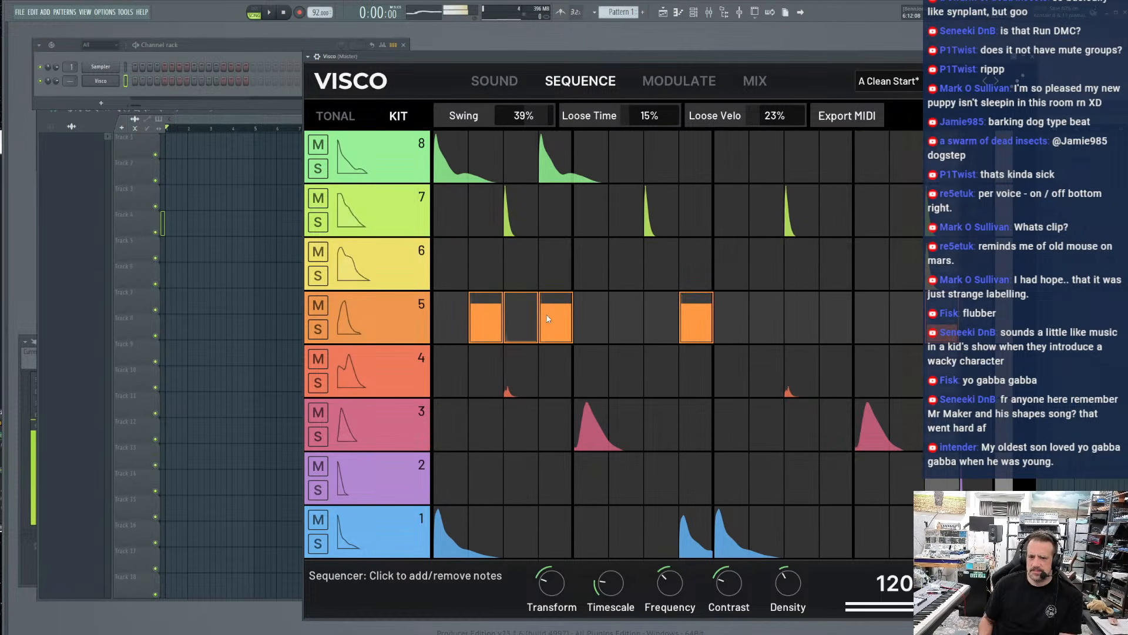
left_click(626, 321)
left_click(767, 321)
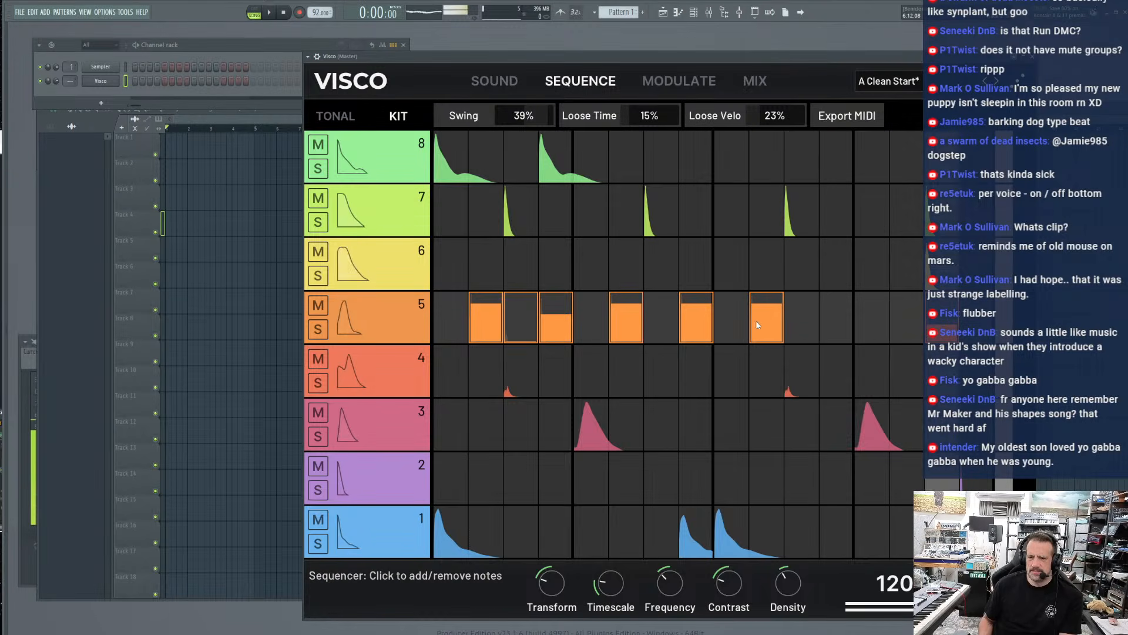
left_click(875, 322)
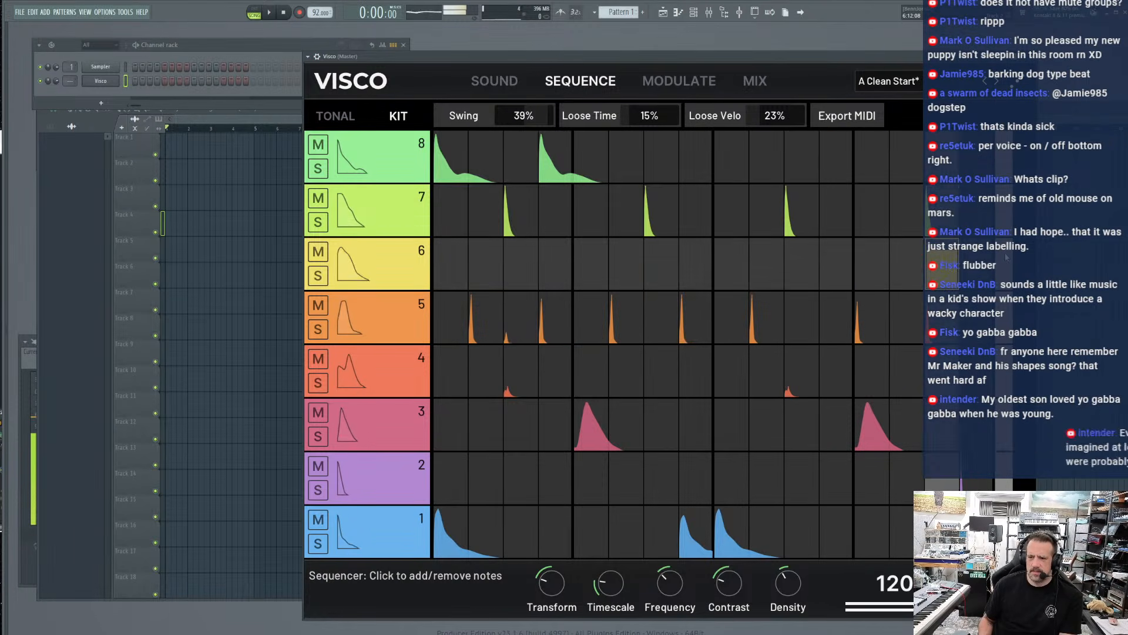
Add softer notes on track 8 step 9 and track 1 step 4, plus step 9 notes on tracks 2 and 4
left_click(729, 158)
left_click_drag(727, 157, 725, 227)
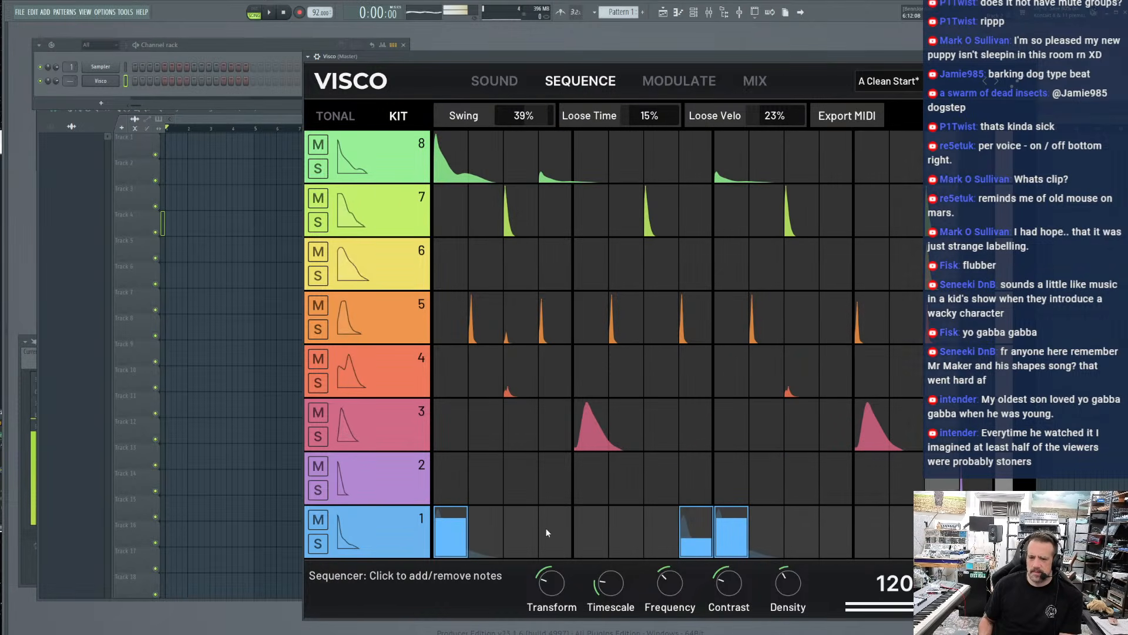
left_click(555, 550)
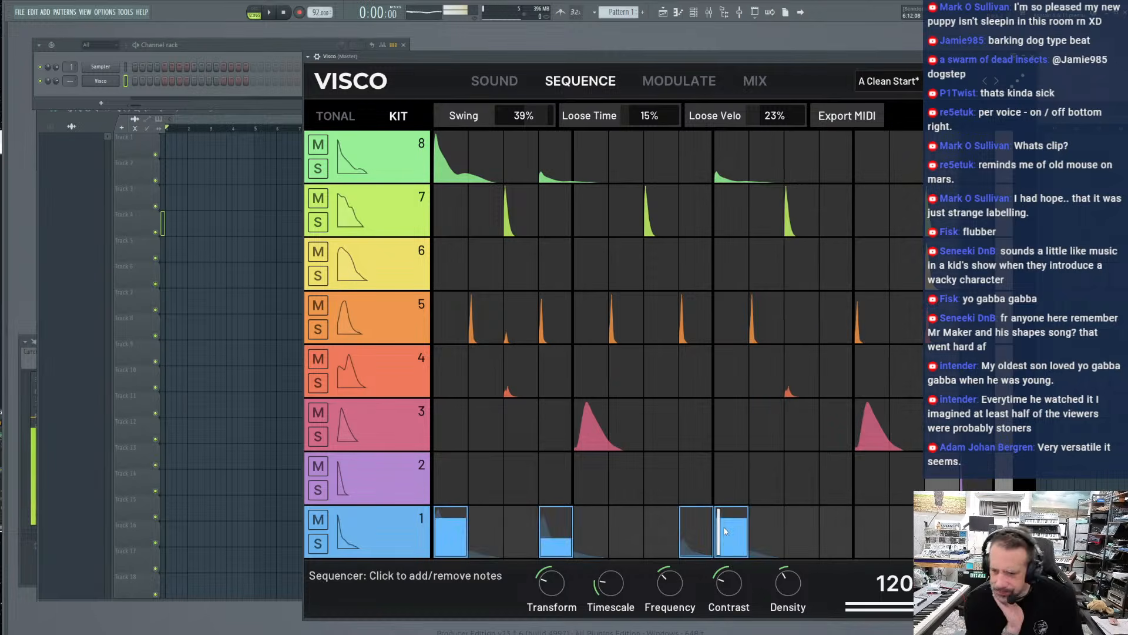
left_click(735, 462)
left_click(728, 372)
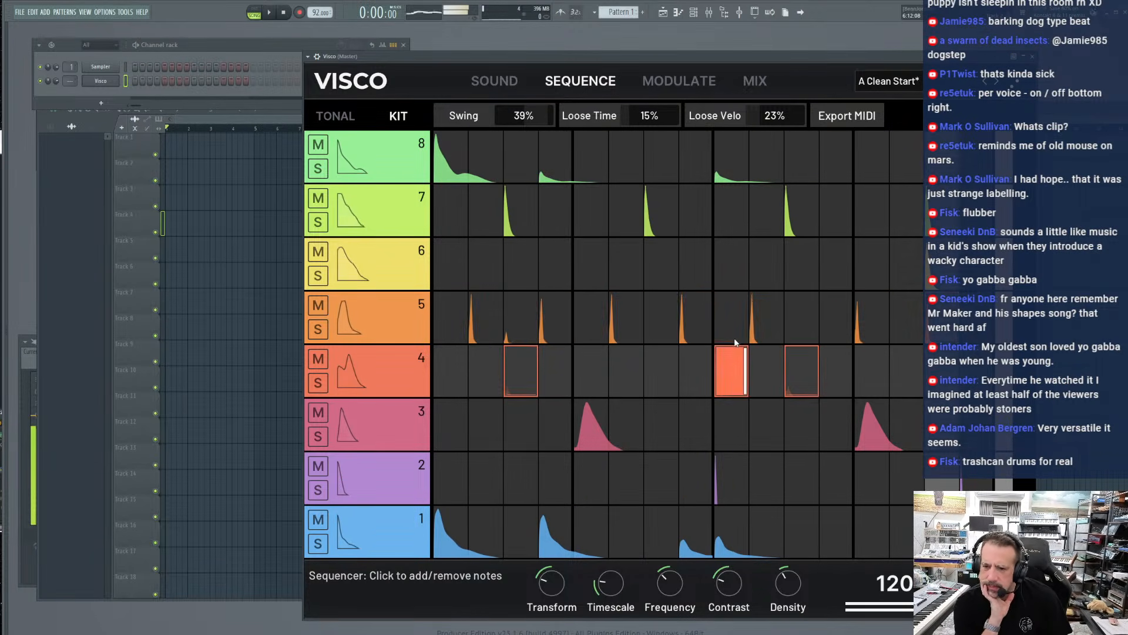
In the mixer, switch off the Tape effect in Main FX and increase the Room Reverb's Length
left_click(391, 367)
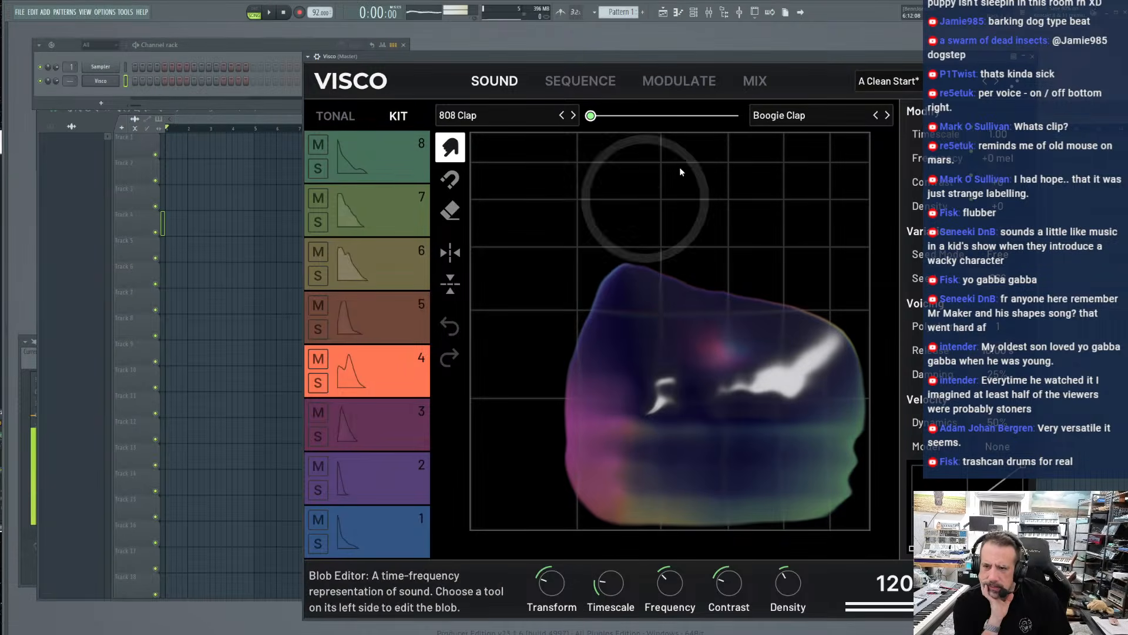
left_click(754, 80)
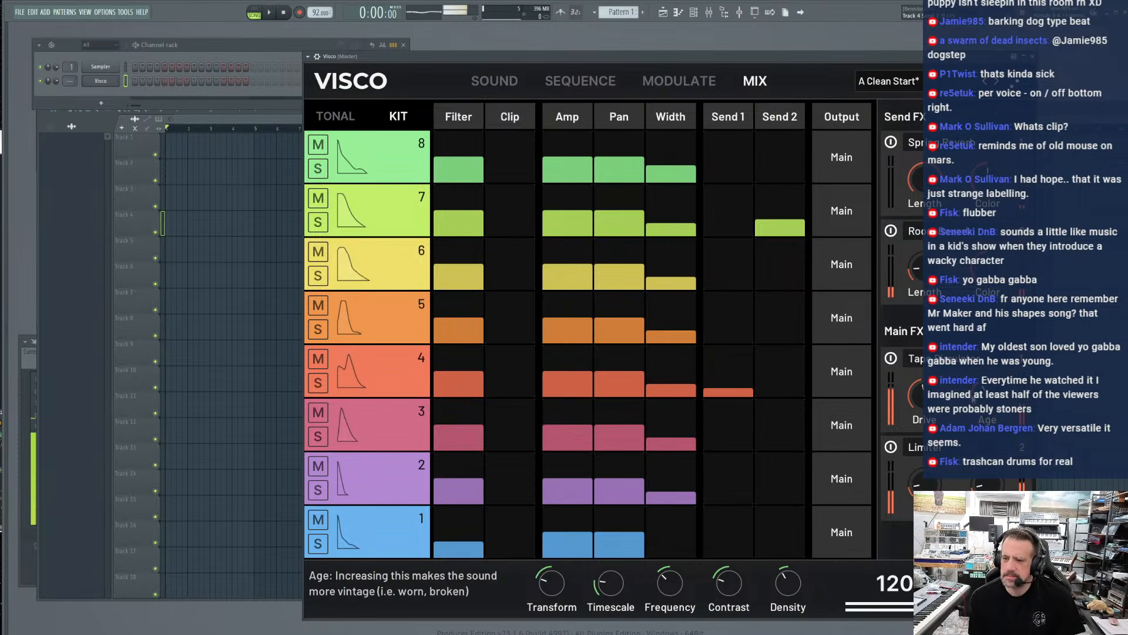
left_click(890, 359)
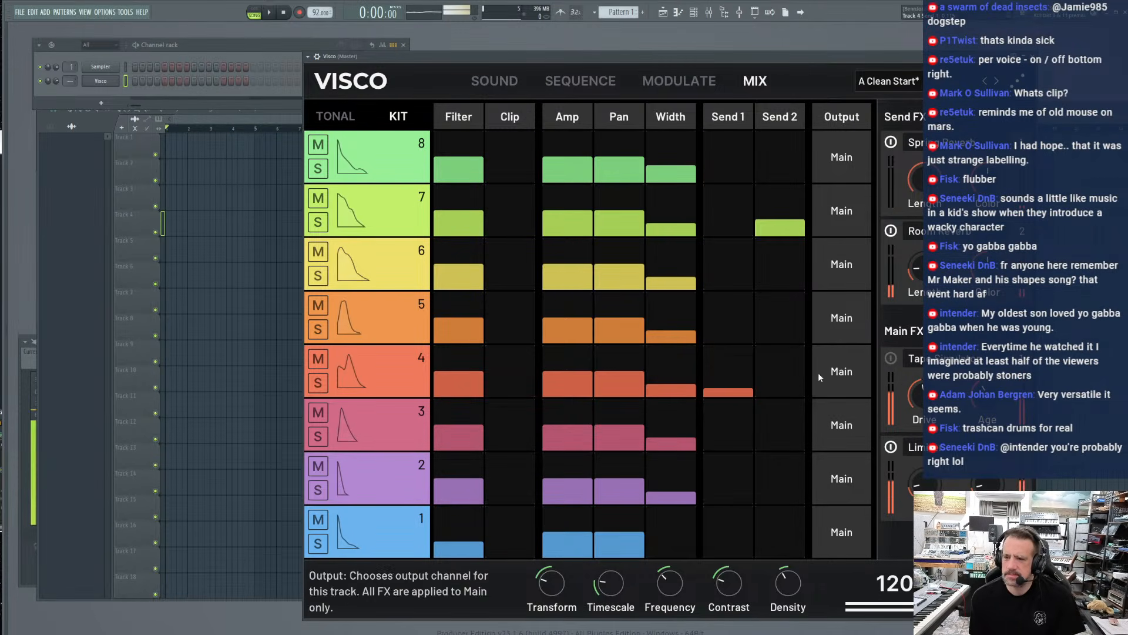
left_click_drag(920, 281, 920, 271)
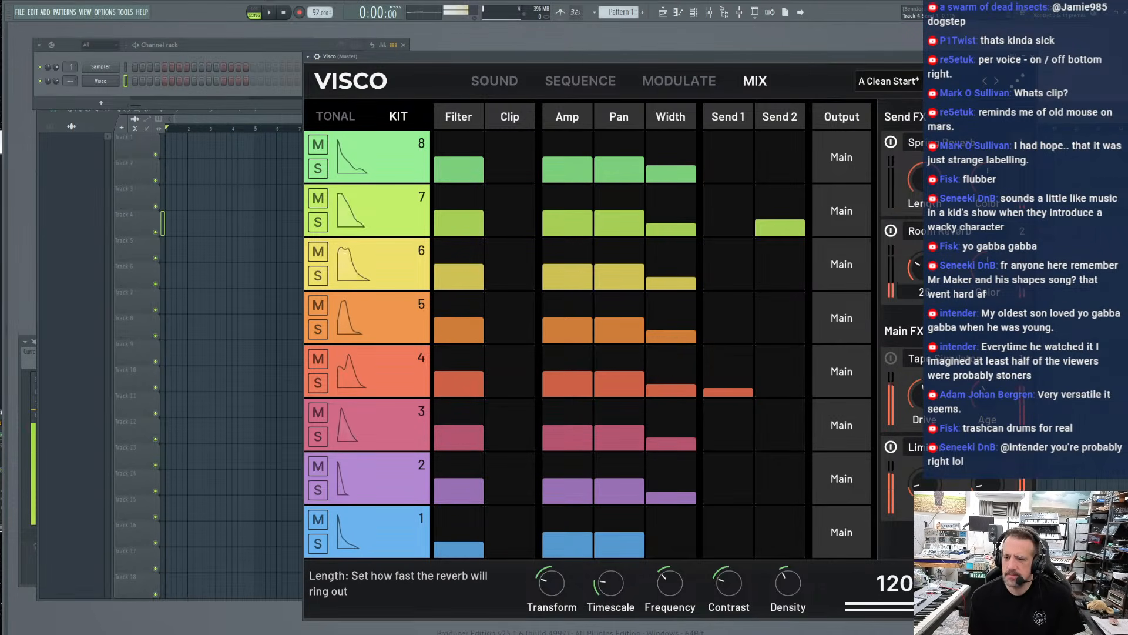
Replace the Limiter in Main FX, settling on the Upward Compressor
left_click(934, 451)
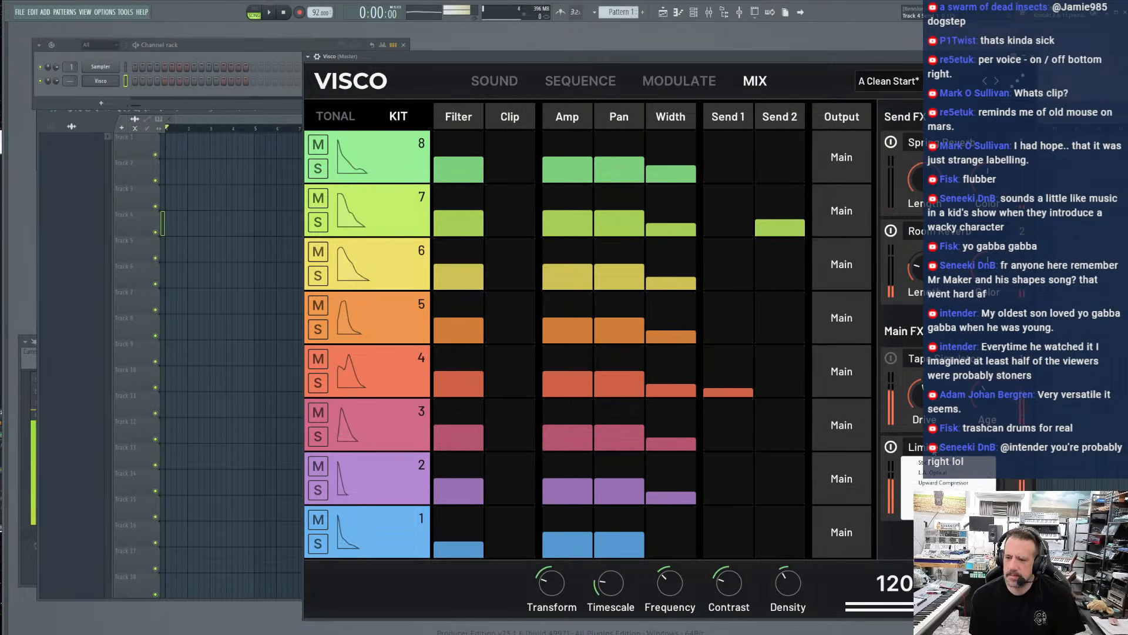
left_click(924, 462)
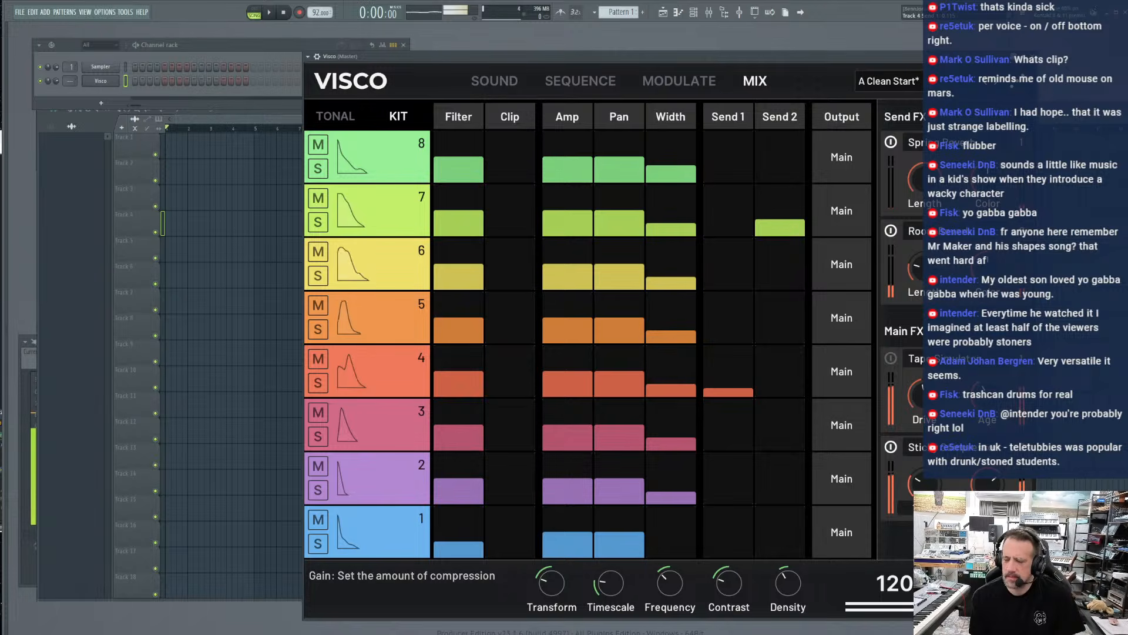
left_click(930, 452)
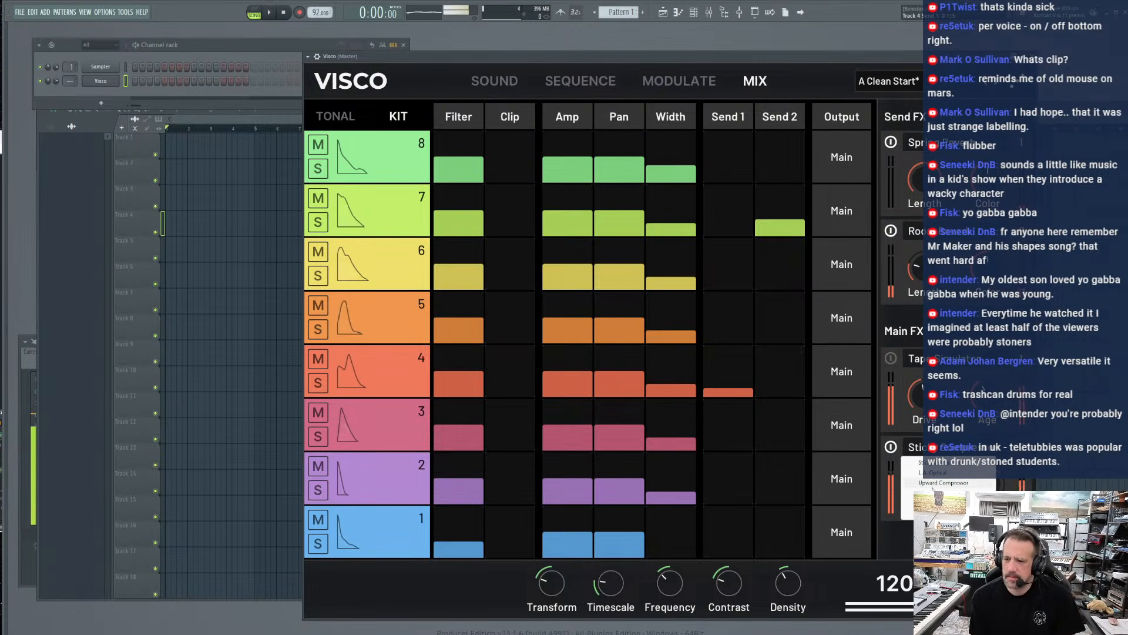
left_click(933, 483)
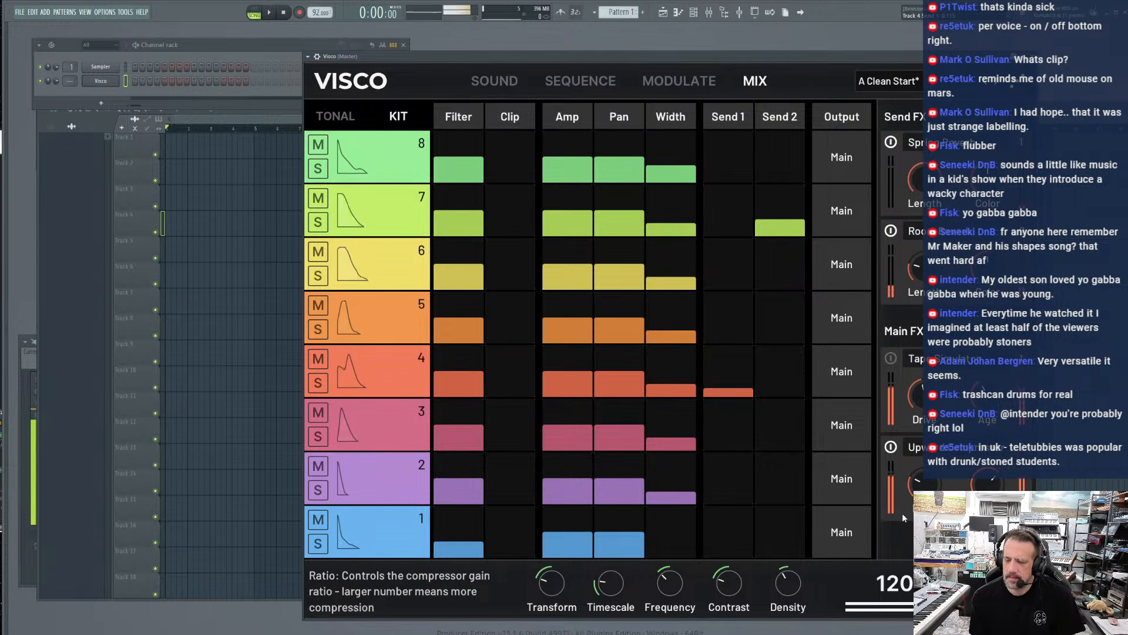
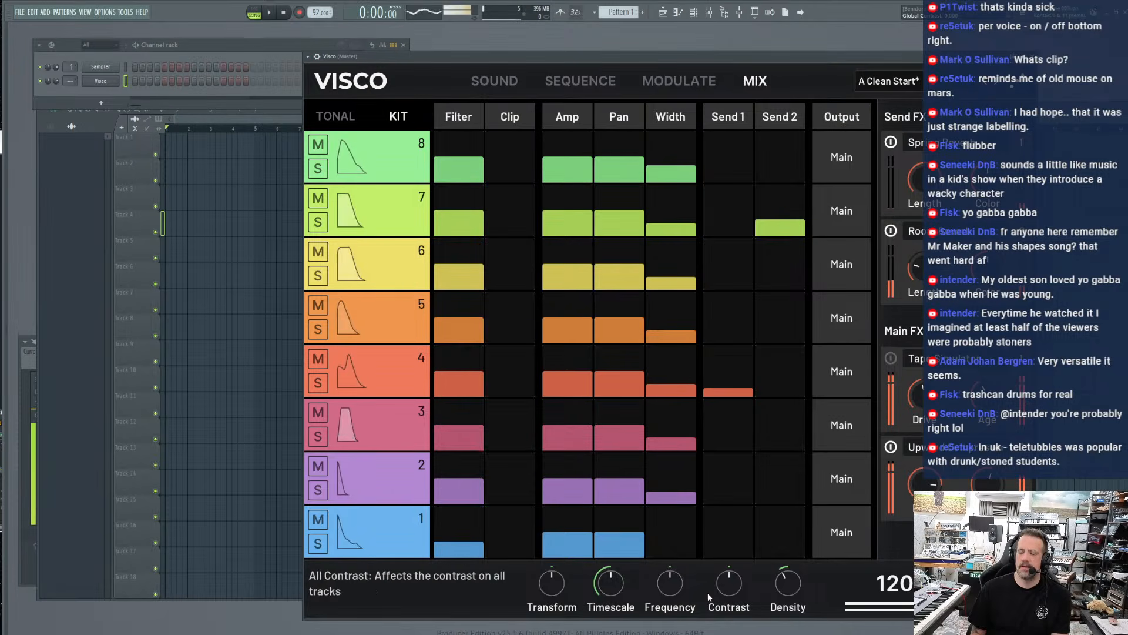
Sweep the global Timescale for all tracks and sync Visco's transport with the host at 92 BPM
left_click_drag(609, 581, 608, 580)
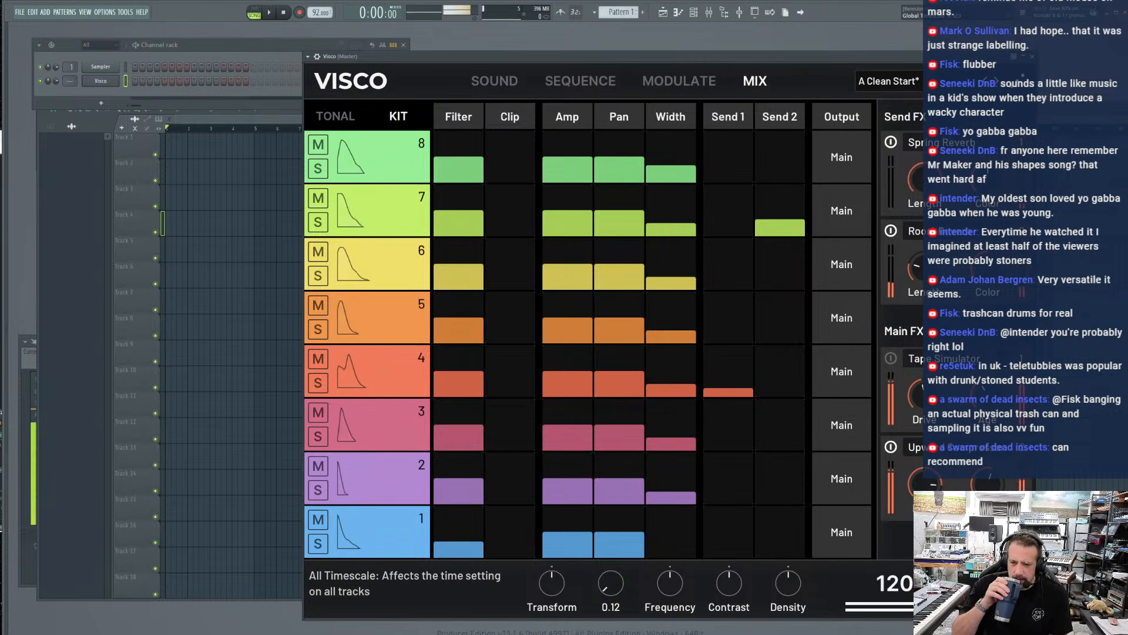
left_click_drag(611, 583, 611, 586)
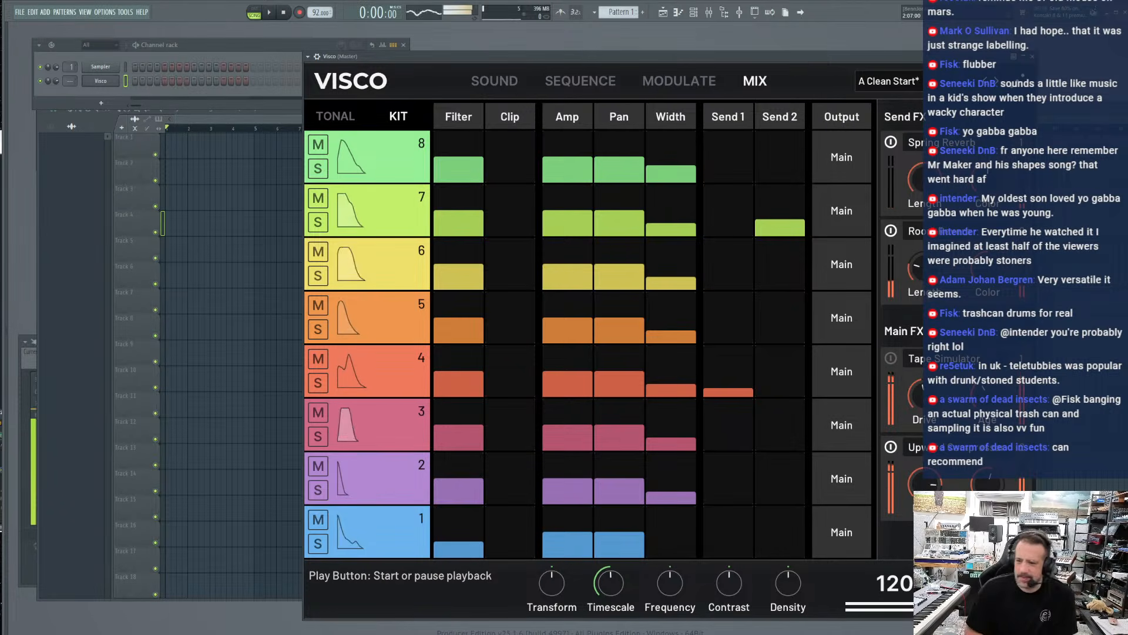
left_click(1004, 583)
left_click(961, 583)
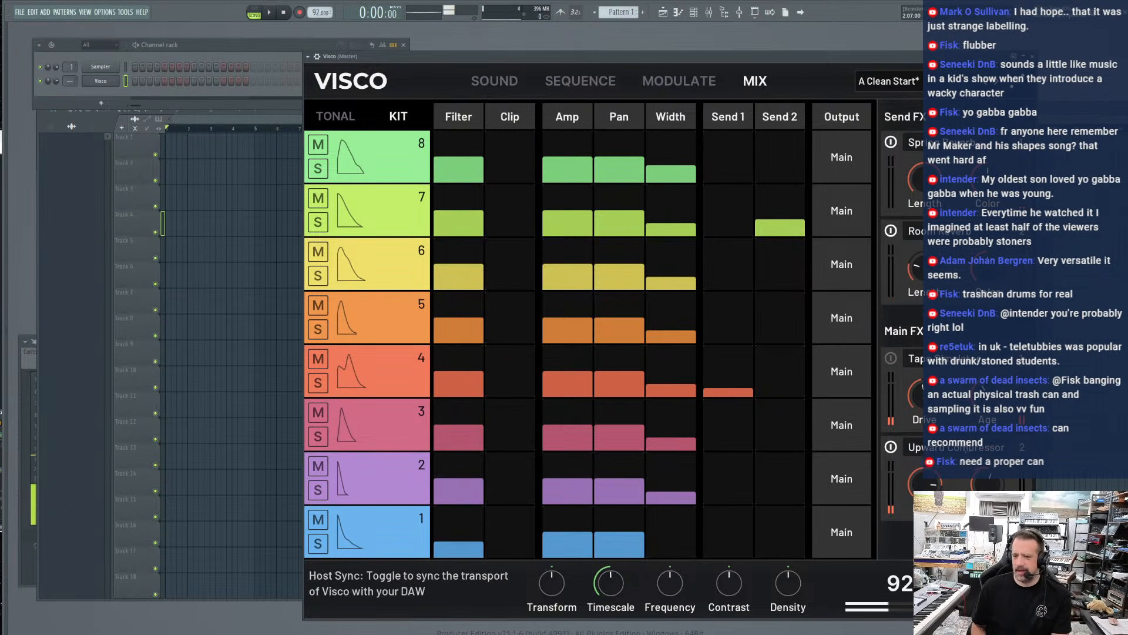
left_click_drag(354, 53, 319, 53)
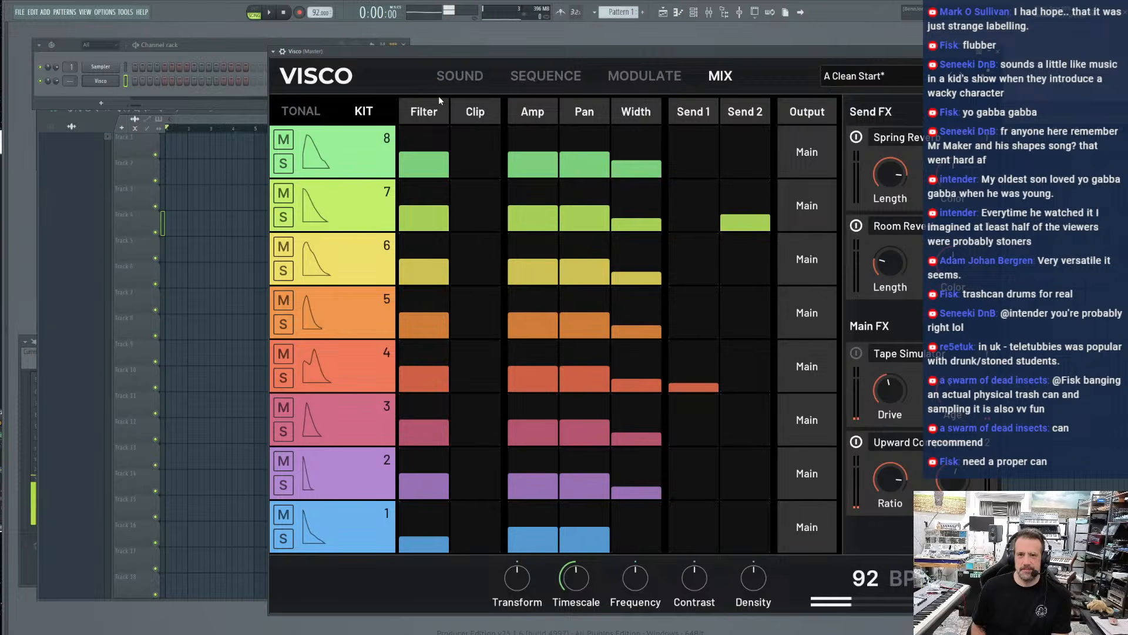
Generate a new random kit and sequence, and preview the sounds on tracks 7 and 8
left_click(451, 77)
left_click(862, 78)
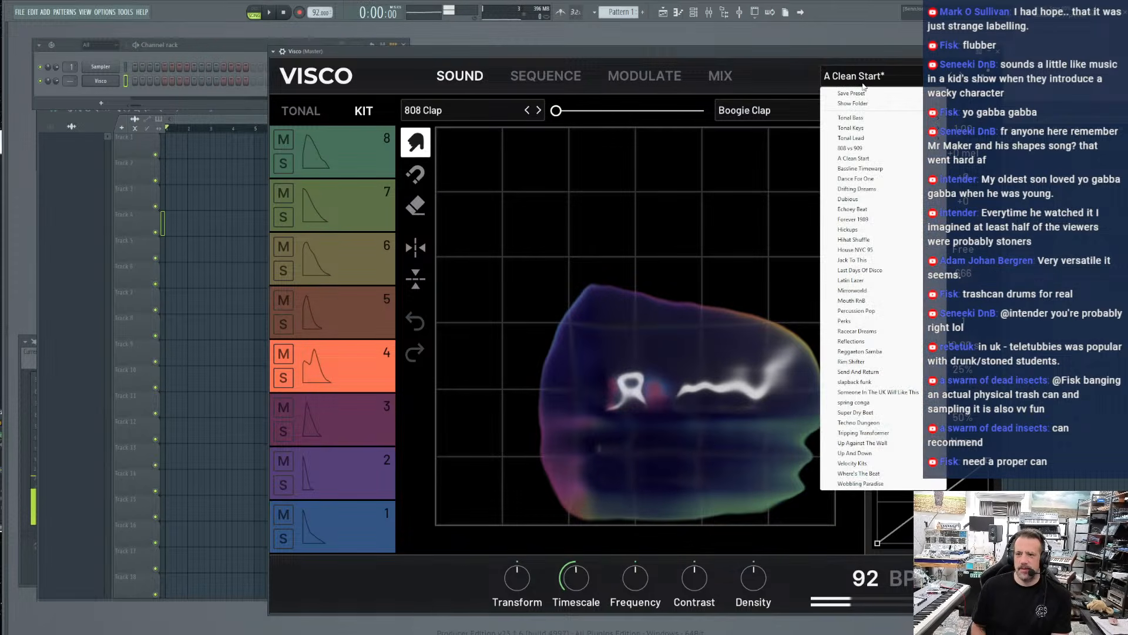
left_click(415, 142)
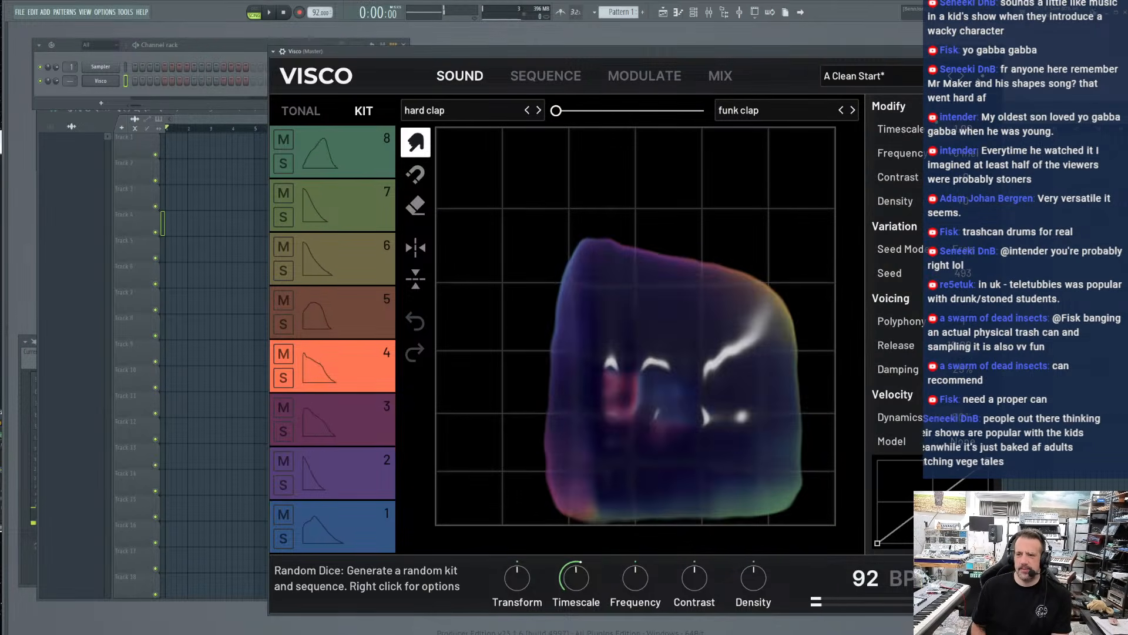
left_click(340, 203)
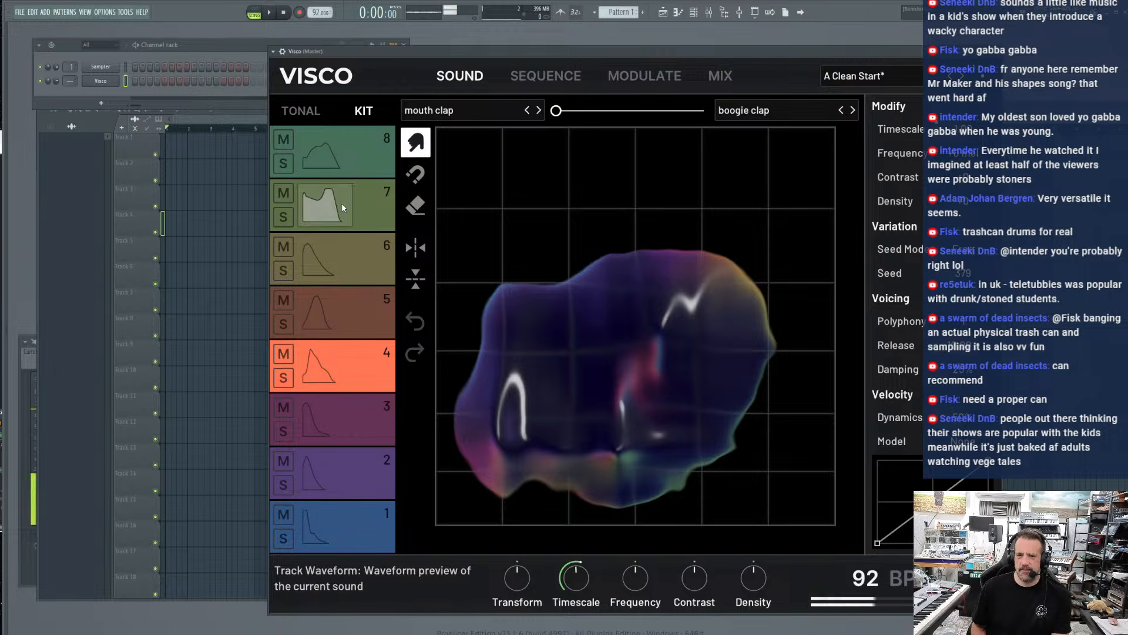
left_click(352, 157)
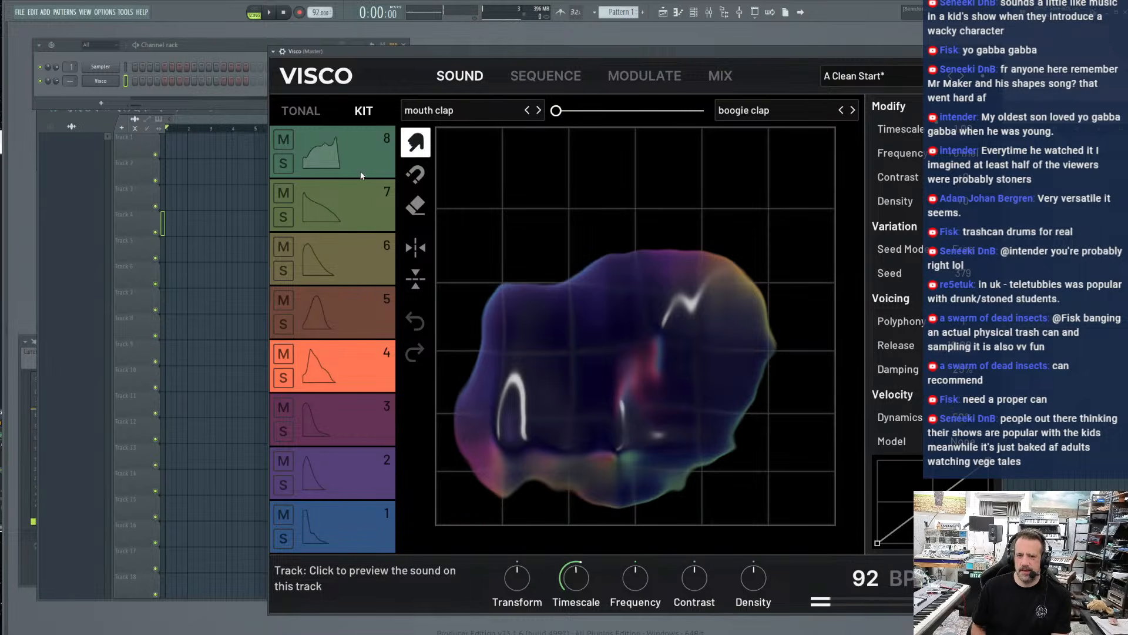
left_click(361, 166)
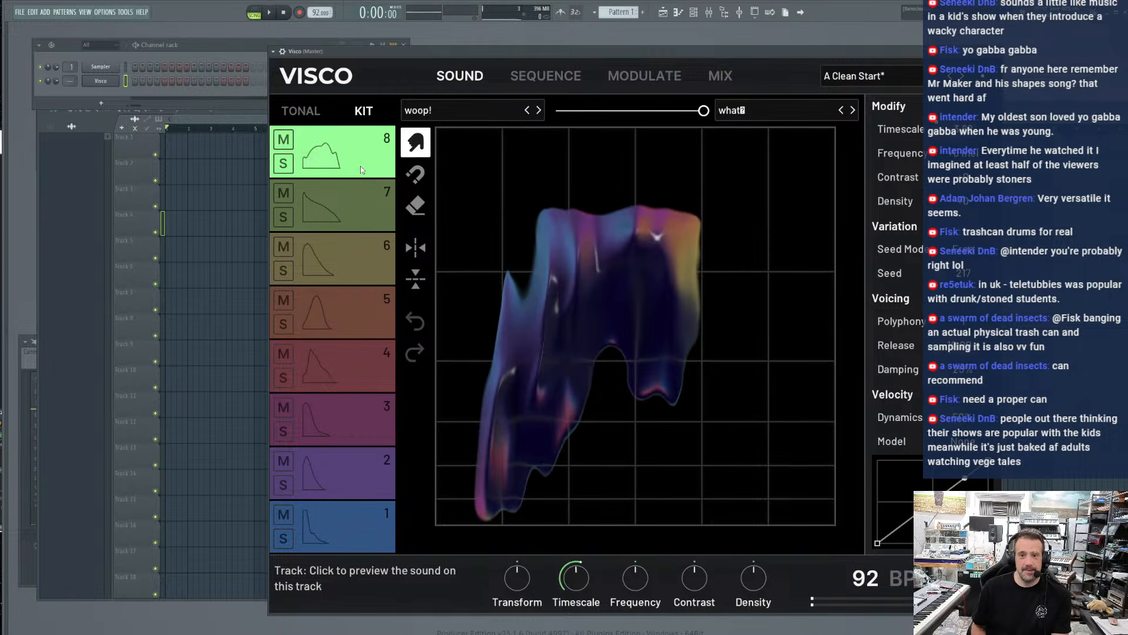
Play the pattern in the host and lower the global Timescale to shorten the sounds on all tracks
left_click(269, 13)
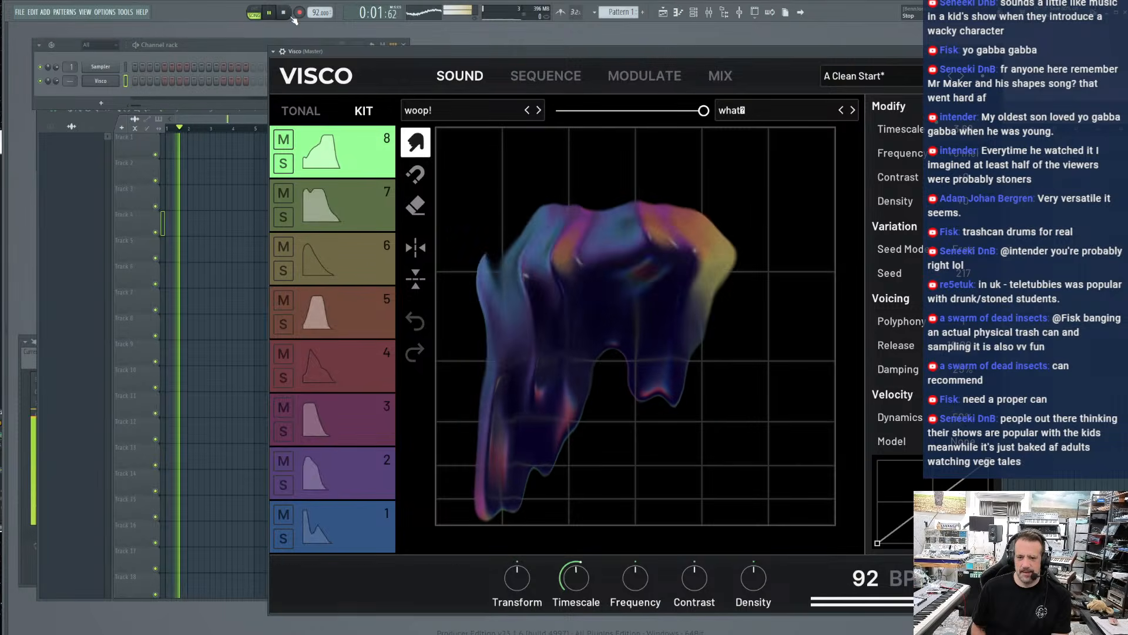
left_click(542, 79)
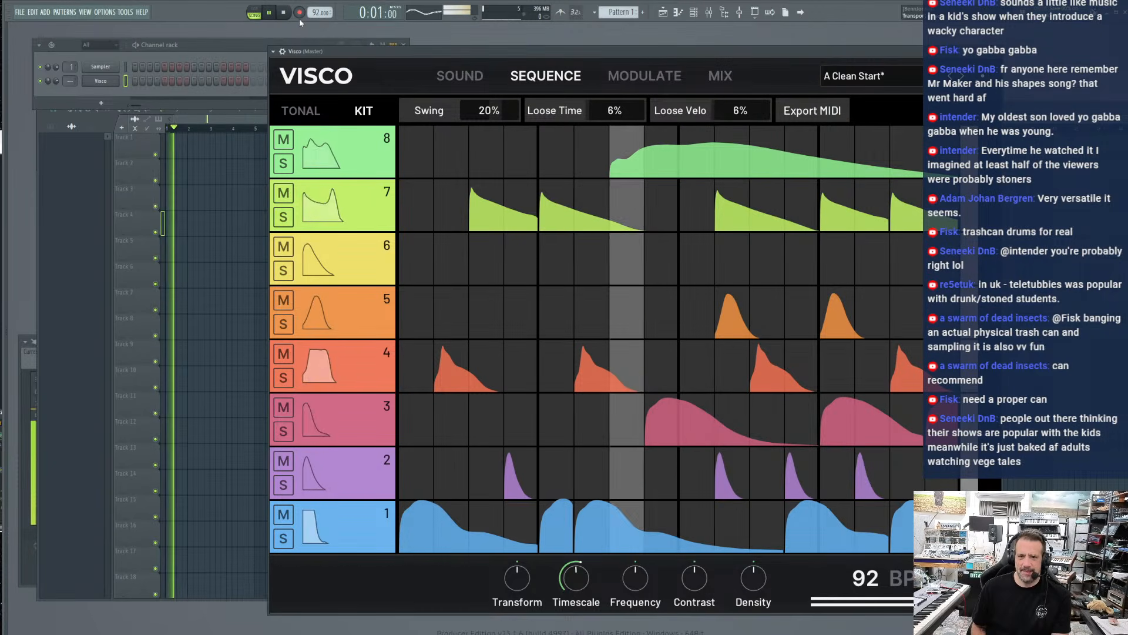
left_click_drag(575, 580, 563, 590)
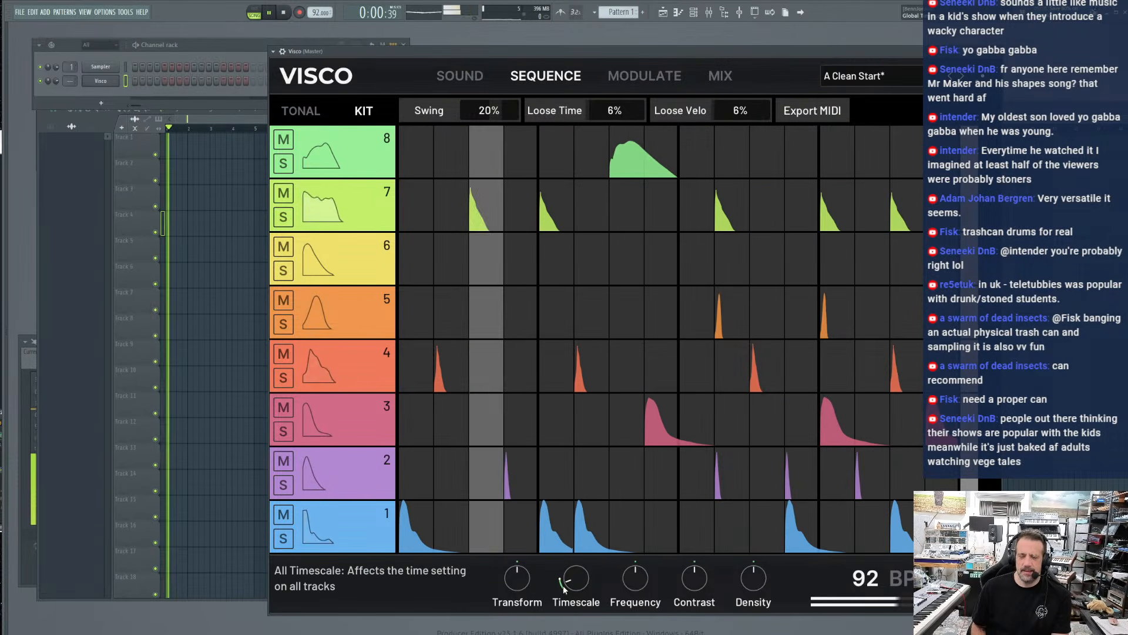
Set track 8's Frequency to -212 mel and adjust its Timescale in the sound editor
left_click(462, 77)
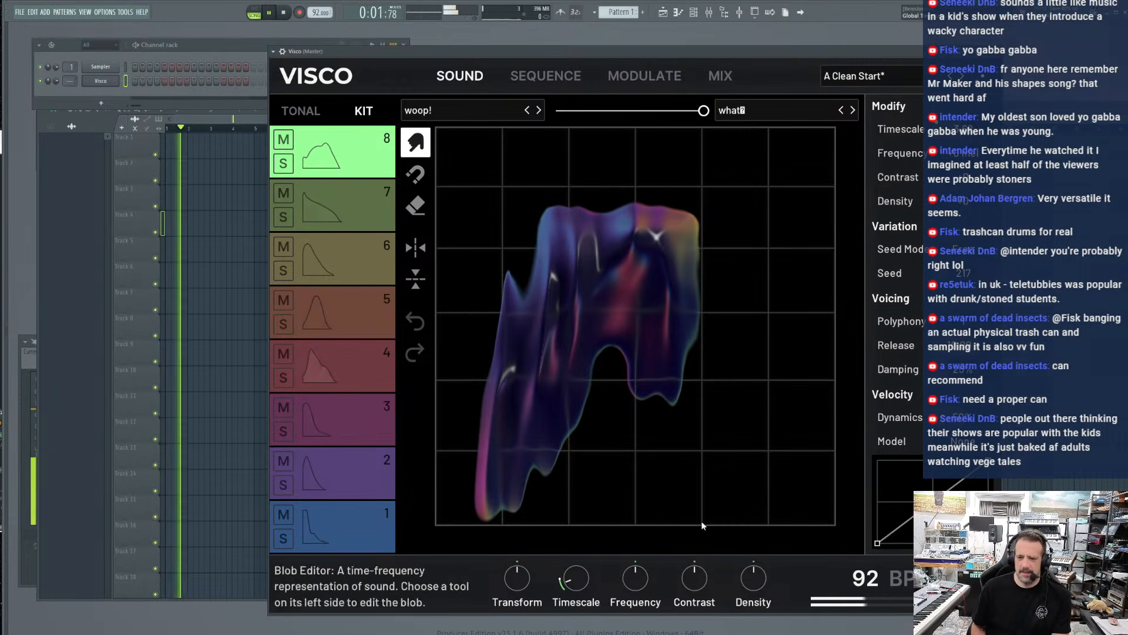
mouse_move(964, 153)
left_mouse_down()
mouse_move(964, 182)
mouse_move(964, 168)
left_mouse_up()
mouse_move(963, 129)
left_mouse_down()
mouse_move(964, 100)
mouse_move(964, 129)
left_mouse_up()
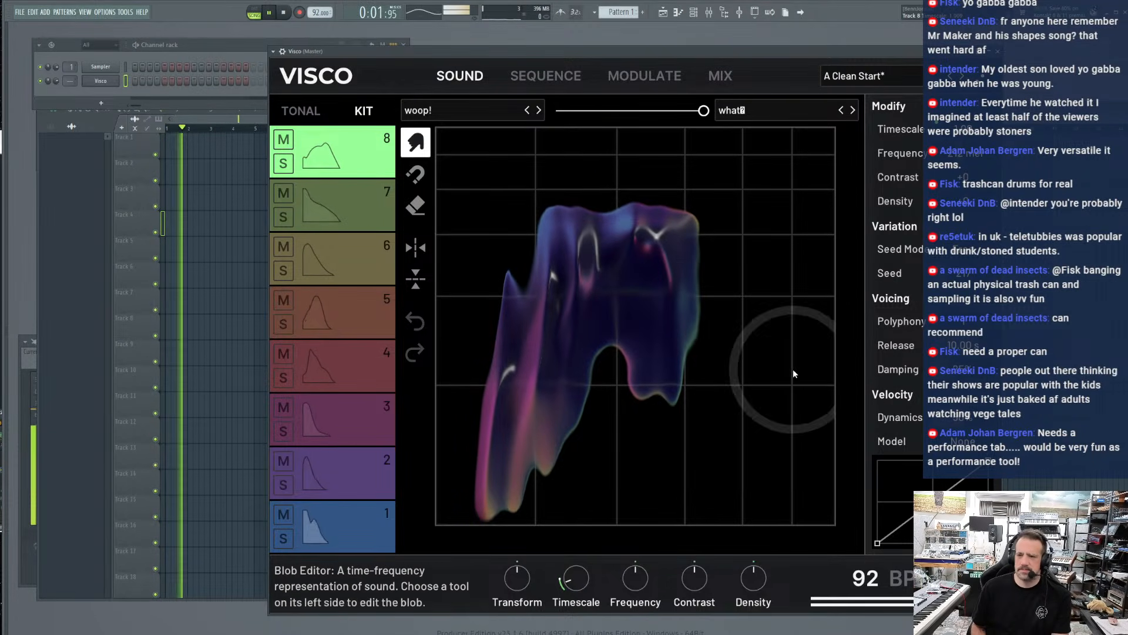
In the mixer, set track 8's Send 1 to -15 dB and Send 2 to -30 dB
left_click(646, 80)
left_click(720, 78)
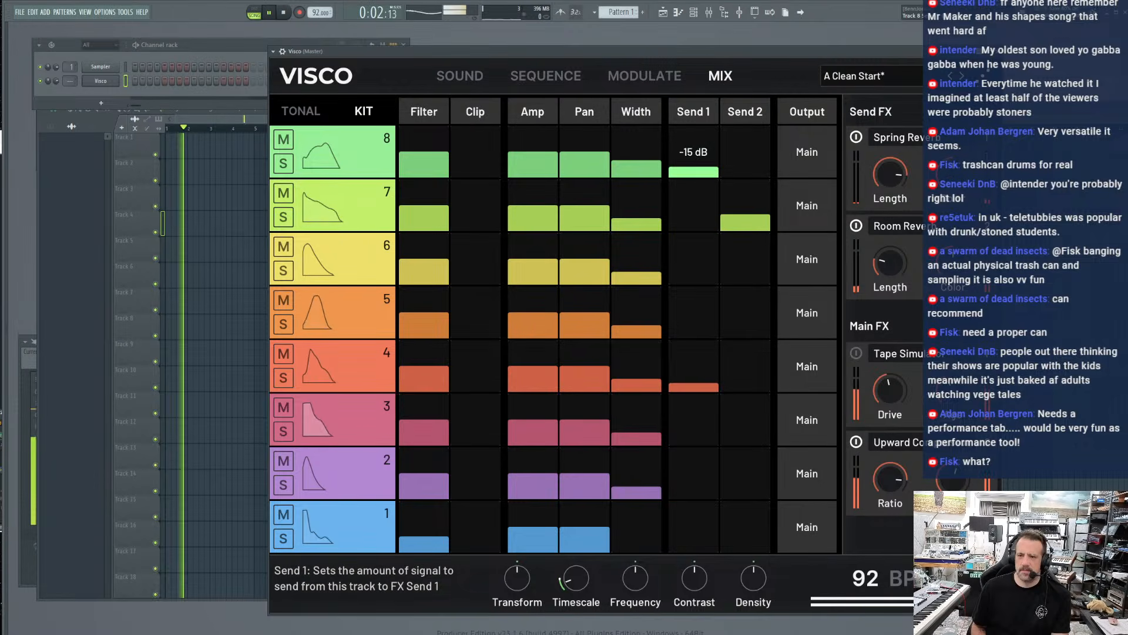
left_click_drag(745, 171, 747, 162)
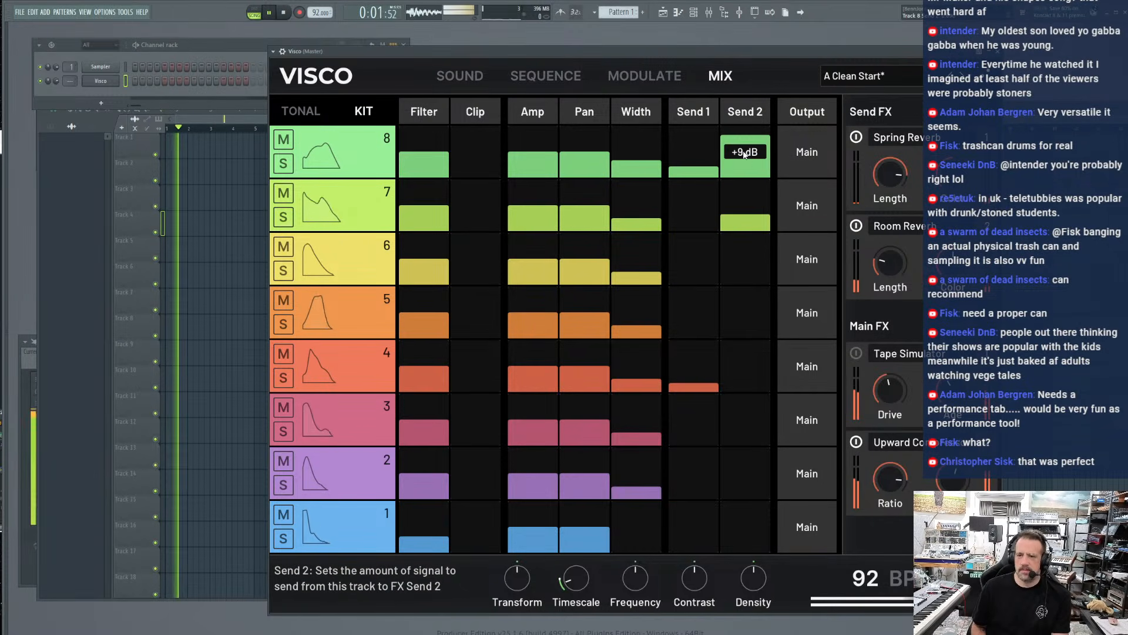
double_click(744, 154)
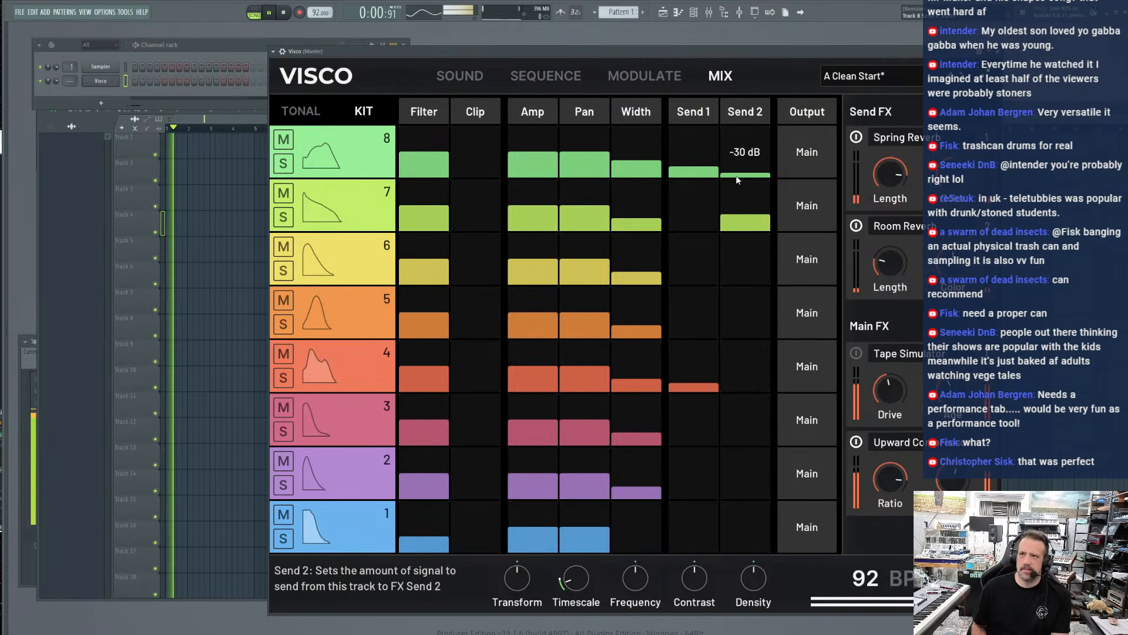
left_click_drag(690, 153, 688, 196)
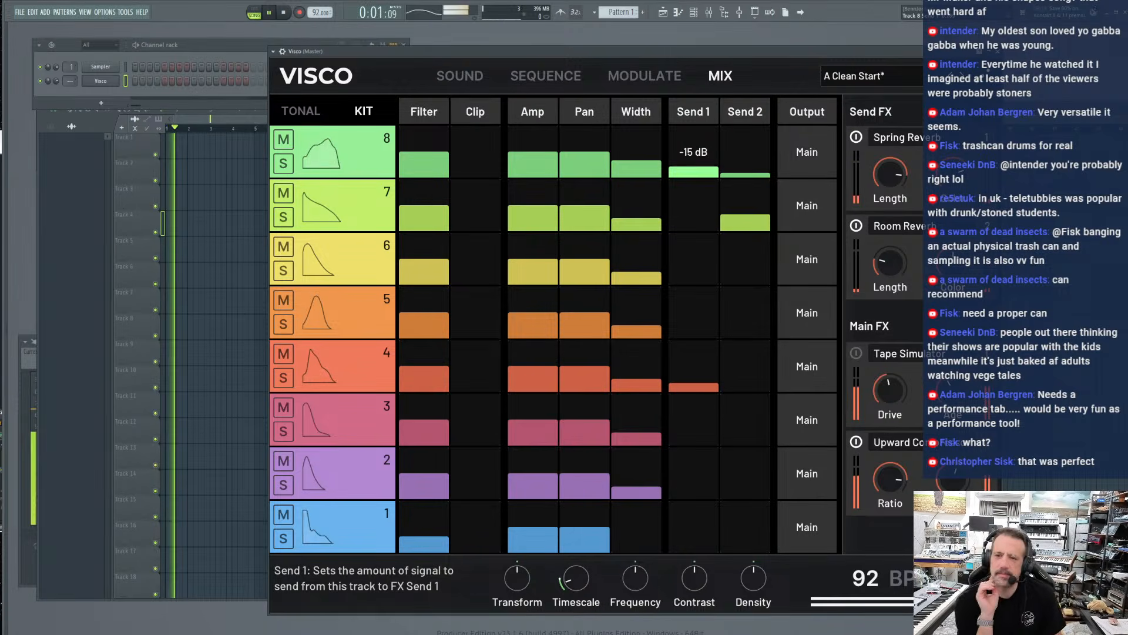
Morph track 8 fully to the woop! sound and back to the opposite sound, and stop playback
left_click(449, 74)
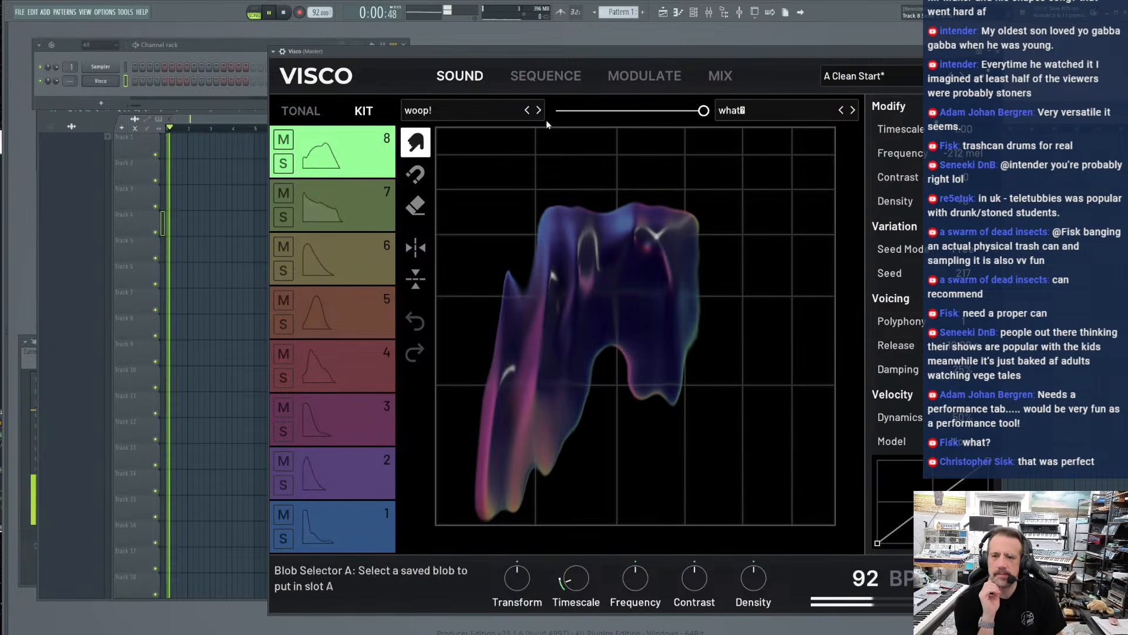
left_click_drag(703, 111, 556, 111)
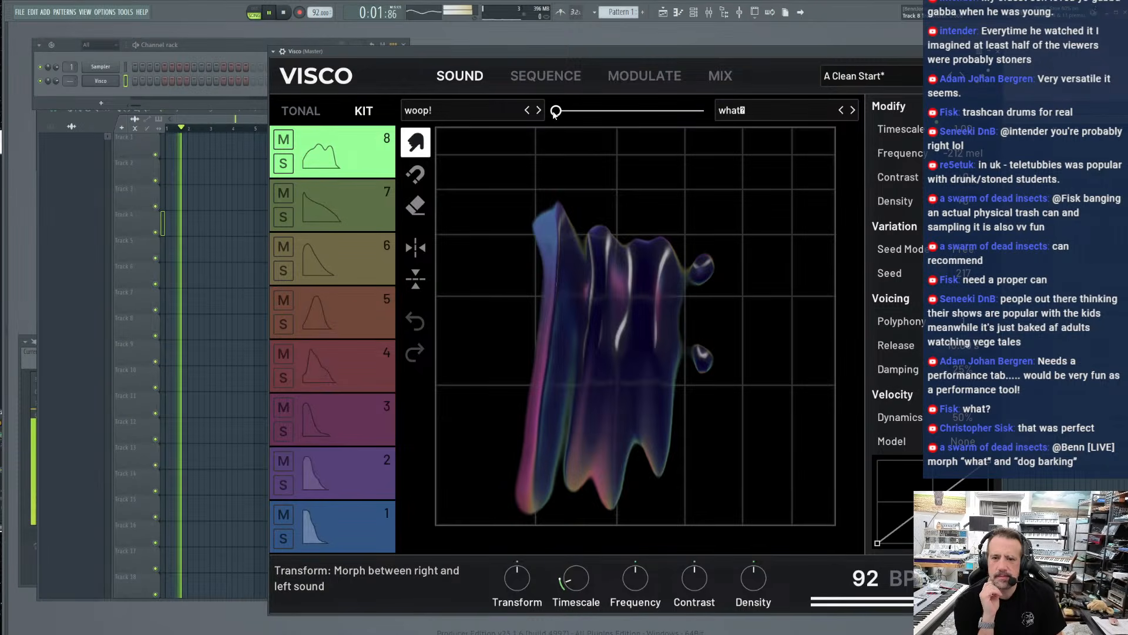
left_click_drag(556, 111, 703, 111)
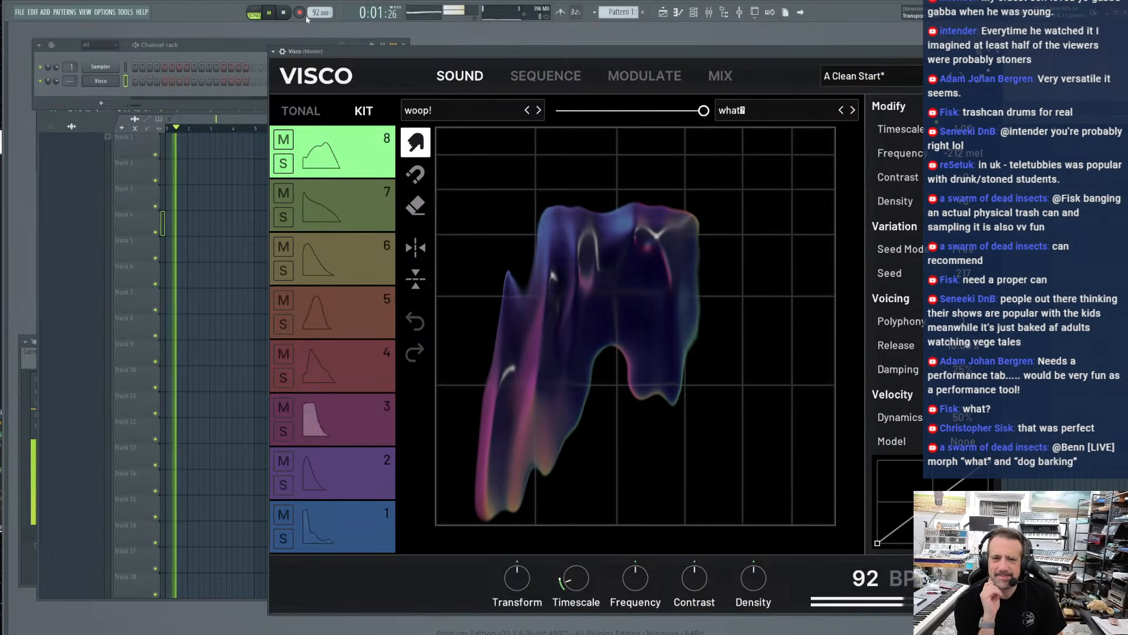
left_click(284, 12)
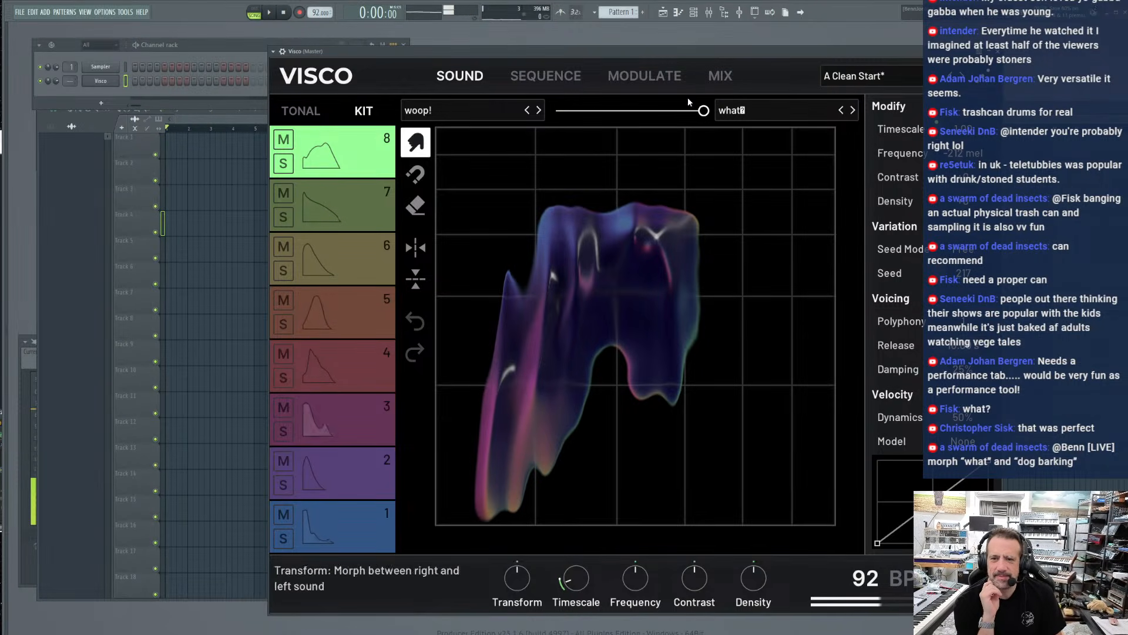
left_click(721, 83)
left_click(651, 78)
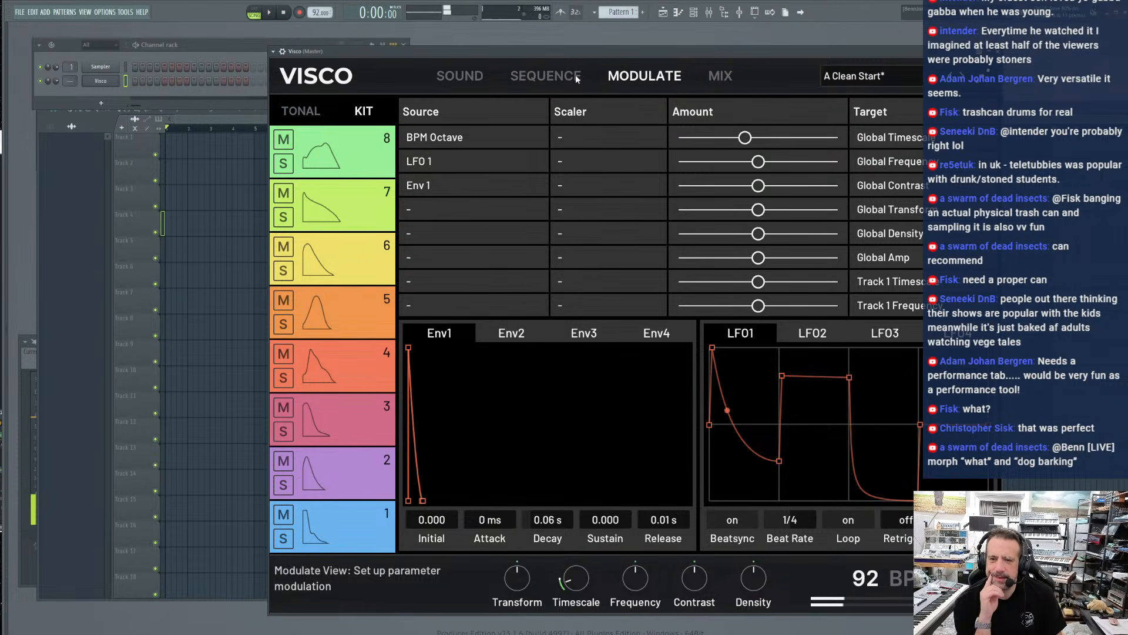
left_click(427, 216)
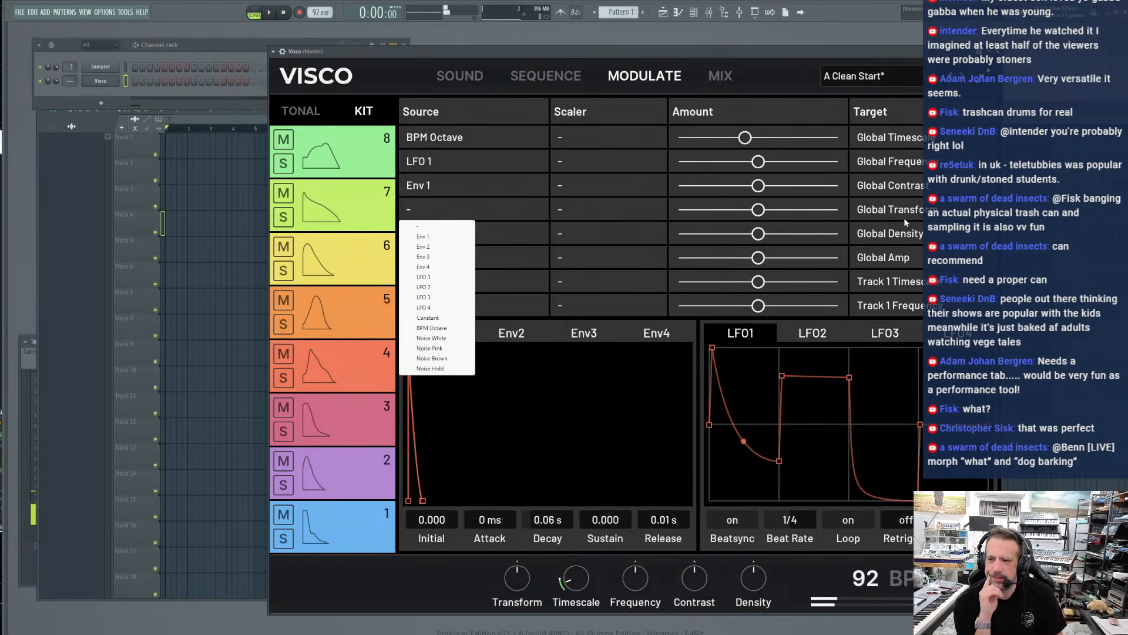
left_click(889, 213)
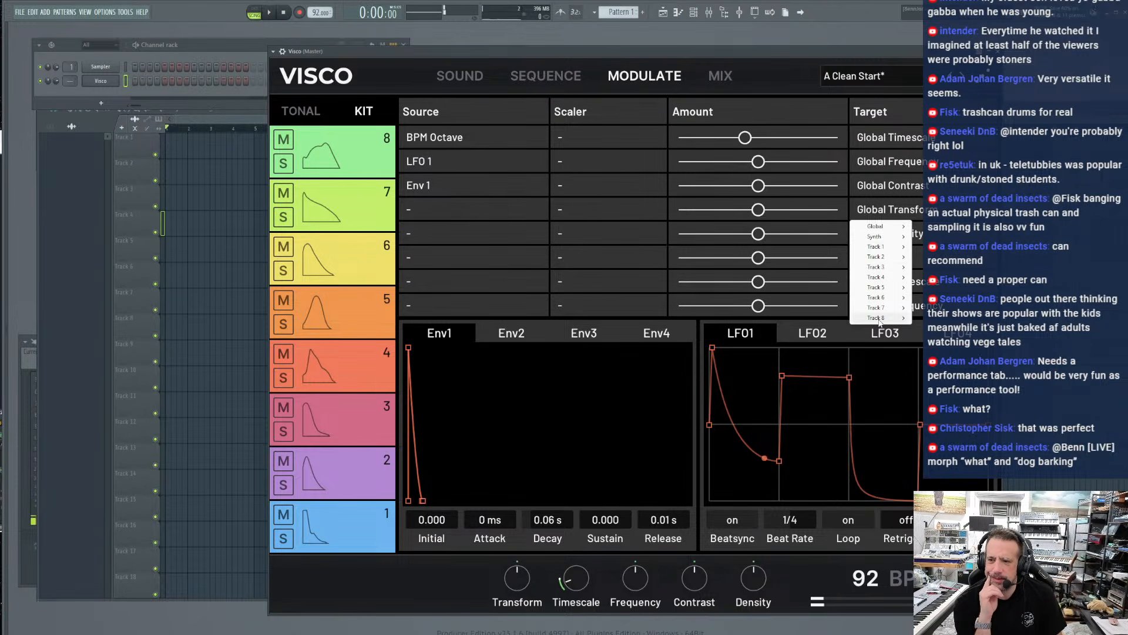
mouse_move(880, 320)
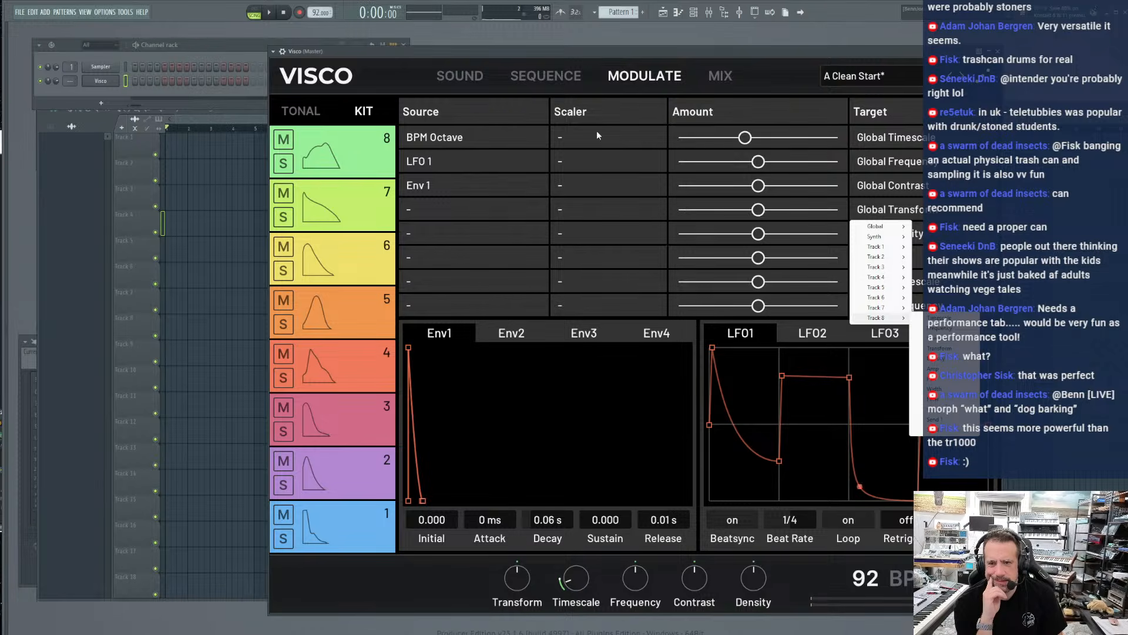
left_click(543, 75)
left_click(509, 74)
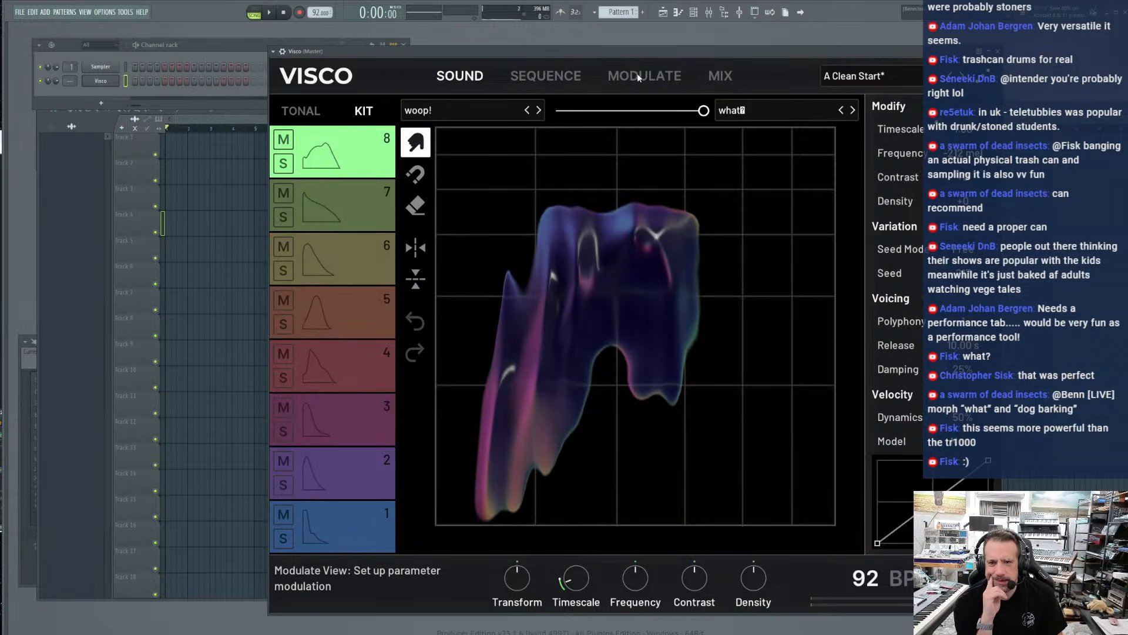
left_click(545, 76)
left_click(720, 76)
In the fourth modulation slot, route LFO 1 to track 8's Transform with the amount at maximum
left_click(668, 77)
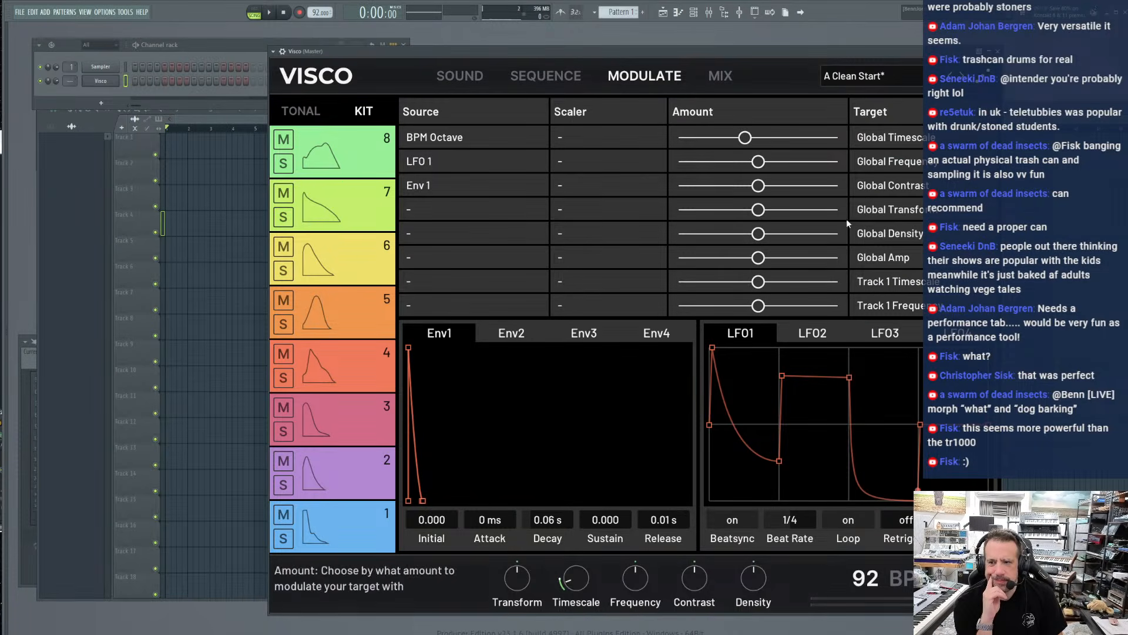
left_click(879, 212)
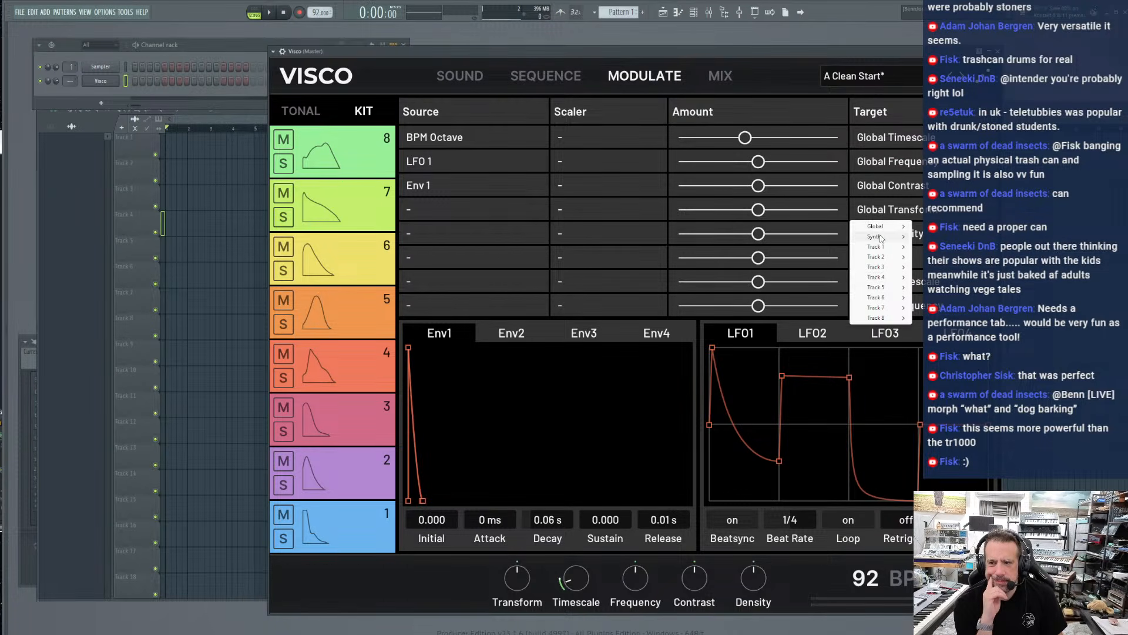
mouse_move(878, 231)
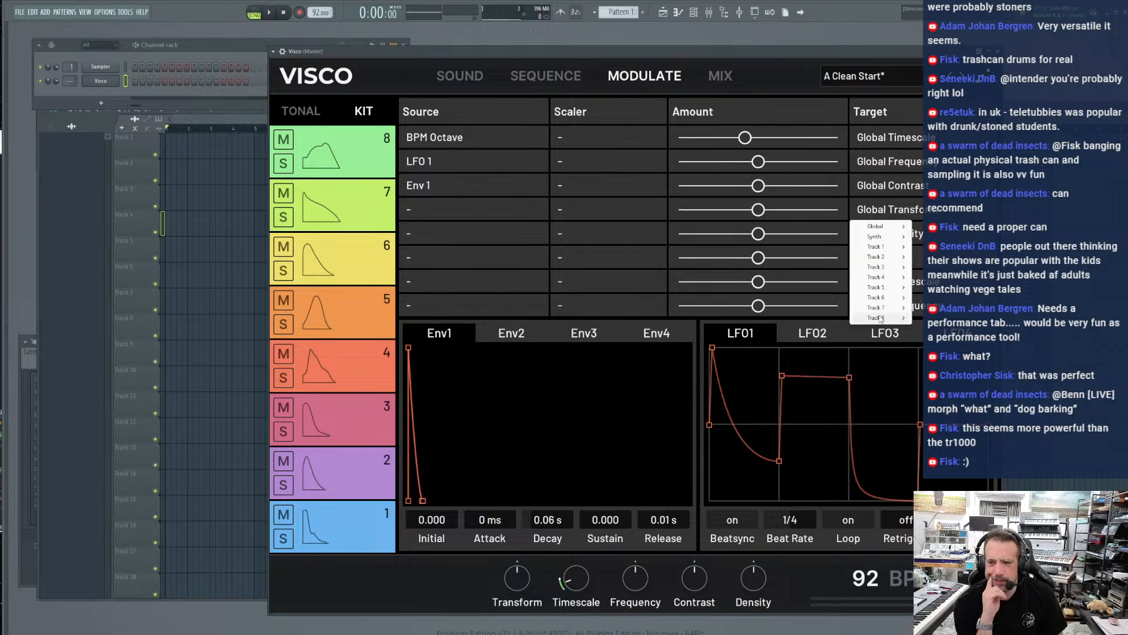
left_click(935, 349)
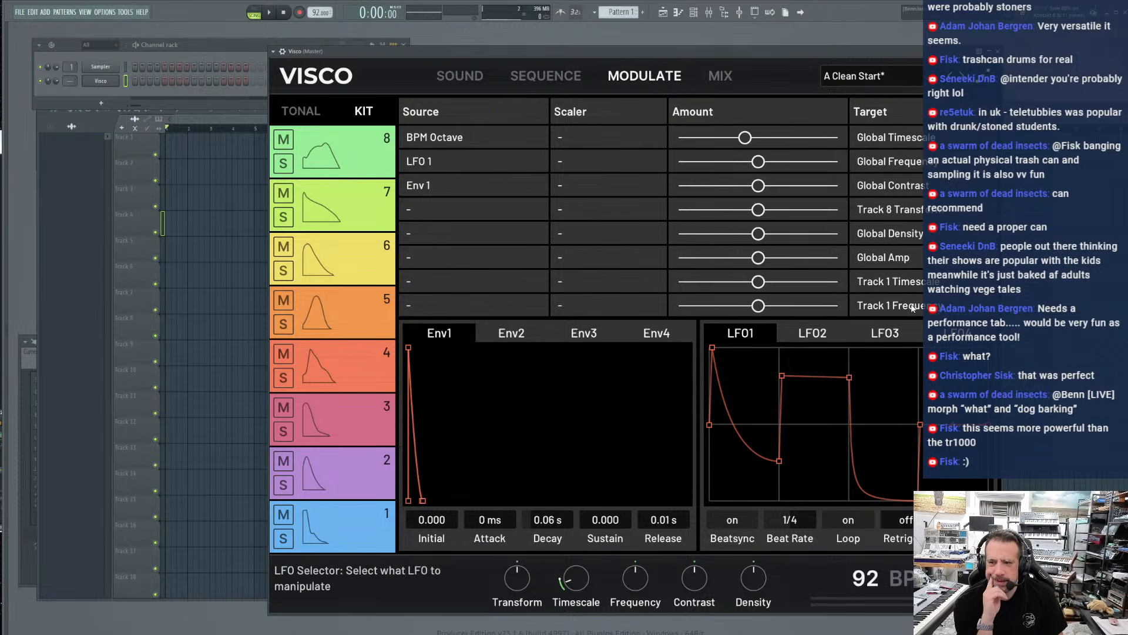
left_click_drag(758, 210, 864, 212)
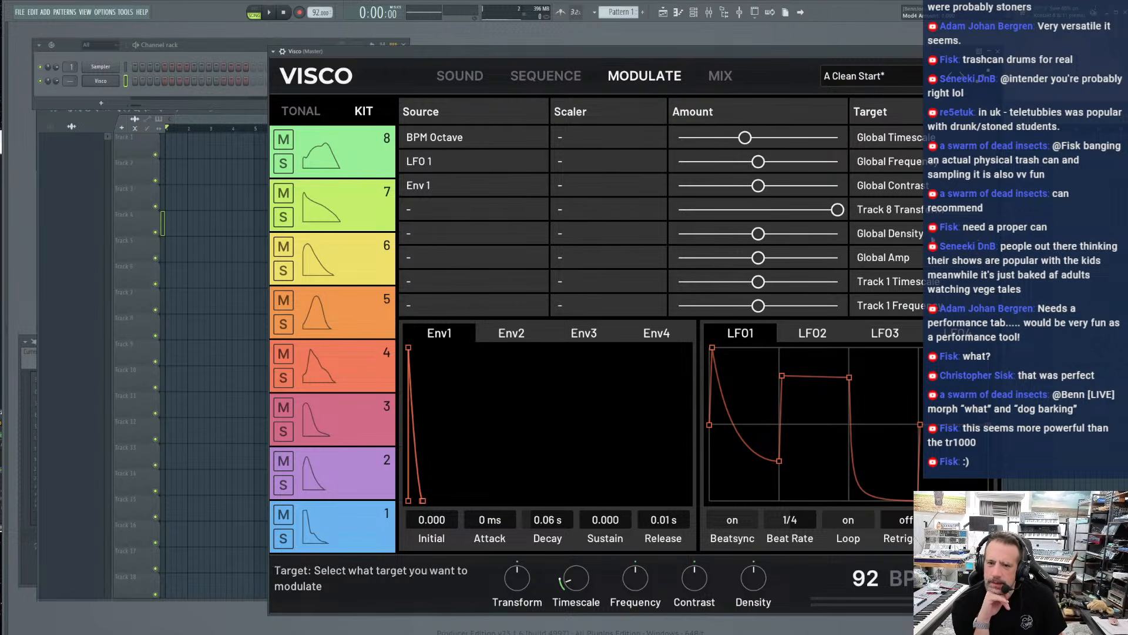
left_click_drag(452, 210, 453, 203)
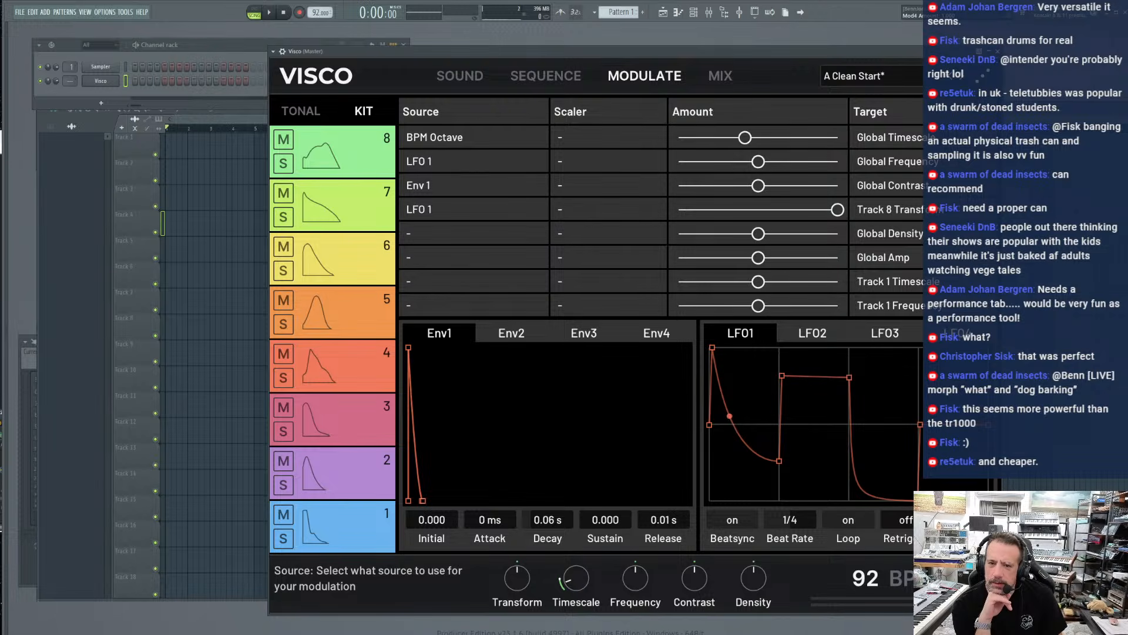
Play the pattern and set LFO 1's Beat Rate to 1/6
left_click(268, 13)
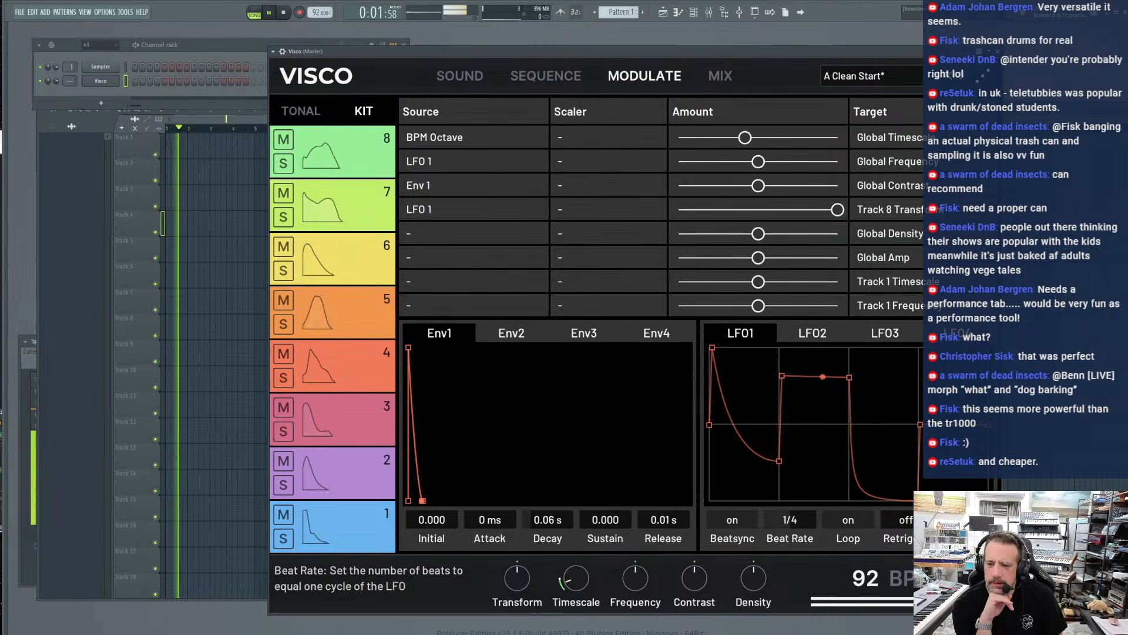
mouse_move(788, 526)
left_mouse_down()
mouse_move(788, 515)
mouse_move(787, 529)
left_mouse_up()
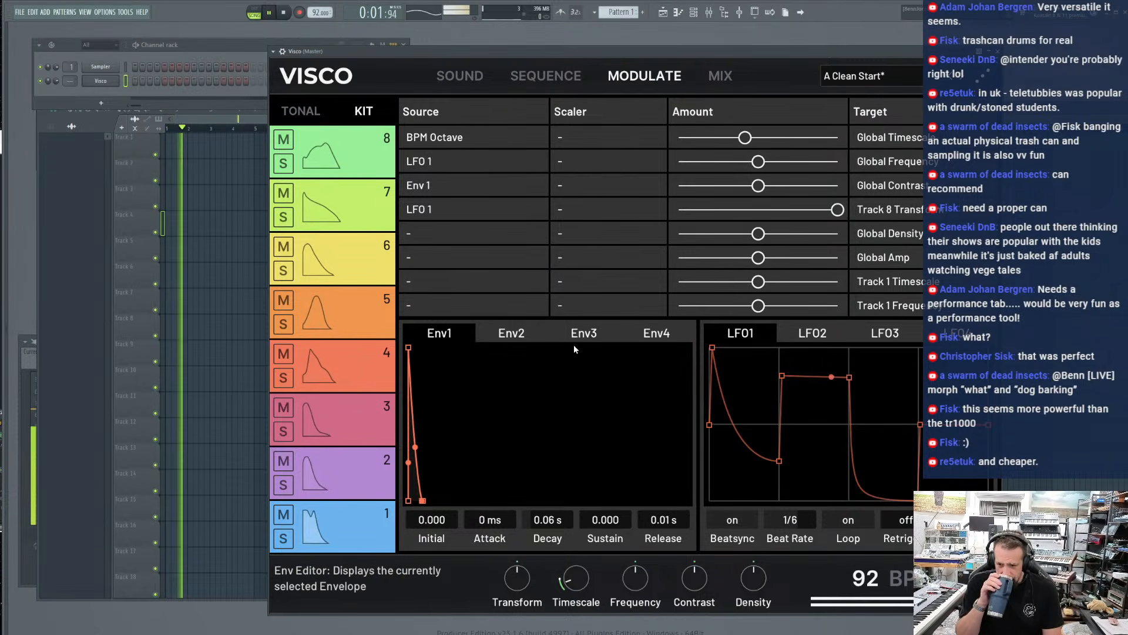
Reshape LFO 1 into a square curve with flat low segments around the high plateau, and set its Beat Rate to 1/12
left_click(458, 88)
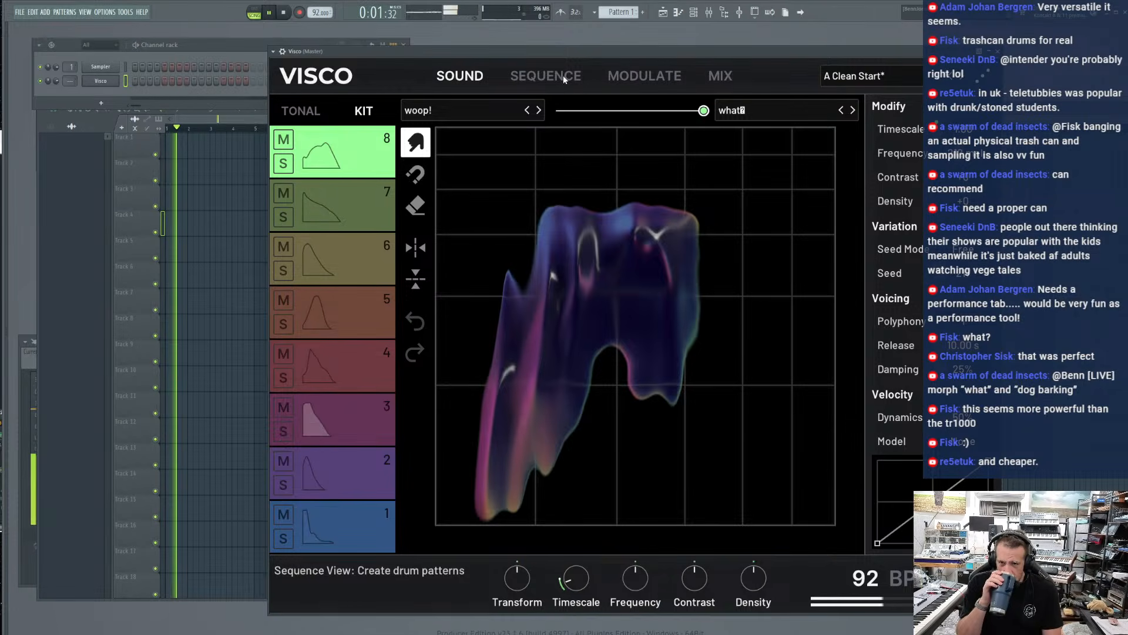
left_click(725, 77)
left_click(615, 84)
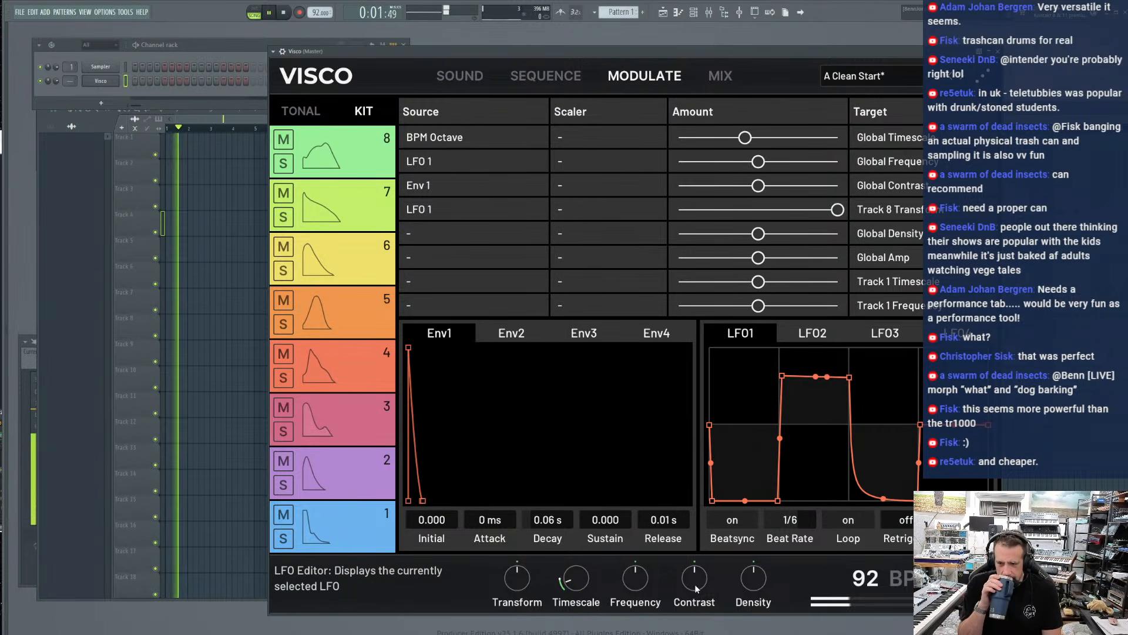
double_click(853, 461)
left_click_drag(853, 462, 852, 517)
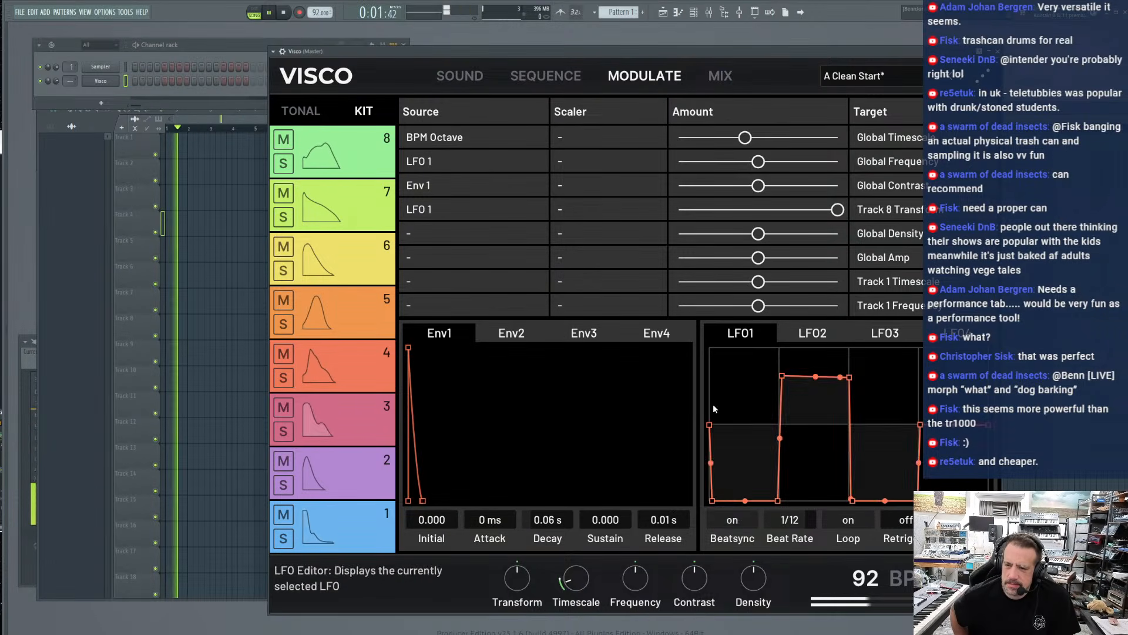
Solo track 8, narrow LFO 1's plateau to a short spike and set its Beat Rate to 3/2
left_click(467, 81)
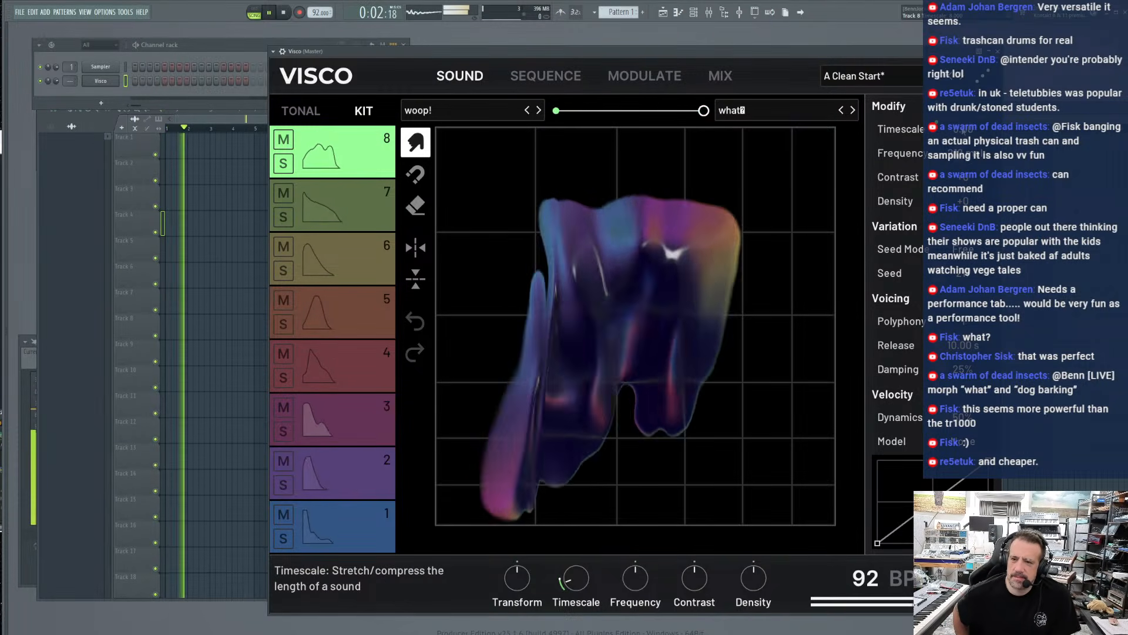
left_click(283, 164)
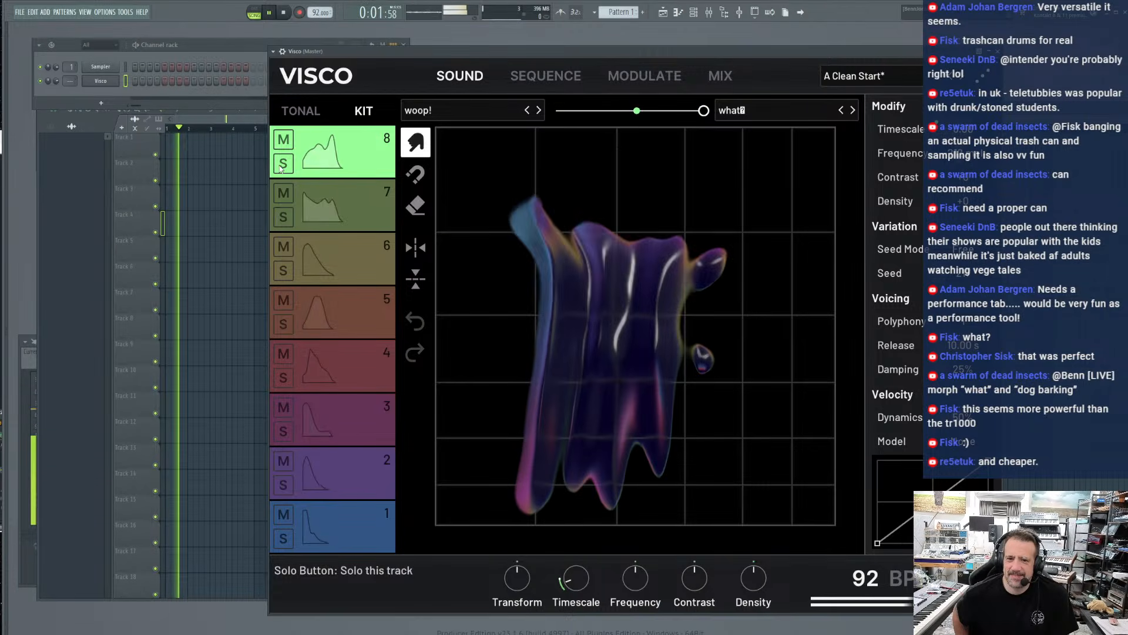
left_click(719, 77)
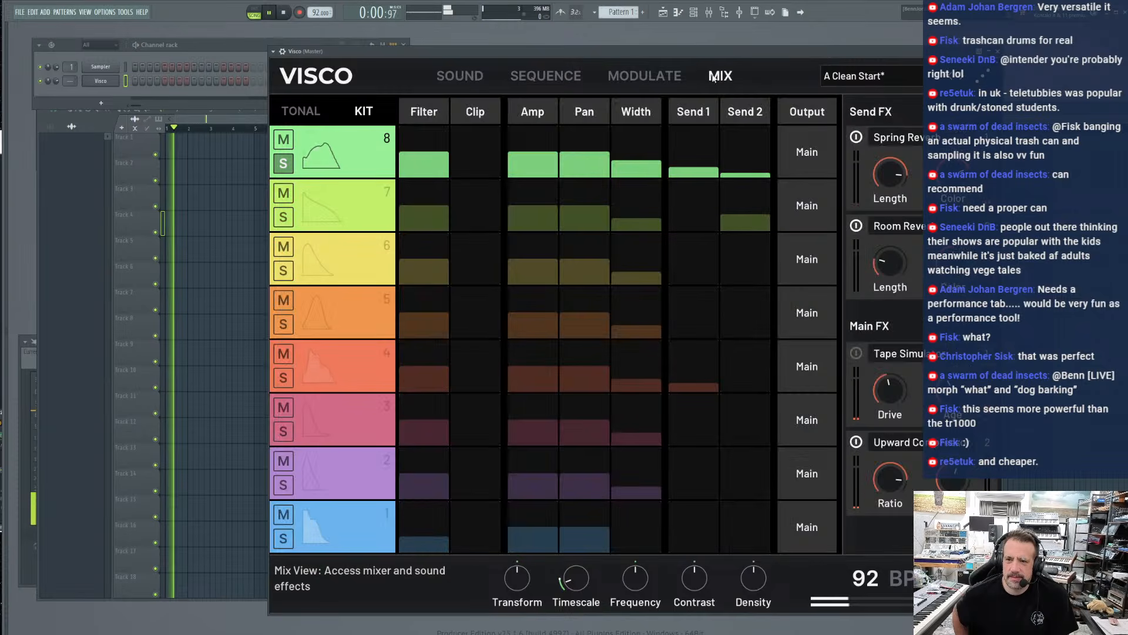
left_click(650, 77)
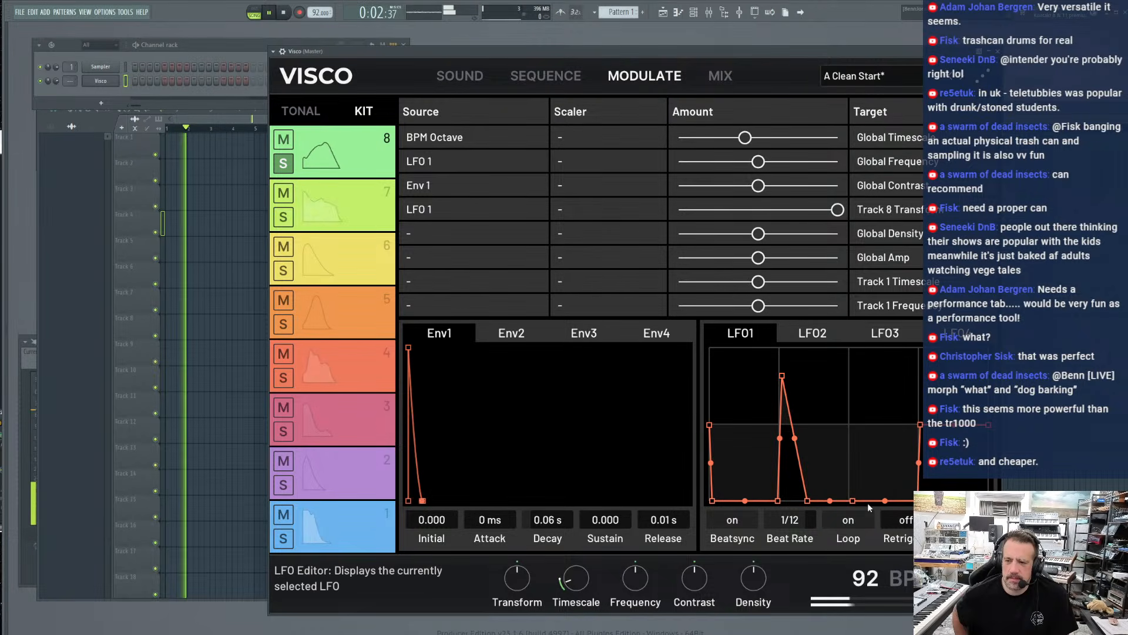
left_click_drag(854, 501, 847, 501)
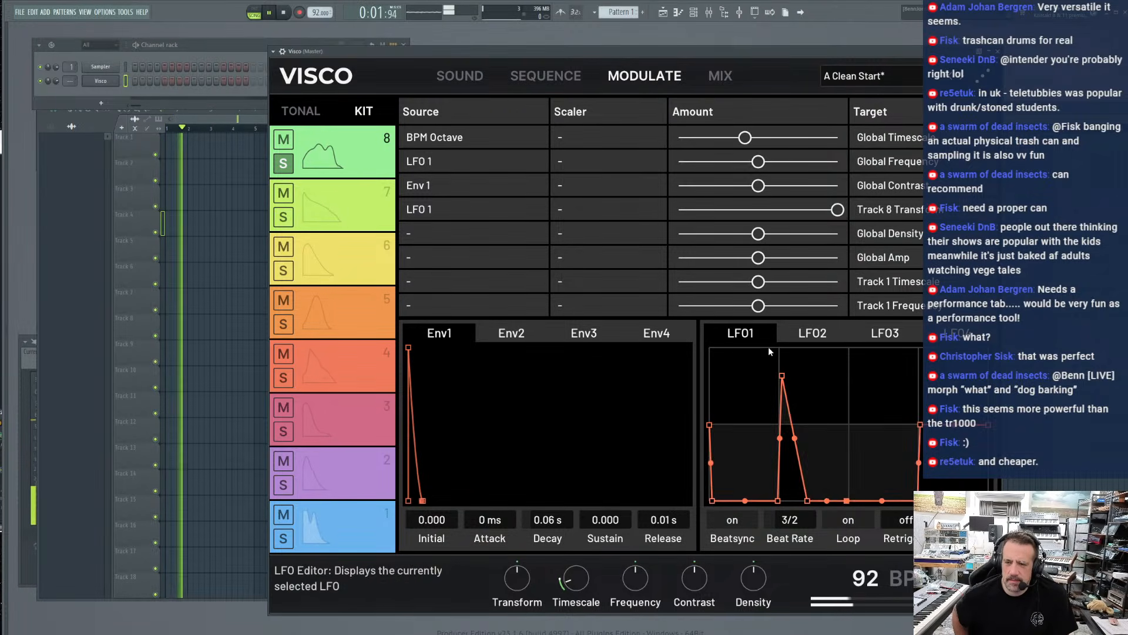
Load the dog bark sound from the Misc Animal category into track 8's first sound slot, replacing woop!
left_click(714, 78)
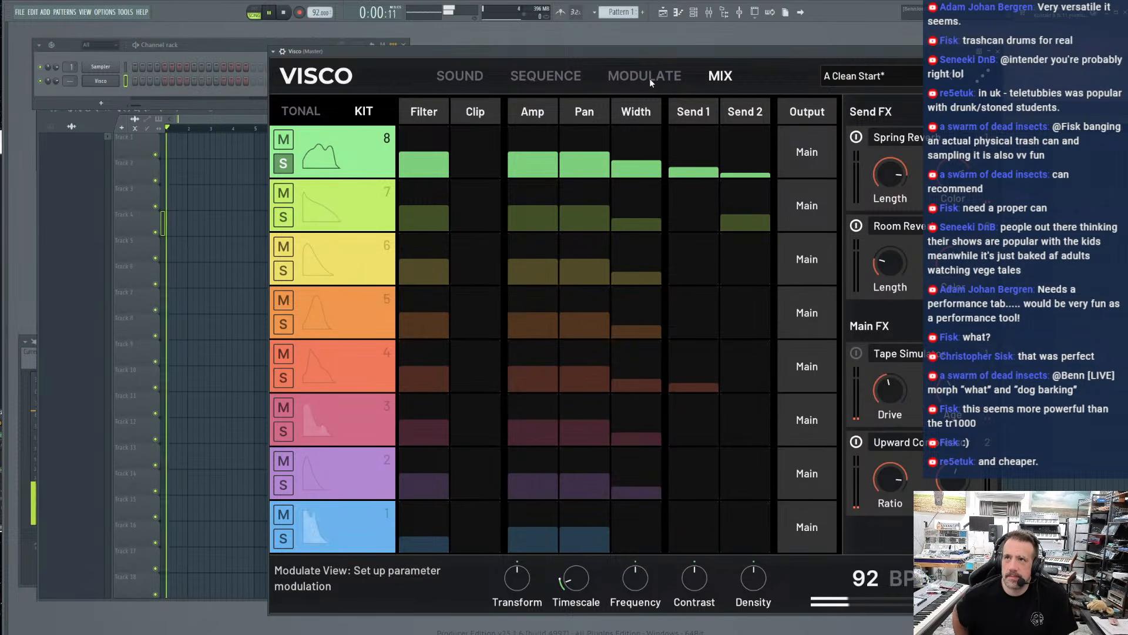
left_click(536, 78)
left_click(470, 75)
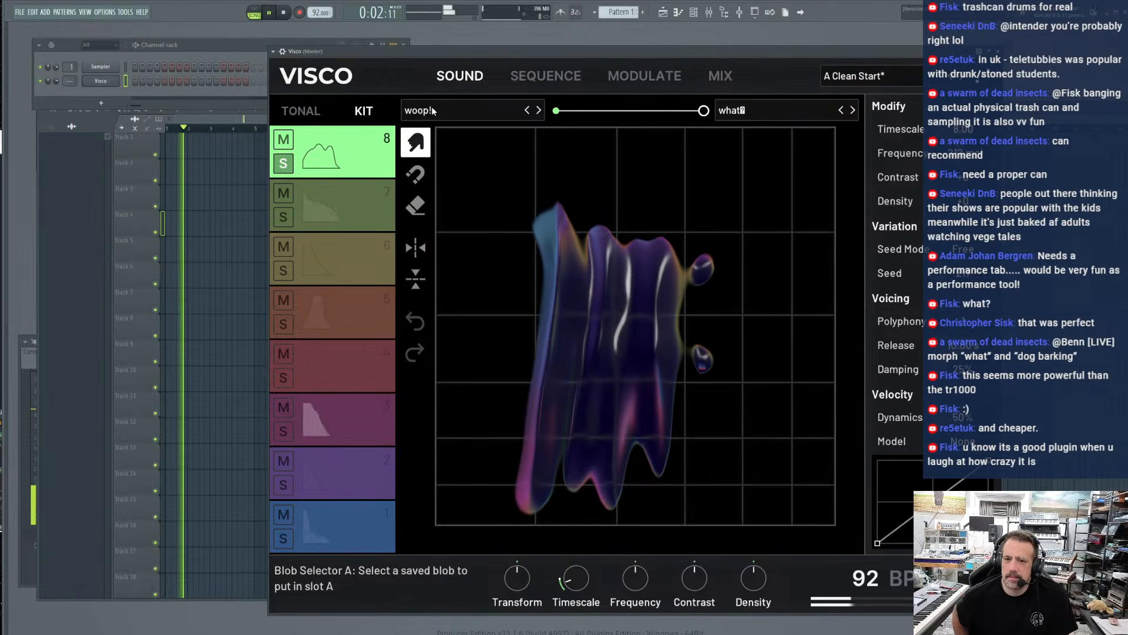
left_click(433, 111)
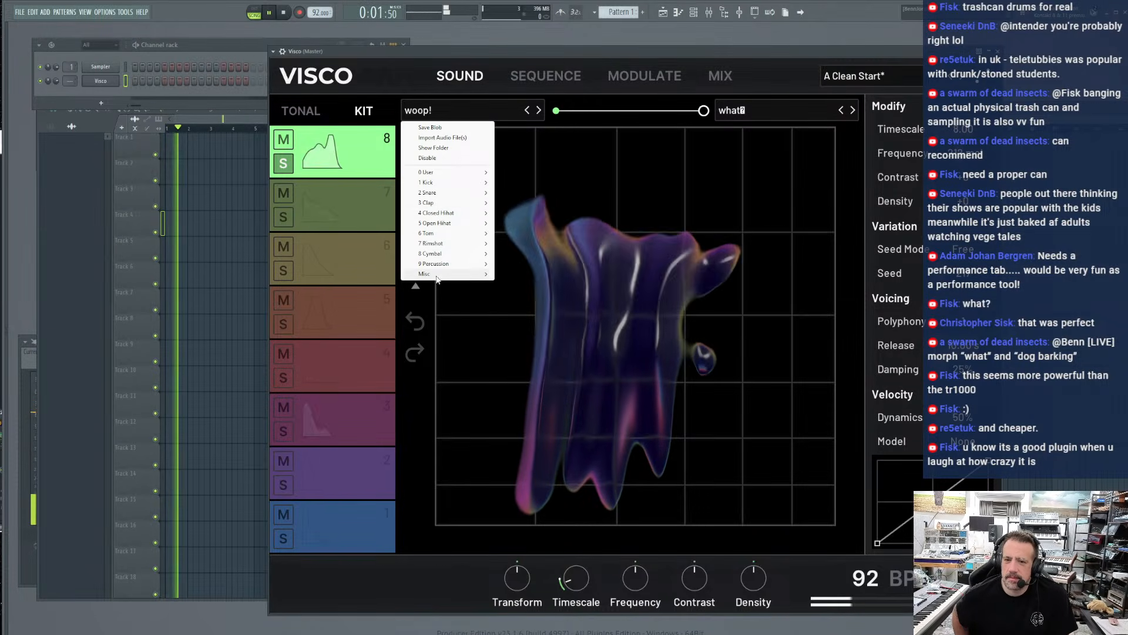
mouse_move(453, 274)
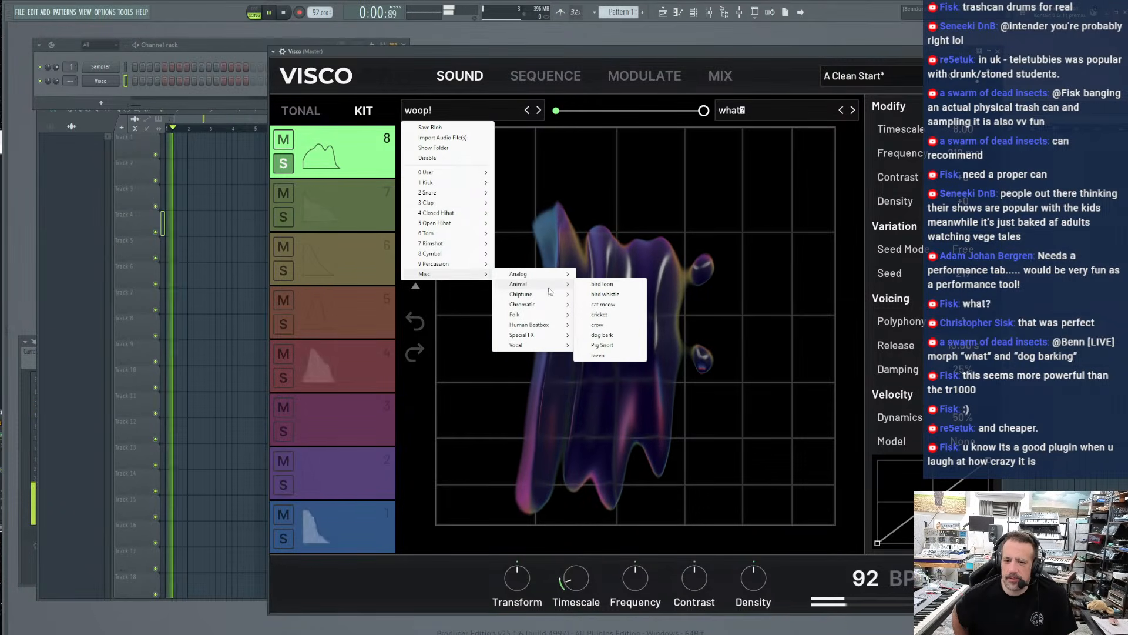
left_click(602, 335)
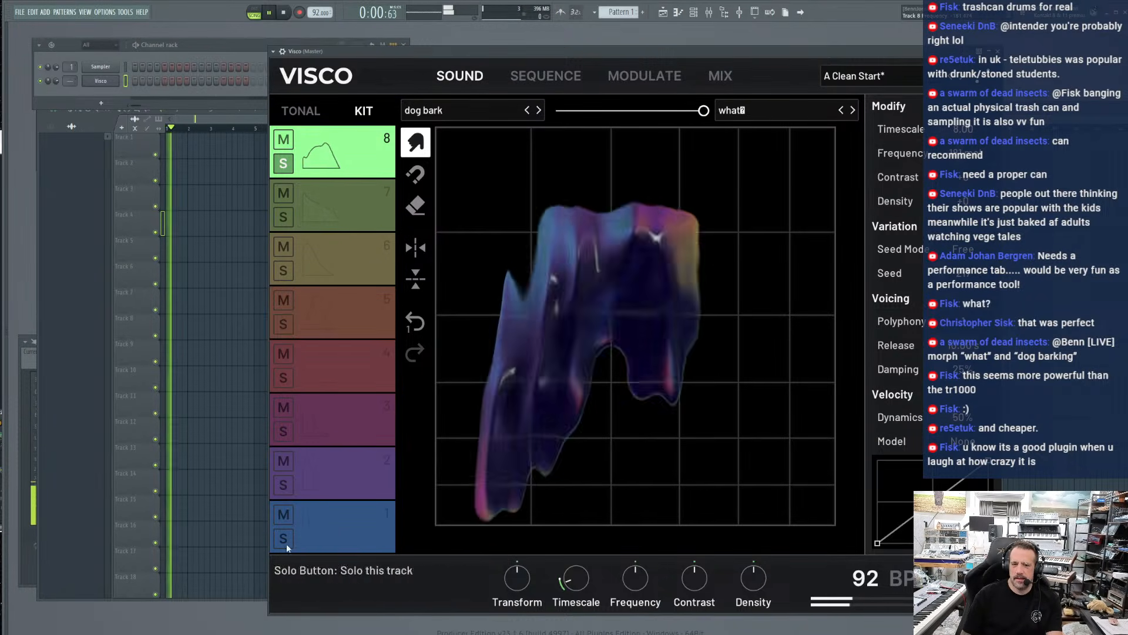
Add a note on track 8's first sequencer step and preview the track's sound
left_click(545, 76)
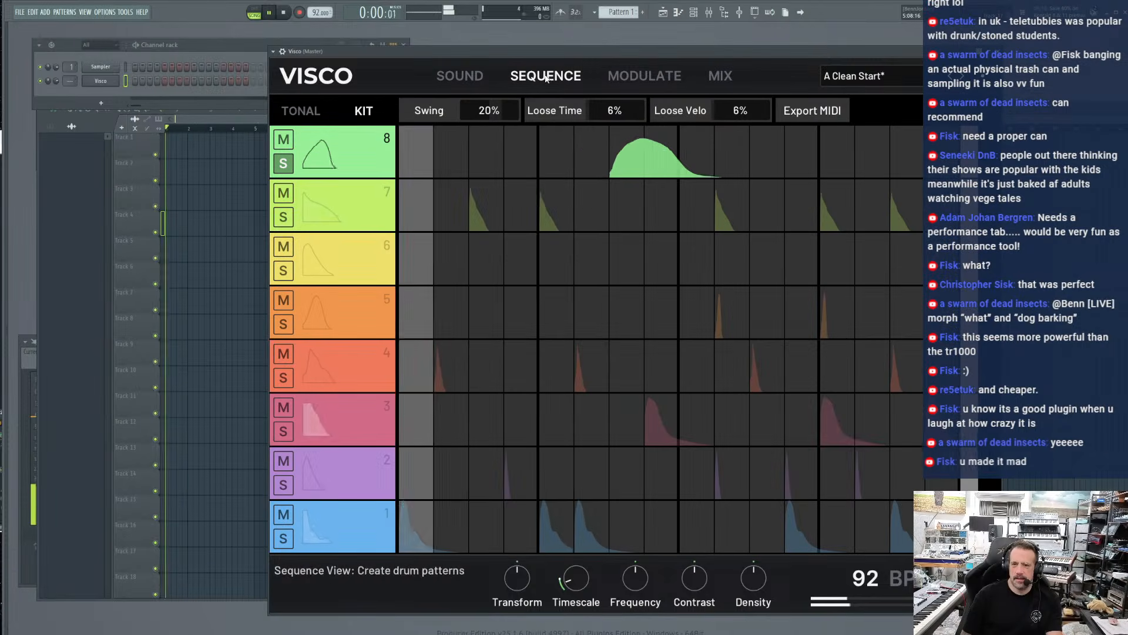
left_click(415, 154)
left_click(368, 159)
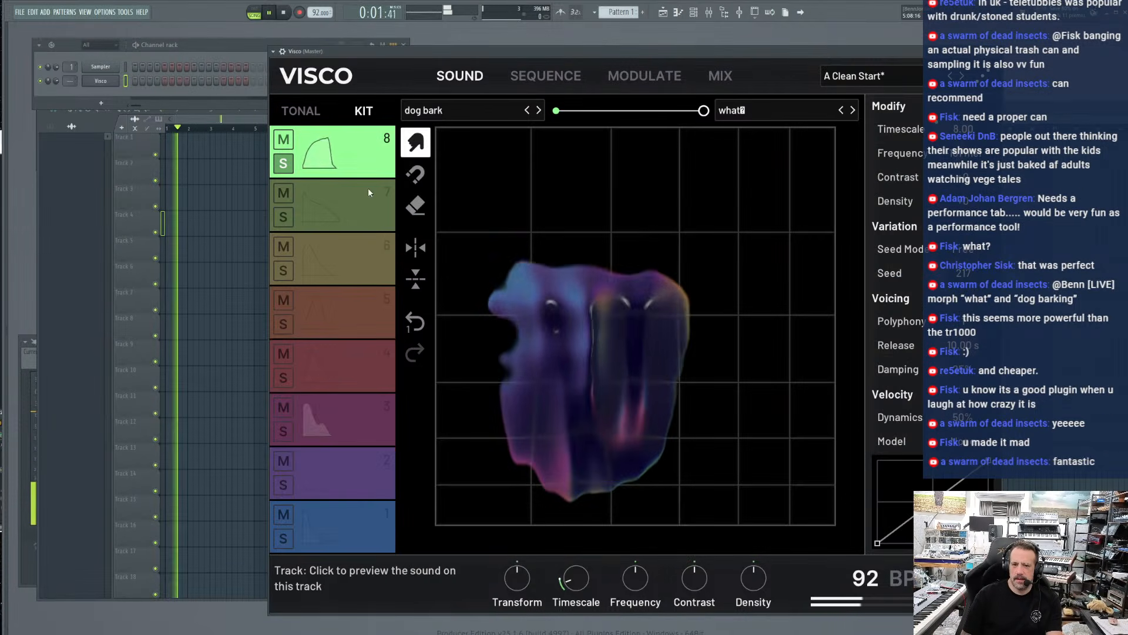
Rework track 1's kick pattern with added notes on steps 4, 9 and 13, accented main hits and softer notes on steps 4, 6 and 12
left_click(545, 76)
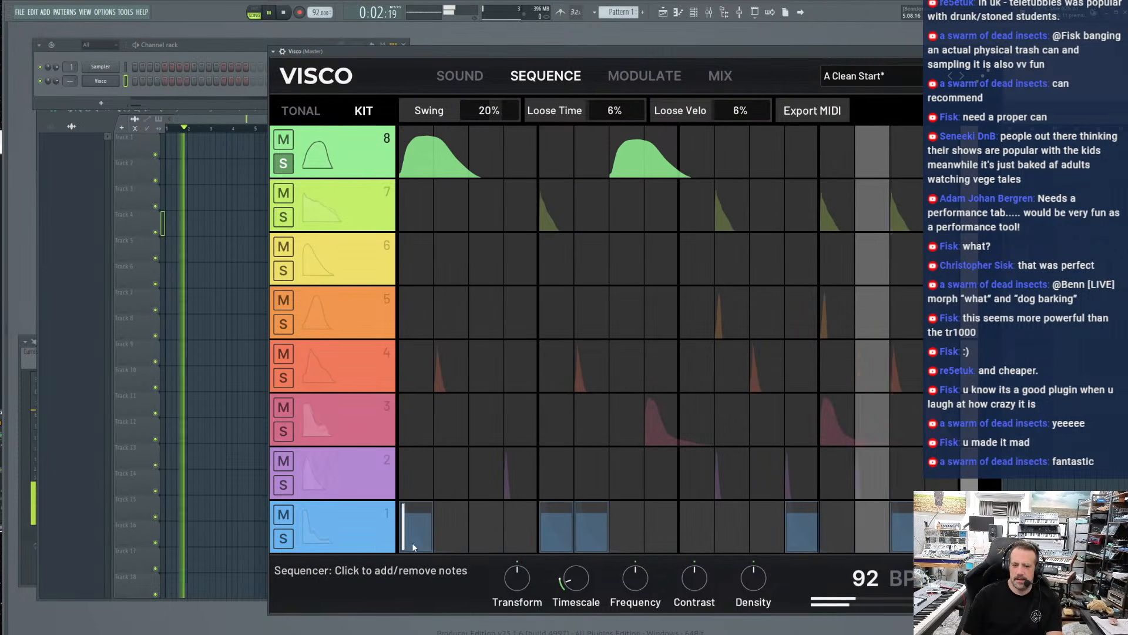
left_click_drag(410, 540, 397, 472)
left_click(530, 535)
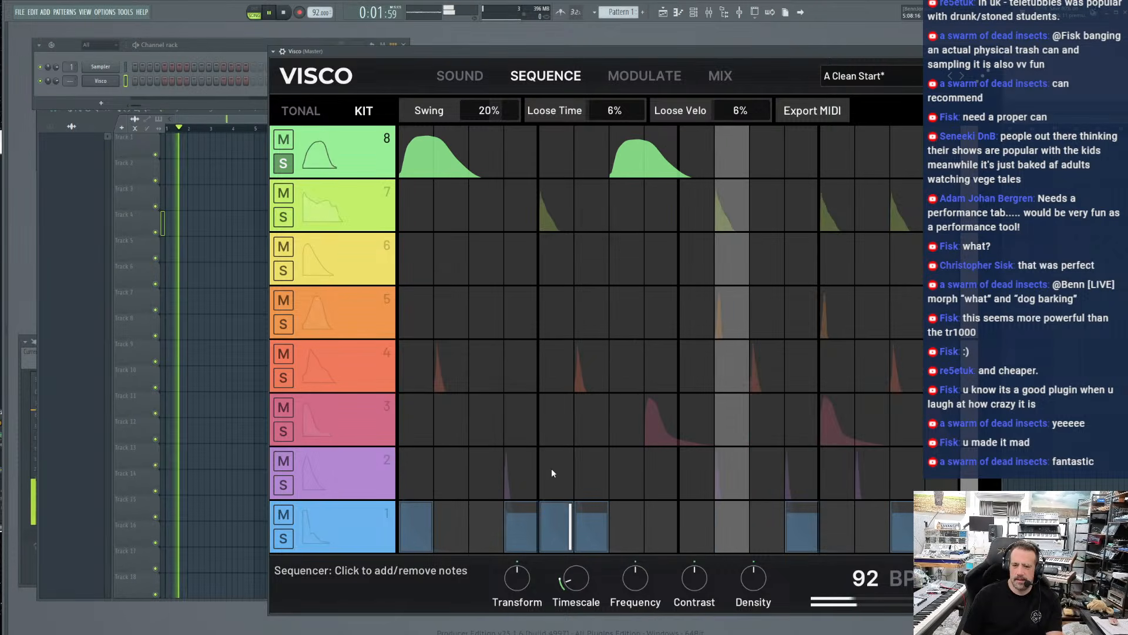
left_click(513, 534)
left_click(597, 531)
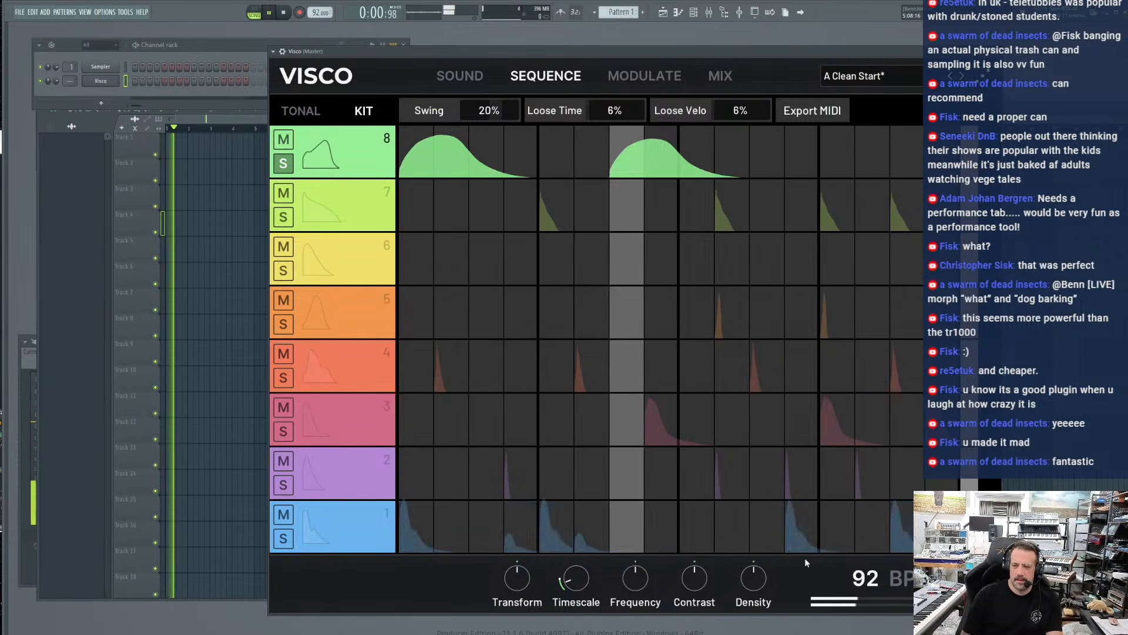
left_click(692, 531)
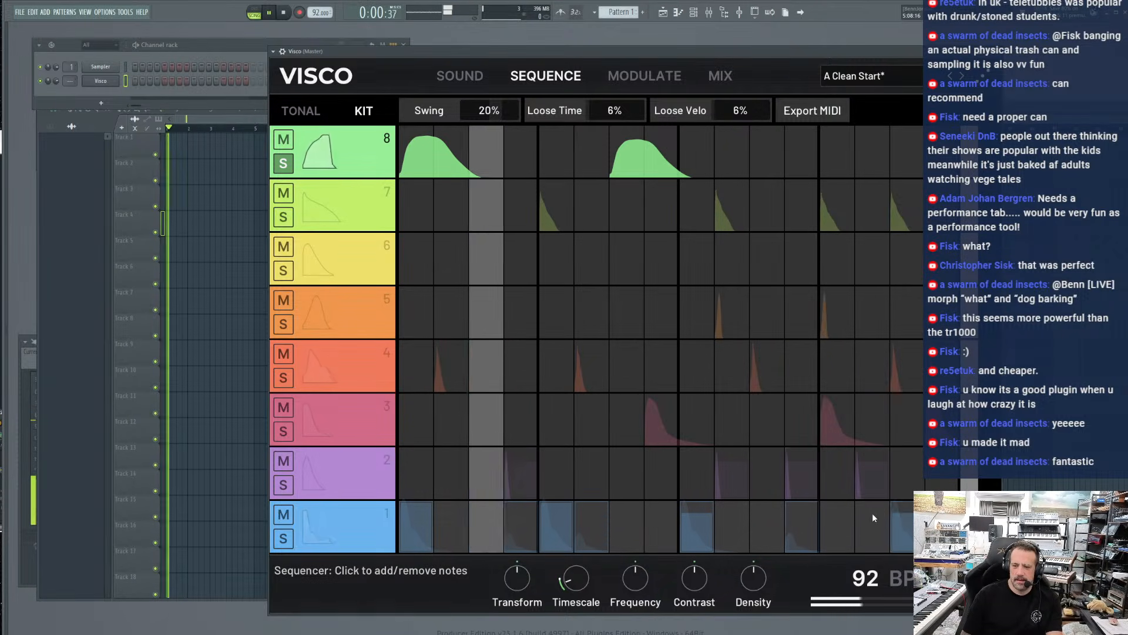
left_click(825, 517)
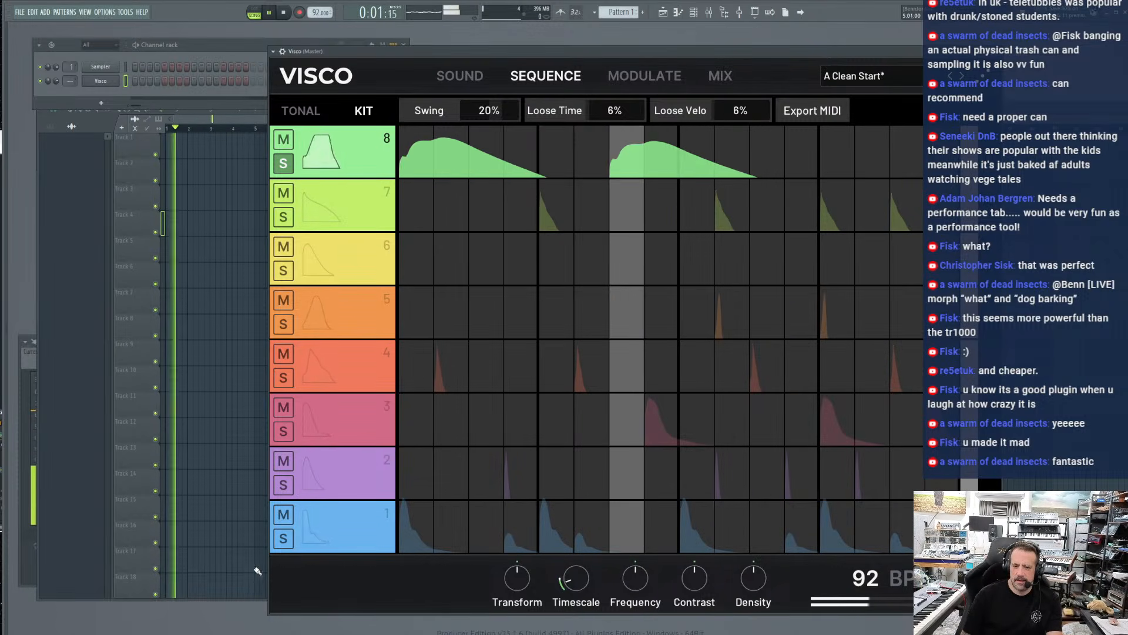
Solo track 1 in place of track 8 to audition the kick pattern, and release the solo so all tracks play
left_click(283, 538)
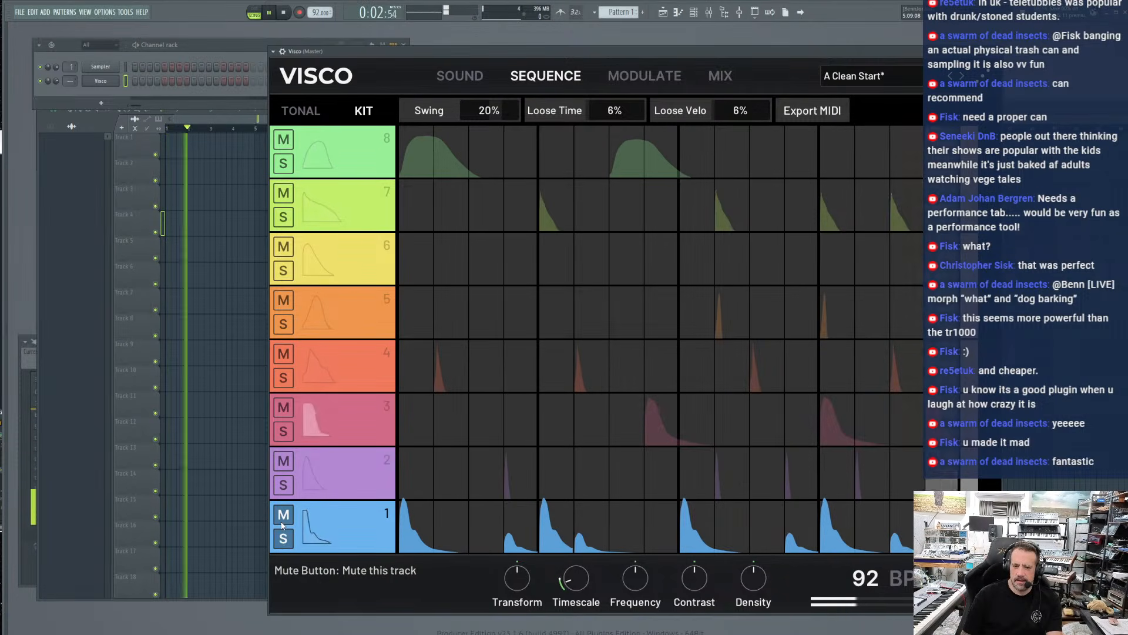
left_click(284, 536)
left_click(284, 517)
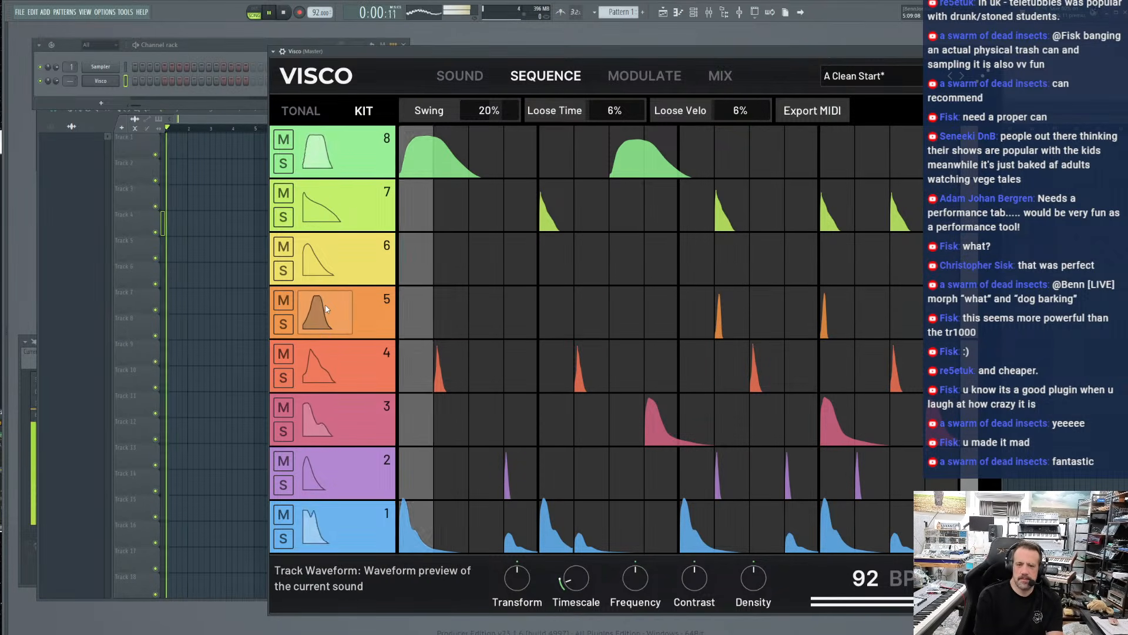
Add track 5 notes on steps 3, 7, 11 and 15, and lower the velocities on steps 6, 10 and 13
left_click(487, 309)
left_click(605, 303)
left_click(623, 302)
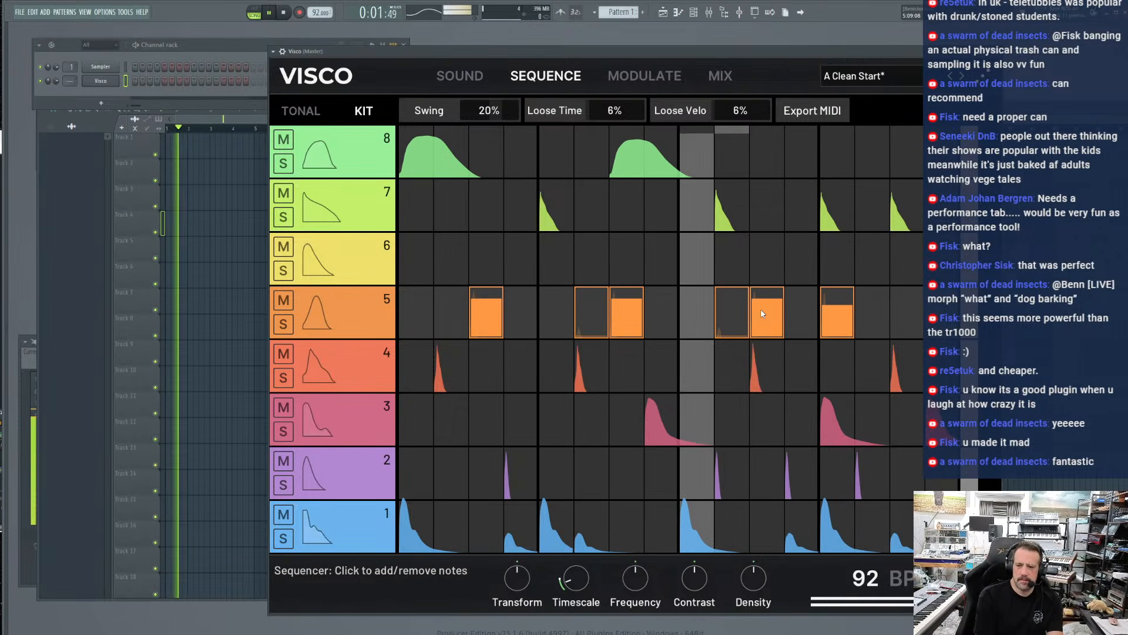
left_click(767, 312)
left_click(902, 308)
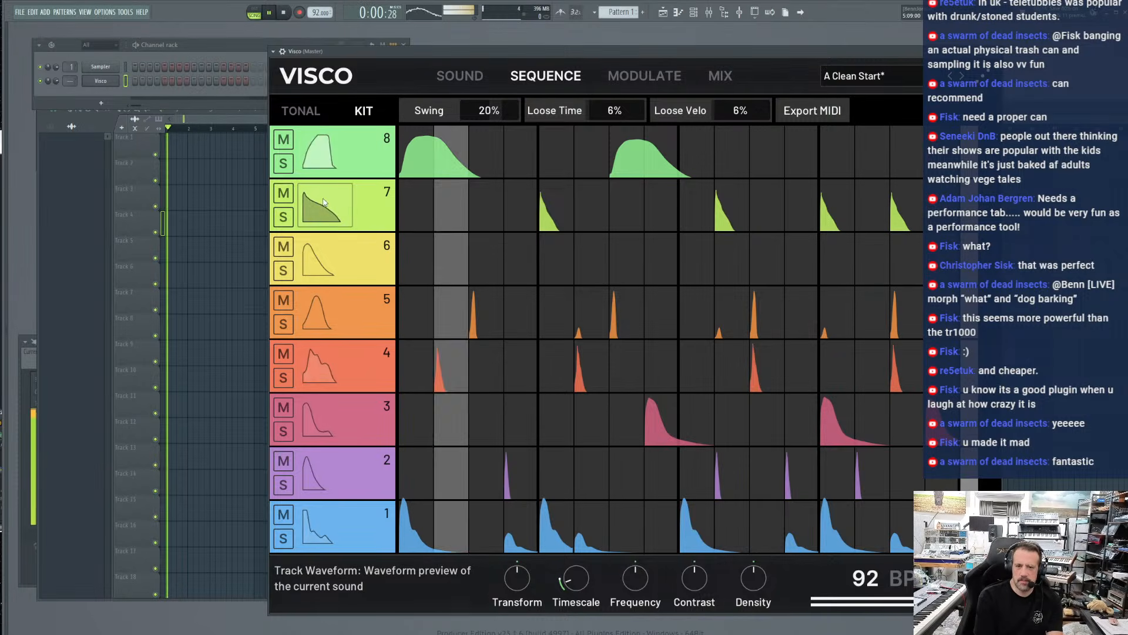
Fill every empty step from 1 through 14 on track 7 with notes
left_click(416, 193)
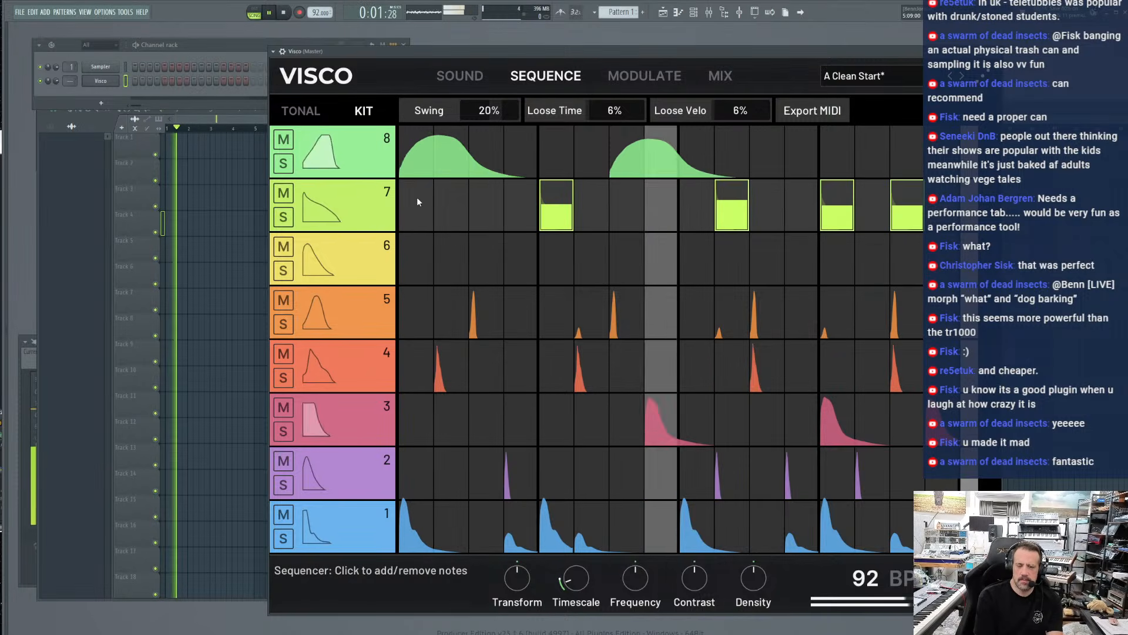
left_click(458, 207)
left_click(489, 208)
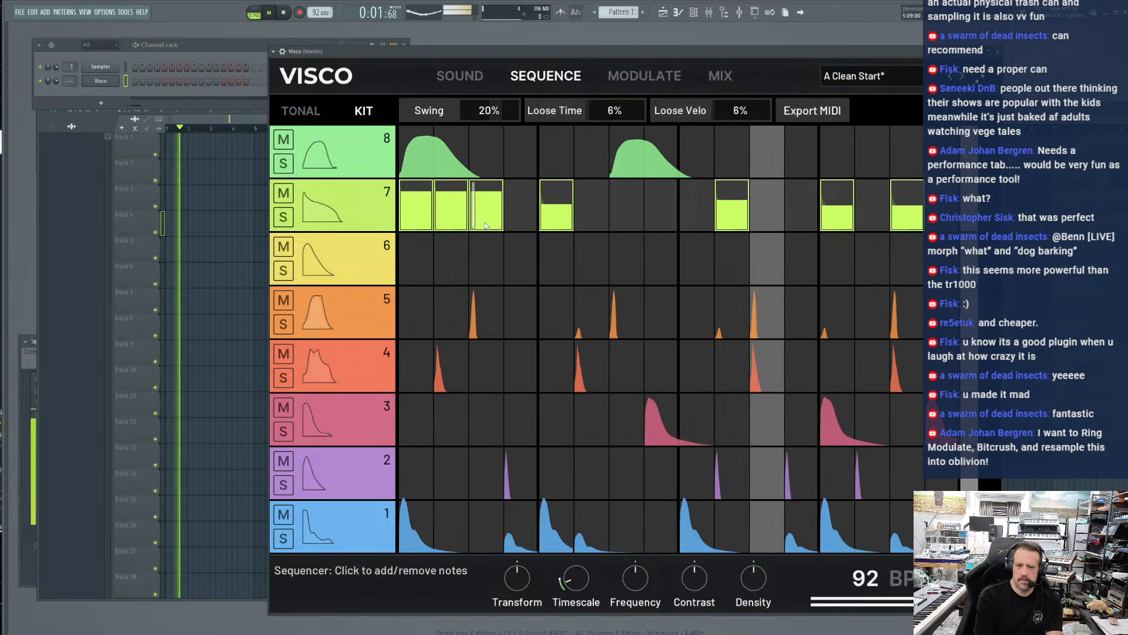
left_click(517, 207)
left_click(588, 206)
left_click(625, 208)
left_click(660, 207)
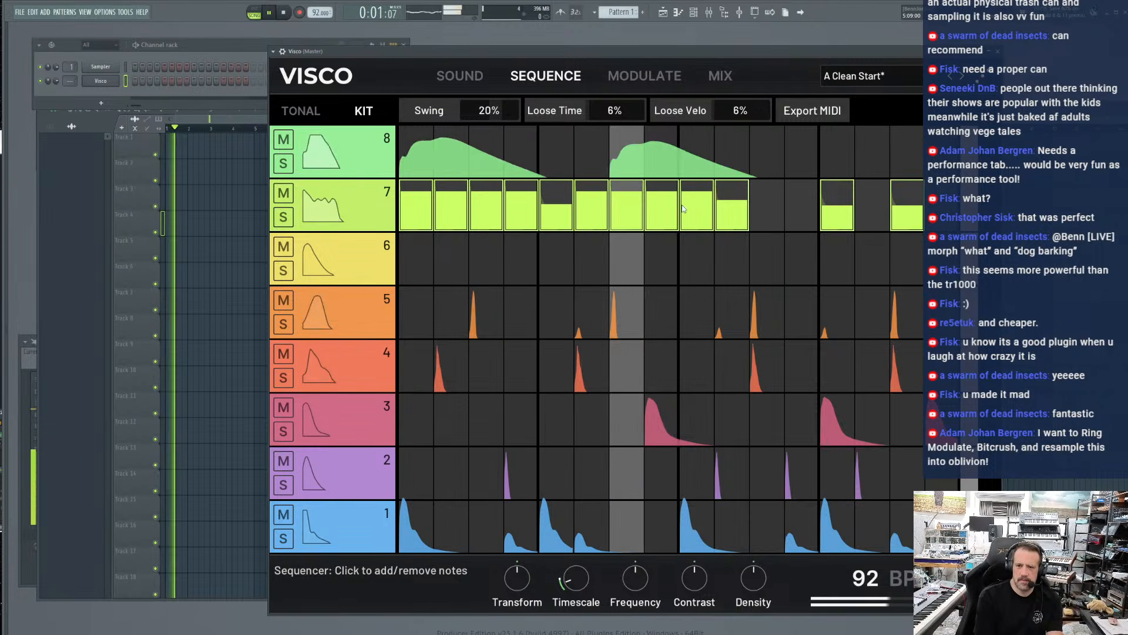
left_click(697, 208)
left_click(767, 207)
left_click(801, 207)
left_click(868, 211)
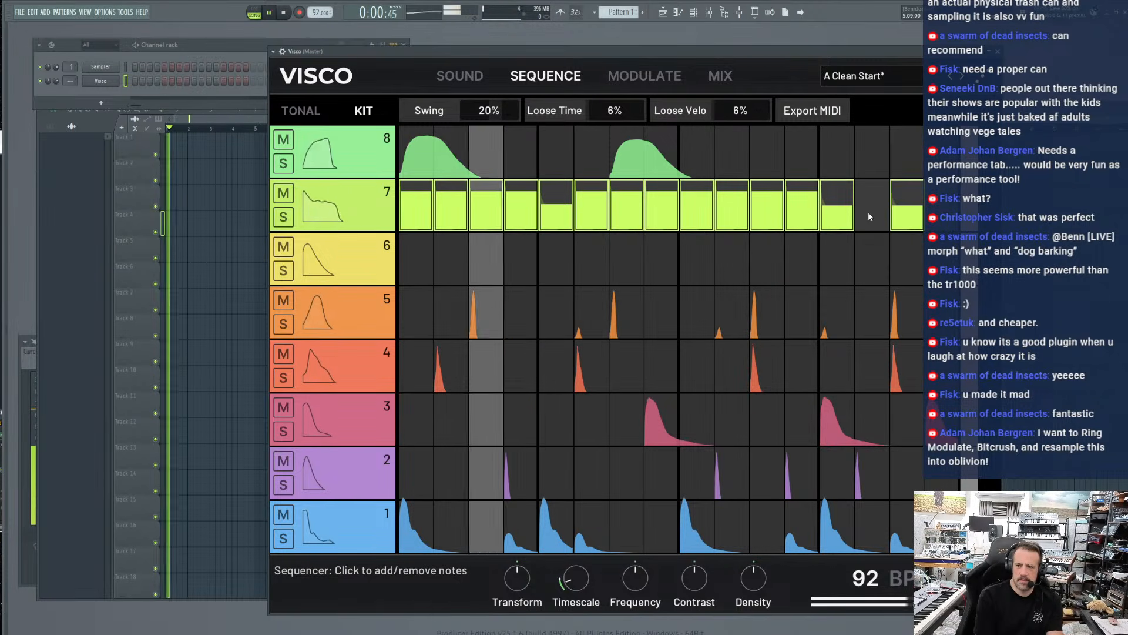
Smear track 7's Oldschool Open blob toward later time and higher frequencies, and raise its Contrast to +18
left_click(459, 75)
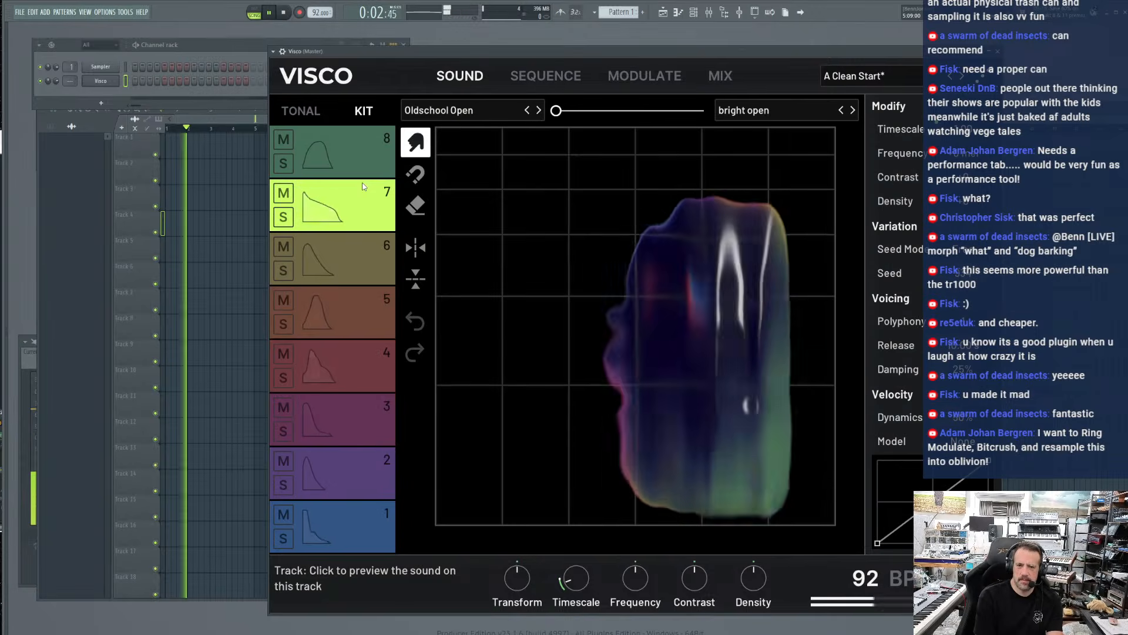
left_click_drag(710, 463, 828, 201)
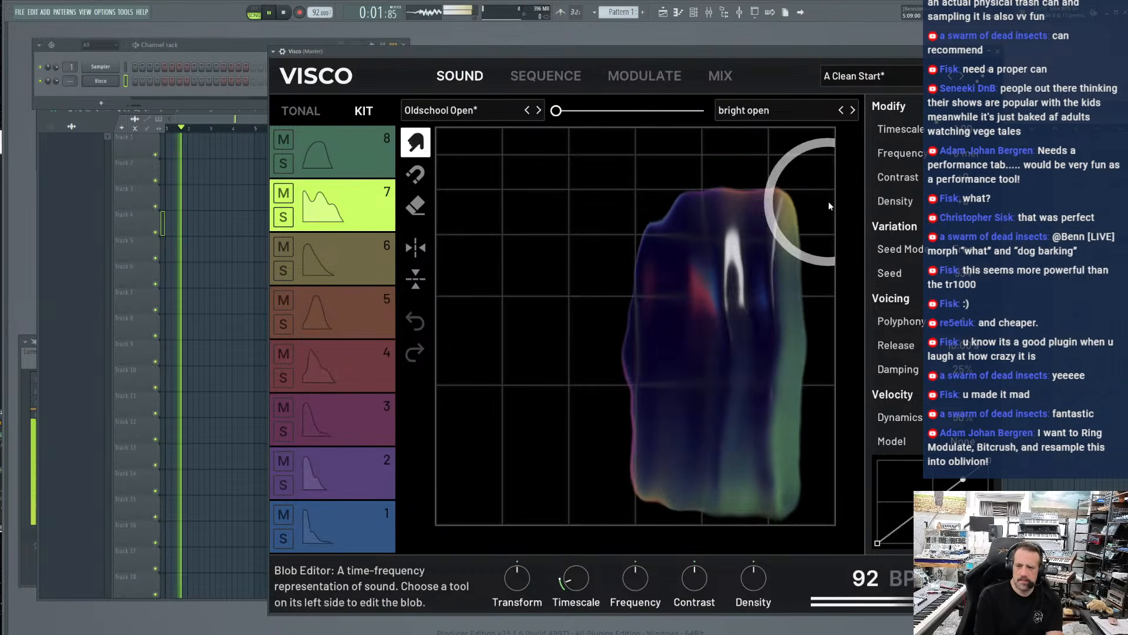
left_click_drag(700, 330, 822, 235)
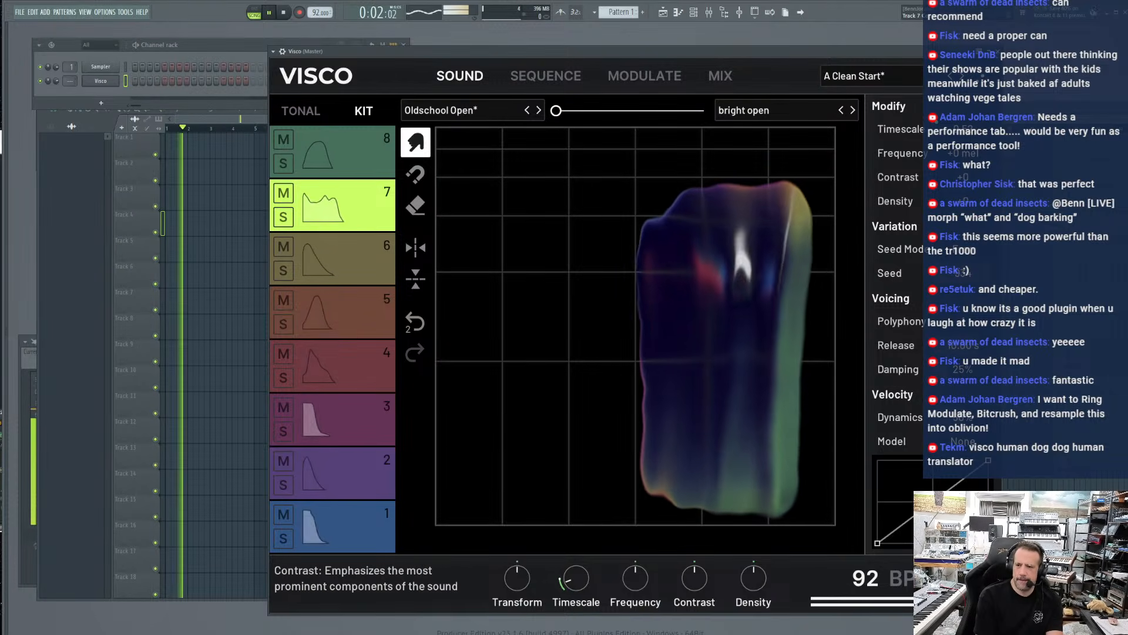
mouse_move(962, 177)
left_mouse_down()
mouse_move(962, 247)
mouse_move(963, 143)
mouse_move(962, 184)
mouse_move(962, 165)
left_mouse_up()
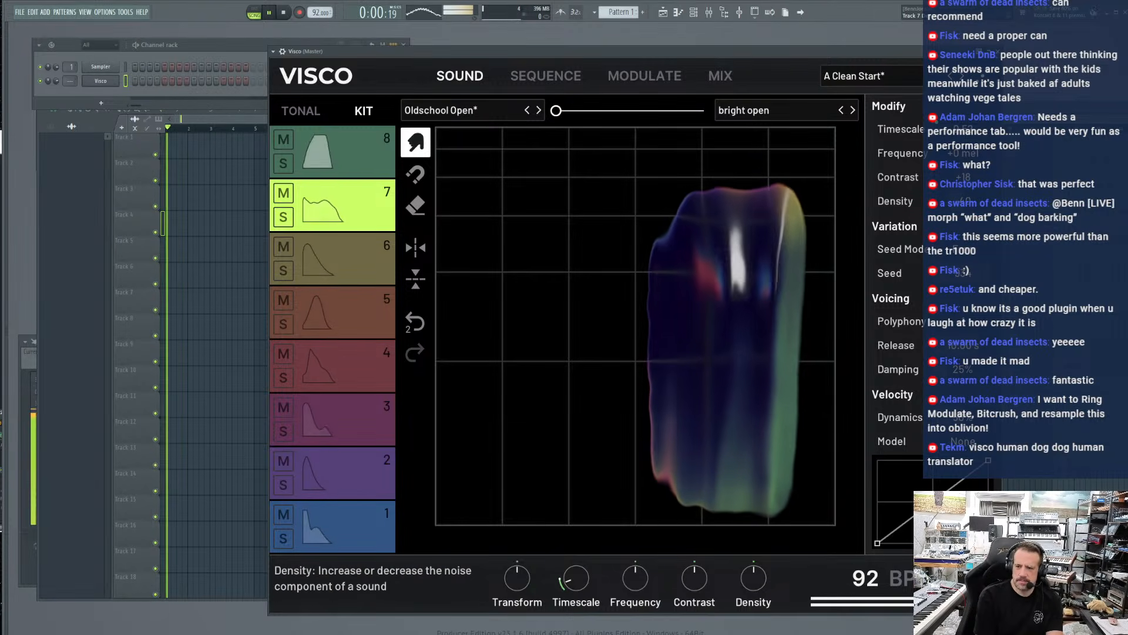
In the mixer, raise track 7's Filter slightly and lower track 8's Filter to -74
left_click(720, 77)
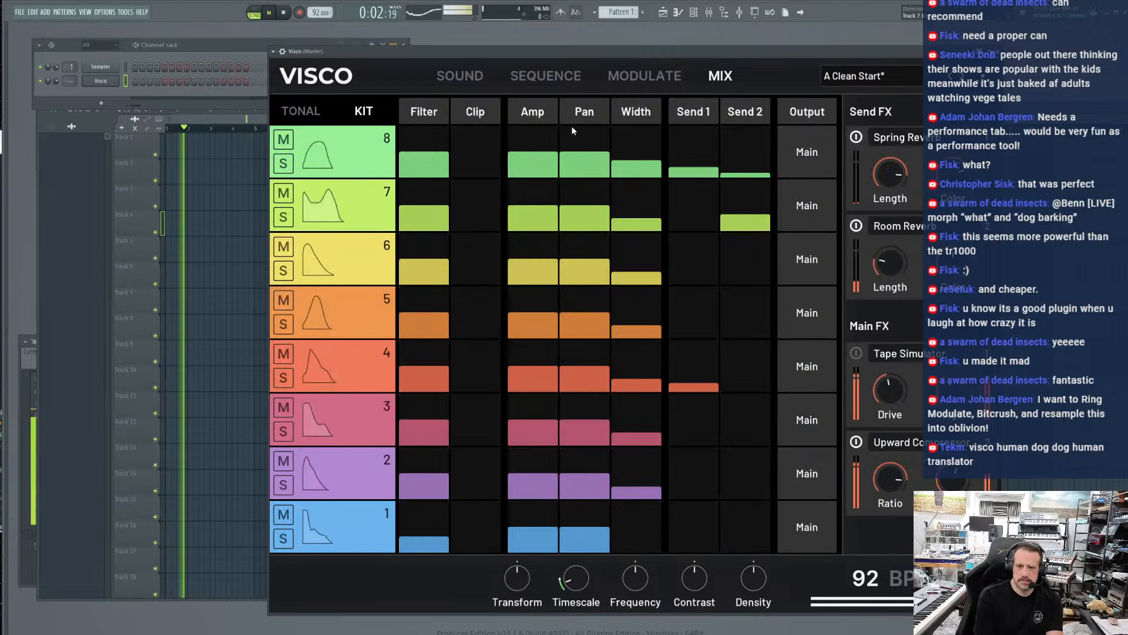
left_click_drag(419, 217, 418, 218)
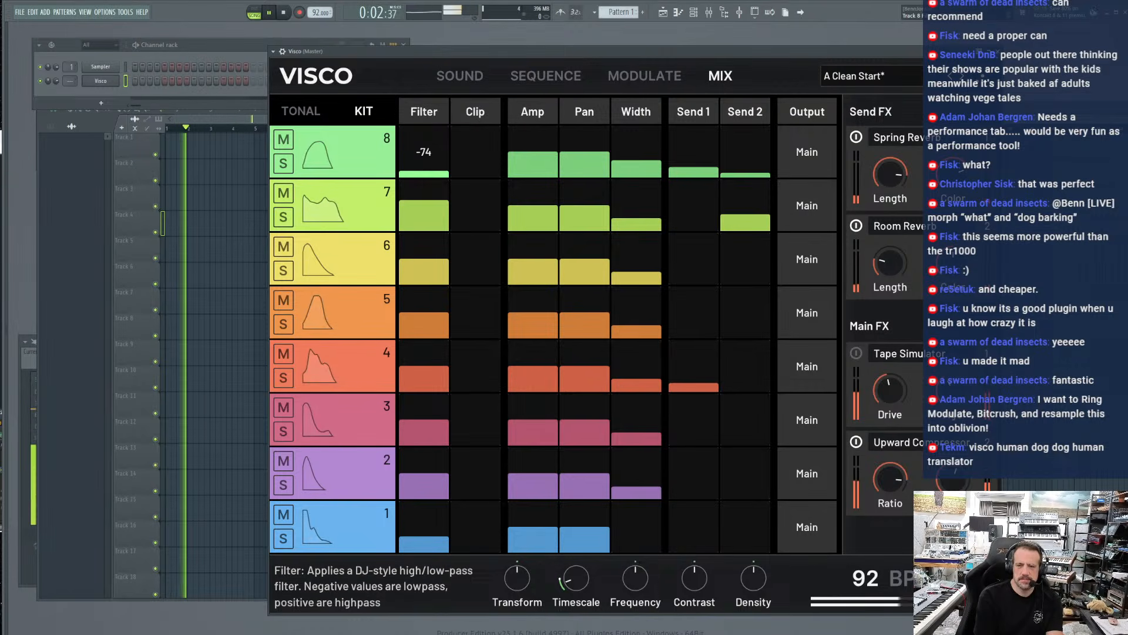
Morph track 1 from crusty kick fully to techno kick and set its Frequency to -47 mel
left_click(350, 509)
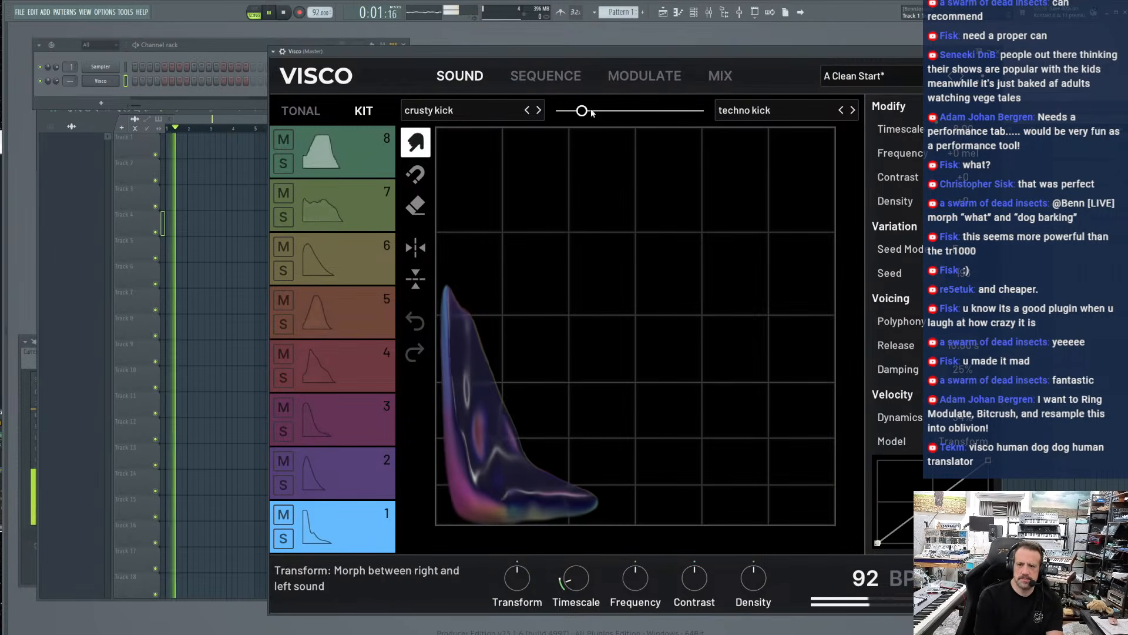
left_click_drag(582, 110, 703, 111)
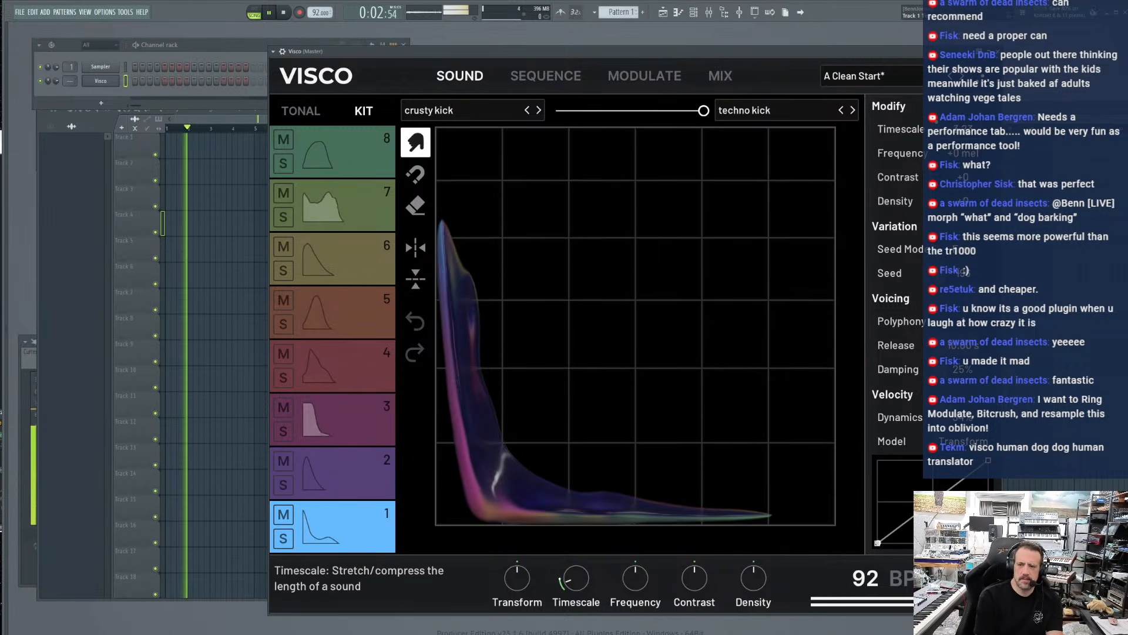
left_click_drag(962, 129, 962, 162)
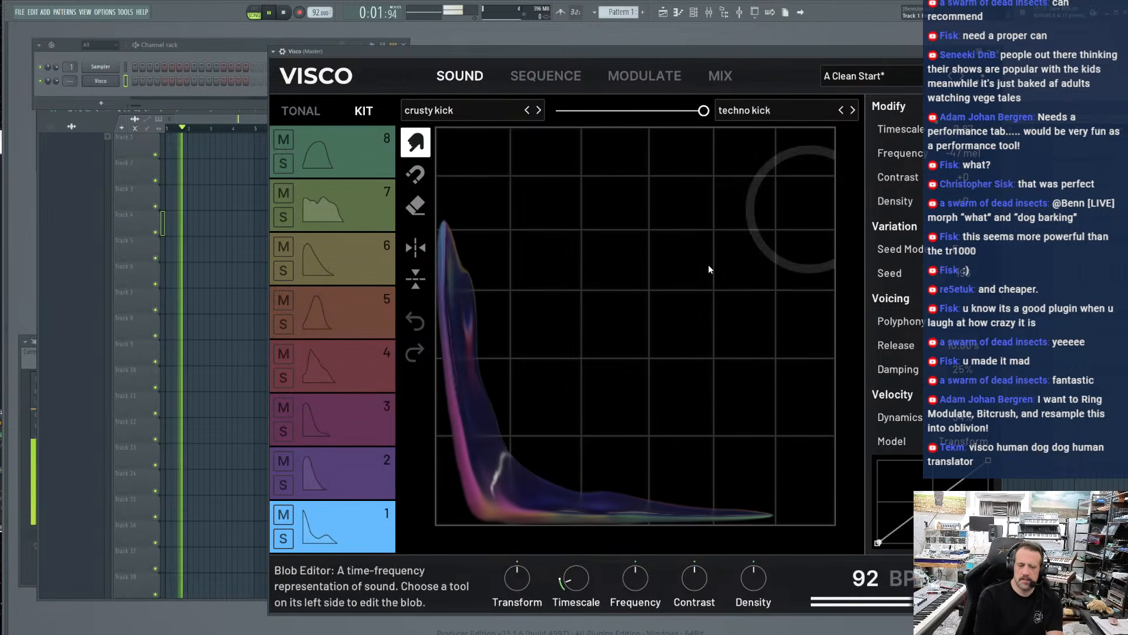
Preview track 2's rim, and morph track 3 from Maestro Snare fully to dusty snare
left_click(360, 470)
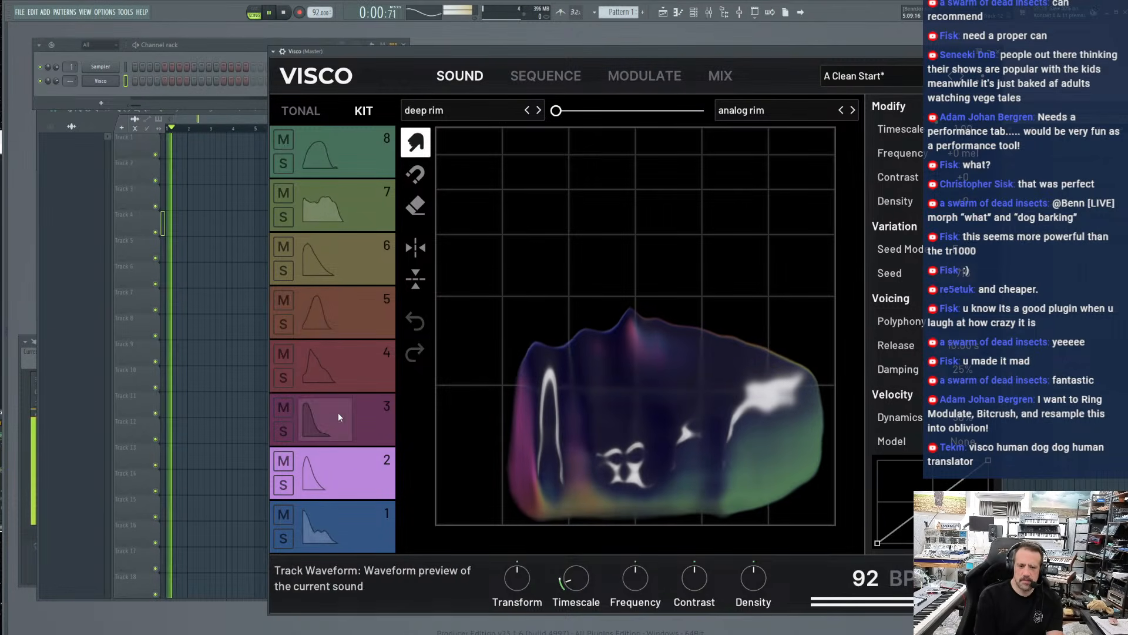
left_click(353, 418)
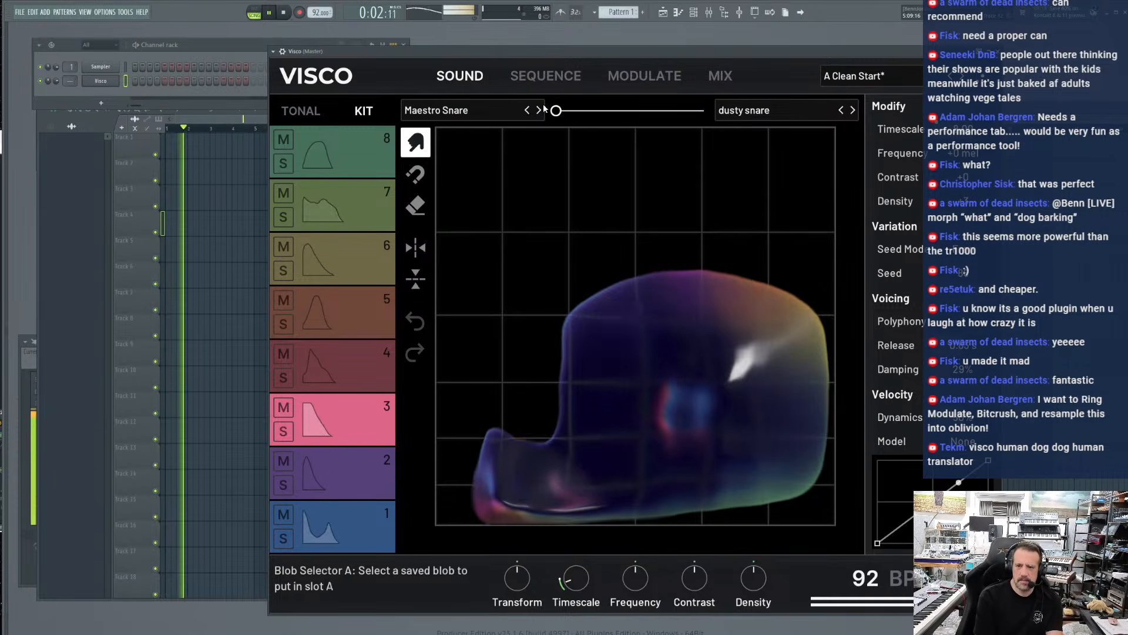
left_click(702, 110)
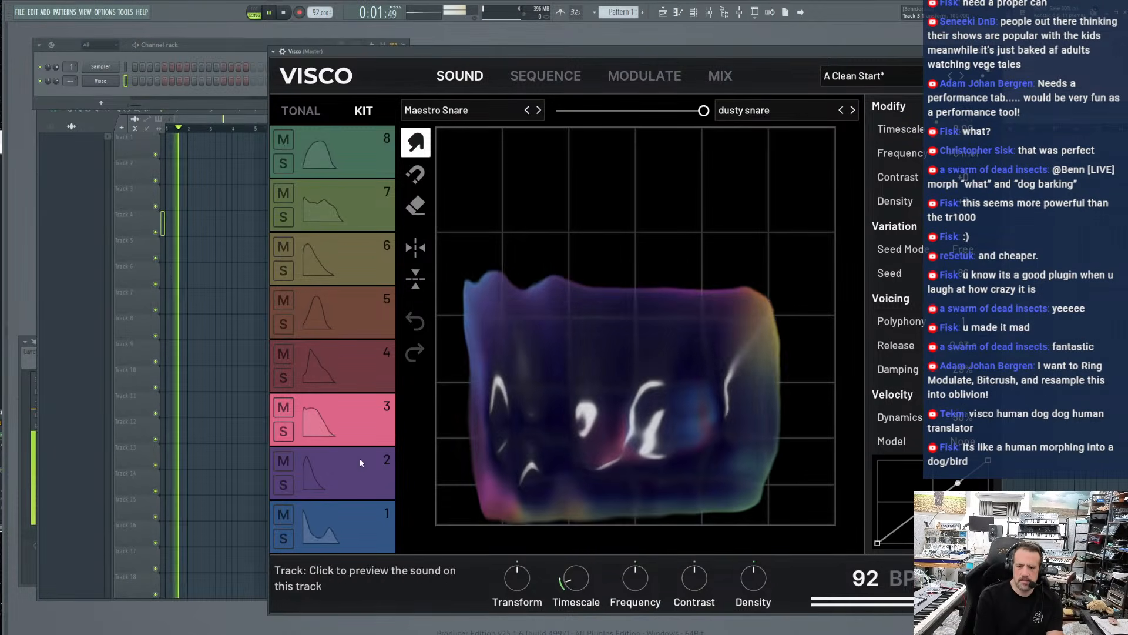
In the sequencer, add a track 3 note on step 5 and raise the velocity of the step 13 note
left_click(533, 82)
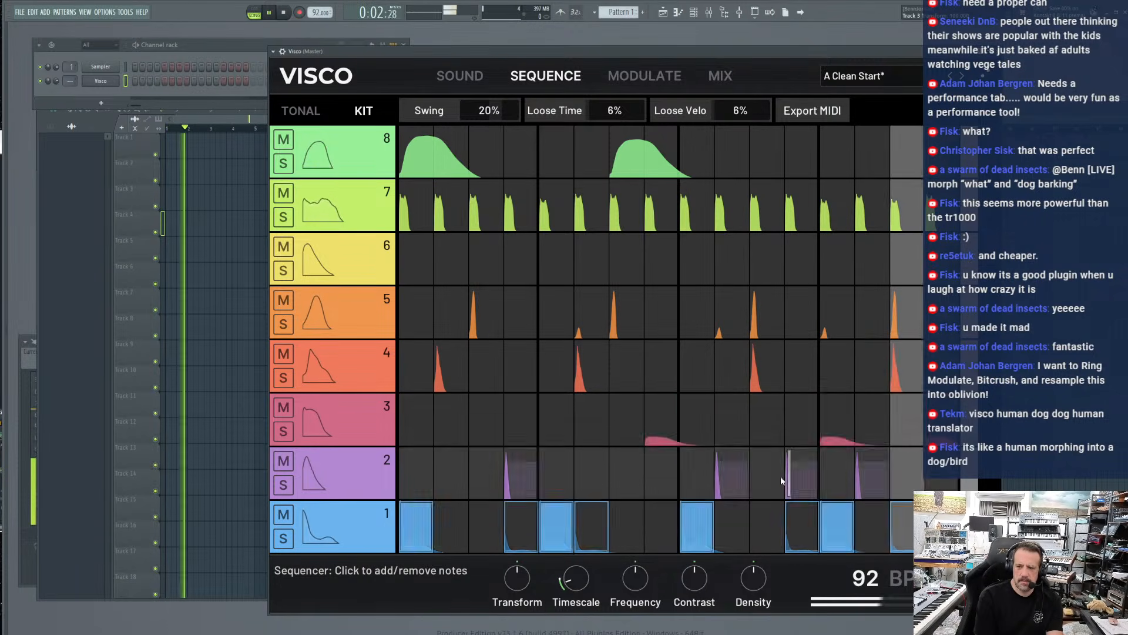
left_click(549, 411)
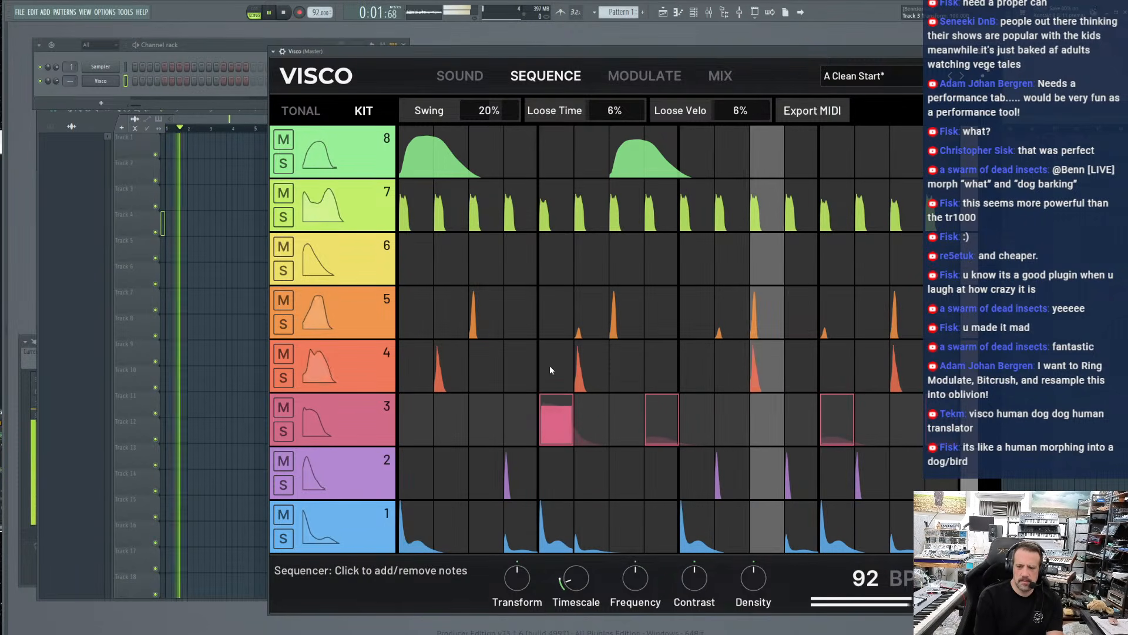
left_click(828, 405)
left_click(828, 410)
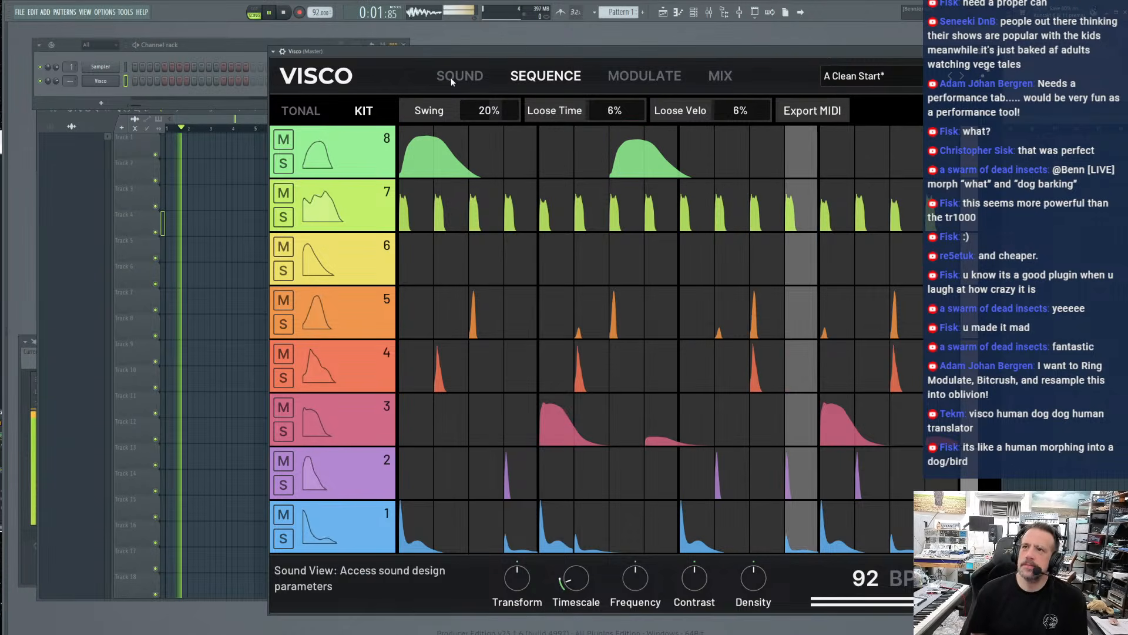
Stop playback and clone the Visco channel in the channel rack
left_click_drag(514, 54, 539, 48)
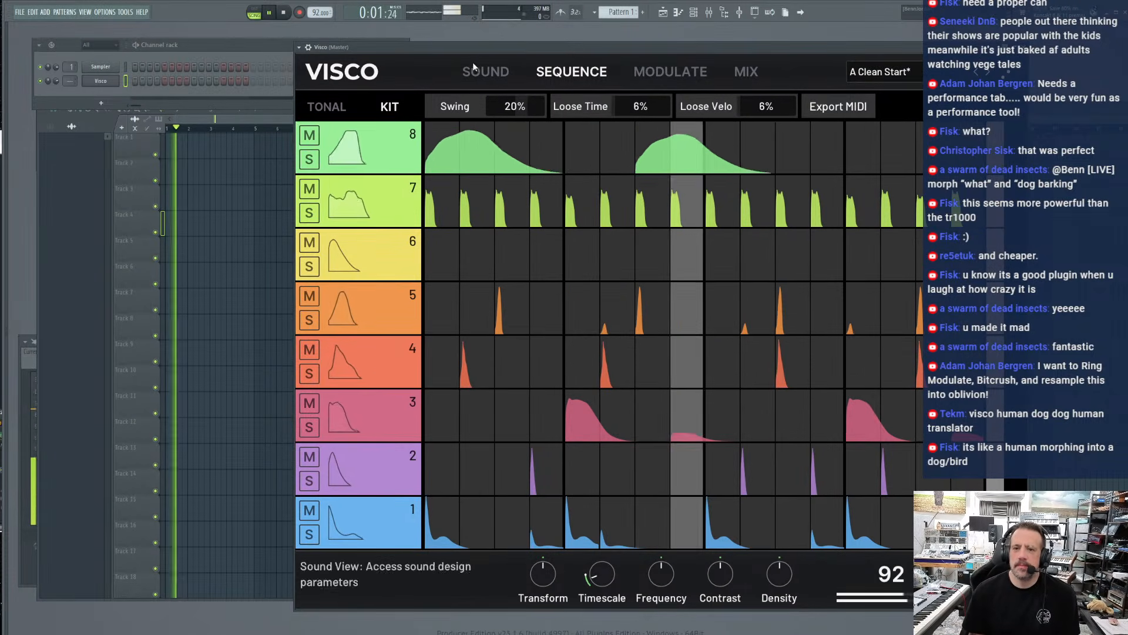
left_click(101, 92)
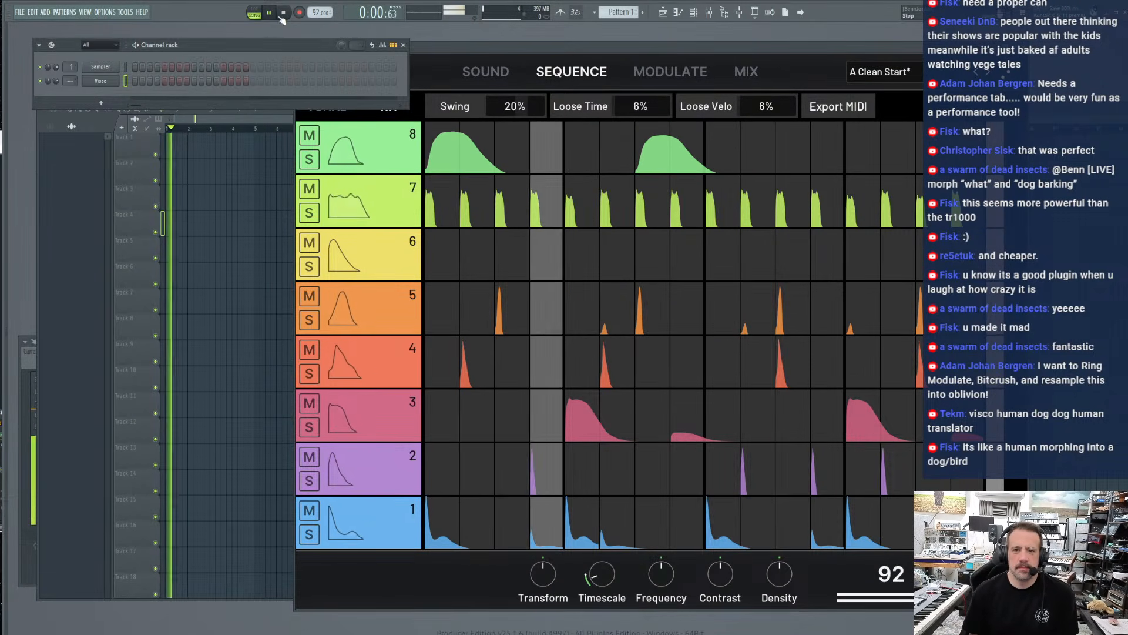
key("space")
right_click(99, 84)
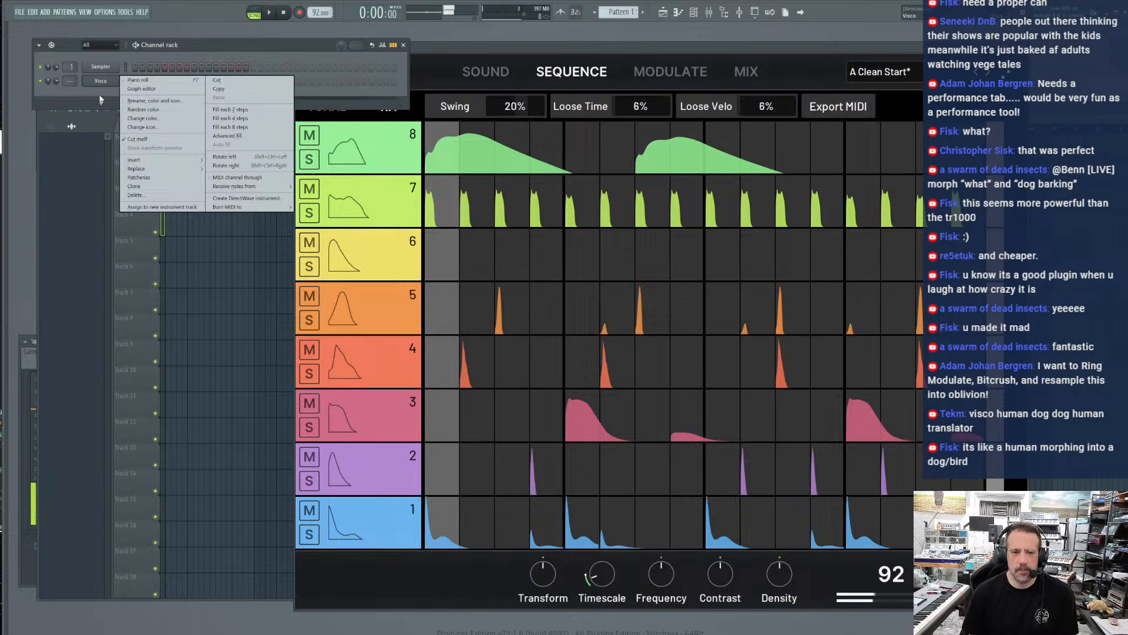
left_click(126, 188)
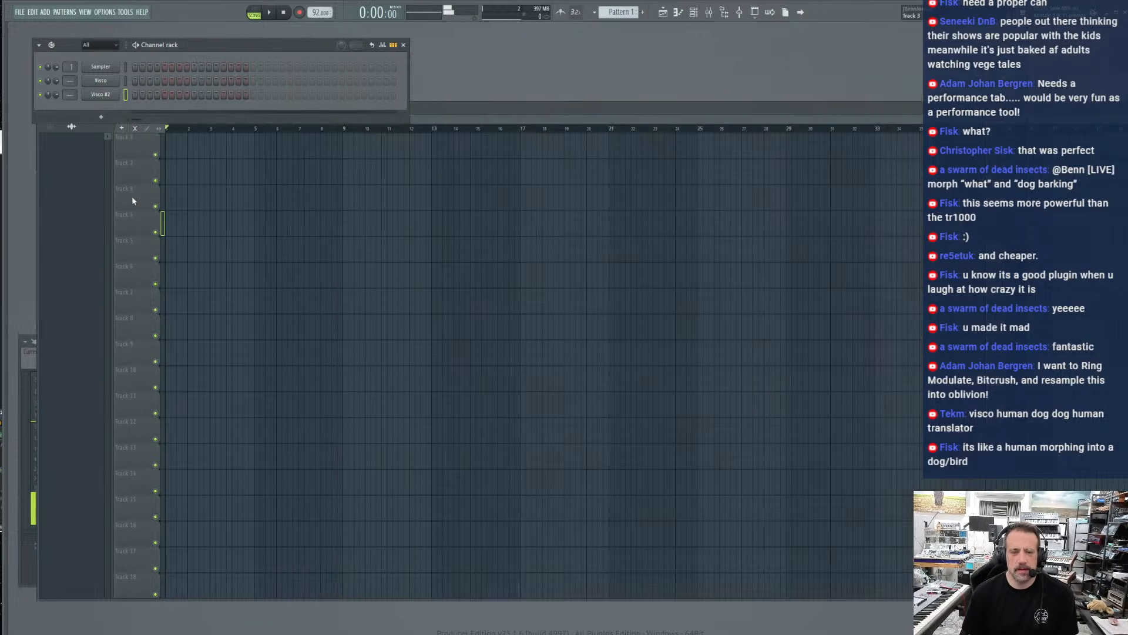
Load the Jack To This preset in the cloned Visco #2 and set the plugin to Tonal mode
left_click(109, 96)
left_click(337, 117)
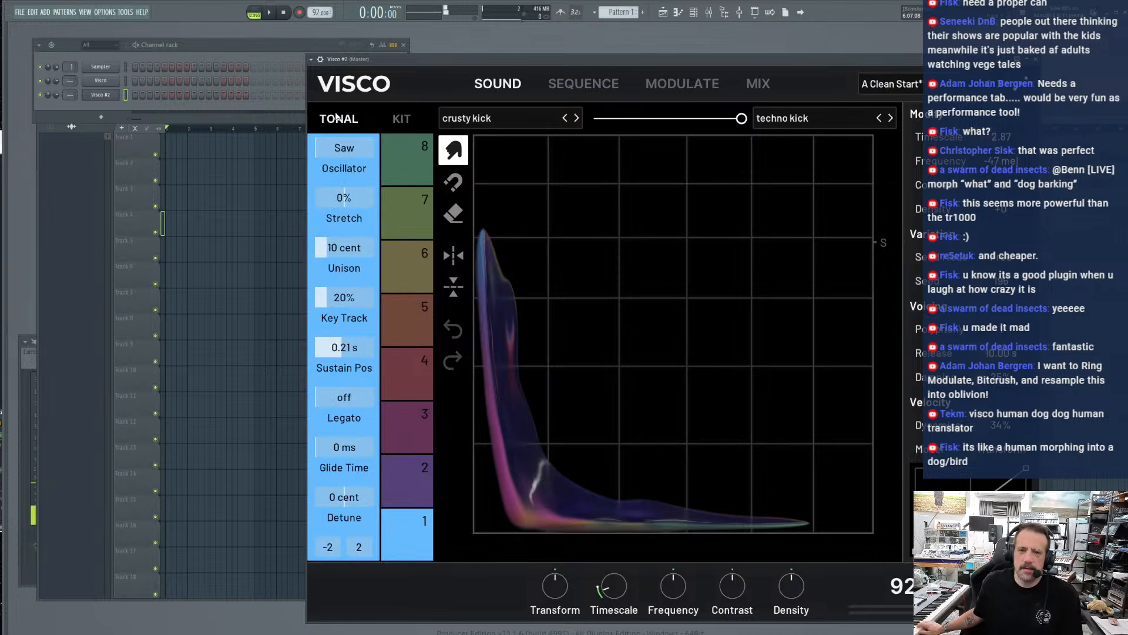
left_click(899, 85)
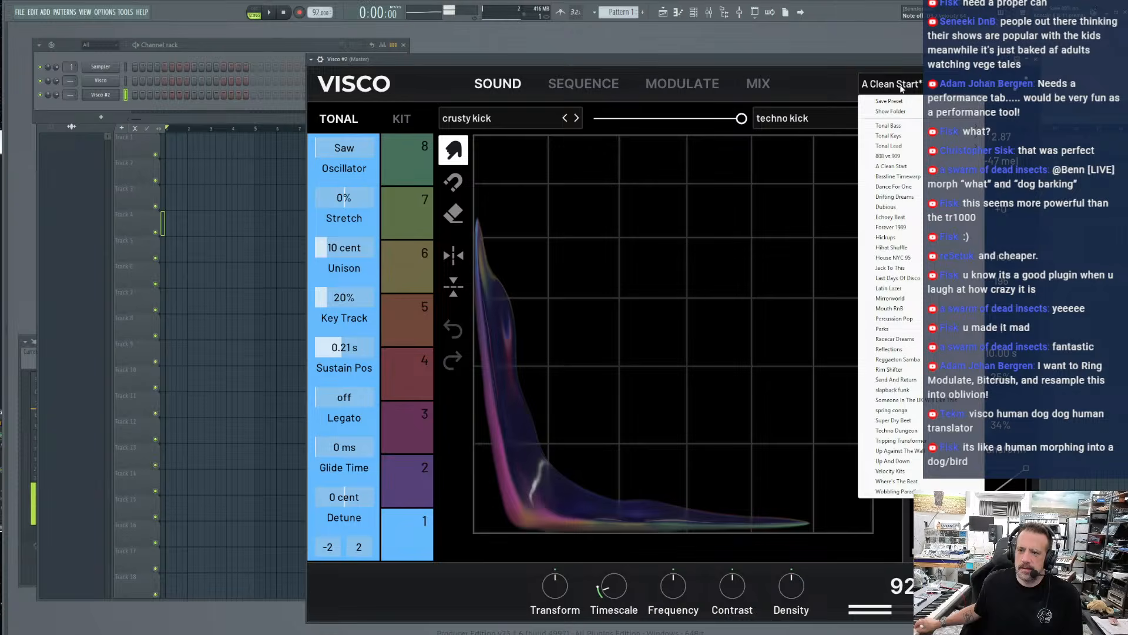
left_click(921, 268)
left_click(339, 119)
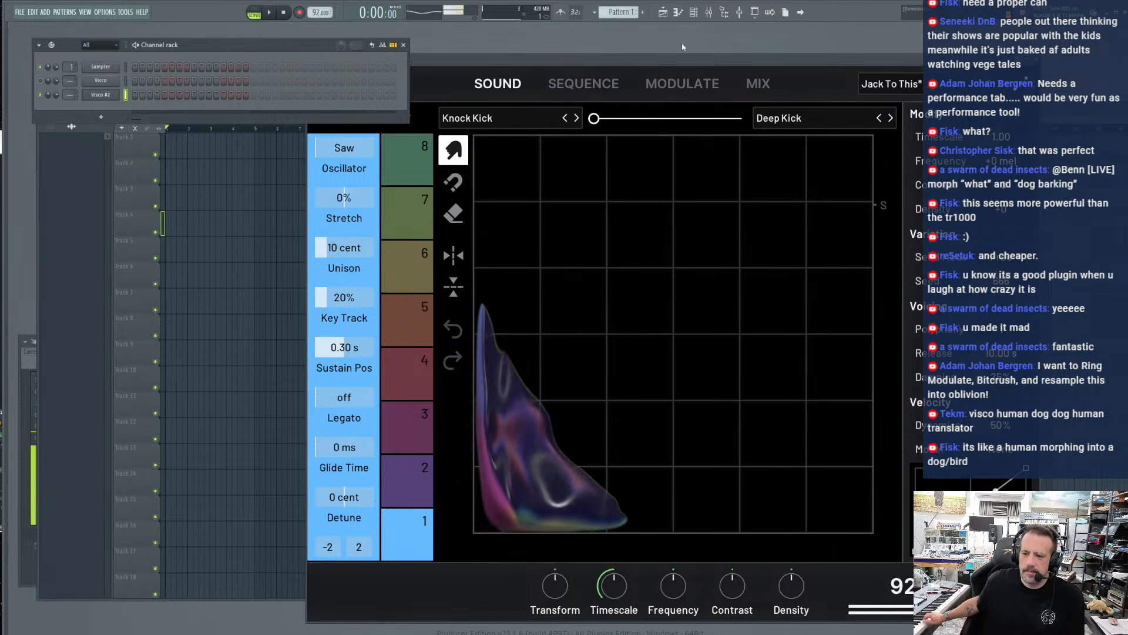
left_click_drag(660, 65, 650, 64)
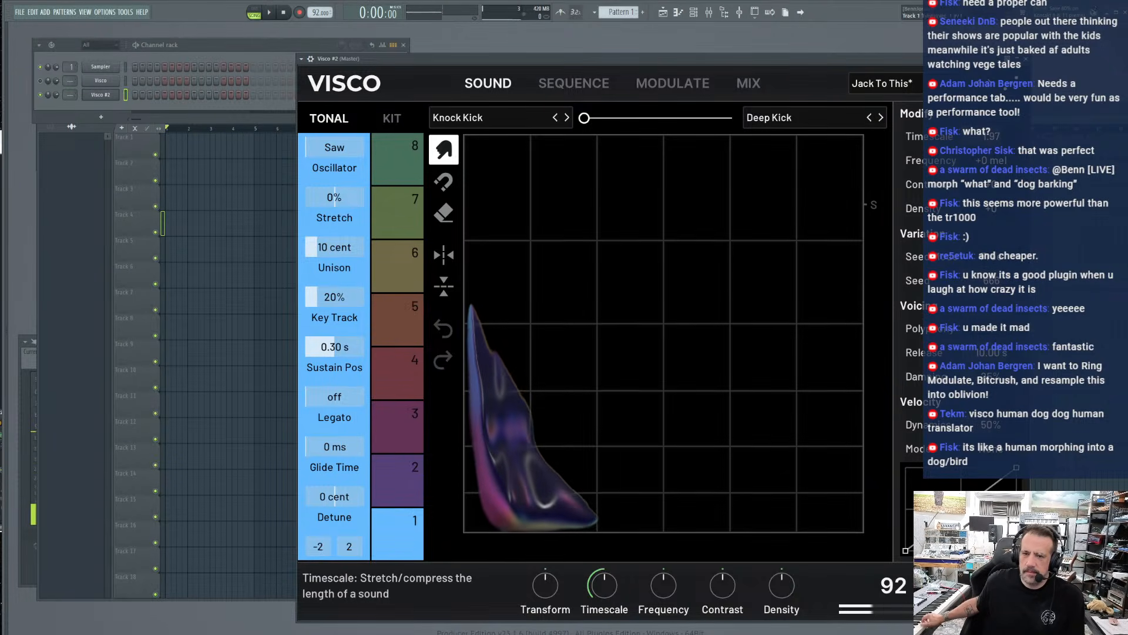
Clear all notes from Visco #2's sequence and add a note on track 1, step 1
left_click(551, 85)
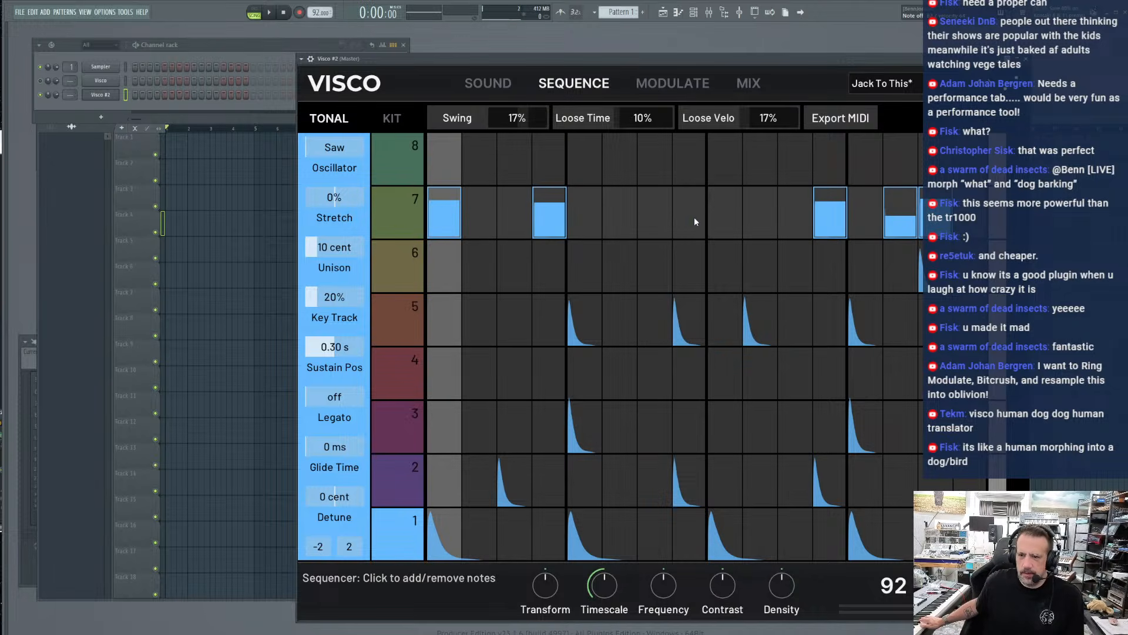
right_click(641, 216)
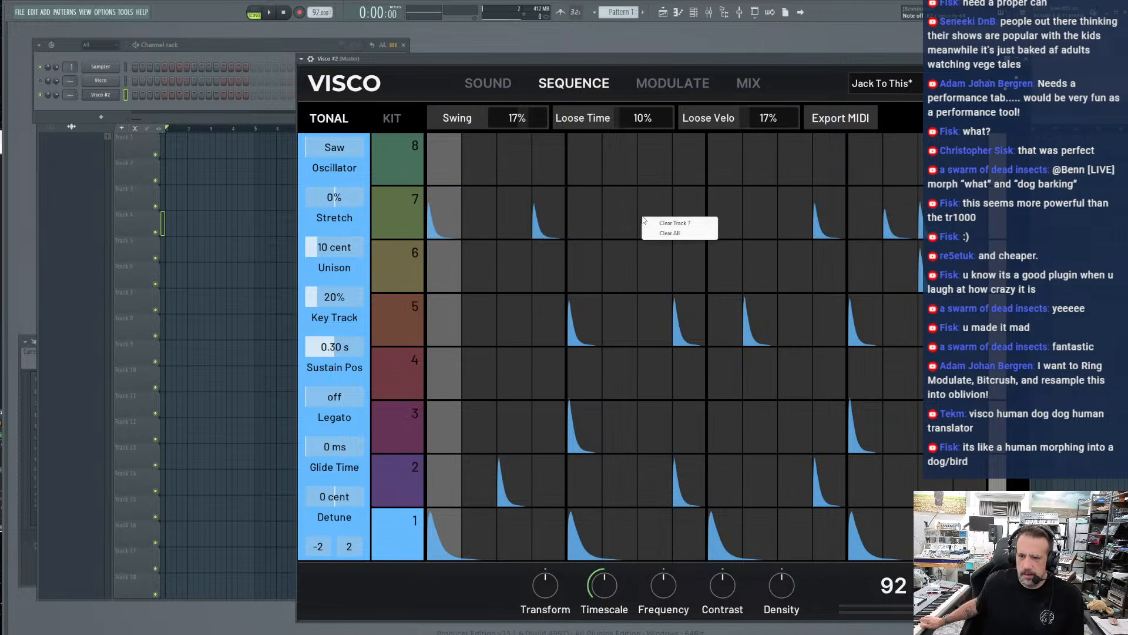
left_click(655, 233)
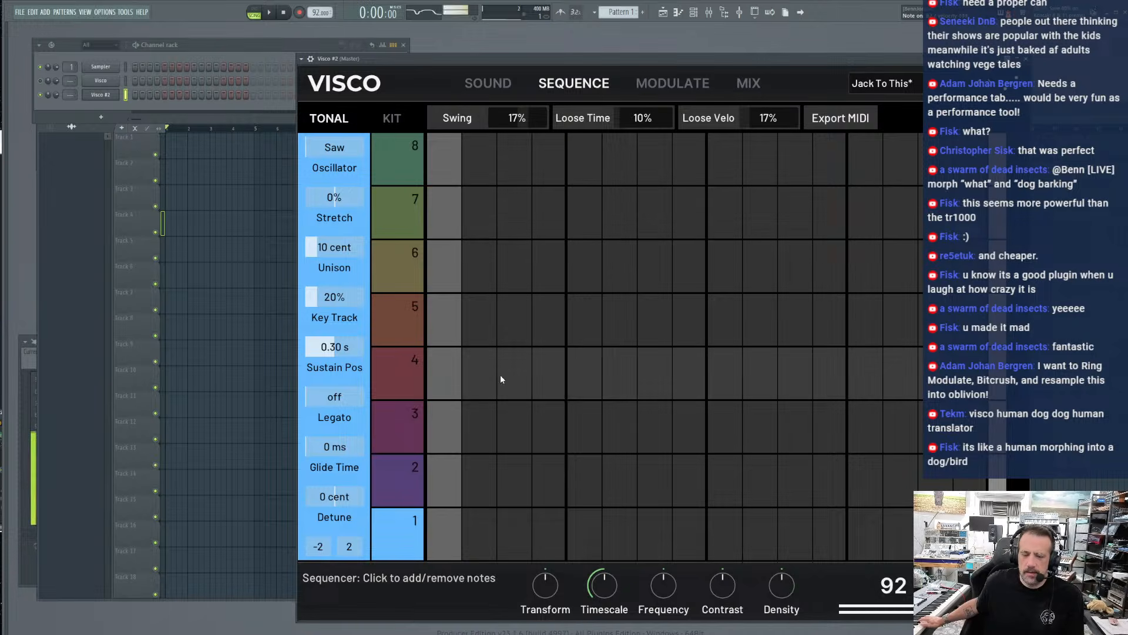
left_click(434, 527)
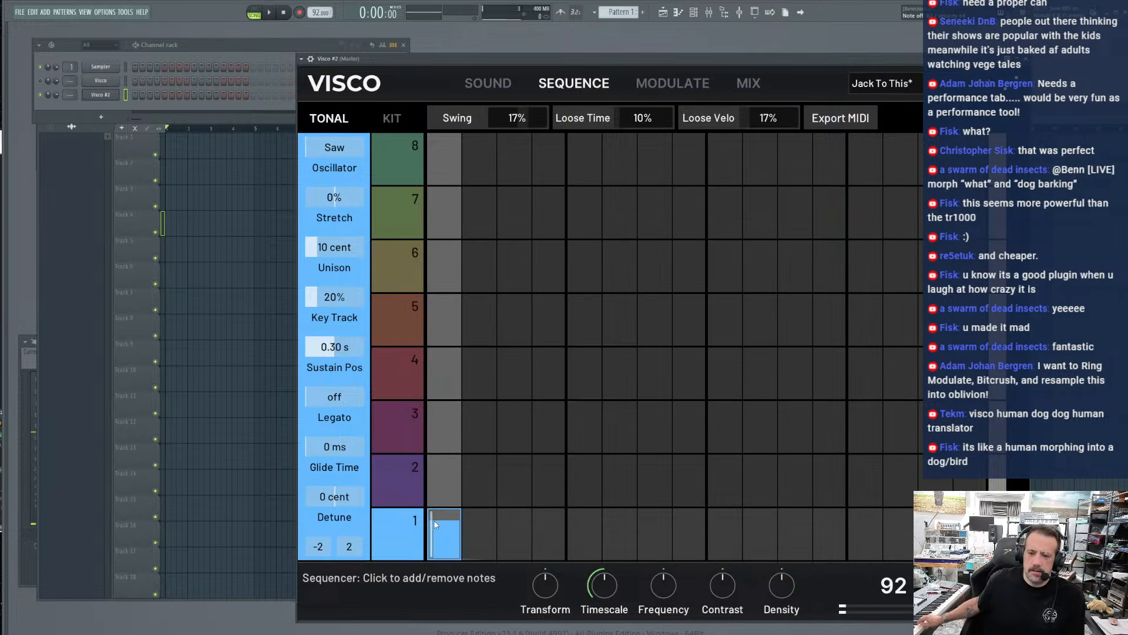
Silence the original Visco channel and start playback to hear only Visco #2
left_click(60, 81)
left_click(269, 13)
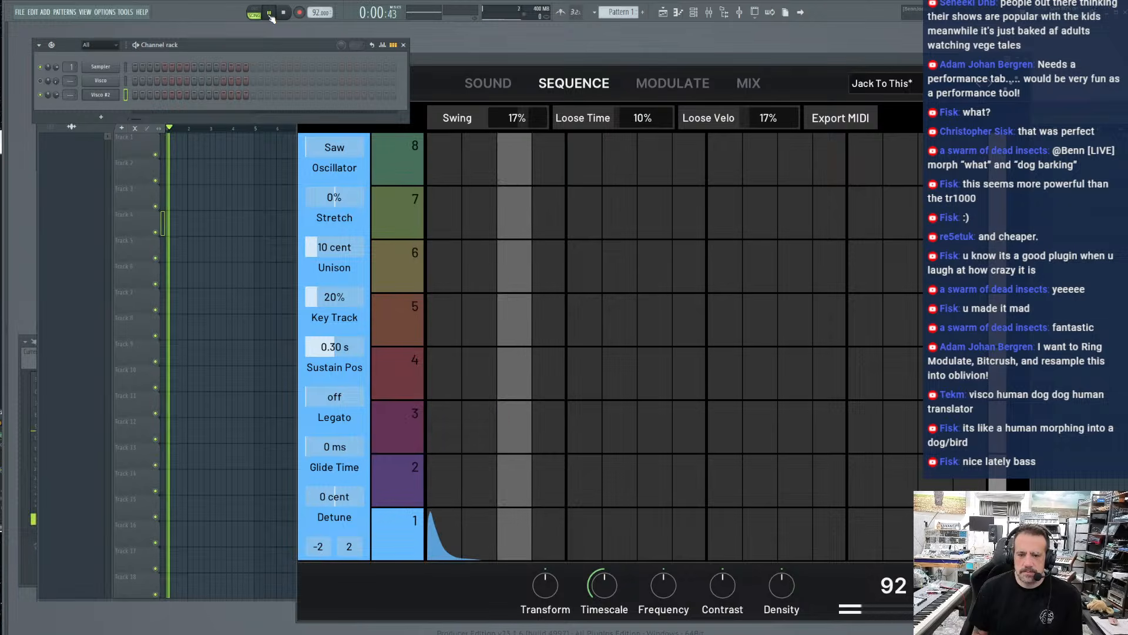
Add notes on track 4 steps 3 and 13, track 3 step 4, track 7 step 7, track 2 step 10 and track 6 step 11
left_click(507, 395)
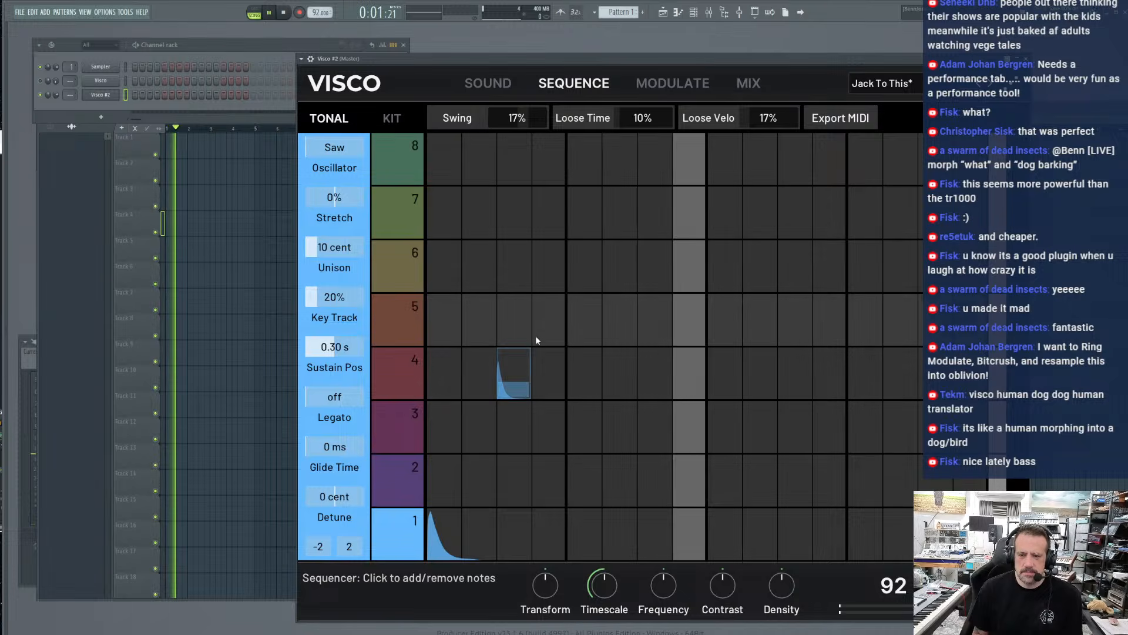
left_click(539, 416)
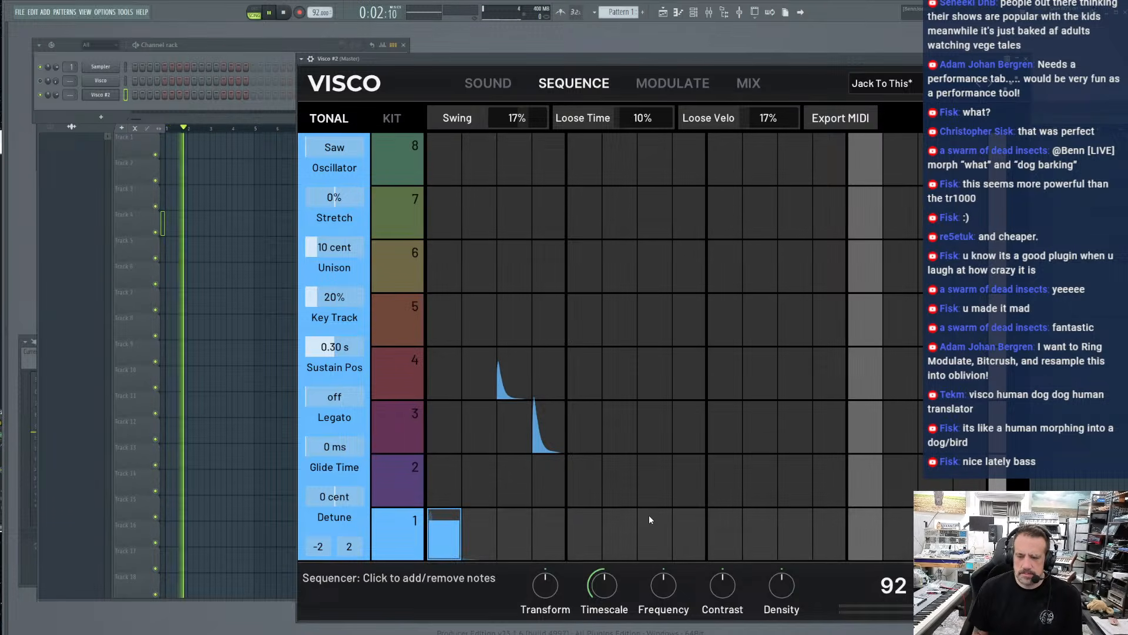
left_click(657, 213)
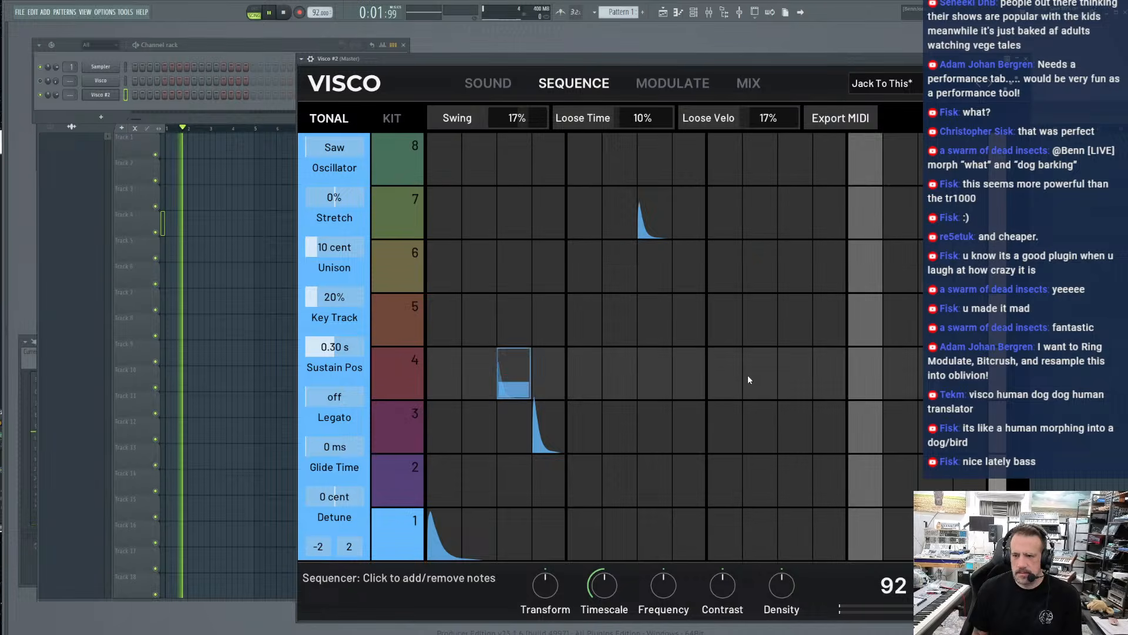
left_click(755, 474)
left_click(794, 269)
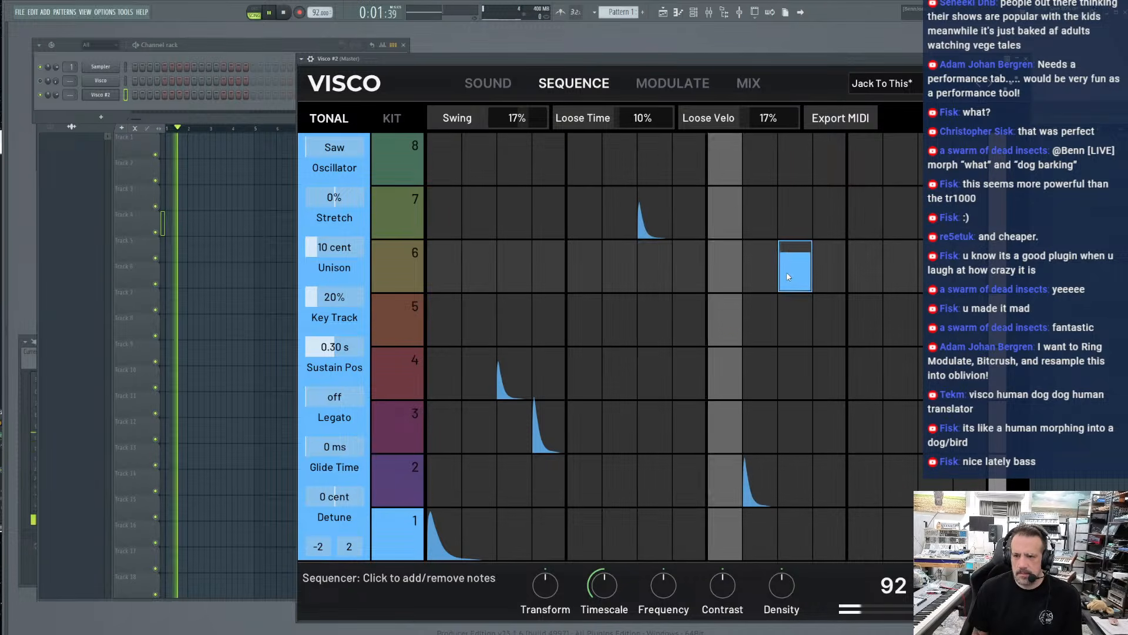
left_click_drag(815, 264, 920, 318)
left_click(869, 373)
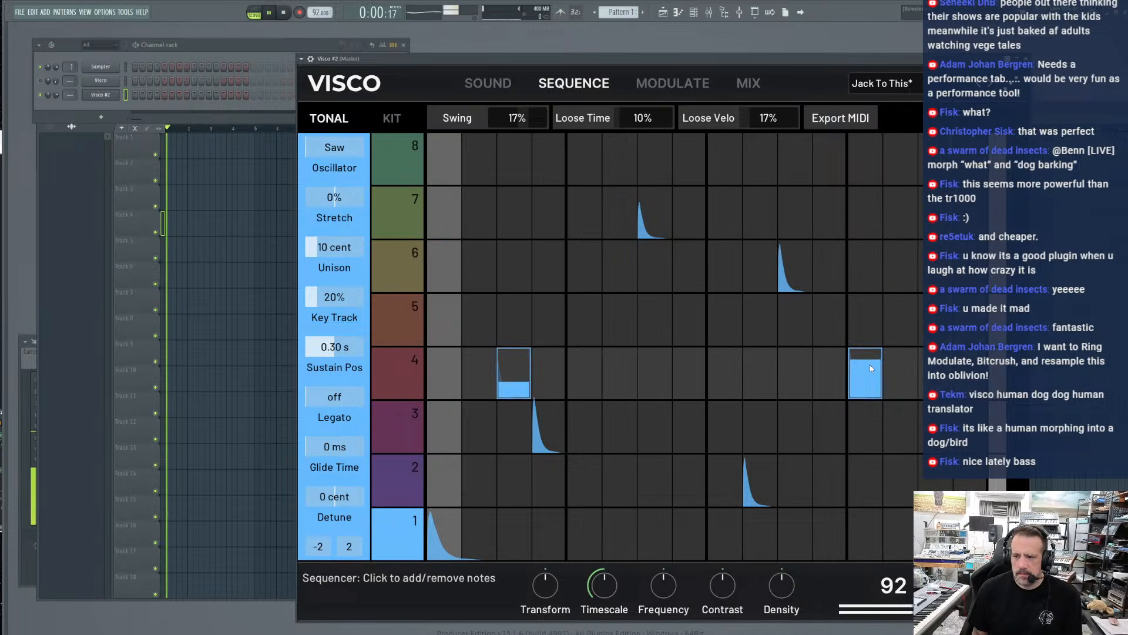
Turn Legato on and add notes on track 7 step 14 and track 6 step 15
left_click(331, 401)
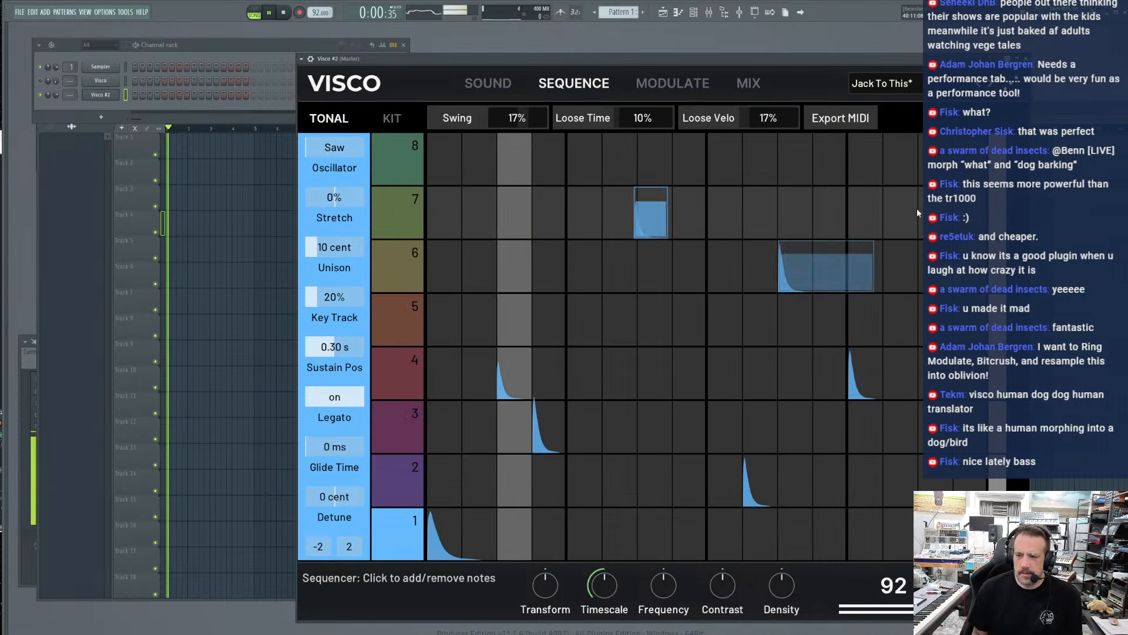
mouse_move(897, 207)
left_mouse_down()
mouse_move(894, 244)
mouse_move(898, 200)
left_mouse_up()
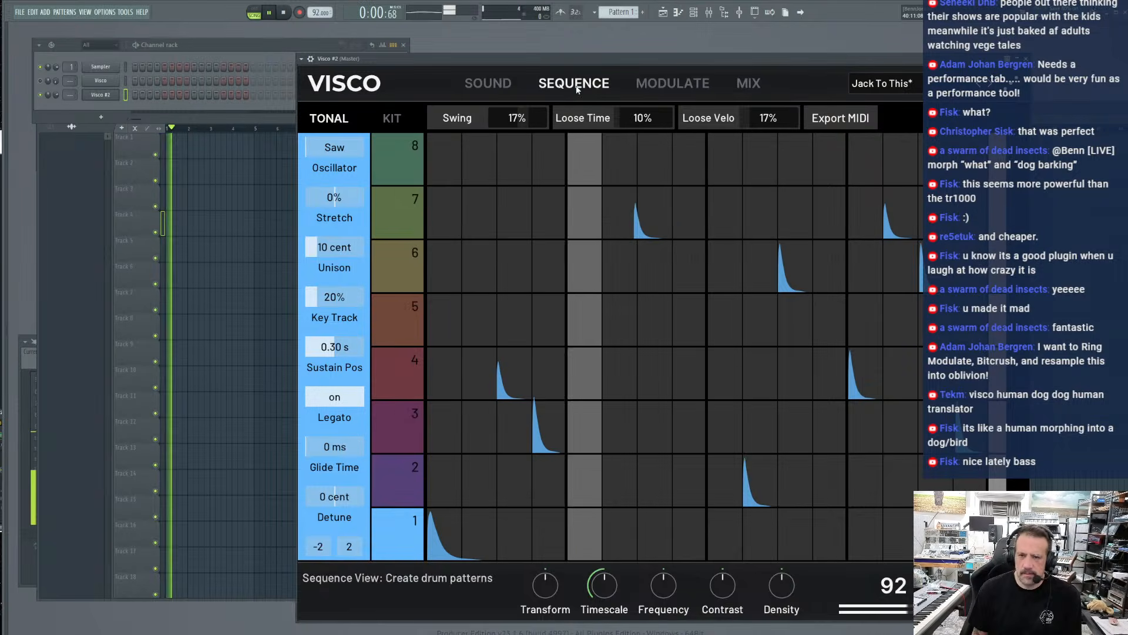
Smear Visco #2's Knock Kick blob toward later time and higher frequencies
left_click(516, 84)
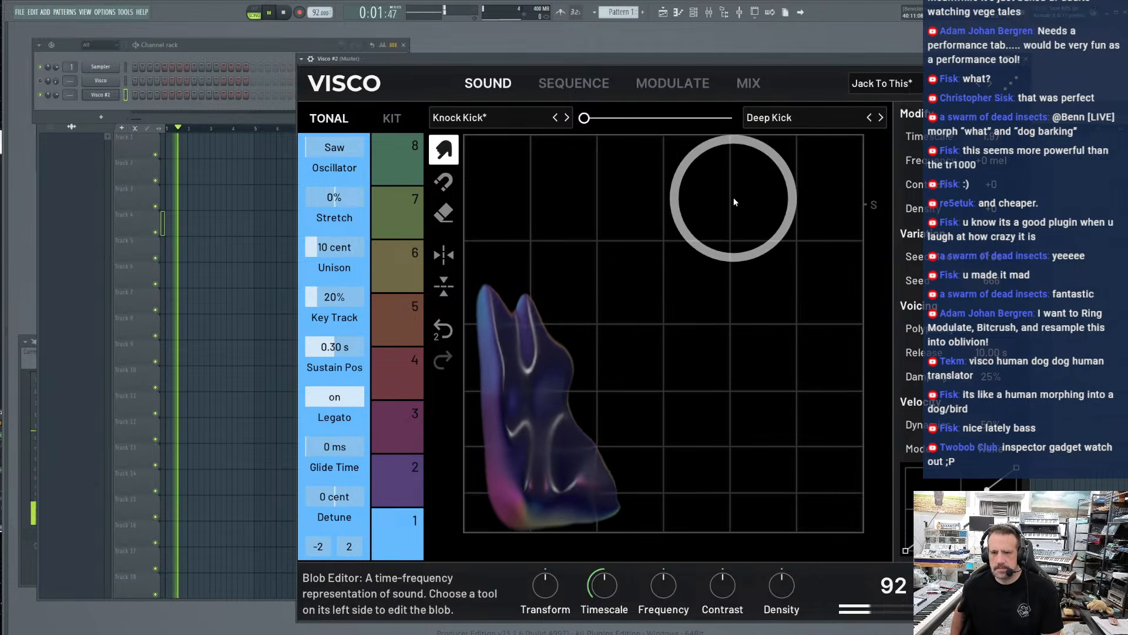
left_click_drag(532, 347, 555, 362)
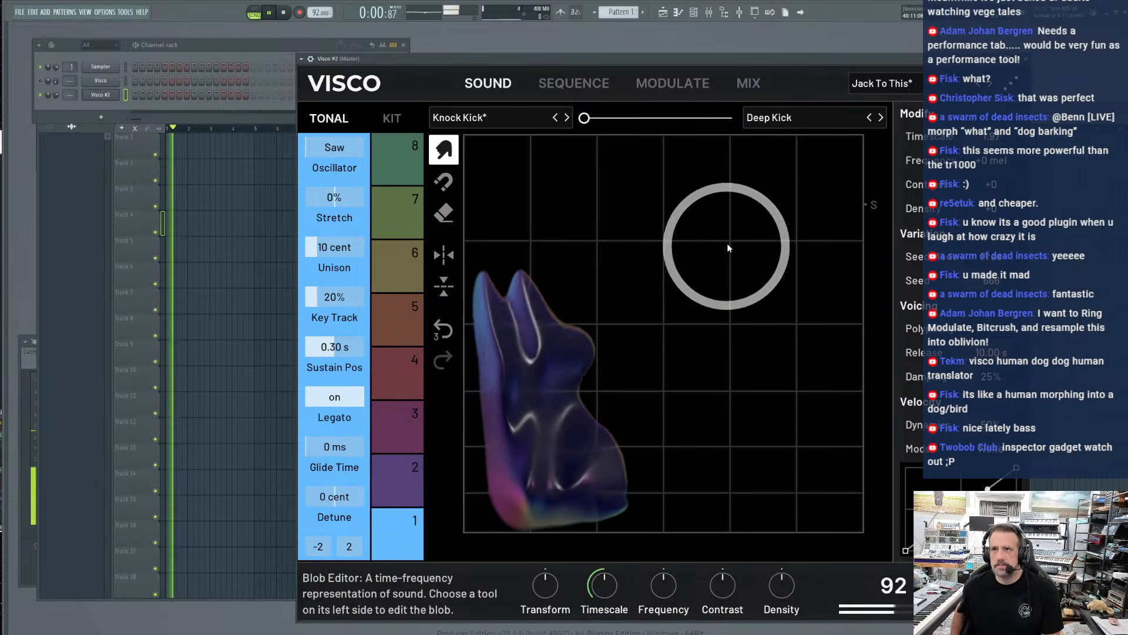
left_click_drag(490, 414, 561, 360)
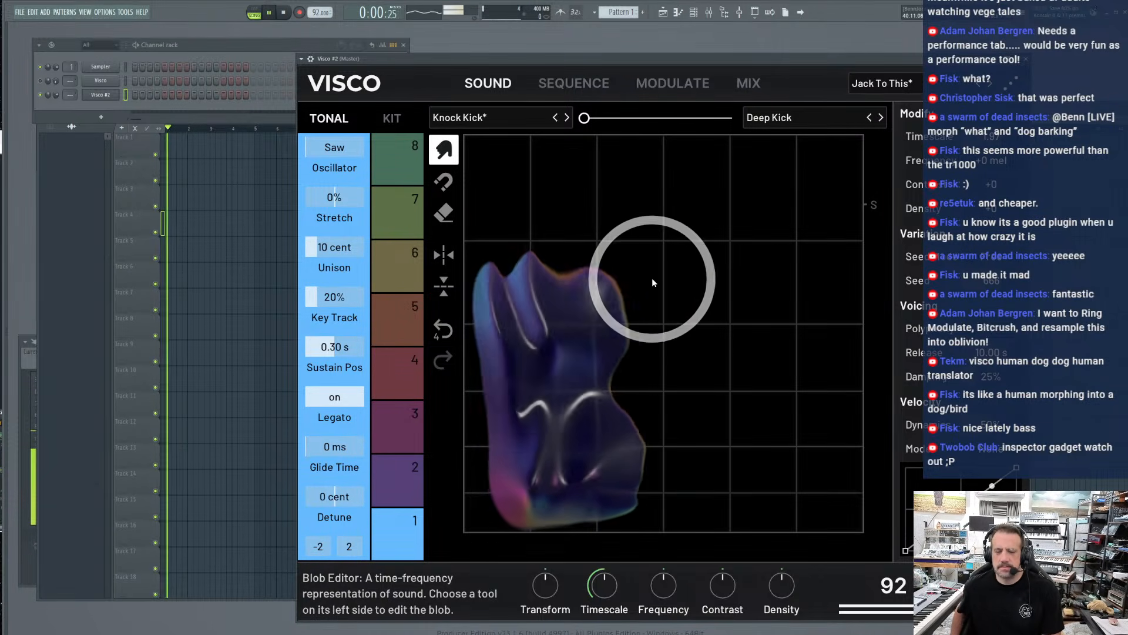
mouse_move(694, 231)
left_mouse_down()
mouse_move(644, 256)
mouse_move(695, 232)
left_mouse_up()
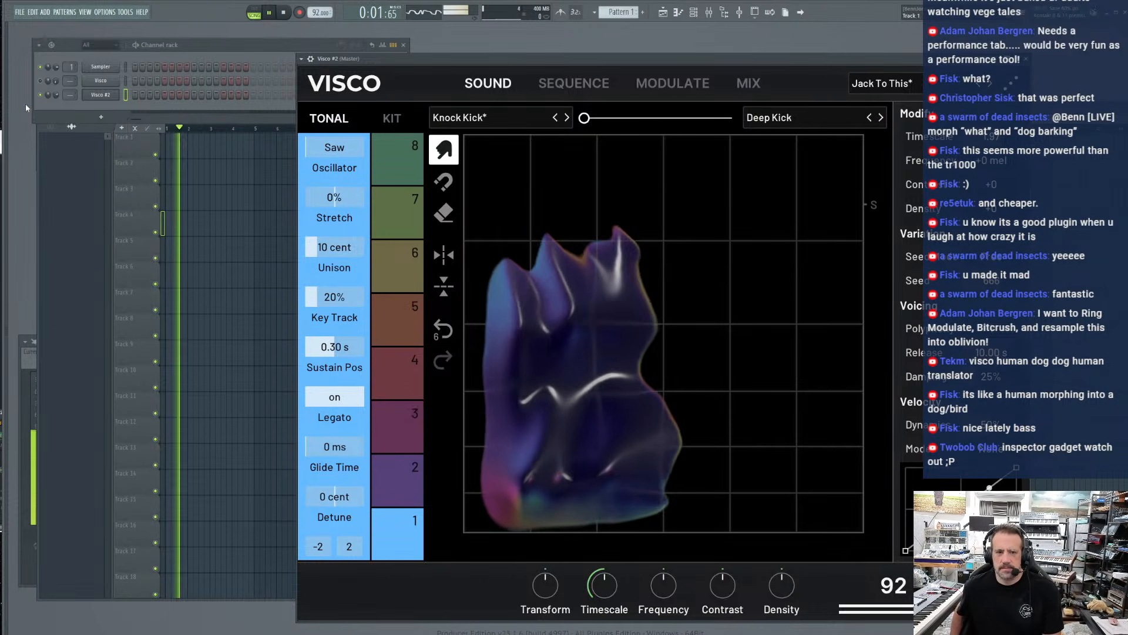
left_click(59, 86)
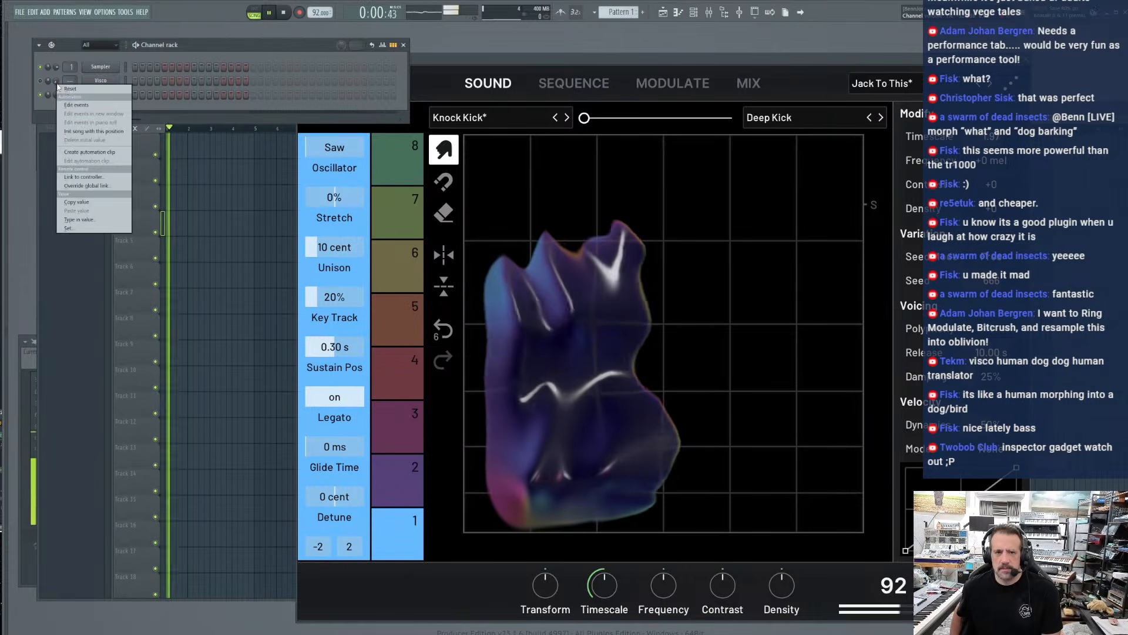
left_click(438, 59)
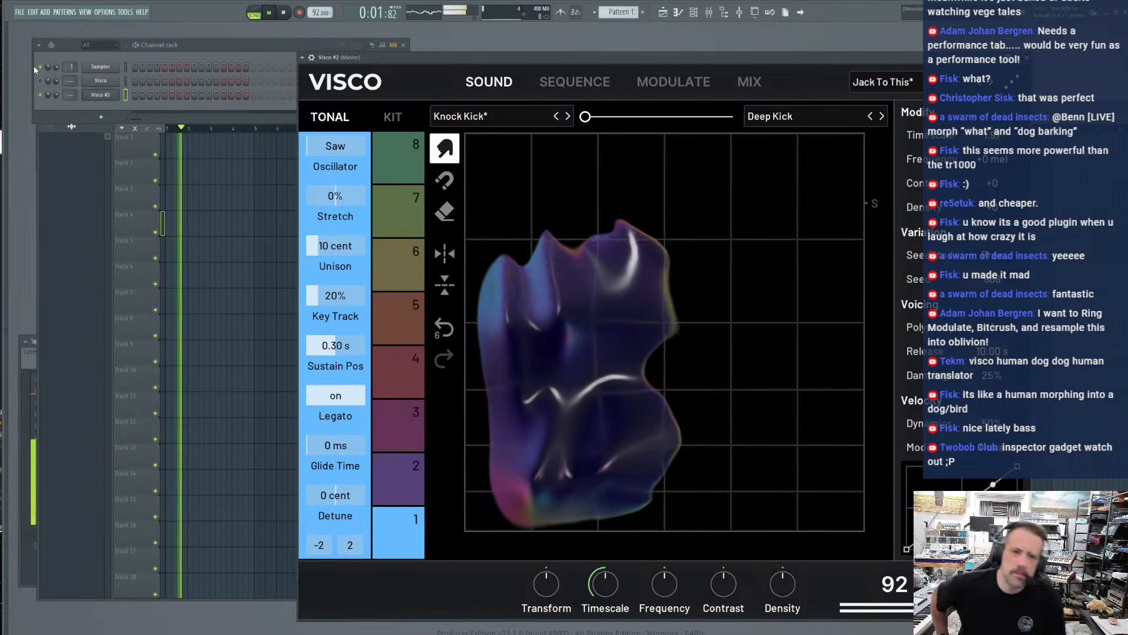
Unmute the original Visco channel and lower Visco #2's Frequency modifier to about -192 mel
left_click(41, 81)
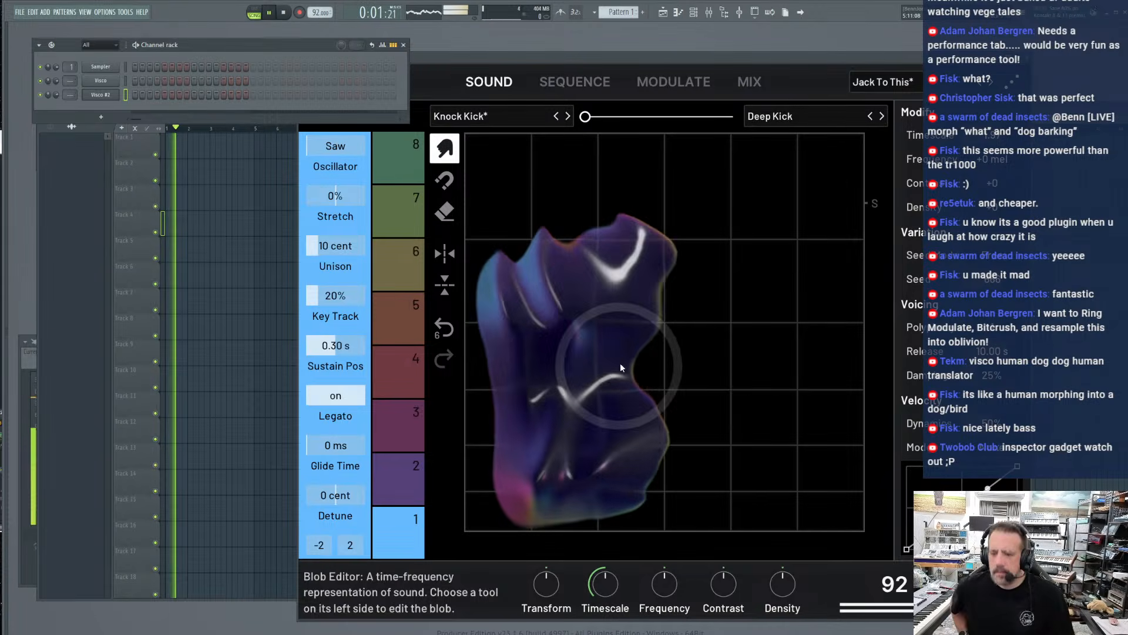
left_click_drag(664, 584, 664, 582)
mouse_move(992, 159)
left_mouse_down()
mouse_move(991, 136)
mouse_move(992, 169)
left_mouse_up()
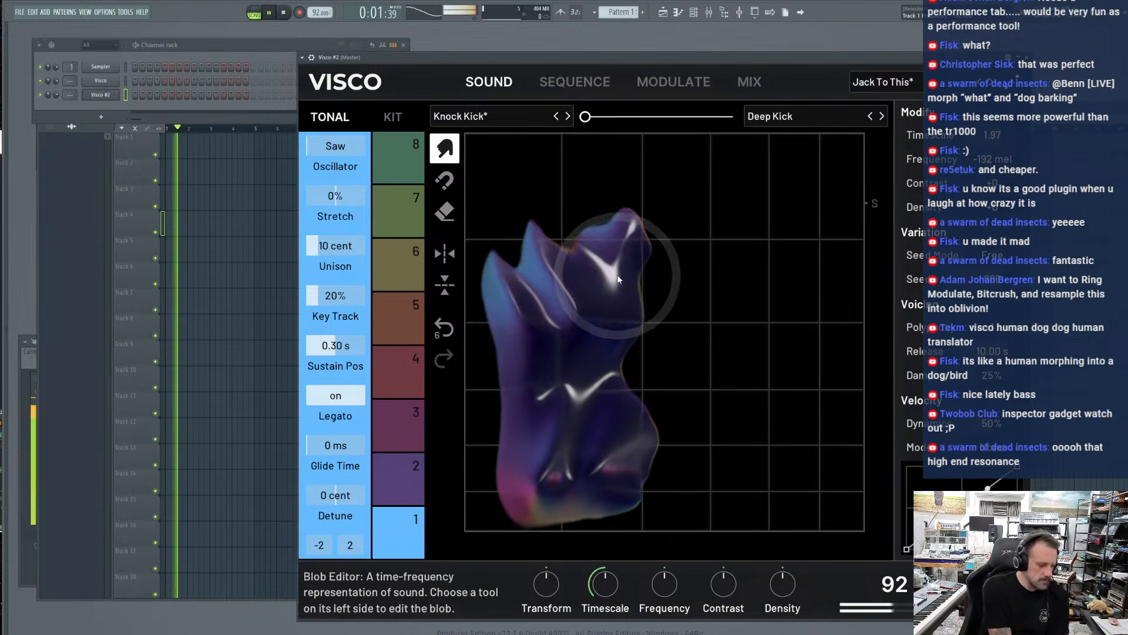
Smear the Knock Kick blob repeatedly toward higher frequencies and morph the sound fully to Deep Kick
left_click_drag(732, 151, 730, 154)
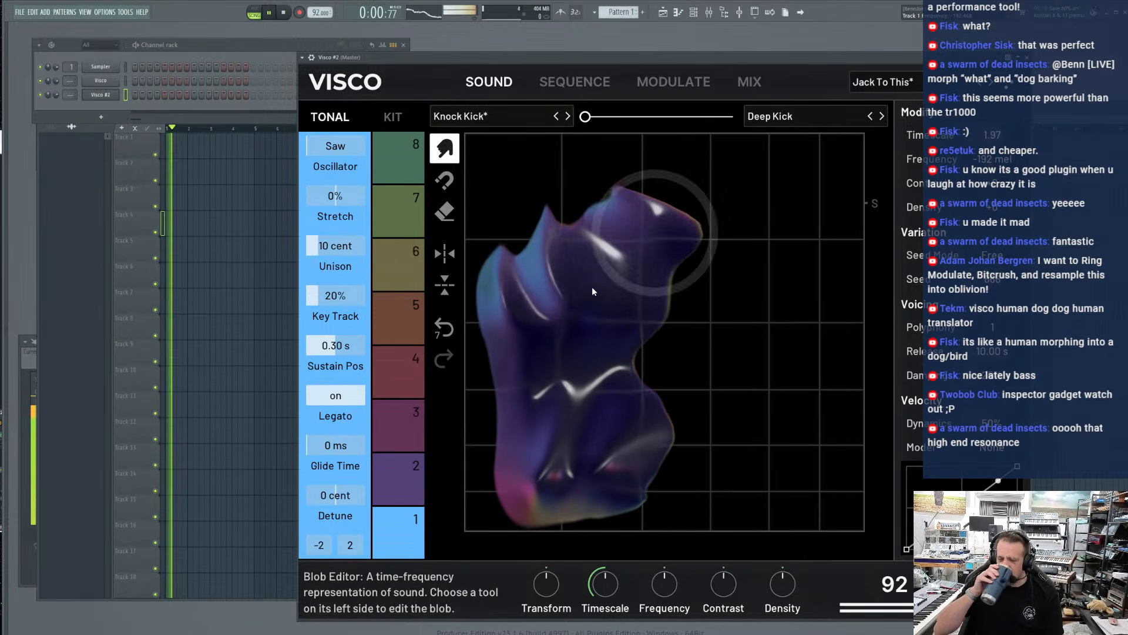
left_click_drag(530, 351, 633, 210)
left_click_drag(581, 347, 663, 233)
mouse_move(552, 320)
left_mouse_down()
mouse_move(568, 280)
mouse_move(629, 221)
left_mouse_up()
mouse_move(606, 349)
left_mouse_down()
mouse_move(752, 212)
mouse_move(626, 322)
mouse_move(699, 197)
left_mouse_up()
left_click_drag(546, 393, 637, 215)
mouse_move(537, 486)
left_mouse_down()
mouse_move(599, 340)
mouse_move(658, 250)
left_mouse_up()
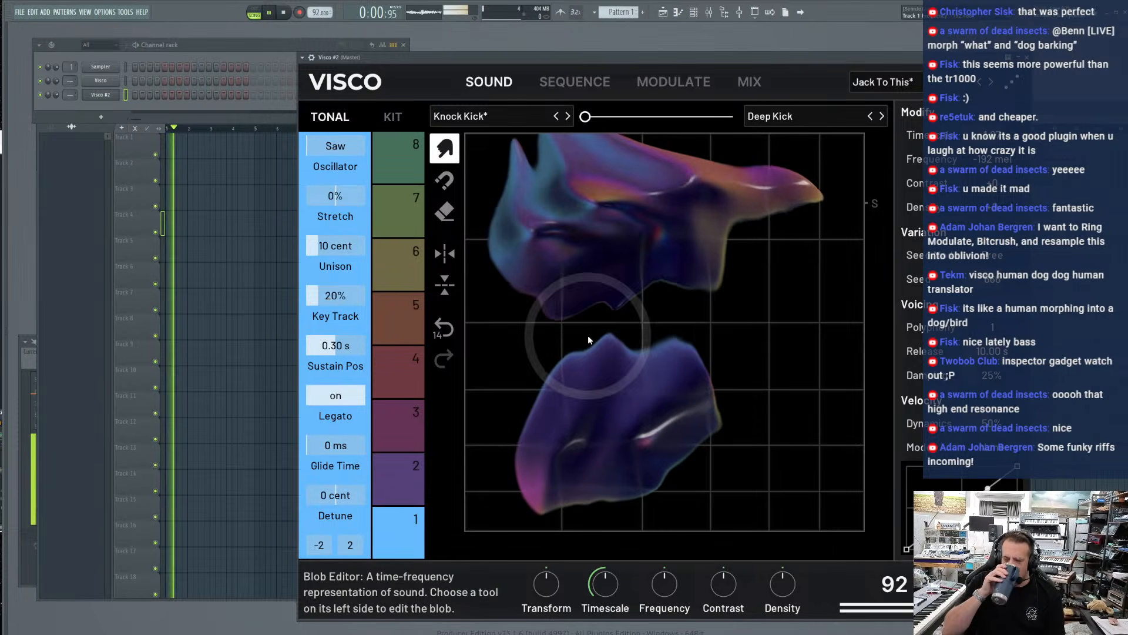
left_click_drag(582, 359, 659, 238)
mouse_move(590, 400)
left_mouse_down()
mouse_move(624, 345)
mouse_move(629, 247)
left_mouse_up()
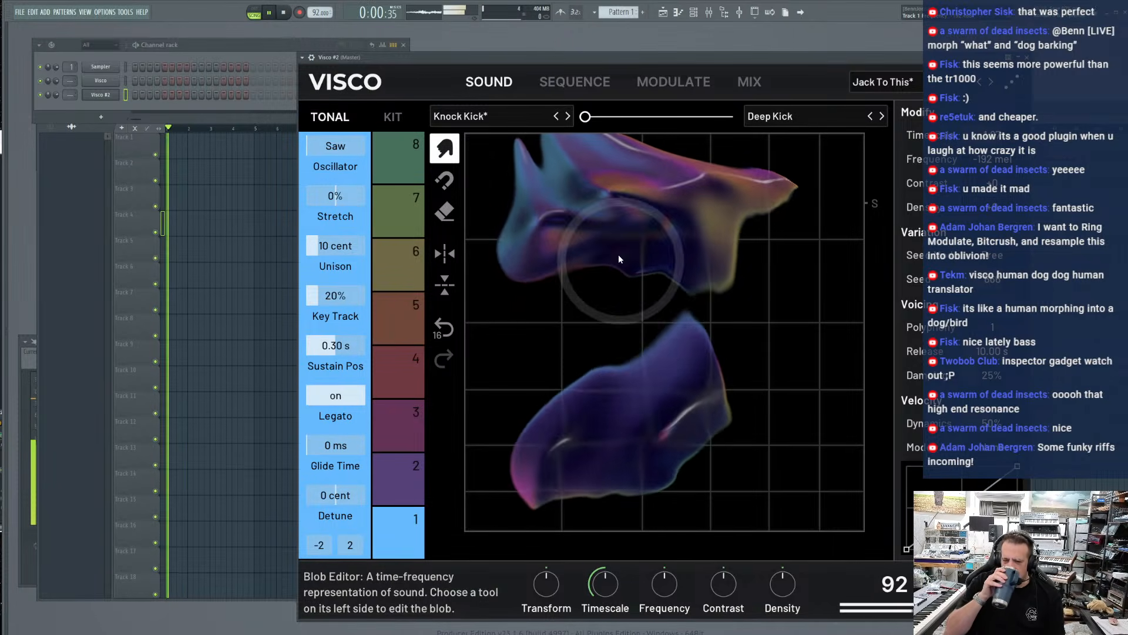
left_click_drag(611, 481, 653, 258)
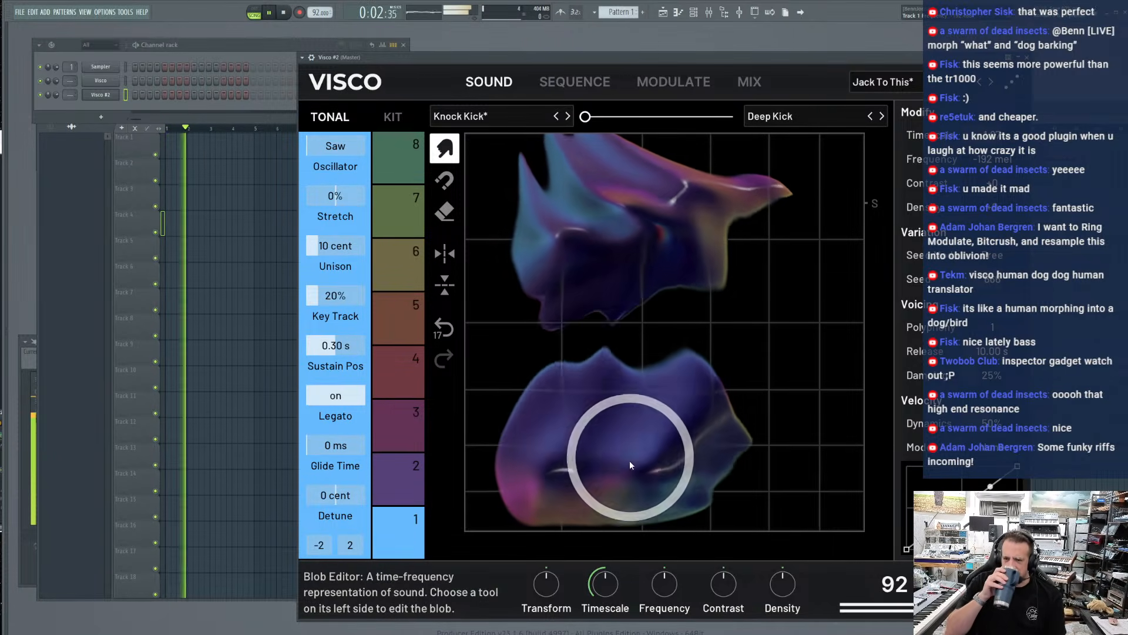
left_click_drag(629, 460, 629, 291)
left_click_drag(619, 460, 646, 170)
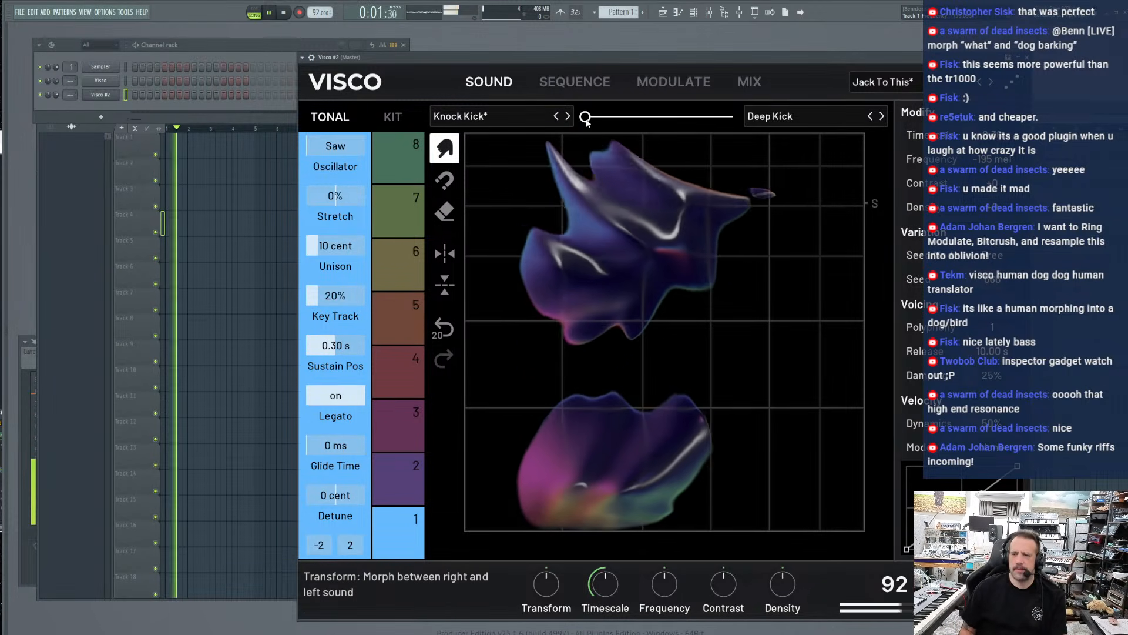
left_click_drag(585, 118, 731, 116)
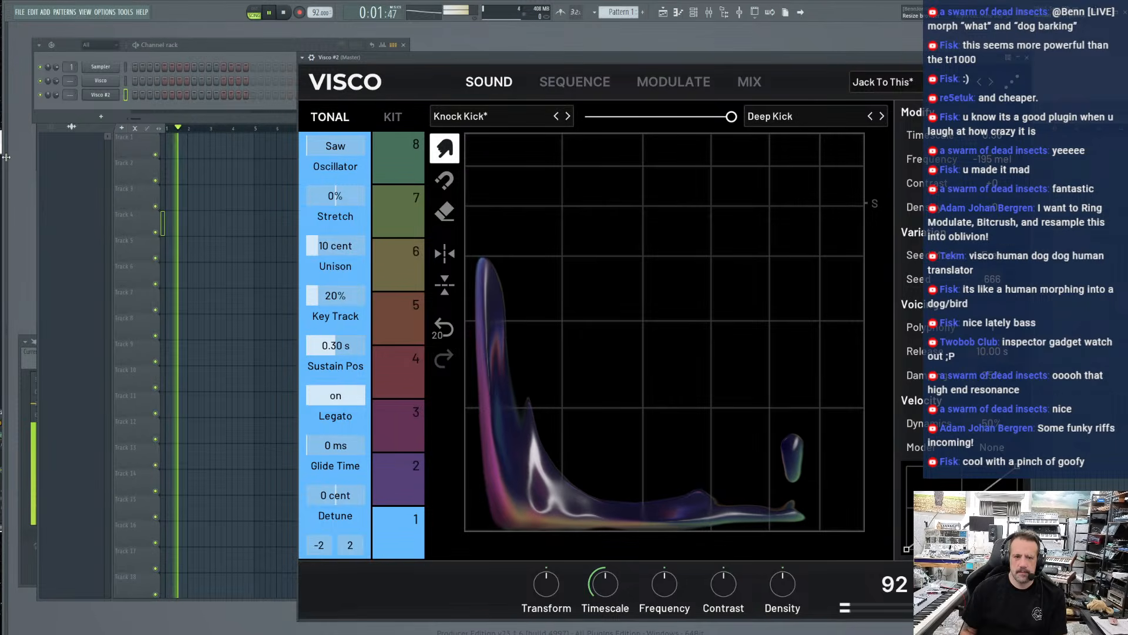
Reveal the sample browser and audition drum loops from 2024 Noiiz > WaveFunk_Noiiz > Loops > Drums
left_click_drag(6, 157, 144, 170)
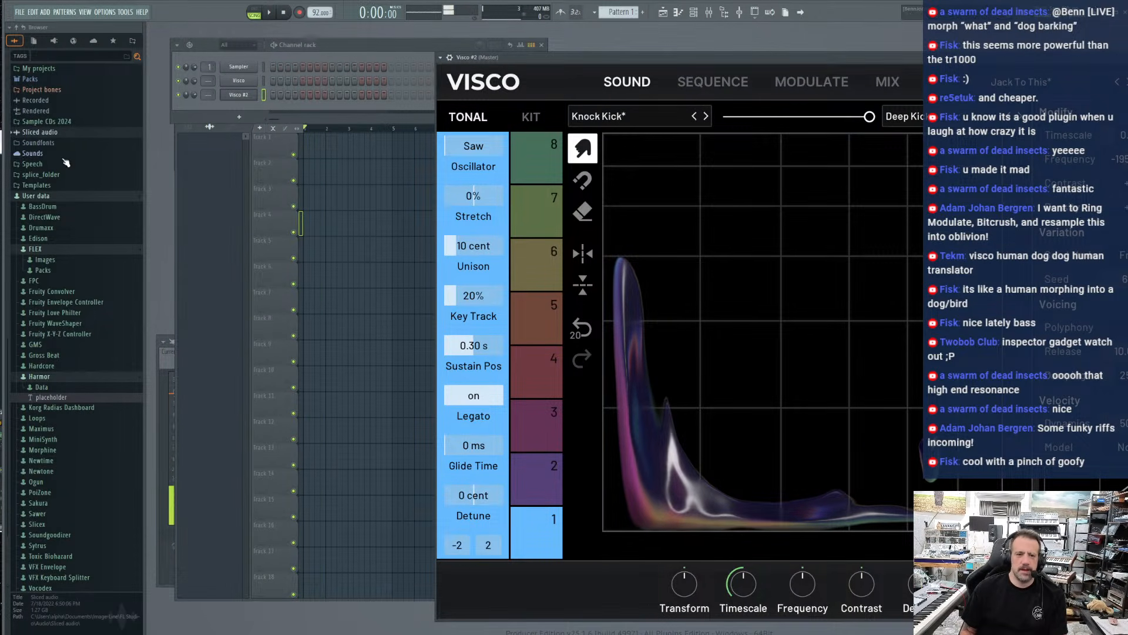
scroll(30, 200, "up", 8)
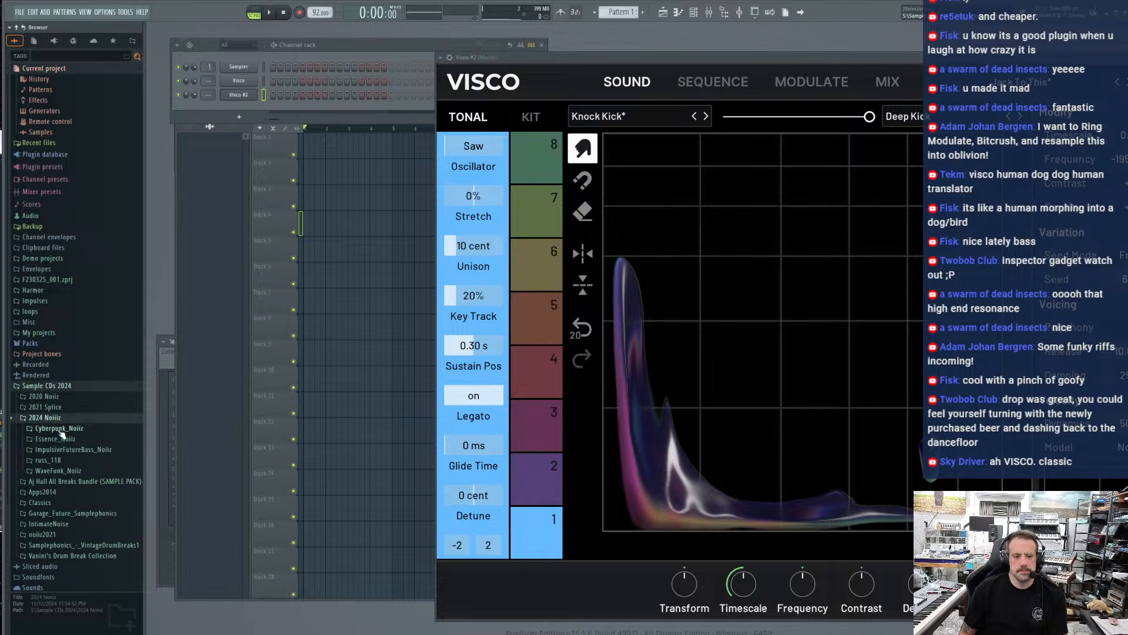
left_click(66, 471)
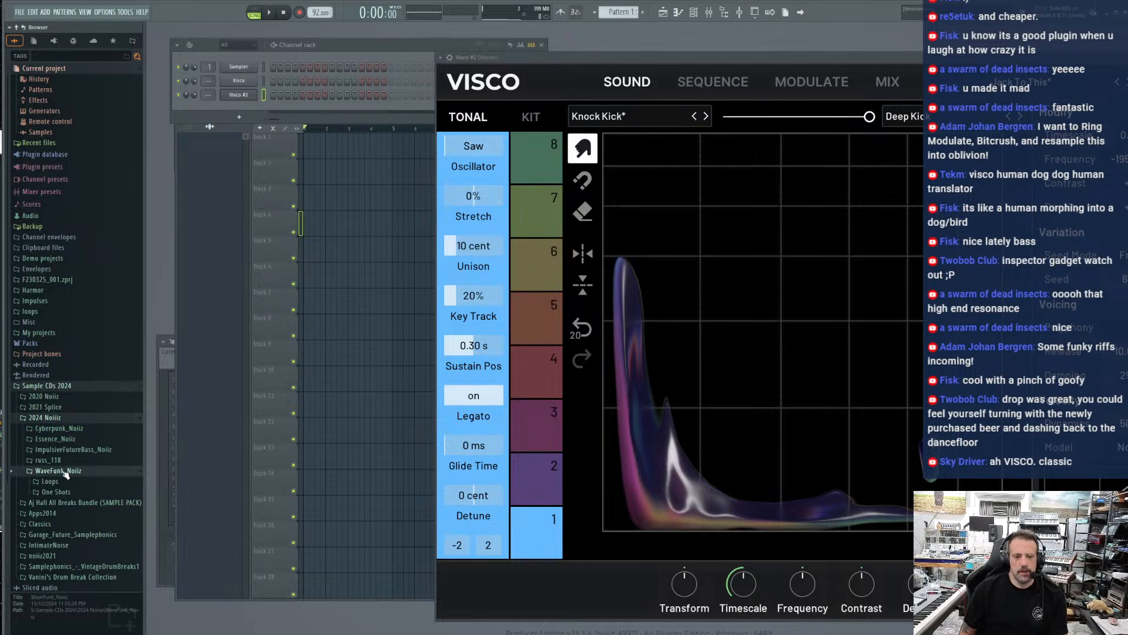
left_click(62, 483)
left_click(57, 513)
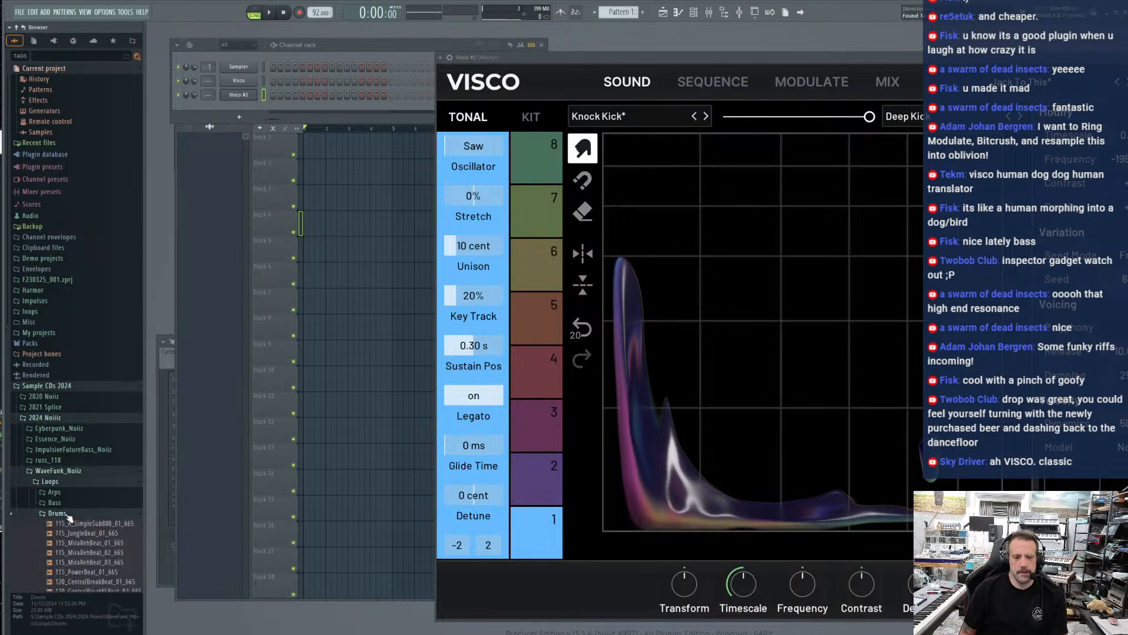
scroll(76, 447, "down", 5)
left_click(86, 381)
left_click(86, 368)
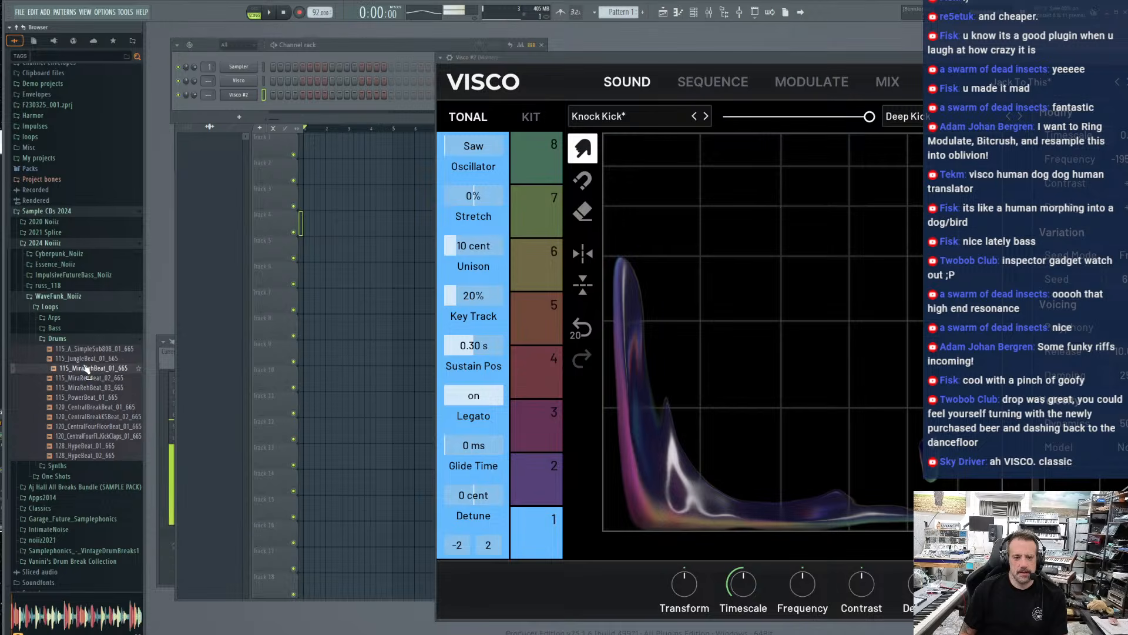
left_click(77, 427)
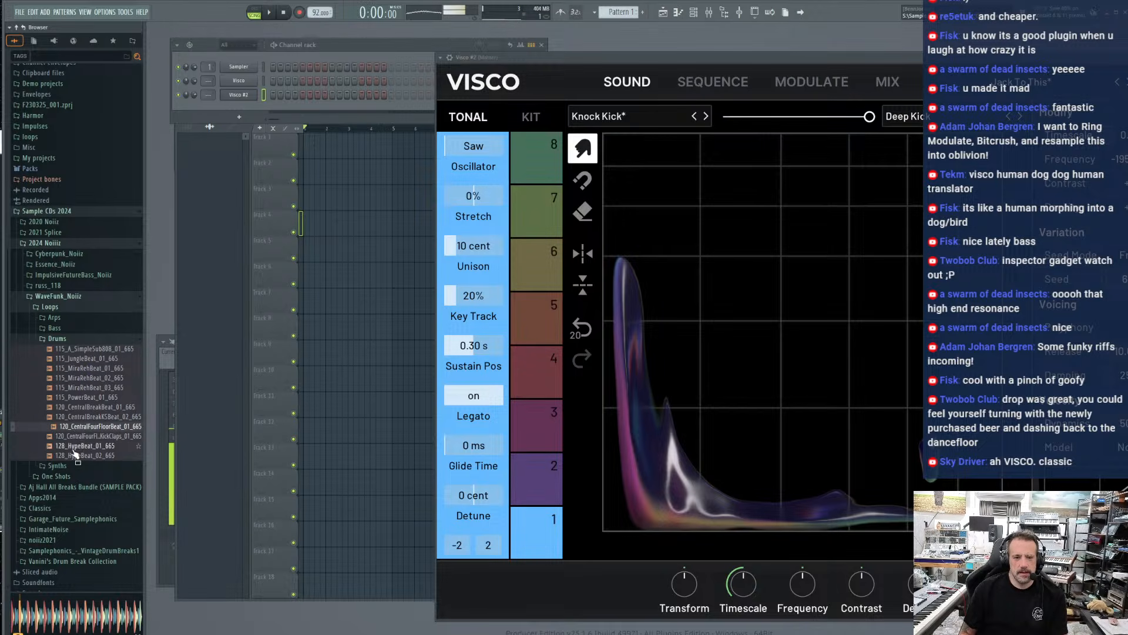
Collapse WaveFunk_Noiiz and select the Dance of Decisions STEMS DRUMS file in the russ_118 folder
left_click(53, 339)
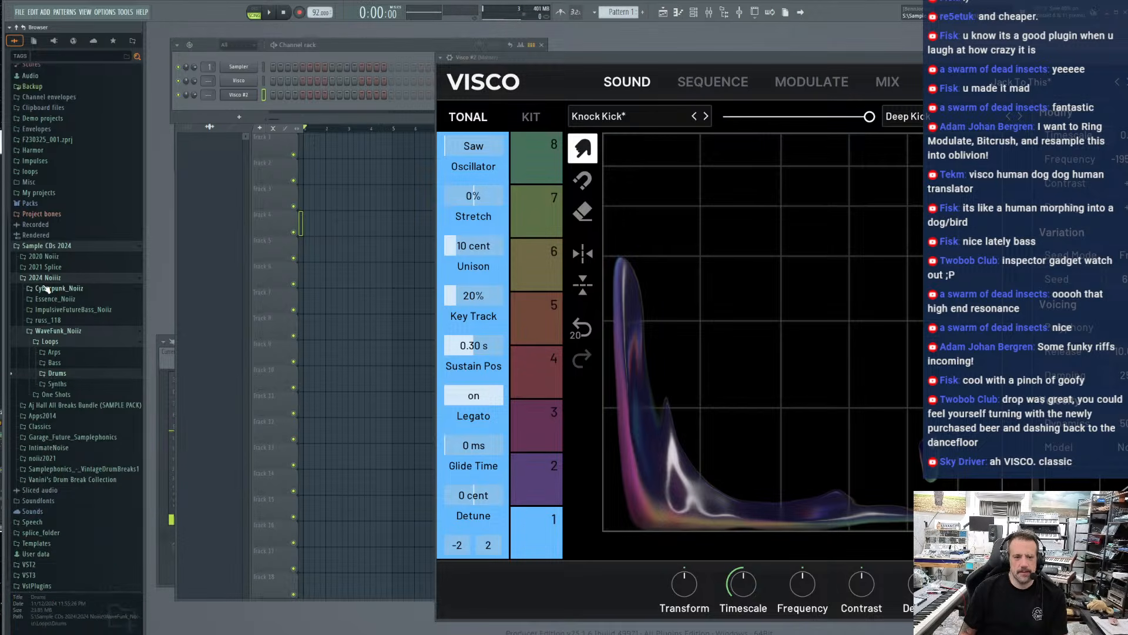
left_click(51, 333)
left_click(51, 384)
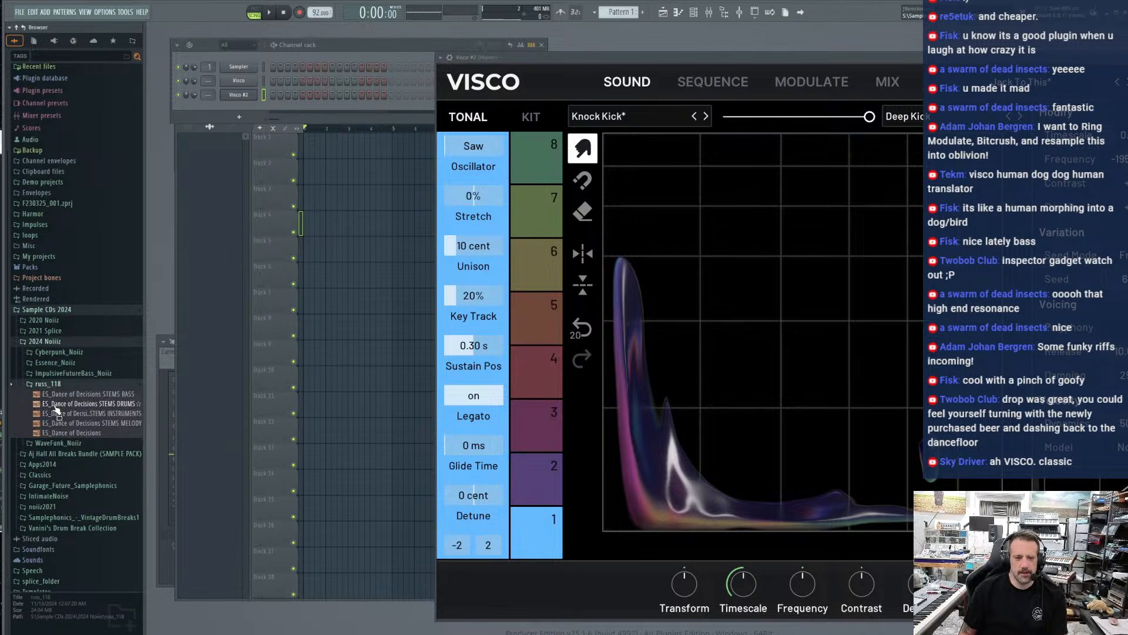
left_click(55, 405)
Browse the Essence_Noiiz One Shots and Loops folders, preview the first synth loop, and collapse the pack
left_click(56, 362)
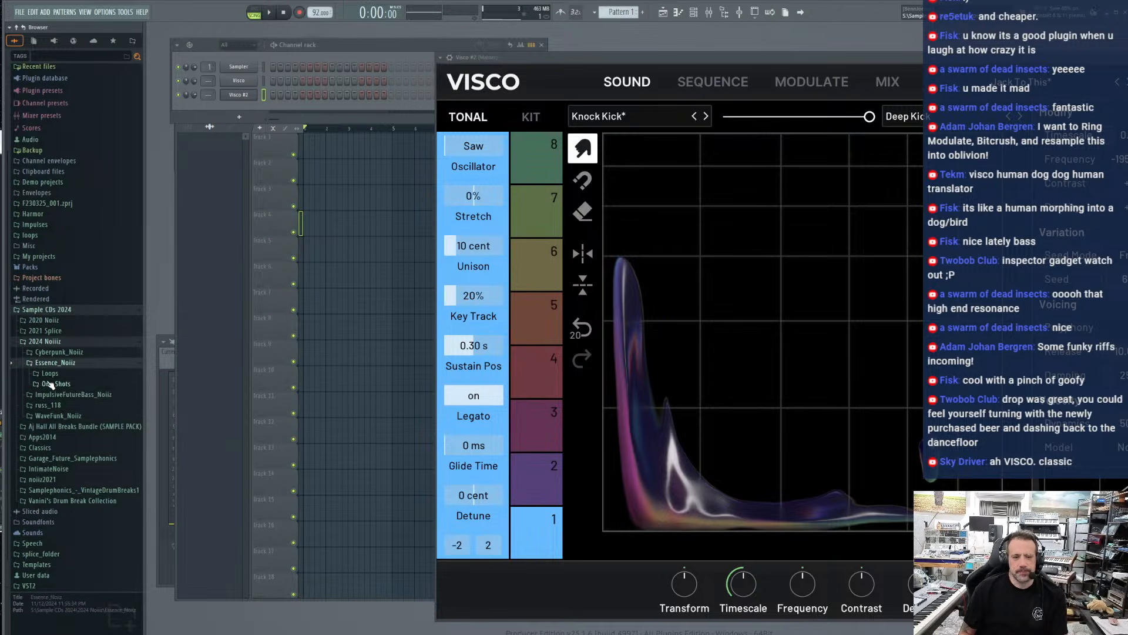
left_click(54, 384)
left_click(52, 395)
left_click(53, 405)
left_click(48, 374)
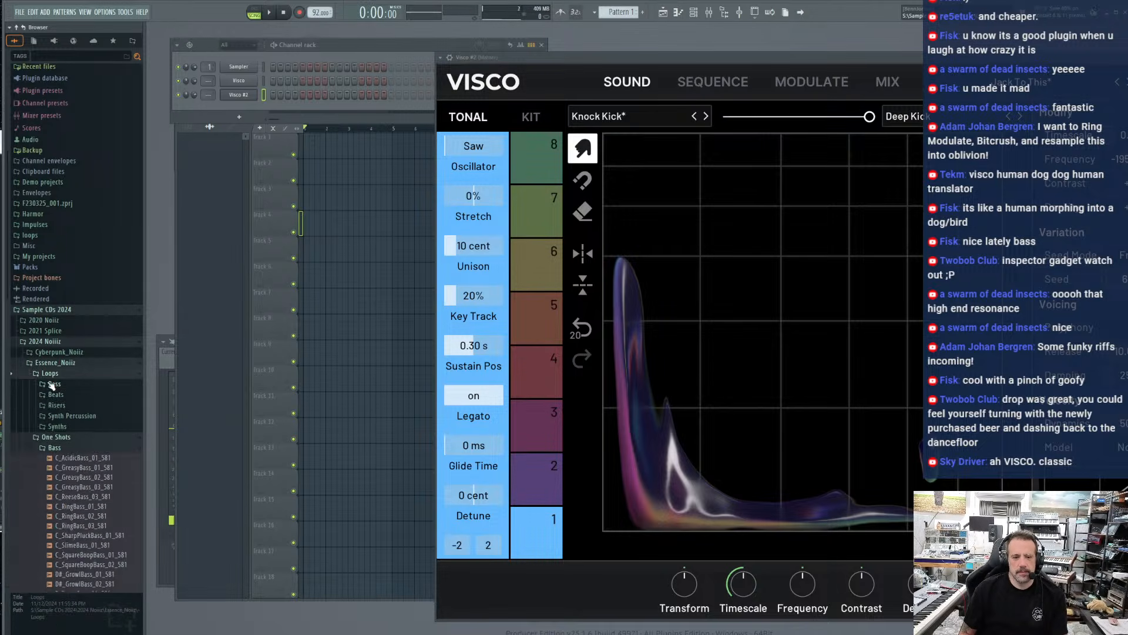
left_click(51, 383)
left_click(52, 386)
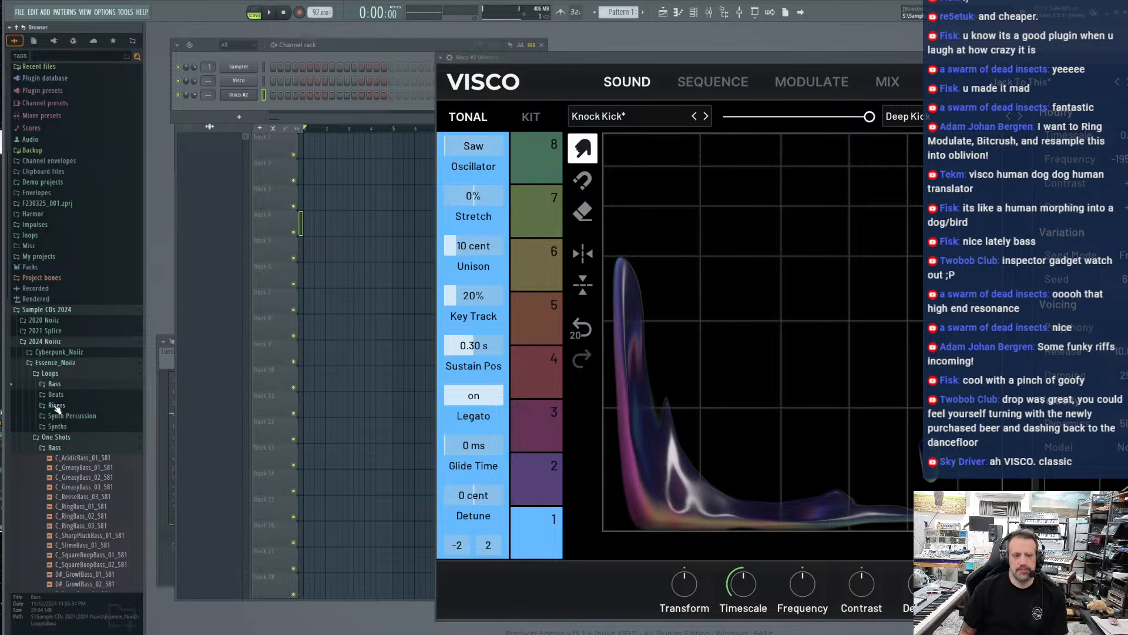
left_click(65, 426)
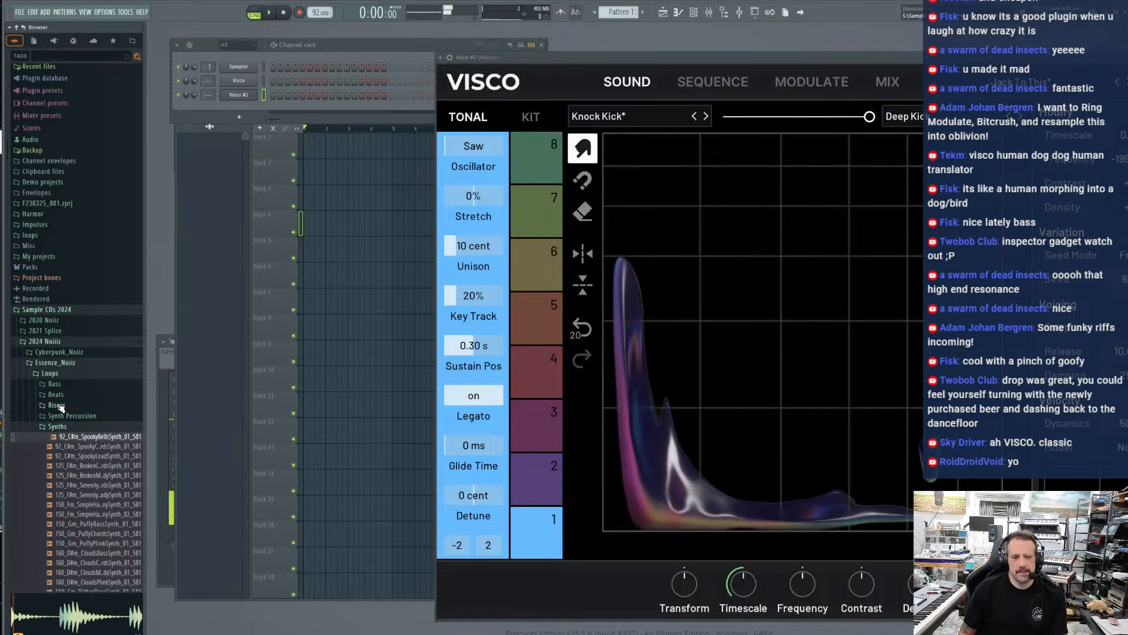
left_click(49, 364)
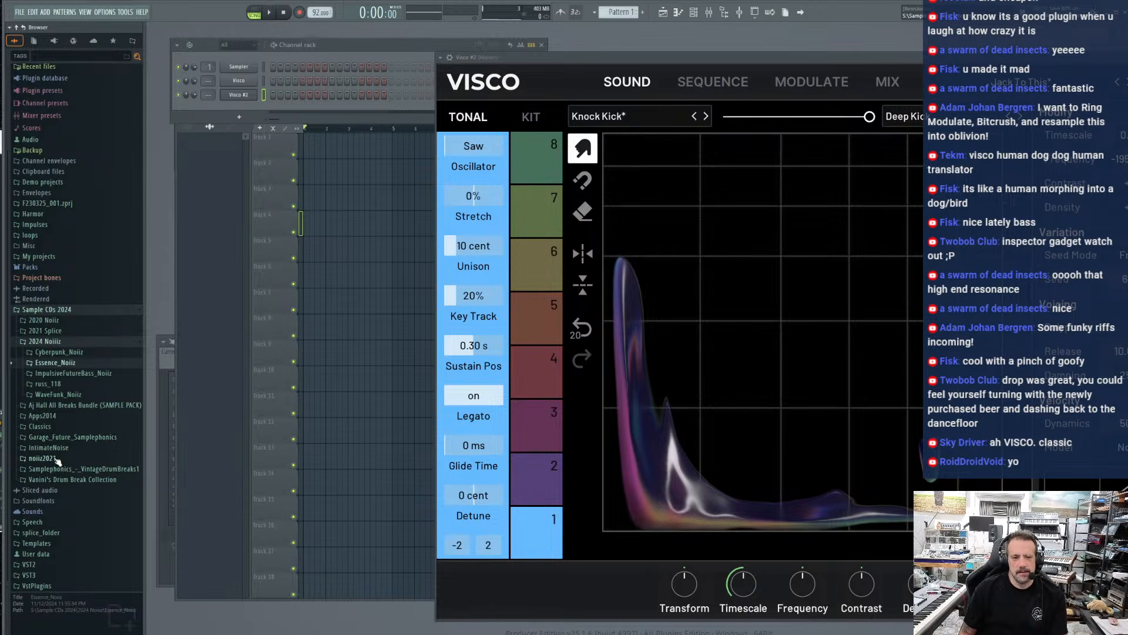
Audition the drum loops in noiiz2021 > HyperReality_Wav_SP > Loops and place 93_Calling_SP at the start of playlist Track 1
left_click(57, 459)
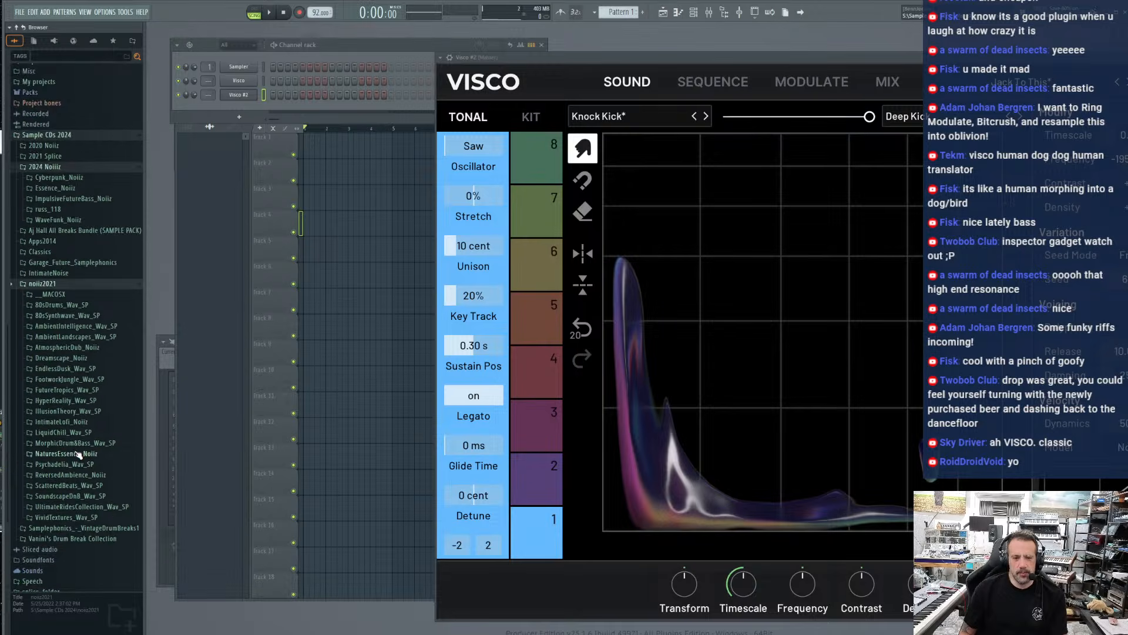
left_click(74, 344)
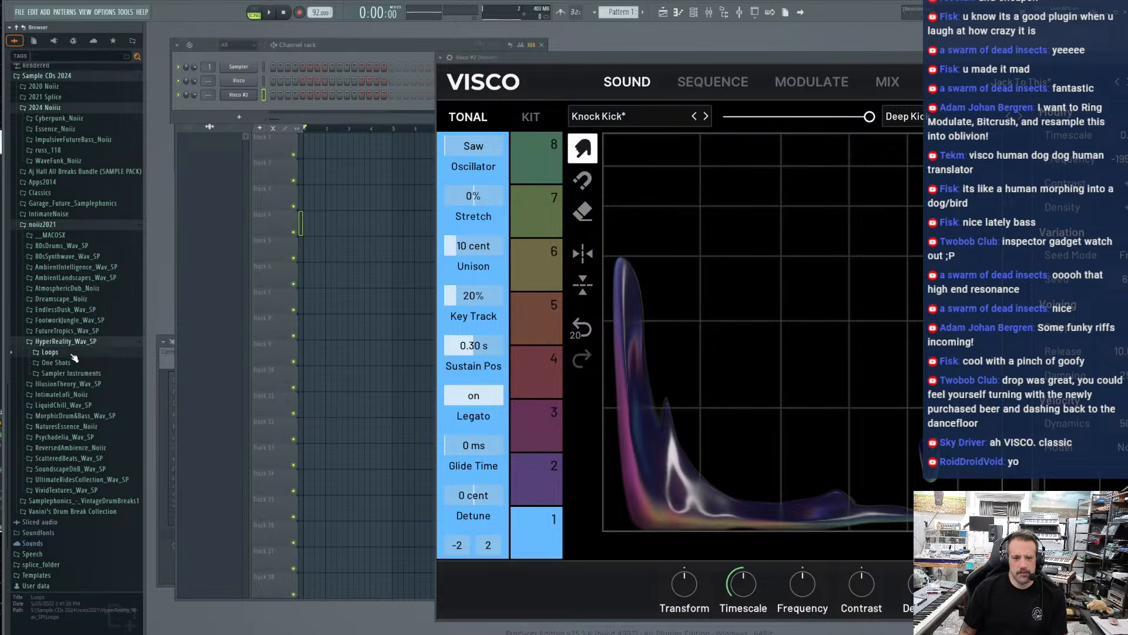
left_click(50, 353)
left_click(57, 383)
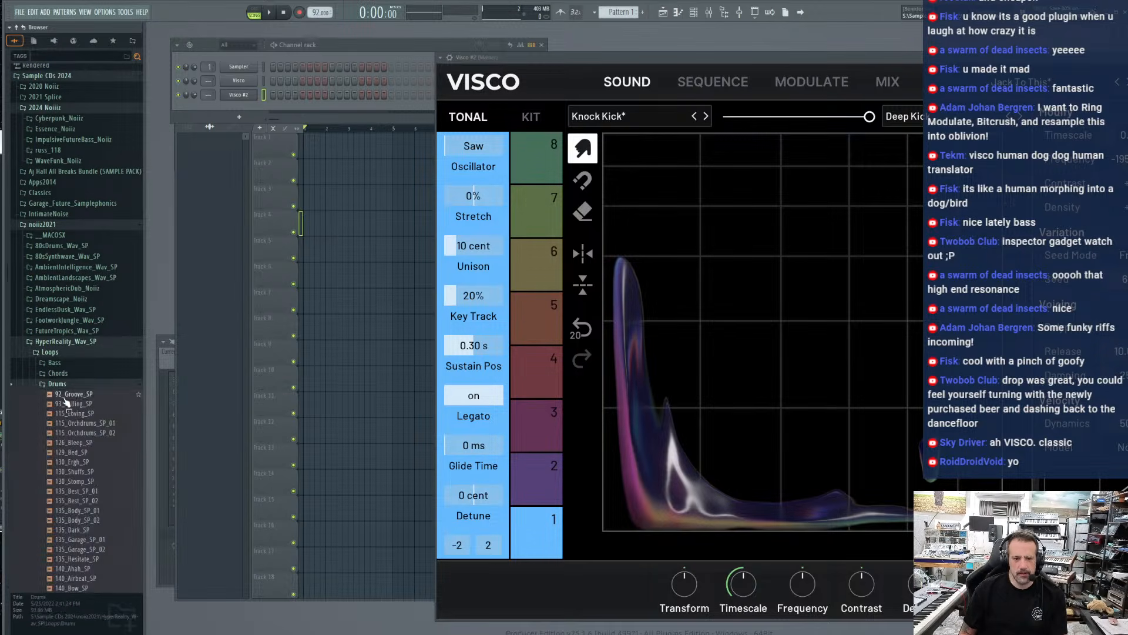
left_click(75, 394)
left_click(69, 406)
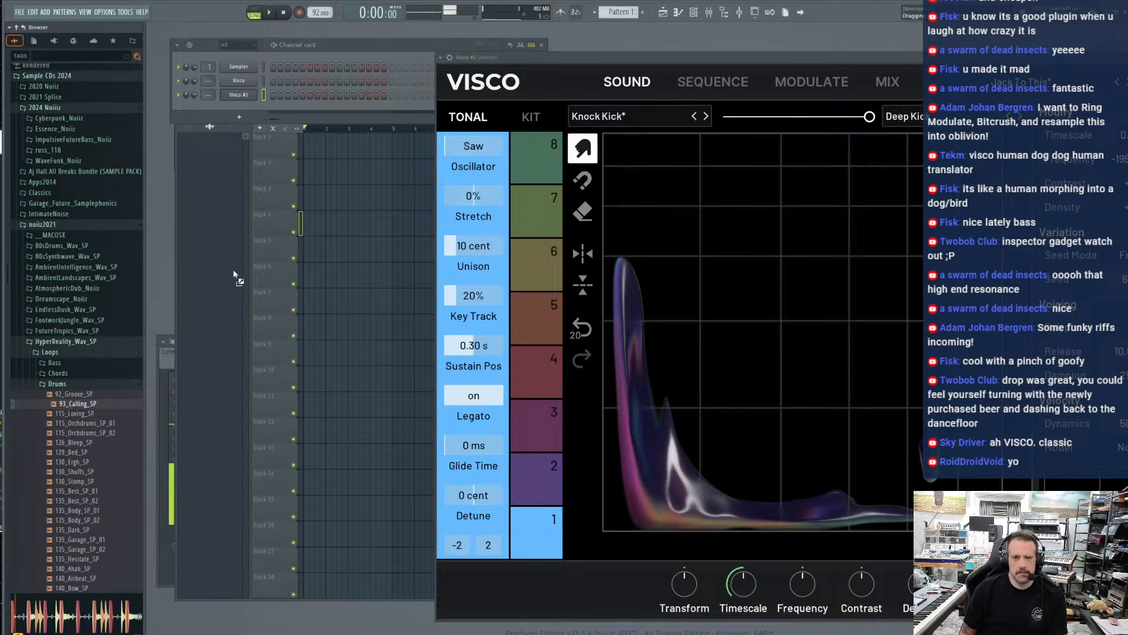
left_click_drag(380, 189, 397, 202)
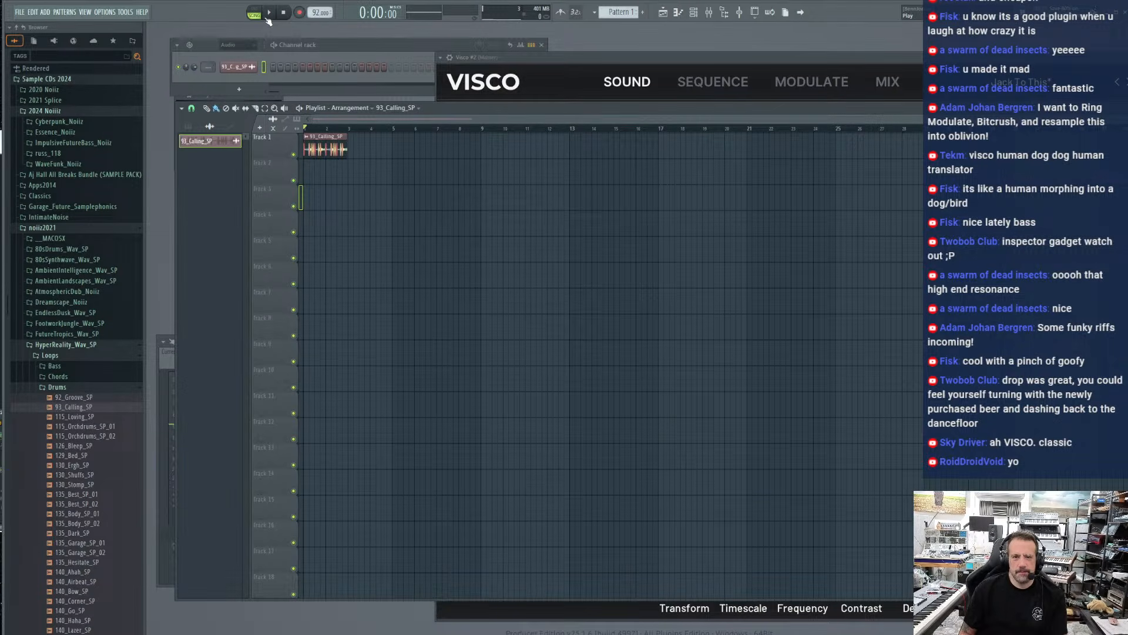
Play the arrangement with all channels shown in the channel rack and the playlist magnified around the 93_Calling_SP clip
left_click(195, 72)
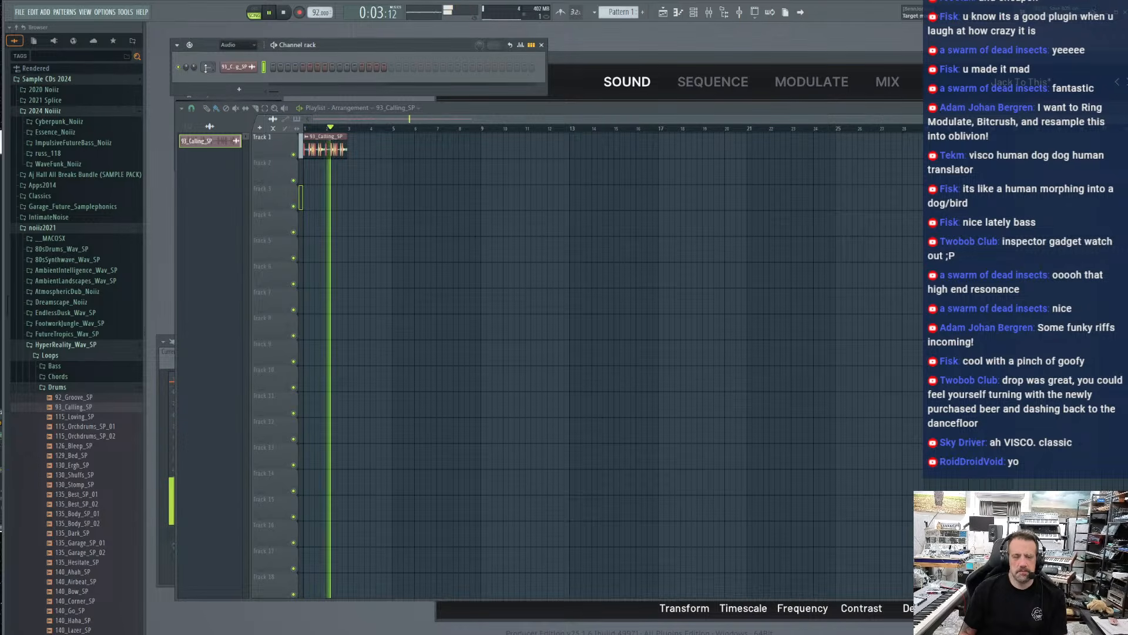
left_click(238, 45)
left_click(232, 54)
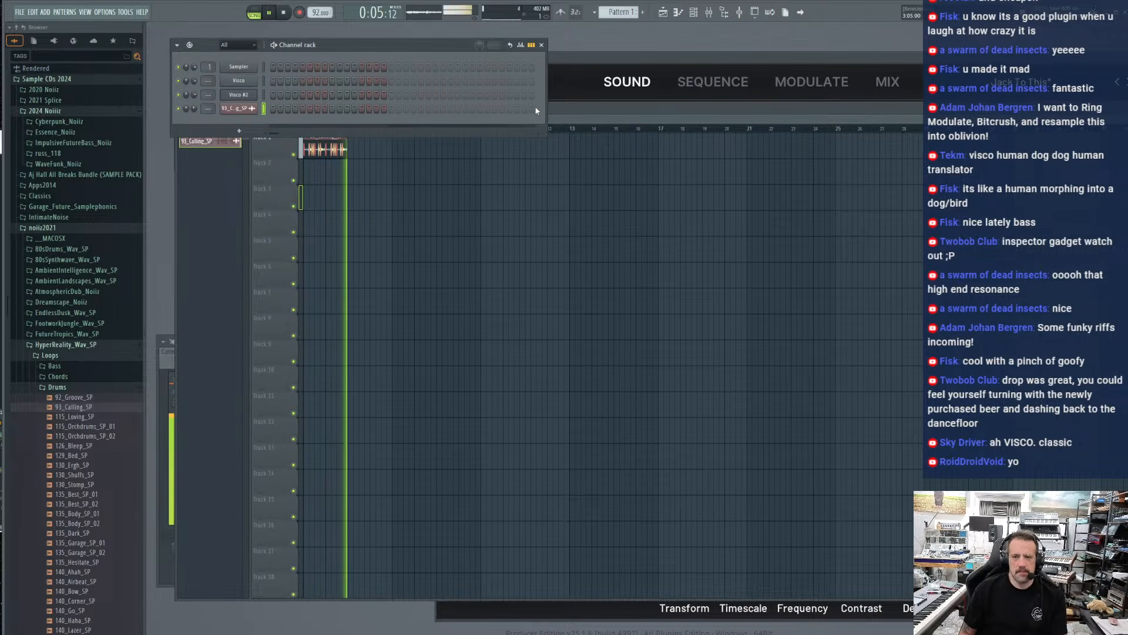
left_click(565, 108)
left_click_drag(533, 119, 435, 121)
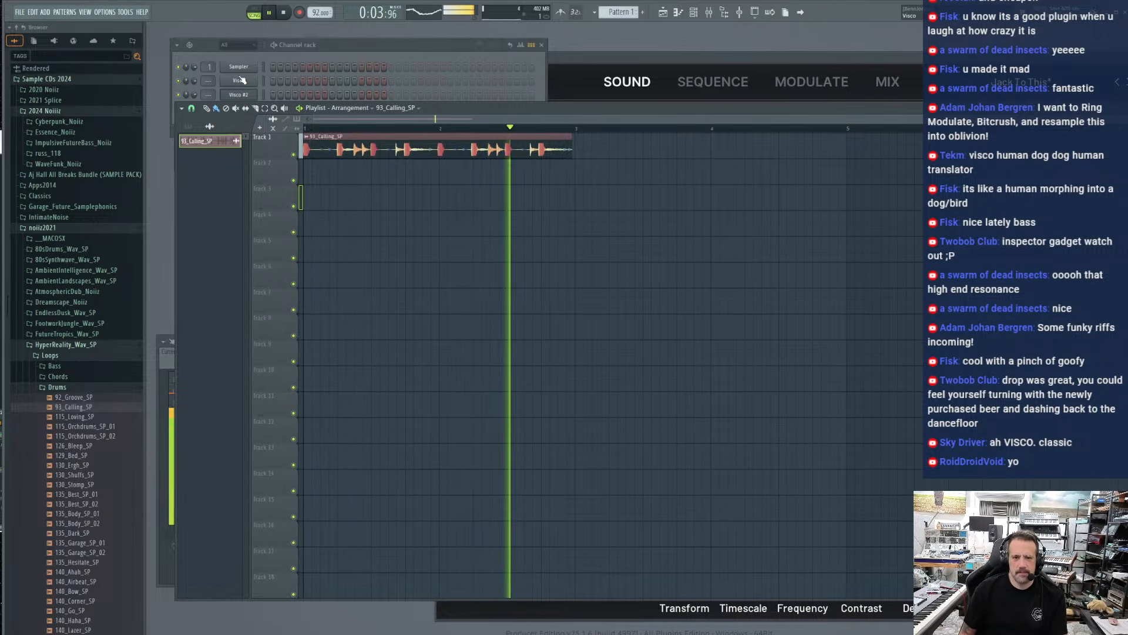
Set the time-stretch length of the 93_Calling_SP audio clip to 2 bars and return to the playlist
left_click(207, 49)
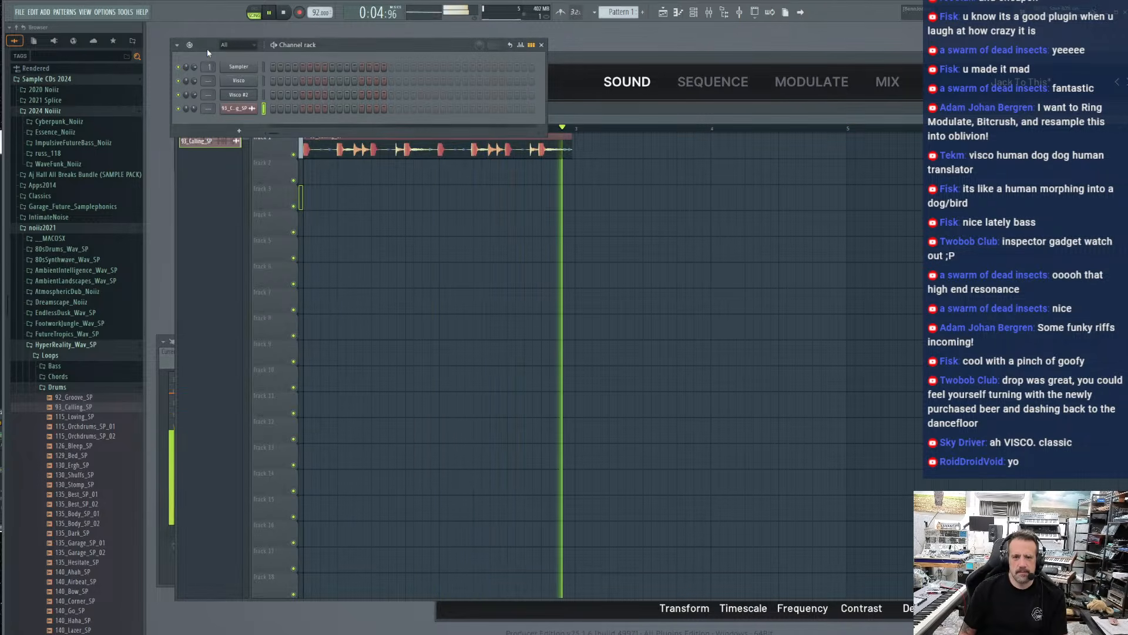
left_click(241, 108)
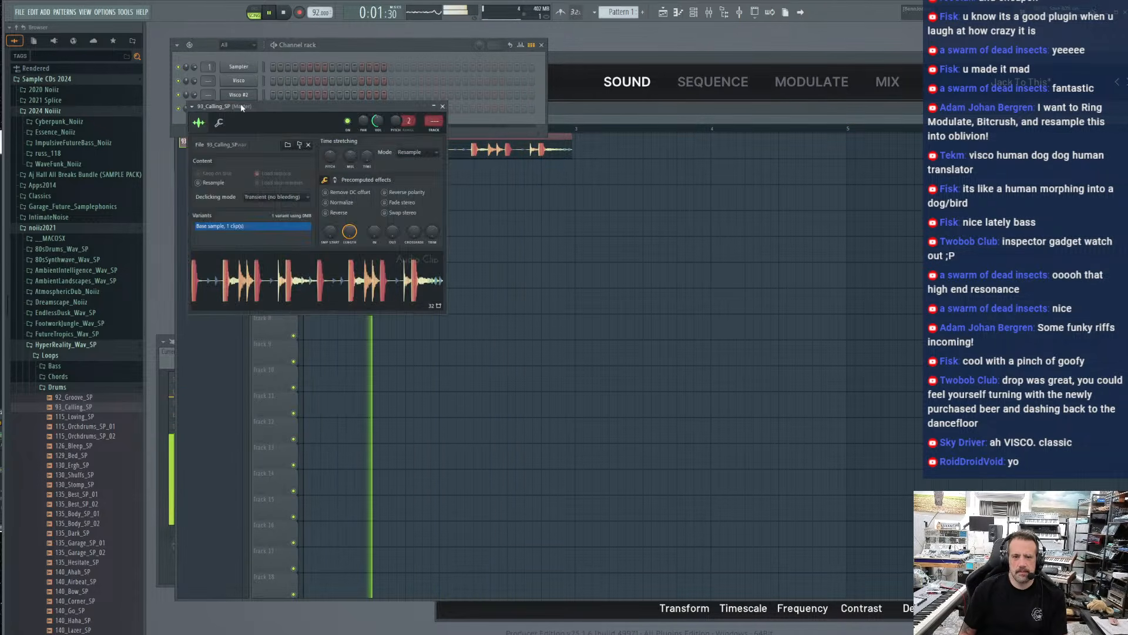
right_click(368, 156)
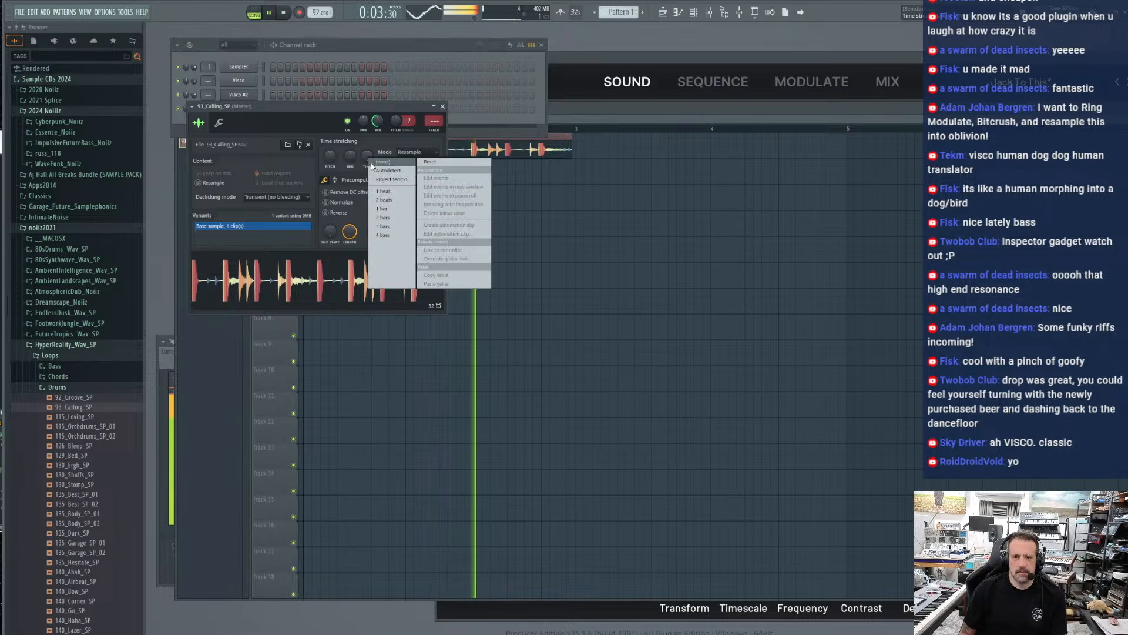
left_click(382, 192)
right_click(368, 154)
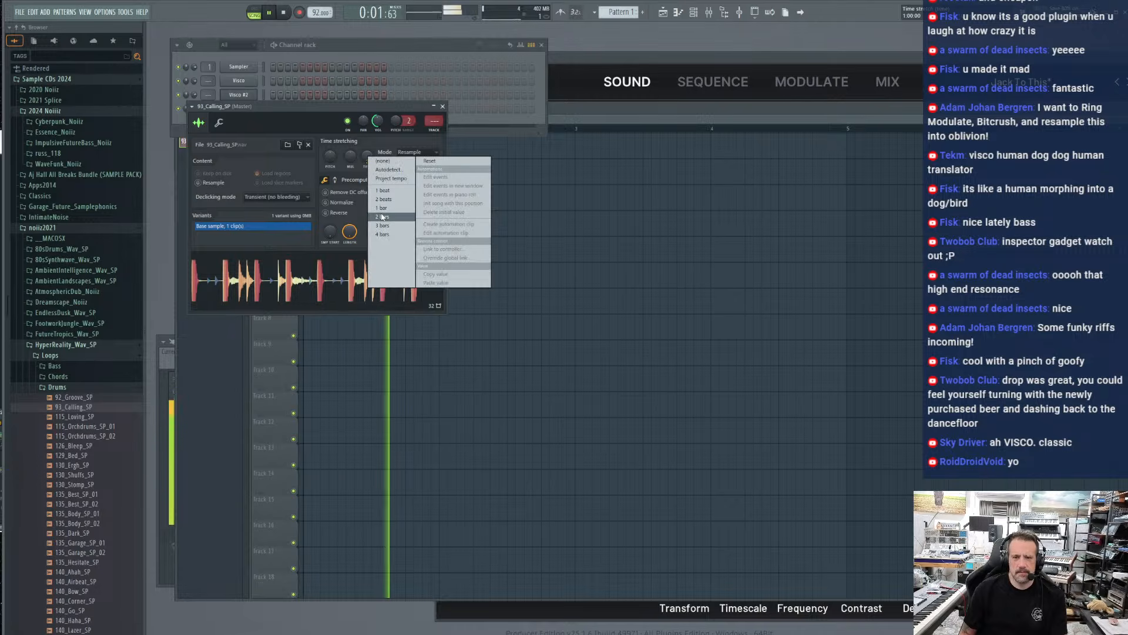
left_click(383, 218)
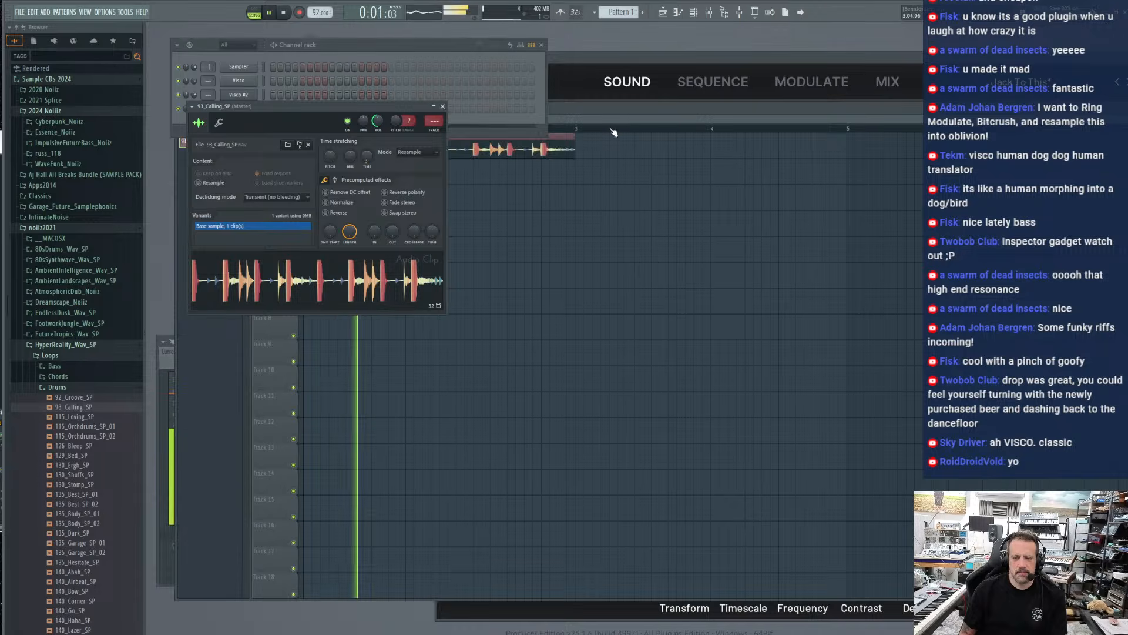
left_click(617, 108)
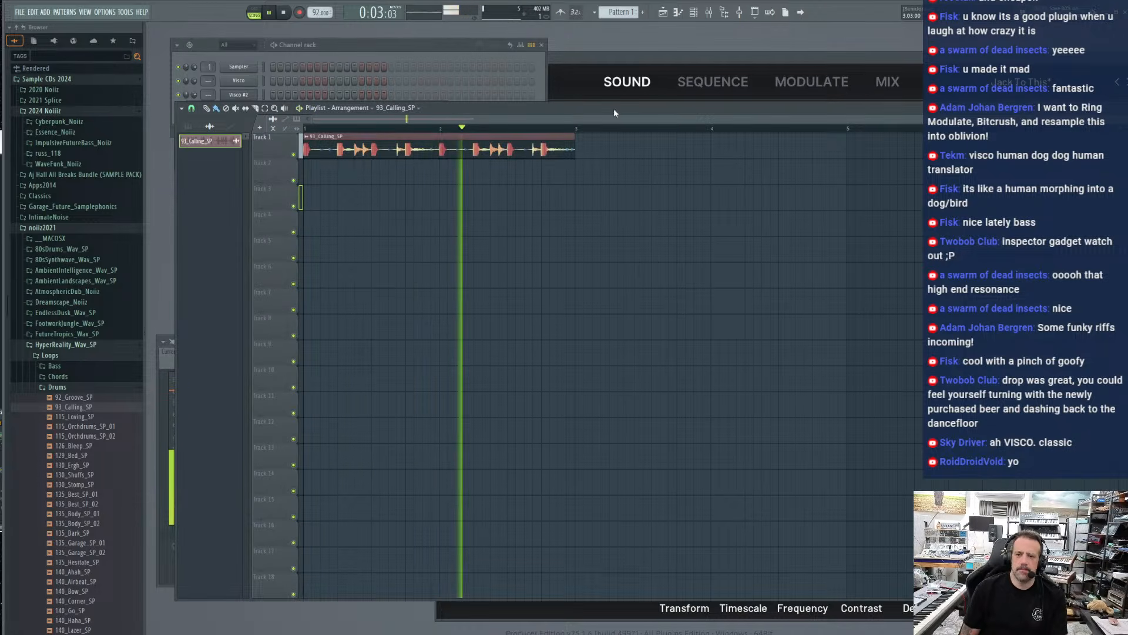
Stop playback, assign the 93_Calling_SP channel to mixer track 6, and replay the arrangement
key("space")
left_click_drag(215, 44, 205, 34)
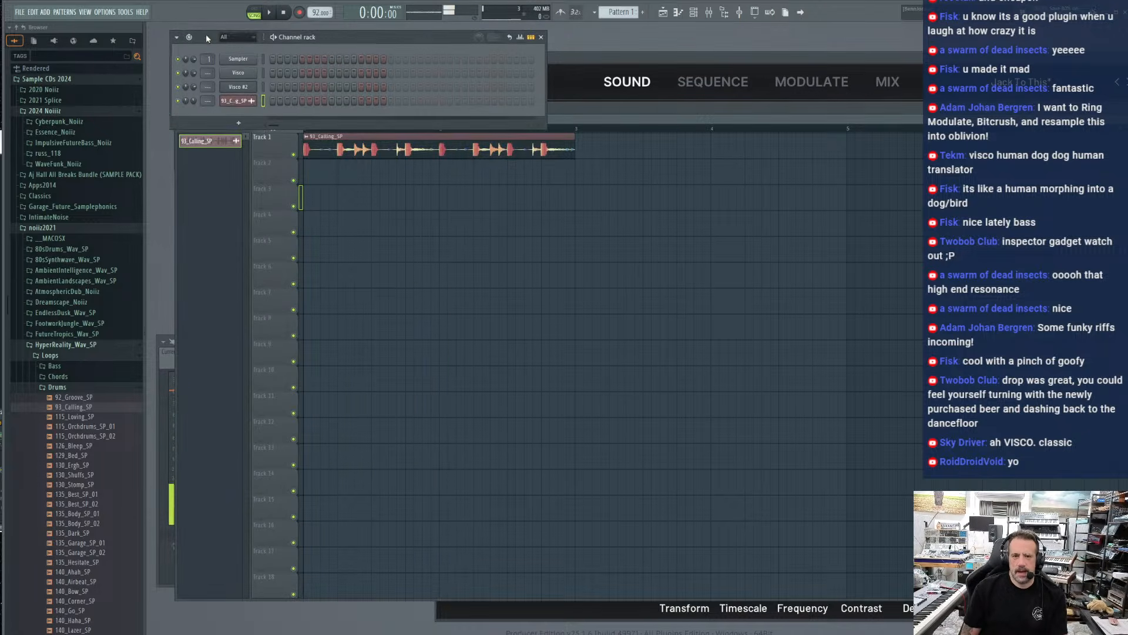
left_click(247, 101)
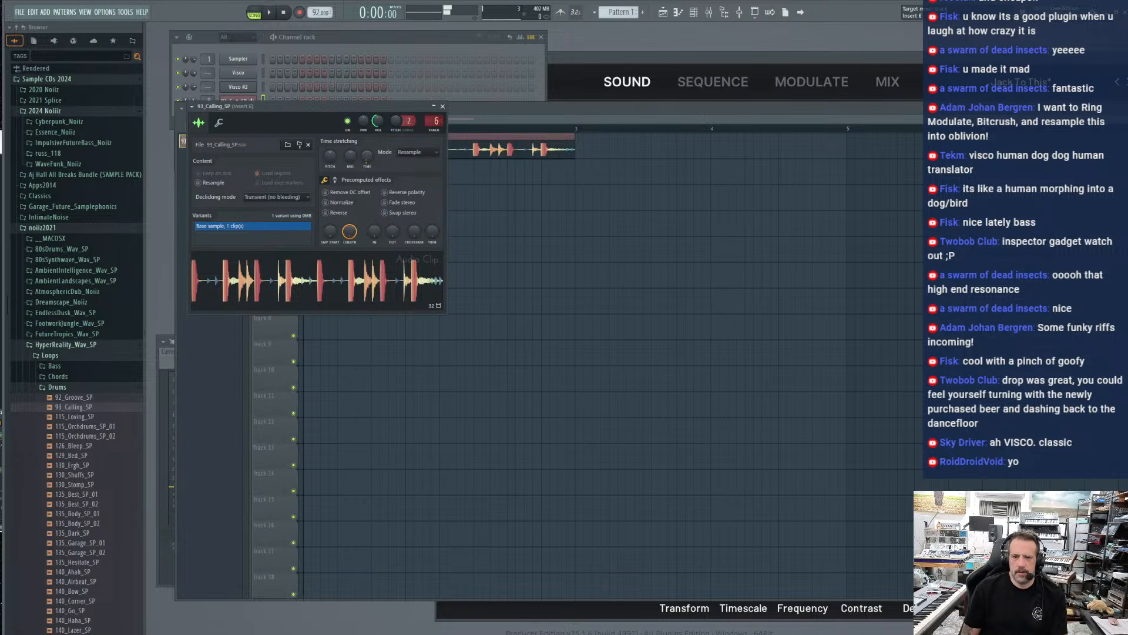
left_click(434, 121)
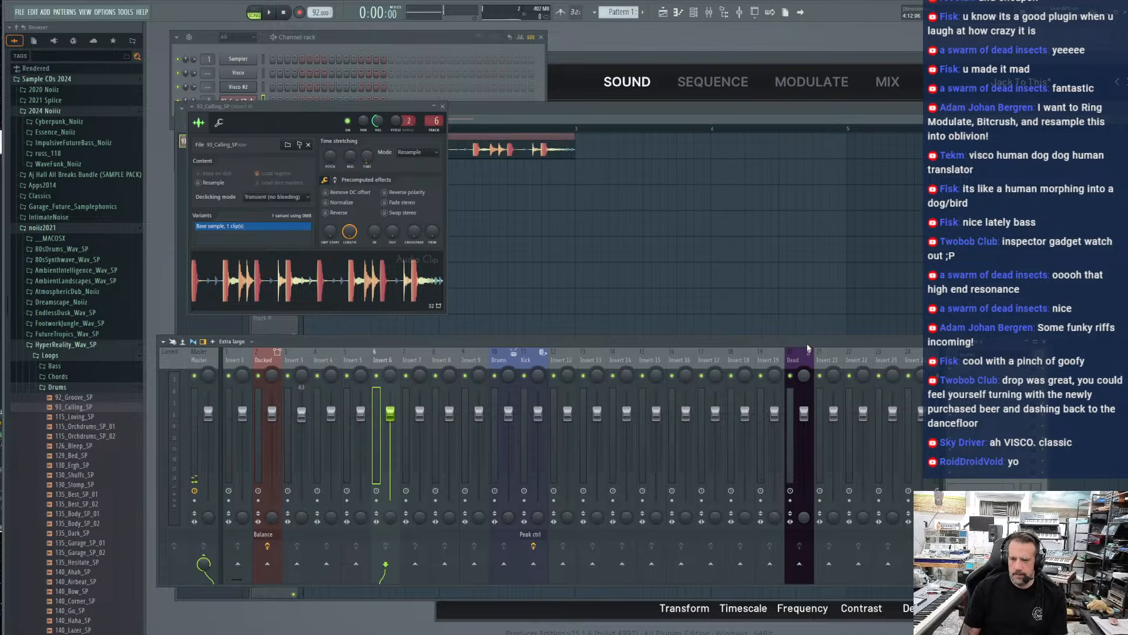
left_click_drag(337, 111, 329, 184)
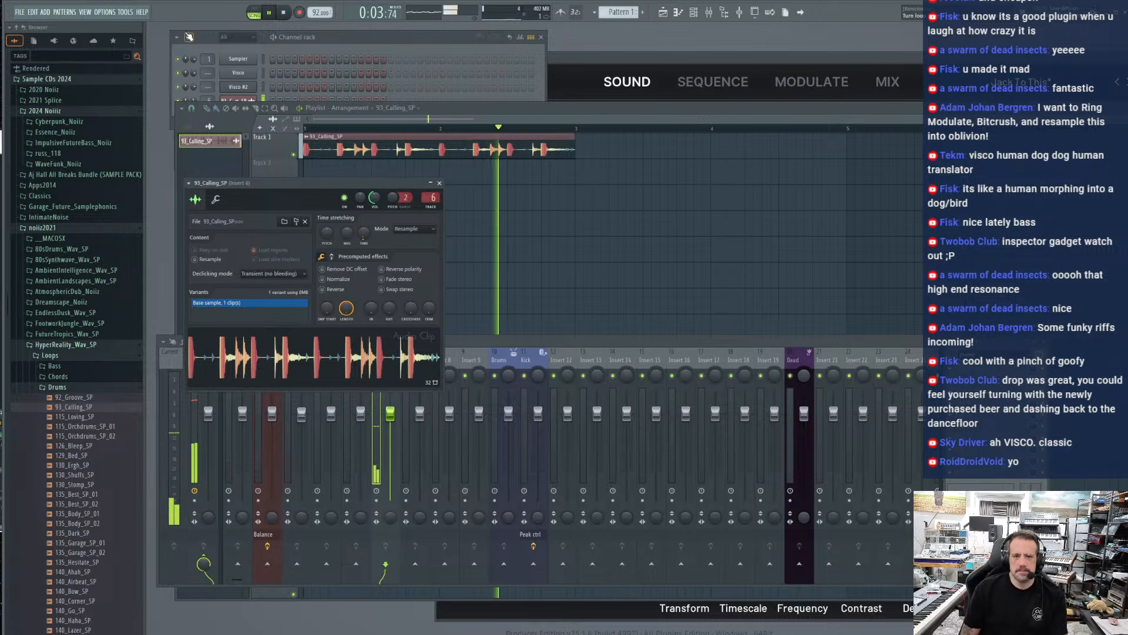
left_click(200, 38)
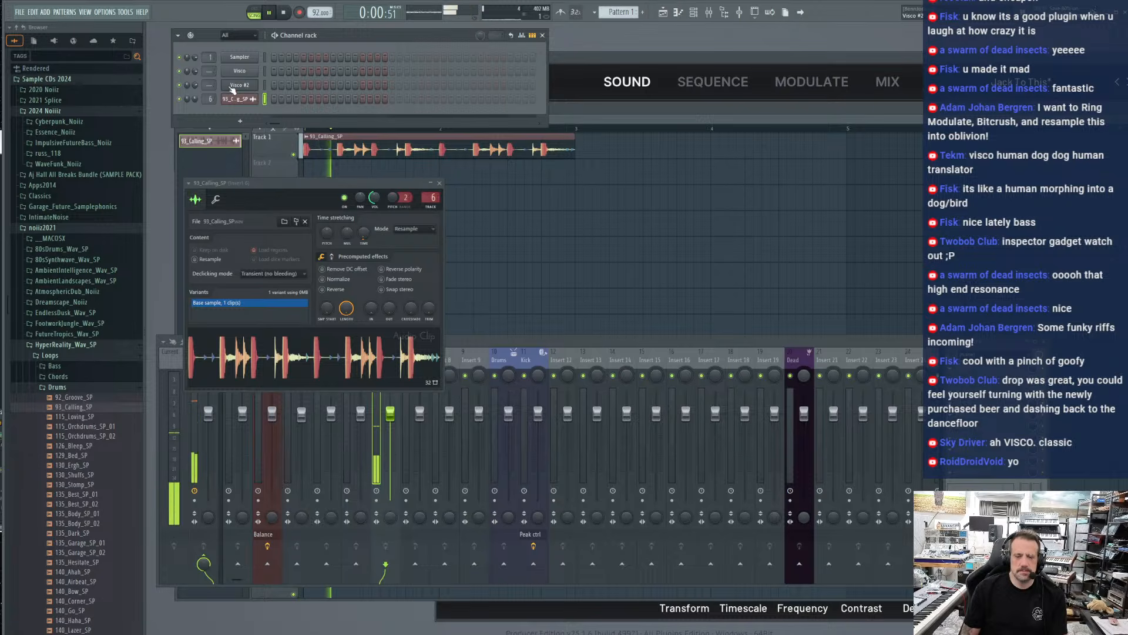
Assign the Visco channel to mixer track 10 and send its kit sound 1 to the Bus 1 output
left_click_drag(208, 70, 208, 44)
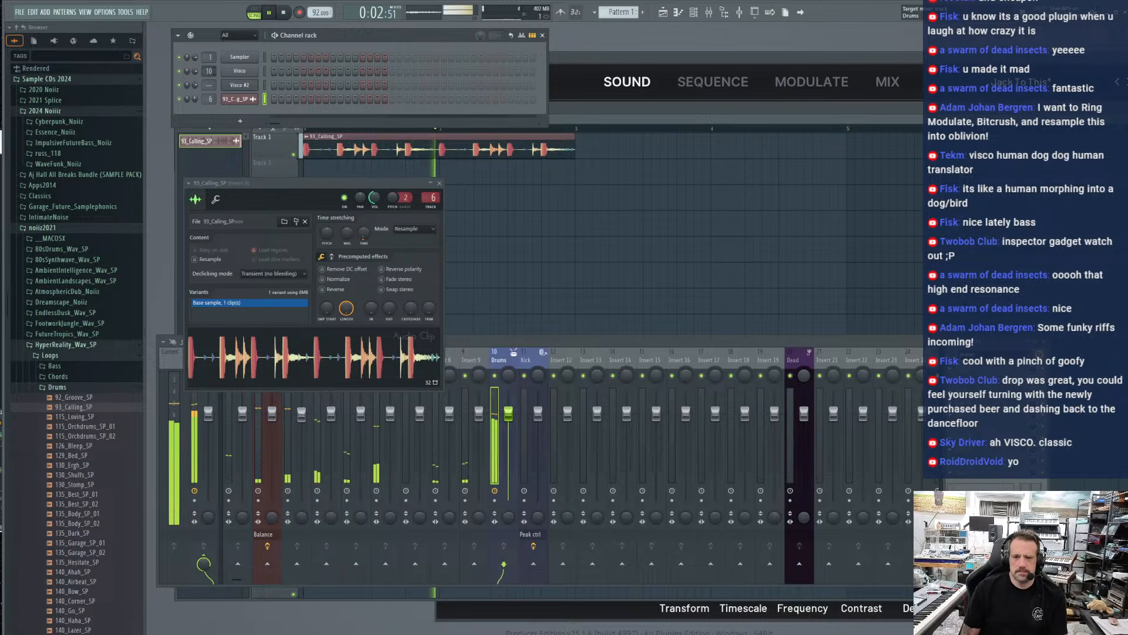
left_click(231, 72)
left_click(887, 69)
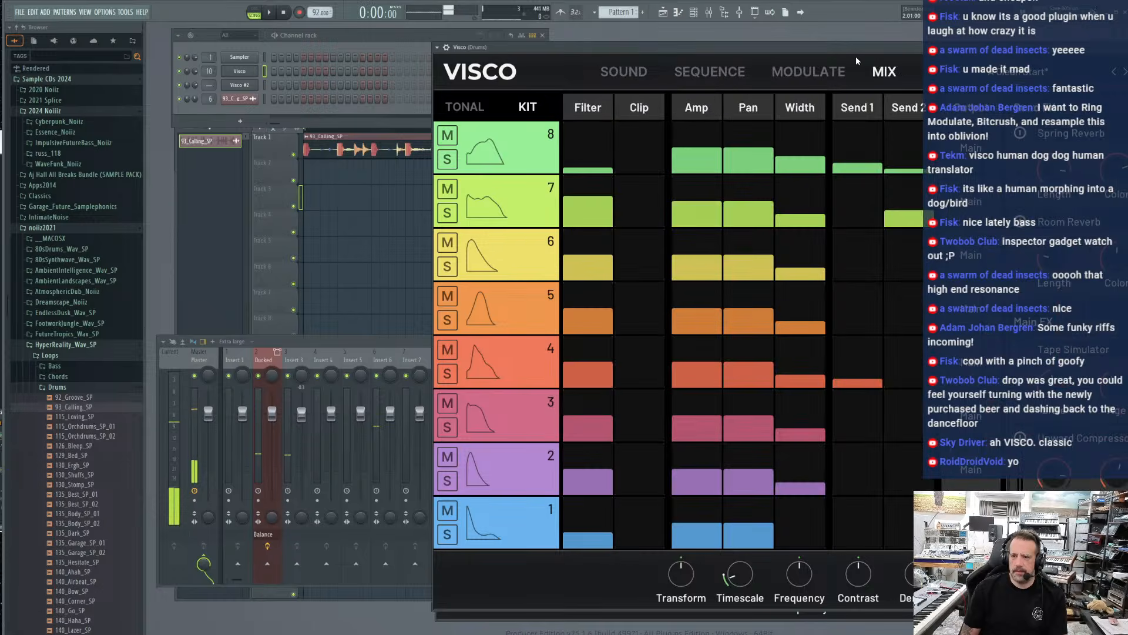
left_click(679, 146)
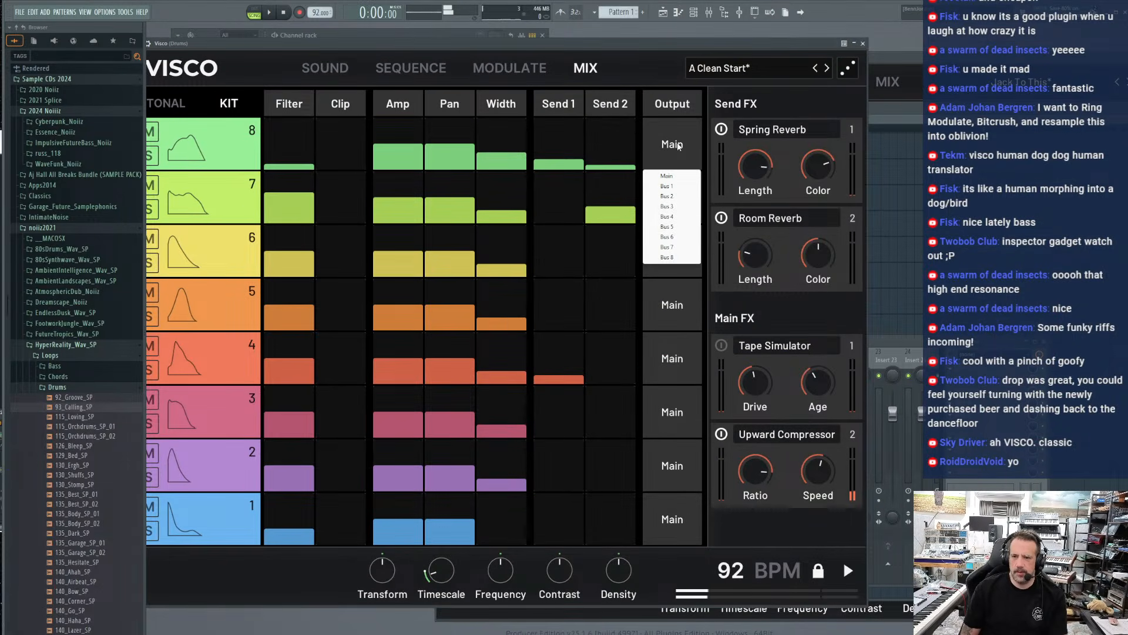
left_click(672, 519)
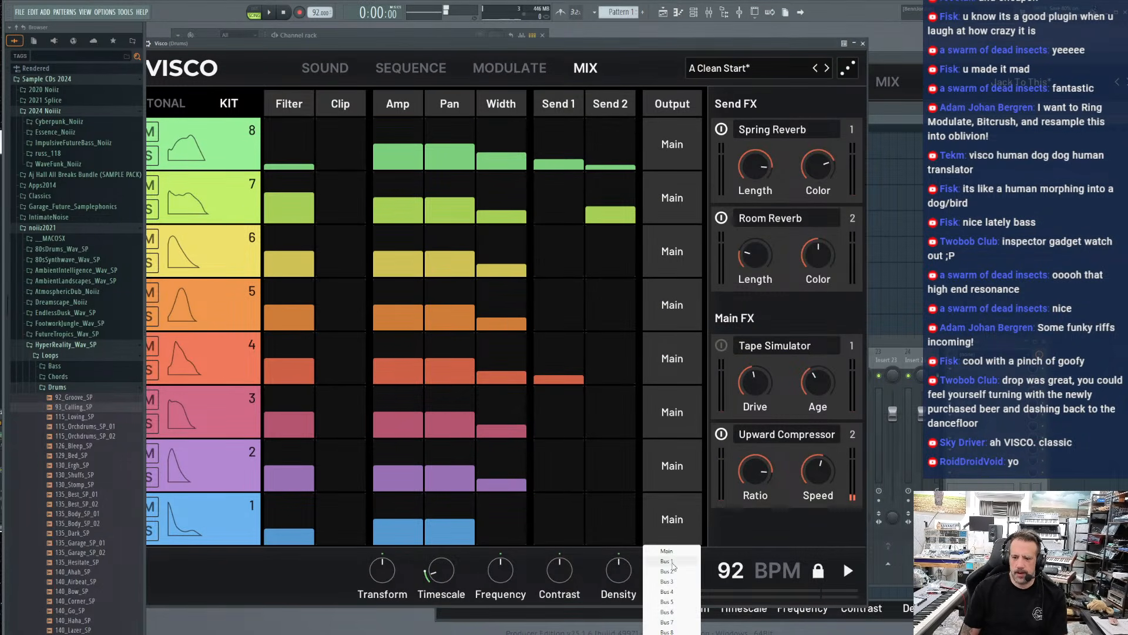
left_click(672, 561)
Set the Bus 1 output connection to 1 in Visco's processing settings and return to the mixer
left_click_drag(328, 43, 567, 75)
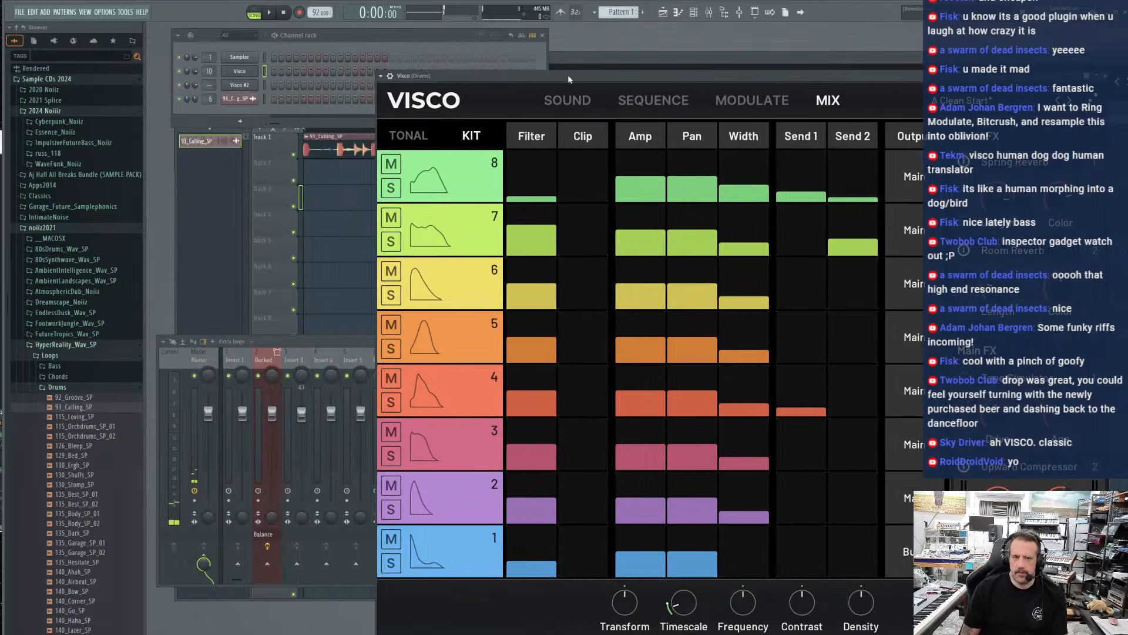
left_click(387, 76)
left_click(408, 92)
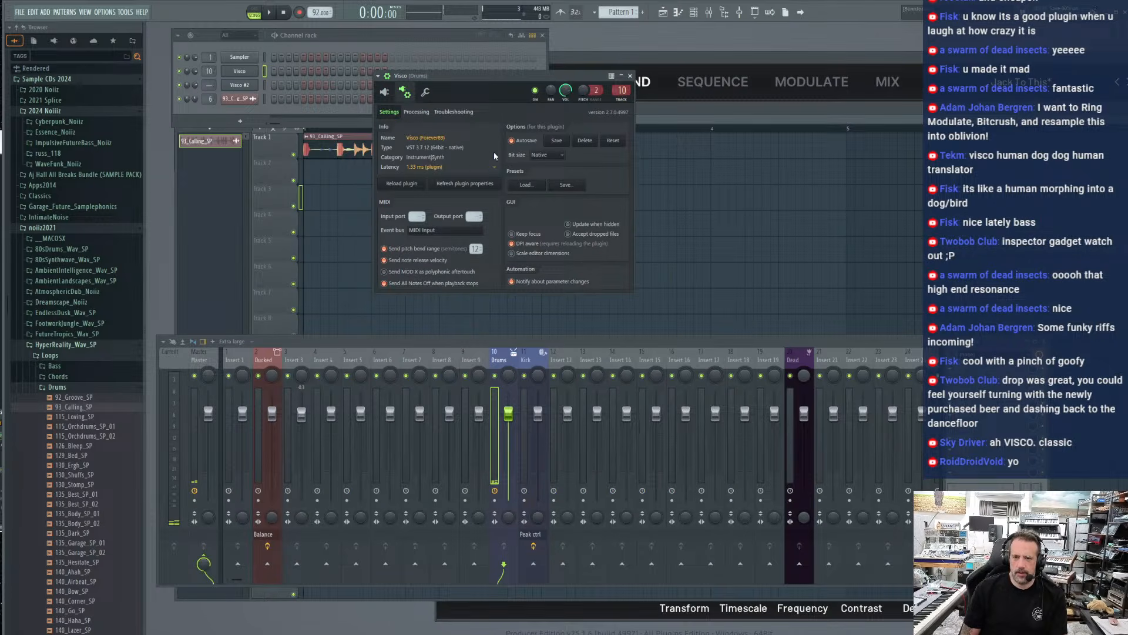
left_click(417, 112)
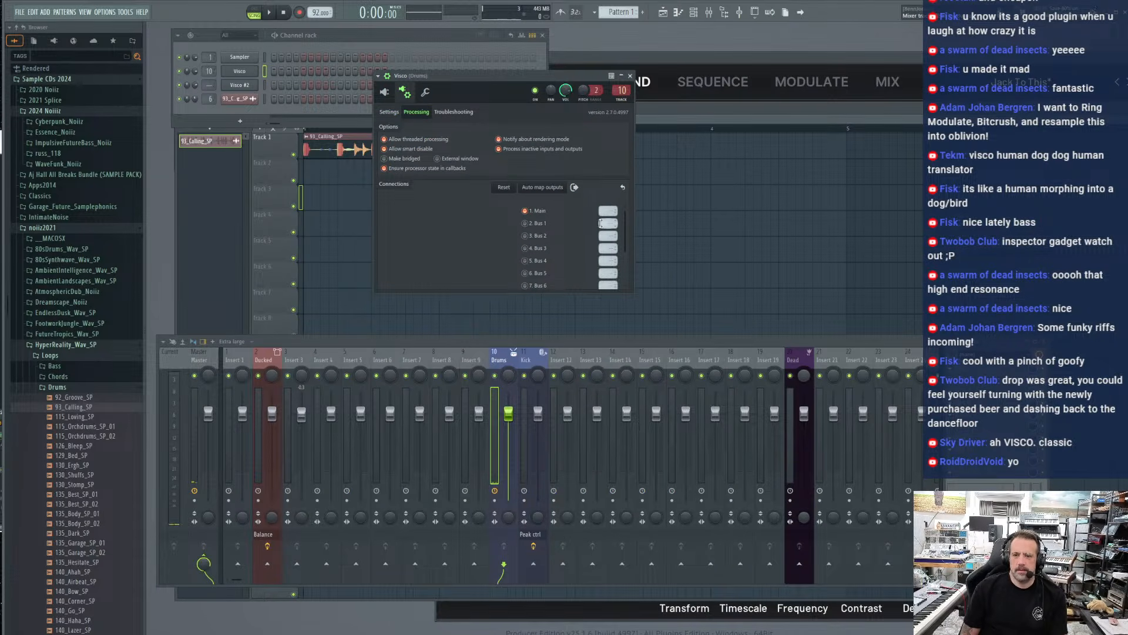
left_click(630, 76)
left_click_drag(493, 351, 507, 273)
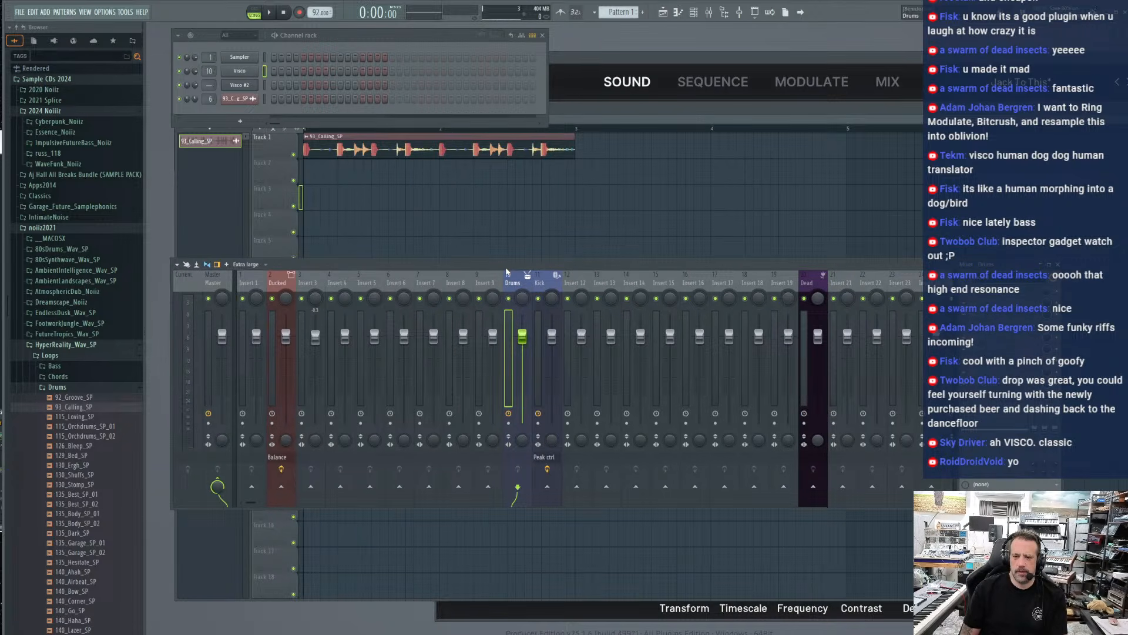
Check the Drums and Kick mixer tracks during playback and enable the Bus 1 output in Visco's processing settings
key("space")
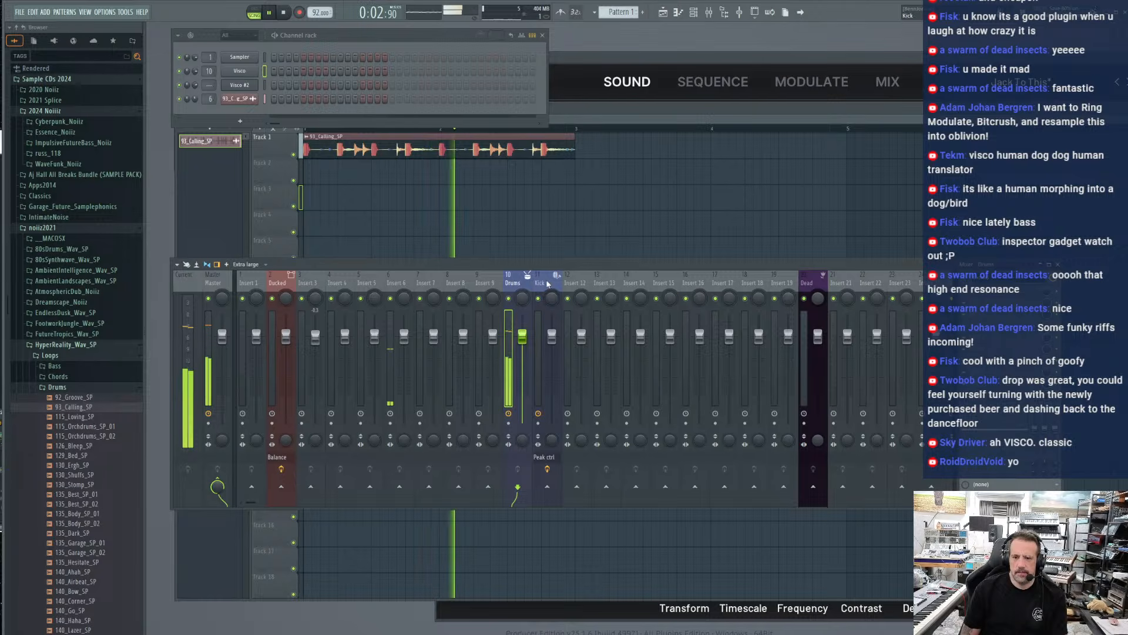
left_click(535, 287)
left_click(522, 286)
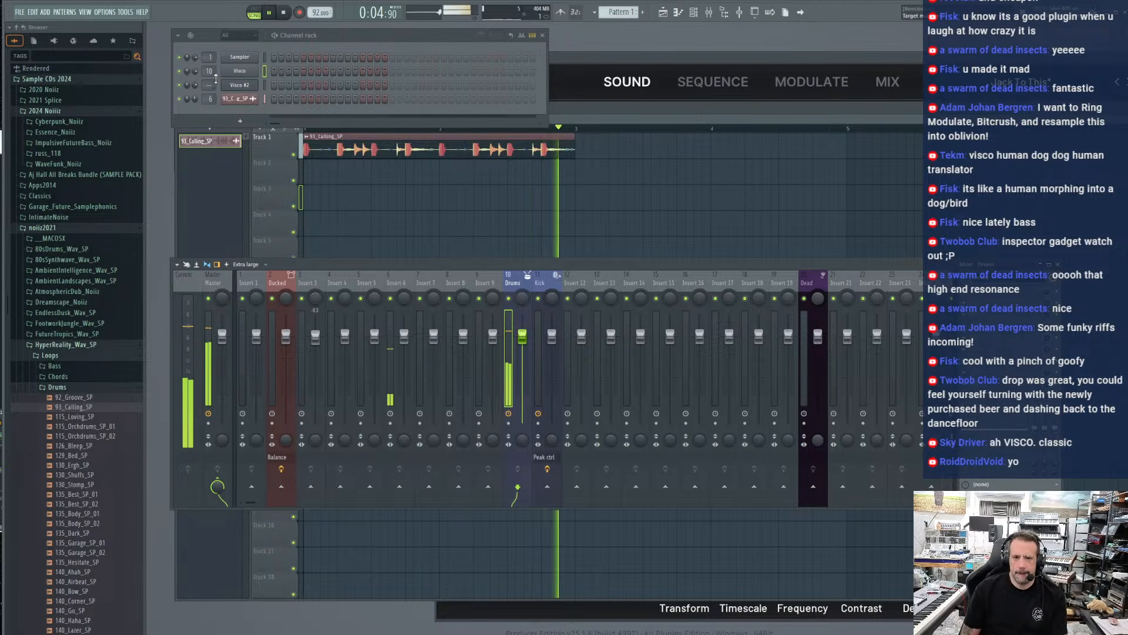
left_click(238, 84)
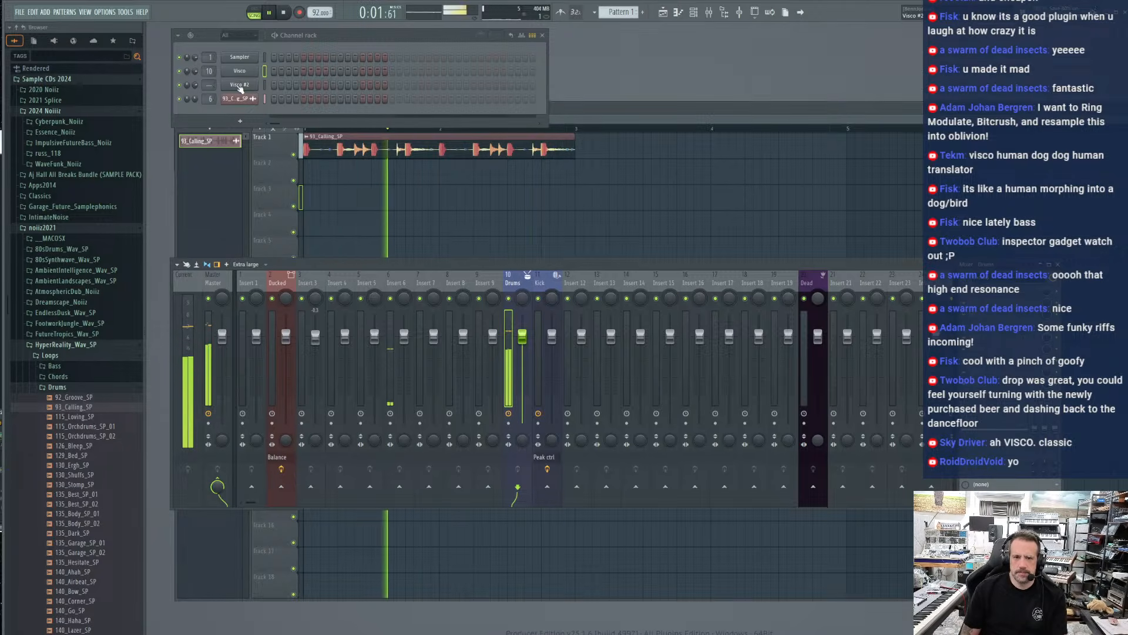
left_click(239, 71)
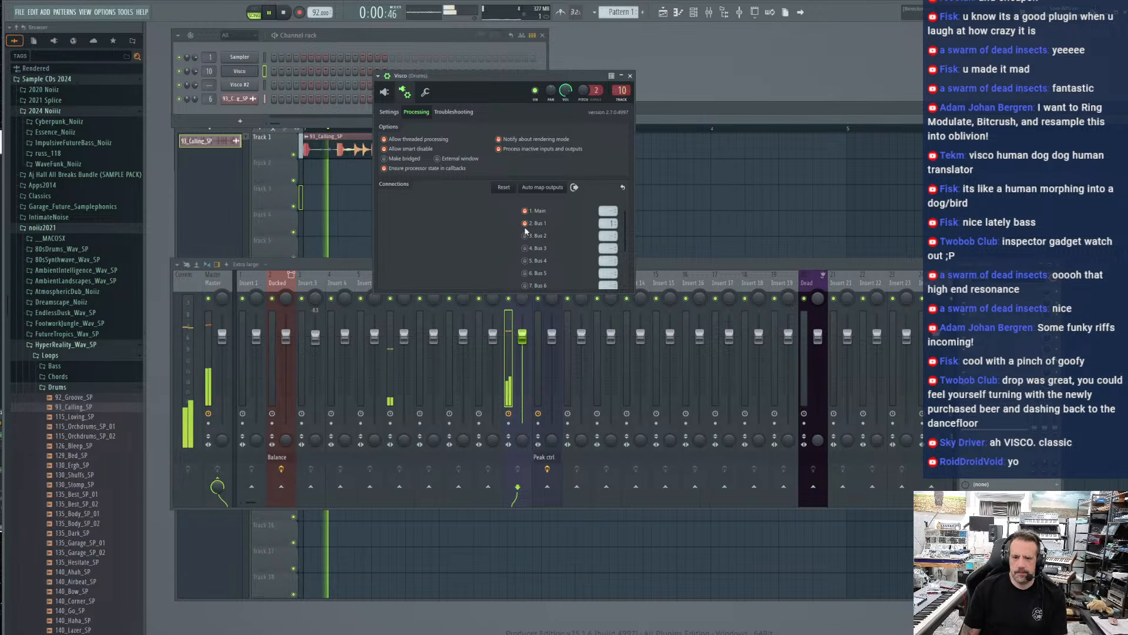
left_click(630, 75)
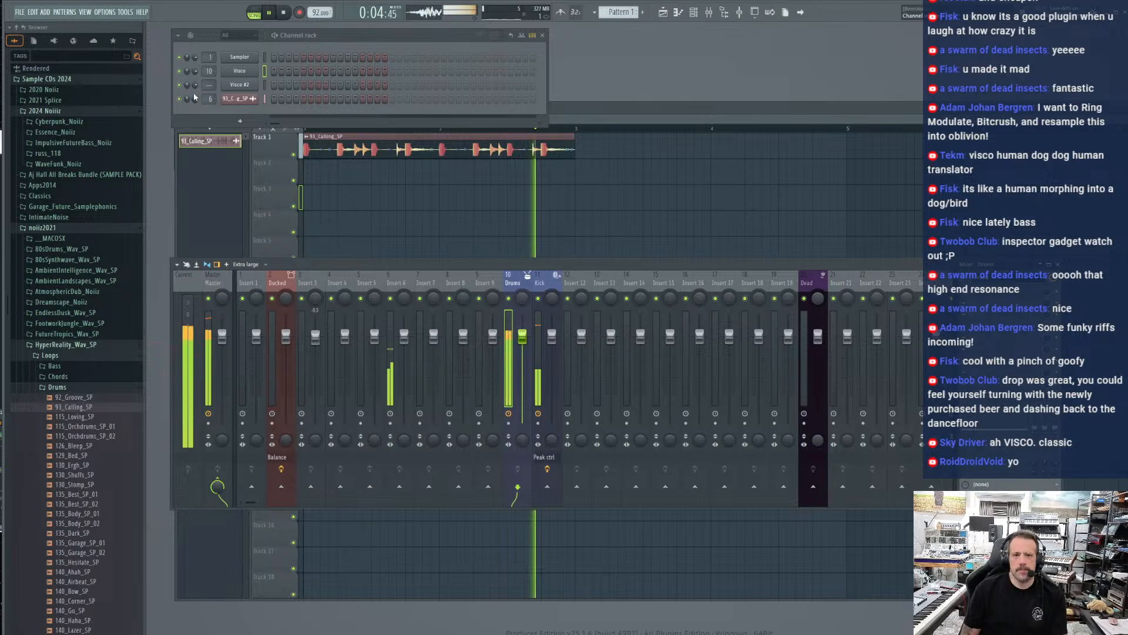
Assign Visco #2 to mixer track 3 and route that track only to the Ducked track
left_click_drag(210, 85, 210, 75)
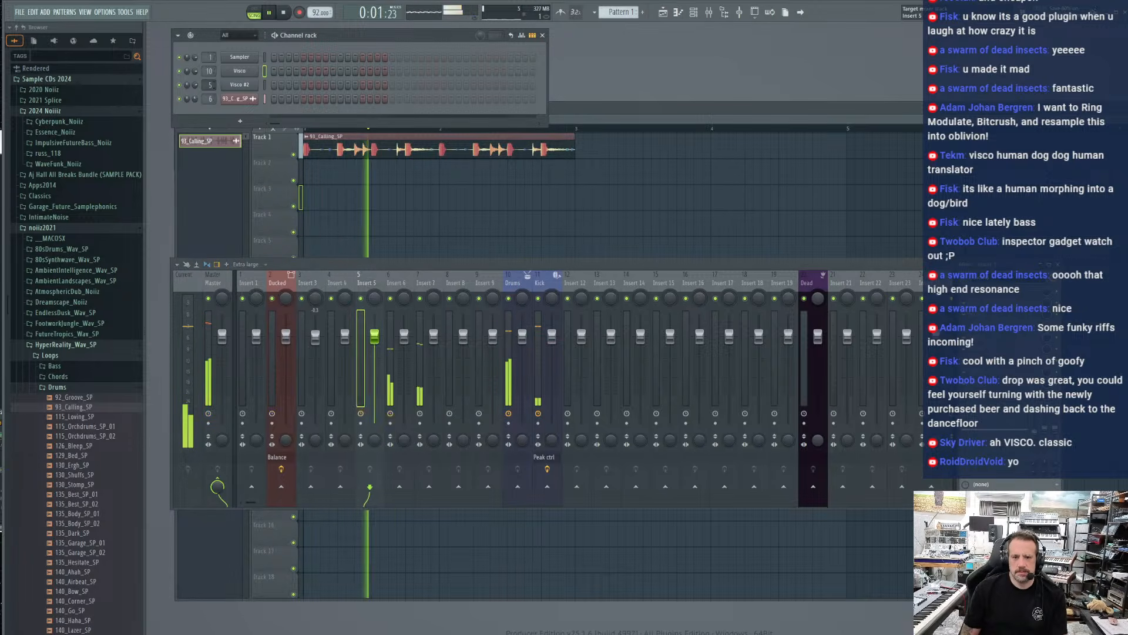
right_click(311, 286)
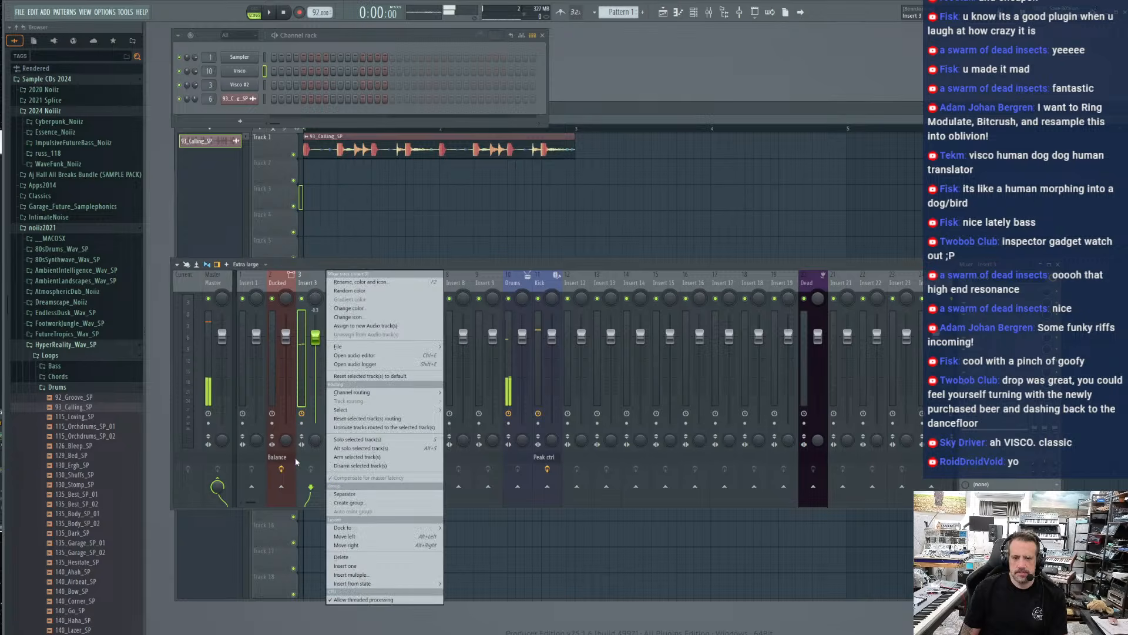
left_click(308, 284)
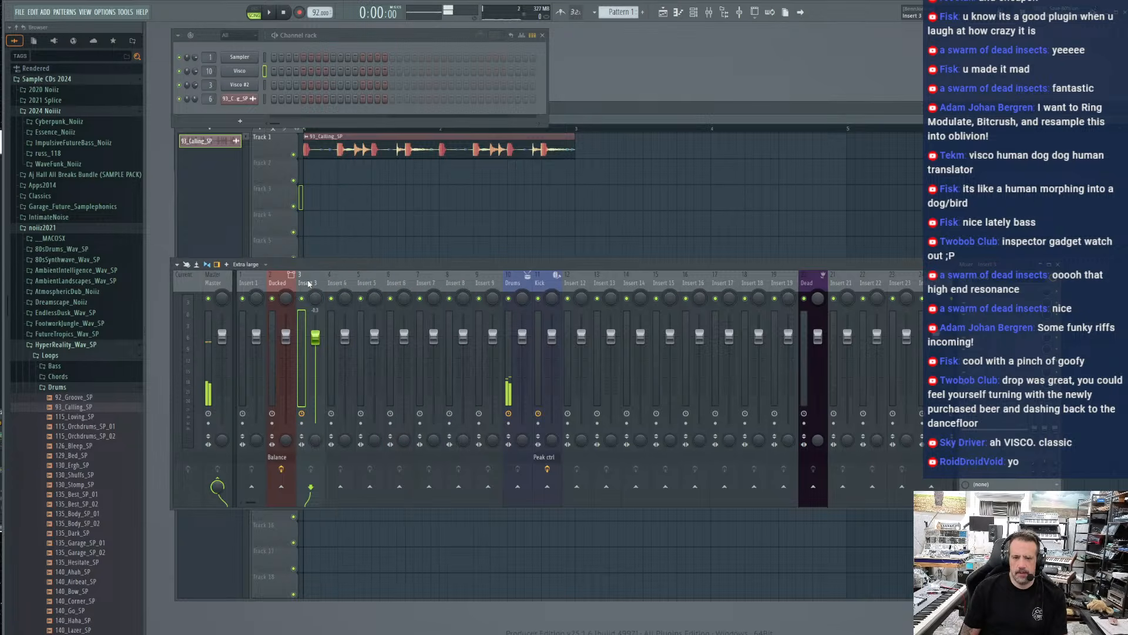
right_click(282, 486)
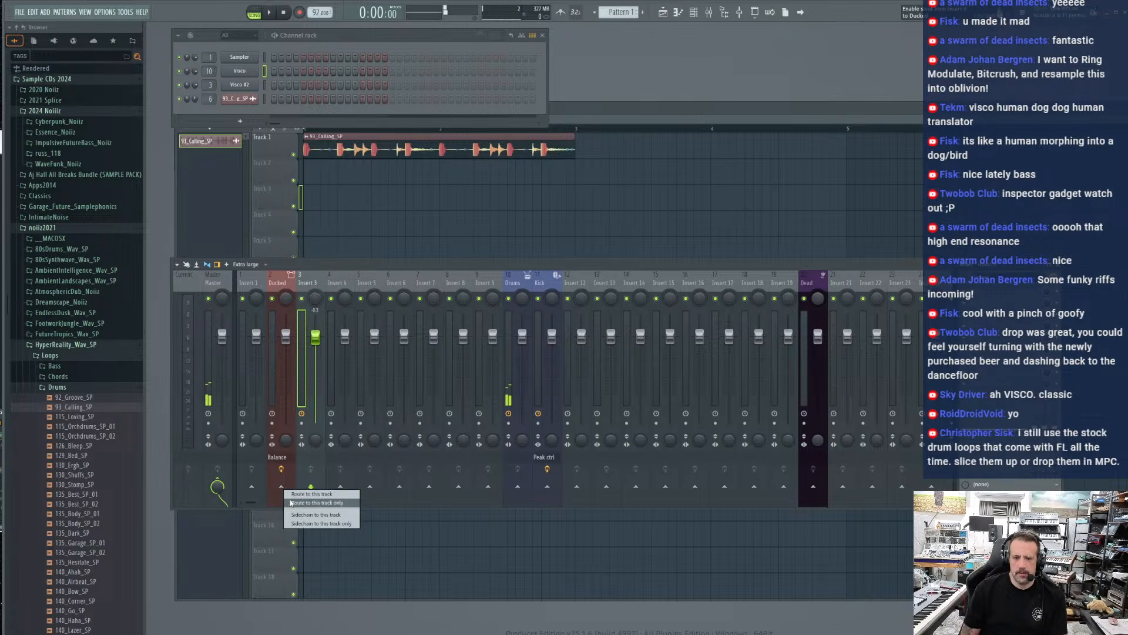
left_click(314, 500)
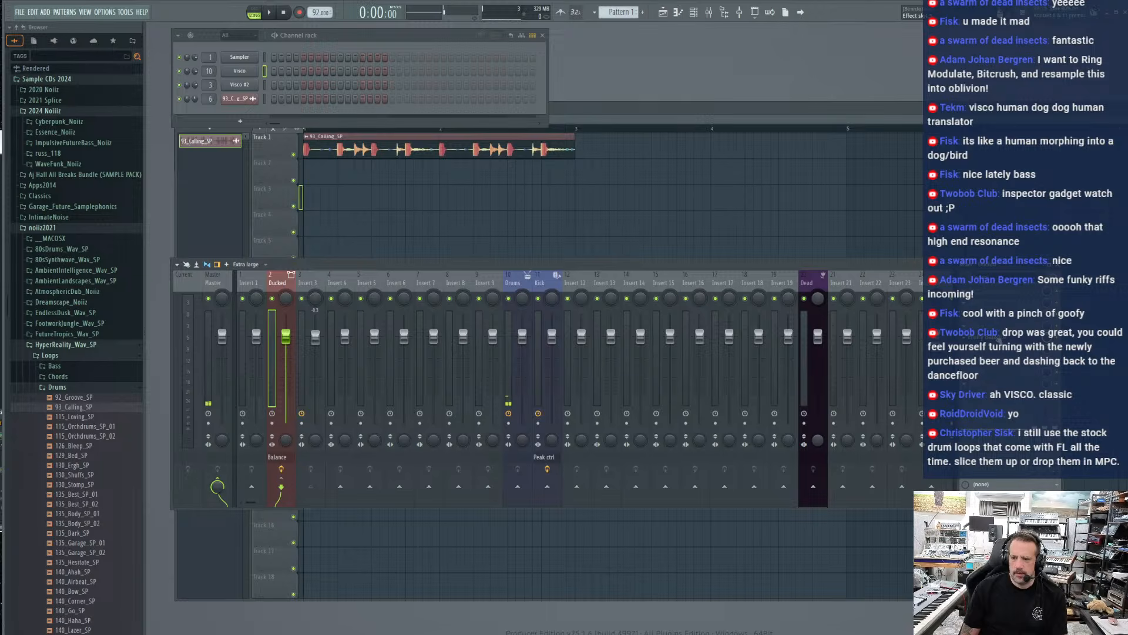
Open the Ducked track's Fruity Balance and listen to the ducking while toggling the 93_Calling_SP and Visco channel mutes
left_click(998, 339)
left_click_drag(228, 92, 219, 131)
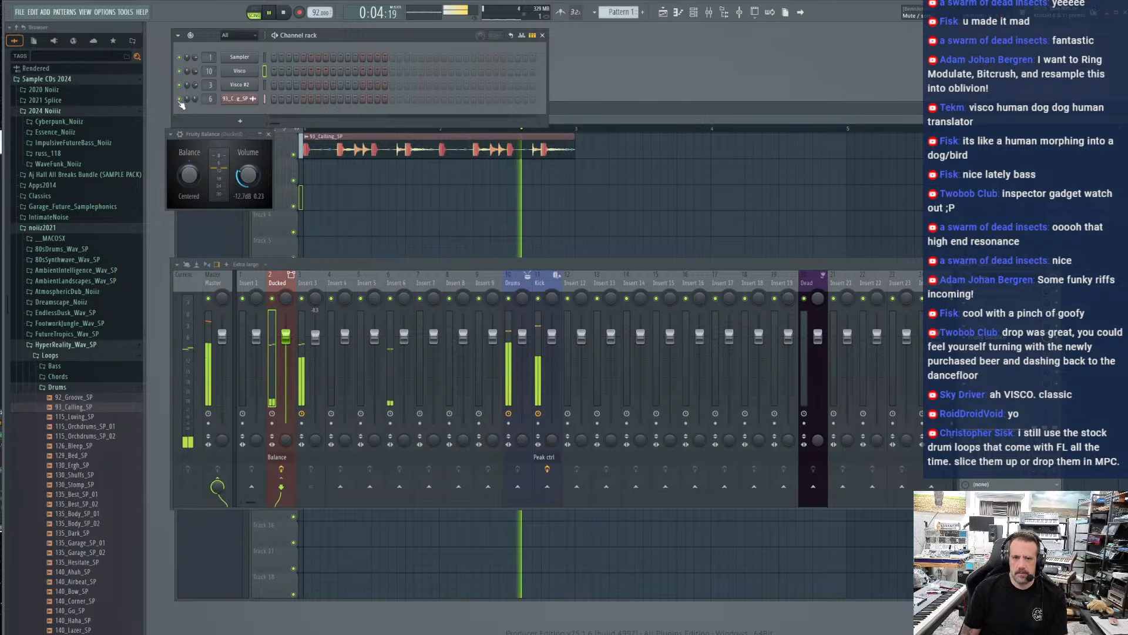
left_click(231, 86)
left_click(179, 99)
left_click(179, 71)
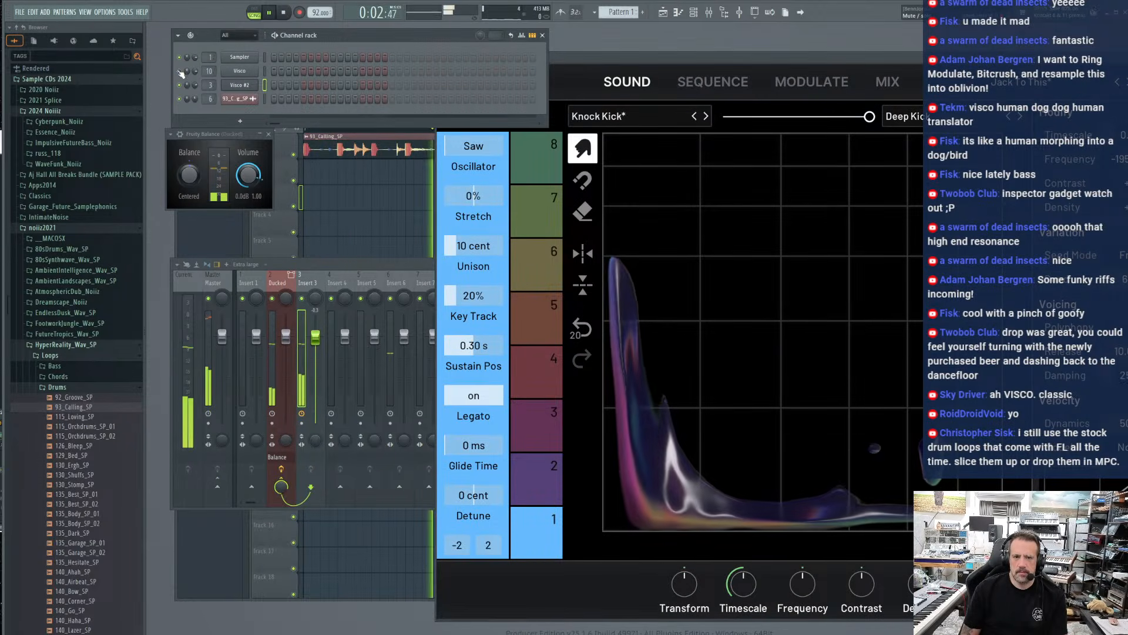
left_click(307, 274)
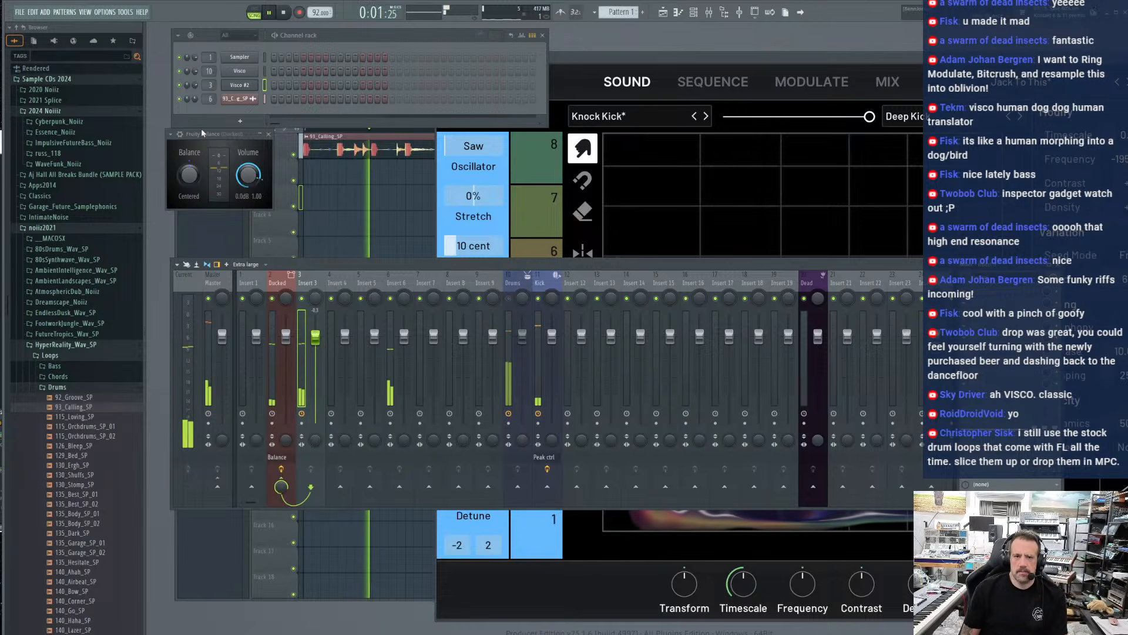
Bring up Visco #2, pull at its tonal blob's attack and tail, and set the sound's timescale to 1.62
left_click(239, 85)
left_click(239, 85)
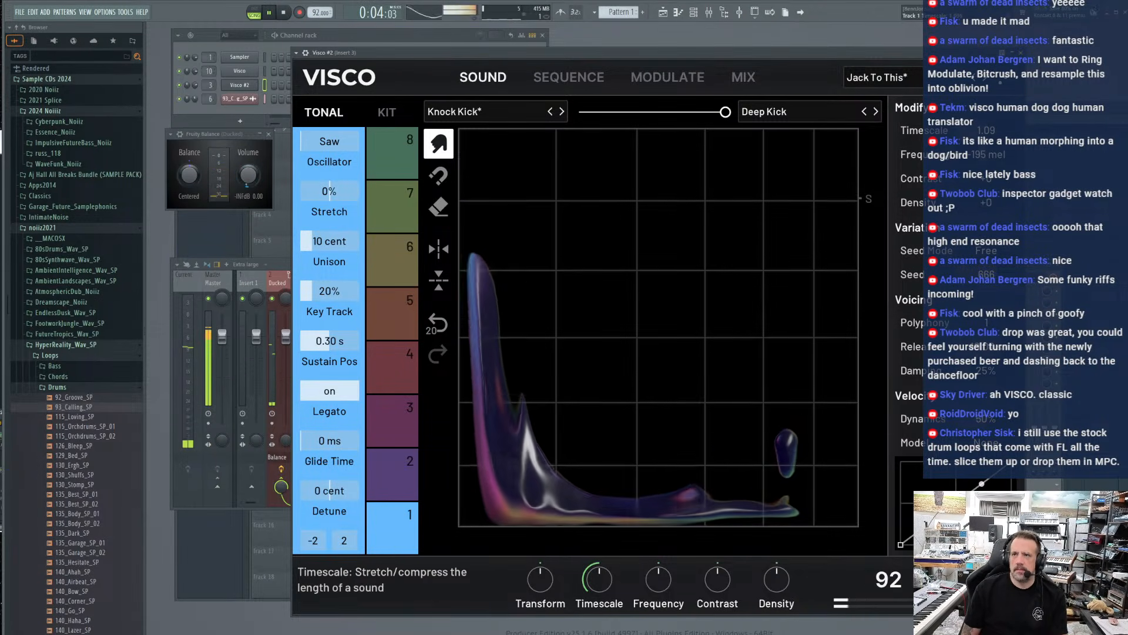
left_click_drag(486, 249, 469, 589)
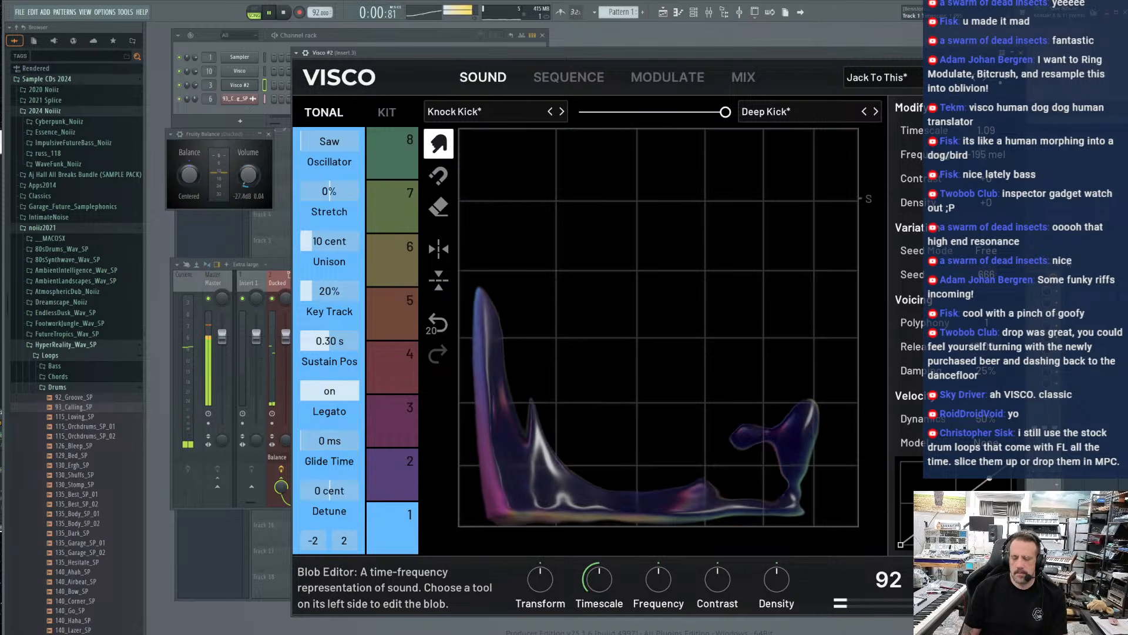
left_click_drag(788, 438, 742, 436)
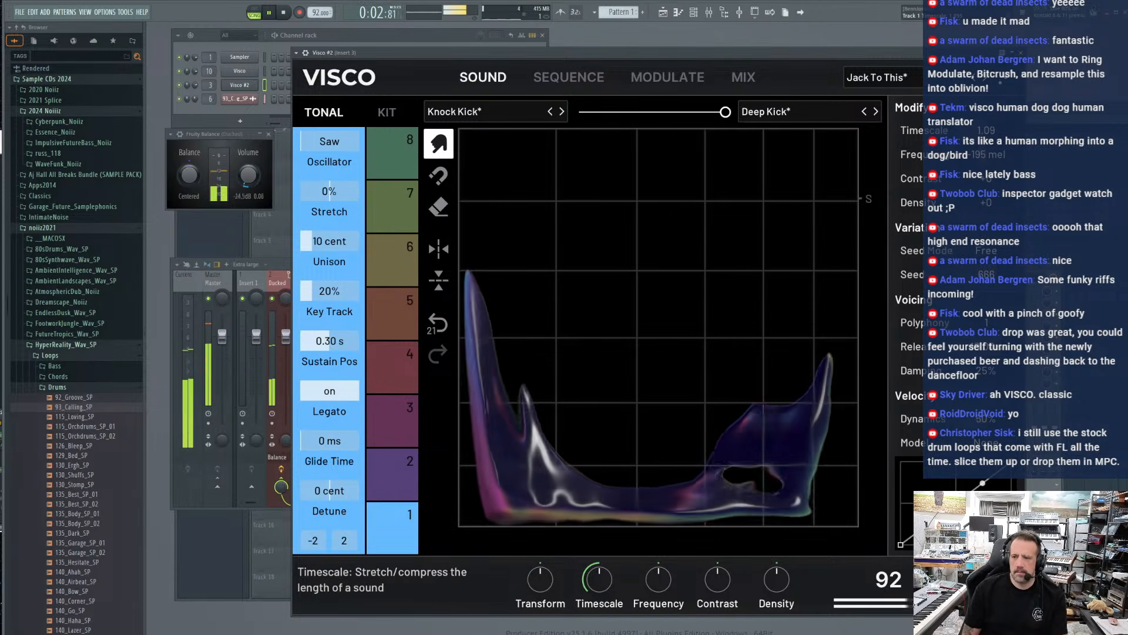
left_click_drag(986, 131, 986, 112)
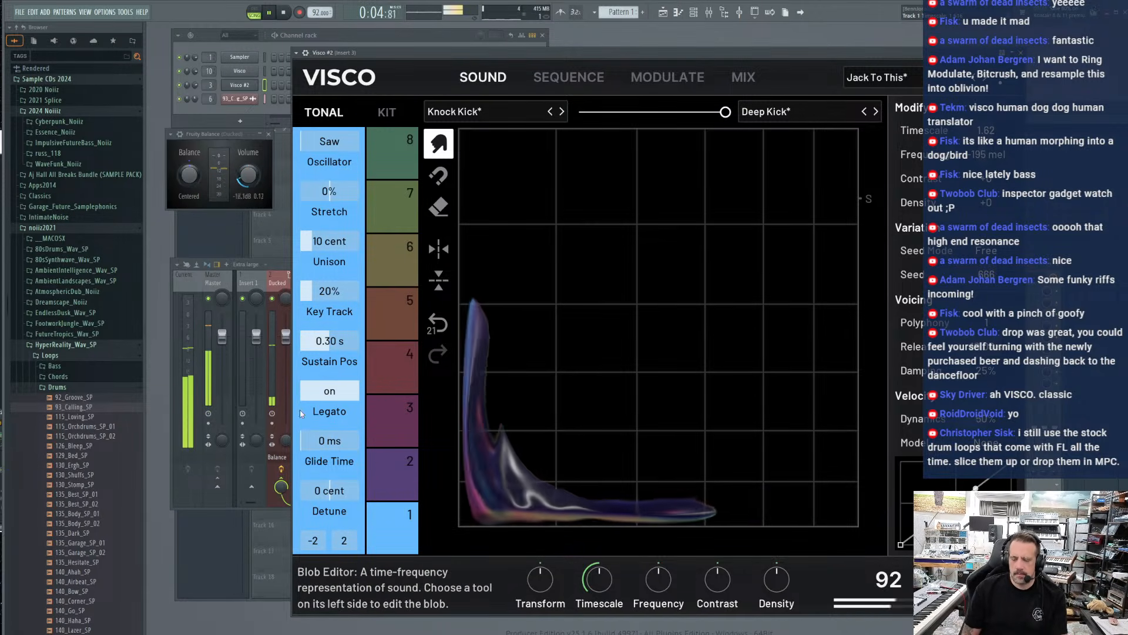
Stretch the early part of Visco #2's tonal blob upward into the higher frequencies with repeated pulls
left_click_drag(593, 405, 590, 149)
left_click_drag(573, 424, 547, 167)
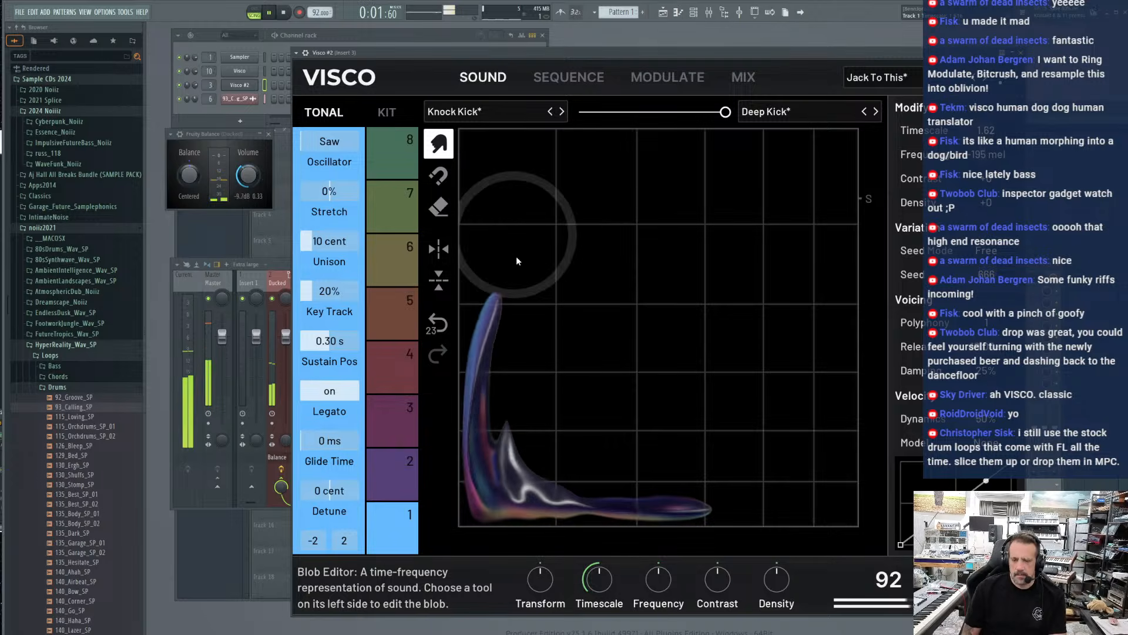
mouse_move(517, 420)
left_mouse_down()
mouse_move(528, 145)
mouse_move(597, 232)
mouse_move(619, 125)
left_mouse_up()
mouse_move(570, 424)
left_mouse_down()
mouse_move(563, 330)
mouse_move(625, 106)
left_mouse_up()
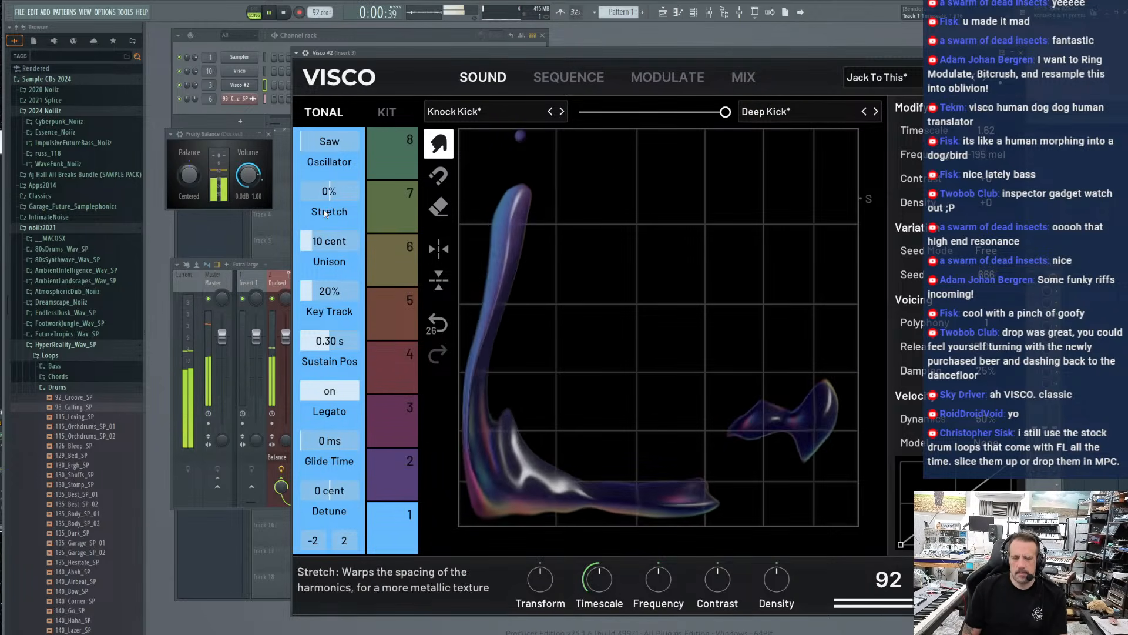
Bring the mixer forward and check the Kick track against the ducked bass during playback
left_click(283, 266)
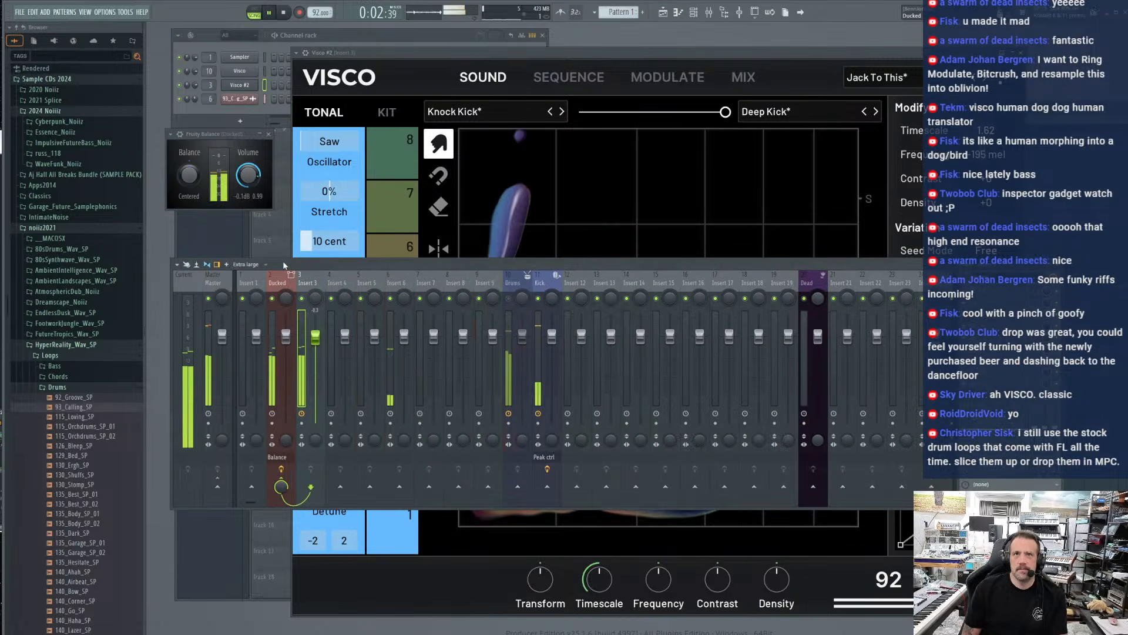
left_click(538, 285)
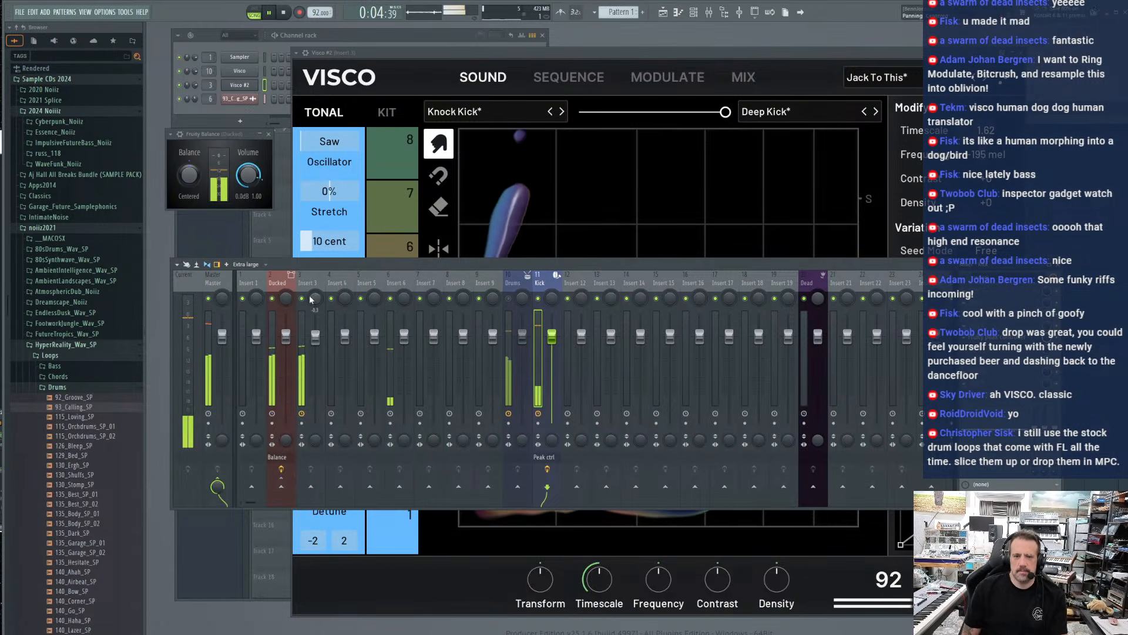
left_click(196, 72)
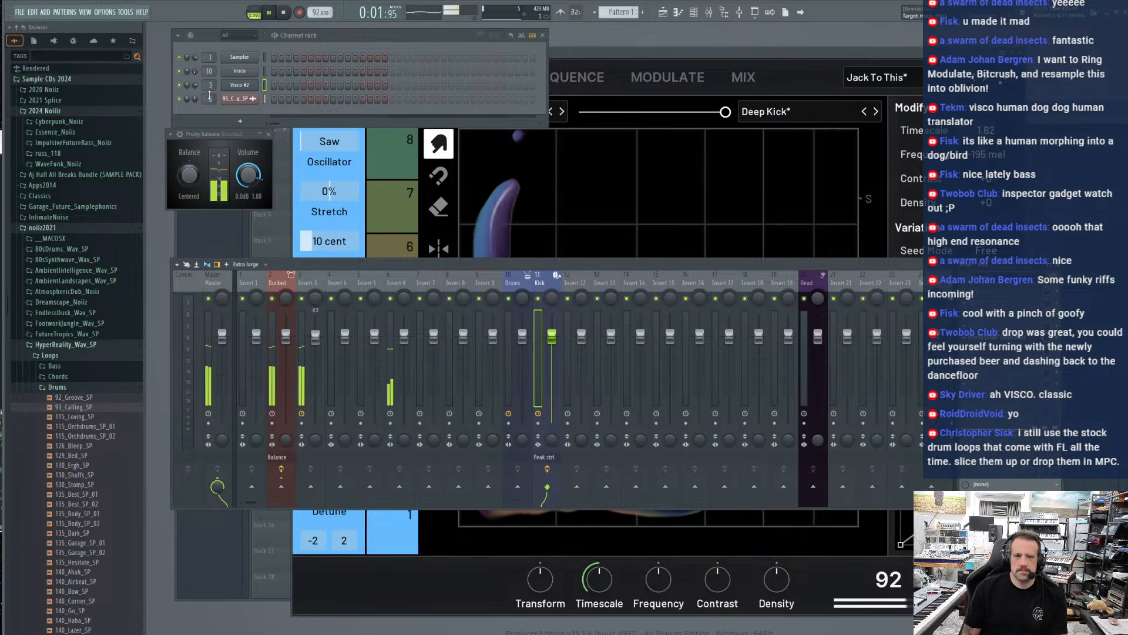
Reset the Visco channel's volume to its default, listen to the mix, and stop playback
right_click(195, 71)
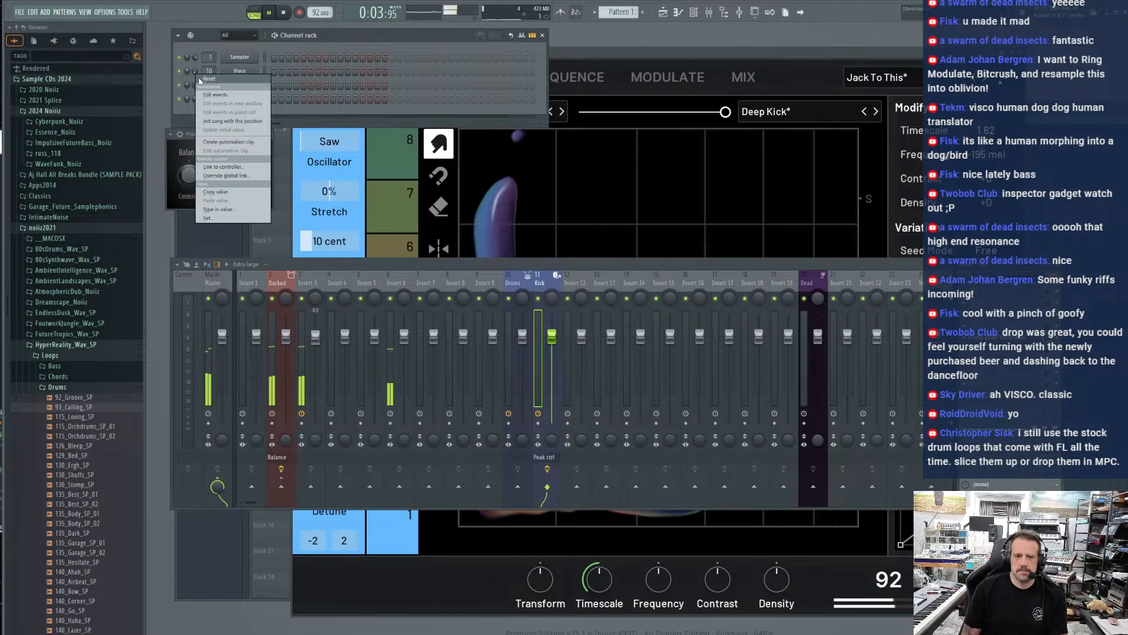
left_click(200, 79)
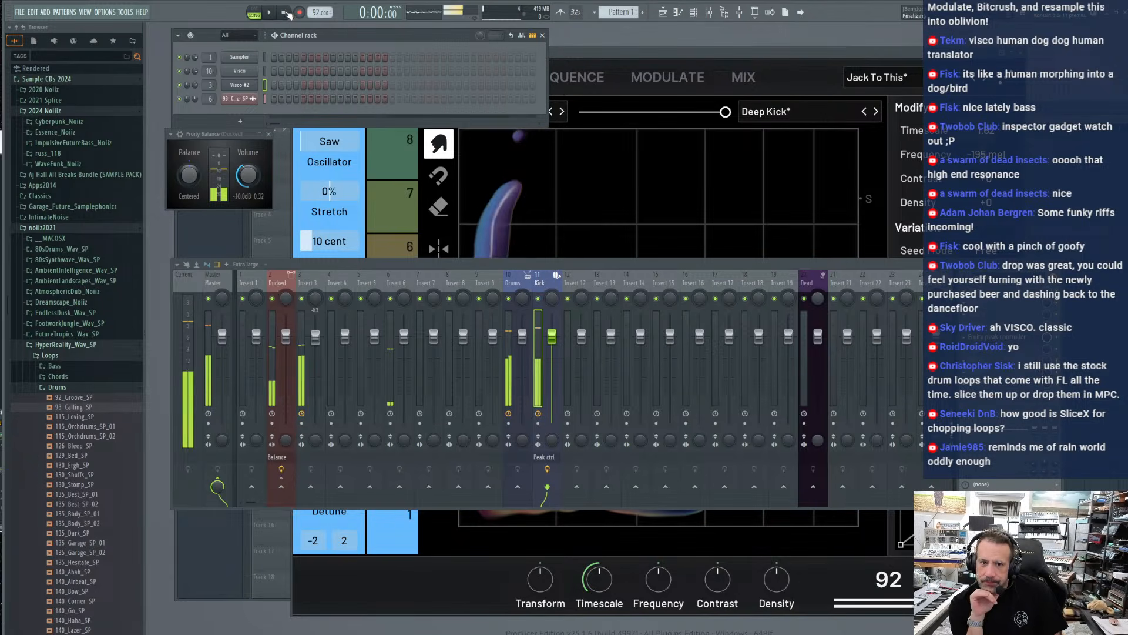
key("space")
Move the mixer window up beneath the Channel rack, and briefly start and stop playback
left_click_drag(607, 279, 597, 172)
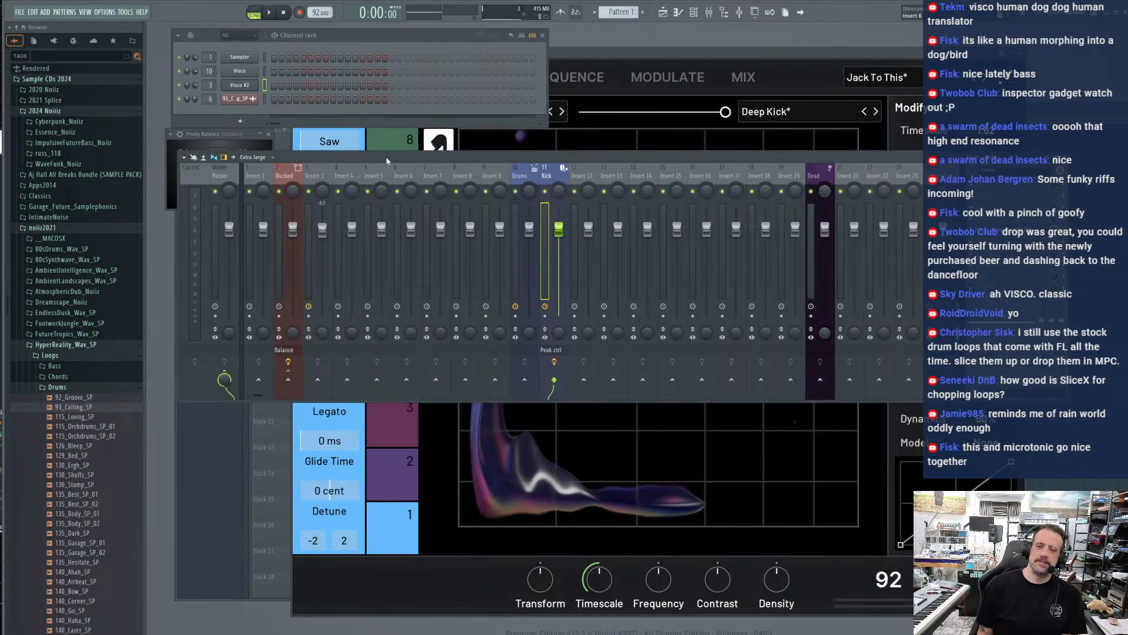
left_click_drag(386, 158, 387, 159)
key("space")
key("space")
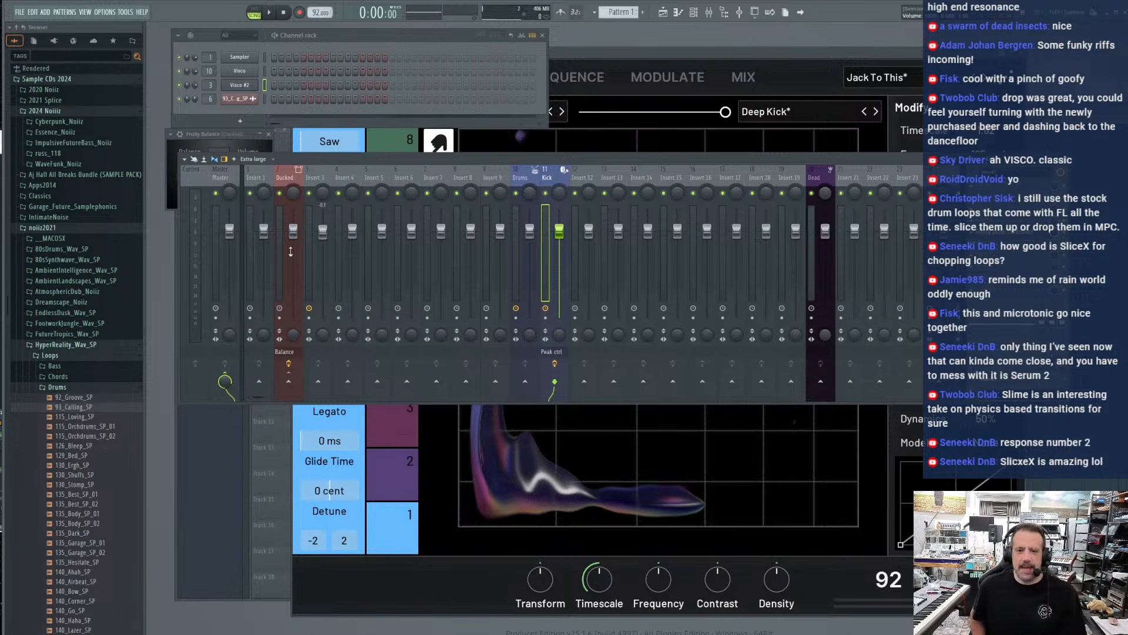
Load the Percussion Pop preset in Visco #2, set it to tonal mode, and audition it during playback
left_click(650, 57)
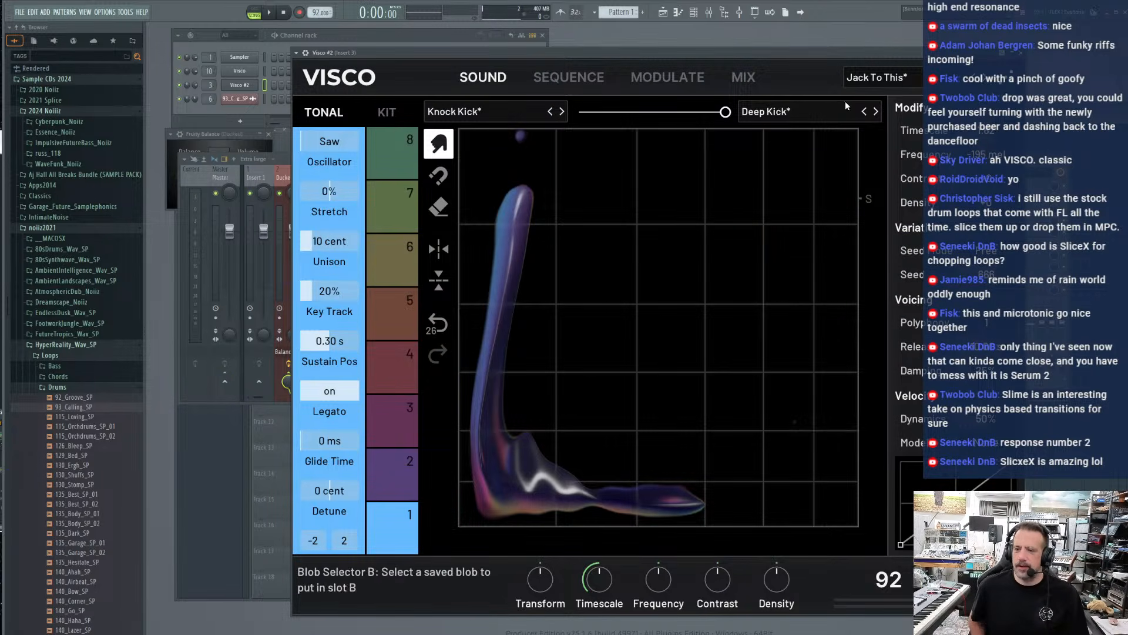
left_click(877, 77)
left_click(885, 312)
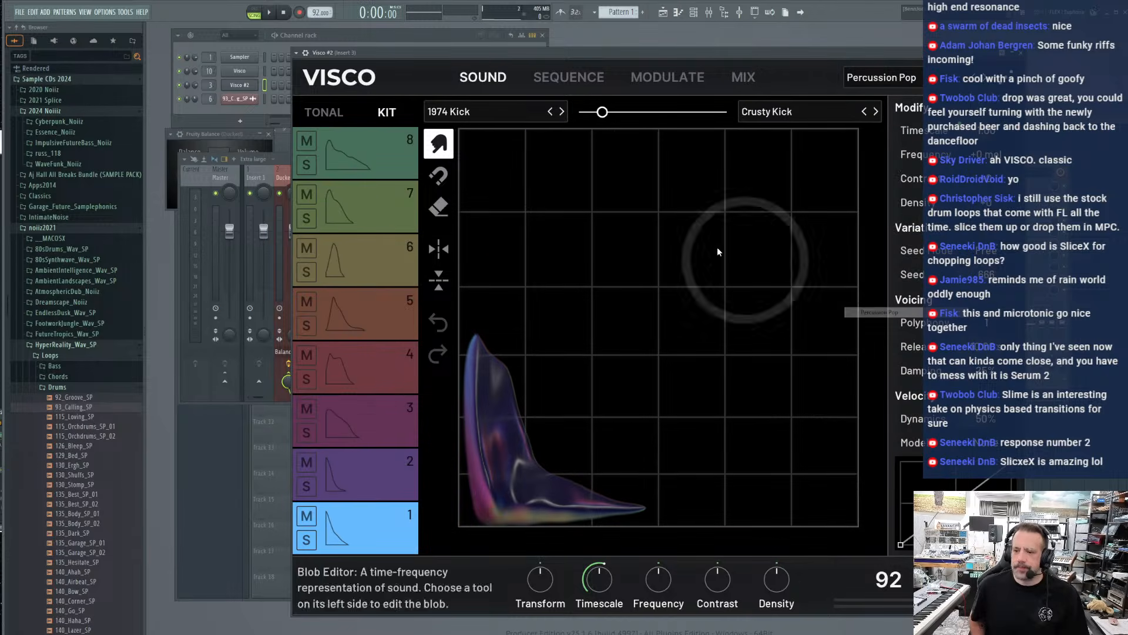
left_click(313, 119)
left_click(269, 13)
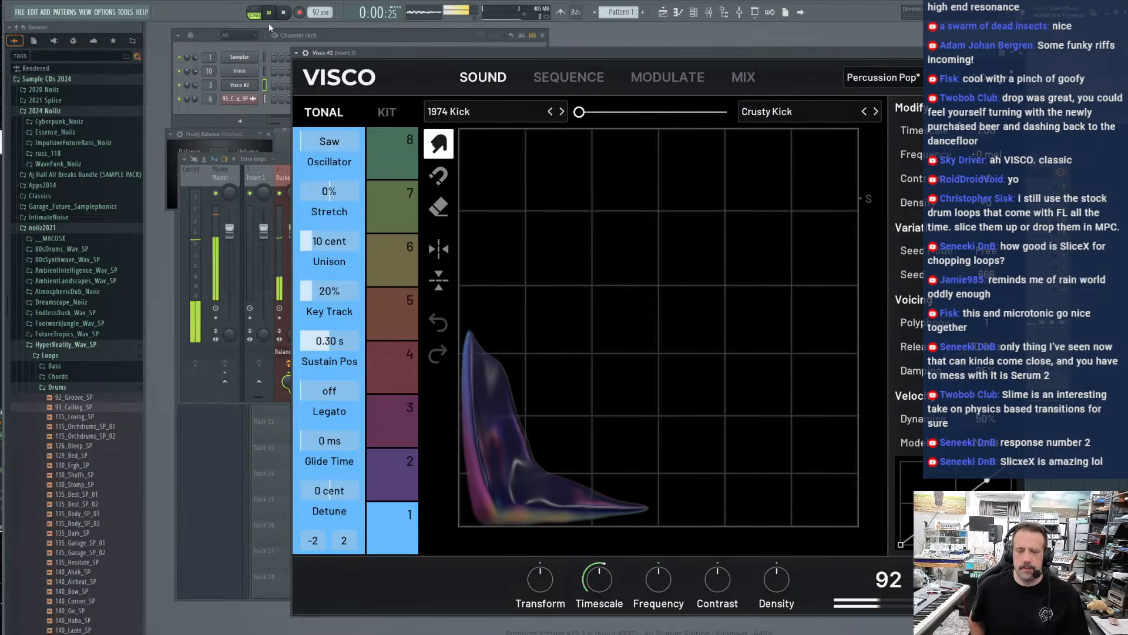
left_click(180, 87)
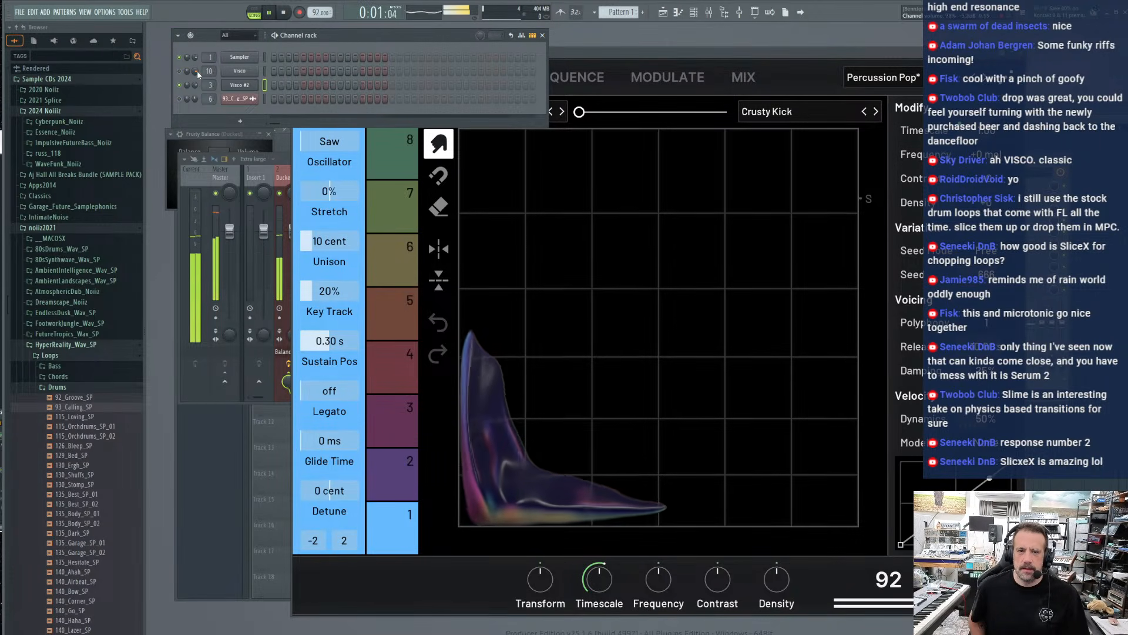
Load the Rim Shifter preset in Visco #2 and set it to tonal mode
left_click(705, 164)
left_click(899, 79)
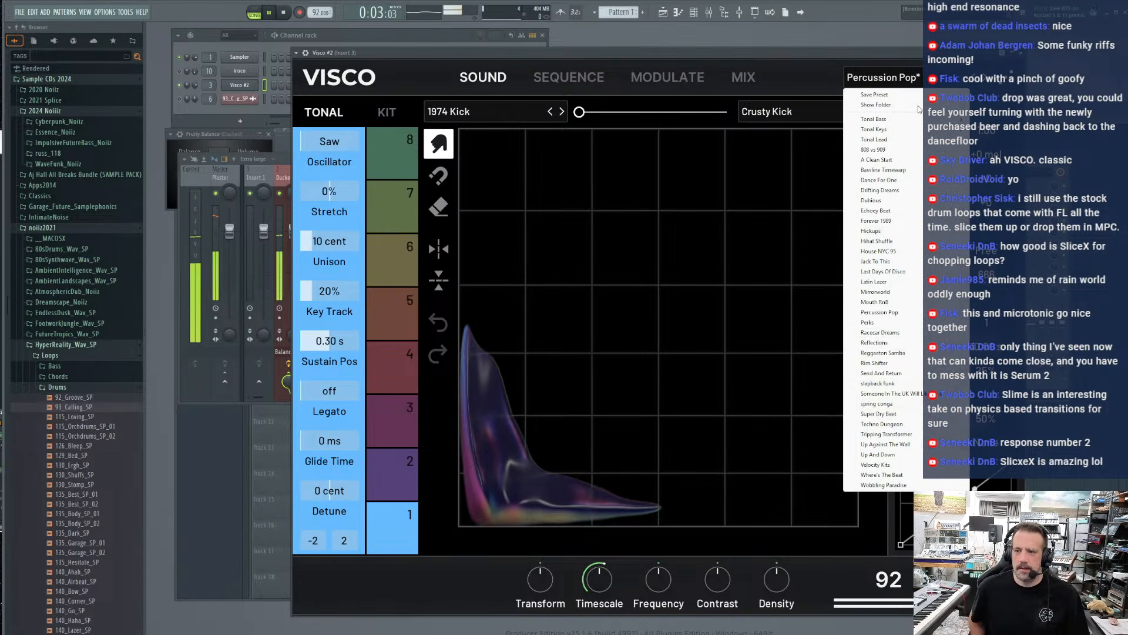
left_click(898, 365)
left_click(310, 118)
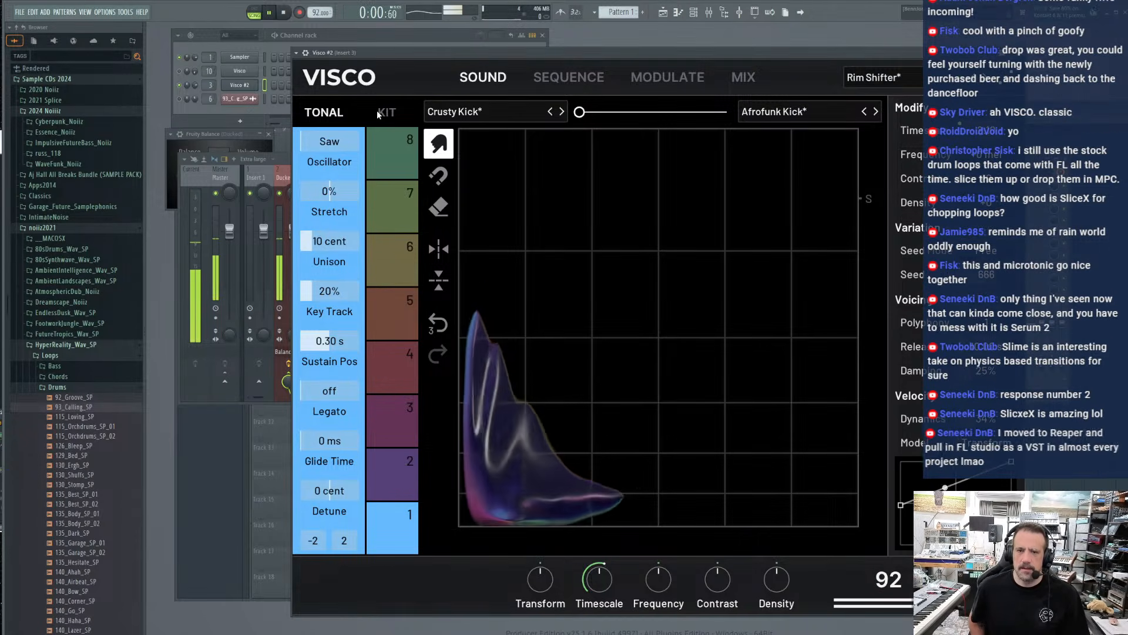
In Visco #2's sequencer, adjust track 7's third-step note velocity and add a note on track 5's seventh step
left_click(562, 81)
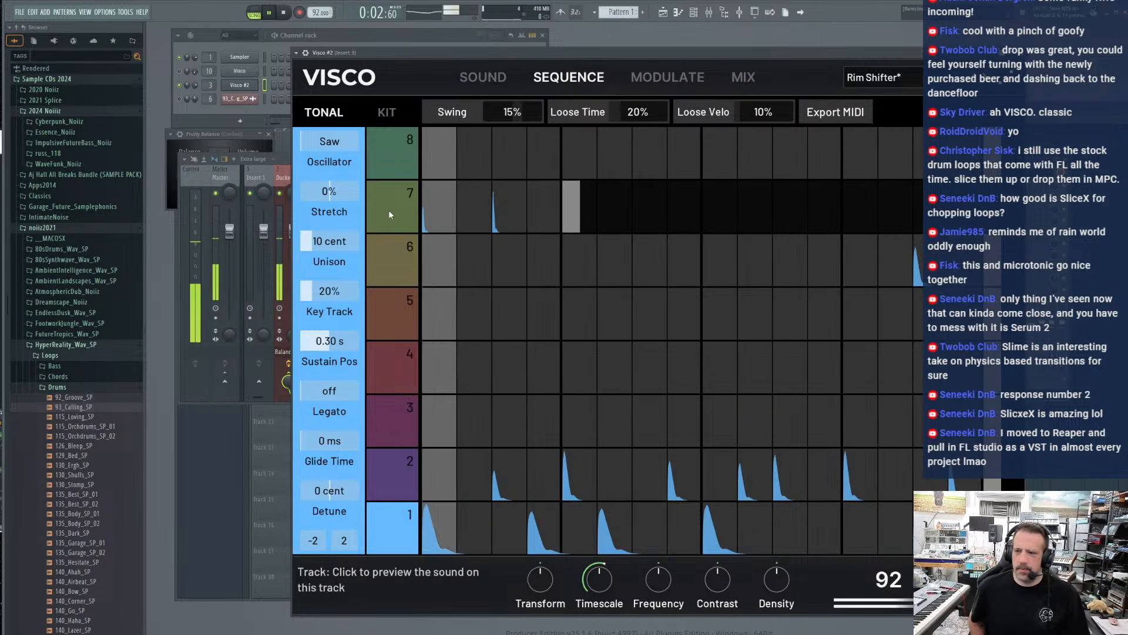
left_click(503, 192)
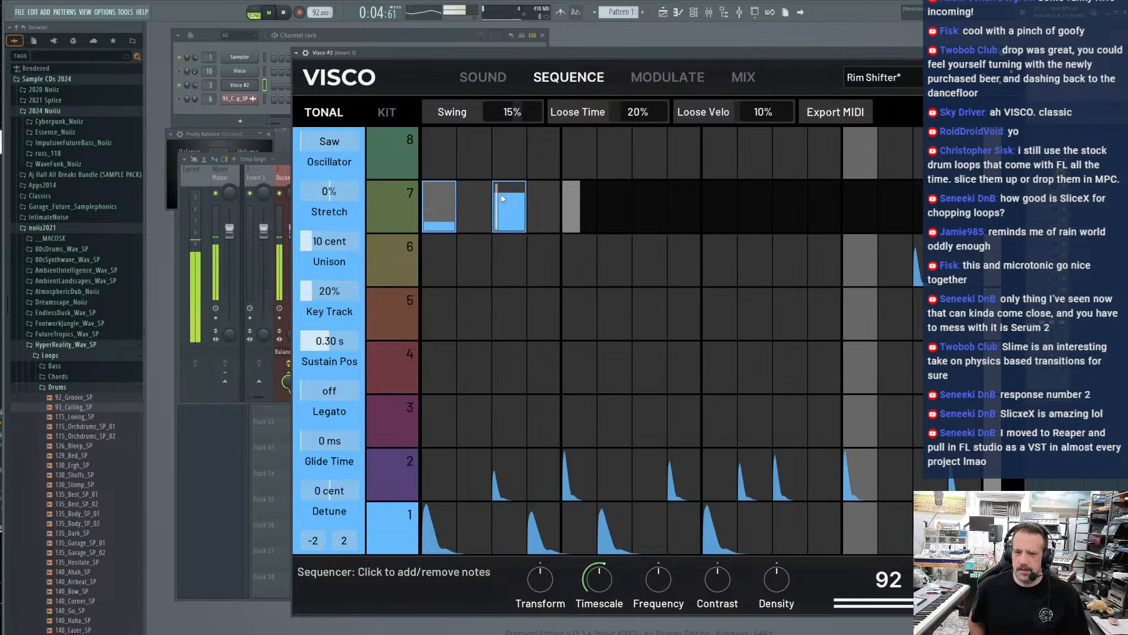
left_click_drag(502, 189, 504, 200)
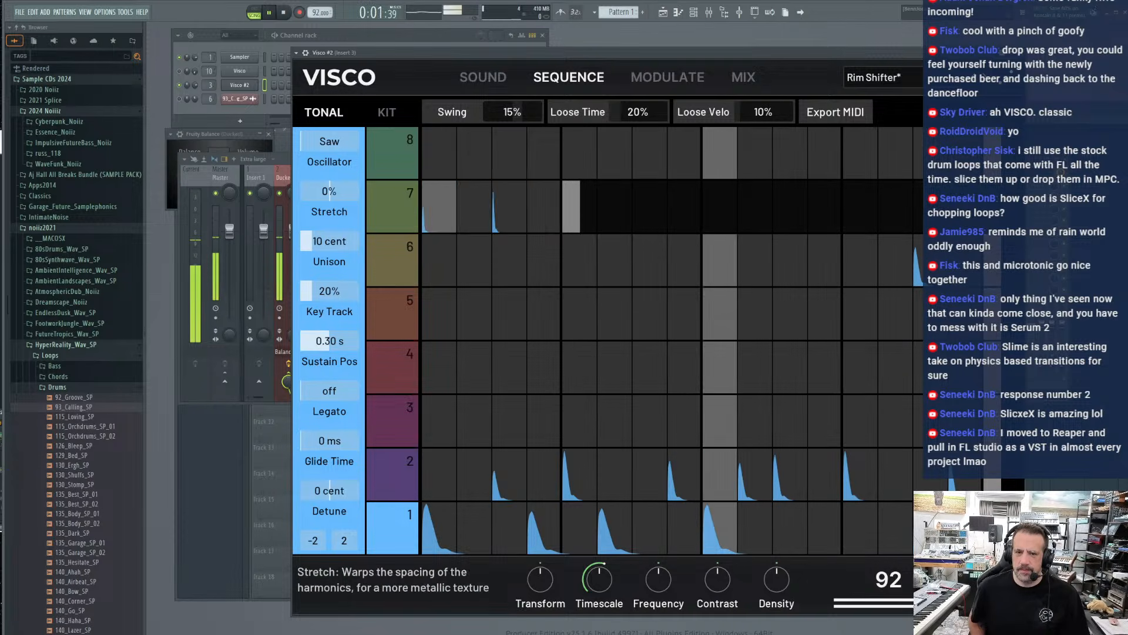
mouse_move(331, 193)
left_mouse_down()
mouse_move(359, 192)
mouse_move(300, 192)
mouse_move(314, 192)
left_mouse_up()
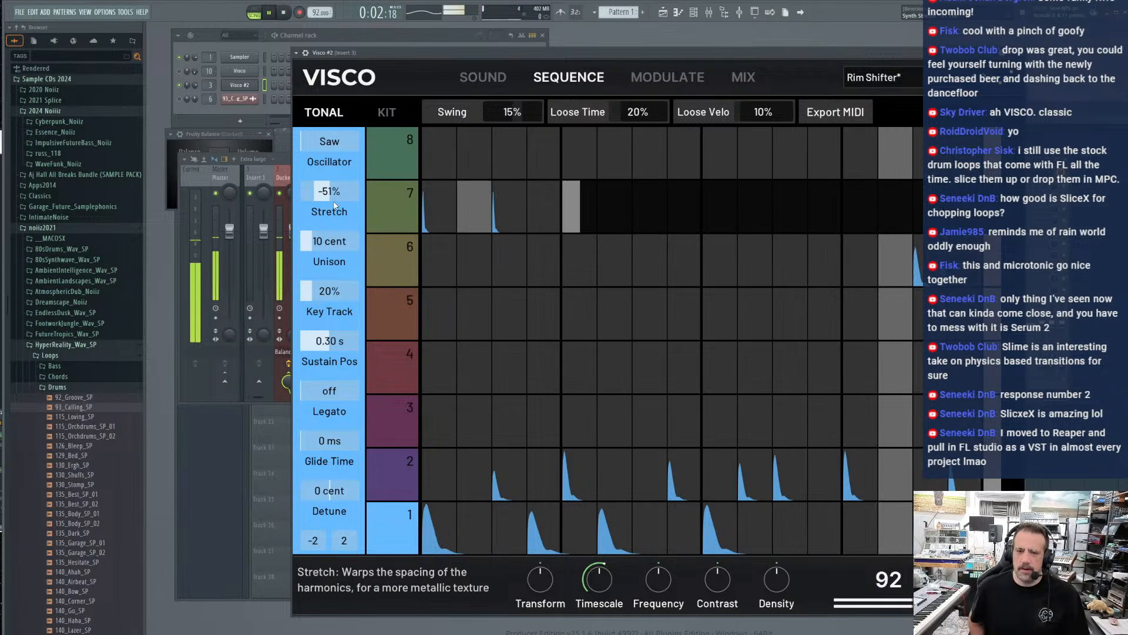
left_click_drag(315, 192, 329, 193)
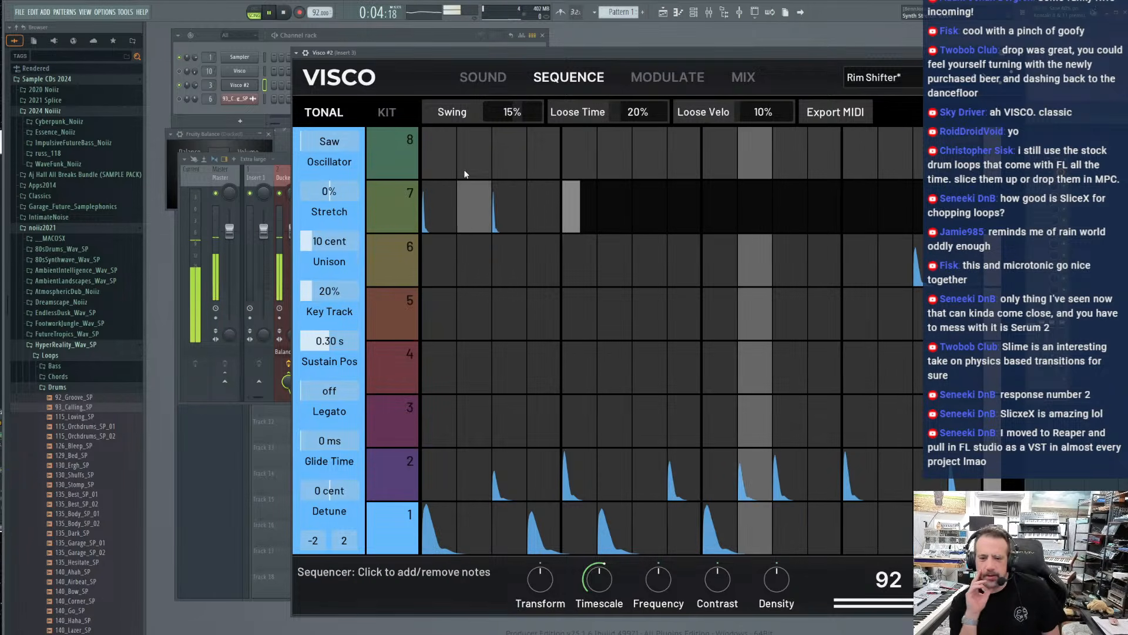
left_click(649, 312)
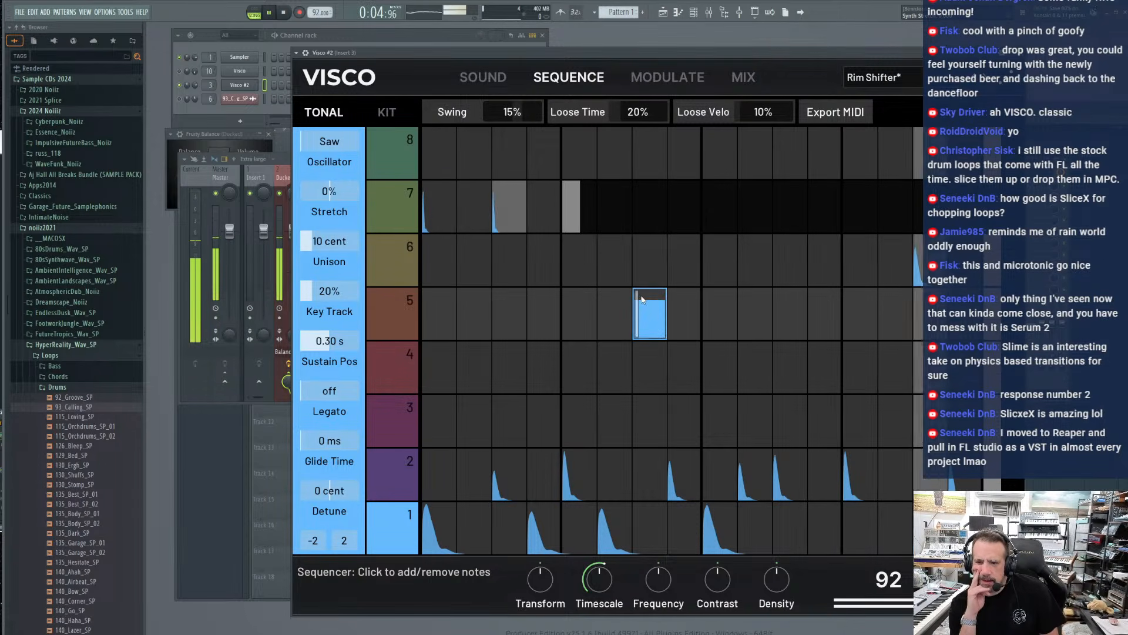
Set the tonal oscillator to MajorChord with Sustain Pos 3.33 s and Stretch -38%, and raise the global Frequency
left_click_drag(334, 341, 355, 341)
left_click_drag(329, 191, 318, 191)
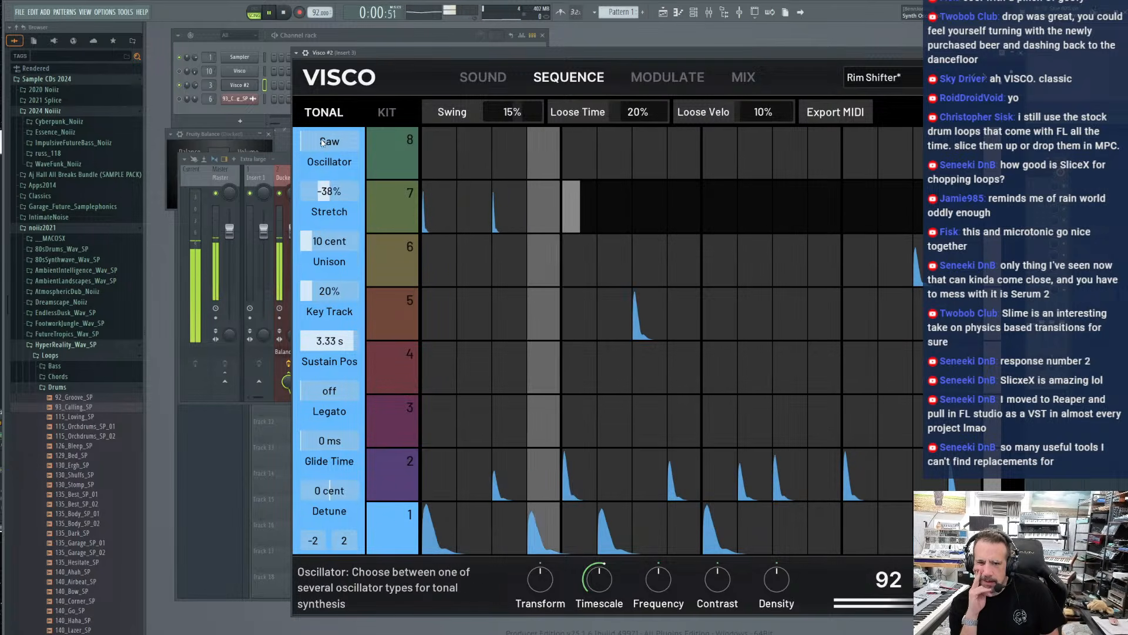
left_click_drag(302, 141, 354, 141)
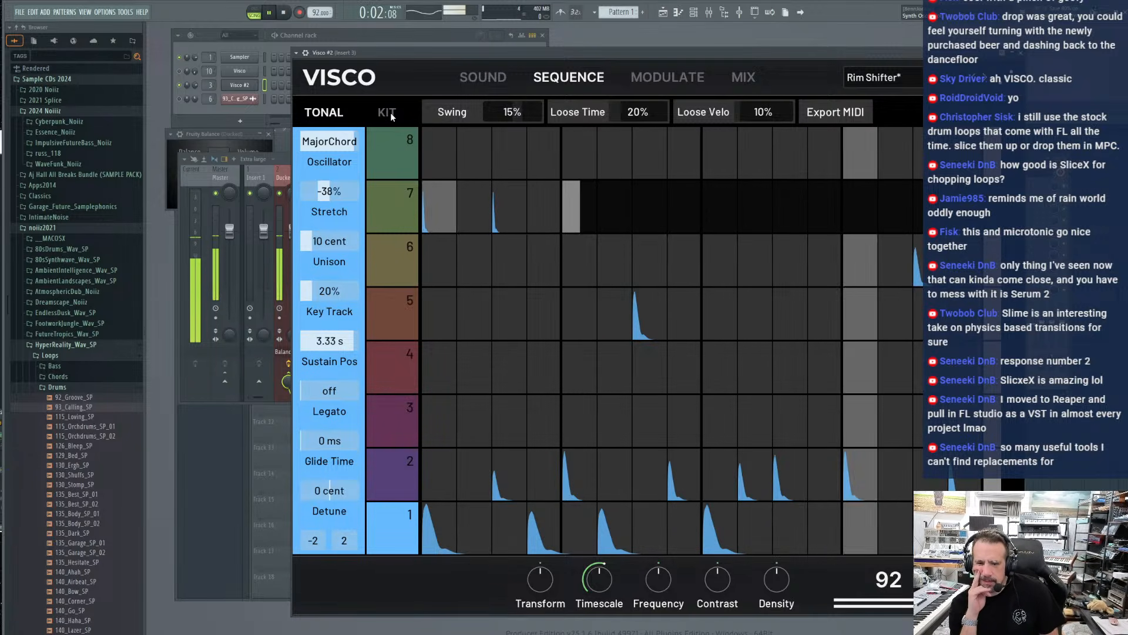
left_click_drag(659, 579, 658, 552)
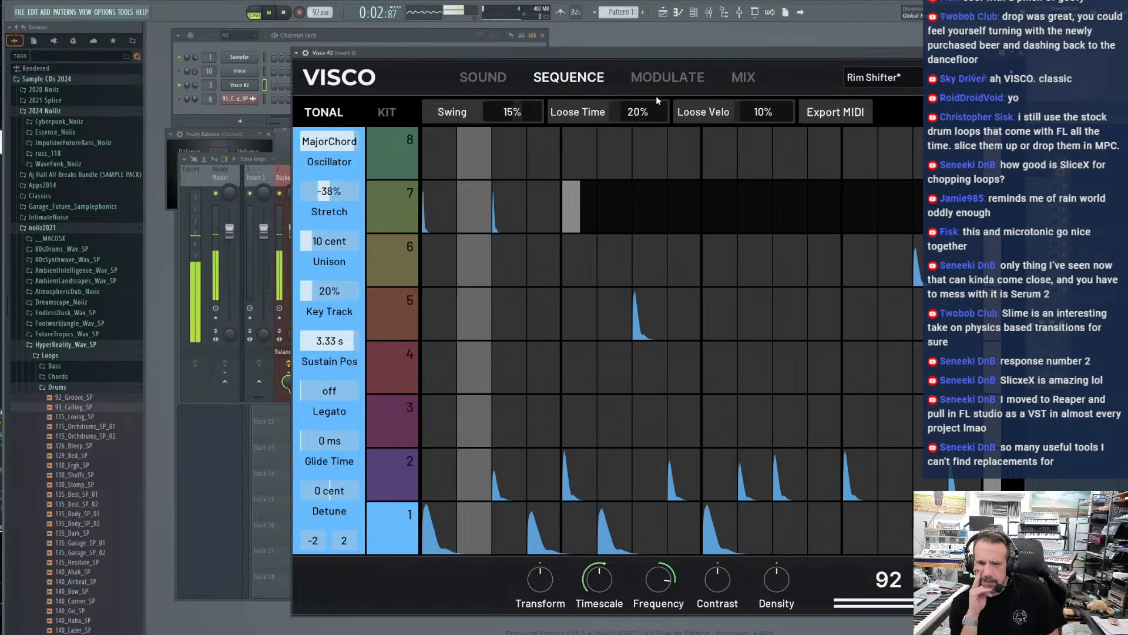
Audition the tonal sounds of tracks 4, 6, 7 and 8, and look over Visco #2's mix and sequence views
left_click(470, 79)
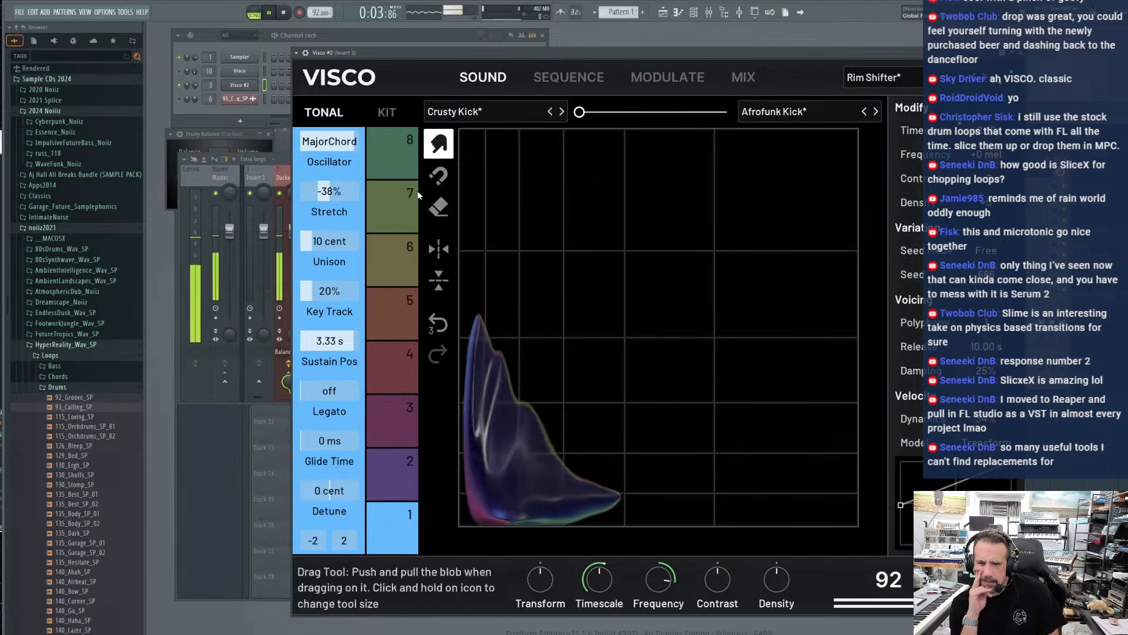
left_click(379, 368)
left_click(382, 258)
left_click(382, 223)
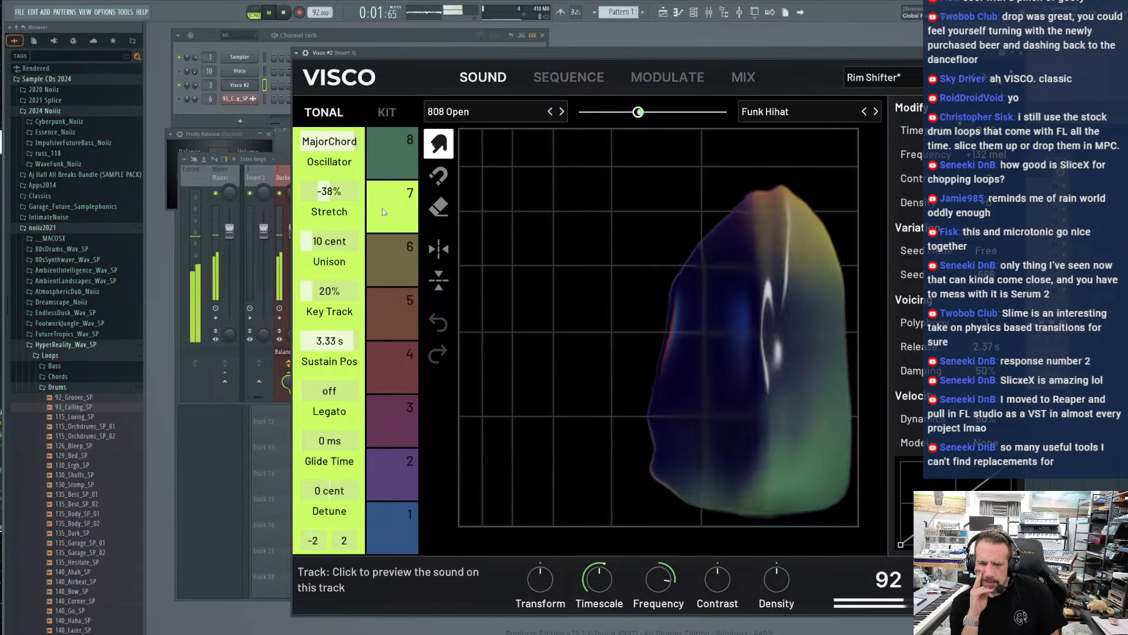
left_click(385, 165)
left_click(744, 77)
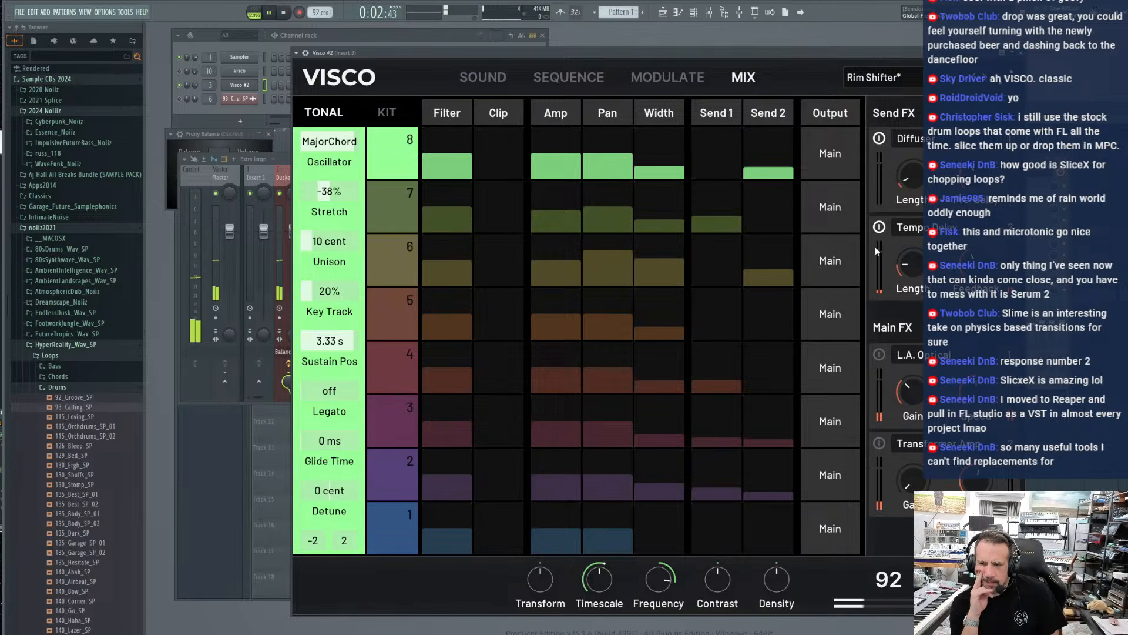
left_click(569, 77)
left_click(483, 77)
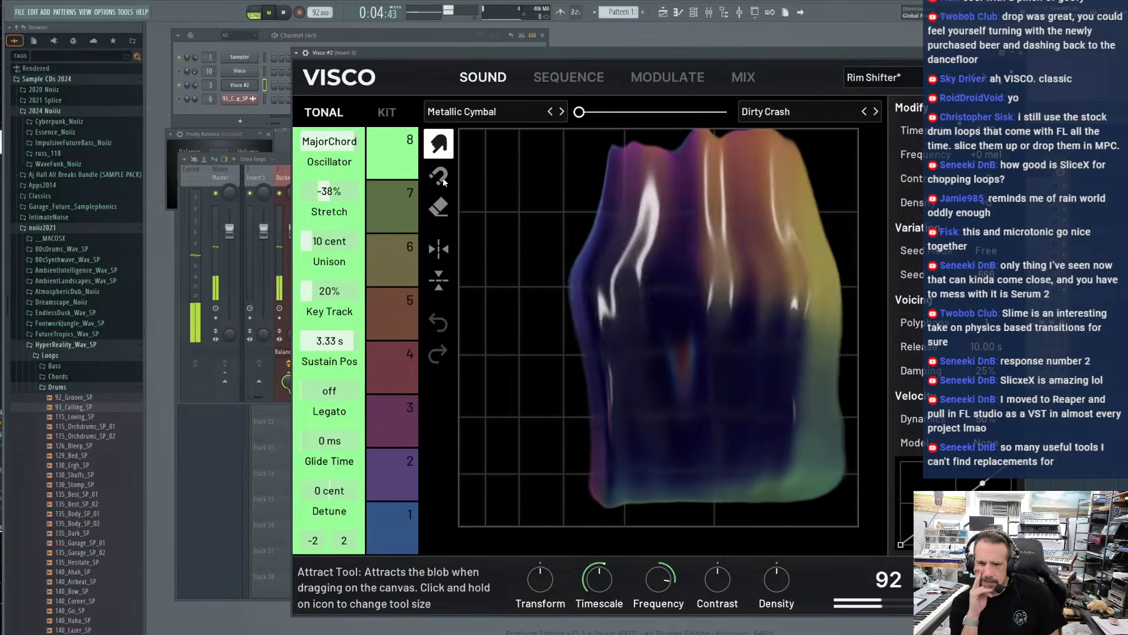
Audition the blobs of tracks 5, 6, 7, 4, 3 and 2, finishing on track 1
left_click(406, 317)
left_click(385, 259)
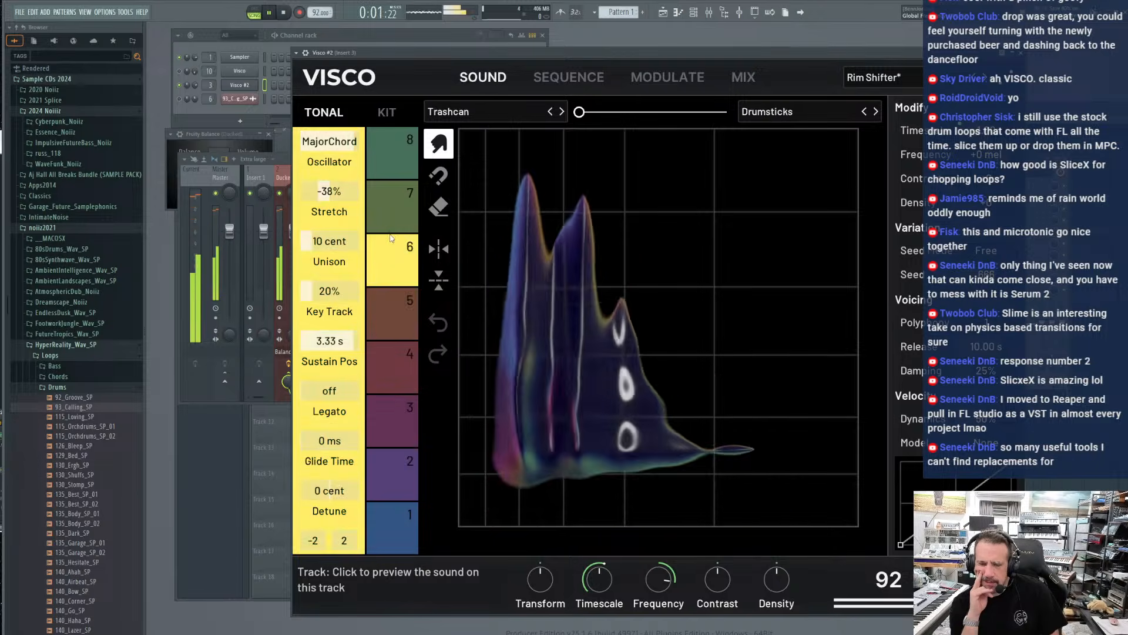
left_click(398, 211)
left_click(403, 375)
left_click(398, 417)
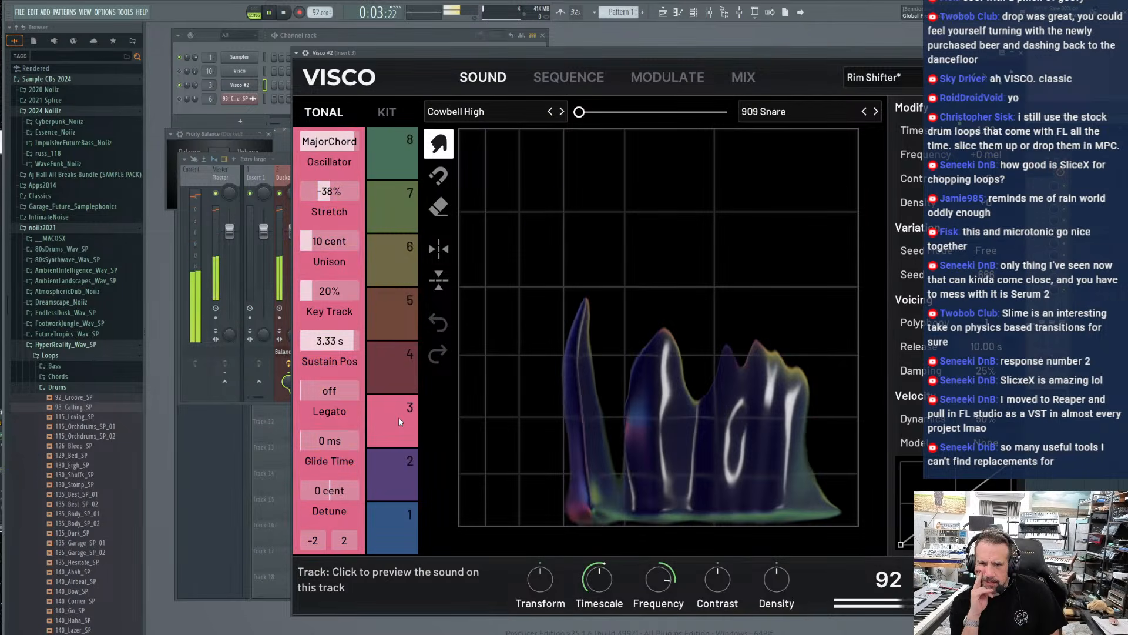
left_click(403, 460)
left_click(395, 513)
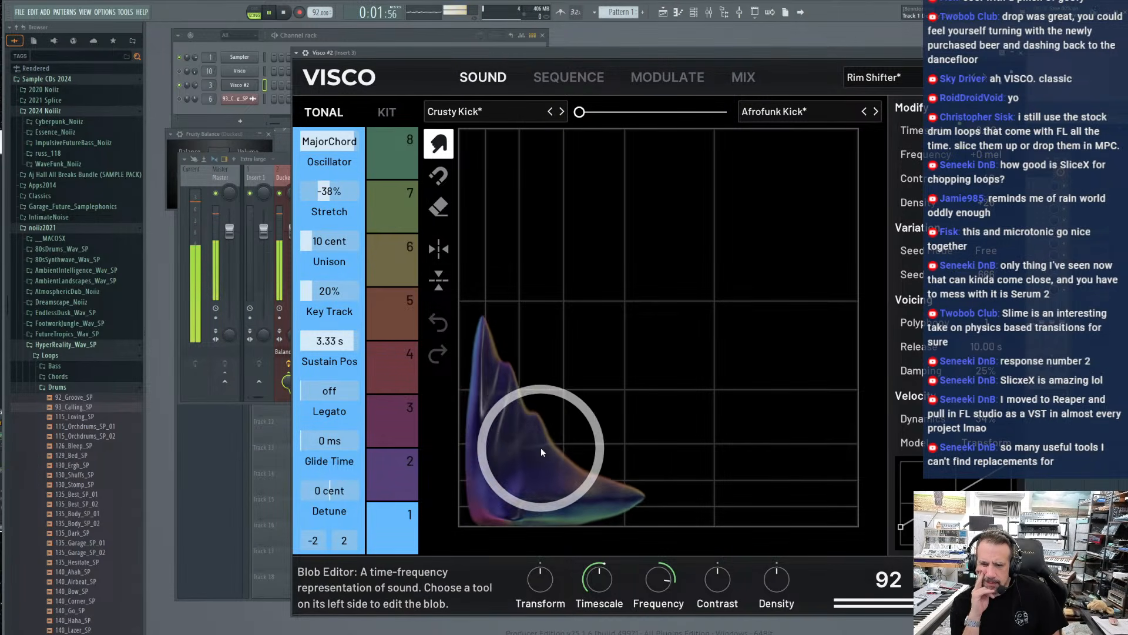
Reshape track 1's blob and set Stretch to 0%, Key Track to 22%, Sustain Pos to 0.30 s and Glide Time to 40 ms
left_click_drag(546, 448, 537, 448)
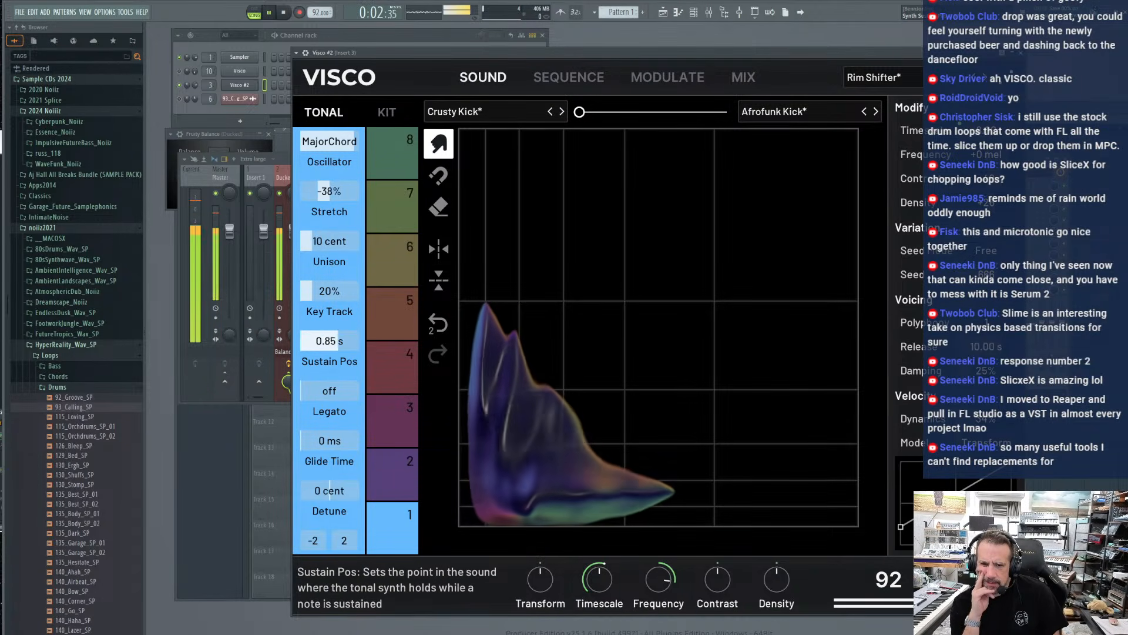
double_click(327, 196)
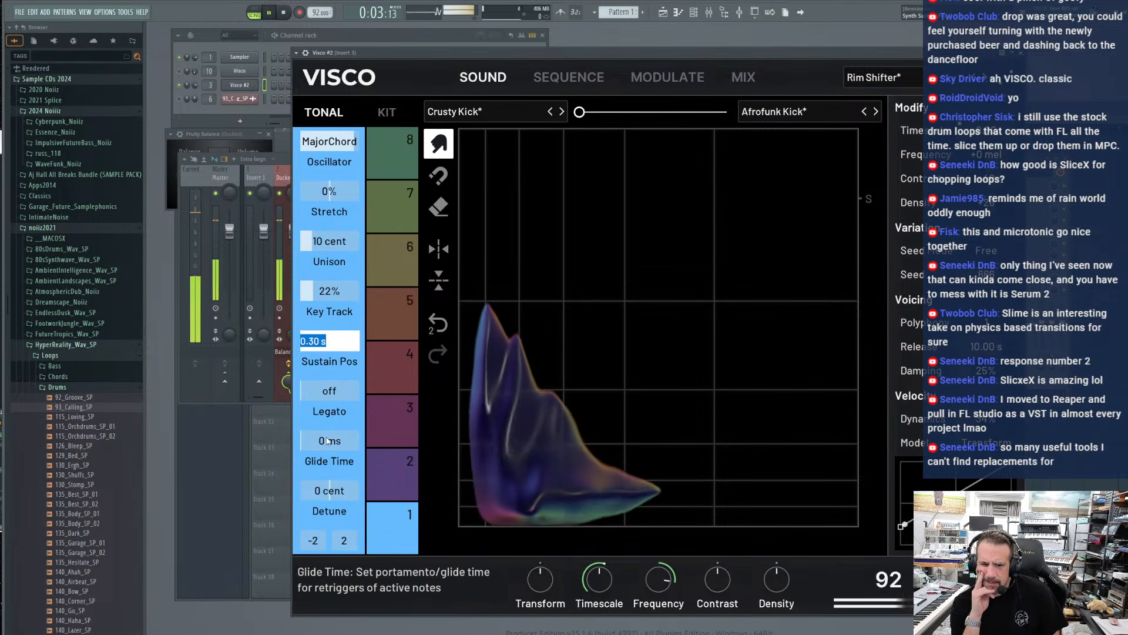
left_click_drag(327, 441, 345, 442)
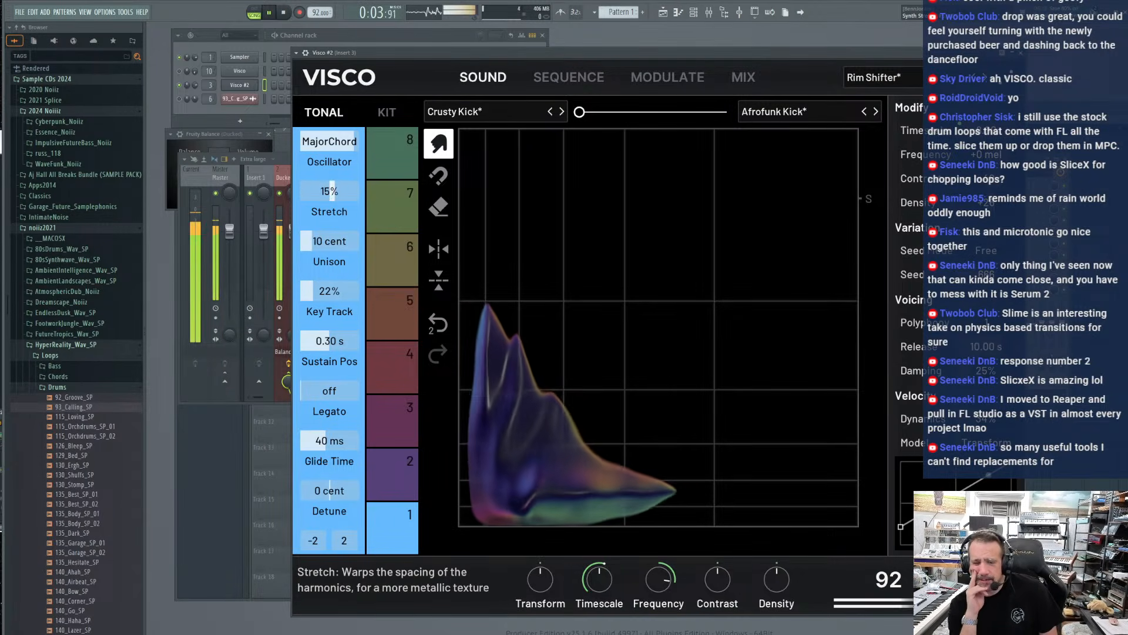
left_click_drag(357, 191, 300, 191)
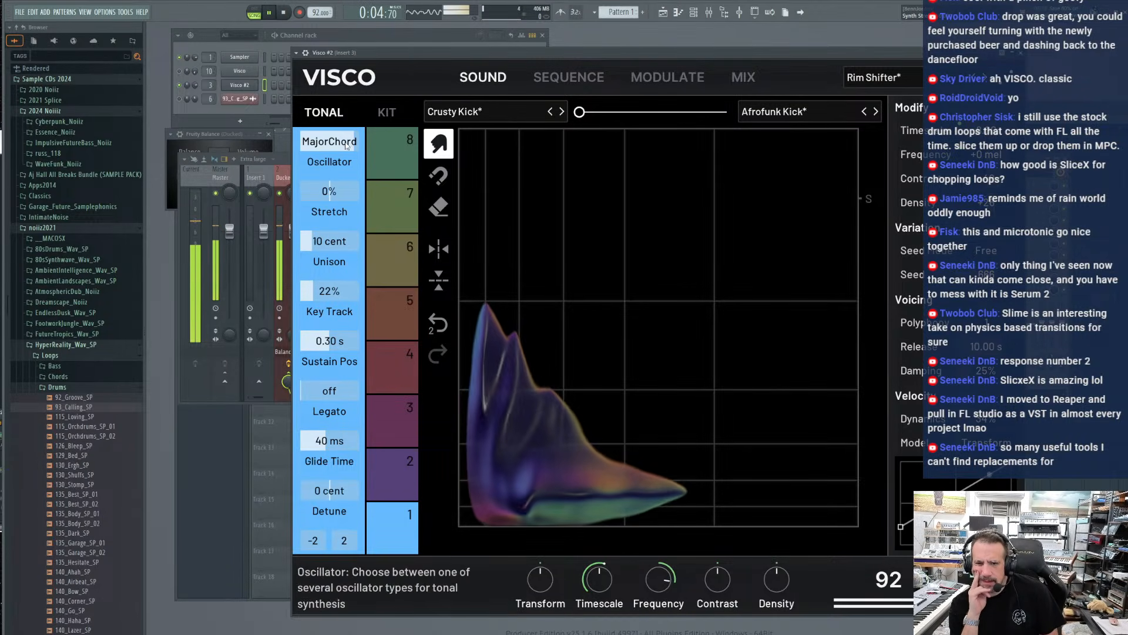
Show Visco #2's sequence and reset the Visco channel's volume to its default
left_click(567, 77)
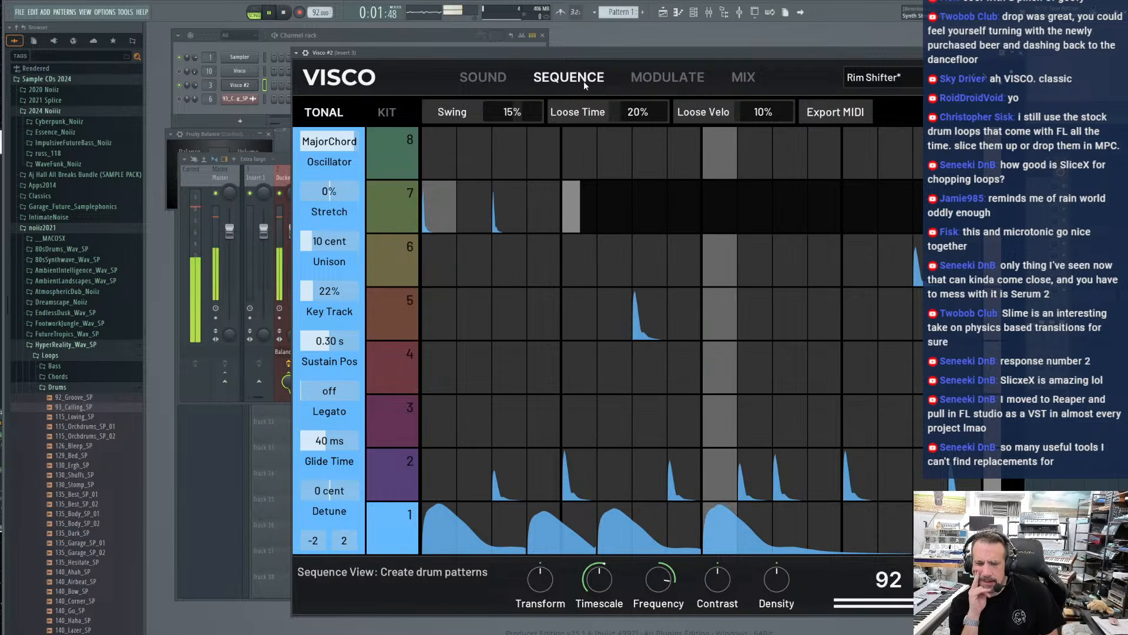
right_click(203, 73)
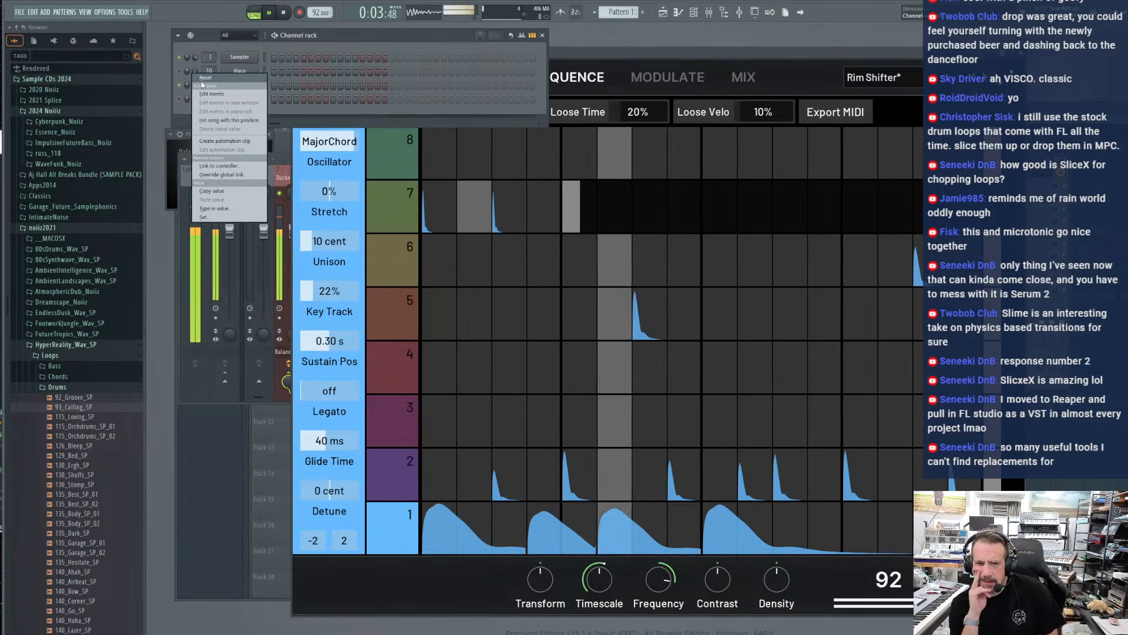
left_click(205, 78)
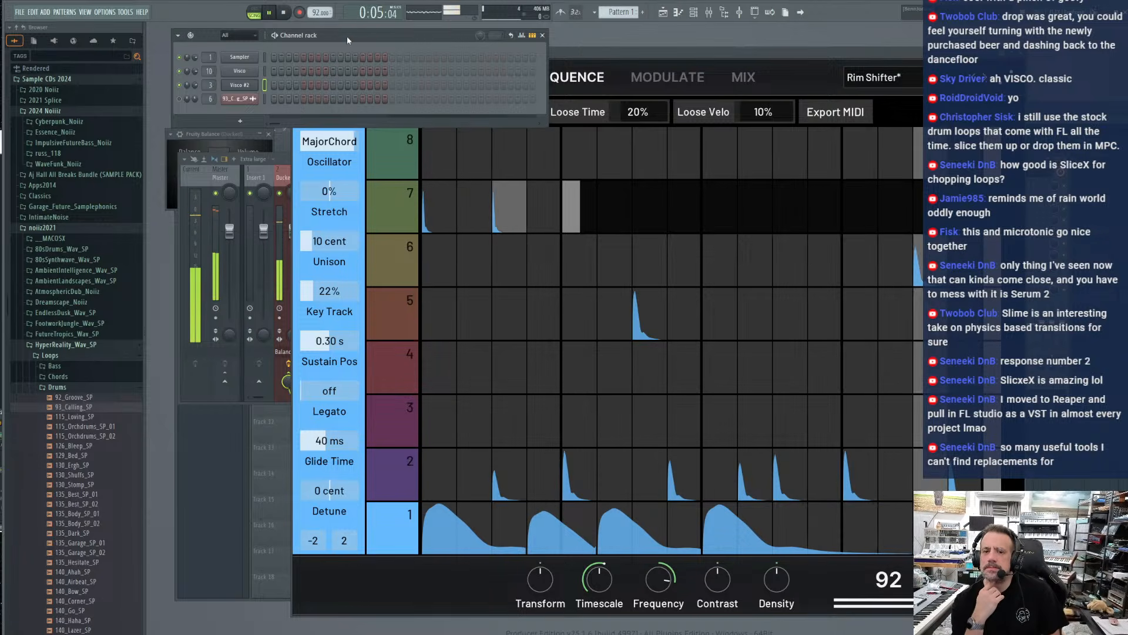
Shift the Channel rack slightly down and bring the mixer forward with the Master track selected
left_click_drag(346, 36, 343, 50)
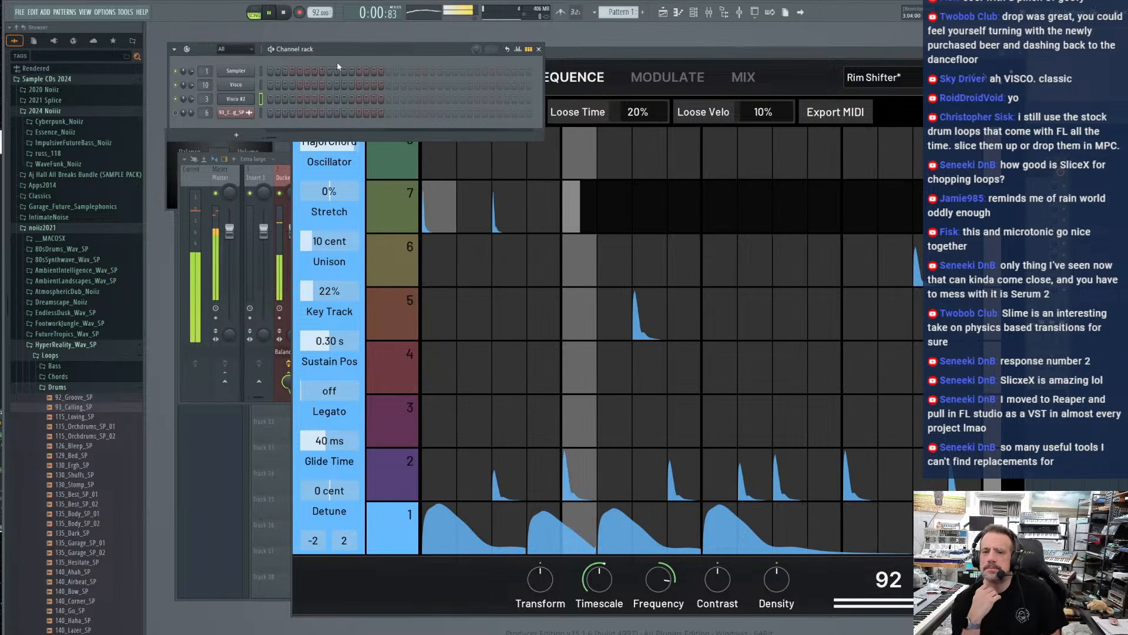
left_click(229, 232)
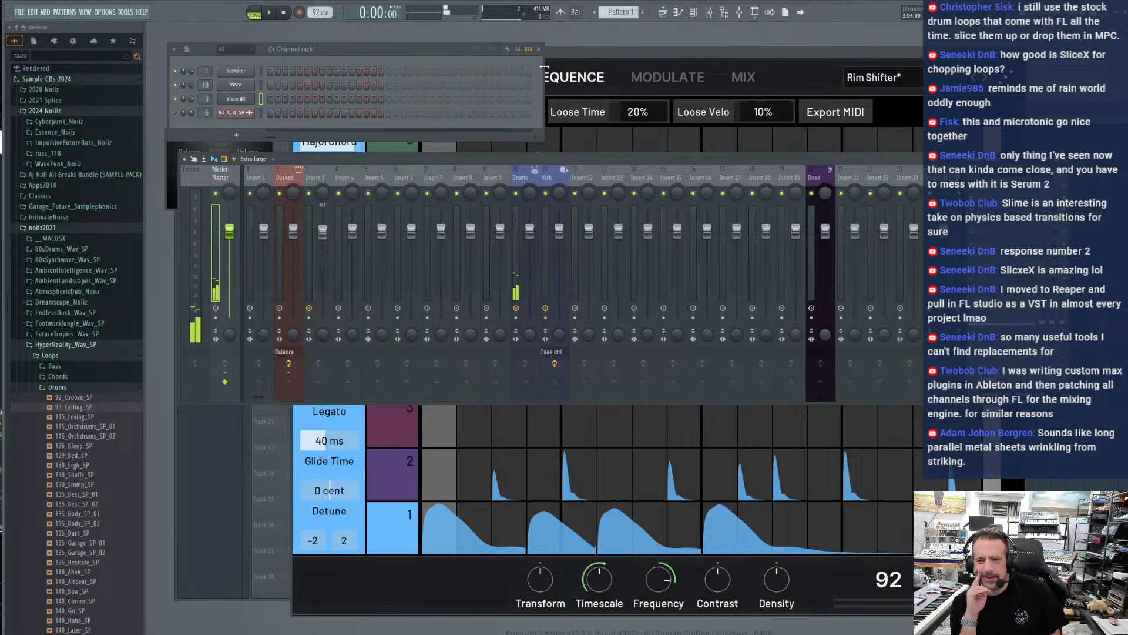
Start a new project from the default template
mouse_move(566, 54)
left_mouse_down()
mouse_move(456, 61)
mouse_move(588, 57)
left_mouse_up()
right_click(231, 88)
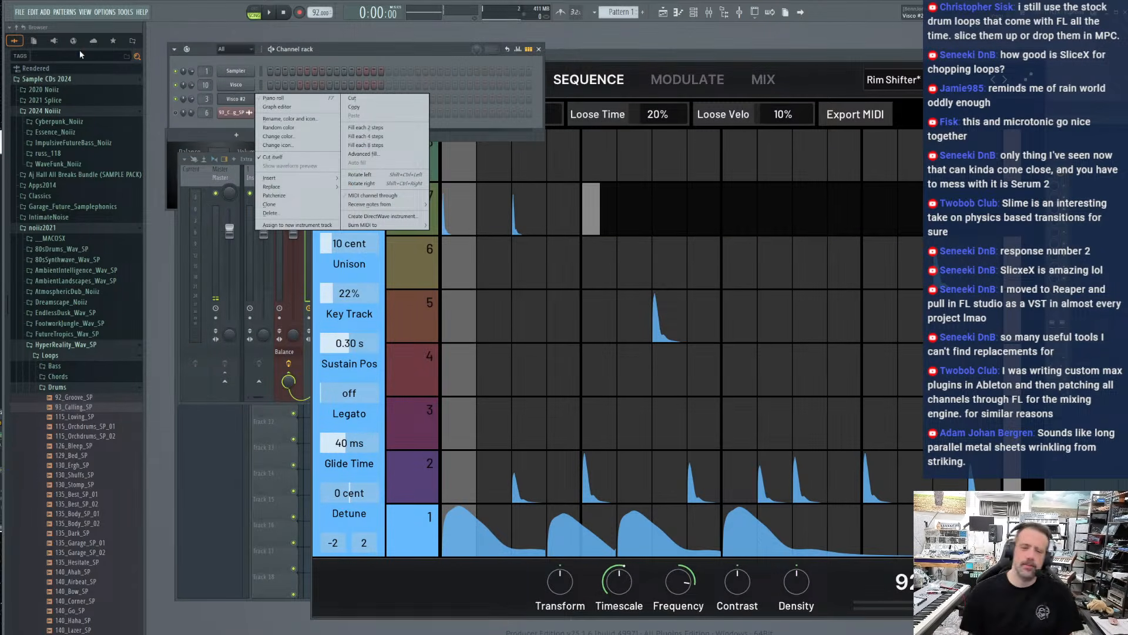
left_click(20, 11)
left_click(29, 25)
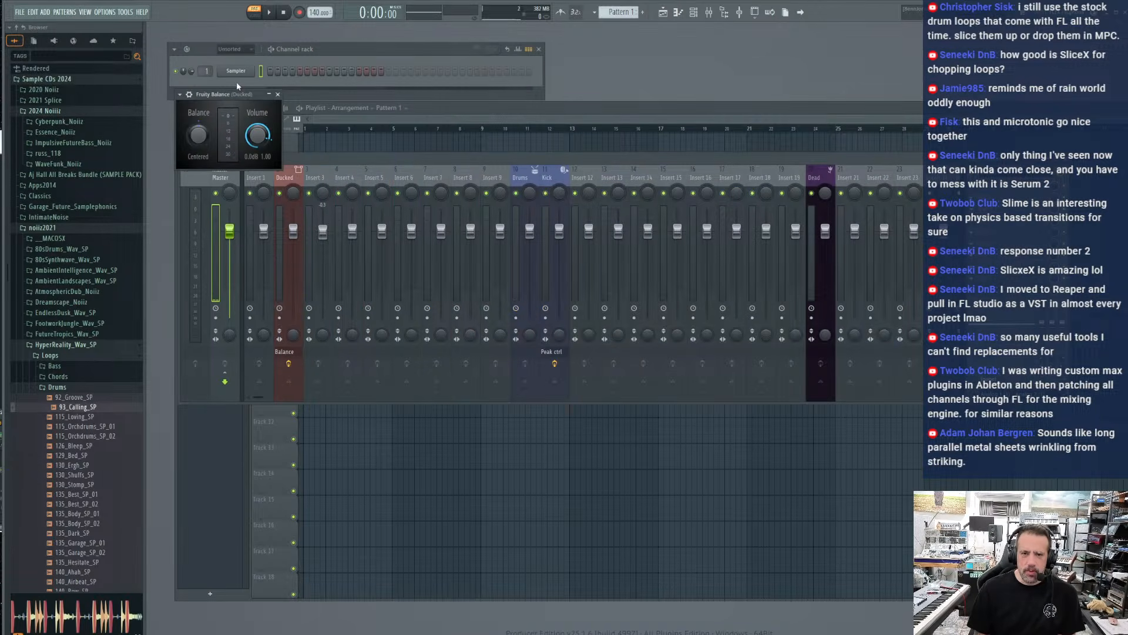
Search the generator plugins for Visco, add it as a new channel, and move its window up to show the full interface
left_click(237, 82)
left_click(233, 96)
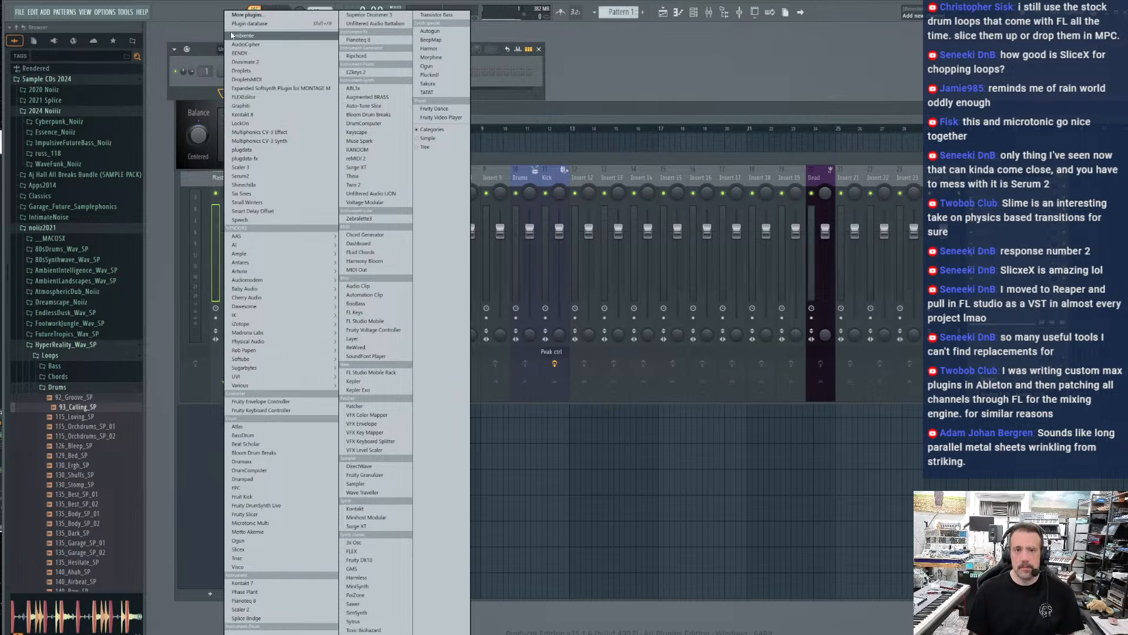
left_click(244, 14)
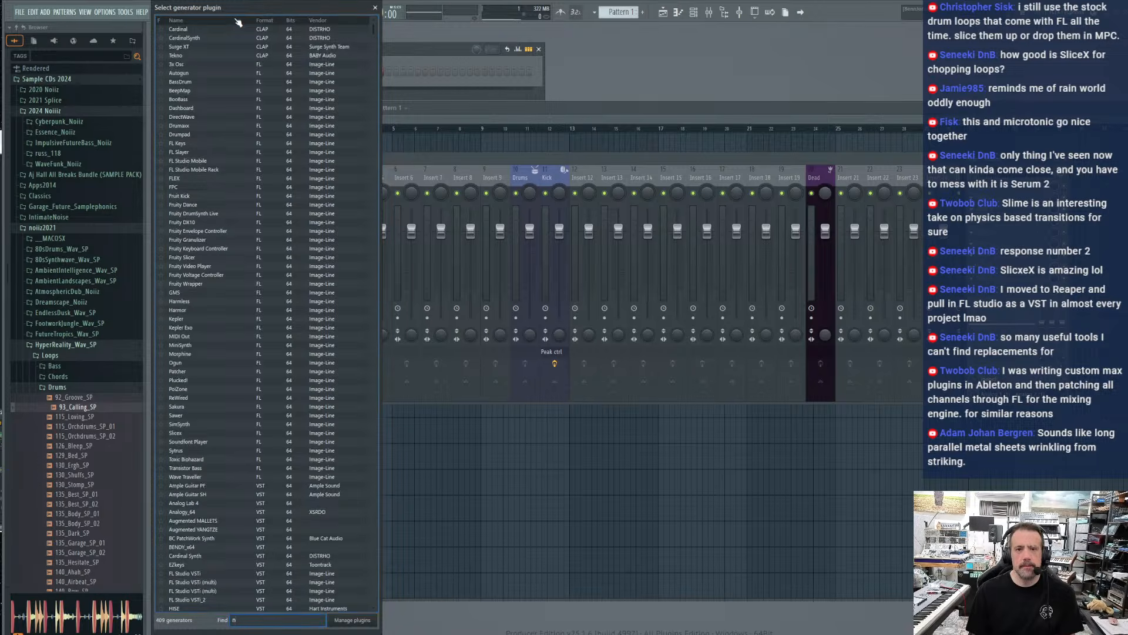
type("visc")
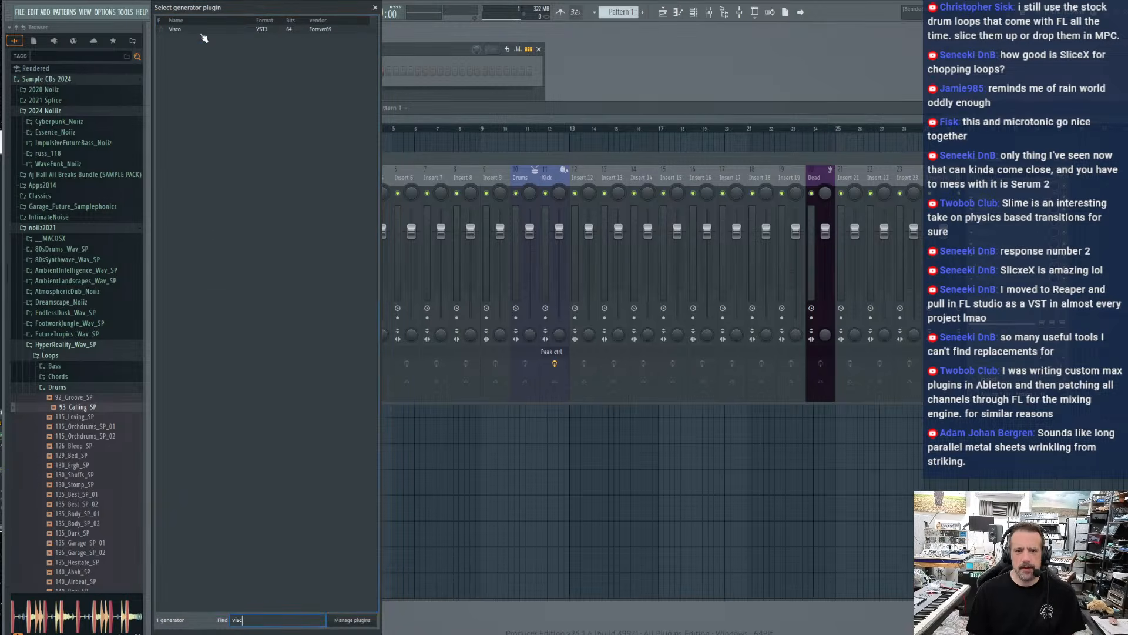
double_click(193, 30)
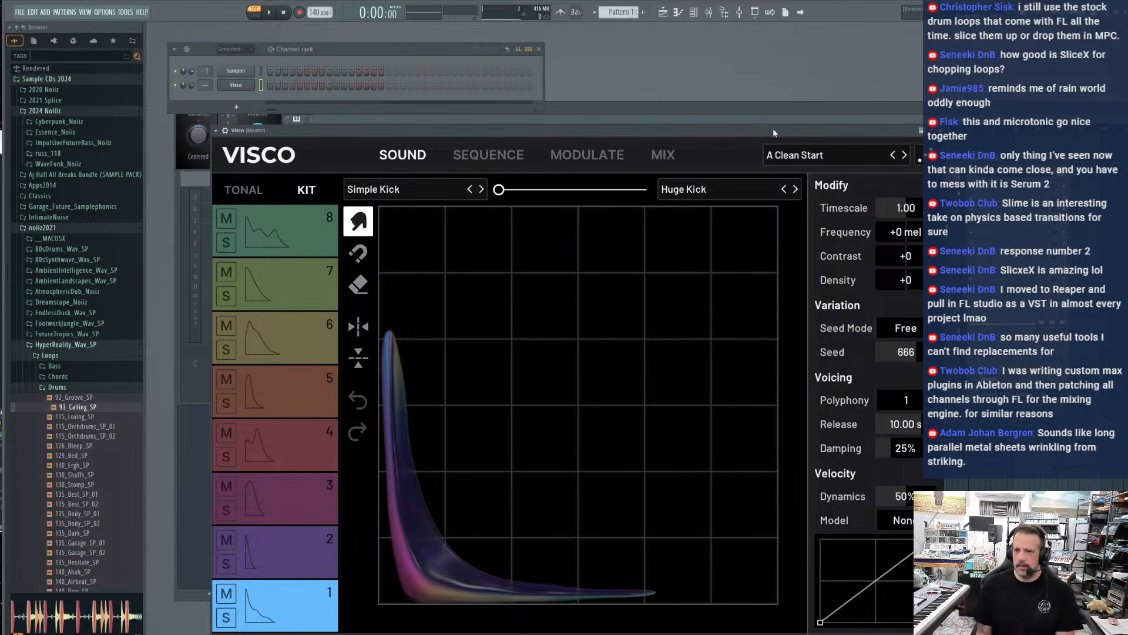
left_click_drag(773, 128, 766, 46)
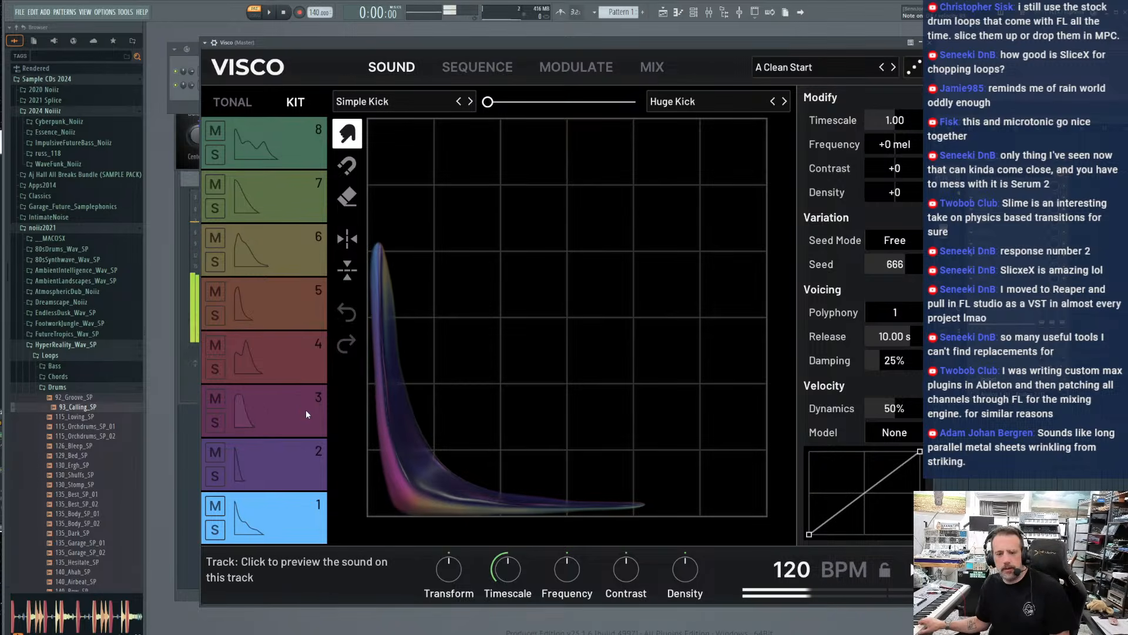
Audition the sounds of tracks 3 and 4, finishing on track 6, the Techno Tom
left_click(289, 405)
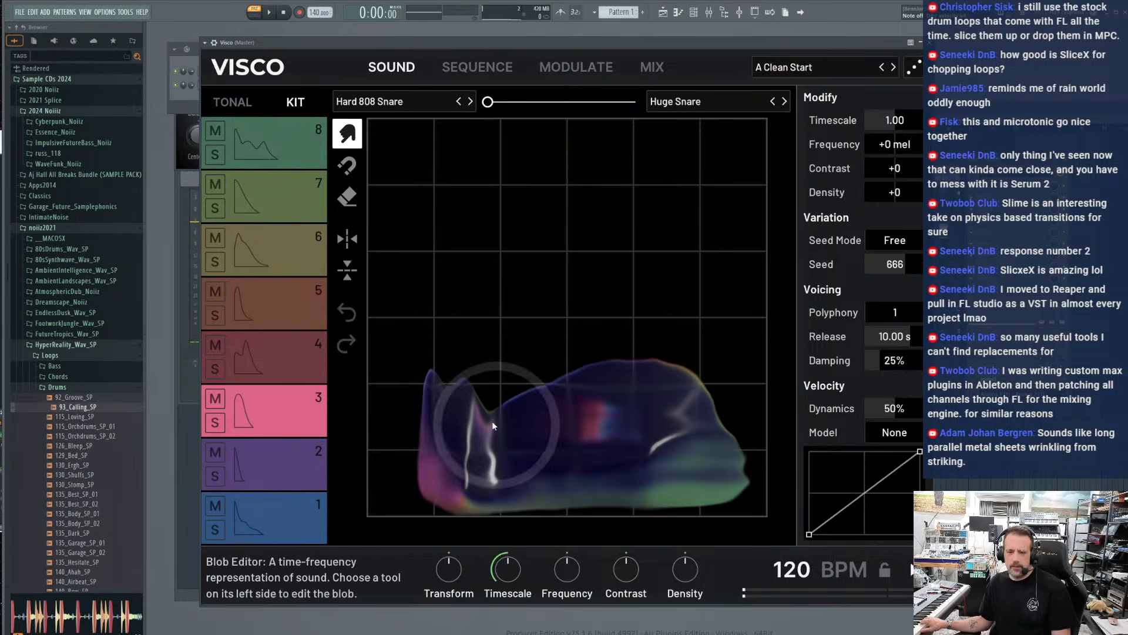
left_click(289, 368)
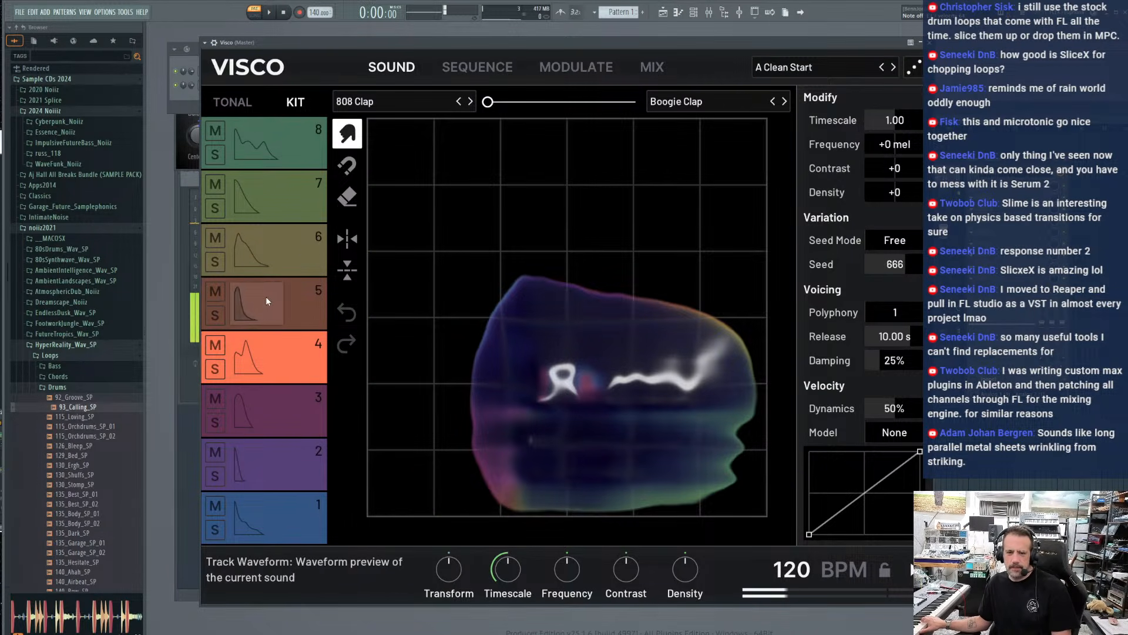
left_click(287, 242)
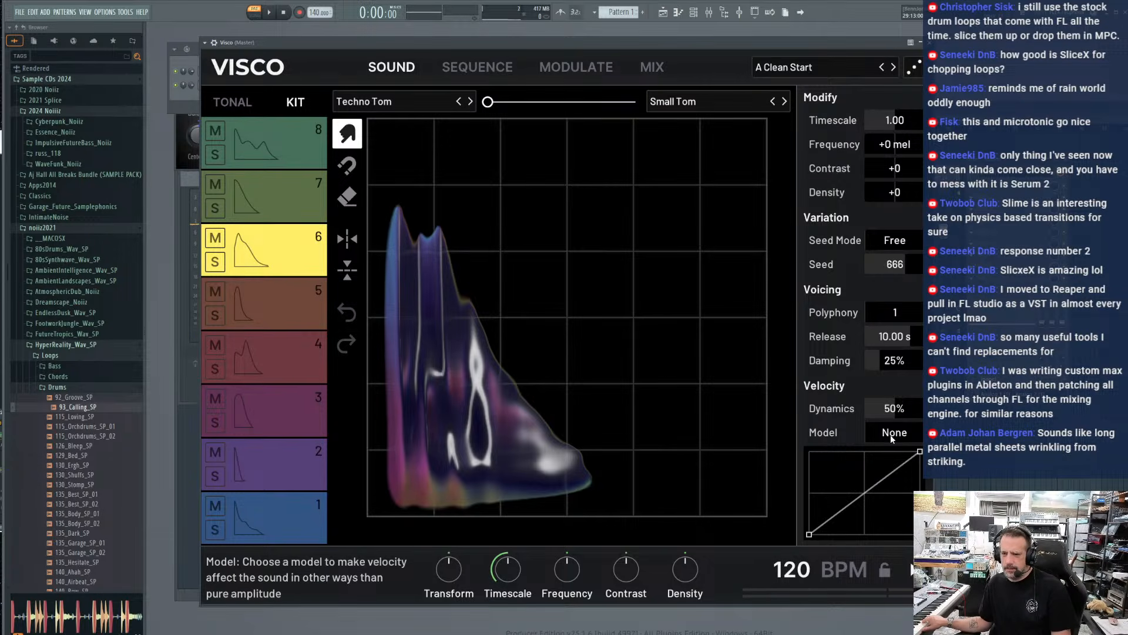
Set track 6's velocity Dynamics to 78% and Model to Snare, trying a bent velocity curve before returning it to a straight line
left_click_drag(894, 411, 894, 447)
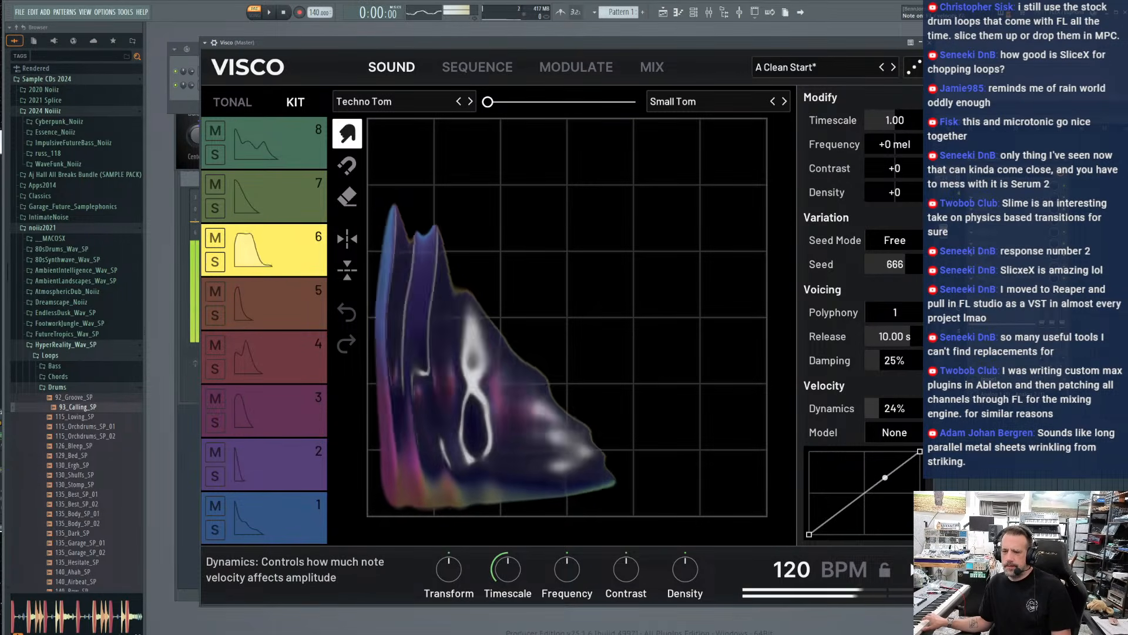
double_click(894, 411)
left_click(895, 436)
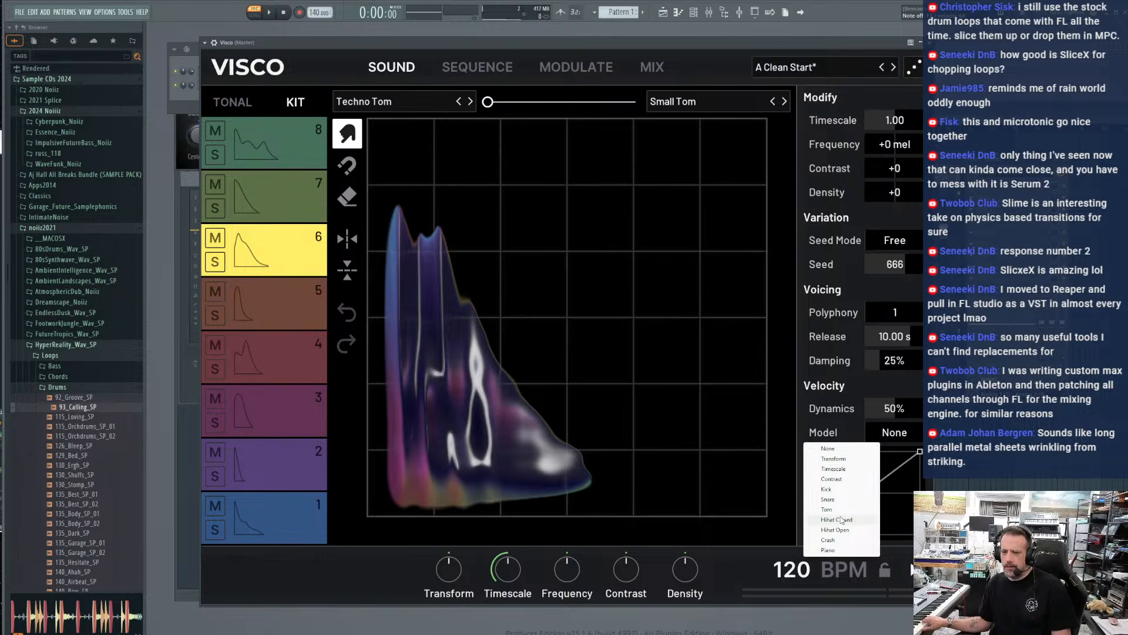
left_click(828, 540)
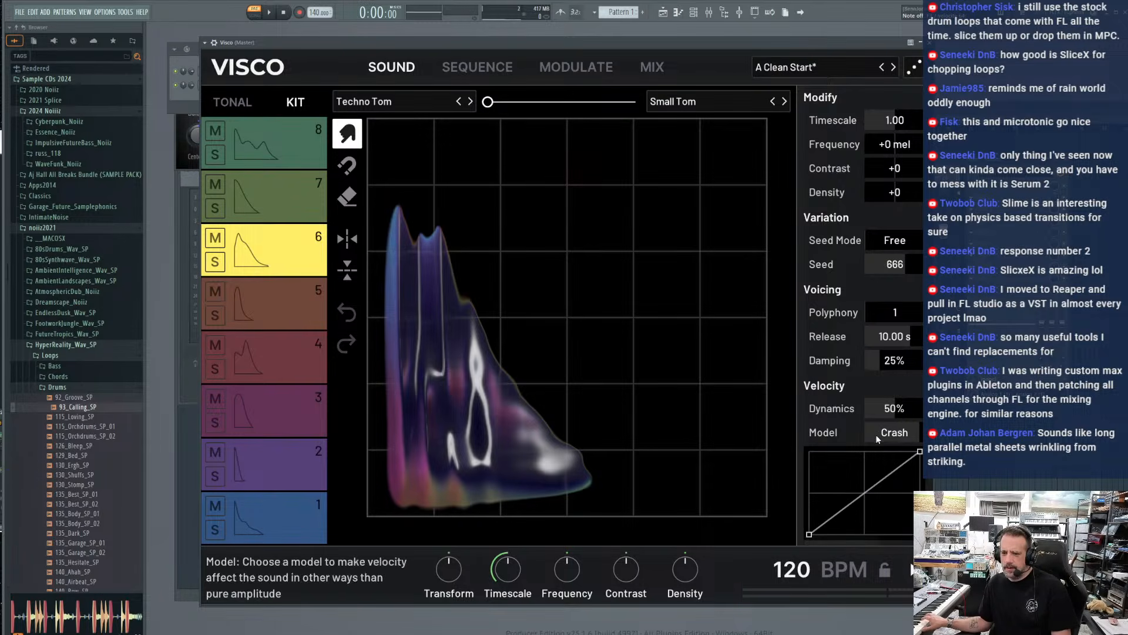
left_click_drag(901, 415, 901, 388)
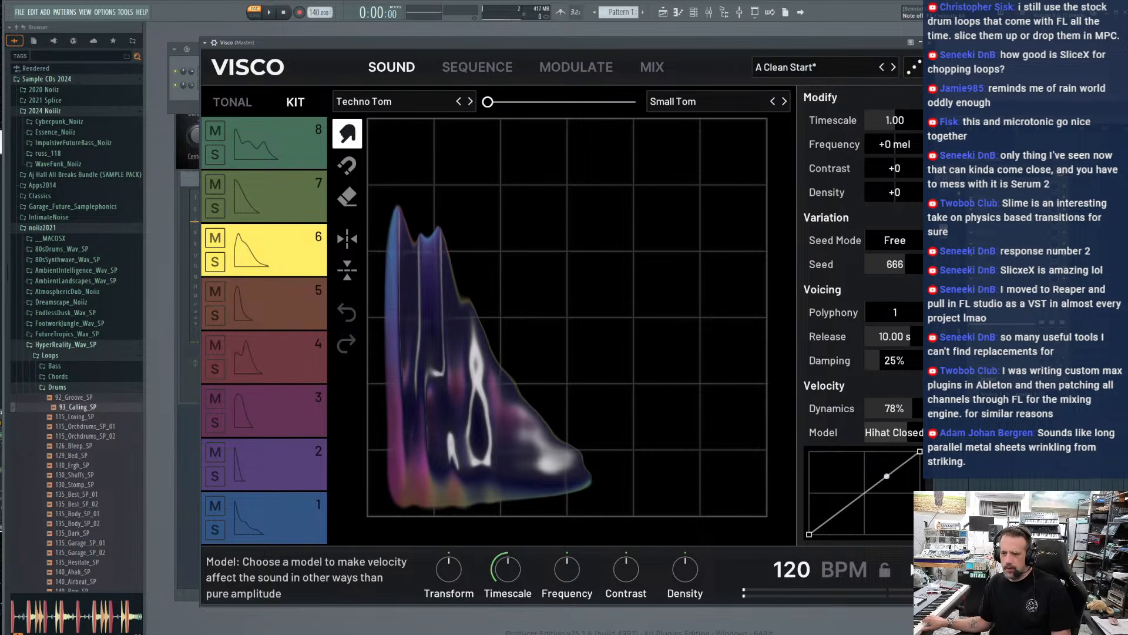
mouse_move(895, 432)
left_mouse_down()
mouse_move(894, 465)
mouse_move(894, 445)
left_mouse_up()
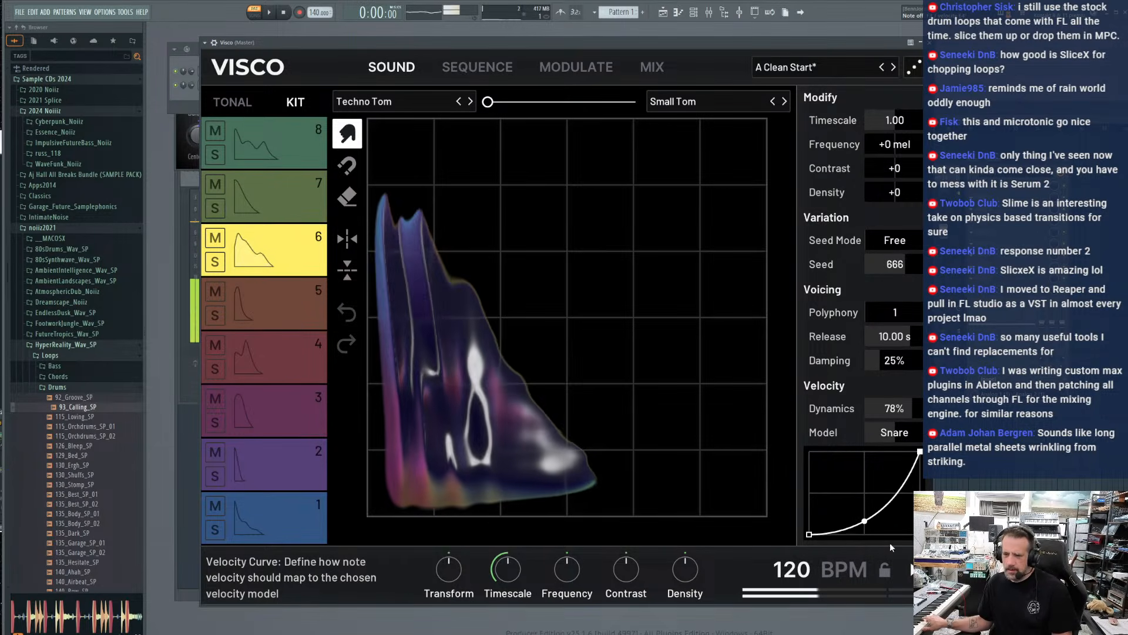
mouse_move(890, 542)
left_mouse_down()
mouse_move(876, 478)
mouse_move(879, 493)
left_mouse_up()
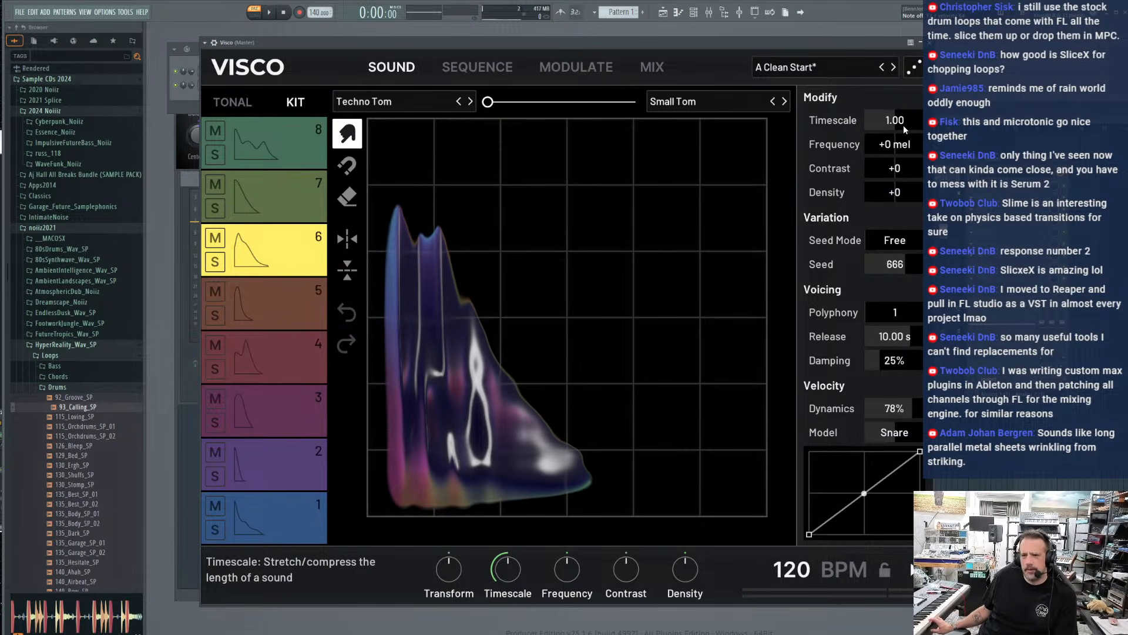
Set track 6's Timescale to 8.00, Frequency to +800 mel, Contrast to +61 and Density to -32
left_click_drag(904, 125, 920, 123)
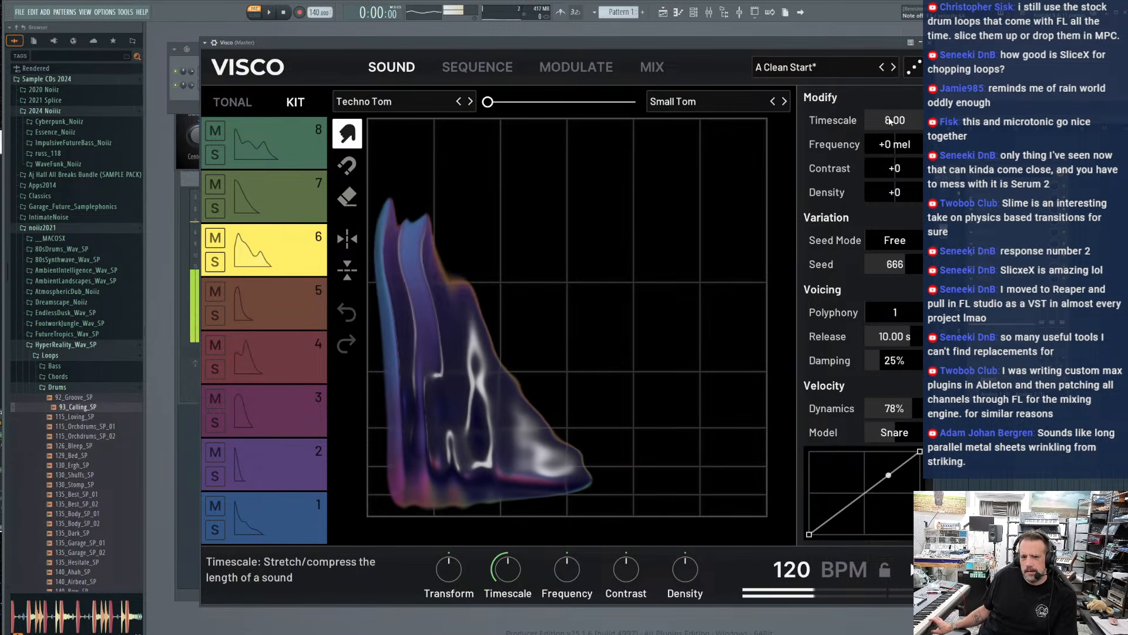
left_click_drag(894, 144, 917, 141)
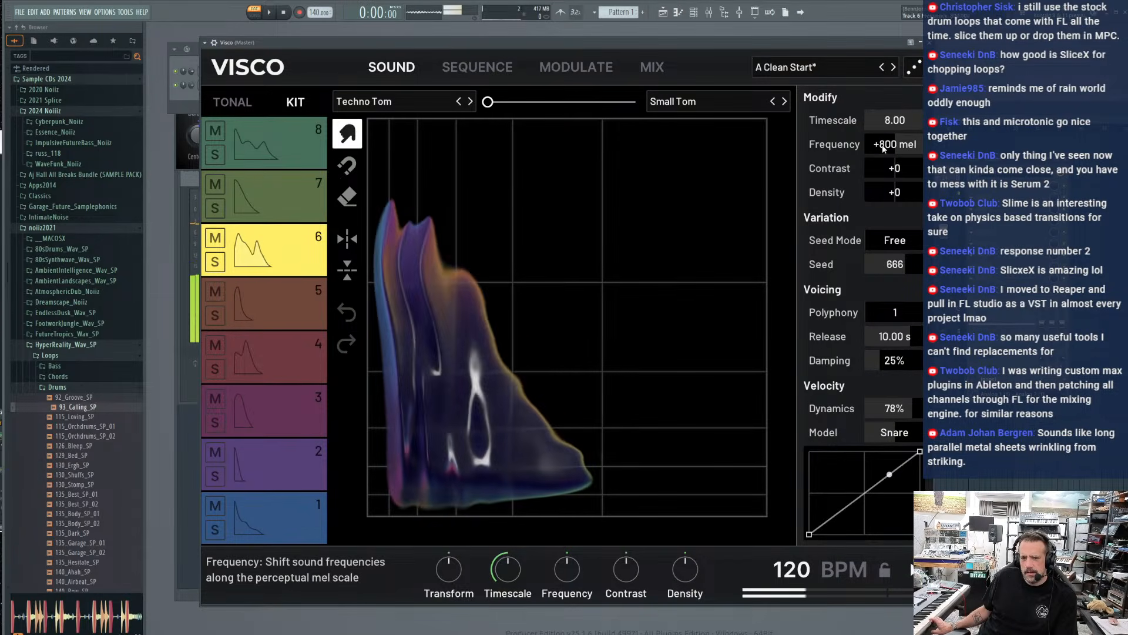
left_click_drag(888, 169, 907, 166)
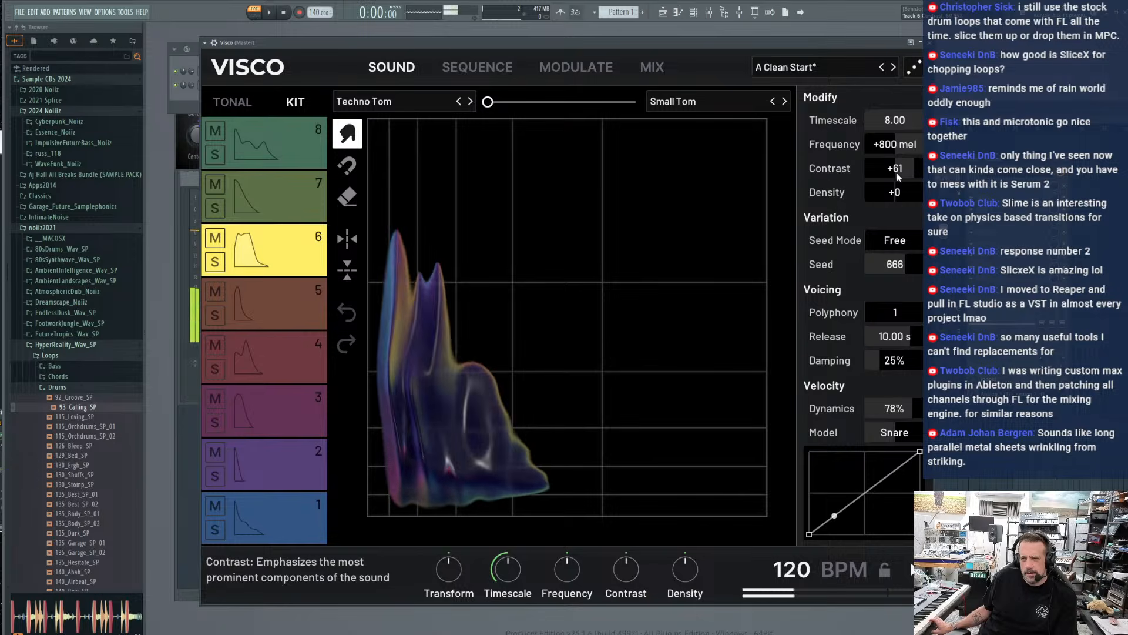
left_click_drag(894, 192, 893, 194)
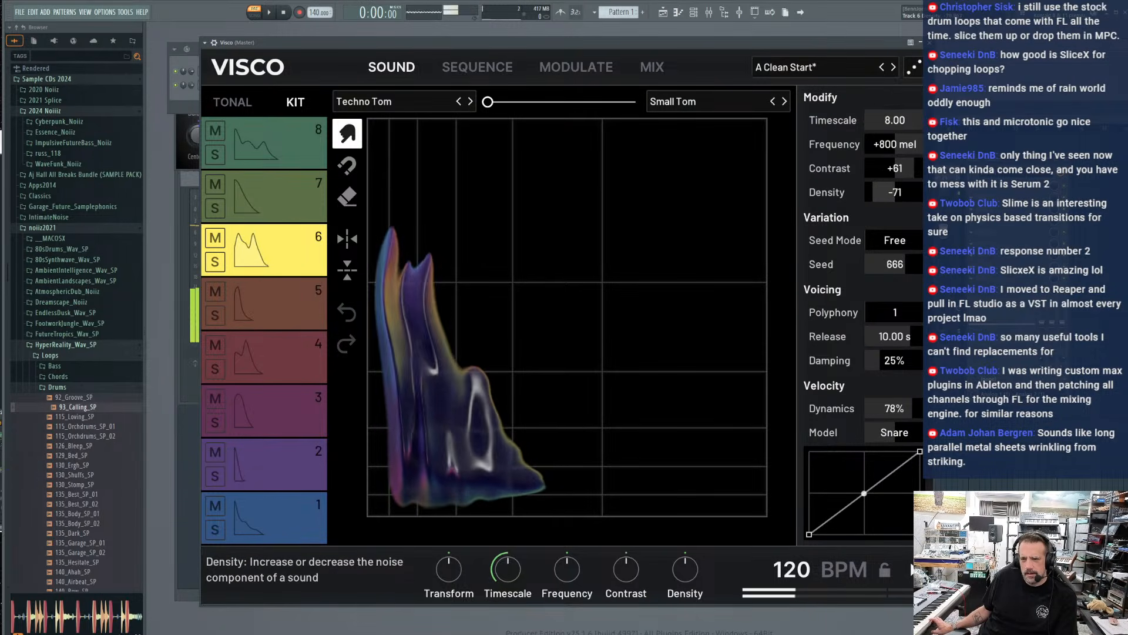
Try the Frozen seed mode, return it to Free, and set Seed to 301, Release to 19.10 s and Polyphony to 6
left_click(890, 241)
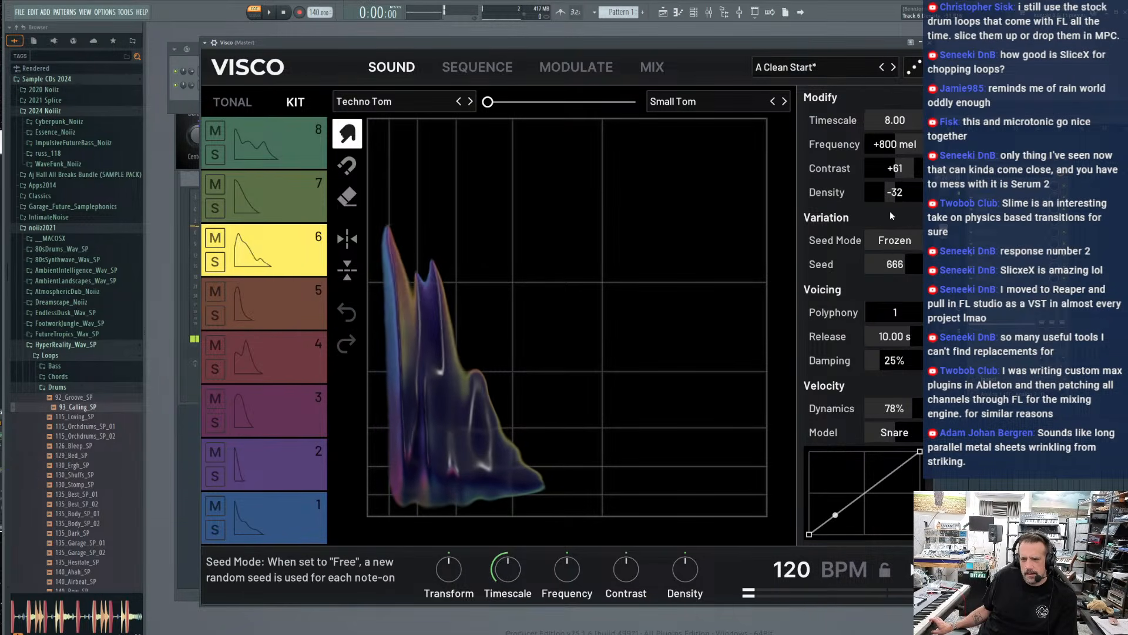
left_click(889, 242)
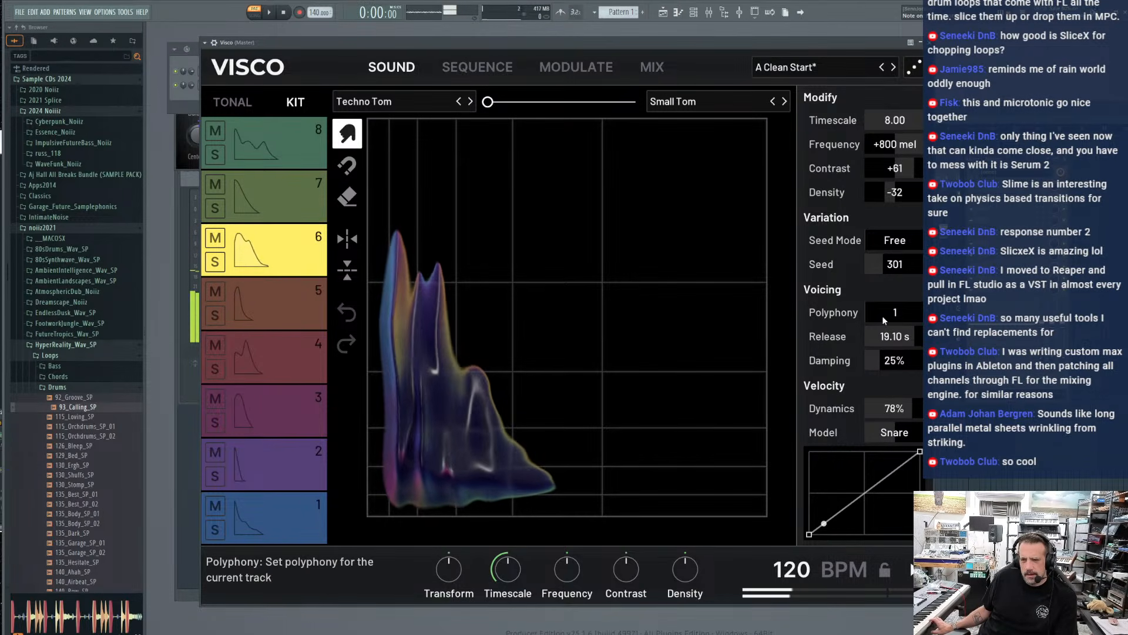
left_click_drag(882, 316, 882, 285)
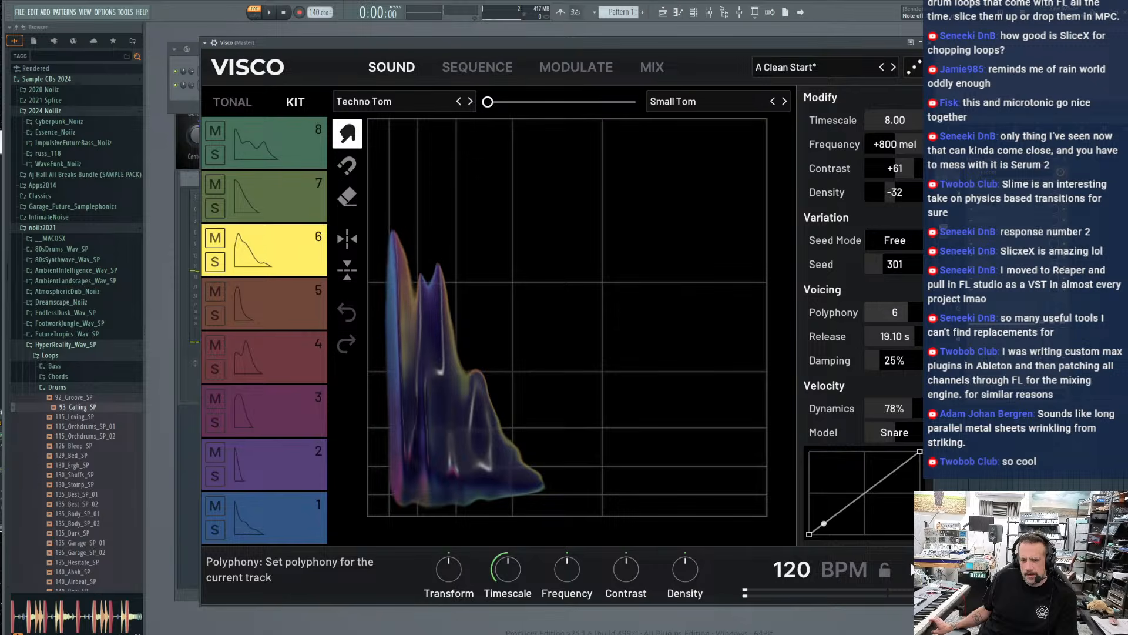
Add a modulation with Noise Hold as source, Track 6 Frequency as target and a small positive amount
left_click(652, 67)
left_click(582, 67)
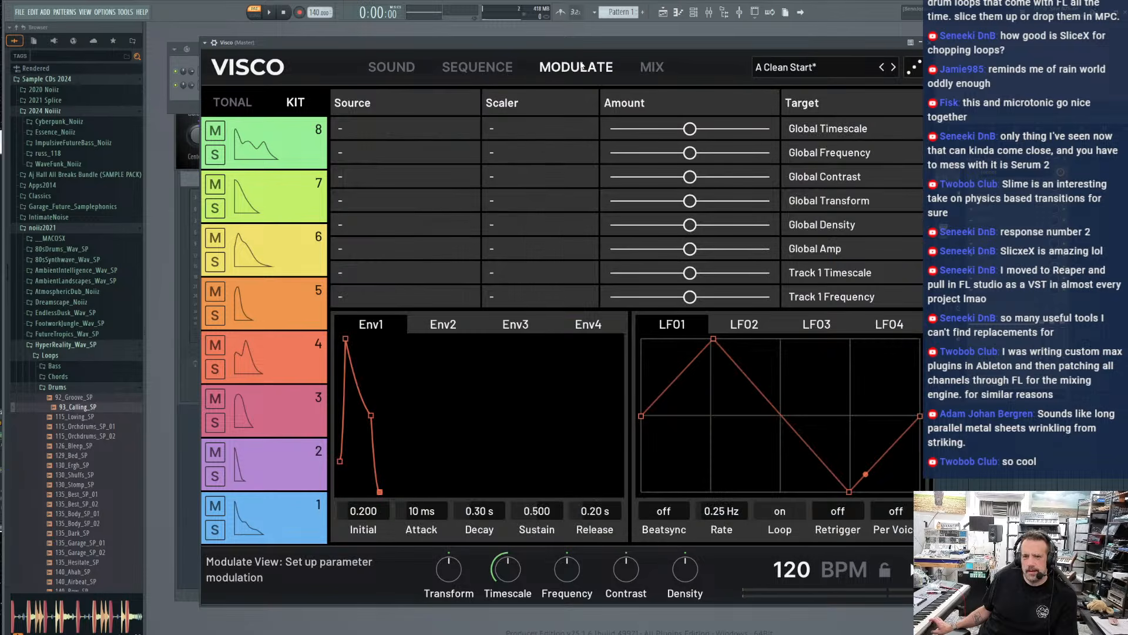
left_click(799, 181)
left_click(411, 178)
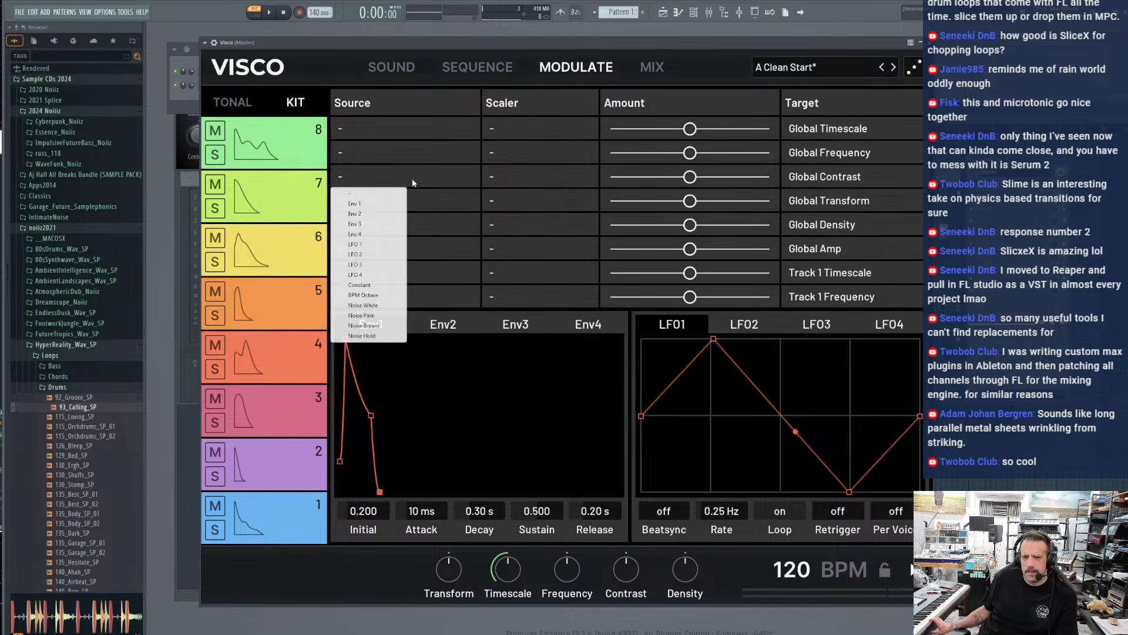
left_click(357, 336)
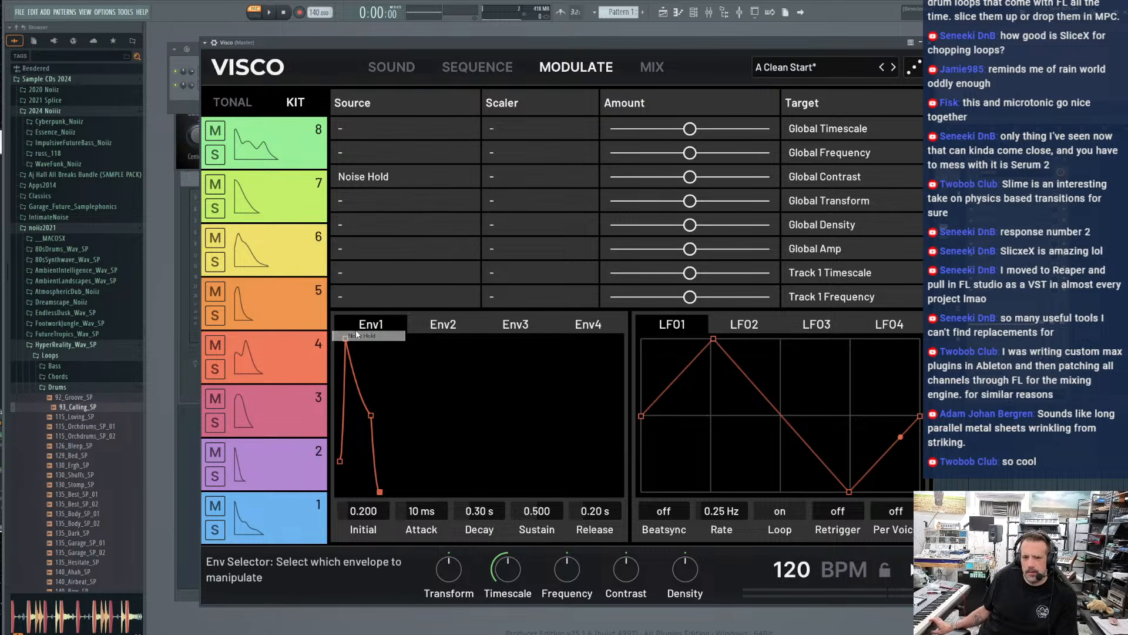
left_click(541, 180)
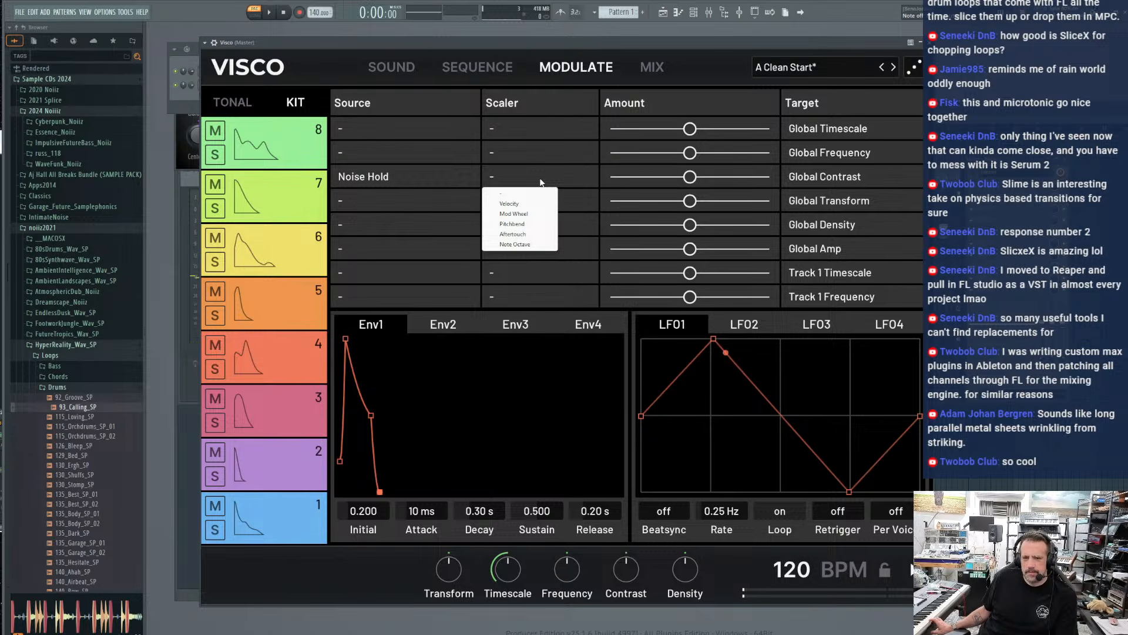
left_click(830, 172)
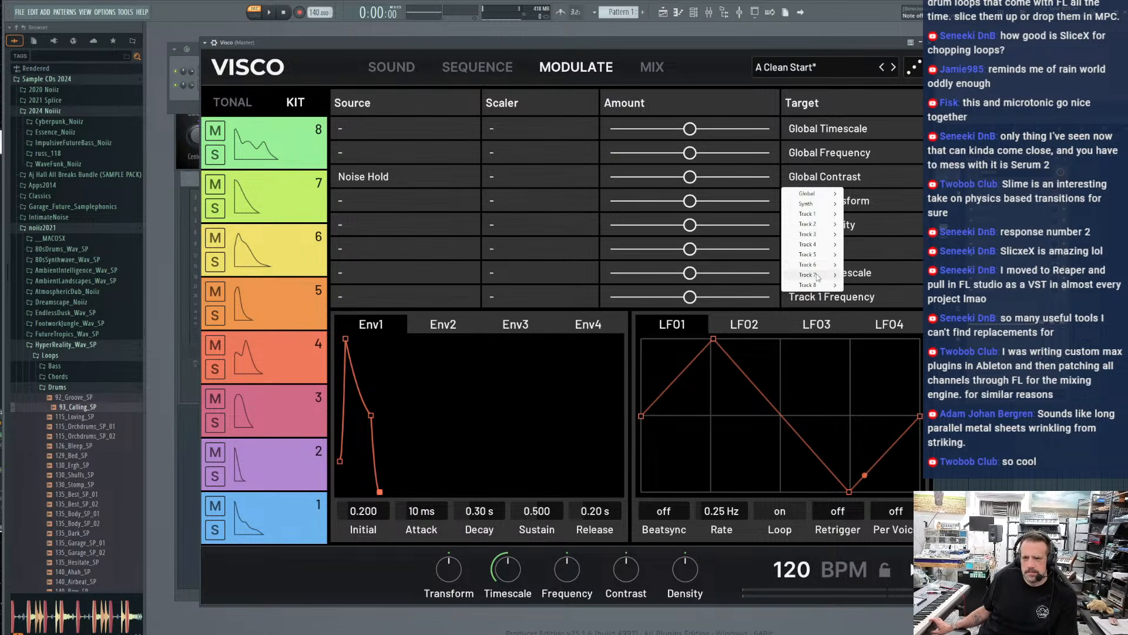
mouse_move(817, 265)
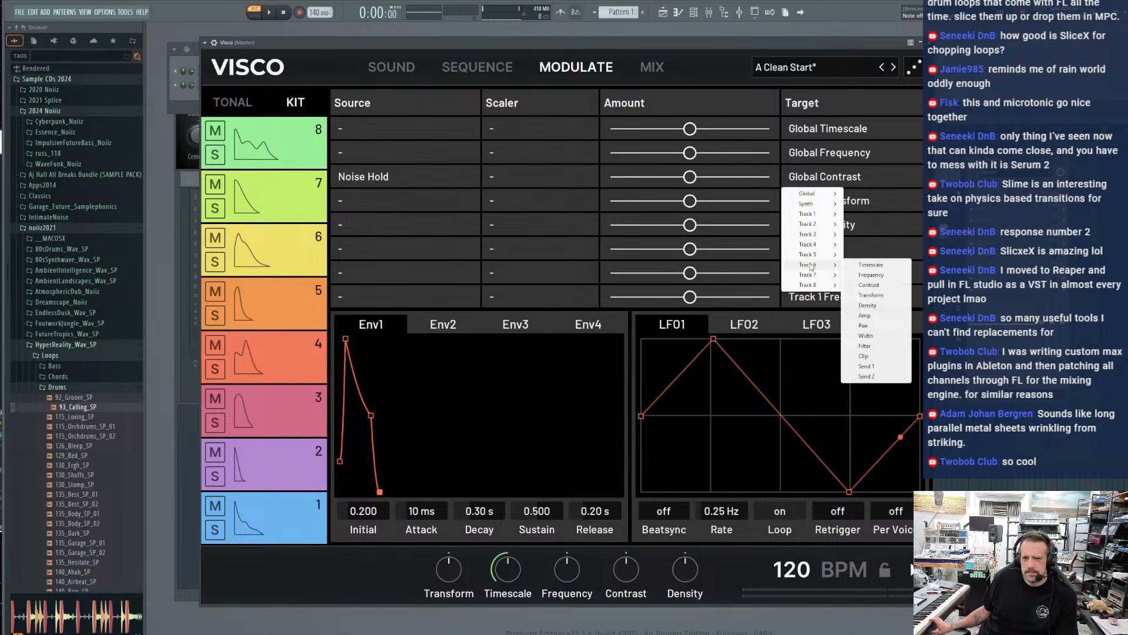
left_click(879, 276)
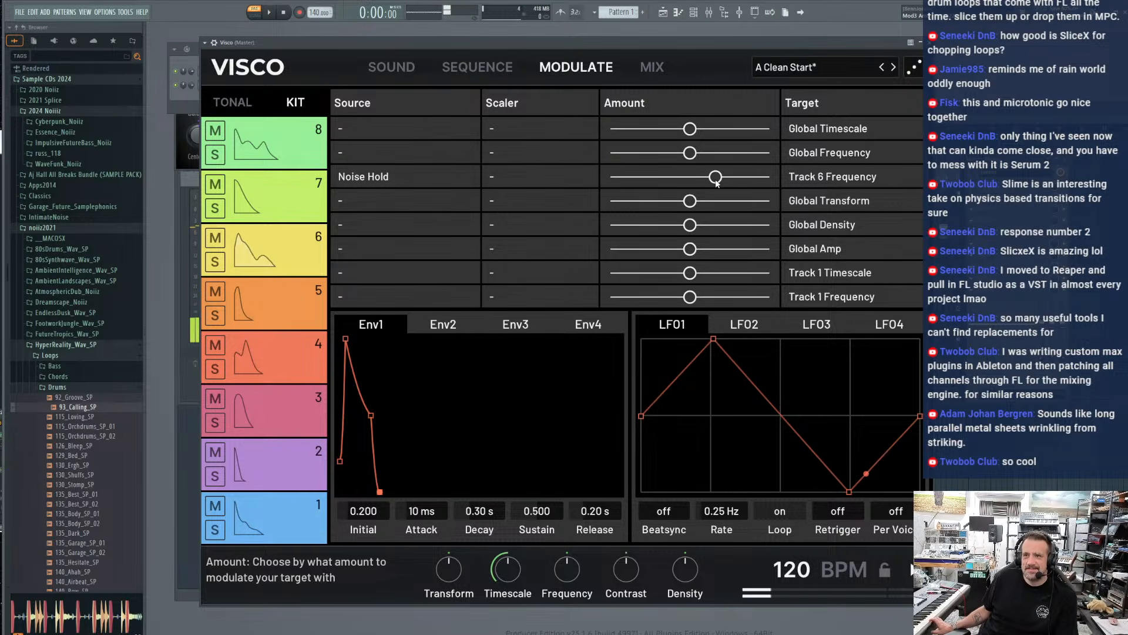
Audition the modulated track 6 in the Sound view and morph it about halfway from Techno Tom to Small Tom
left_click(391, 67)
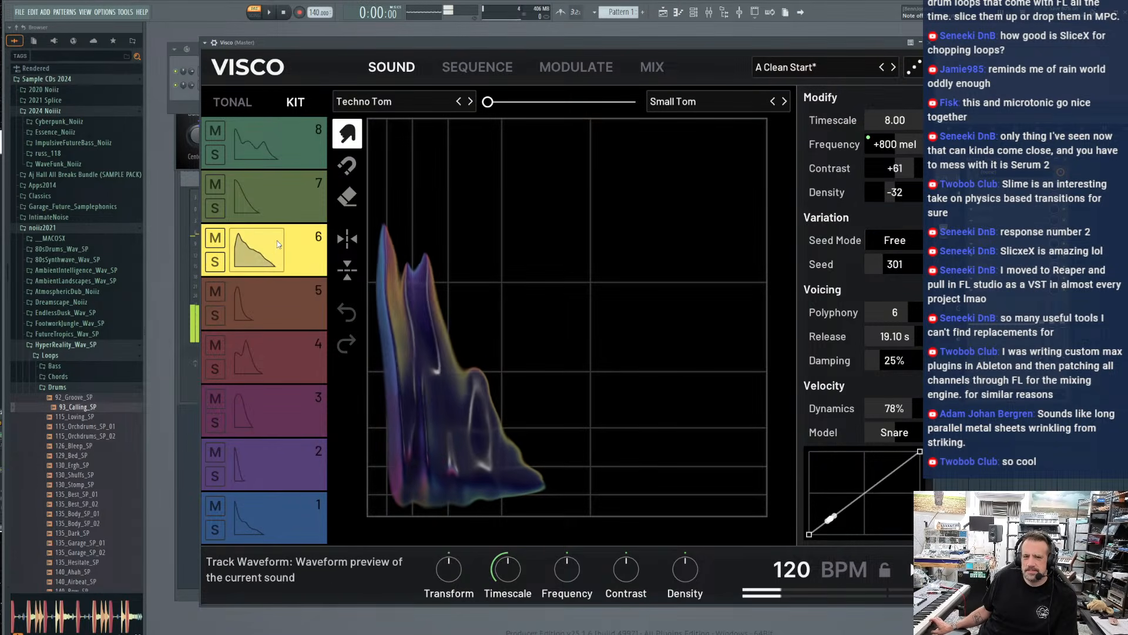
left_click(300, 272)
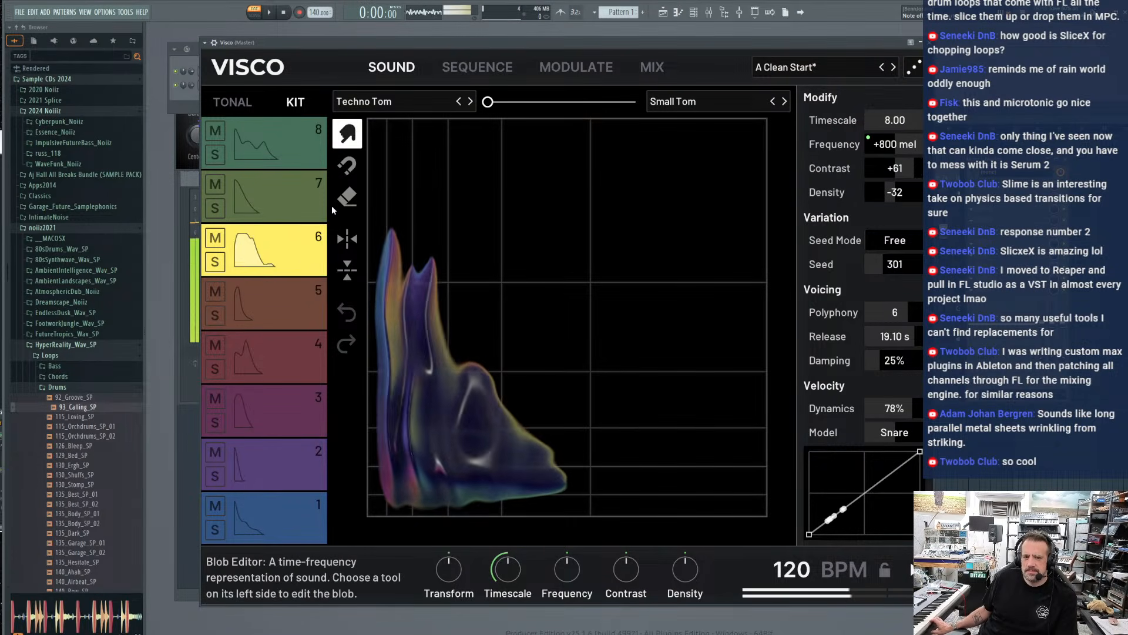
left_click_drag(487, 102, 559, 115)
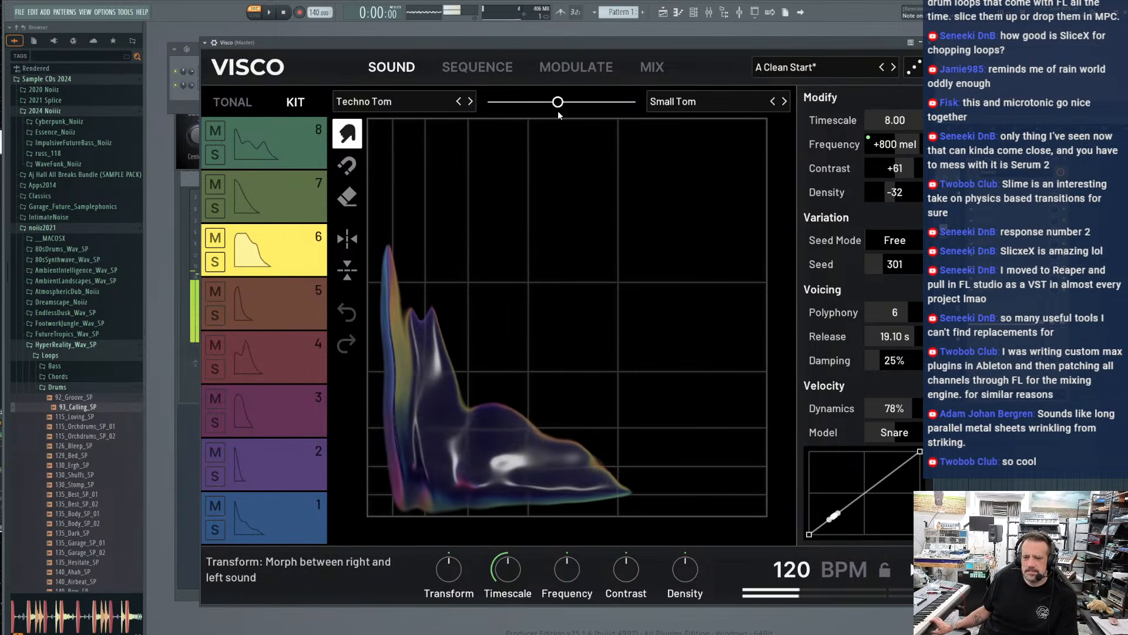
left_click(186, 72)
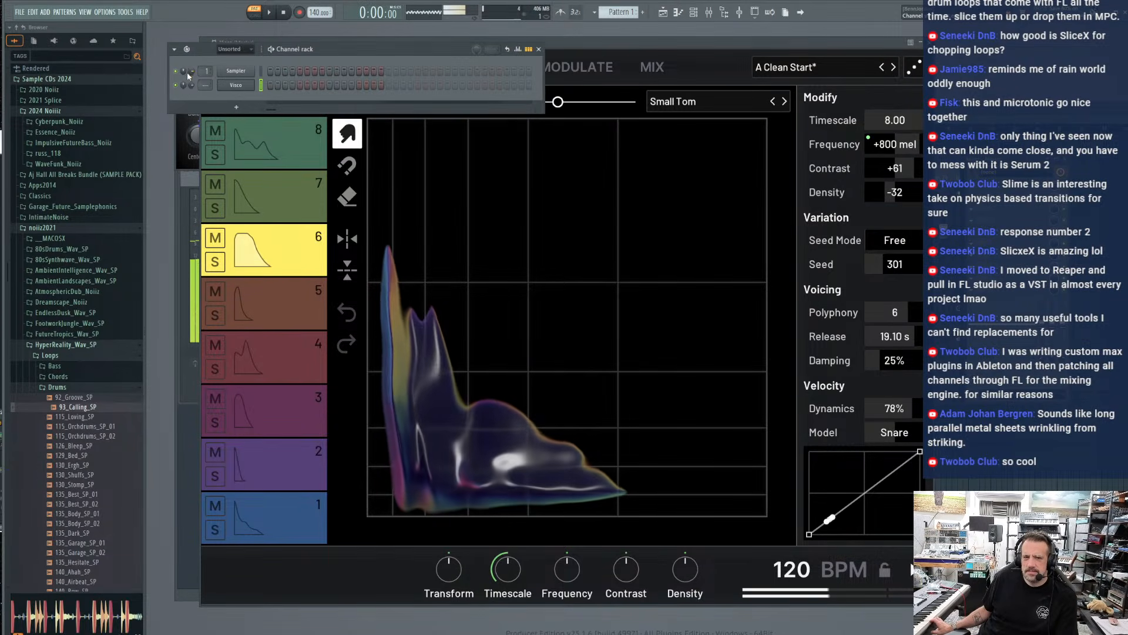
left_click(637, 43)
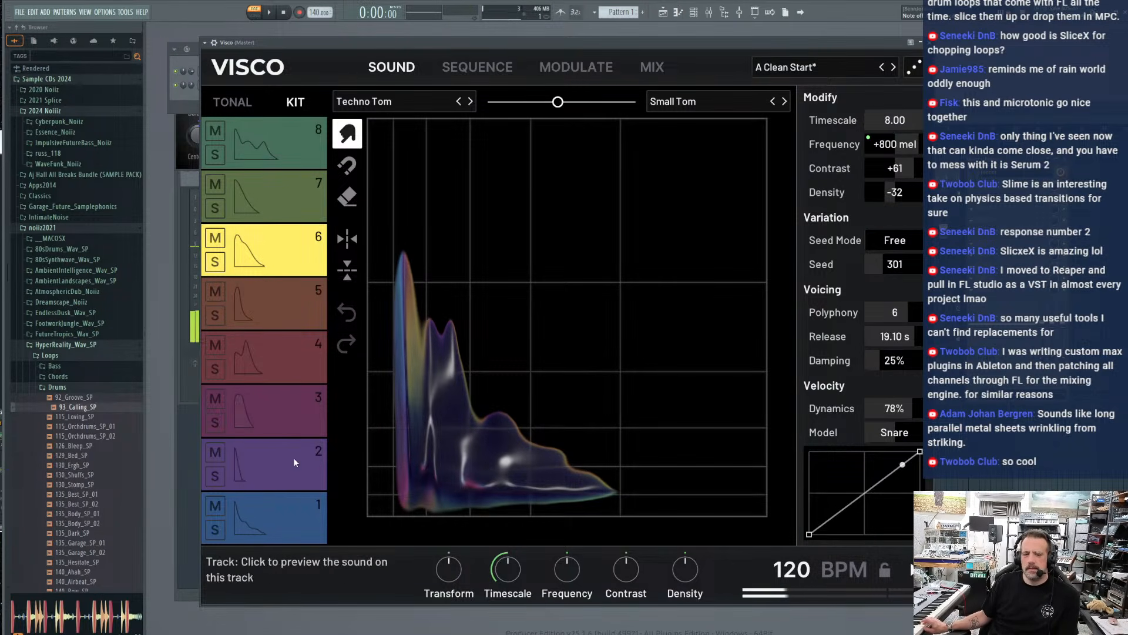
Audition tracks 3 and 5 in both Kit and Tonal modes and look over the kit's sequence
left_click(297, 401)
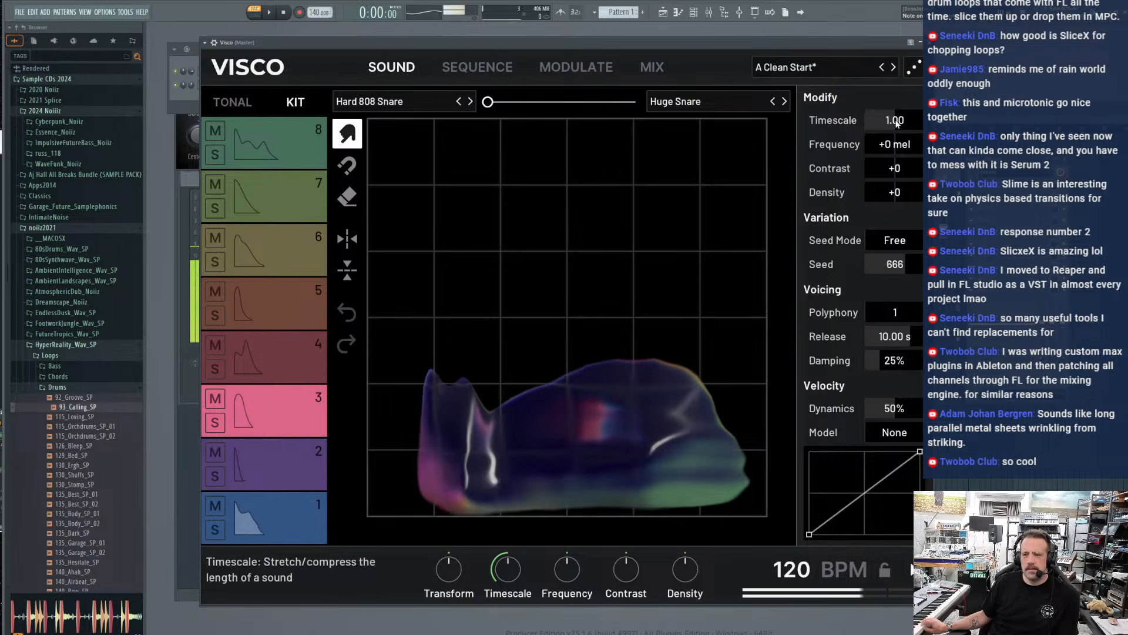
mouse_move(896, 122)
left_mouse_down()
mouse_move(896, 144)
mouse_move(896, 122)
left_mouse_up()
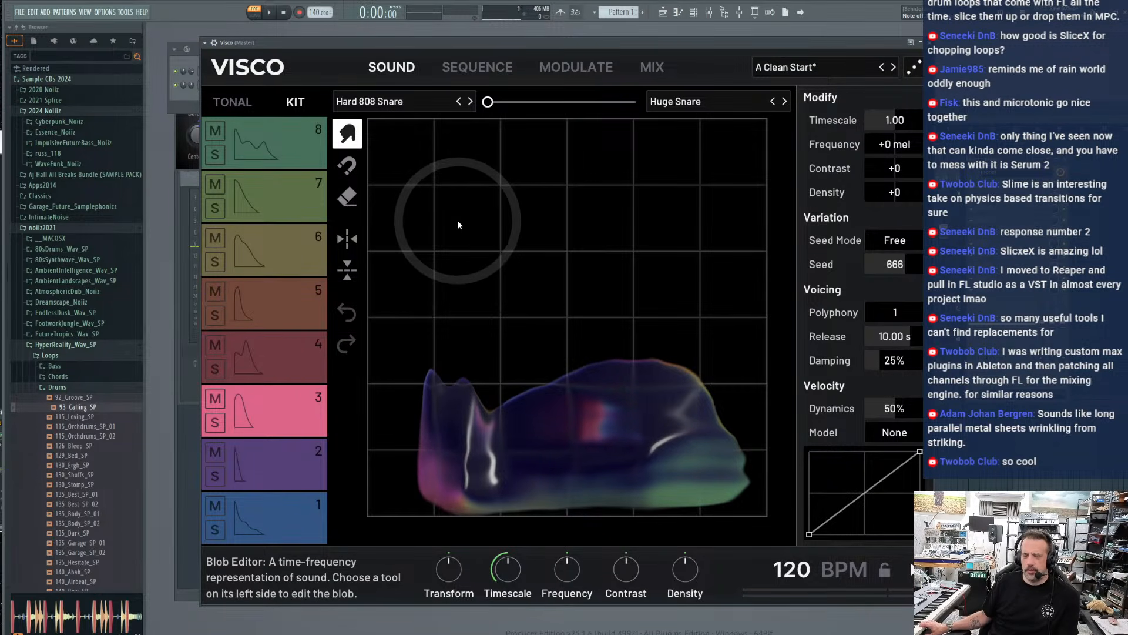
left_click(226, 100)
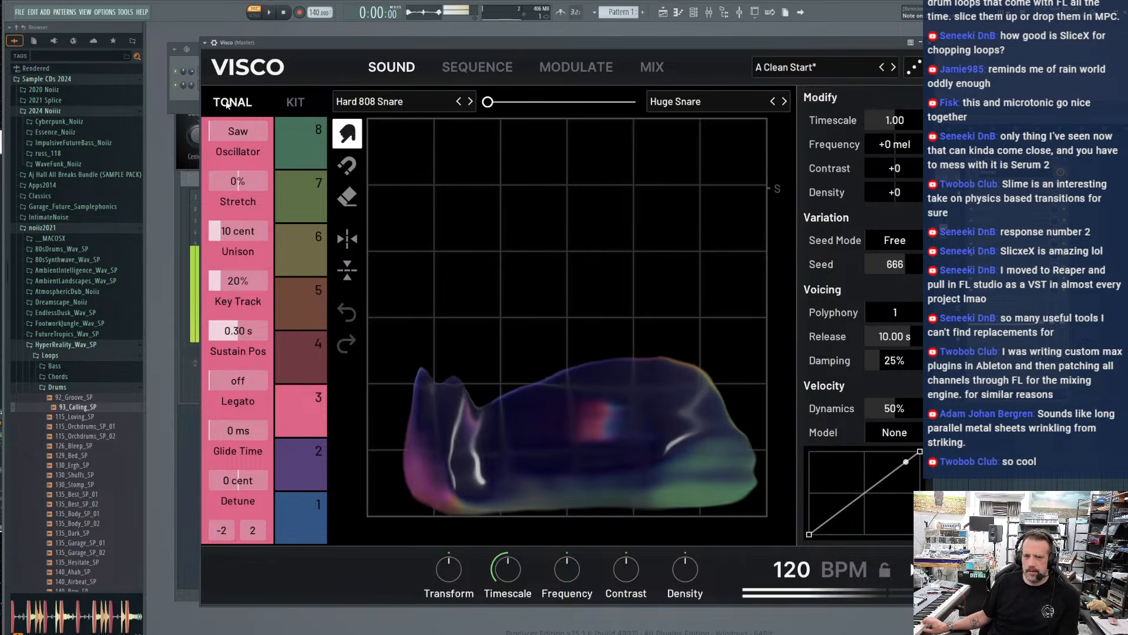
left_click(298, 102)
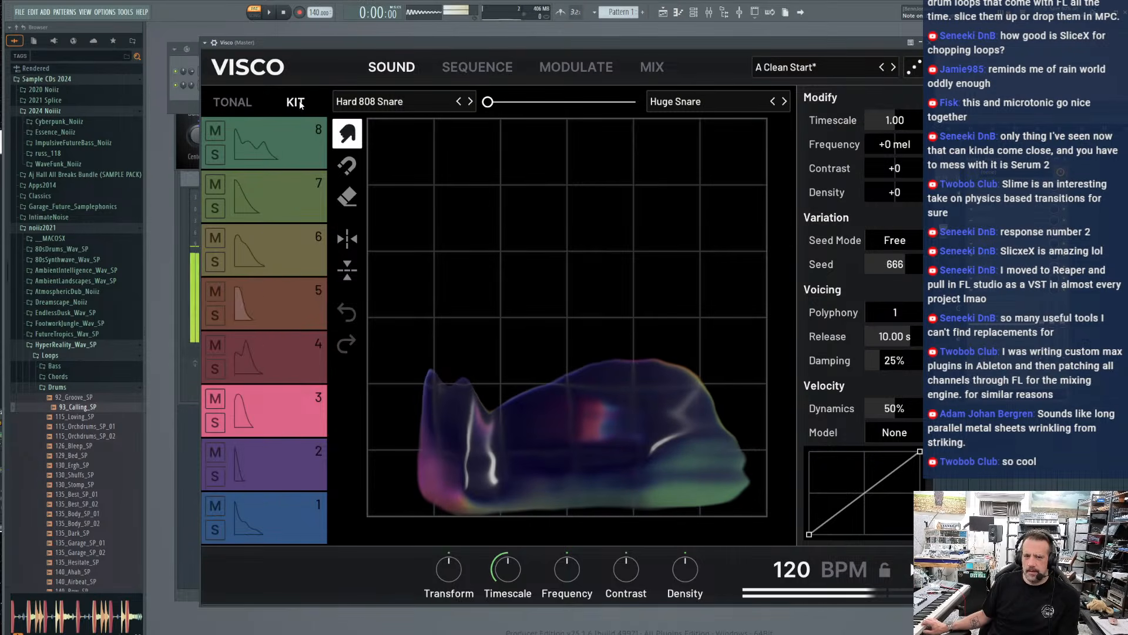
left_click(300, 292)
left_click(238, 105)
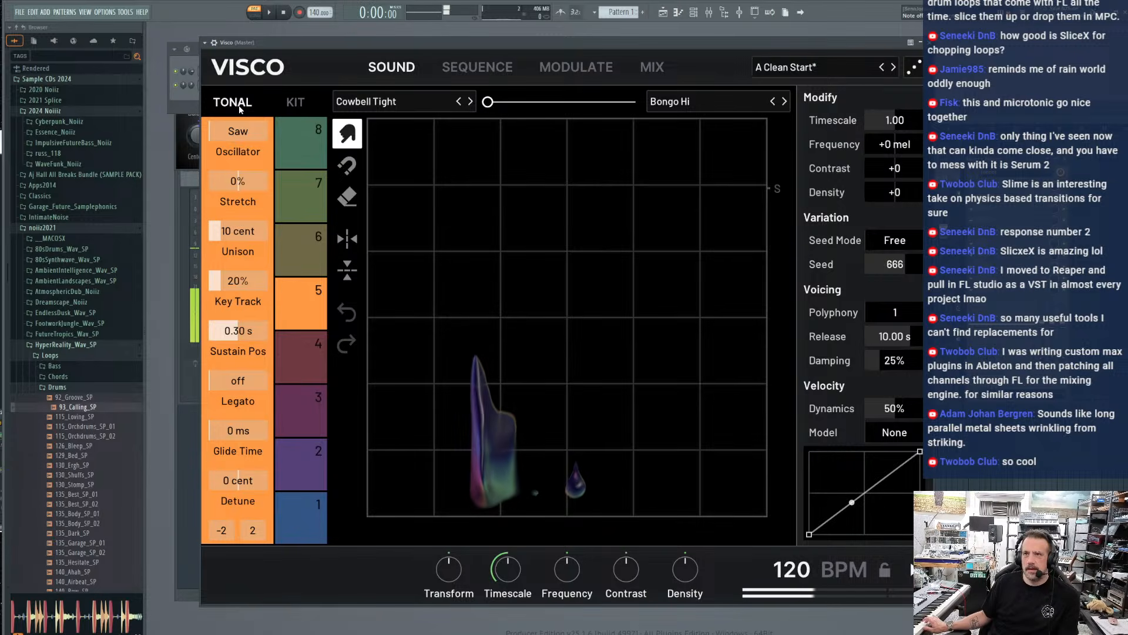
left_click(309, 110)
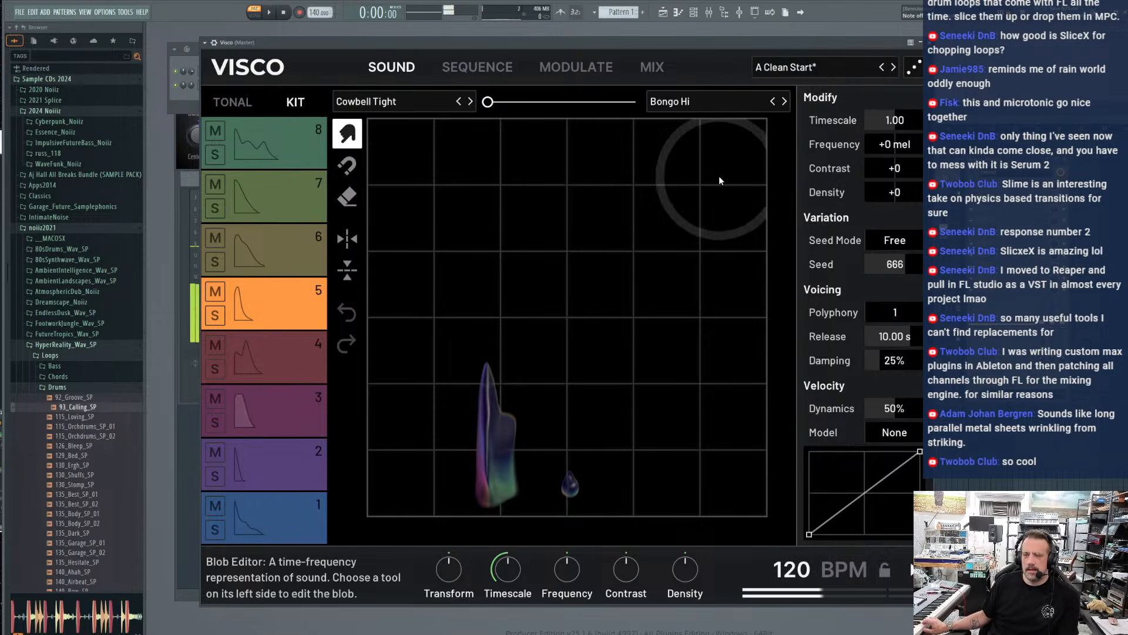
left_click(469, 70)
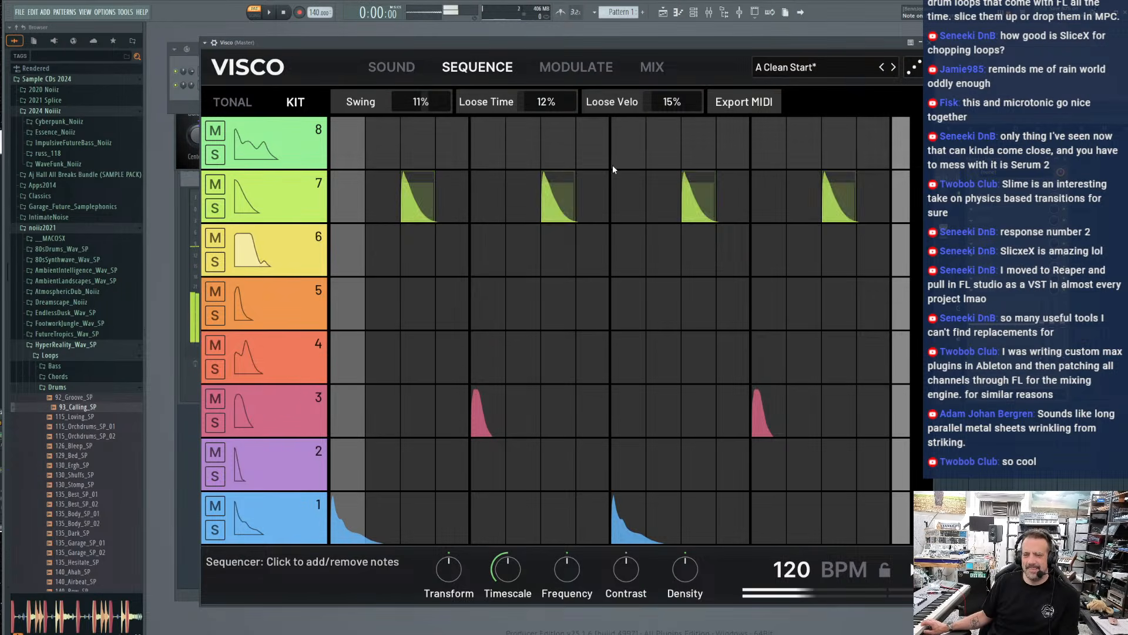
left_click(398, 69)
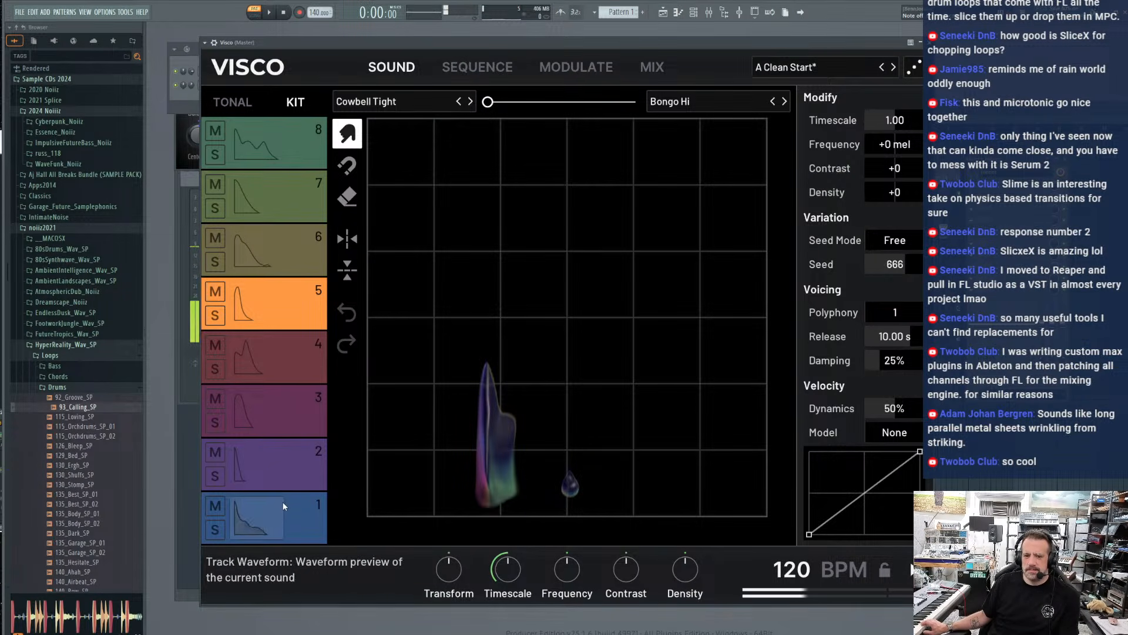
Load the Special FX blob Breaking Glass into track 2's slot A and morph fully from Soul Rim to it
left_click(320, 457)
left_click_drag(488, 102, 713, 112)
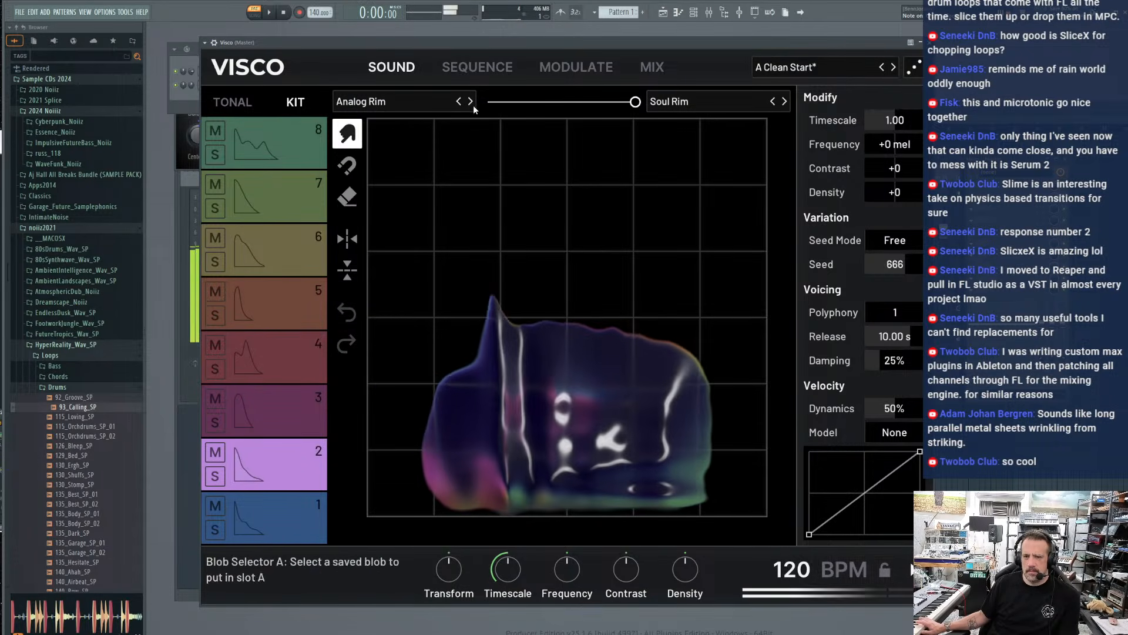
left_click(410, 101)
mouse_move(376, 265)
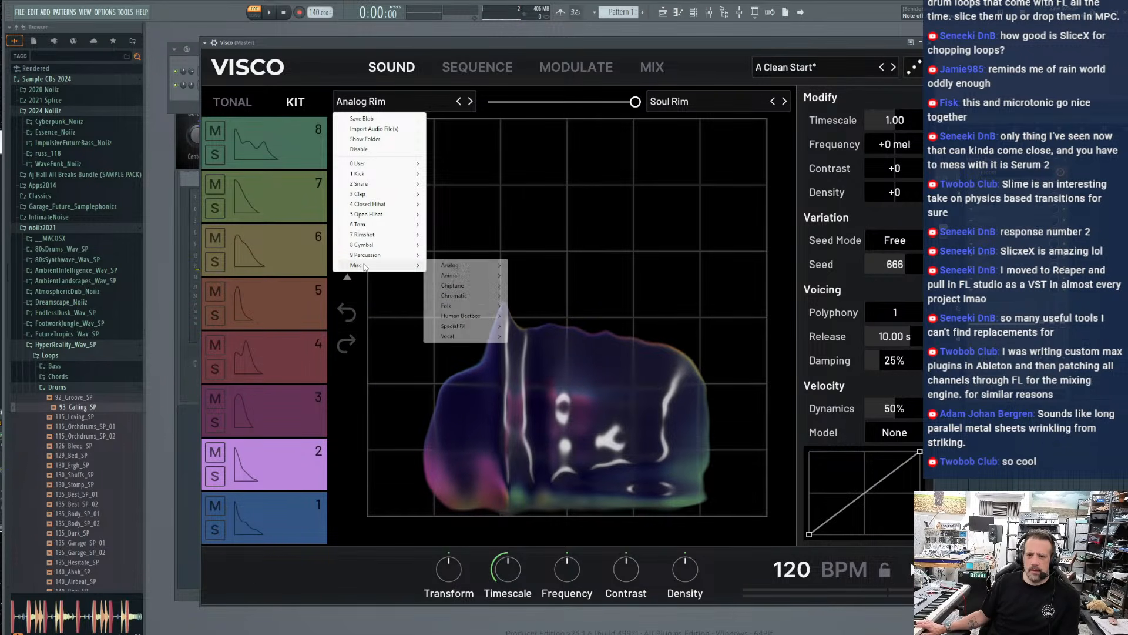
mouse_move(468, 310)
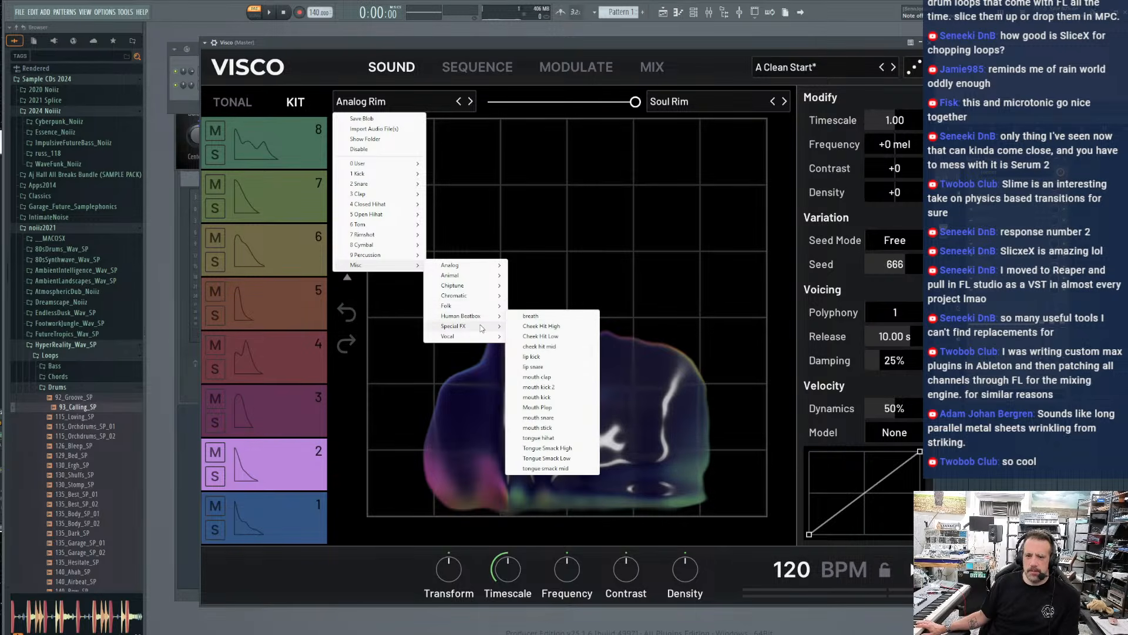
left_click(525, 347)
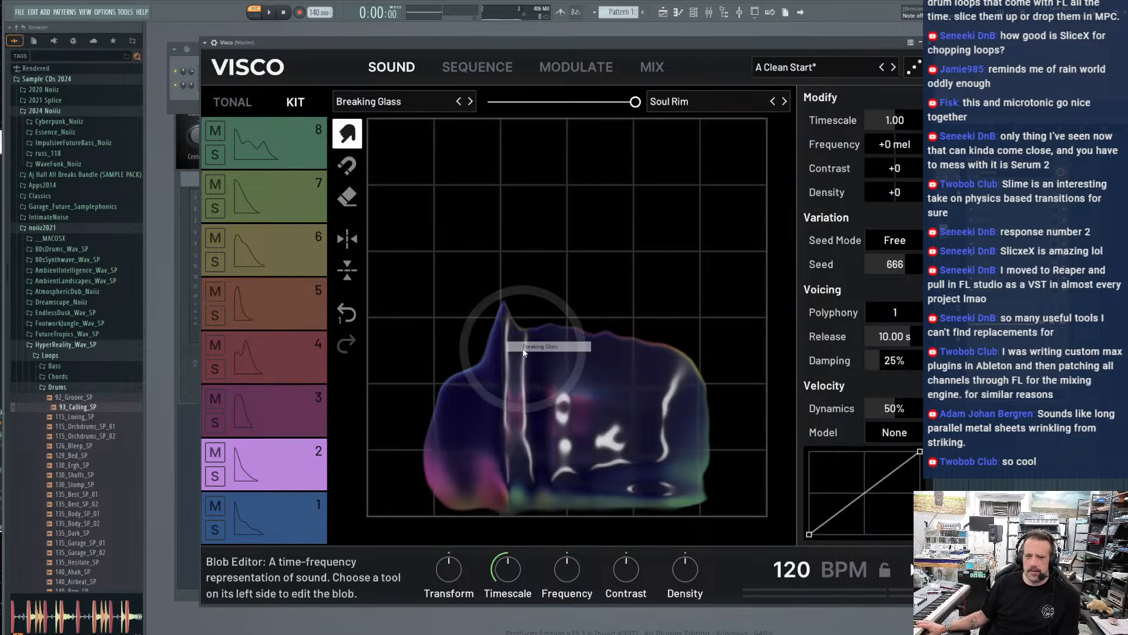
left_click_drag(635, 102, 258, 108)
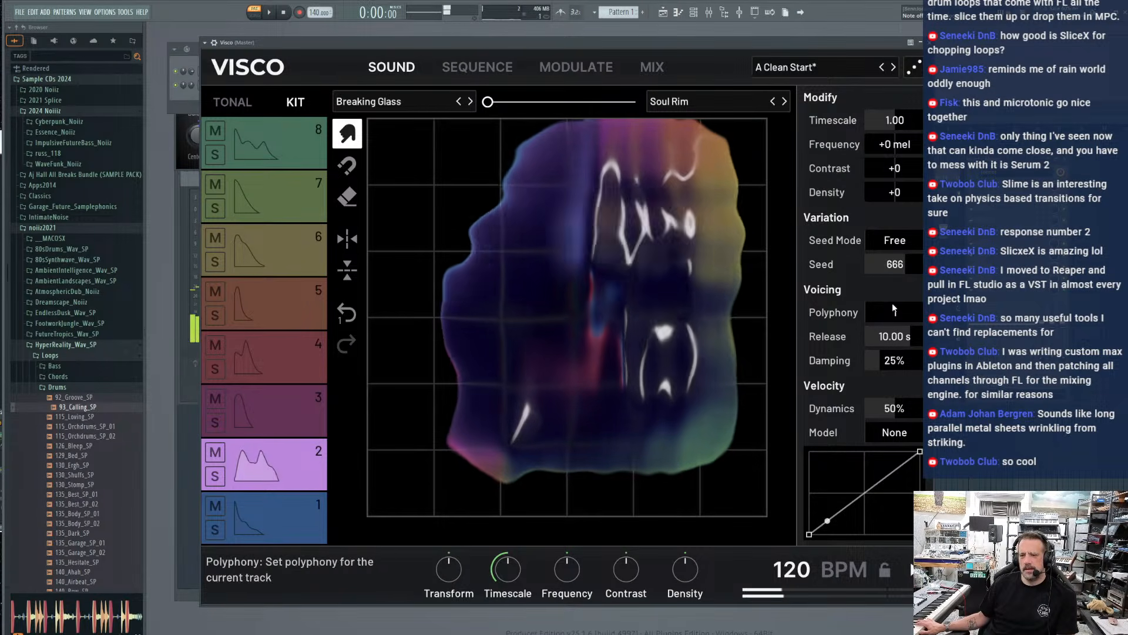
Set track 2's Timescale to 8.00, try a Frequency shift of +88 mel and reset it to +0 mel
left_click_drag(896, 120, 928, 120)
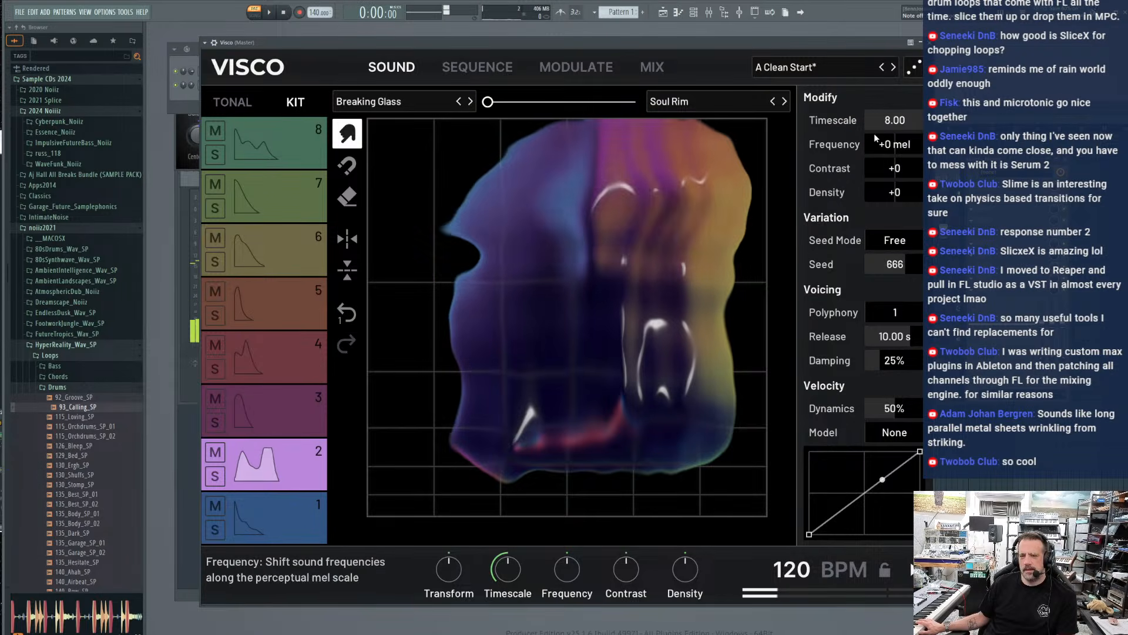
mouse_move(891, 145)
left_mouse_down()
mouse_move(869, 144)
mouse_move(901, 144)
left_mouse_up()
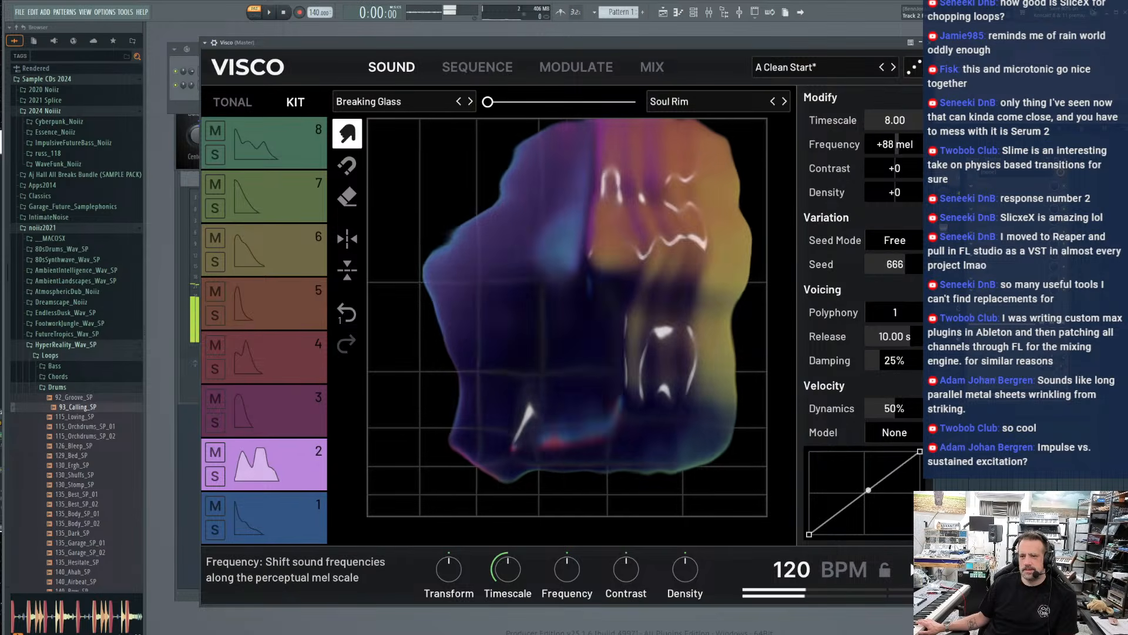
double_click(894, 145)
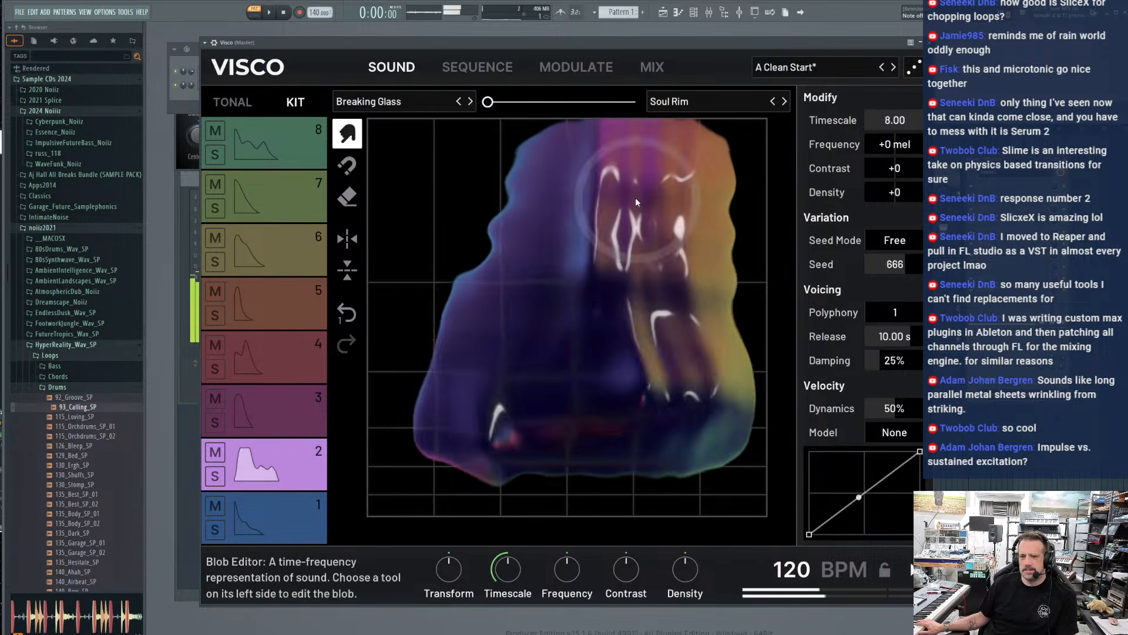
Smear track 2's Breaking Glass blob downward and toward its start until only a low, elongated shape remains
left_click_drag(502, 423, 411, 537)
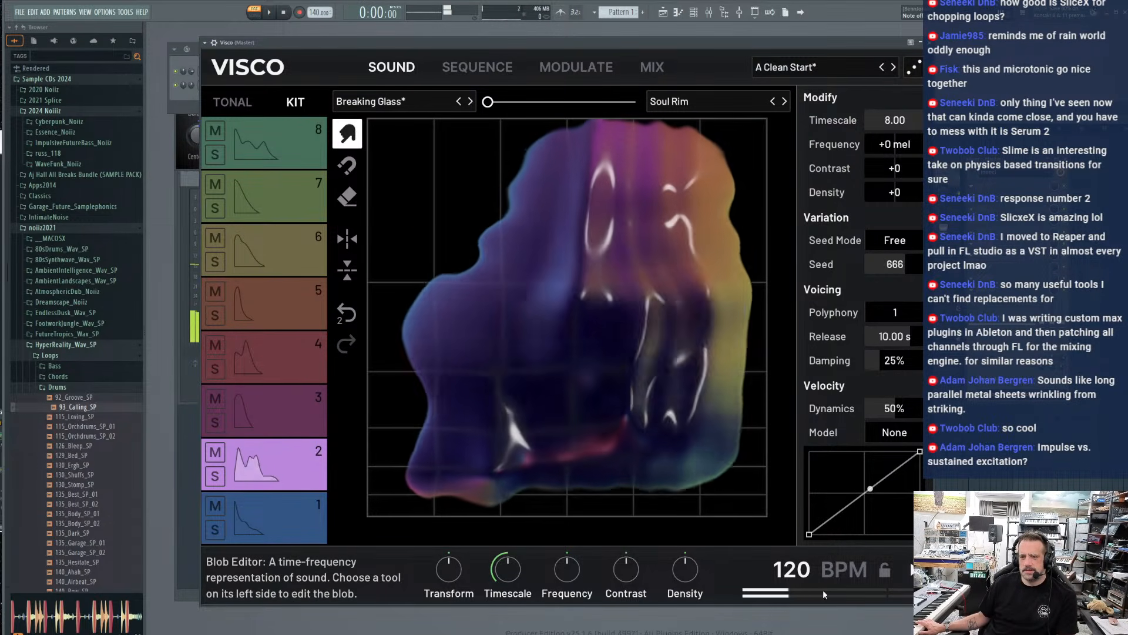
mouse_move(517, 294)
left_mouse_down()
mouse_move(367, 320)
mouse_move(127, 429)
left_mouse_up()
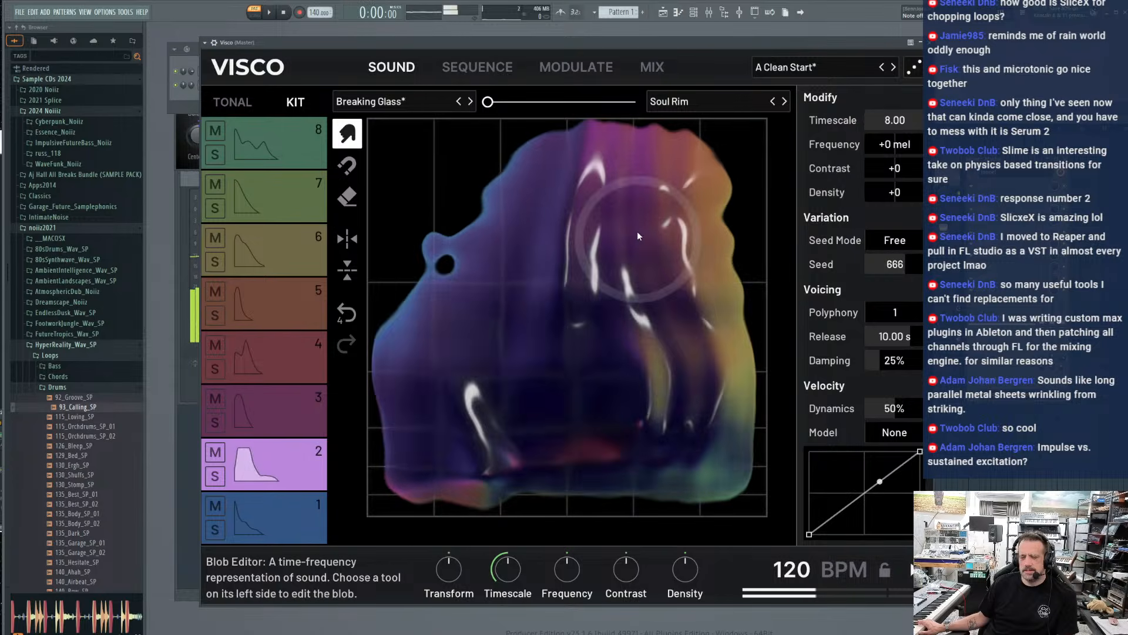
left_click_drag(638, 236, 473, 565)
mouse_move(668, 194)
left_mouse_down()
mouse_move(486, 420)
mouse_move(325, 502)
left_mouse_up()
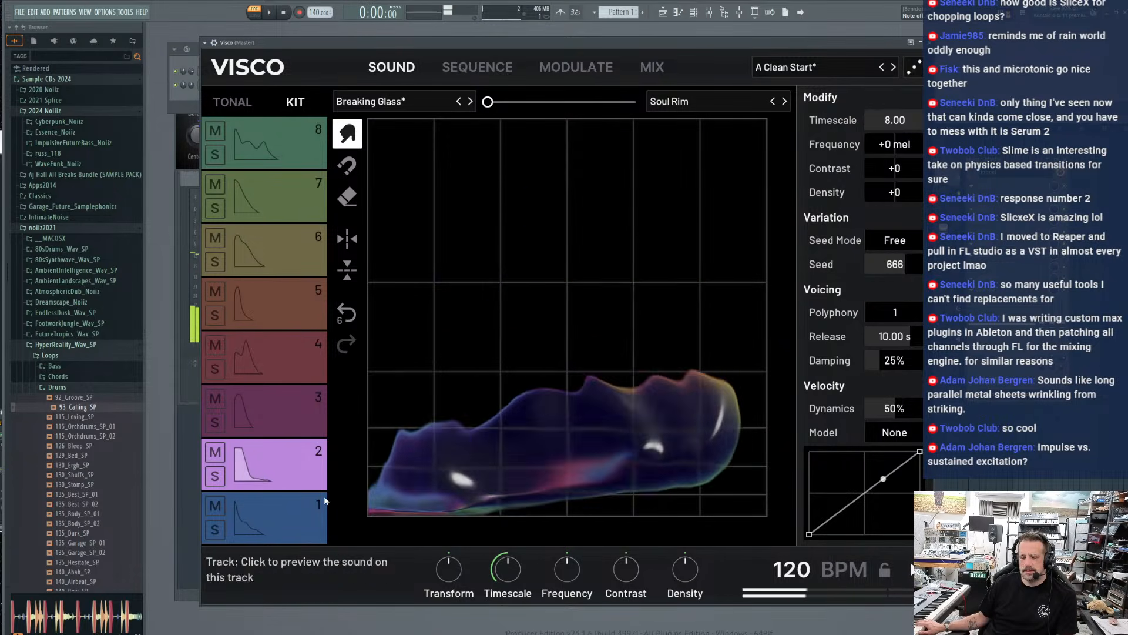
Move the Visco window aside and open the full effect plugin list for an empty slot on mixer Insert 5
left_click_drag(520, 41, 655, 40)
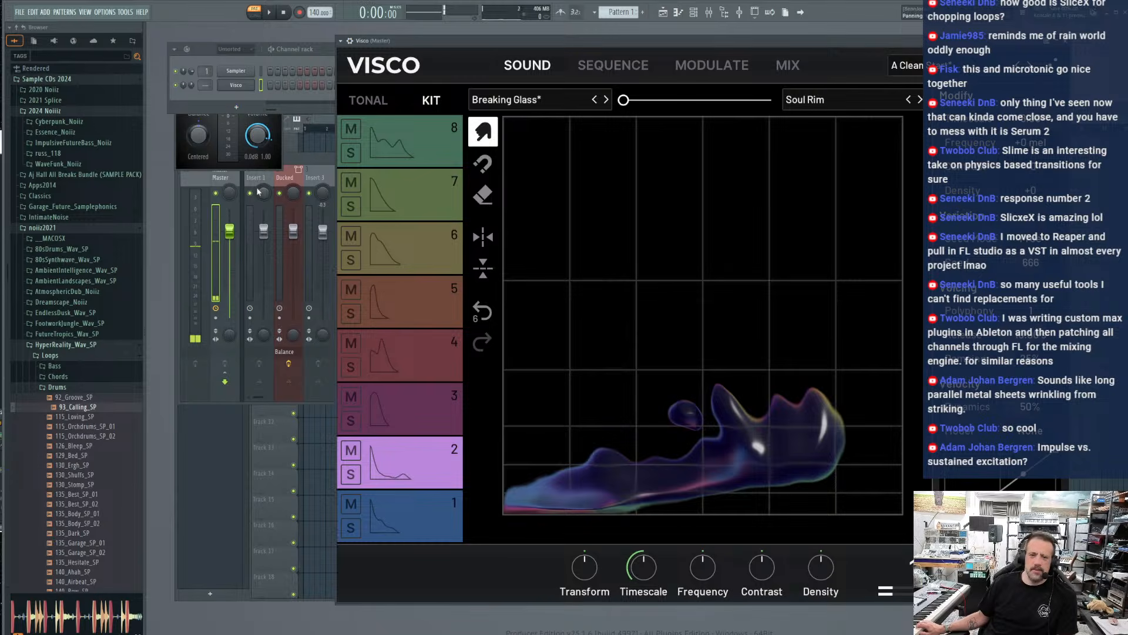
left_click(315, 176)
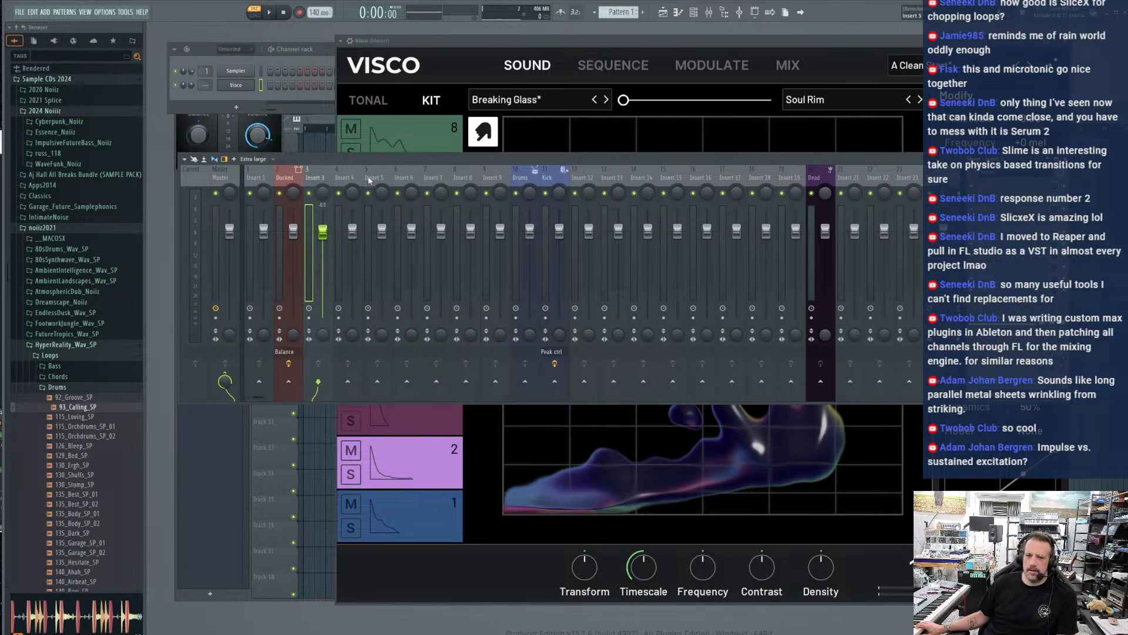
left_click(973, 217)
mouse_move(999, 230)
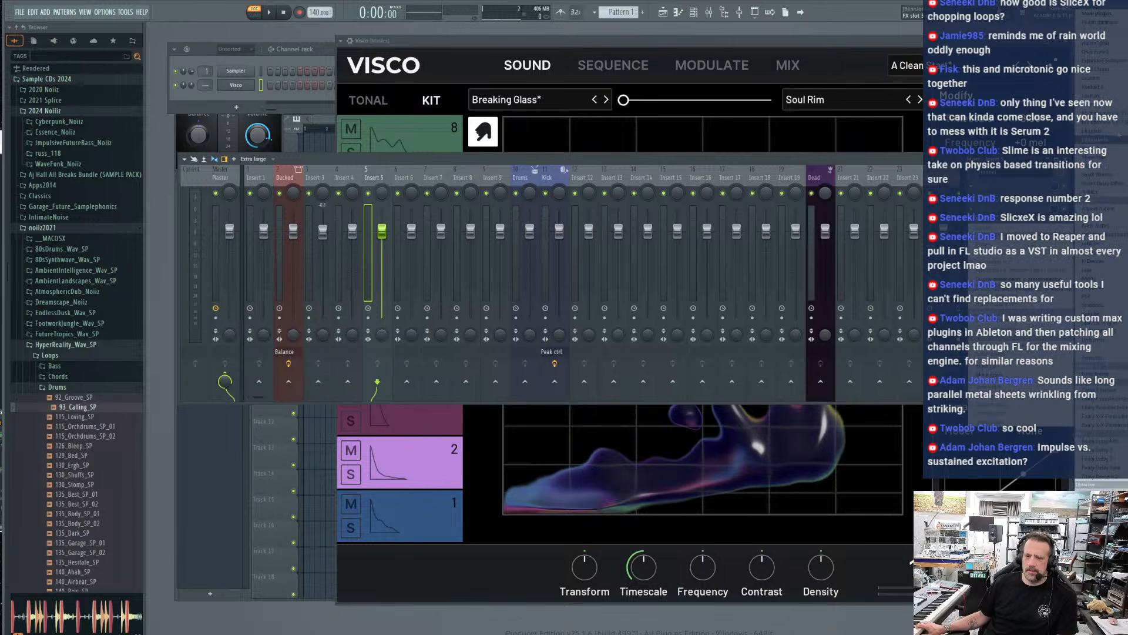
left_click(1099, 15)
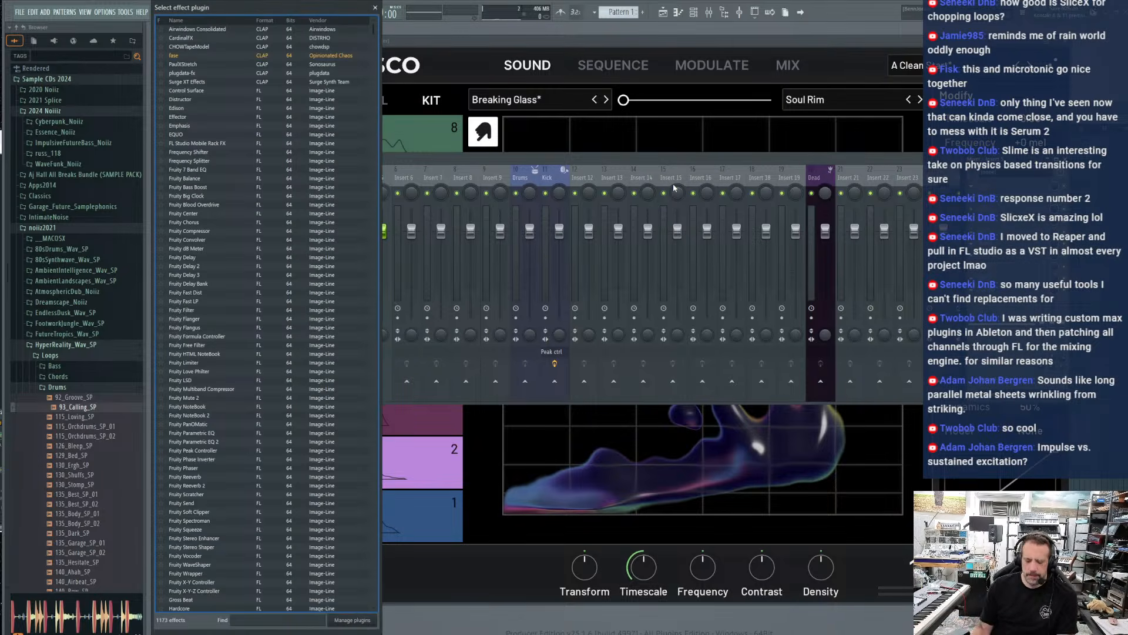
type("evem")
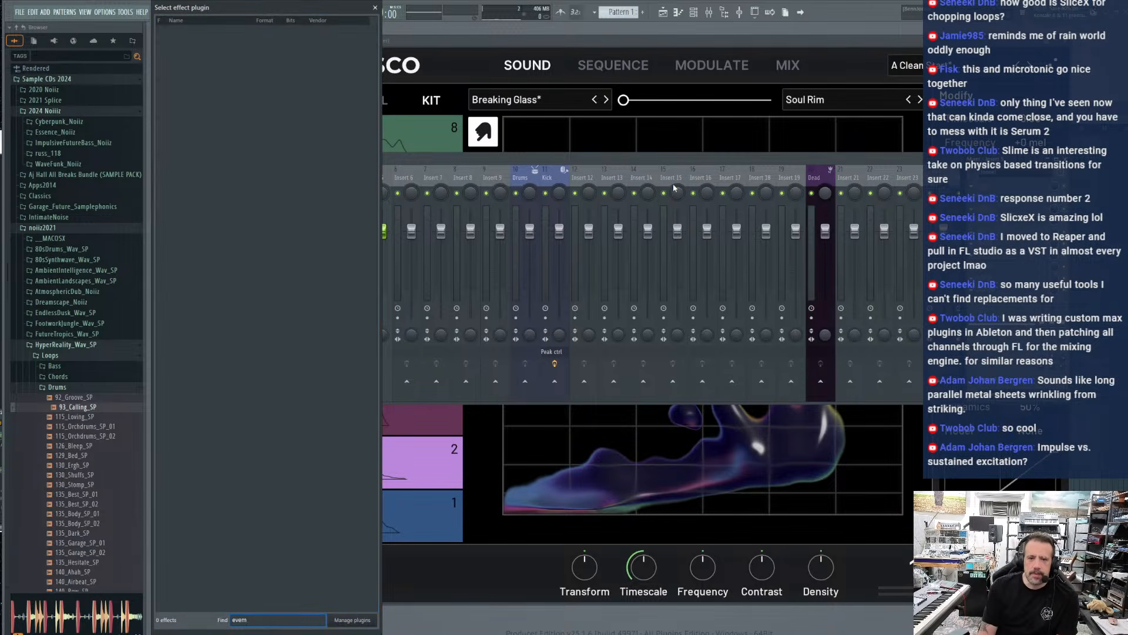
key("BackSpace")
type("n")
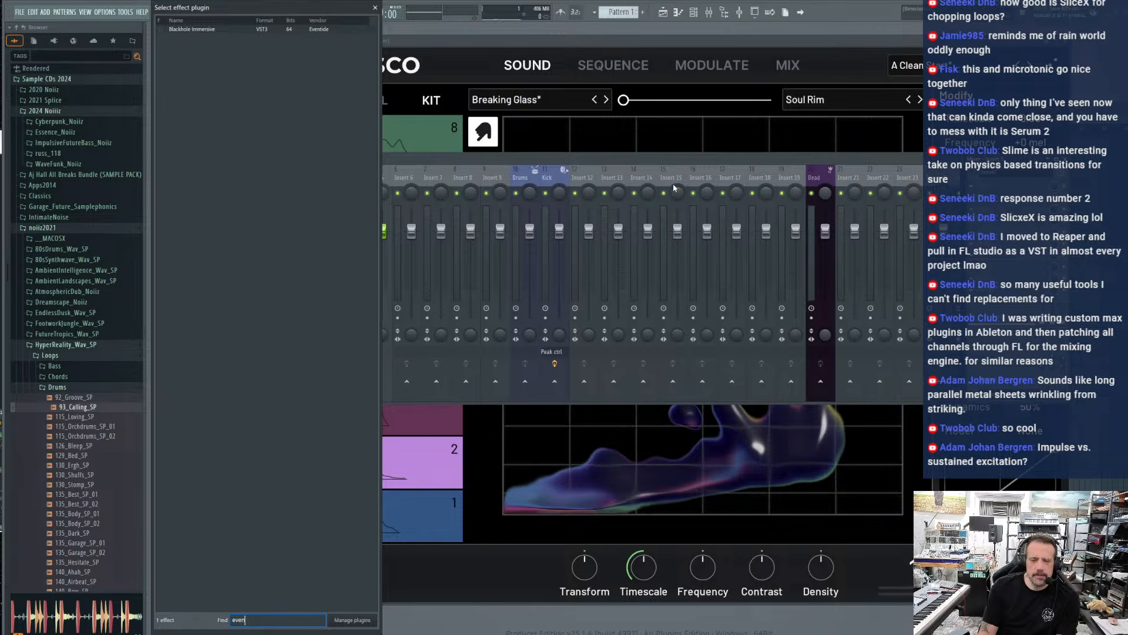
key("BackSpace")
key("BackSpace")
key("BackSpace")
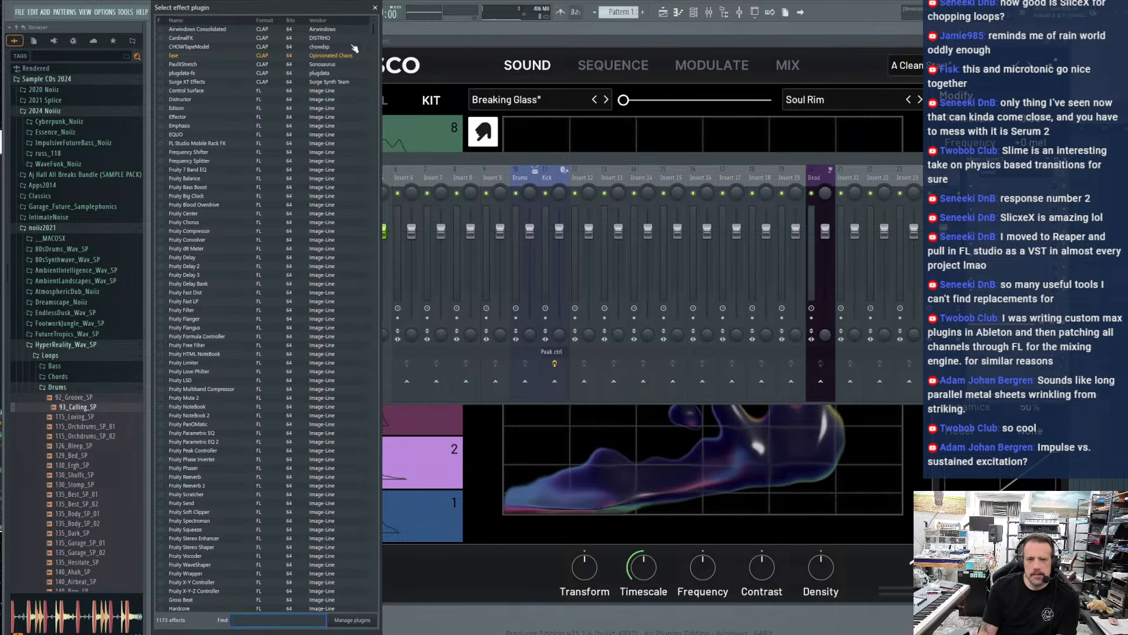
Search the effect plugins for "tem" and load Temperance Lite on mixer Insert 5
mouse_move(374, 34)
left_mouse_down()
mouse_move(368, 233)
mouse_move(337, 369)
mouse_move(352, 305)
mouse_move(329, 628)
mouse_move(360, 447)
mouse_move(371, 21)
left_mouse_up()
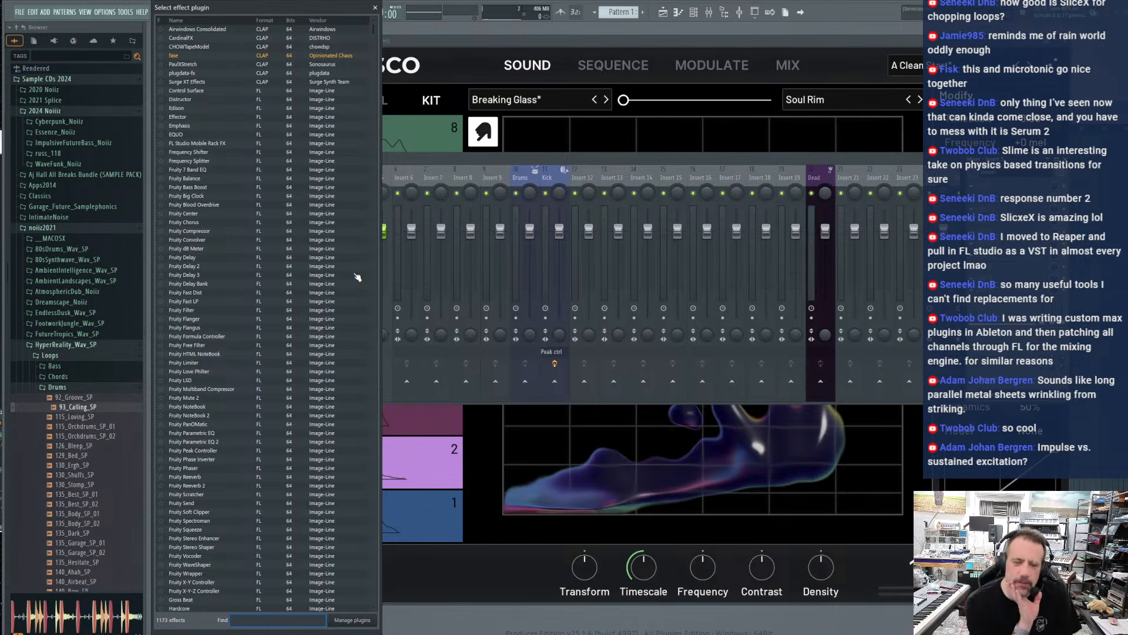
scroll(321, 316, "down", 10)
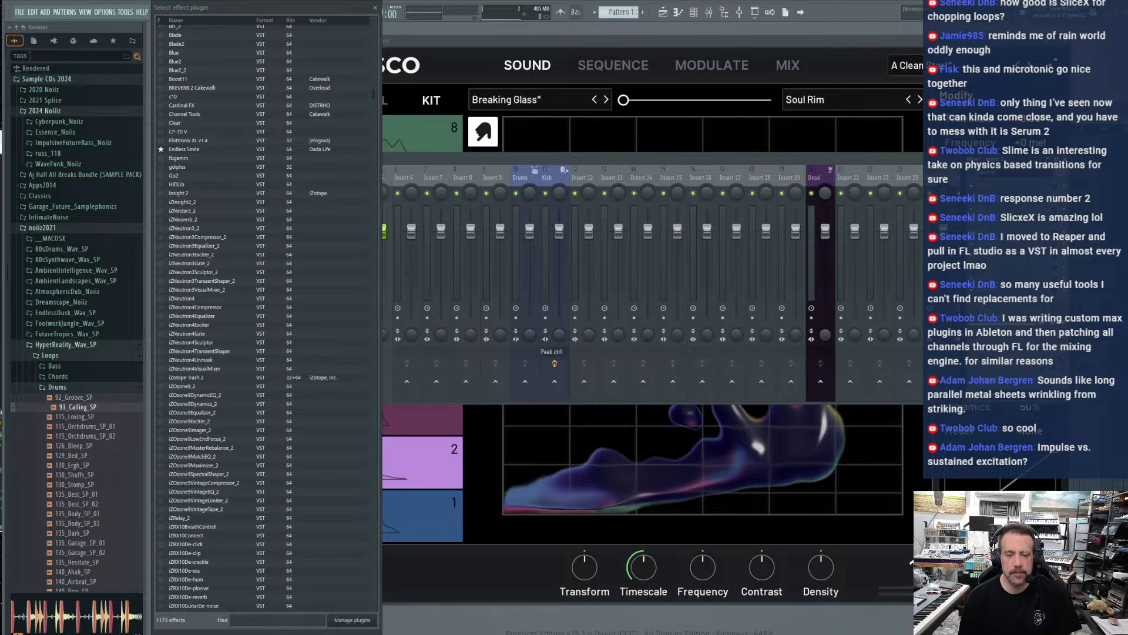
left_click(273, 620)
type("tem")
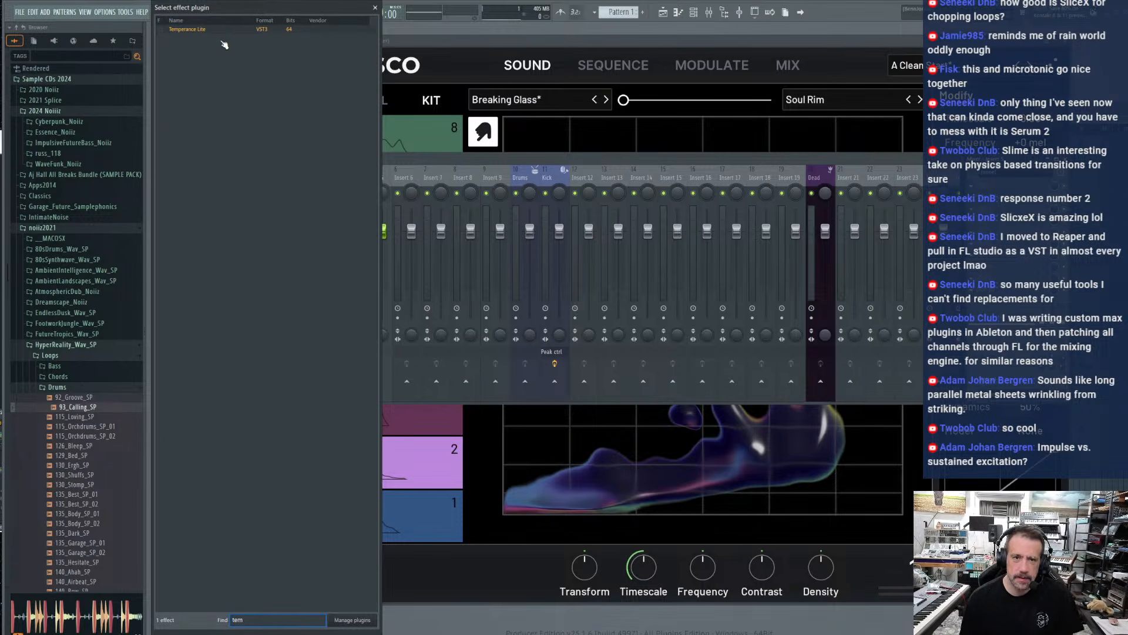
left_click(322, 31)
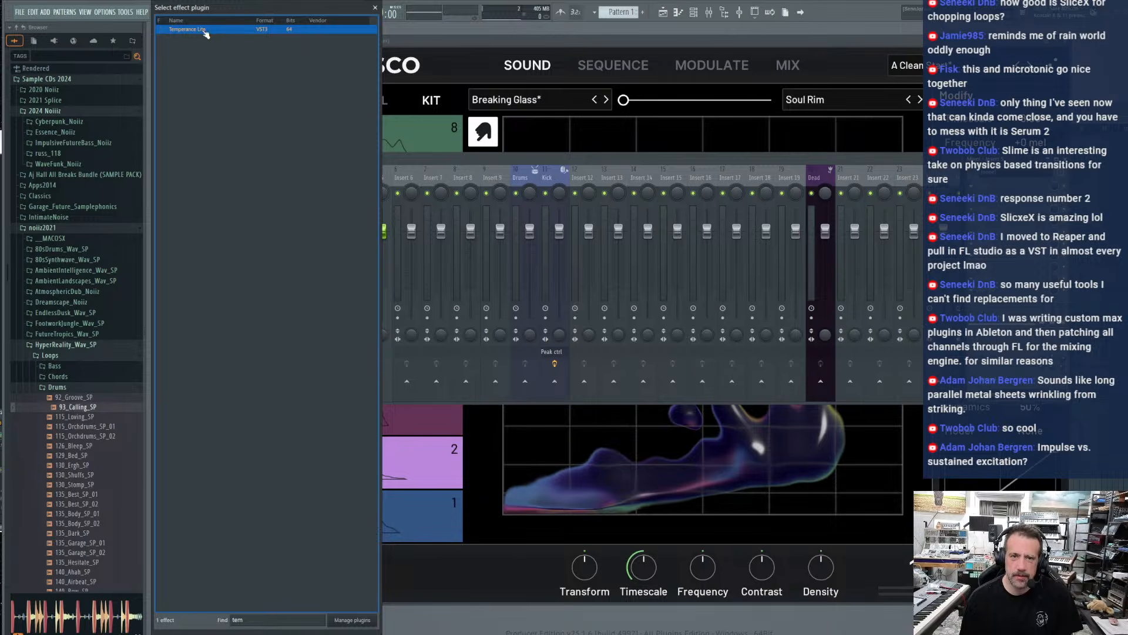
double_click(206, 30)
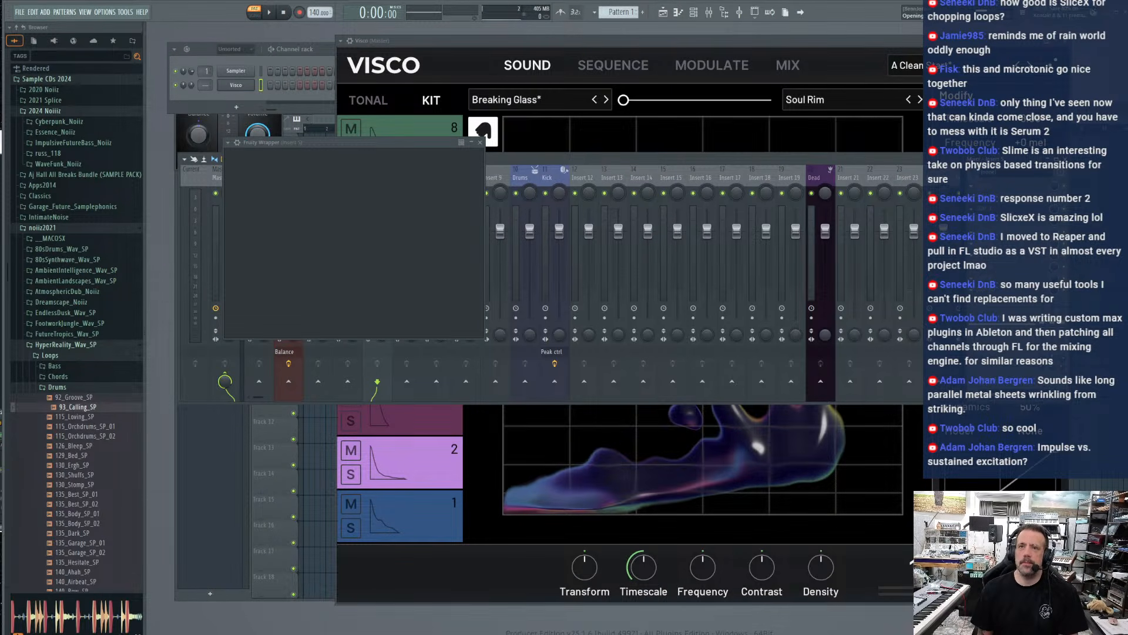
Start the Temperance Lite activation and log in to the license account with the remembered credentials
left_click_drag(407, 227, 331, 100)
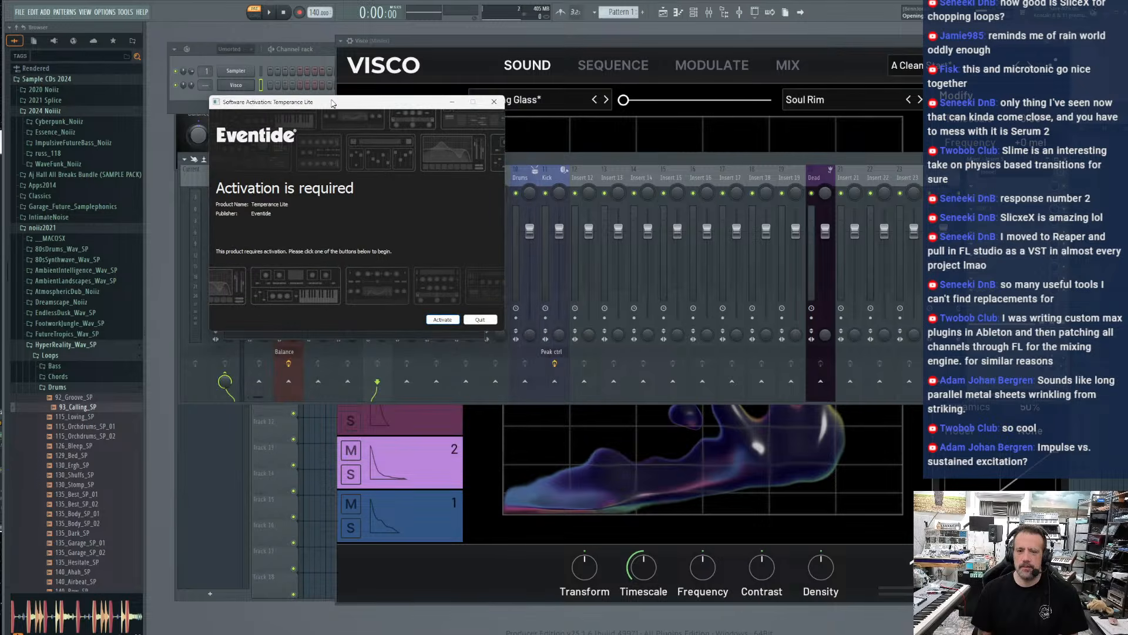
left_click(442, 319)
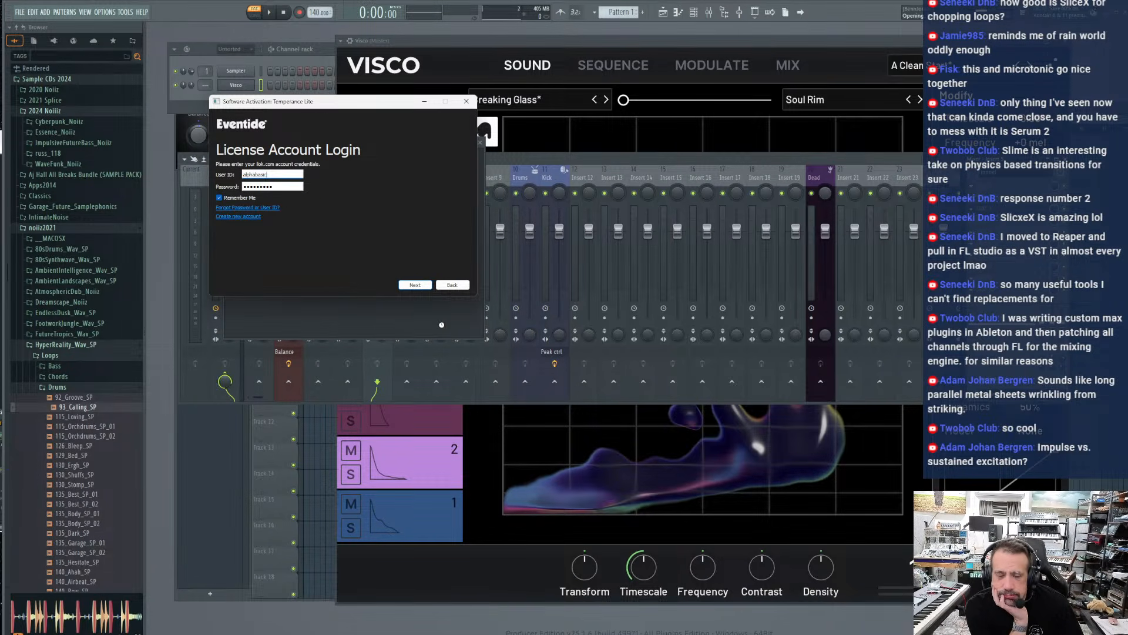
left_click(415, 284)
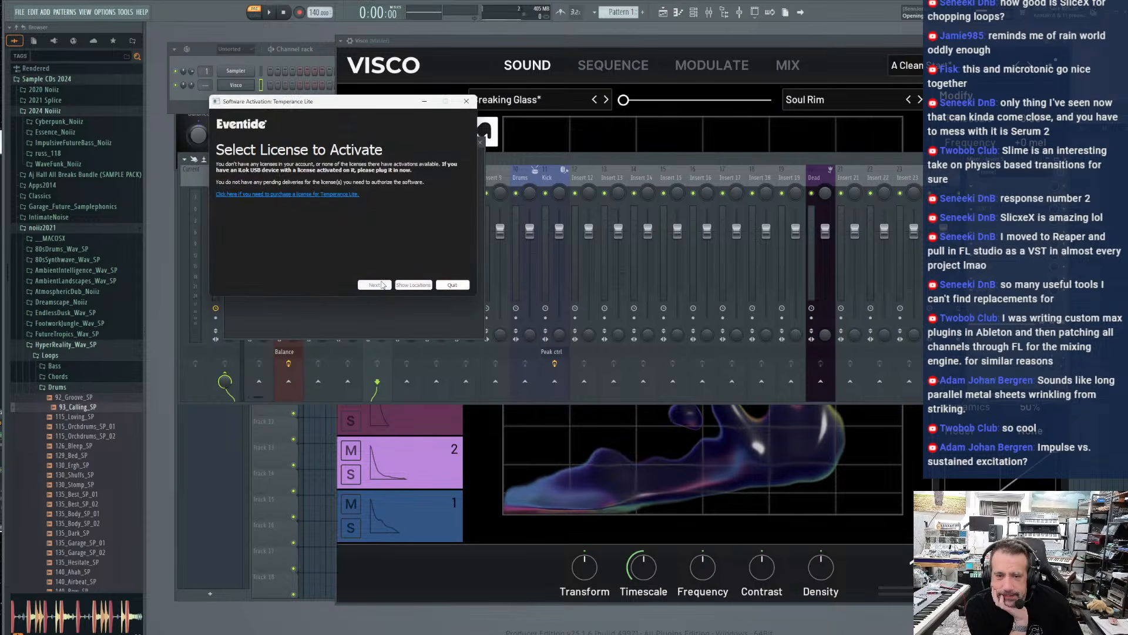
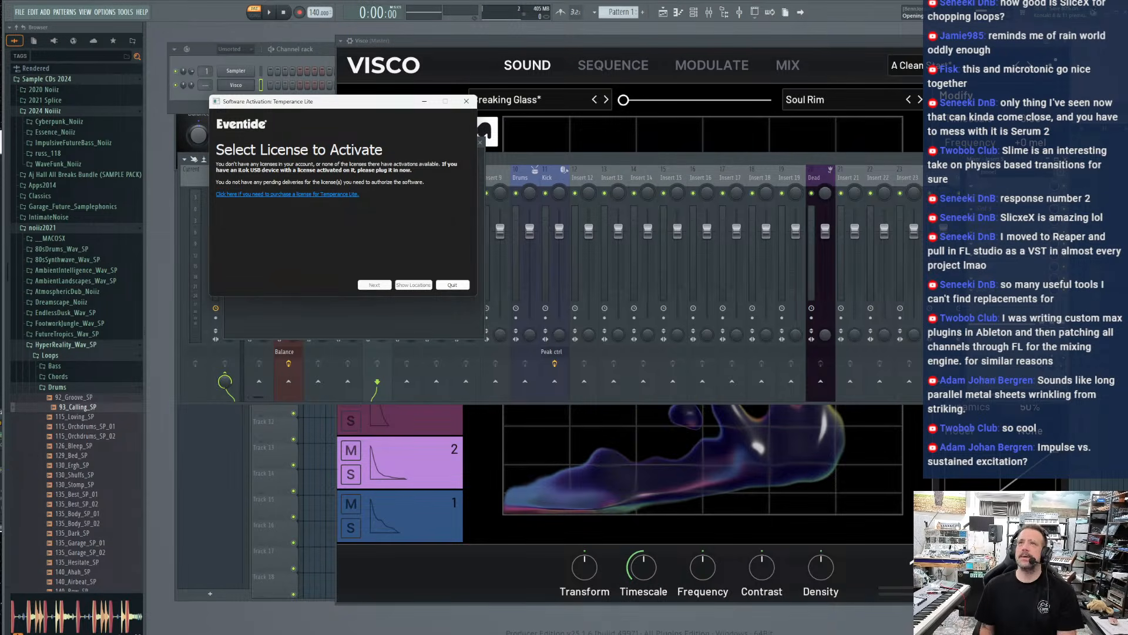
Switch to the Eventide account page in the browser and register the plug-in by pasting its license key
left_click(520, 78)
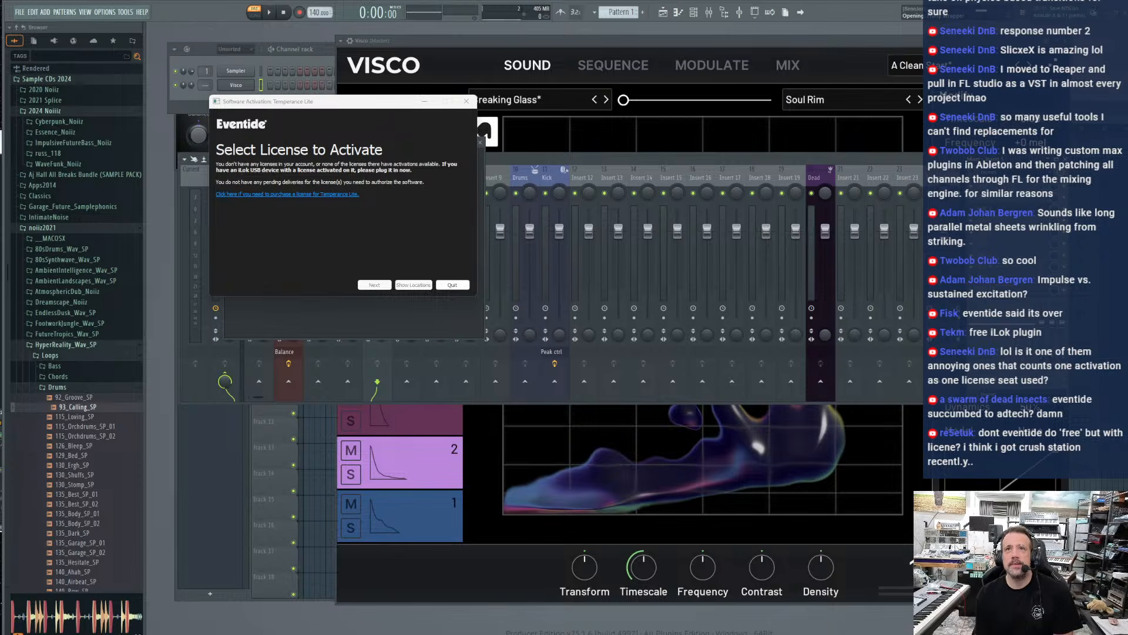
left_click_drag(206, 0, 0, 66)
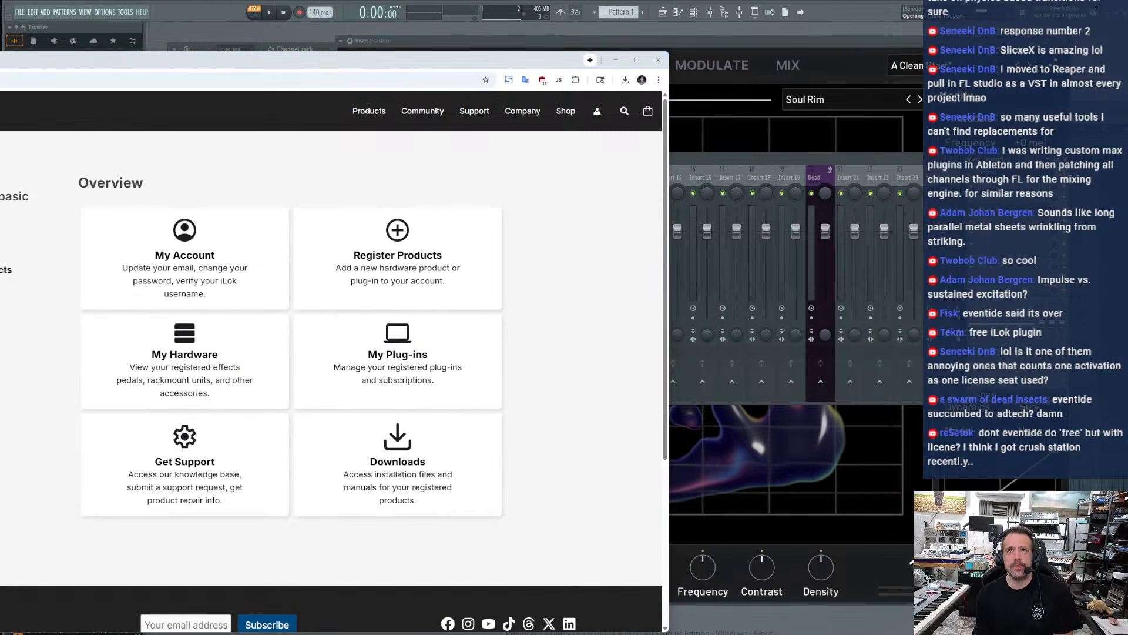
left_click(403, 235)
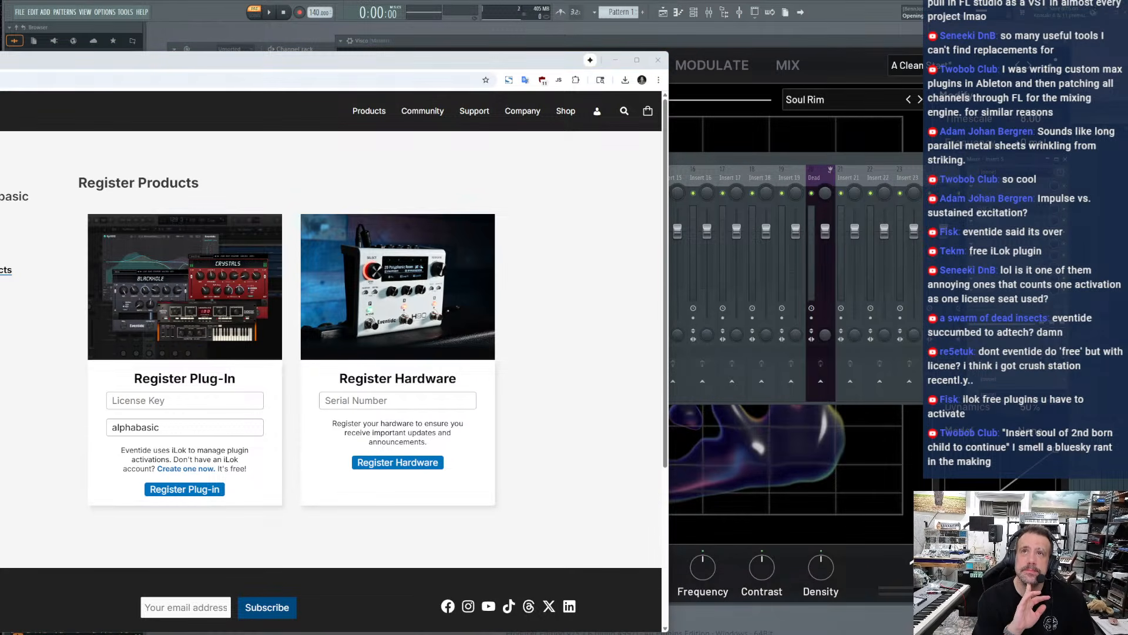
right_click(143, 406)
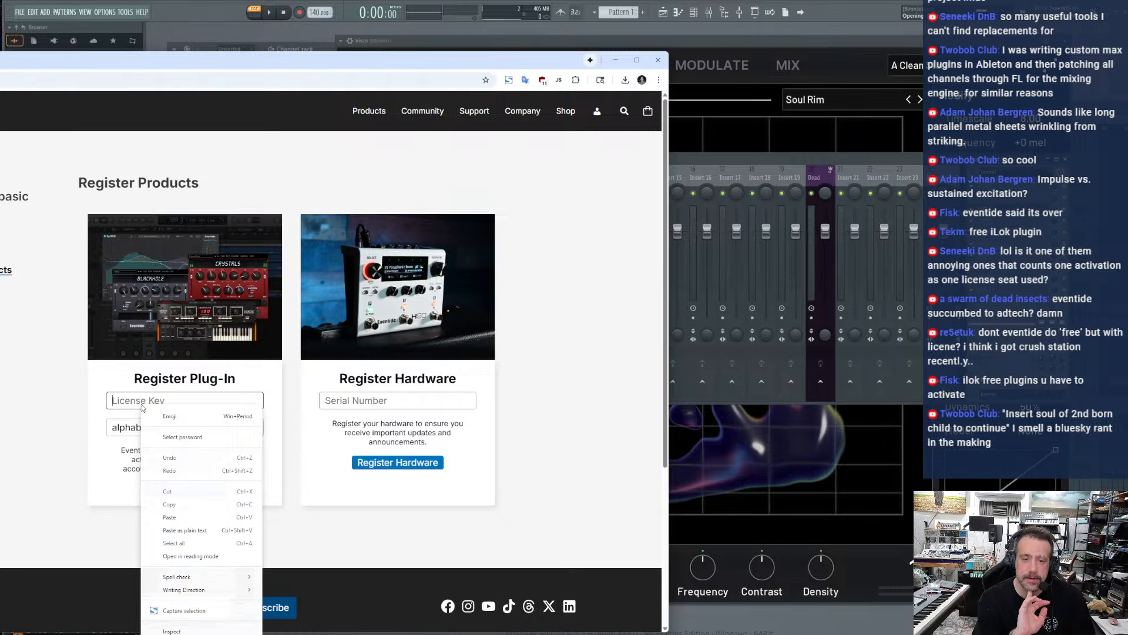
left_click(170, 517)
left_click(176, 490)
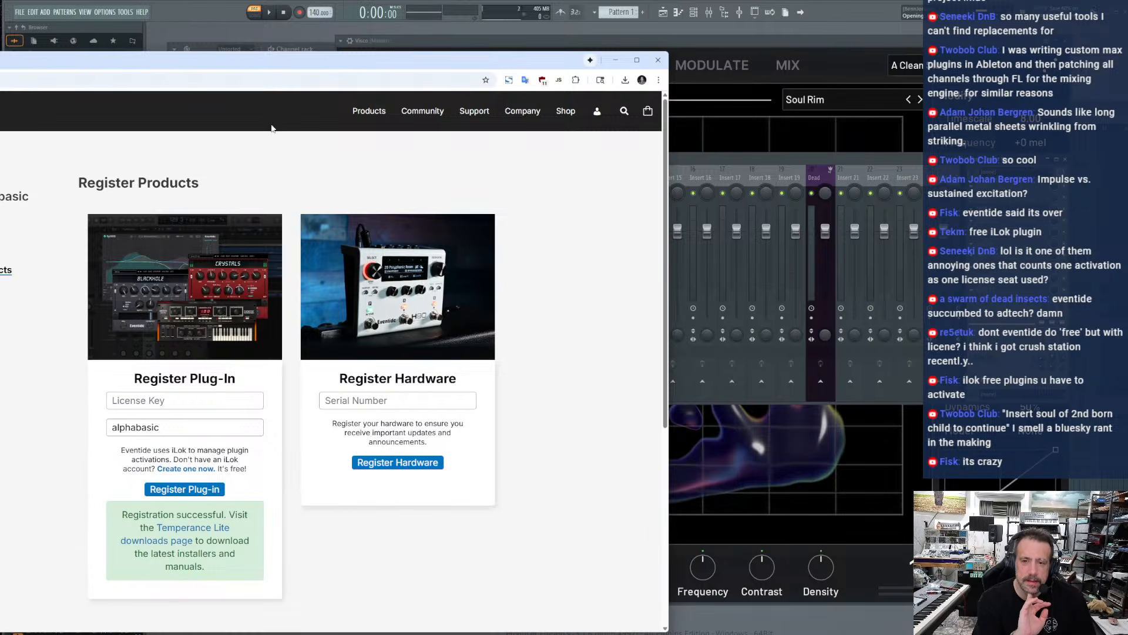
Activate the Temperance Lite license on this computer, close the browser, and finish the activation wizard
left_click_drag(270, 61, 0, 56)
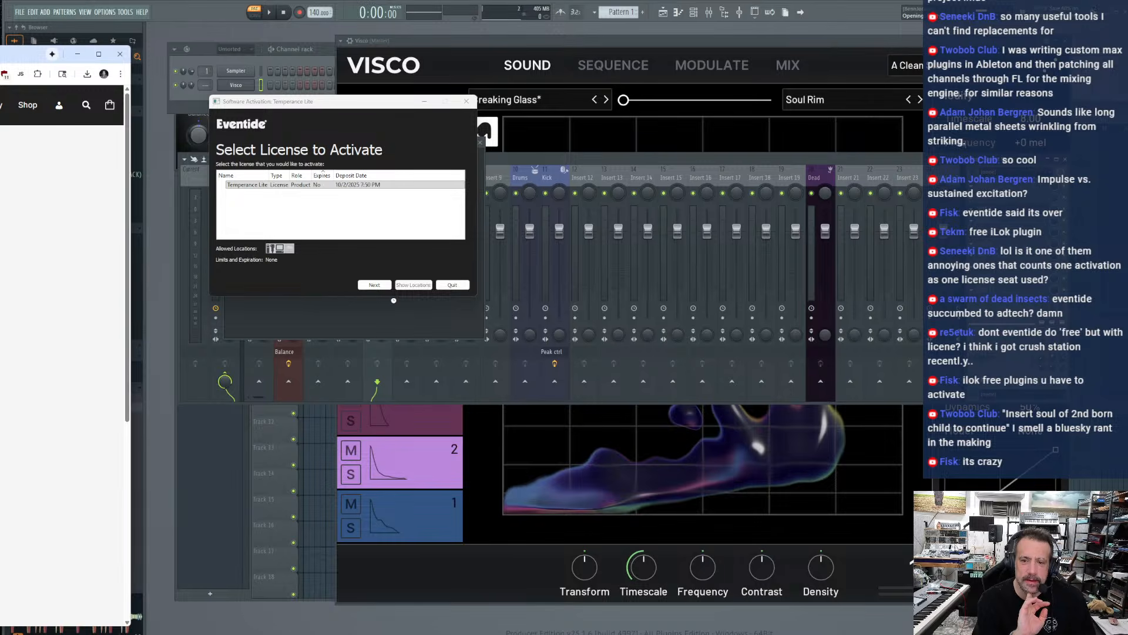
left_click(258, 186)
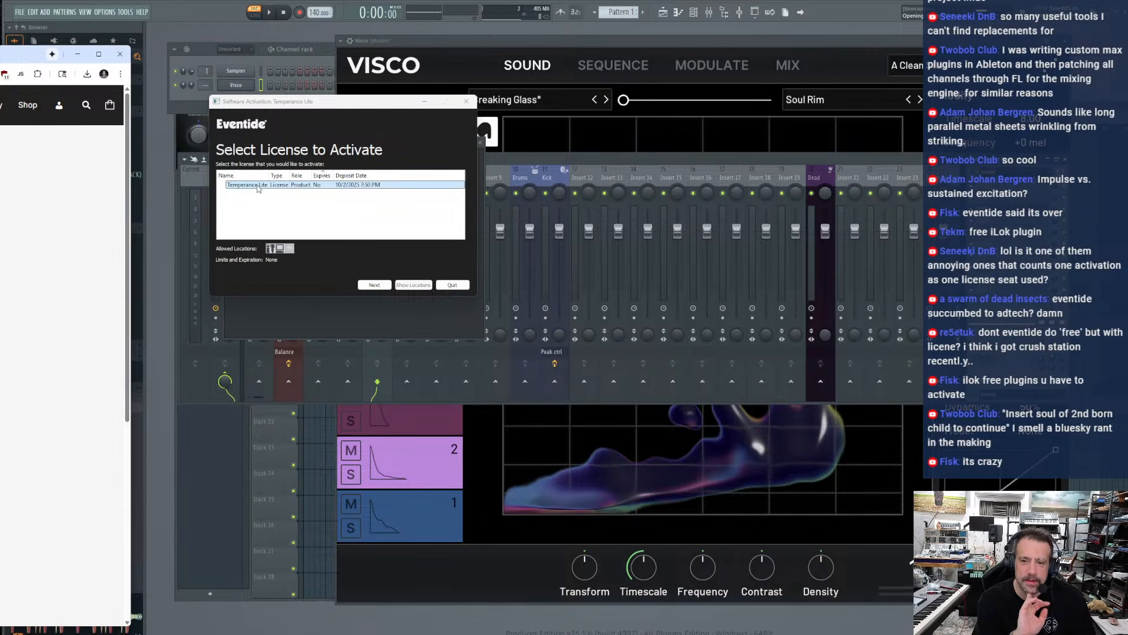
left_click(368, 286)
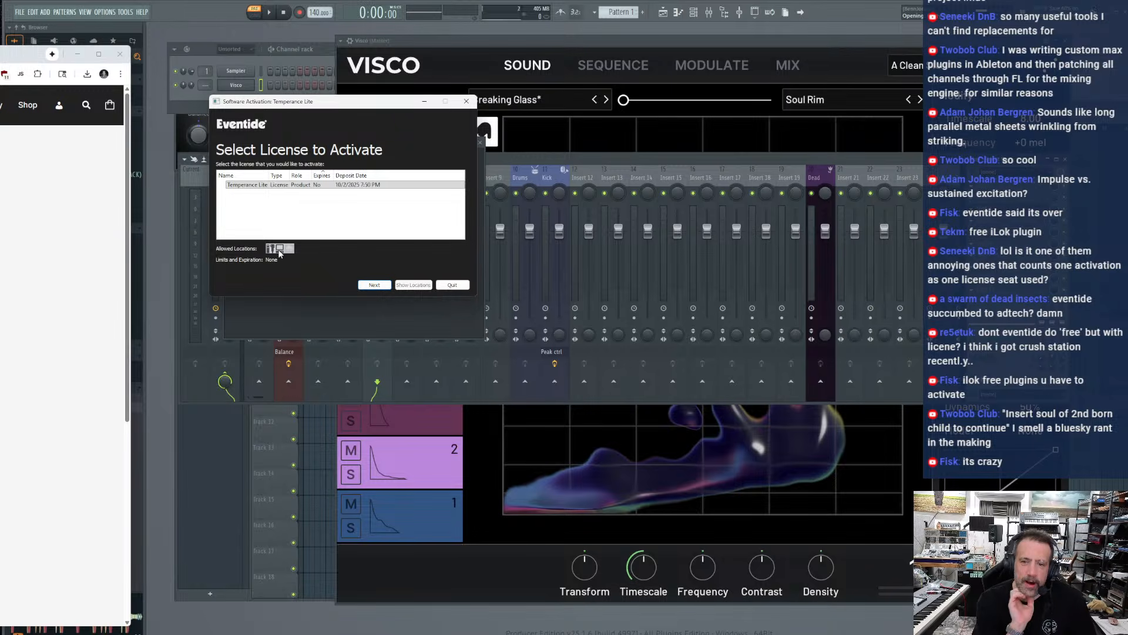
mouse_move(269, 254)
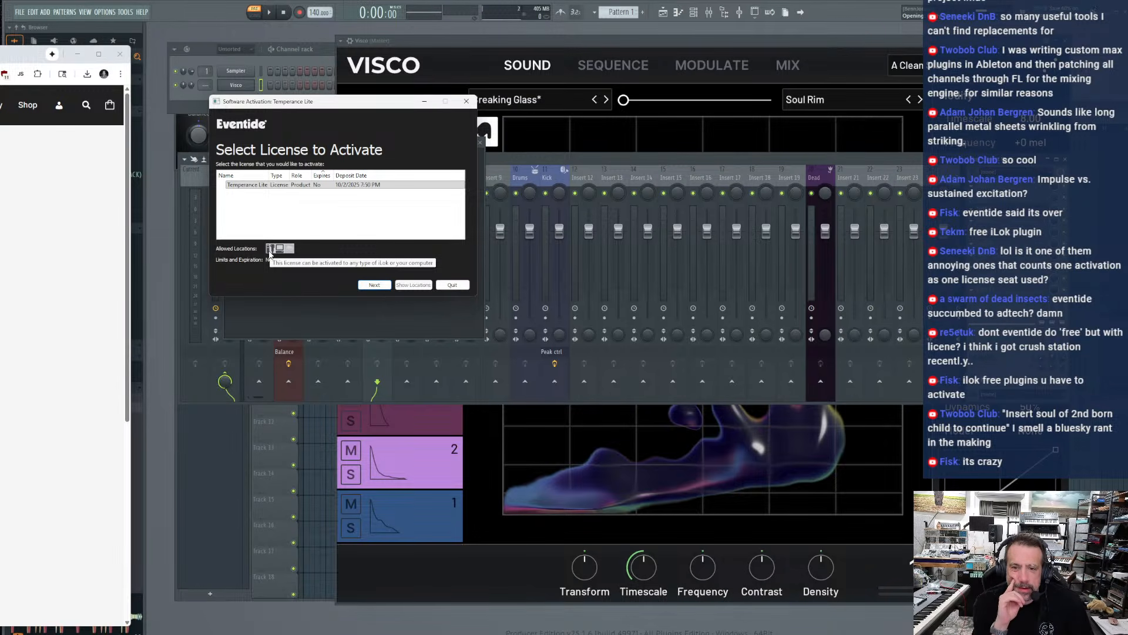
left_click(274, 254)
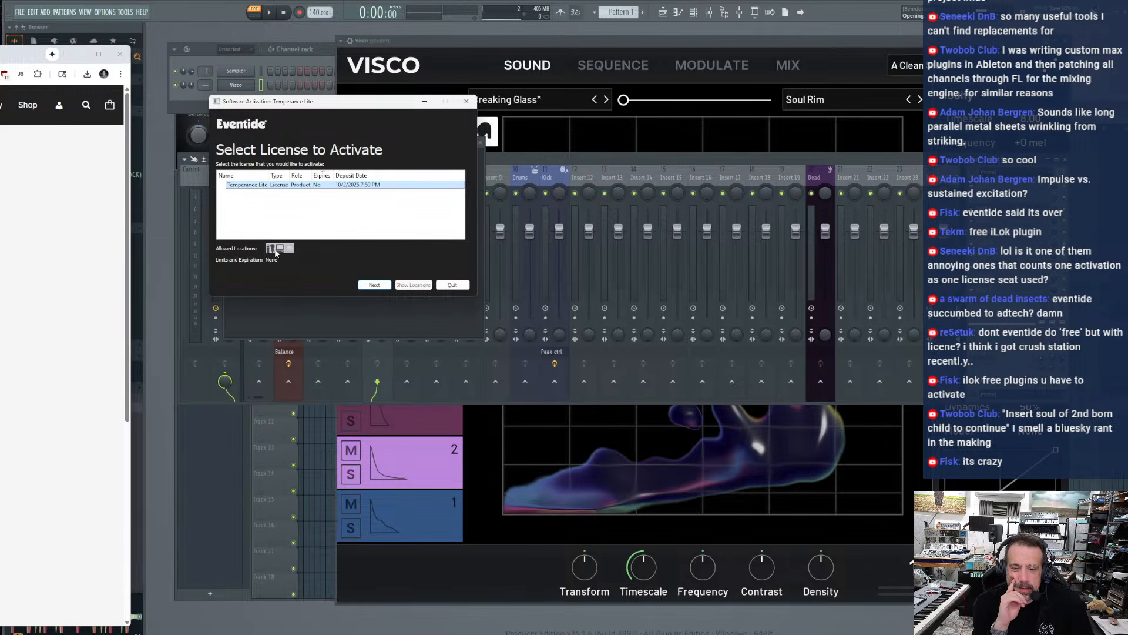
mouse_move(293, 254)
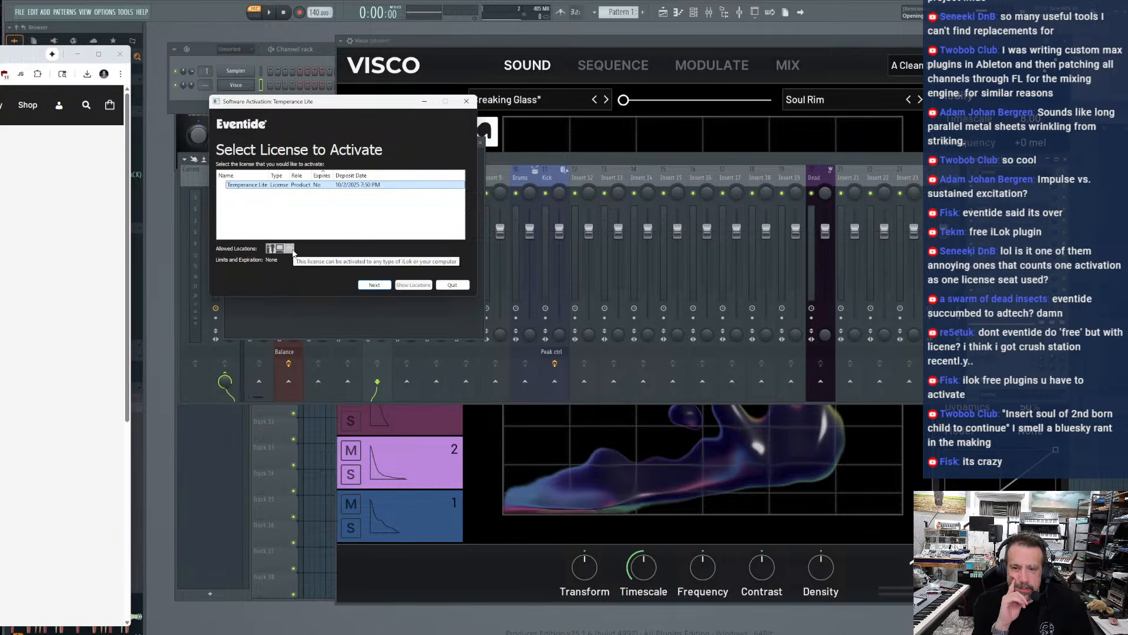
left_click(378, 286)
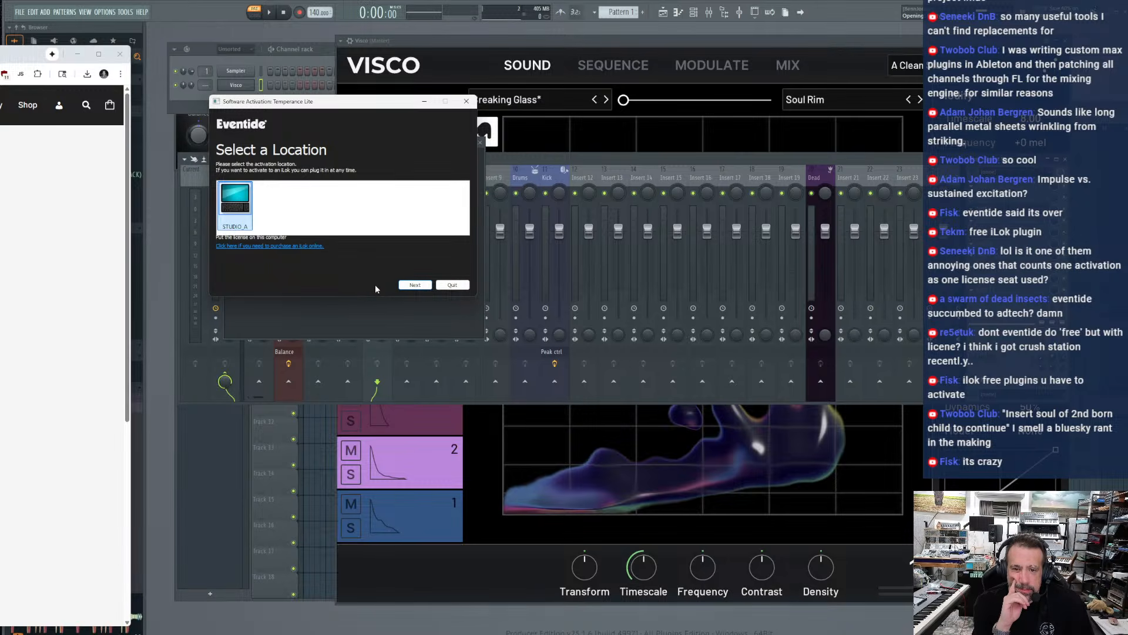
left_click(421, 285)
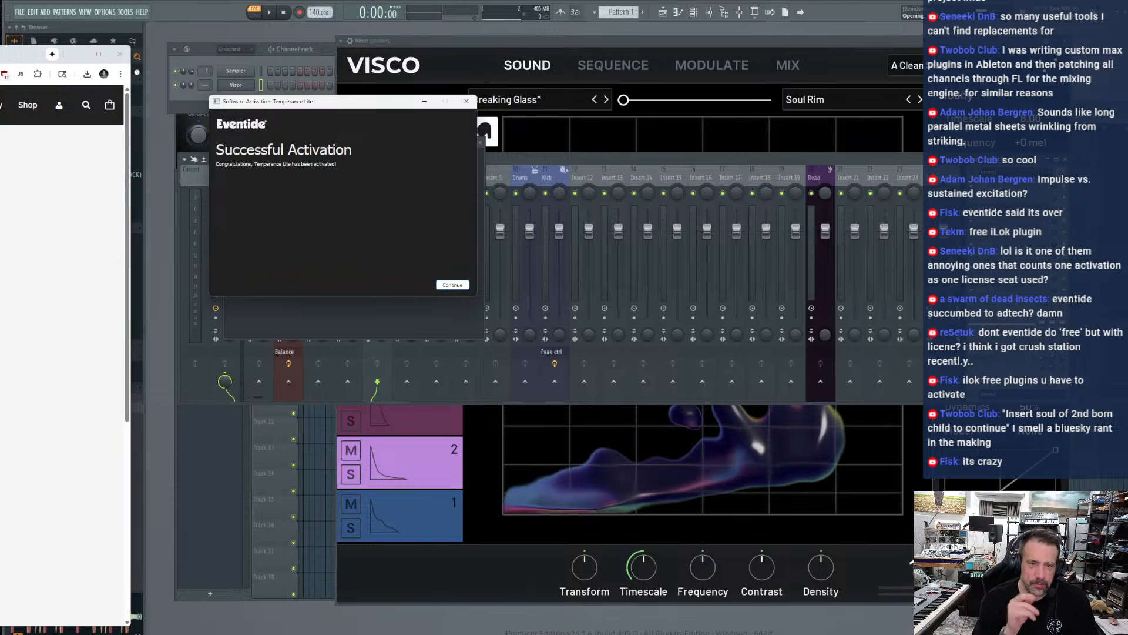
left_click(112, 54)
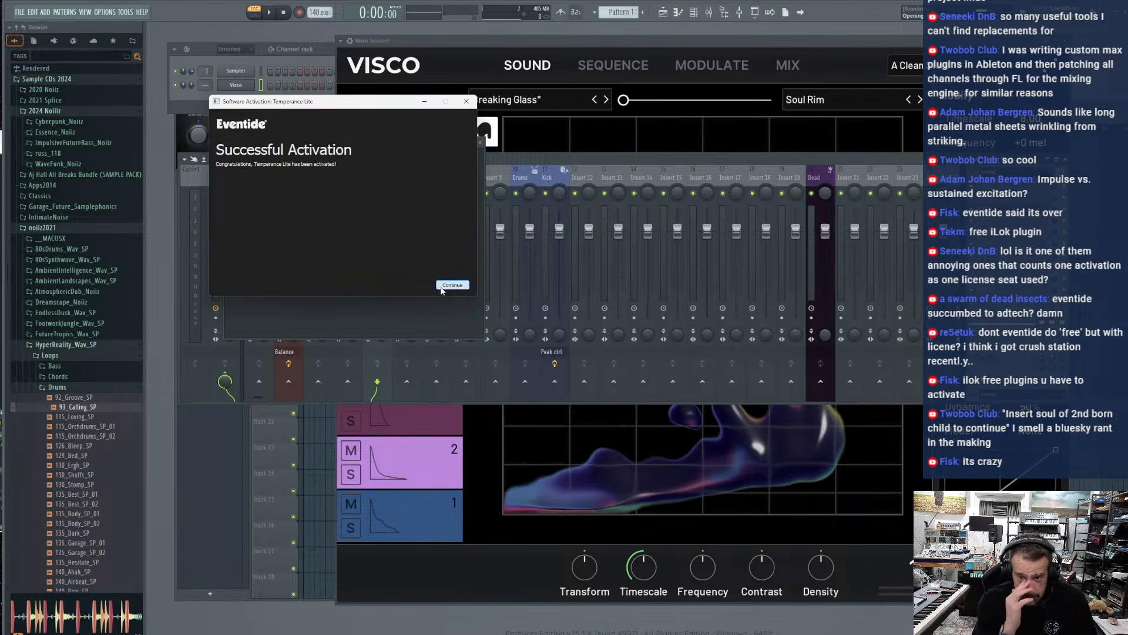
left_click(442, 285)
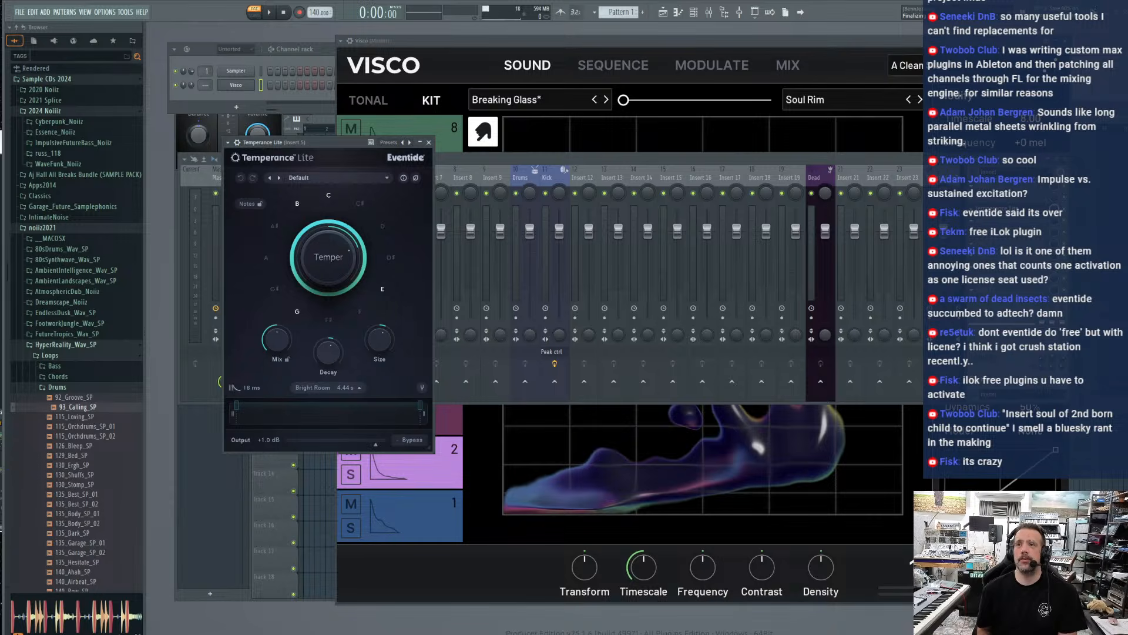
Reposition the Temperance Lite window, raise Size to reach a 7.28 s Bright Room reverb, and fine-tune Temper
left_click_drag(309, 146, 385, 121)
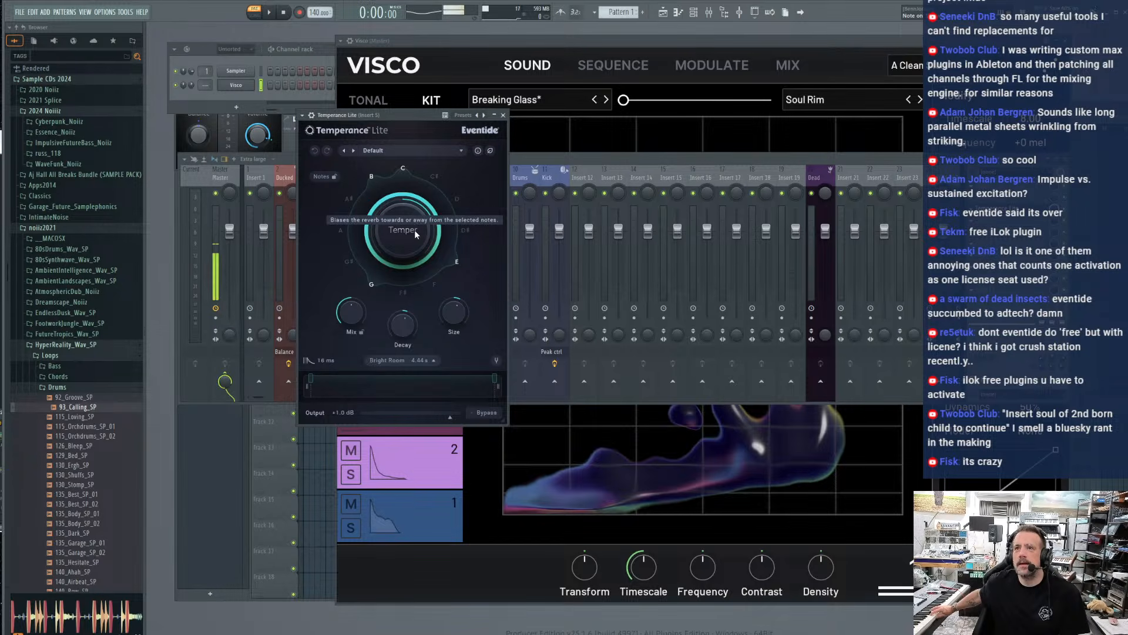
left_click_drag(206, 86, 206, 79)
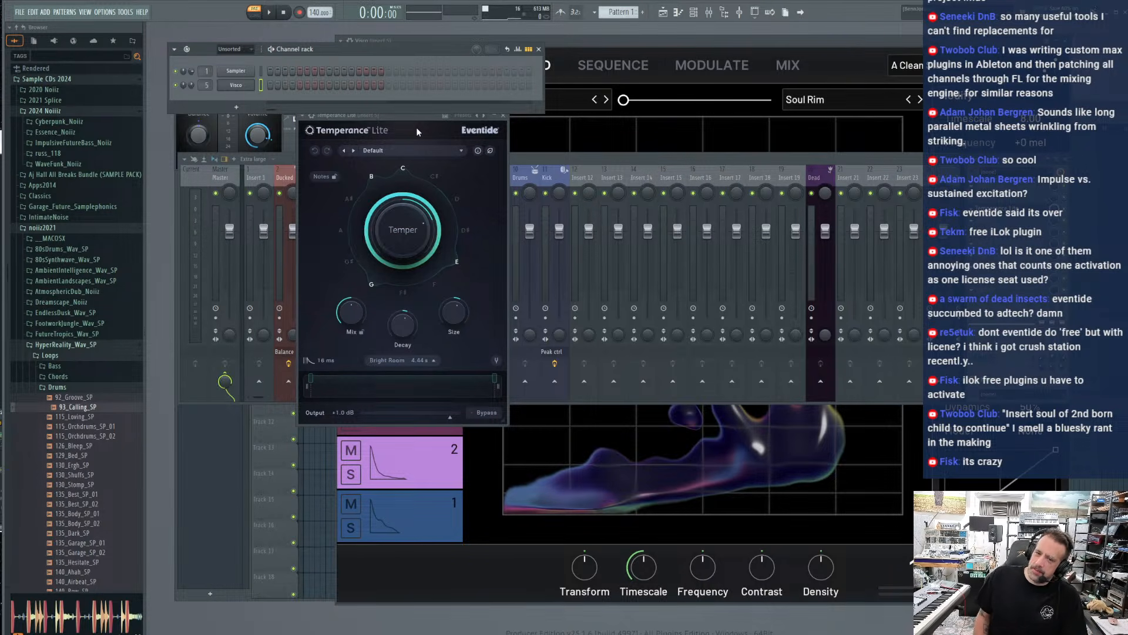
left_click_drag(391, 119, 361, 124)
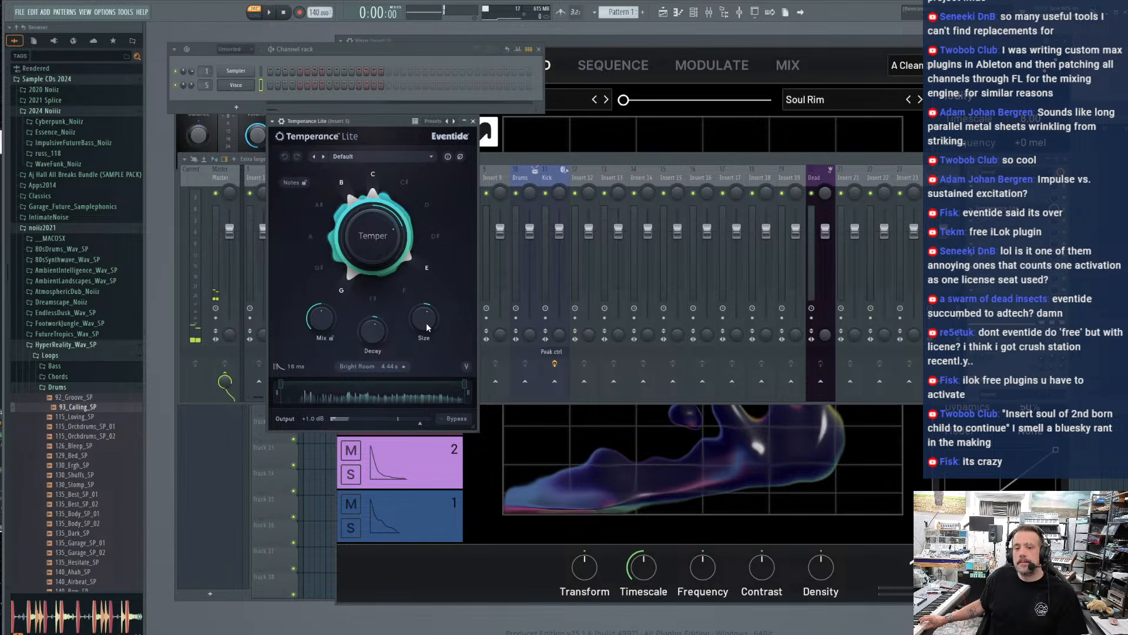
left_click_drag(425, 323, 425, 281)
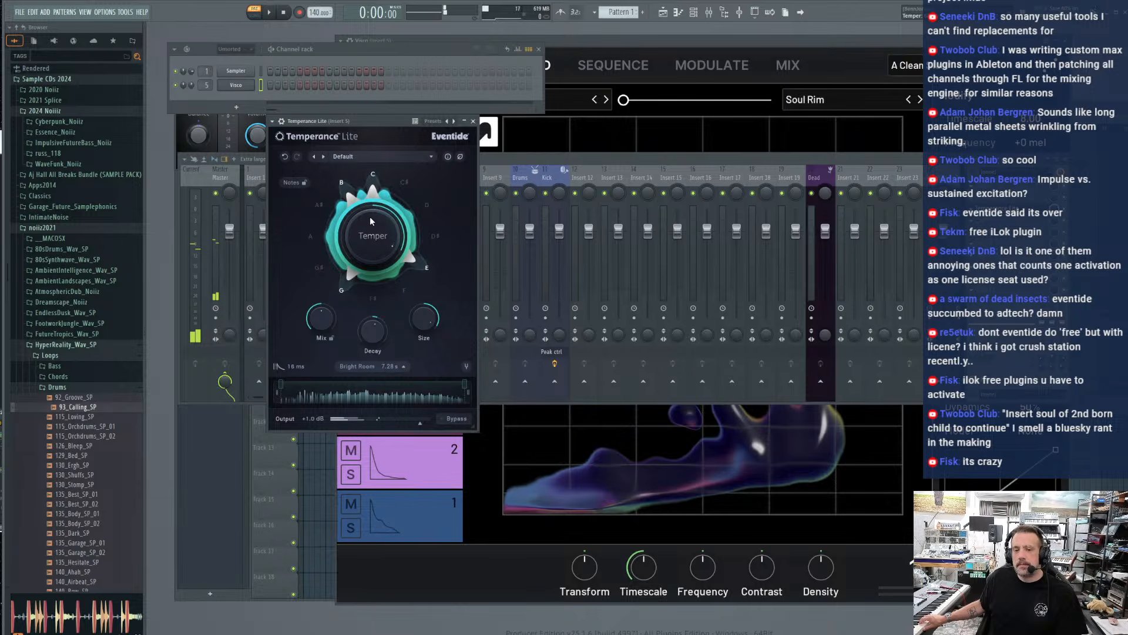
mouse_move(369, 218)
left_mouse_down()
mouse_move(376, 320)
mouse_move(372, 217)
left_mouse_up()
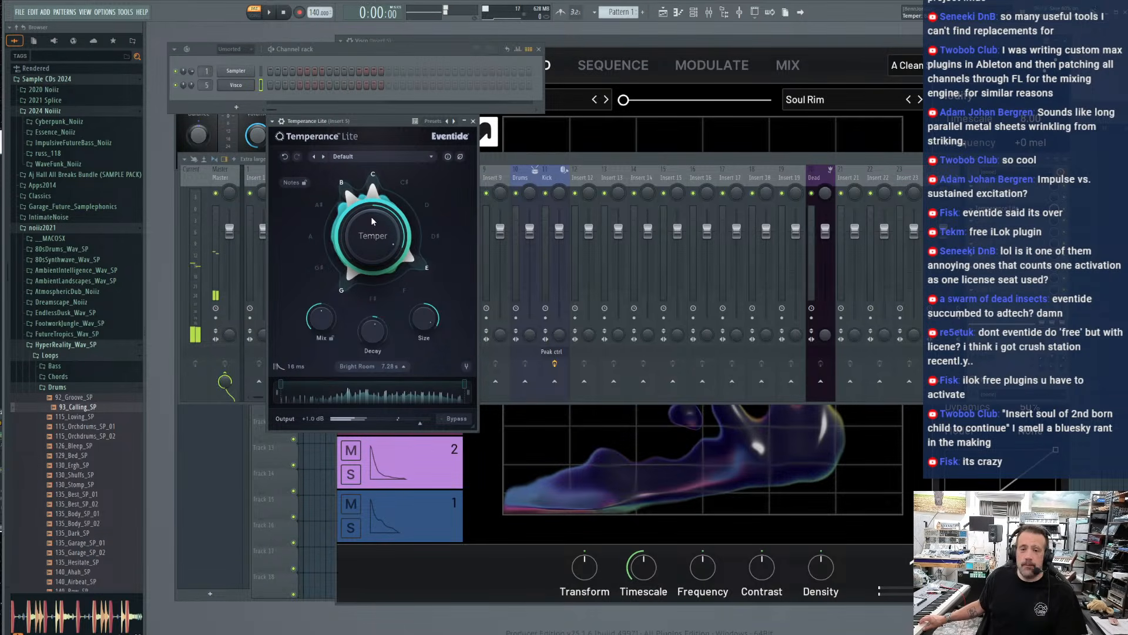
Enlarge the Temperance Lite window and move it higher over the mixer
left_click_drag(317, 121, 292, 122)
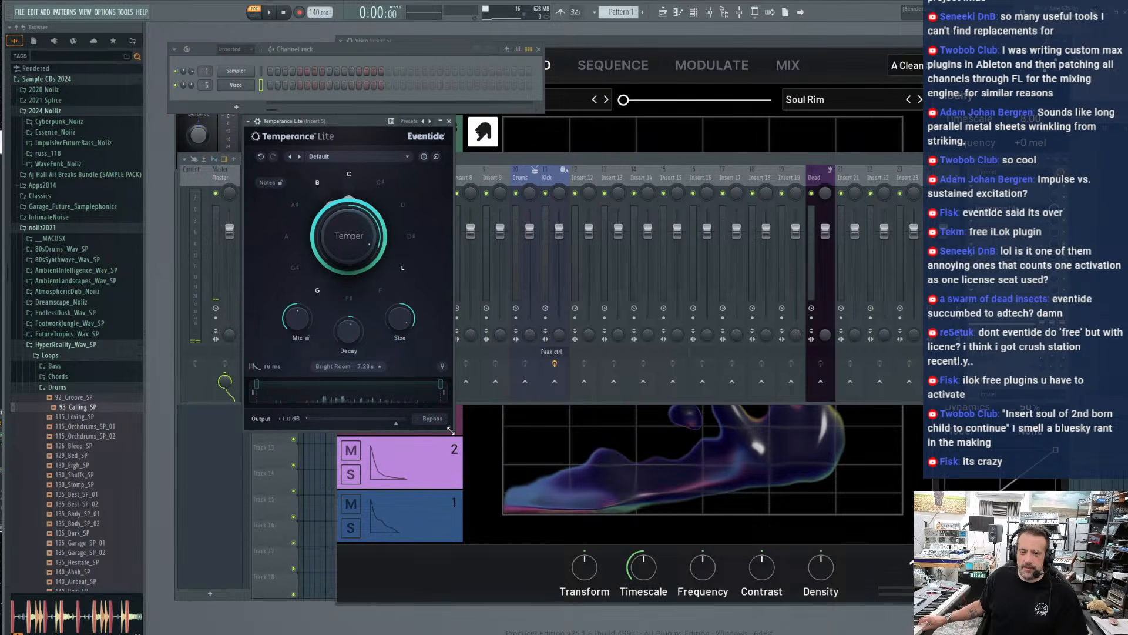
left_click_drag(451, 437, 519, 438)
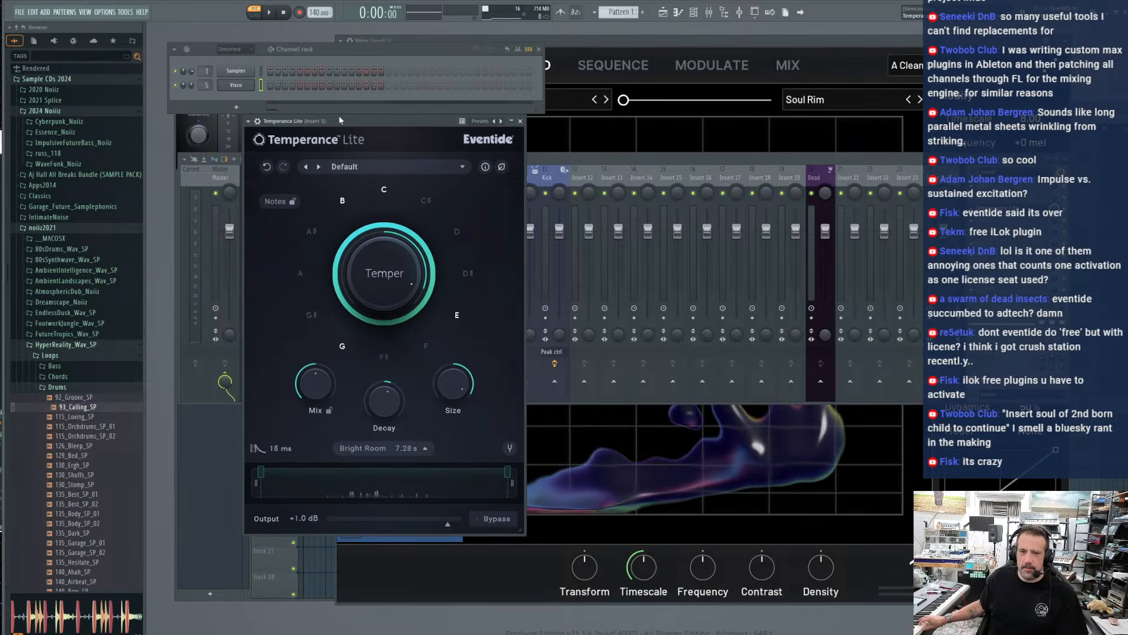
left_click_drag(339, 117, 321, 55)
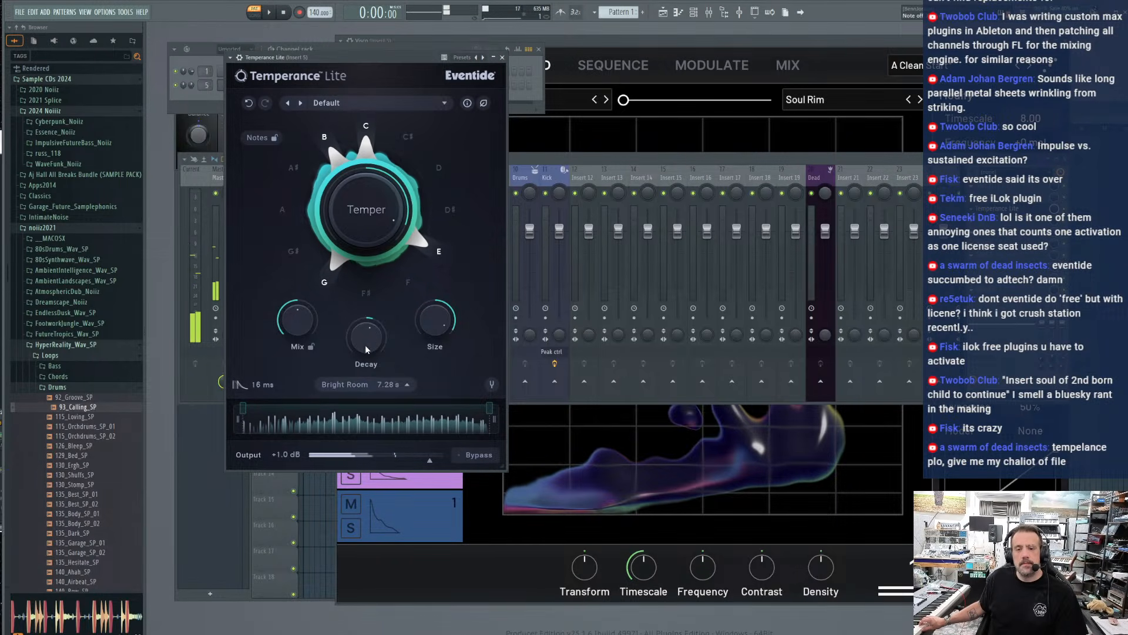
Raise Decay to 181 s and change the reverb space from Bright Room to Synthetic Space
left_click_drag(365, 344, 357, 291)
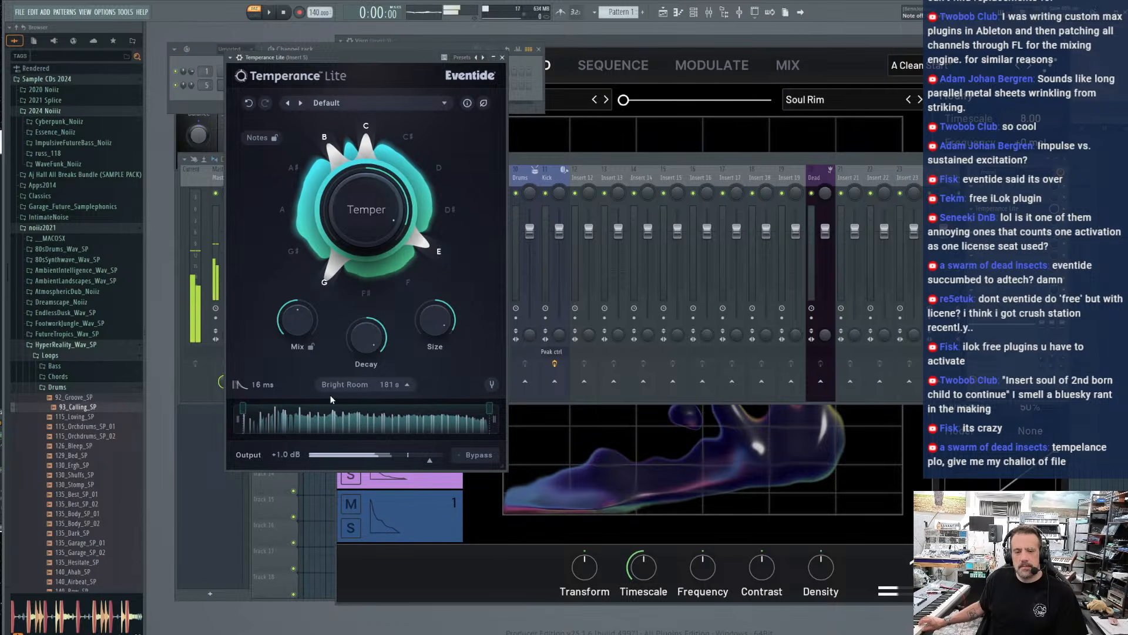
left_click(345, 385)
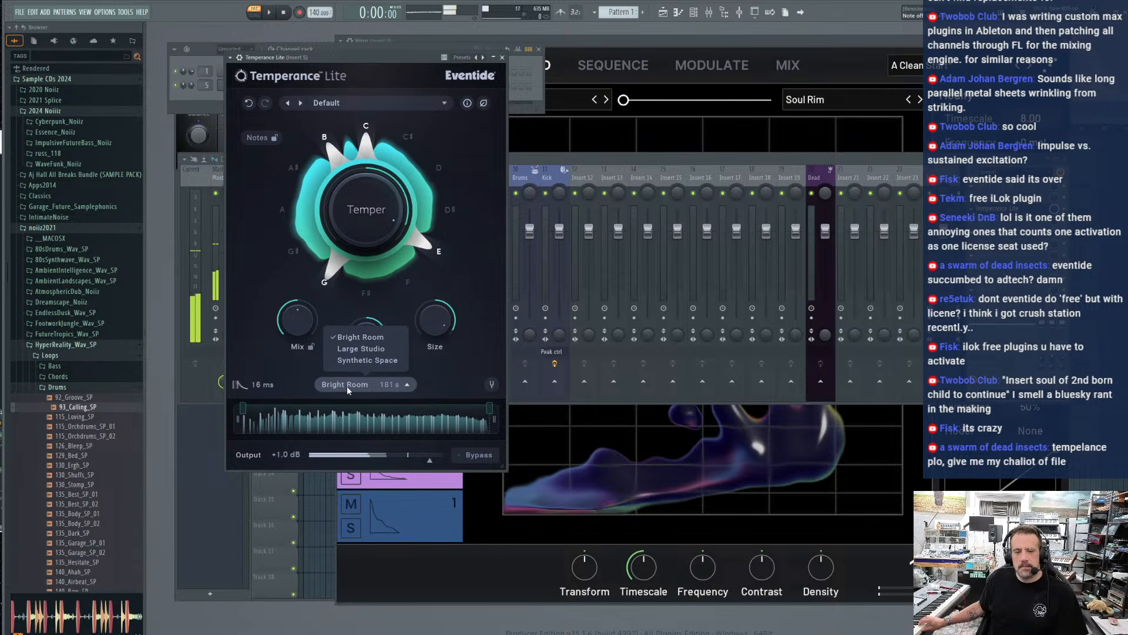
left_click(367, 361)
Raise the lower limit of the reverb's note range and set Decay to 55.0 s
left_click_drag(243, 419, 317, 418)
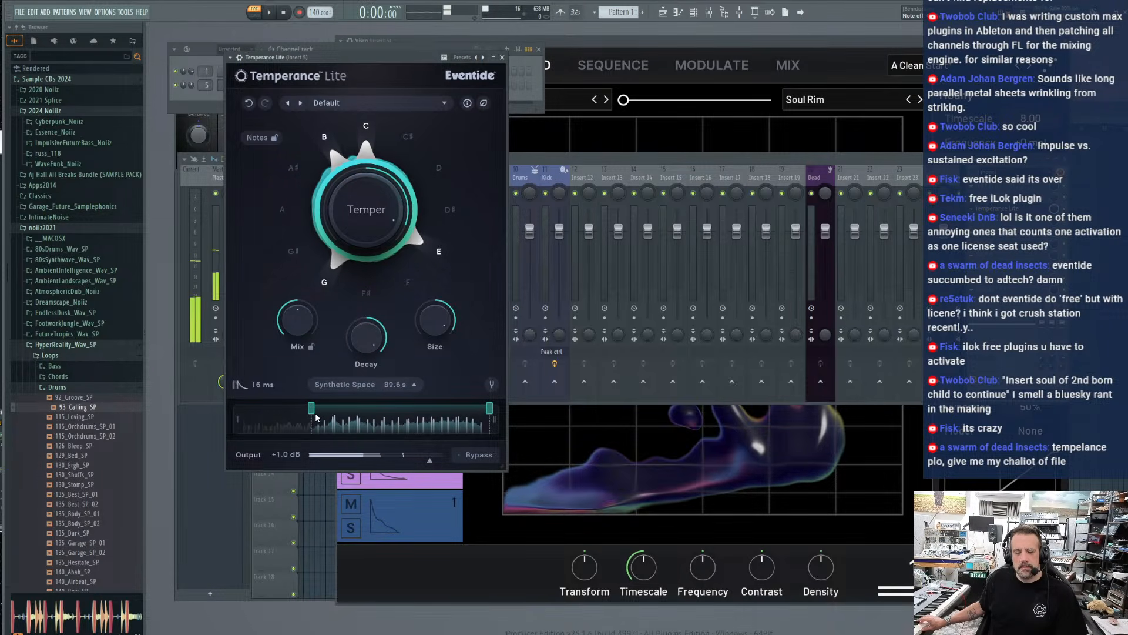
left_click_drag(369, 347, 352, 425)
left_click_drag(355, 347, 358, 361)
left_click_drag(361, 323, 360, 317)
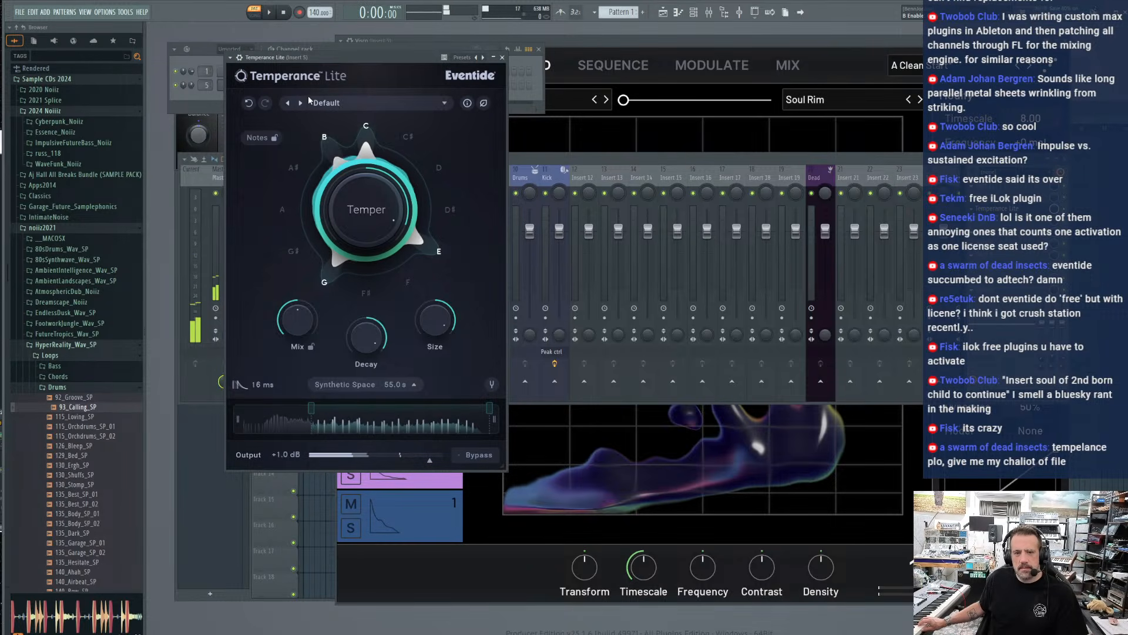
Set the tempering notes to C, D, E, G and A, and sweep Temper negative and back to a strong positive bias
left_click(282, 210)
left_click(438, 169)
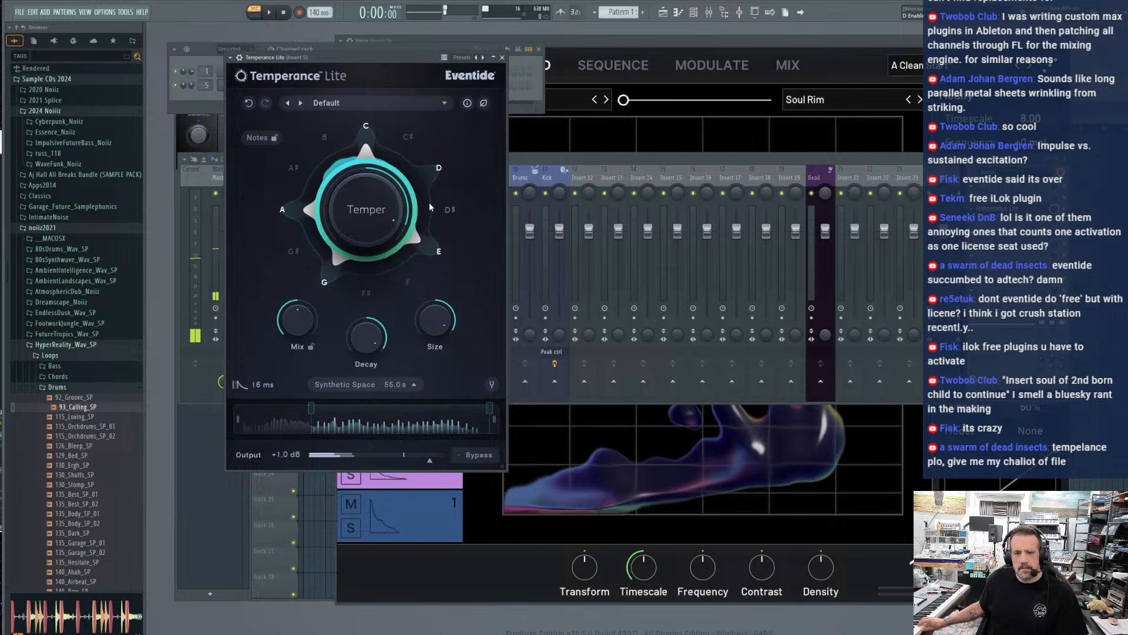
left_click_drag(384, 191, 365, 238)
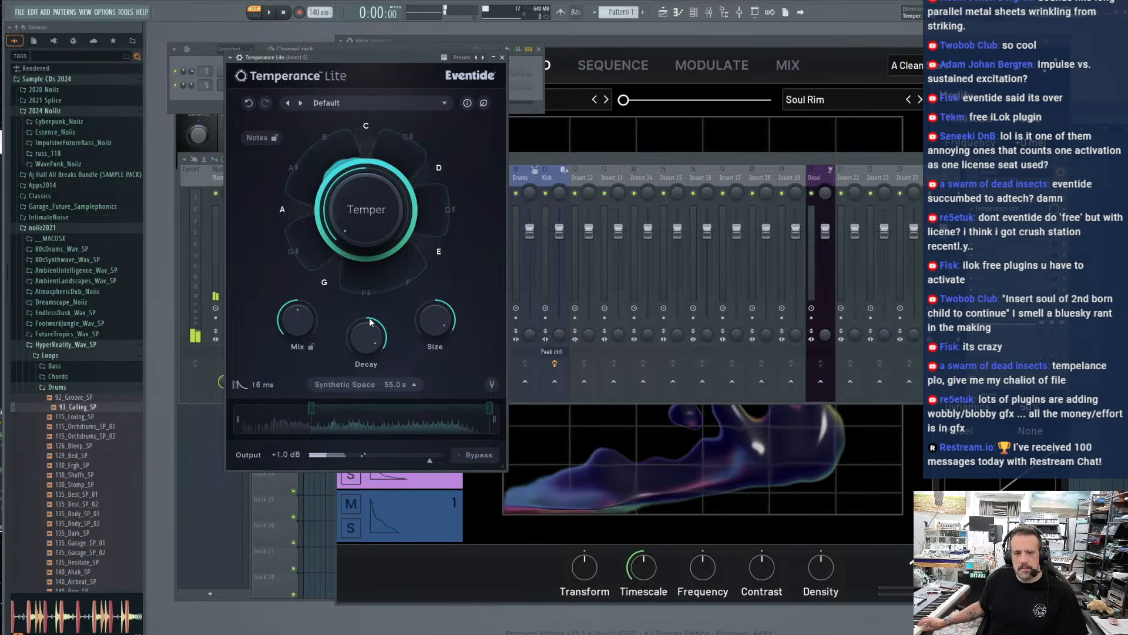
left_click_drag(370, 318, 380, 87)
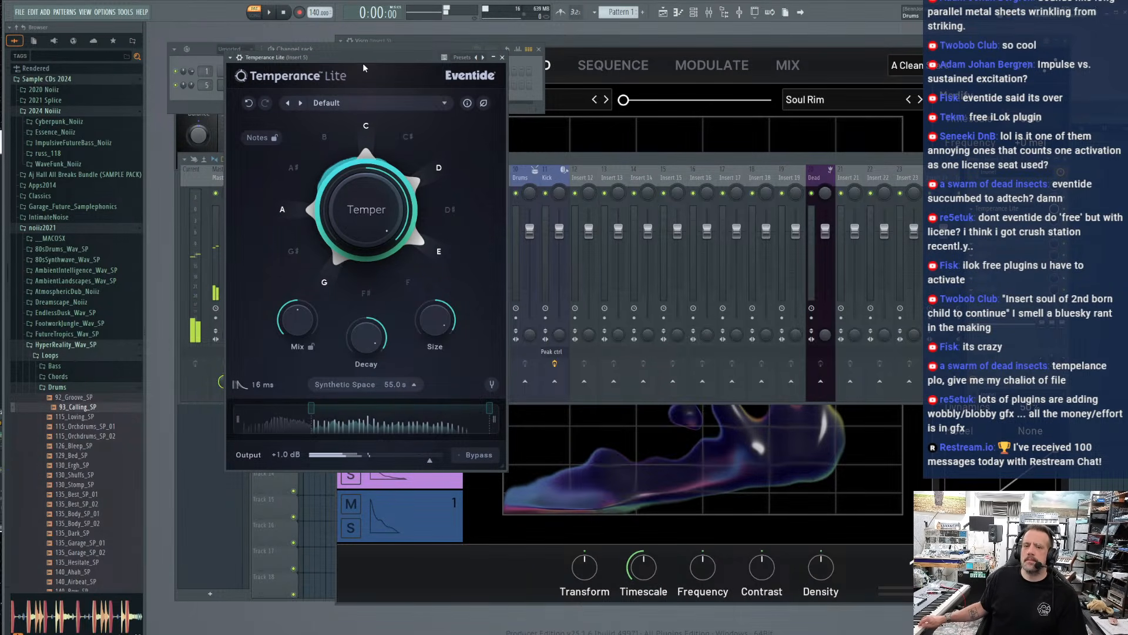
Shift the Temperance Lite window sideways and raise the Change the Room preset's Decay to 23.5 s
left_click_drag(394, 60, 454, 56)
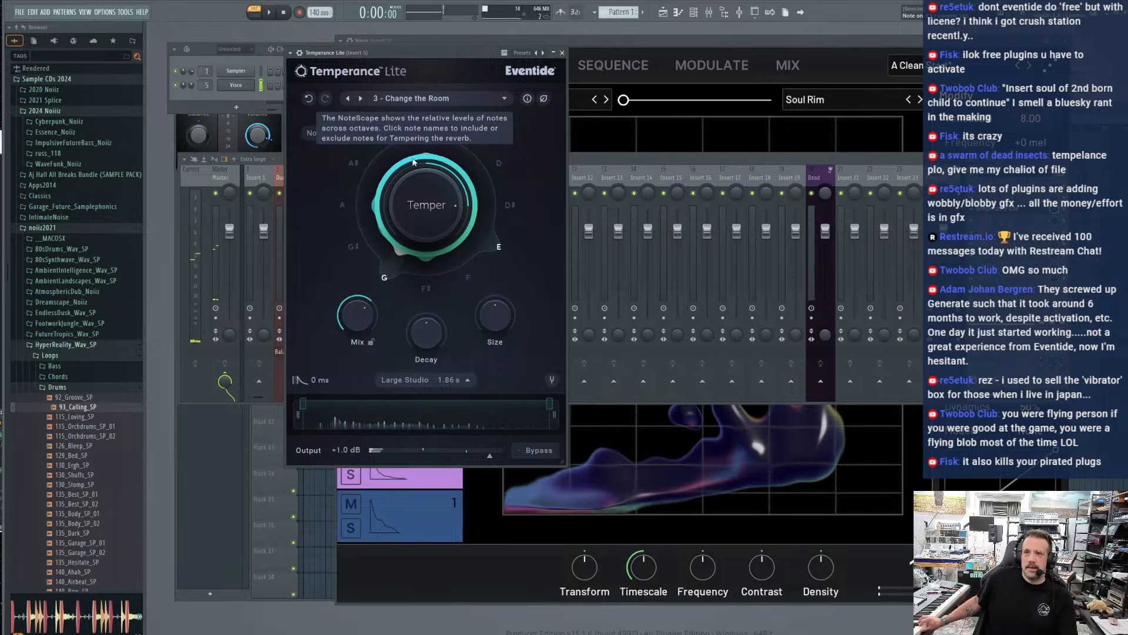
left_click_drag(423, 338, 422, 311)
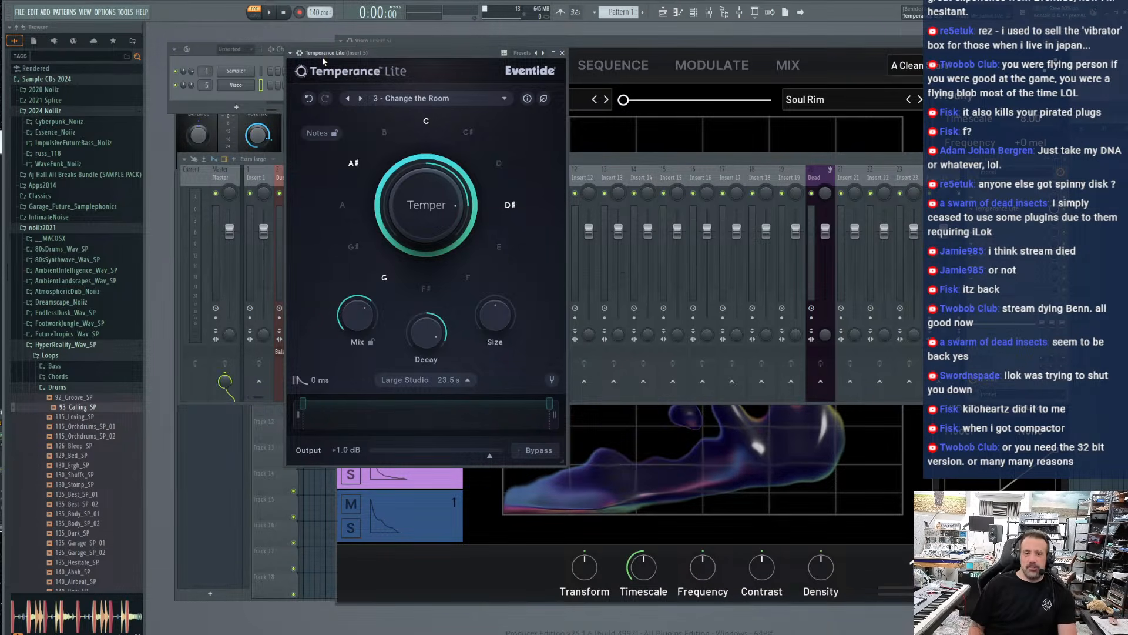
Move the Temperance Lite window aside and set the project tempo to 126 BPM
left_click_drag(322, 54, 266, 70)
left_click_drag(318, 13, 318, 47)
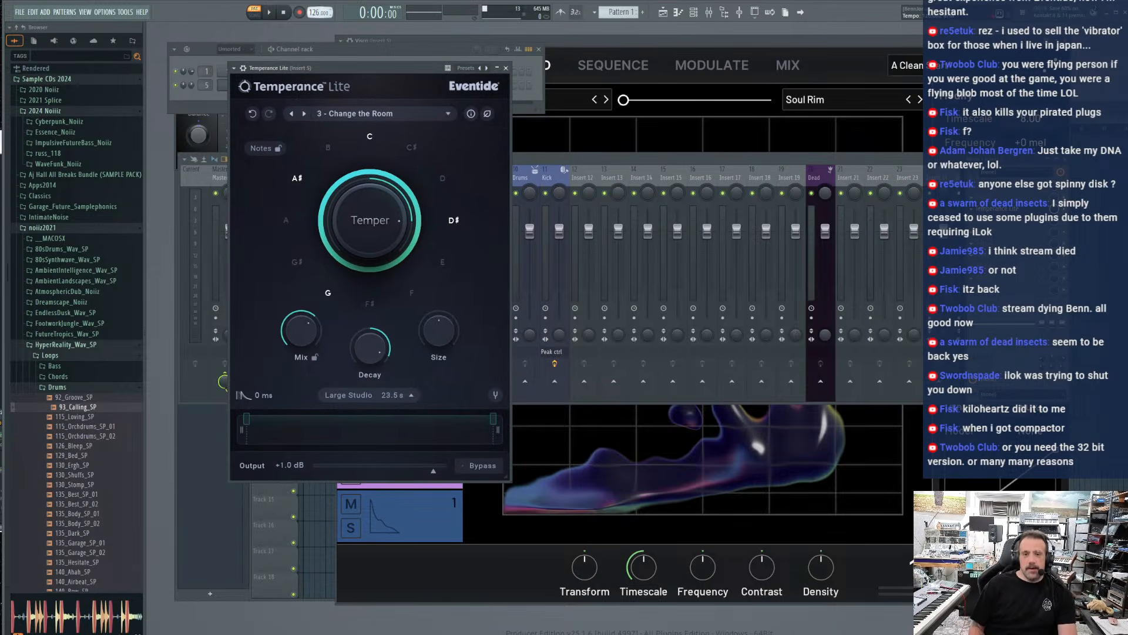
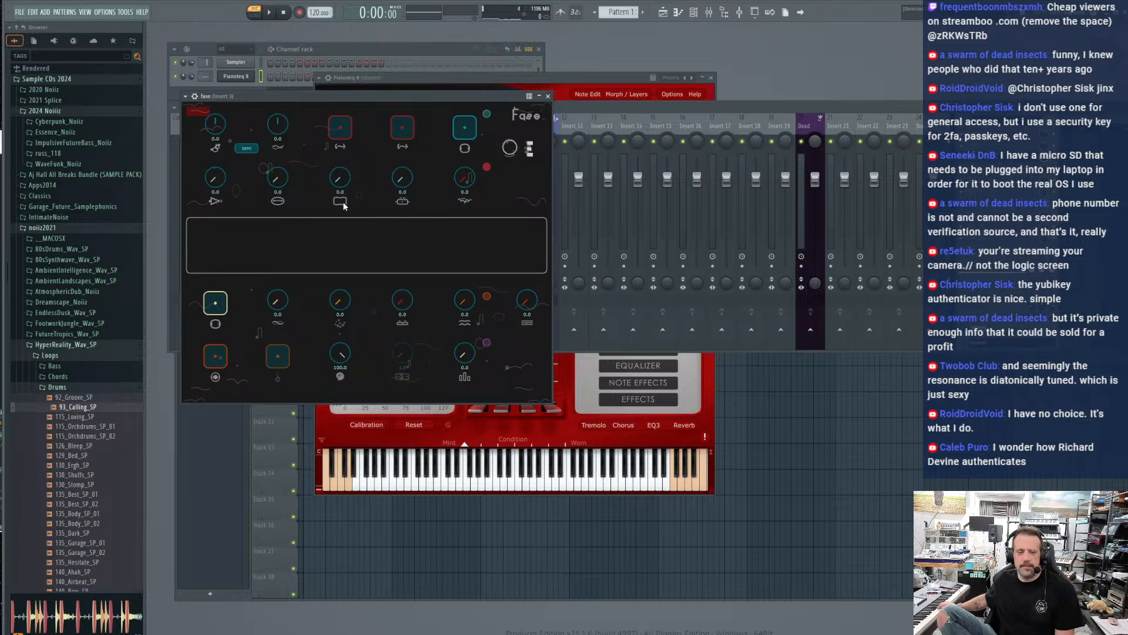
Shift the fase window down slightly and toggle its first red pad and its teal pad on and off
mouse_move(227, 96)
left_mouse_down()
mouse_move(234, 105)
mouse_move(219, 107)
left_mouse_up()
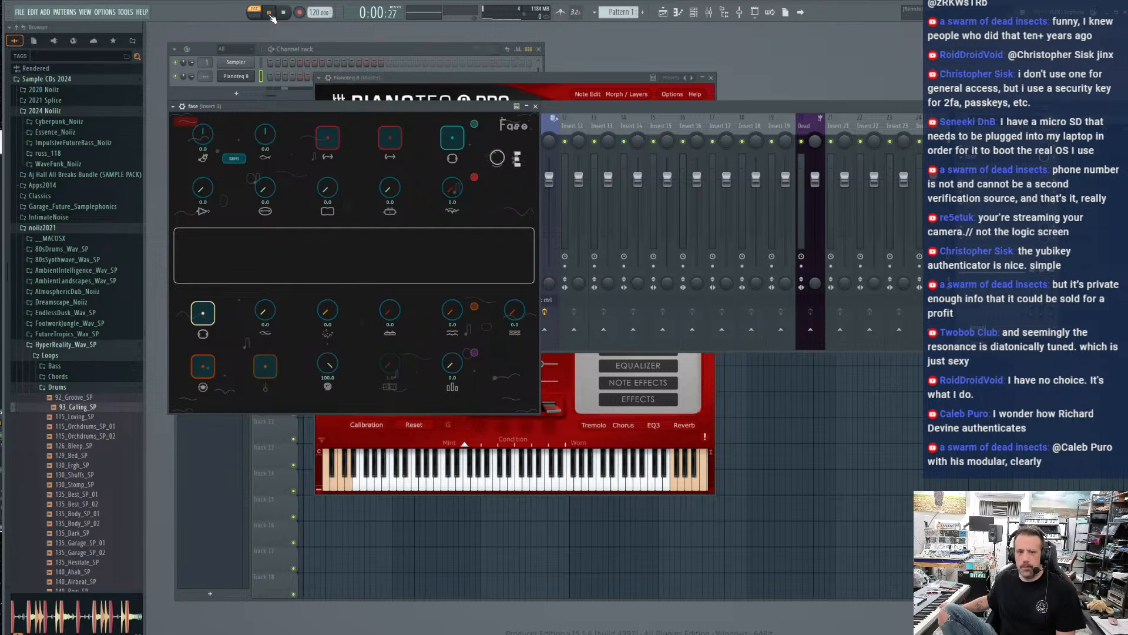
left_click(323, 141)
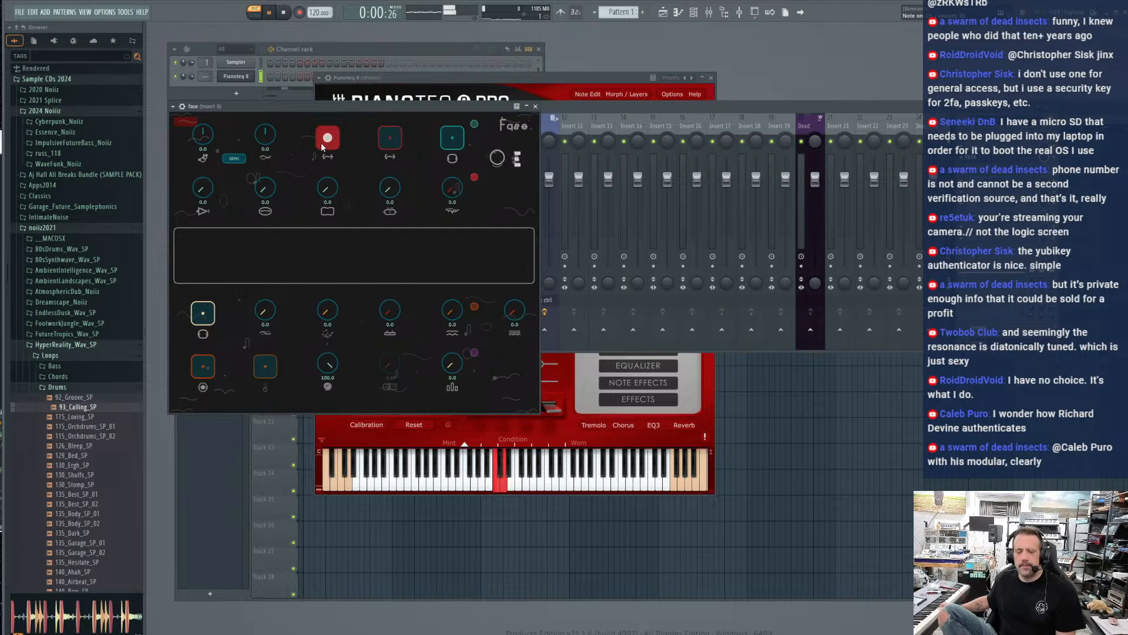
left_click(321, 142)
left_click(447, 145)
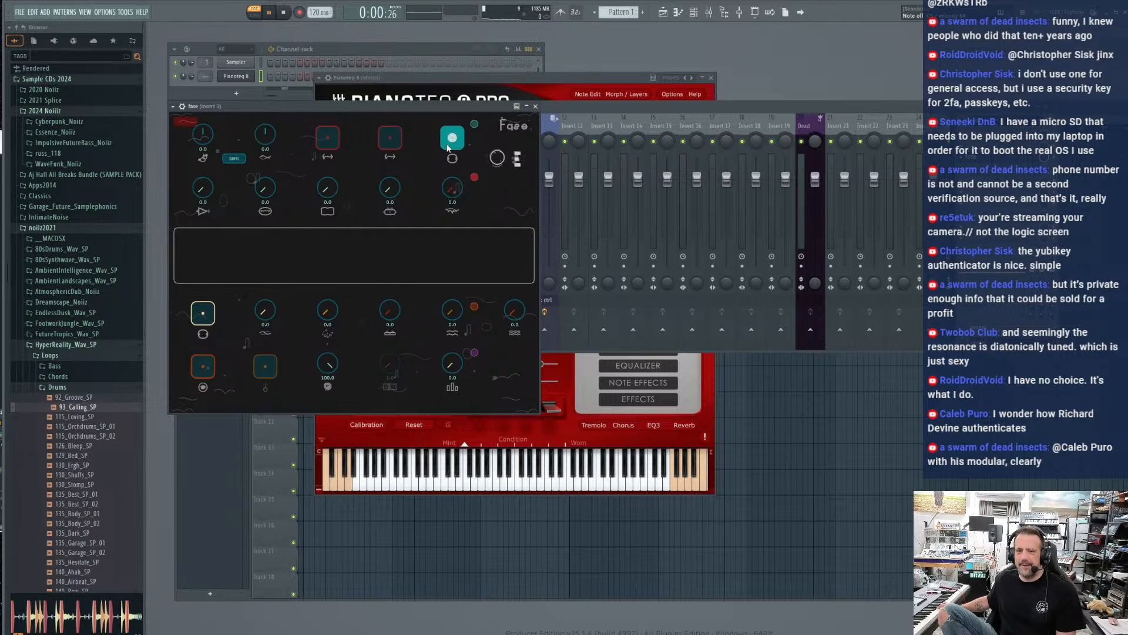
left_click(448, 146)
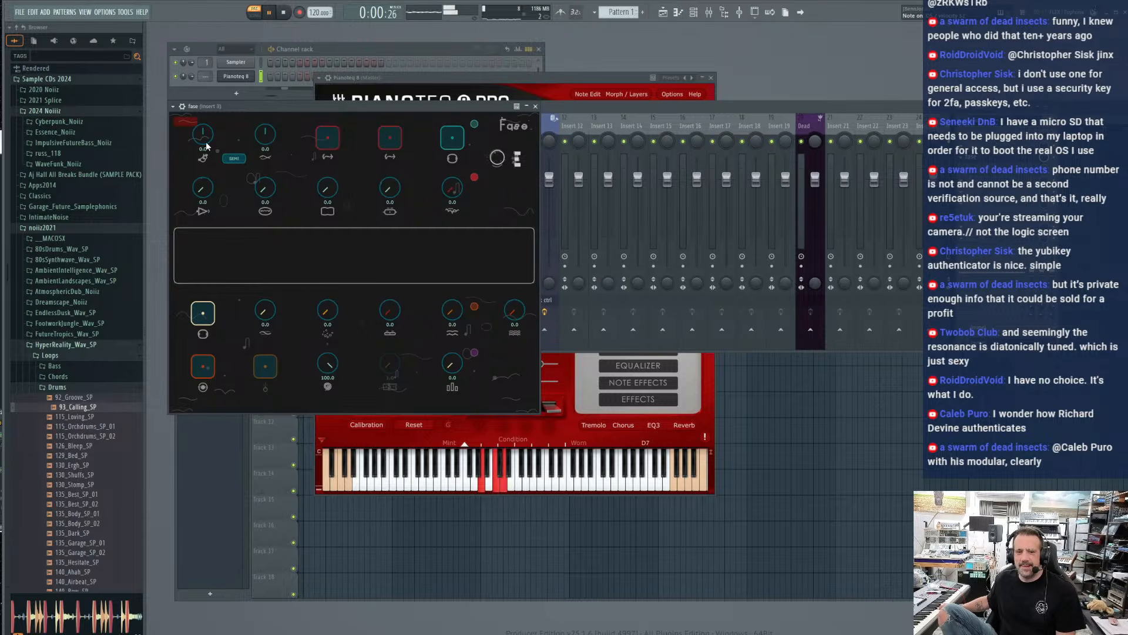
Set the two upper pitch knobs in fase to 2.0 each, trying the red pads and the teal pad against live piano
left_click_drag(207, 76, 206, 66)
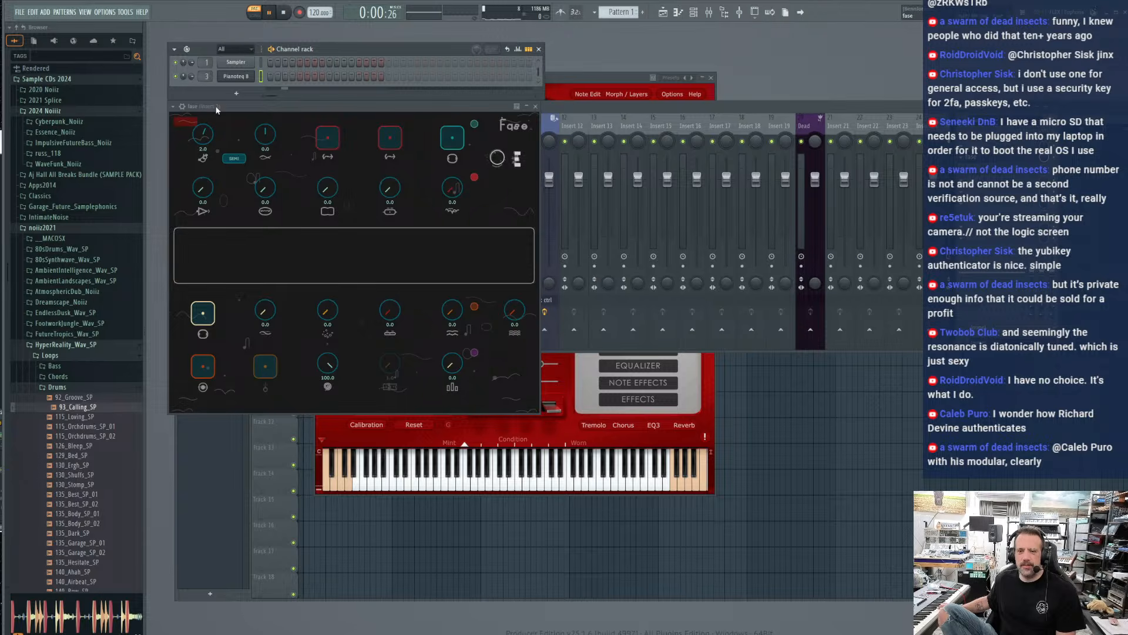
left_click(325, 143)
left_click(324, 143)
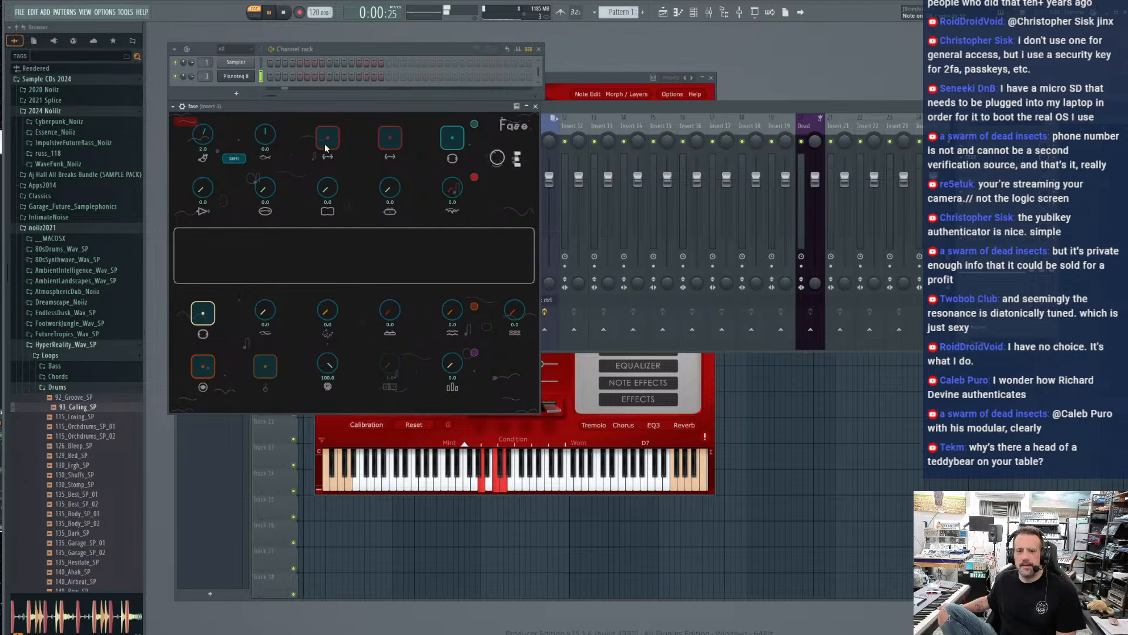
left_click(390, 141)
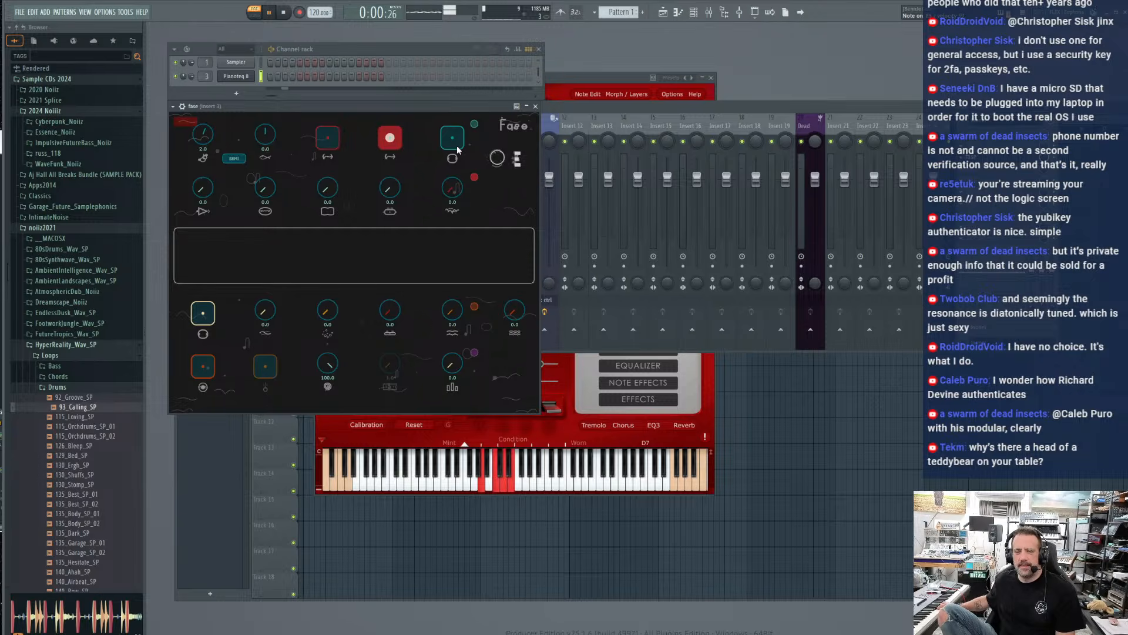
left_click(453, 144)
left_click(397, 140)
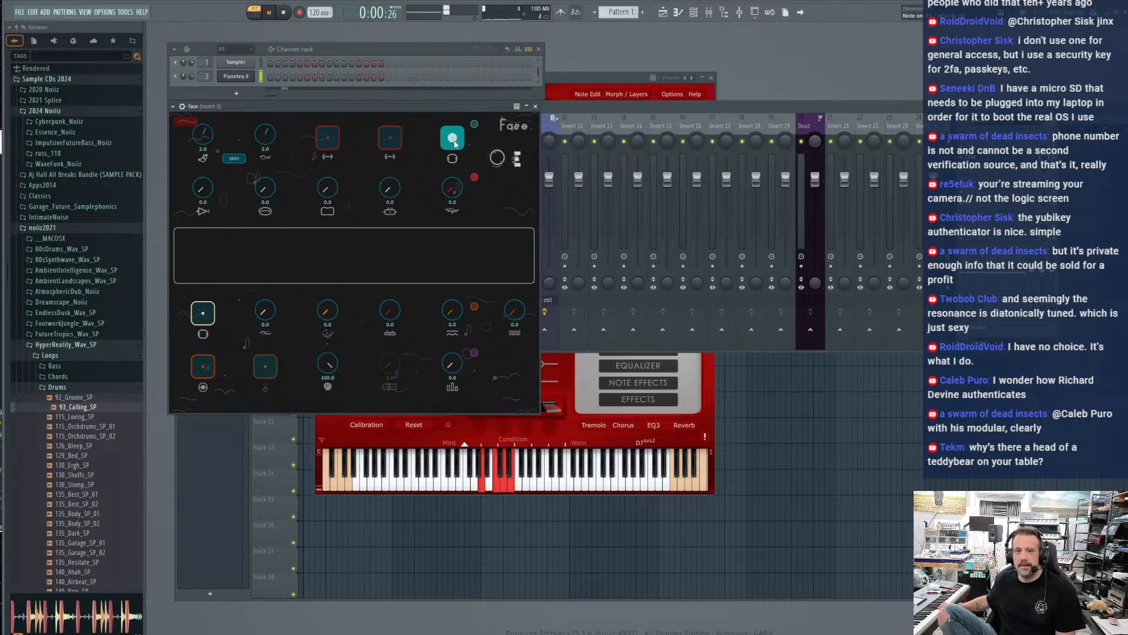
left_click(448, 145)
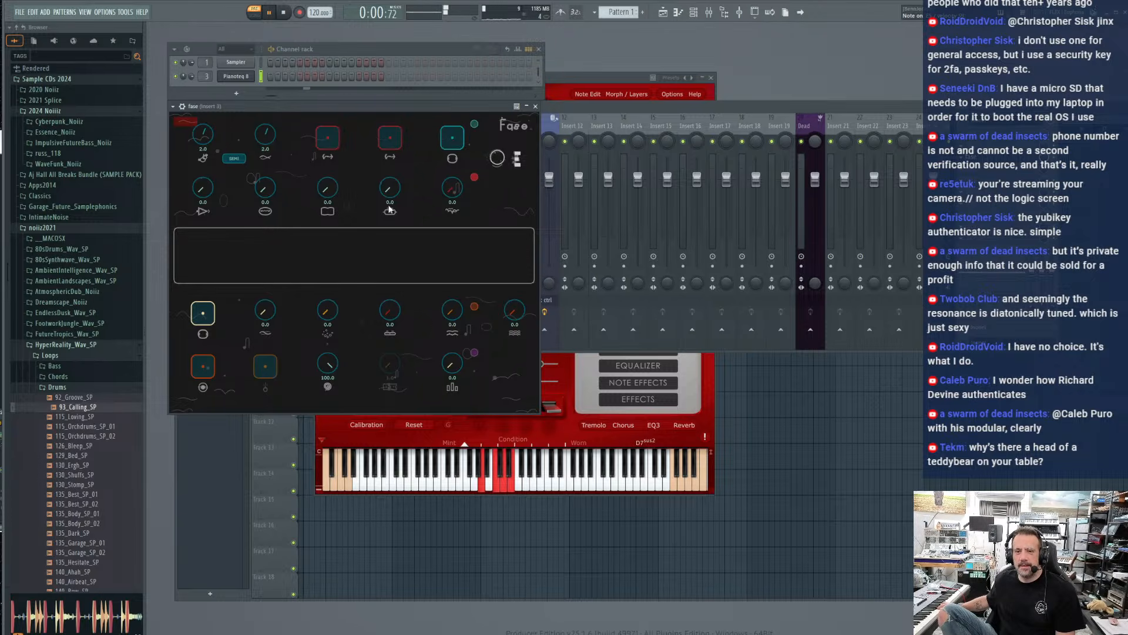
Record a first piano layer in the fase looper, and stop and clear the loop
left_click(197, 370)
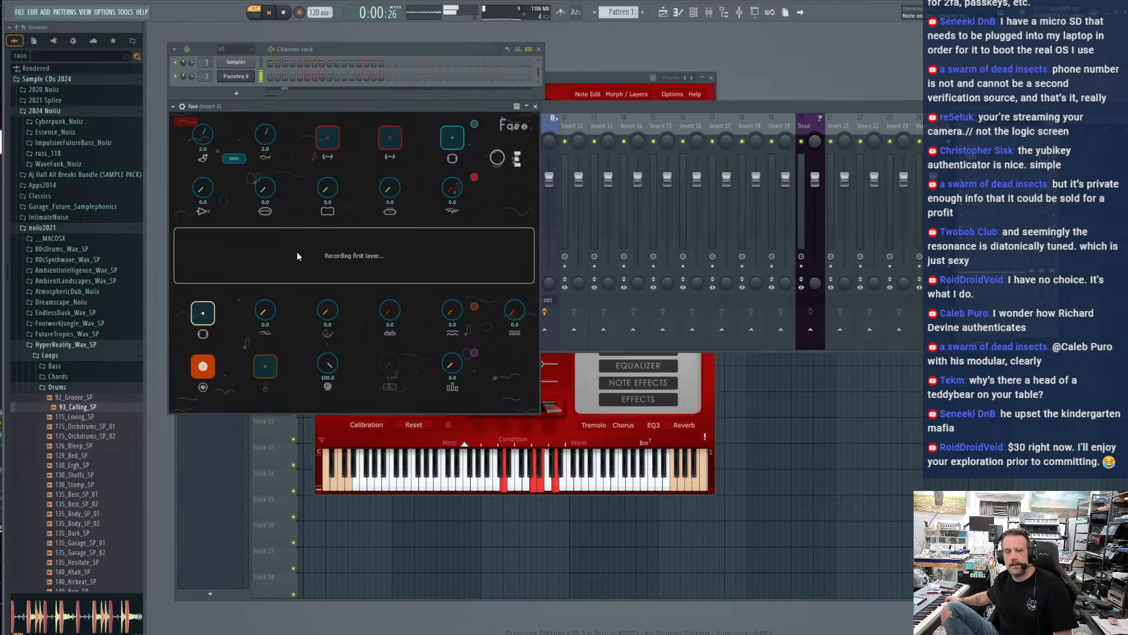
left_click(204, 367)
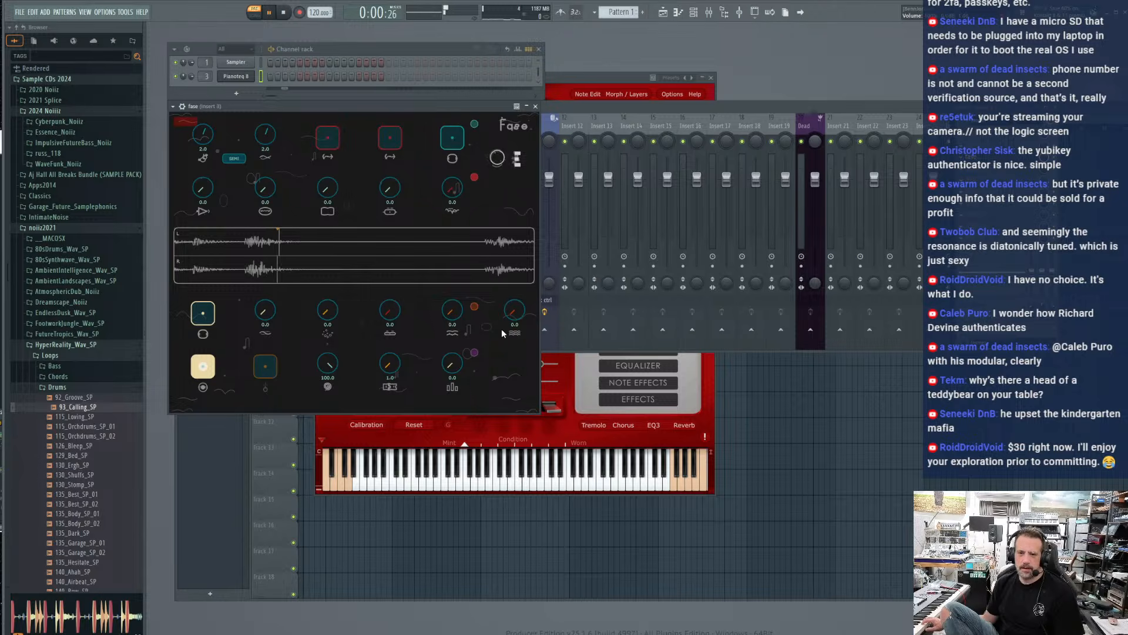
left_click_drag(515, 312, 498, 338)
left_click(201, 320)
left_click(204, 367)
left_click(269, 372)
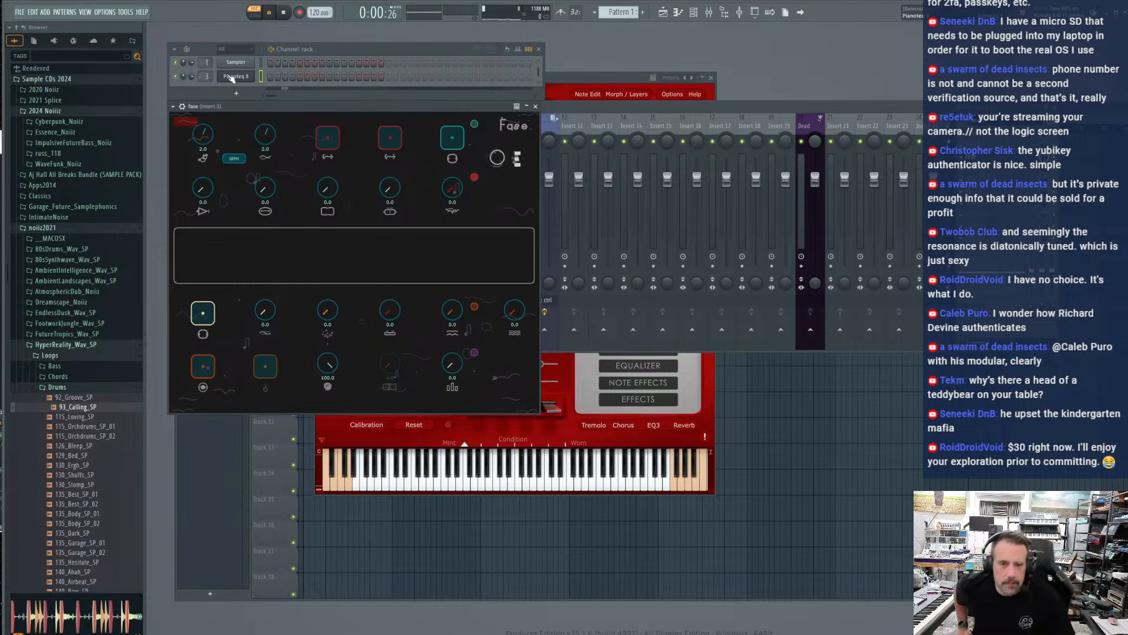
Load the NY Steinway D Felt I preset in Pianoteq and record it as a new loop layer in fase
left_click(613, 83)
left_click(463, 125)
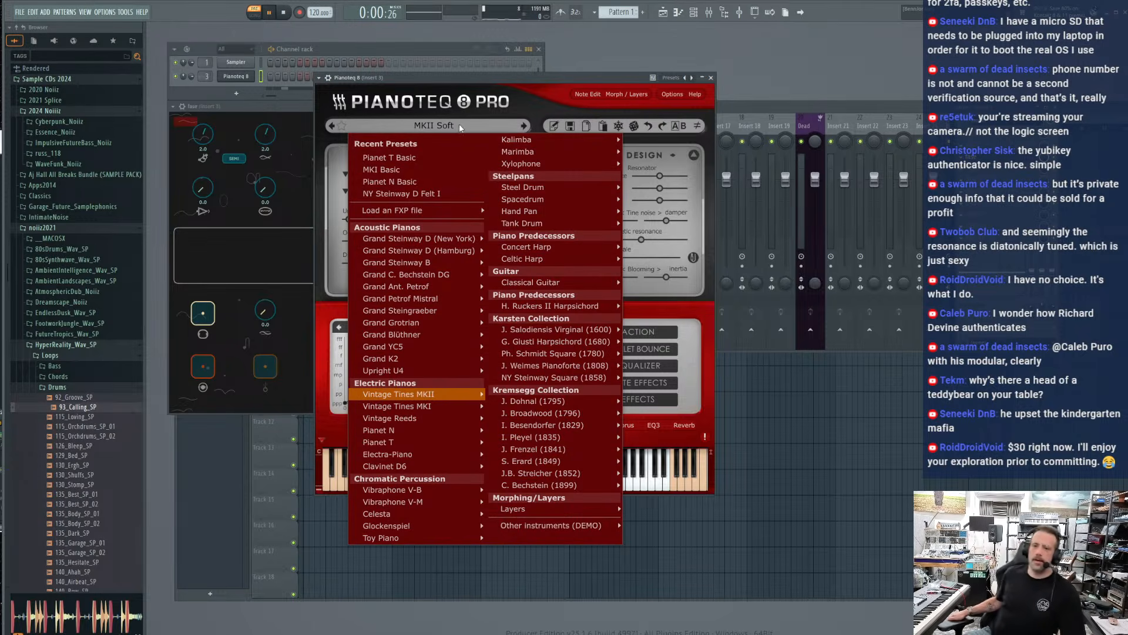
left_click(435, 193)
left_click(235, 109)
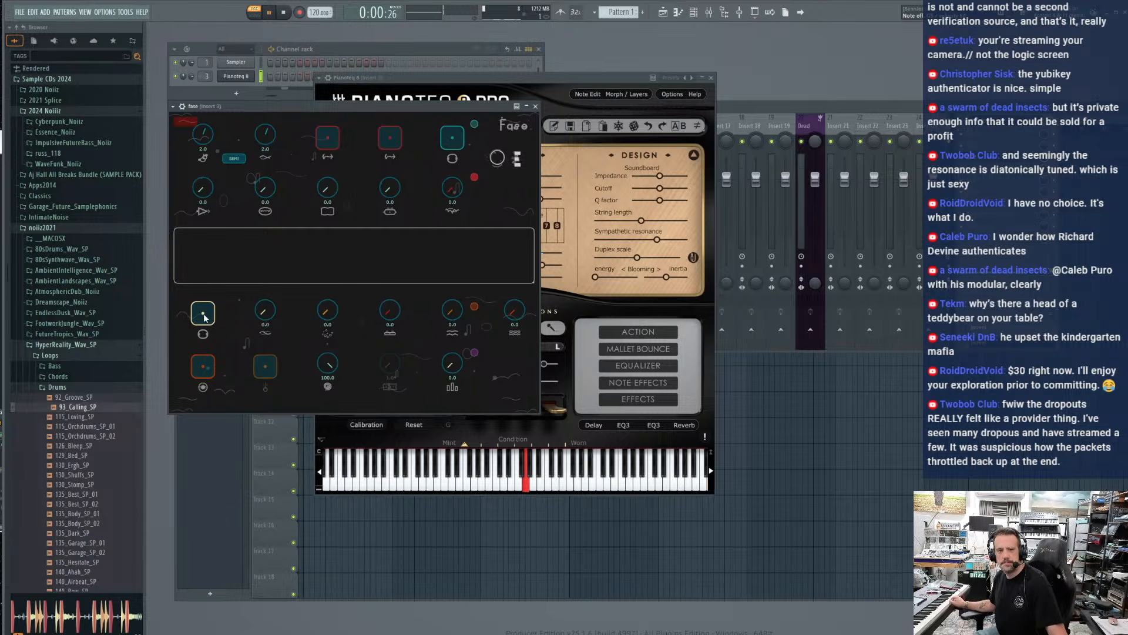
left_click(203, 368)
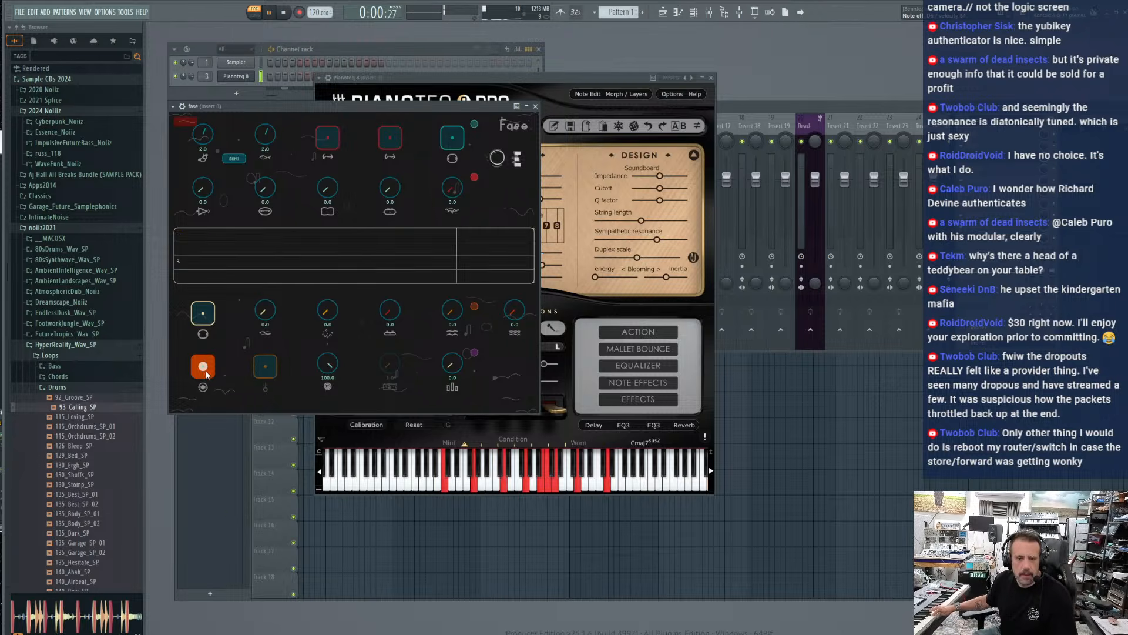
left_click(204, 367)
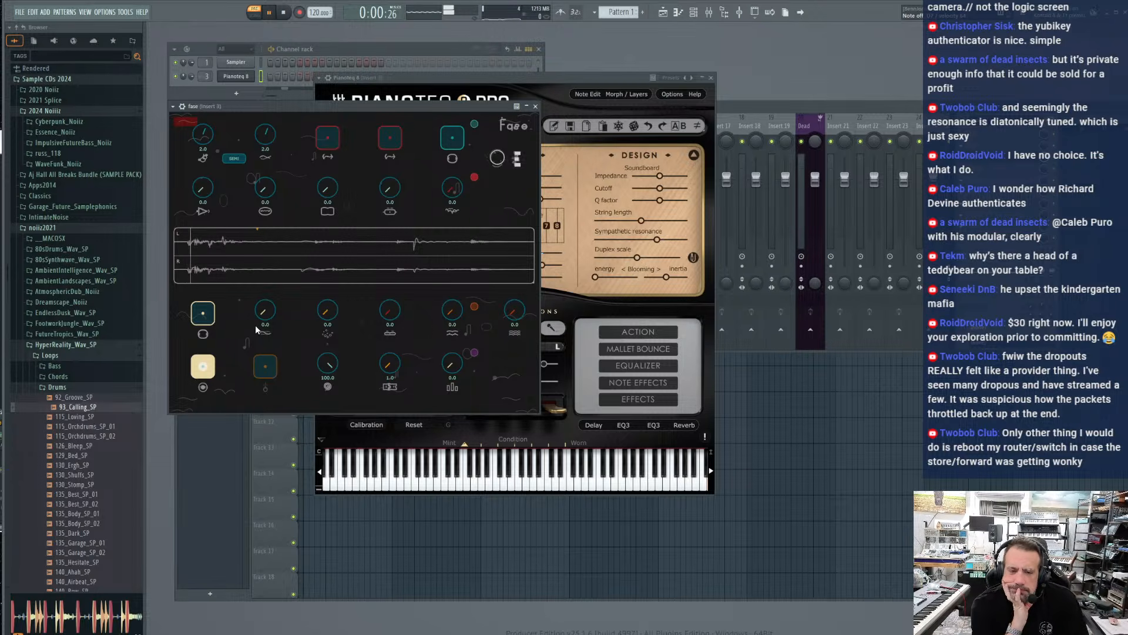
Raise the Grains setting on the recorded loop and try the Fades, Chaos and second-row effect knobs
left_click_drag(265, 313, 265, 309)
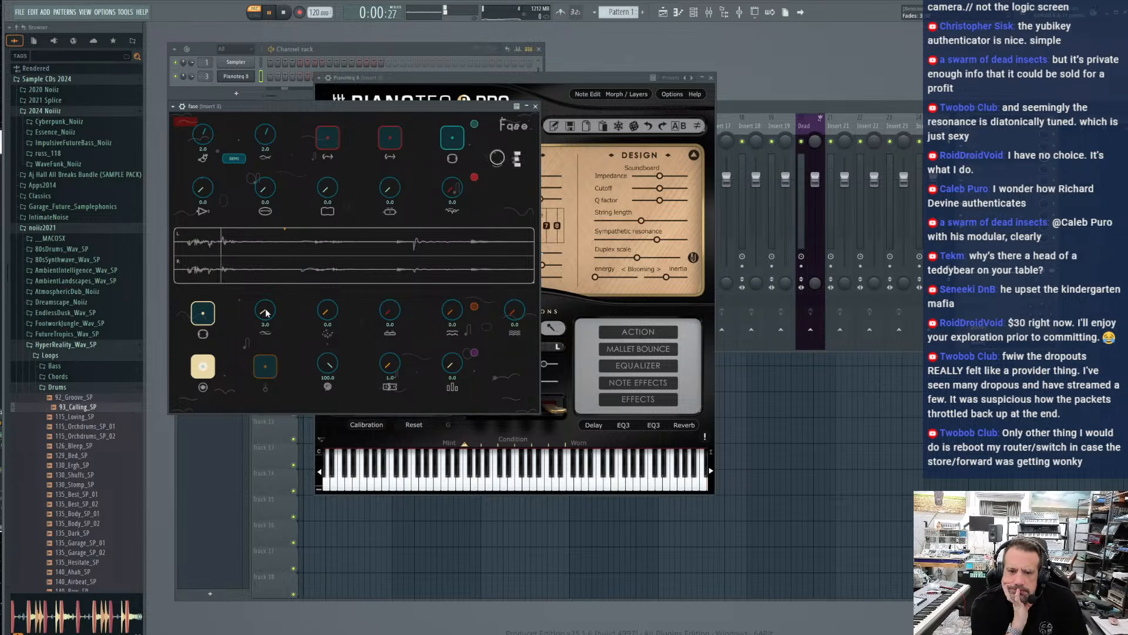
left_click_drag(262, 257, 322, 301)
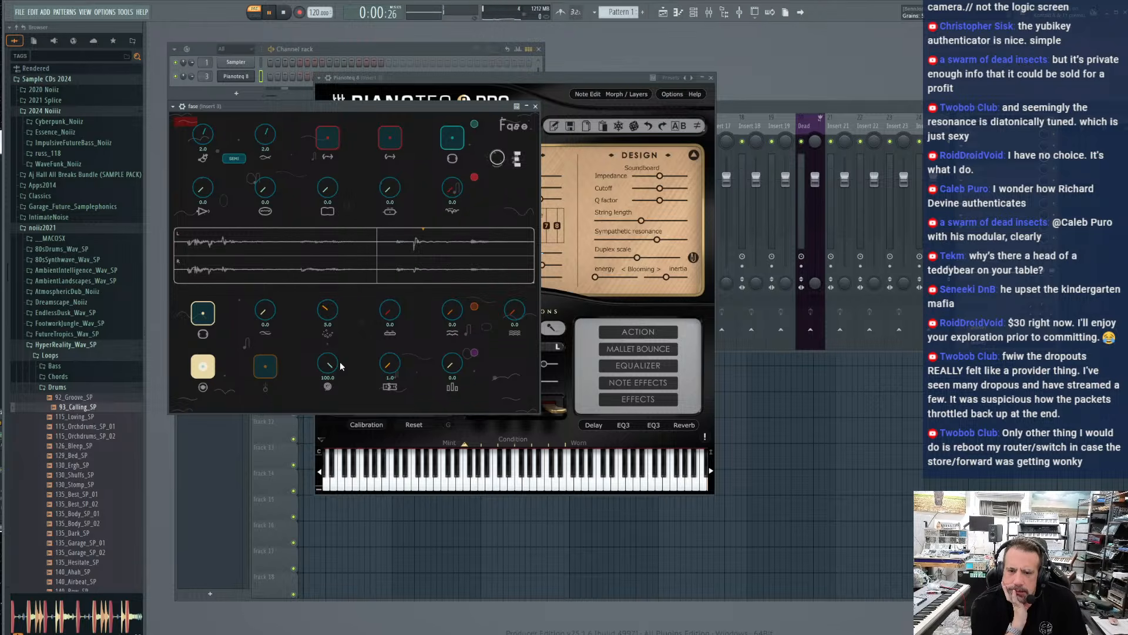
left_click_drag(335, 365, 389, 374)
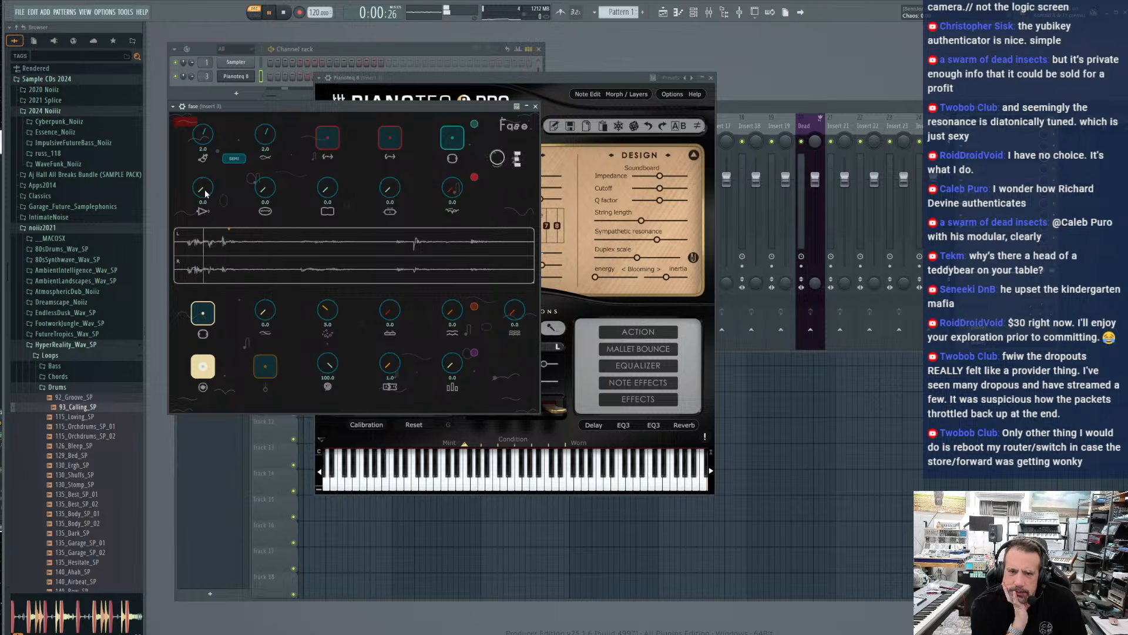
mouse_move(206, 191)
left_mouse_down()
mouse_move(262, 185)
mouse_move(263, 200)
mouse_move(328, 187)
mouse_move(328, 201)
left_mouse_up()
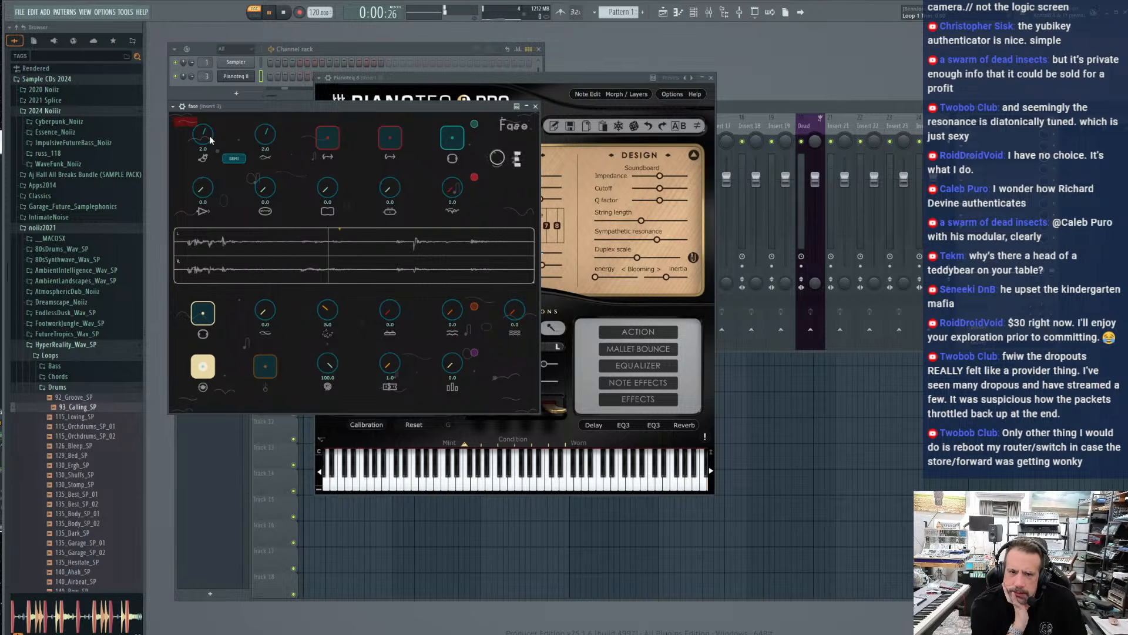
Lower the Loop 1 pitch to -7.0 and raise Grains to 10.0, briefly toggling the first red pad
left_click_drag(202, 139, 203, 149)
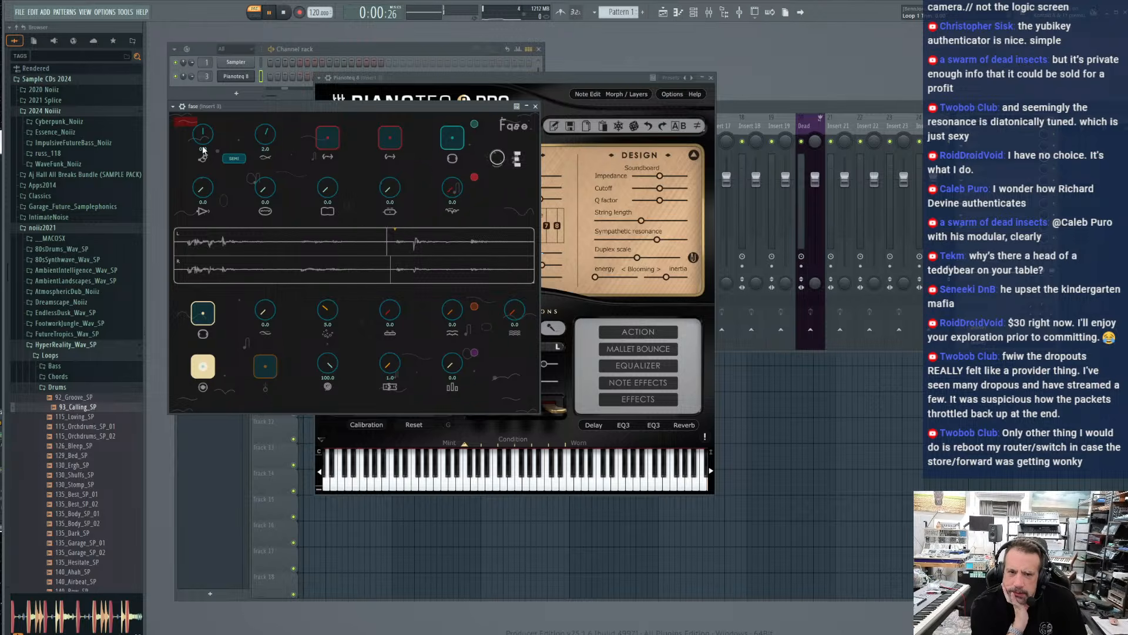
left_click_drag(203, 149, 212, 188)
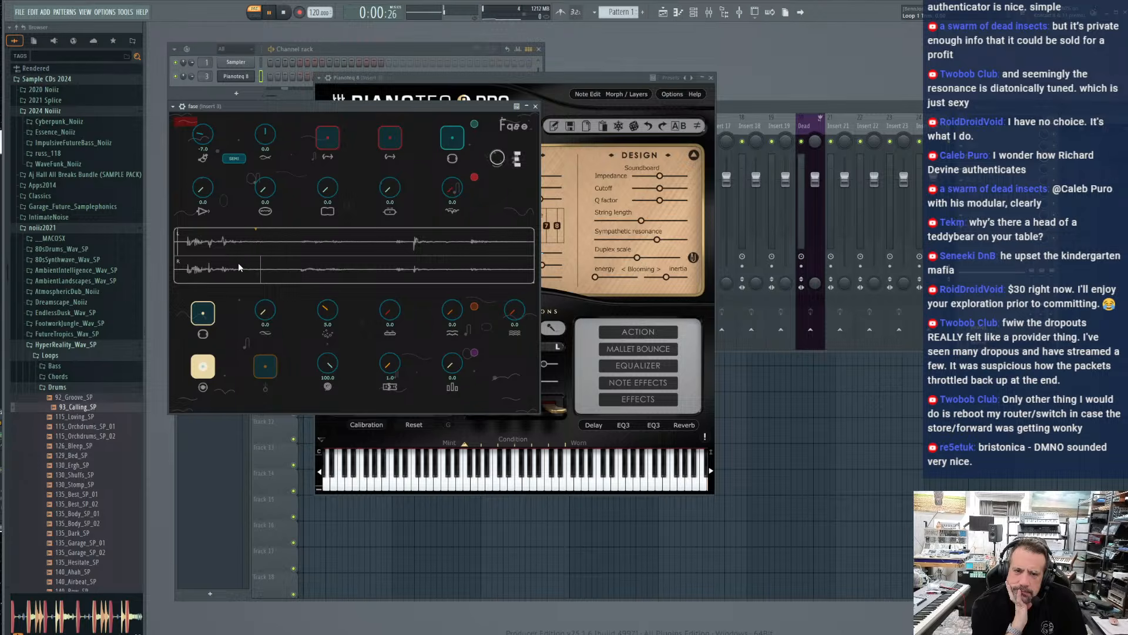
left_click(322, 144)
left_click(322, 144)
left_click_drag(327, 310, 325, 277)
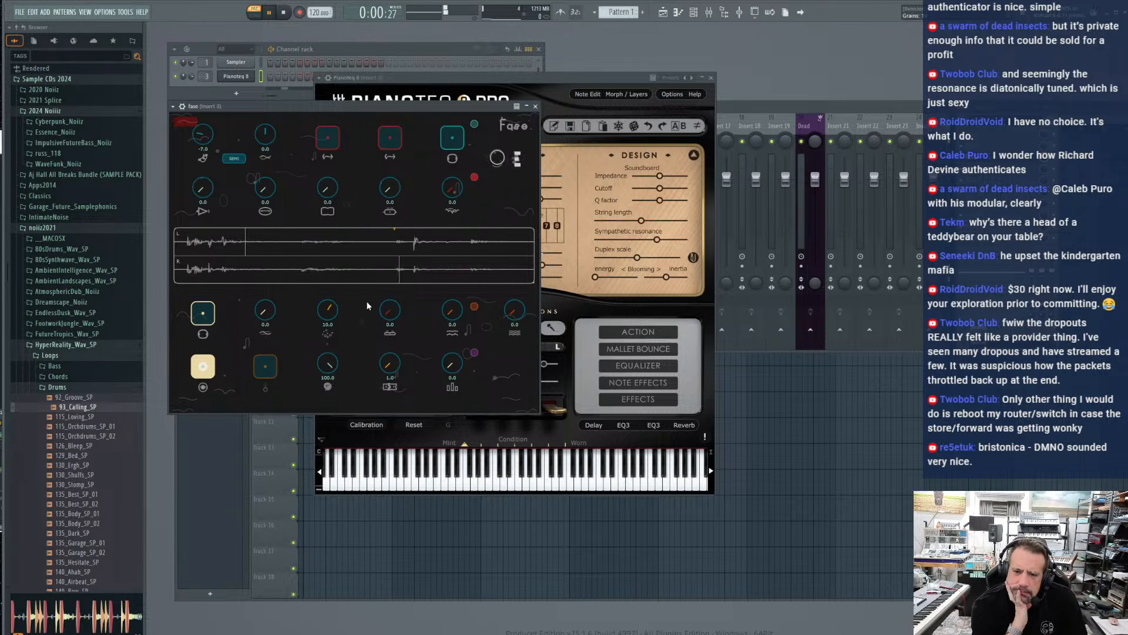
left_click_drag(449, 312, 444, 337)
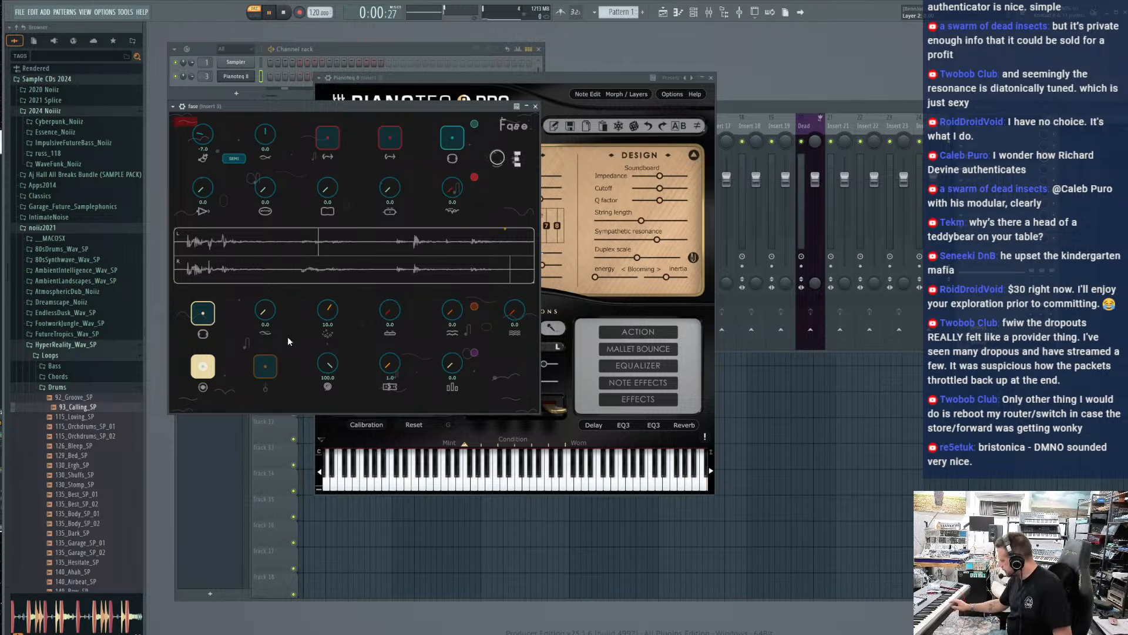
Stop the loop and overdub another felt piano layer onto it
left_click(203, 369)
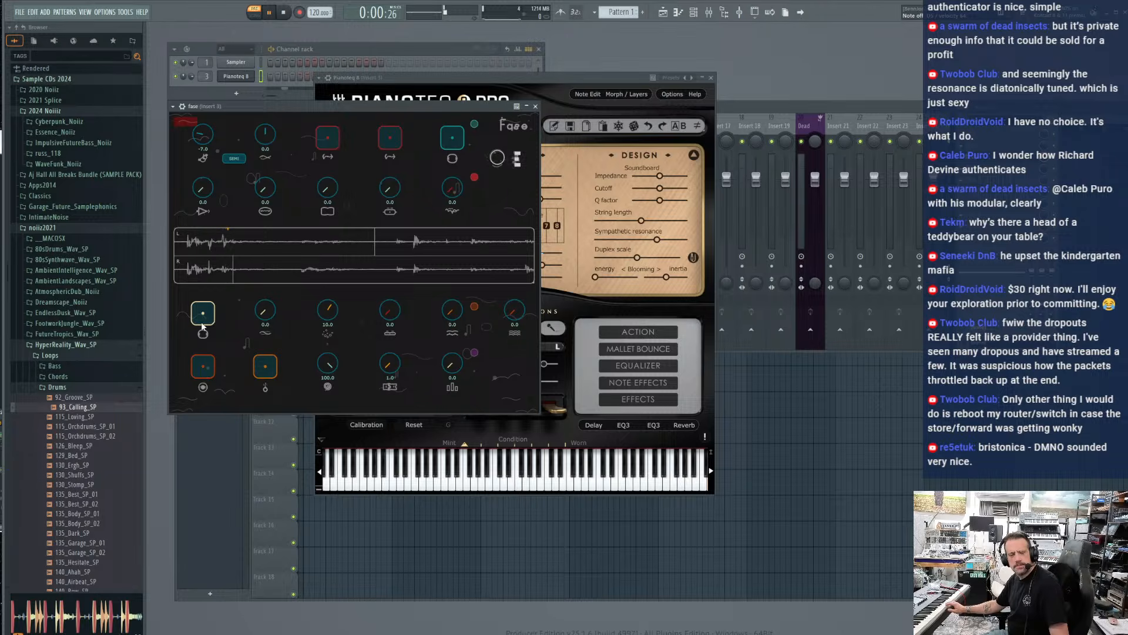
left_click(199, 370)
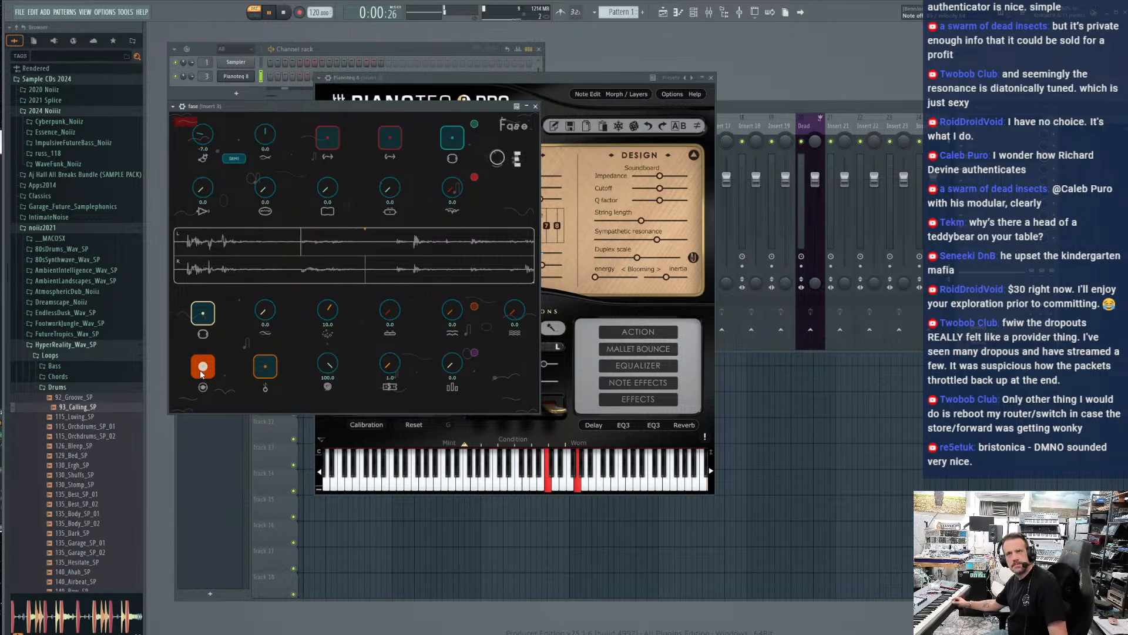
left_click(201, 368)
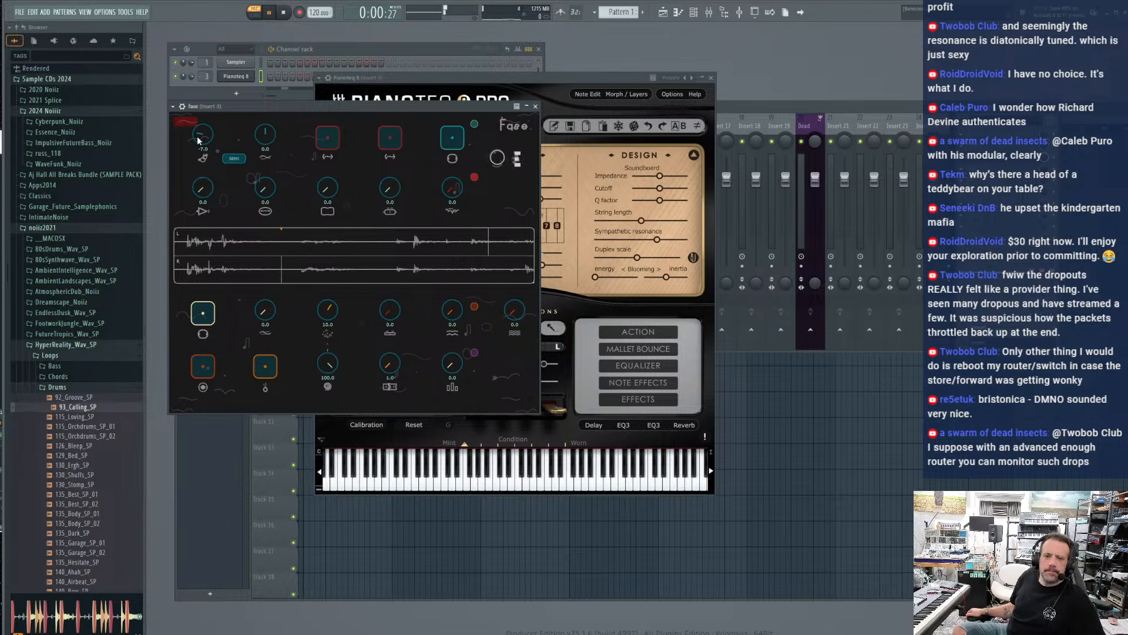
Switch the loop pitch steps from semitones to fifths, sweep the Loop 1 pitch up and down, and reset it to 0.0
left_click(234, 159)
left_click_drag(198, 141, 204, 86)
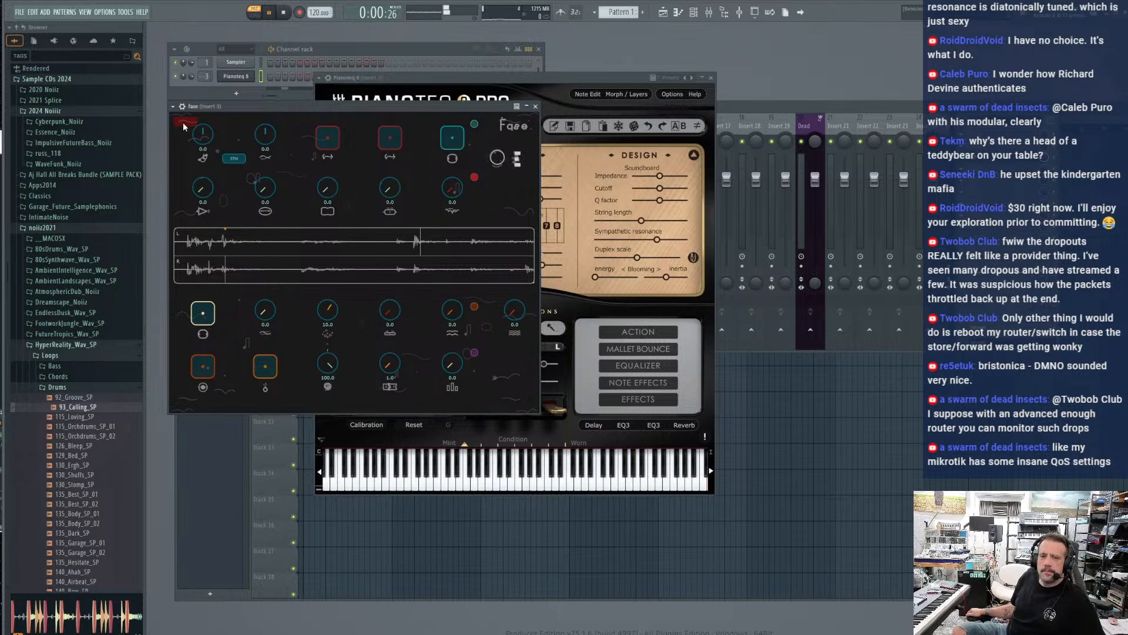
left_click_drag(202, 136, 196, 221)
double_click(204, 138)
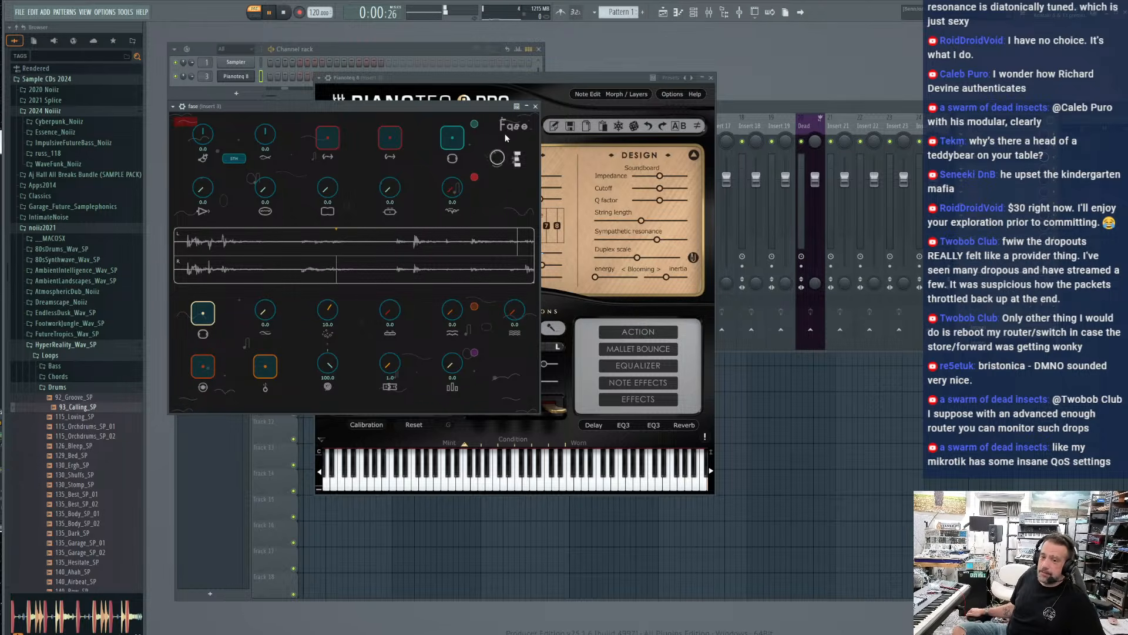
Clear the existing loop and record a fresh one, and toggle the teal pad on and off
left_click(260, 373)
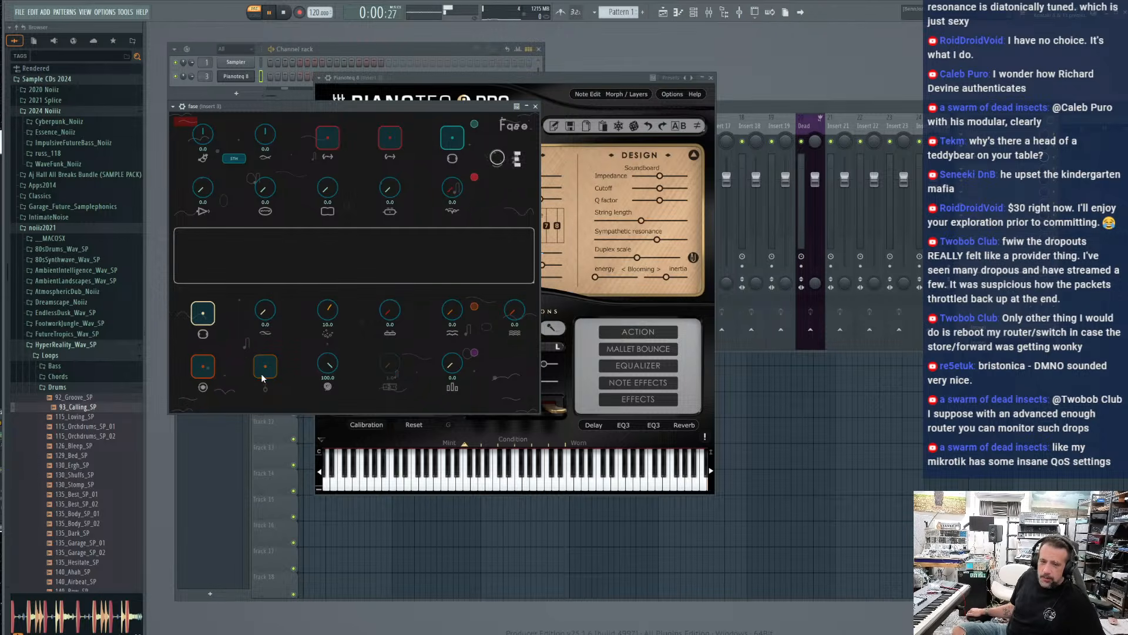
left_click(201, 374)
left_click(201, 372)
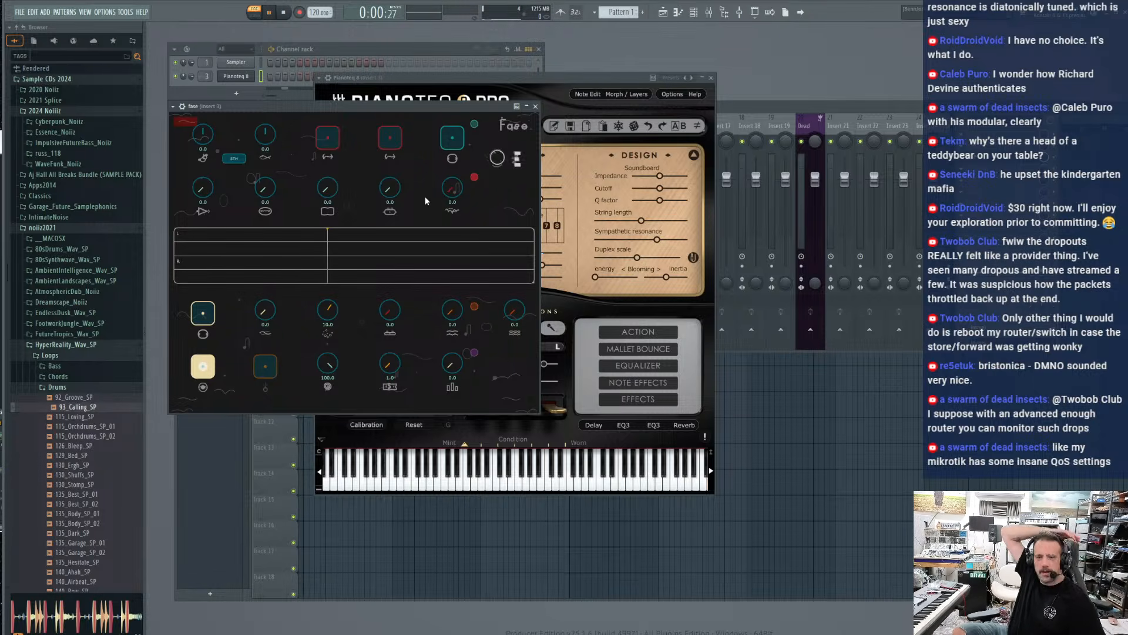
left_click(456, 141)
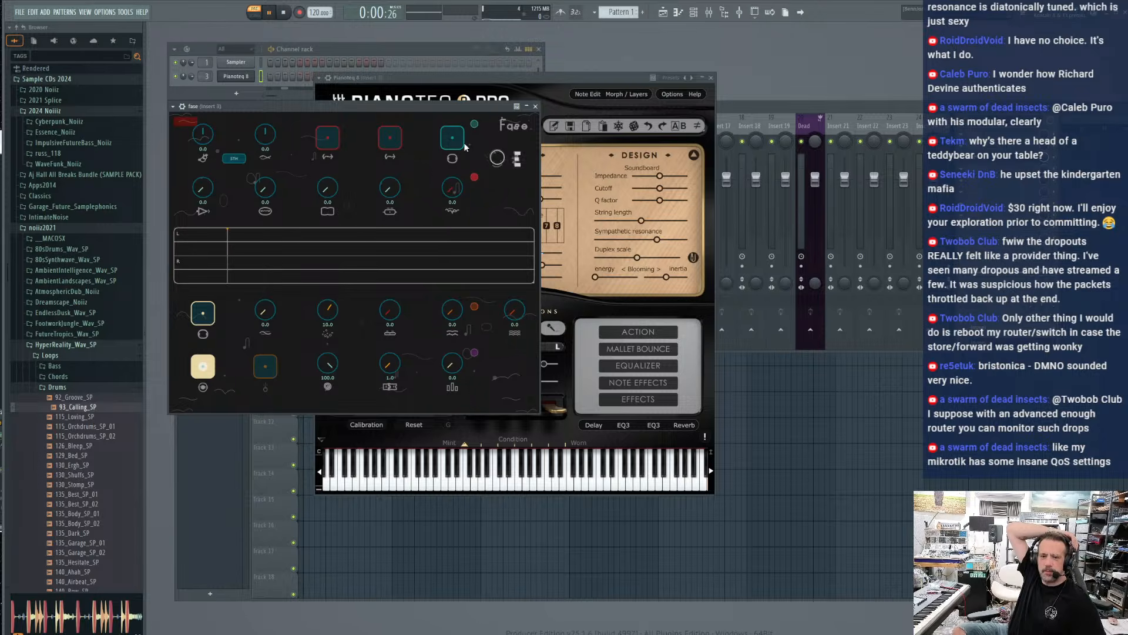
left_click(460, 142)
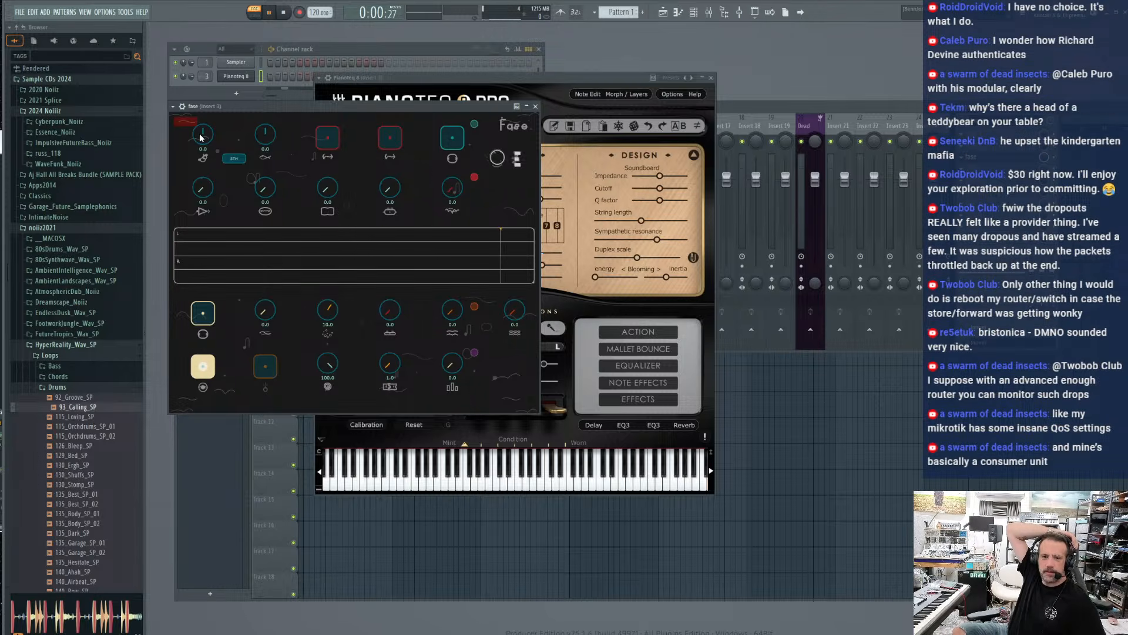
Change the loop pitch steps to octaves and lower the Loop 1 pitch to -12.0
left_click(234, 159)
left_click(235, 159)
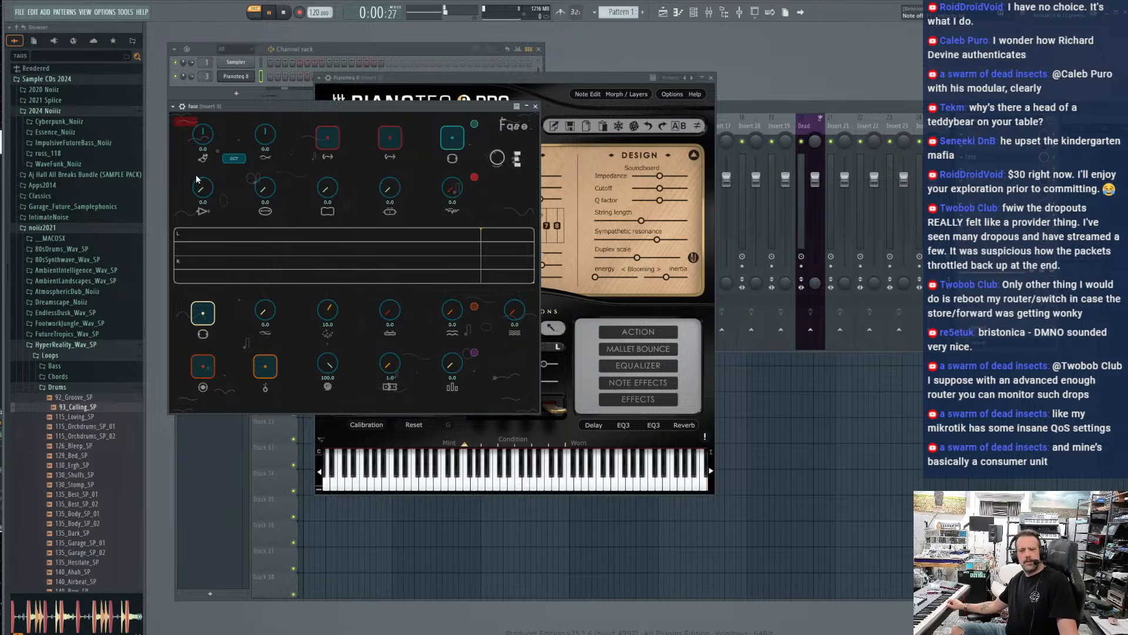
left_click_drag(202, 143, 199, 177)
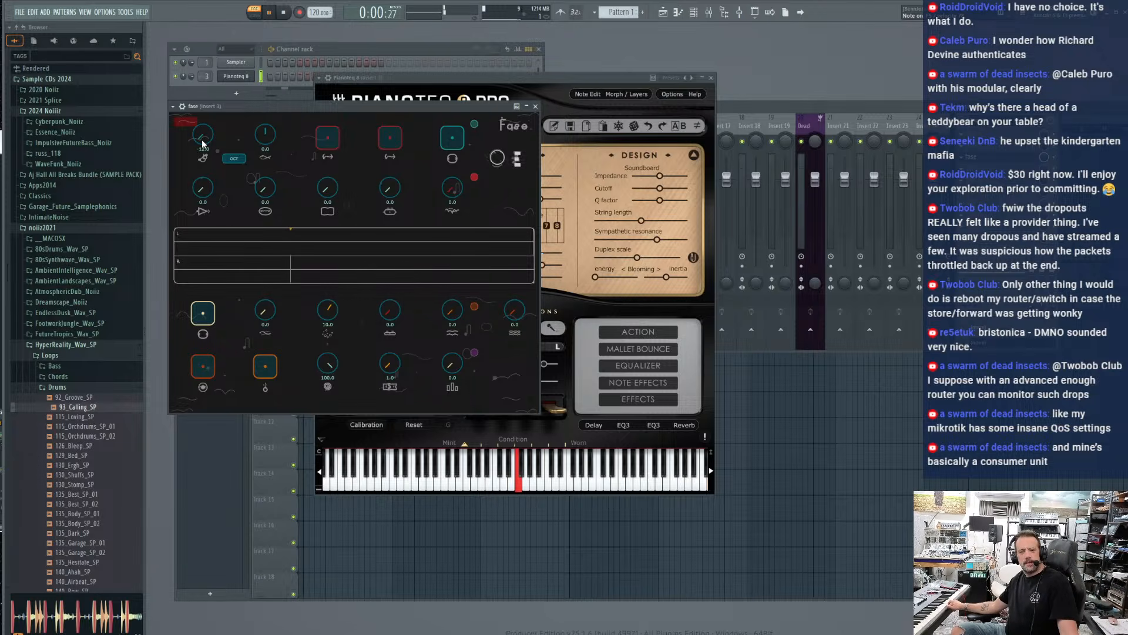
Lower the grains to 0.0, raise Layer 1 to 90.0, and set the Loop 1 and Loop 2 starts to 21.0 and 22.0
left_click_drag(331, 322, 330, 355)
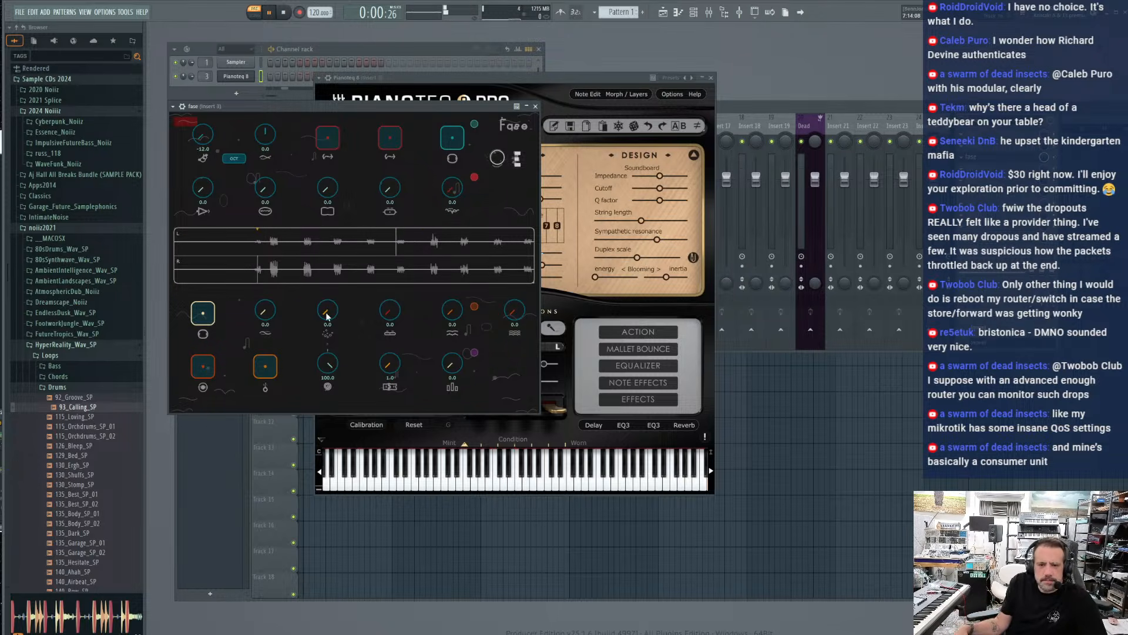
left_click_drag(267, 317, 267, 171)
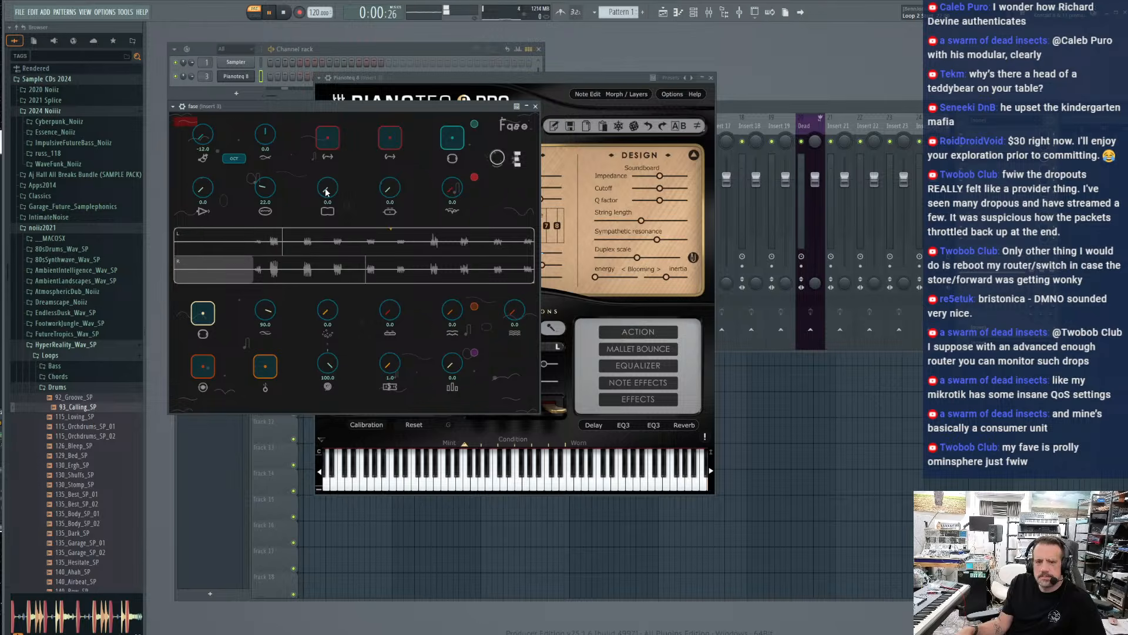
left_click_drag(200, 192, 201, 163)
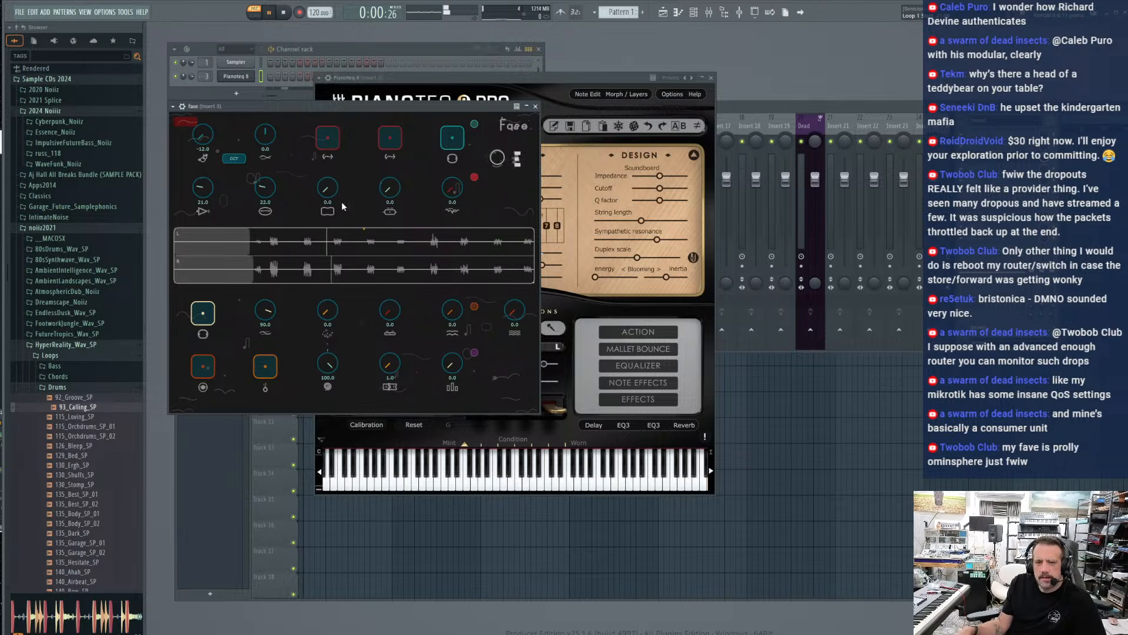
Raise the Layer 2 level to 44.0 and the Layer 3 level to 32.0
left_click_drag(452, 318, 436, 269)
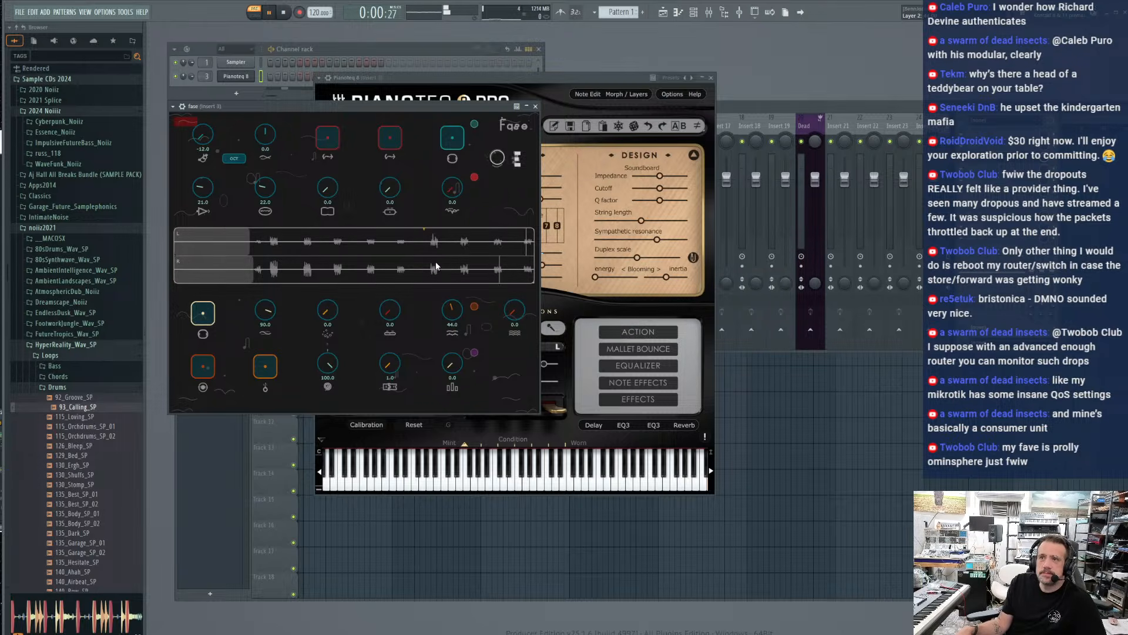
left_click_drag(506, 309, 483, 249)
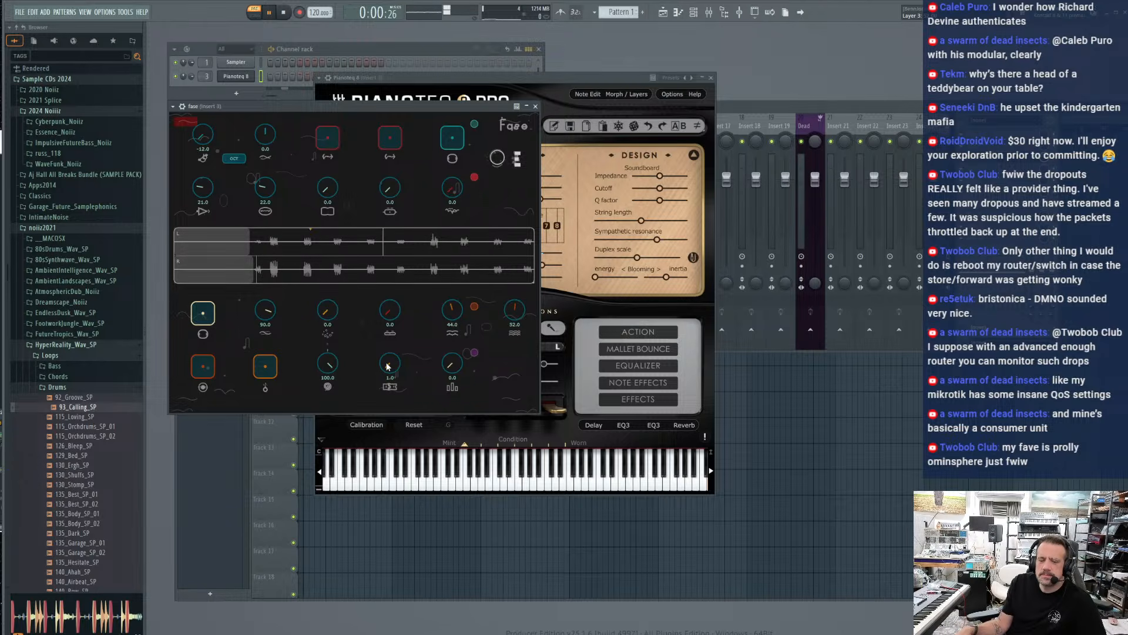
Try raising the grains to 7.0 and return them to 0.0
left_click_drag(387, 366, 385, 363)
mouse_move(453, 366)
left_mouse_down()
mouse_move(448, 354)
mouse_move(445, 380)
left_mouse_up()
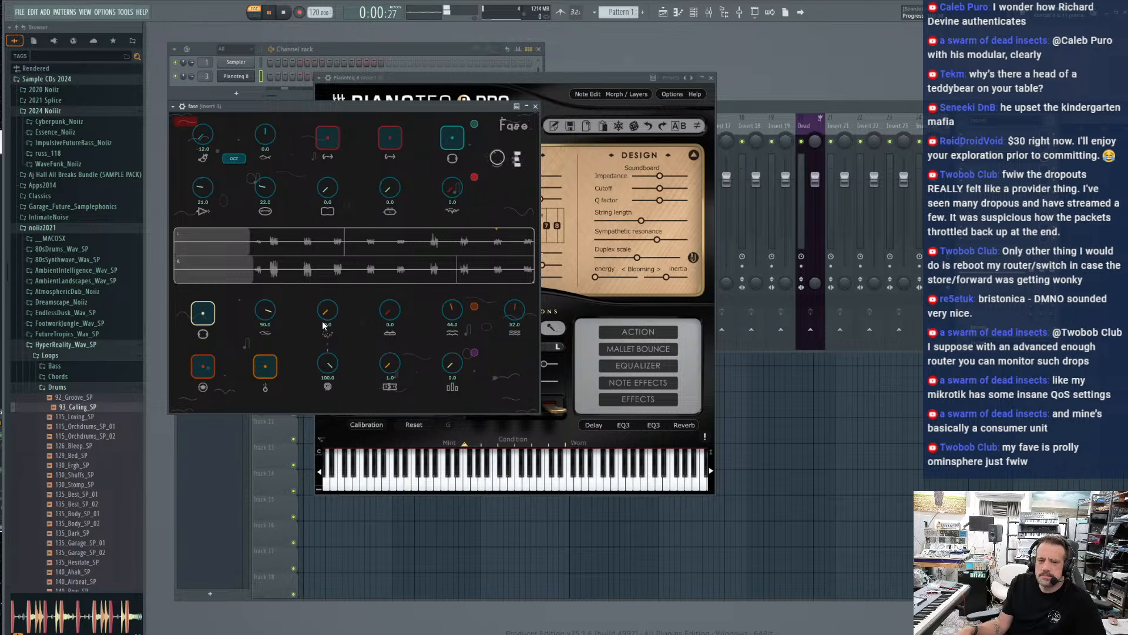
left_click_drag(329, 316, 333, 267)
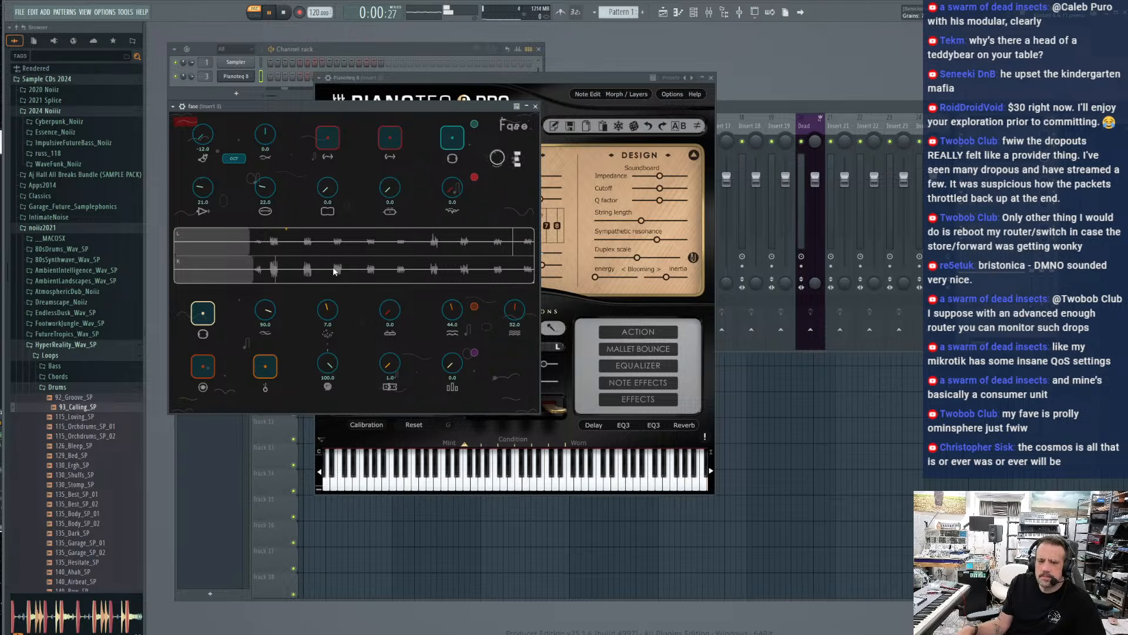
left_click_drag(328, 308, 329, 379)
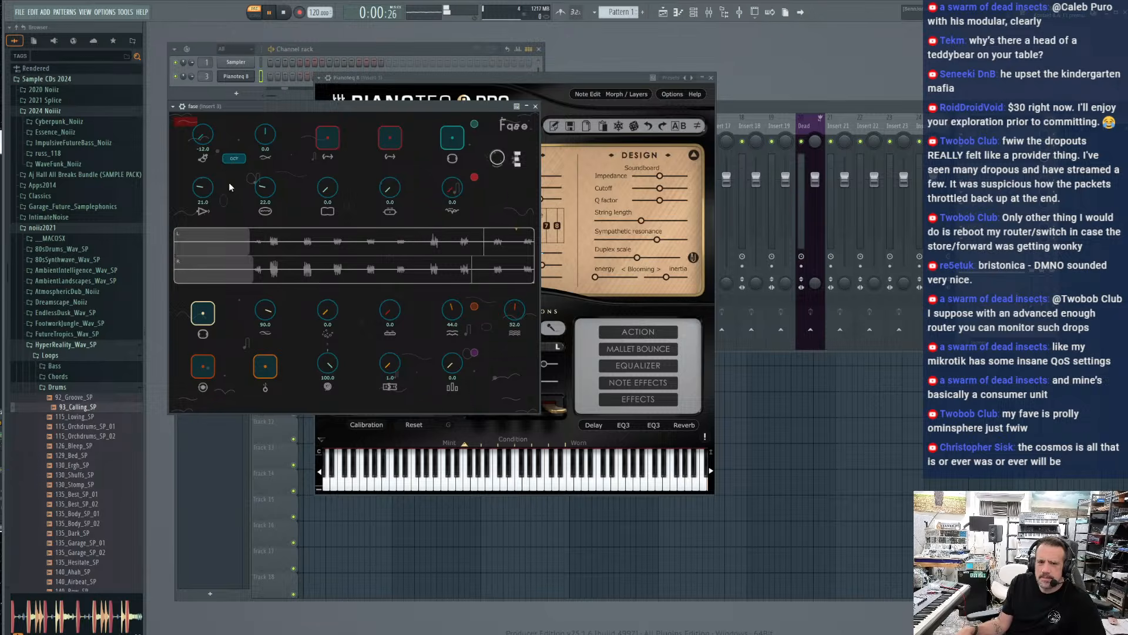
Switch the loop pitch steps to fifths, lower the Loop 2 pitch to -7.0, and set the red knob beside the Loop 2 end control to 55.0
left_click(236, 160)
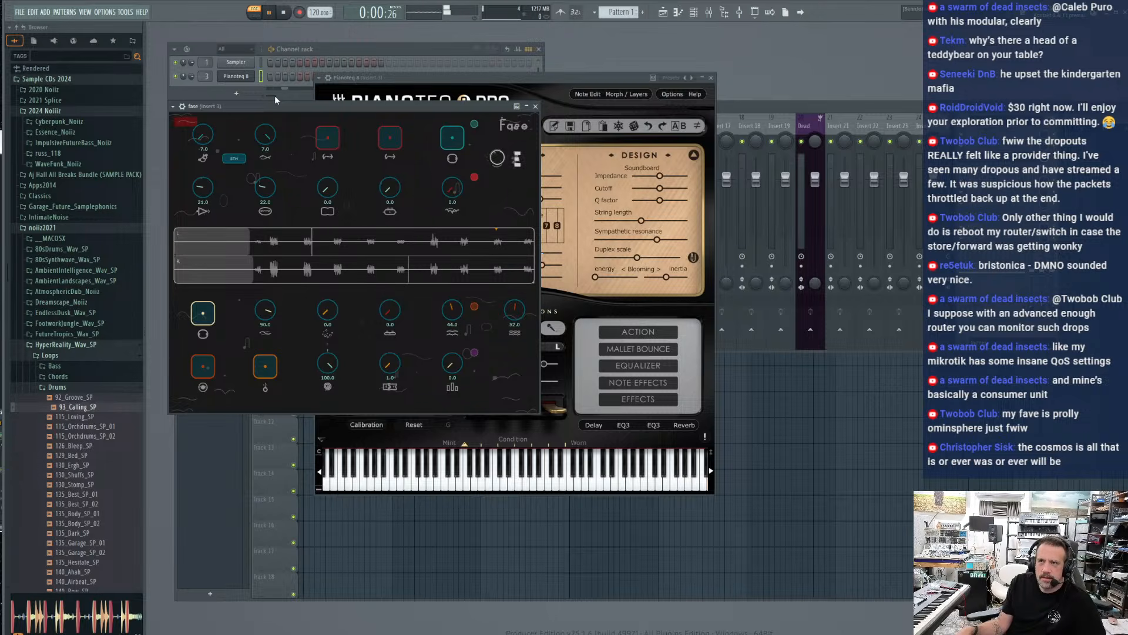
left_click_drag(275, 96, 276, 155)
left_click(446, 142)
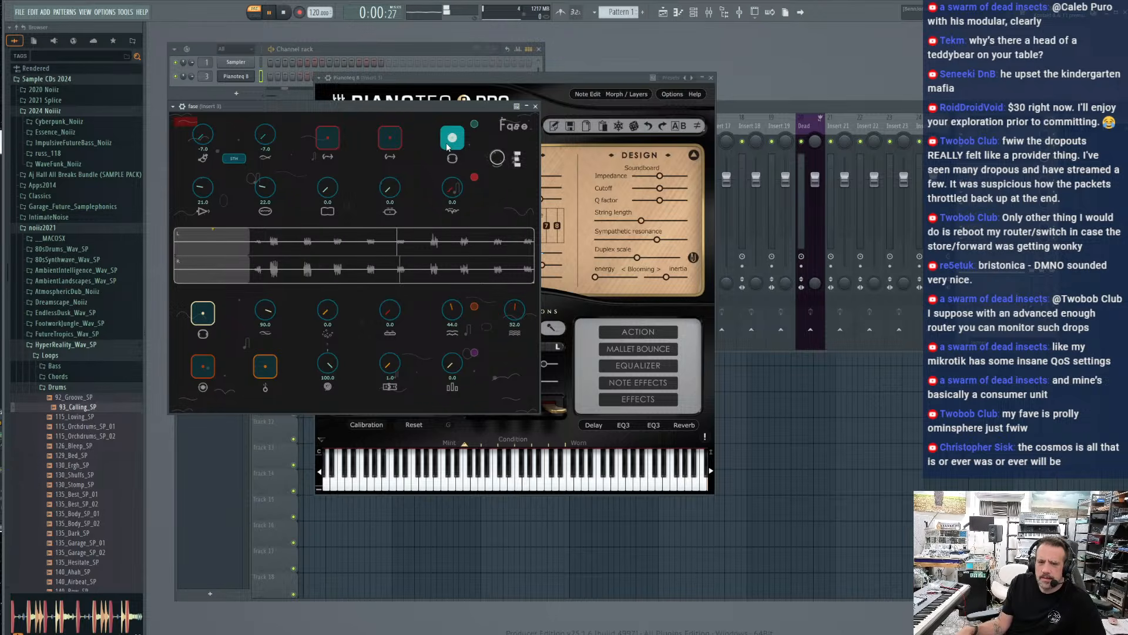
left_click(446, 142)
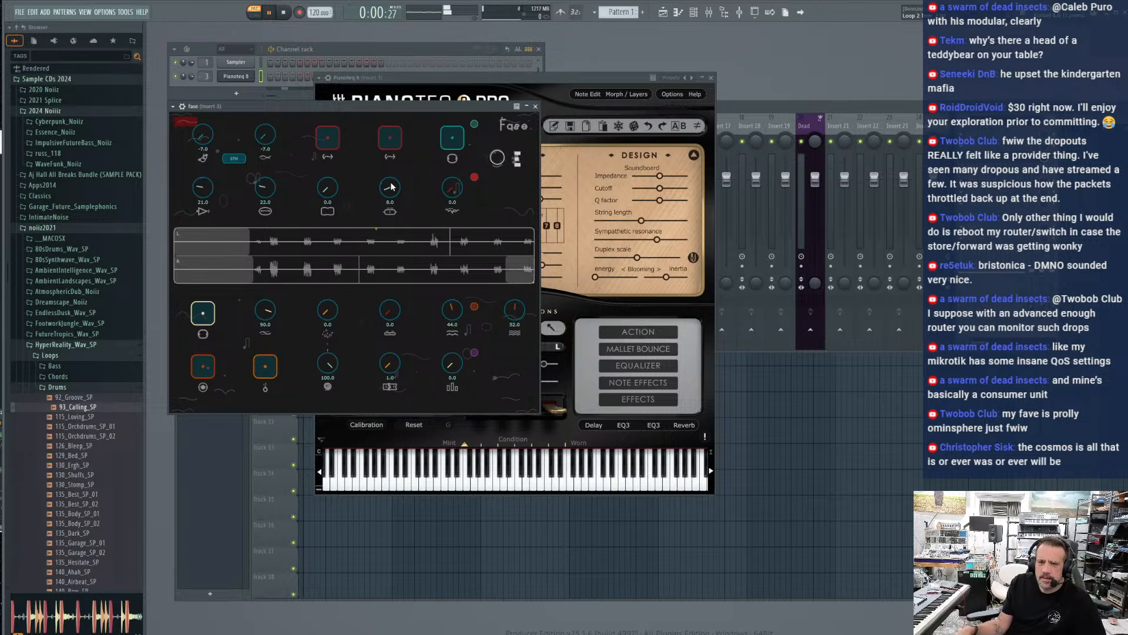
mouse_move(452, 195)
left_mouse_down()
mouse_move(444, 145)
mouse_move(450, 187)
left_mouse_up()
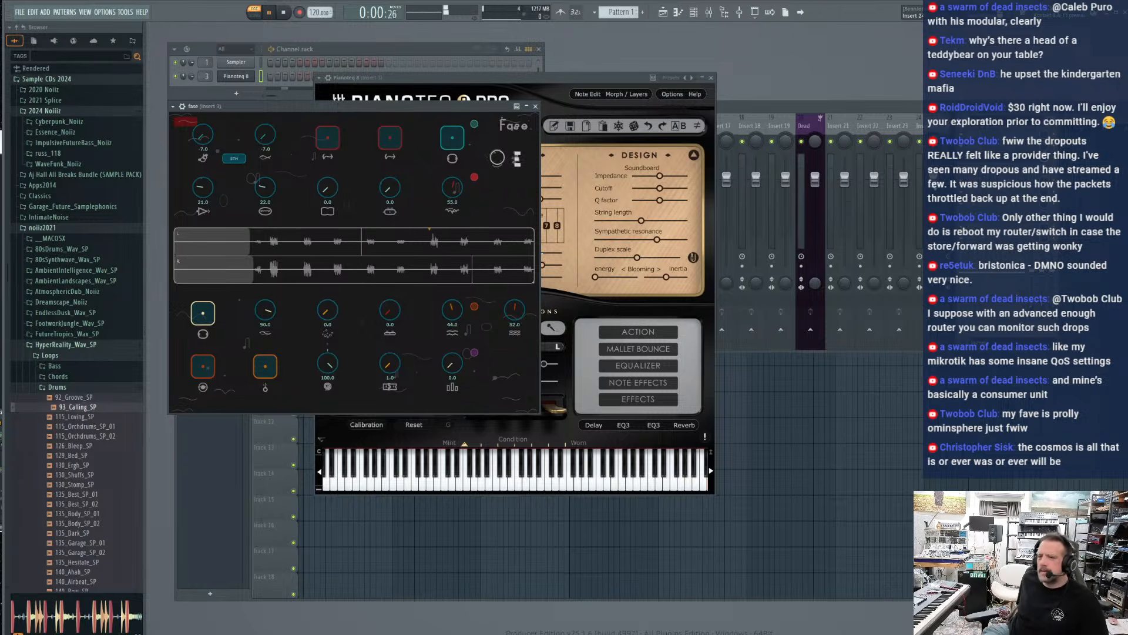
Open the Blackhole Immersive reverb, set its mix to 17% and its size to 87, and close it
left_click(836, 224)
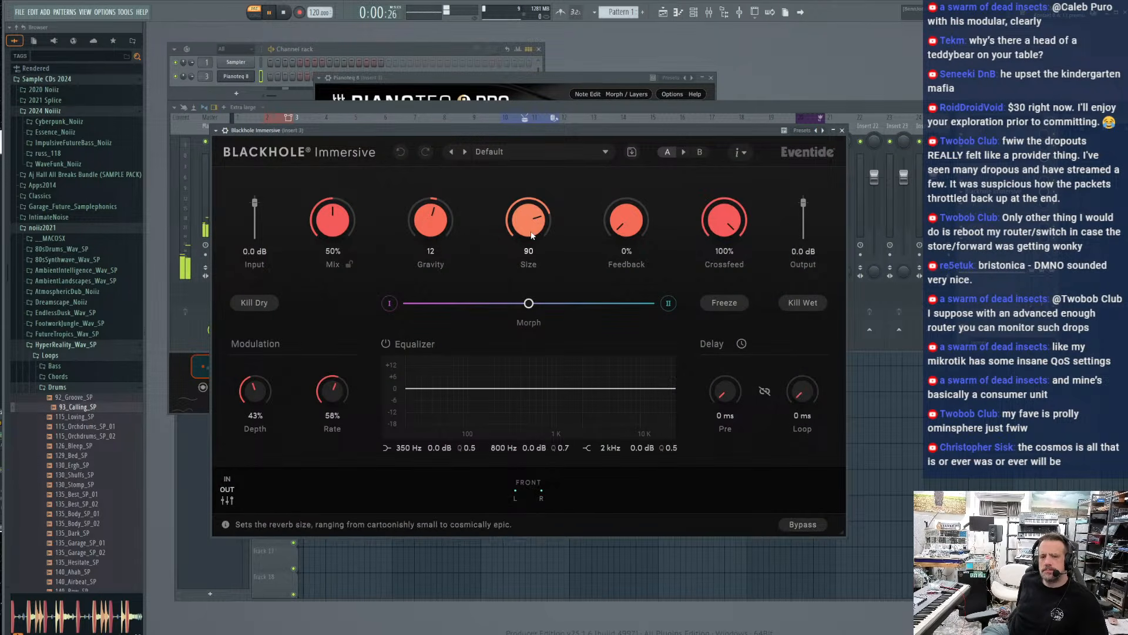
left_click_drag(331, 222, 326, 272)
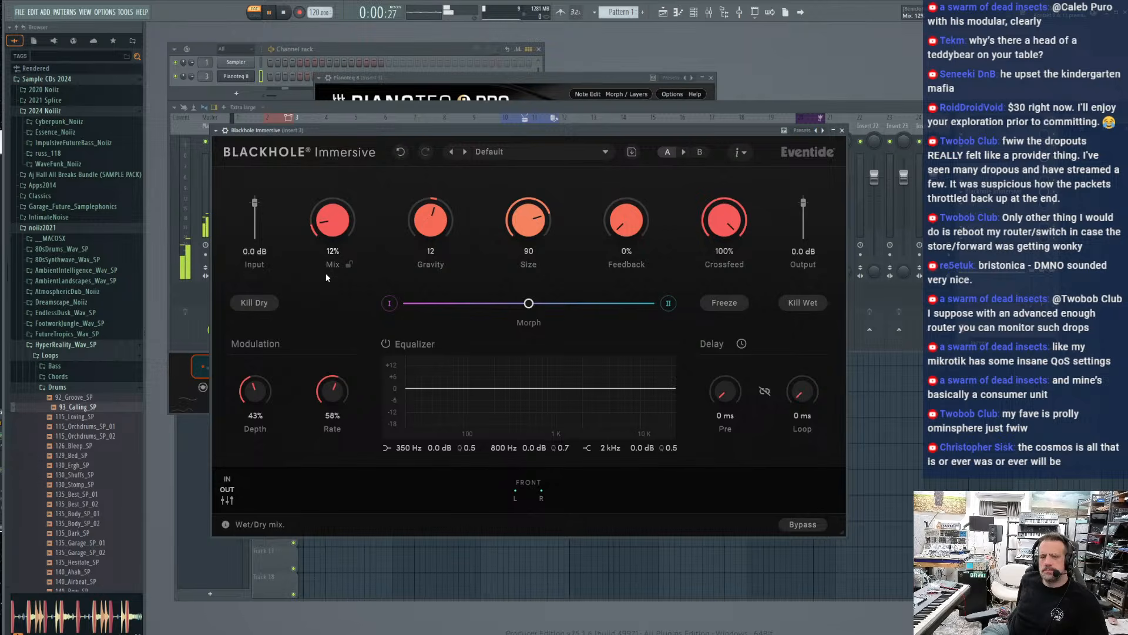
left_click_drag(511, 229, 511, 227)
left_click_drag(330, 224, 331, 222)
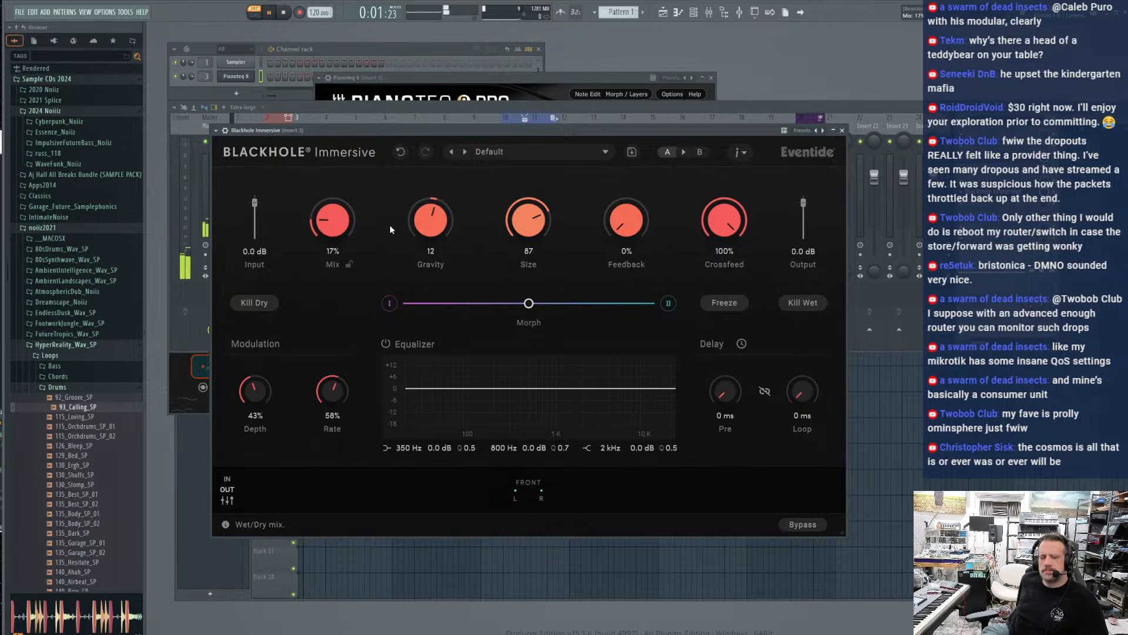
left_click(842, 130)
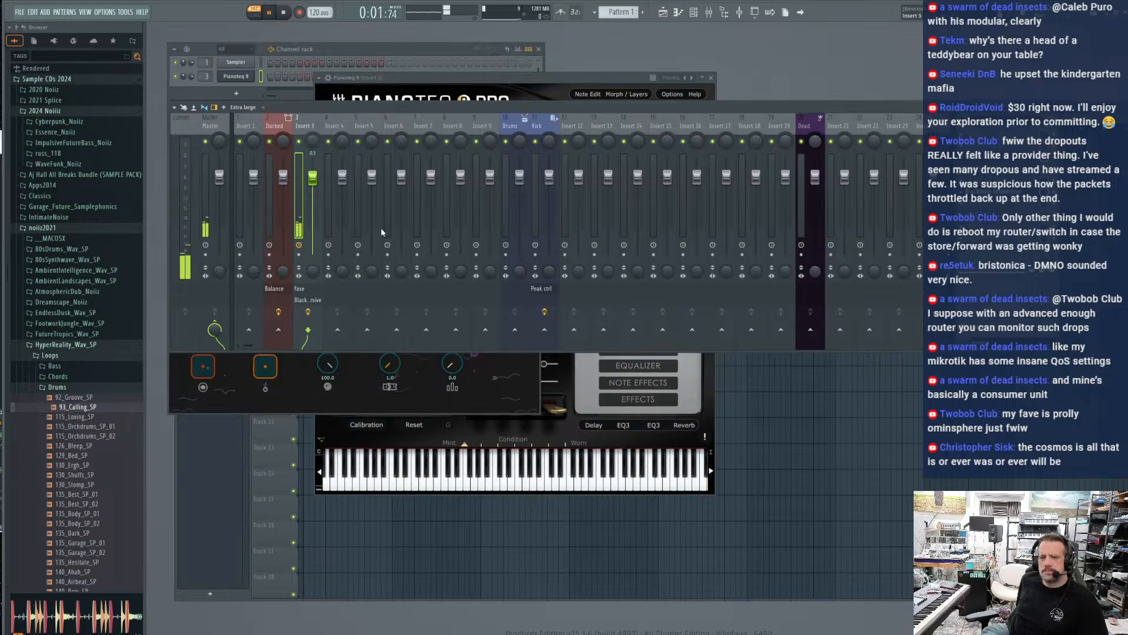
Bring Pianoteq to the front while playing the piano over the loop, and return to the mixer
left_click(382, 80)
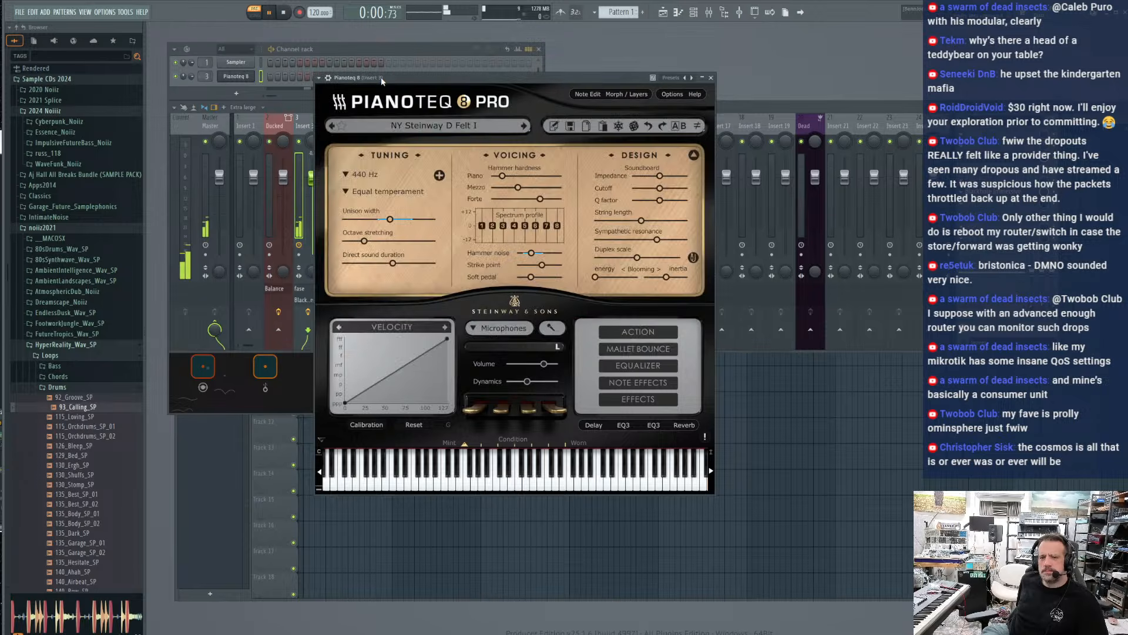
left_click(291, 122)
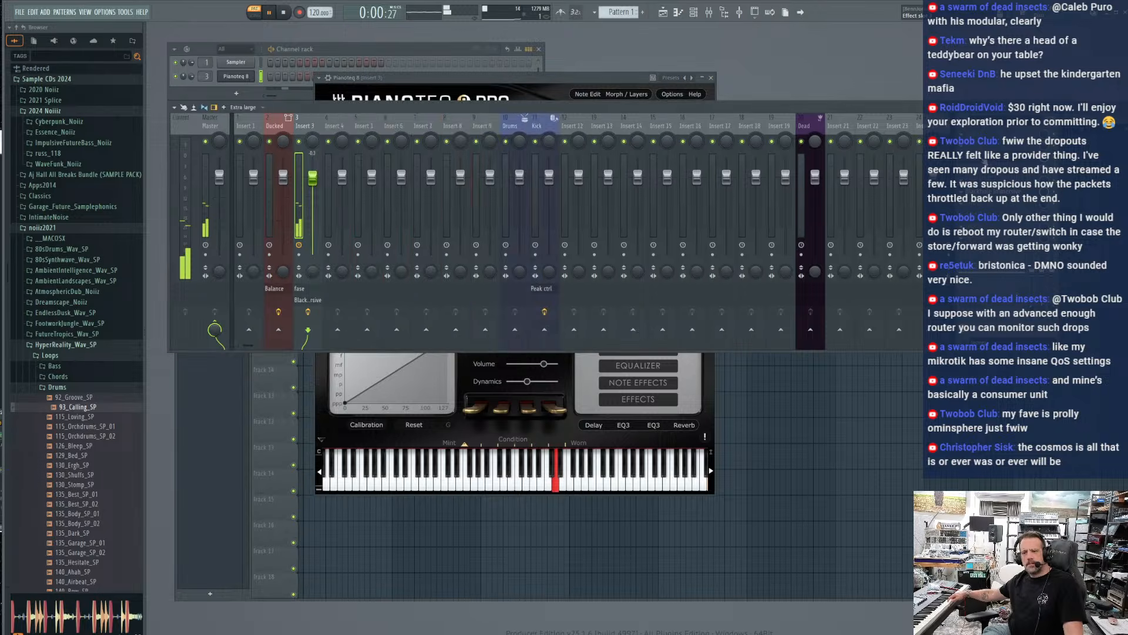
left_click(986, 177)
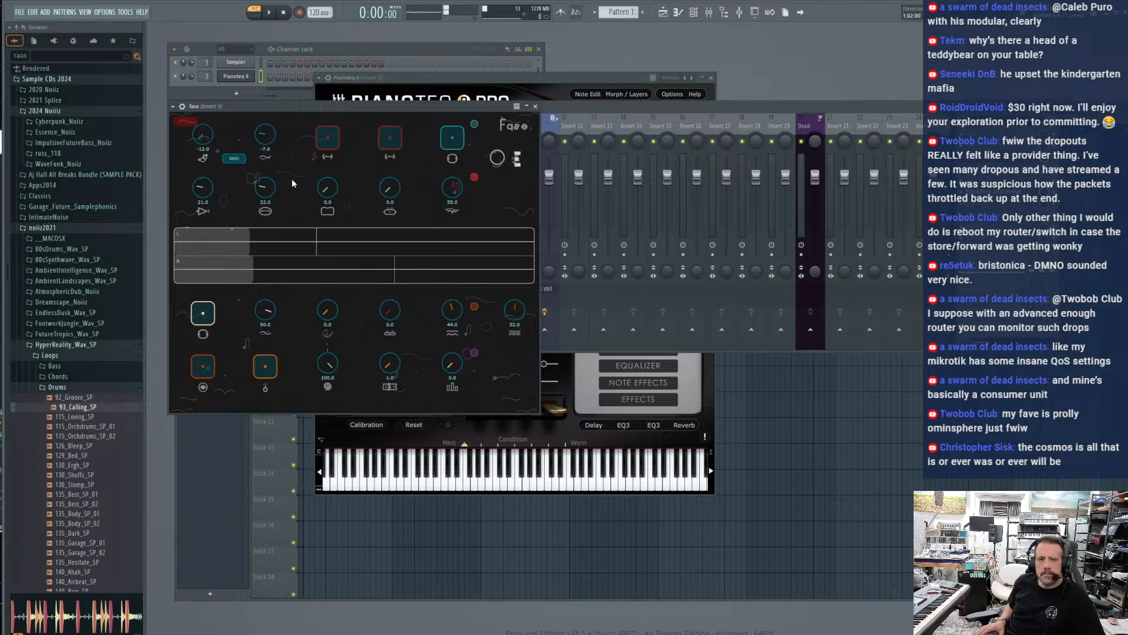
Reposition the fase window, set both loop ends to 60.0, and set both loop starts to 21.0
mouse_move(304, 108)
left_mouse_down()
mouse_move(358, 146)
mouse_move(300, 97)
left_mouse_up()
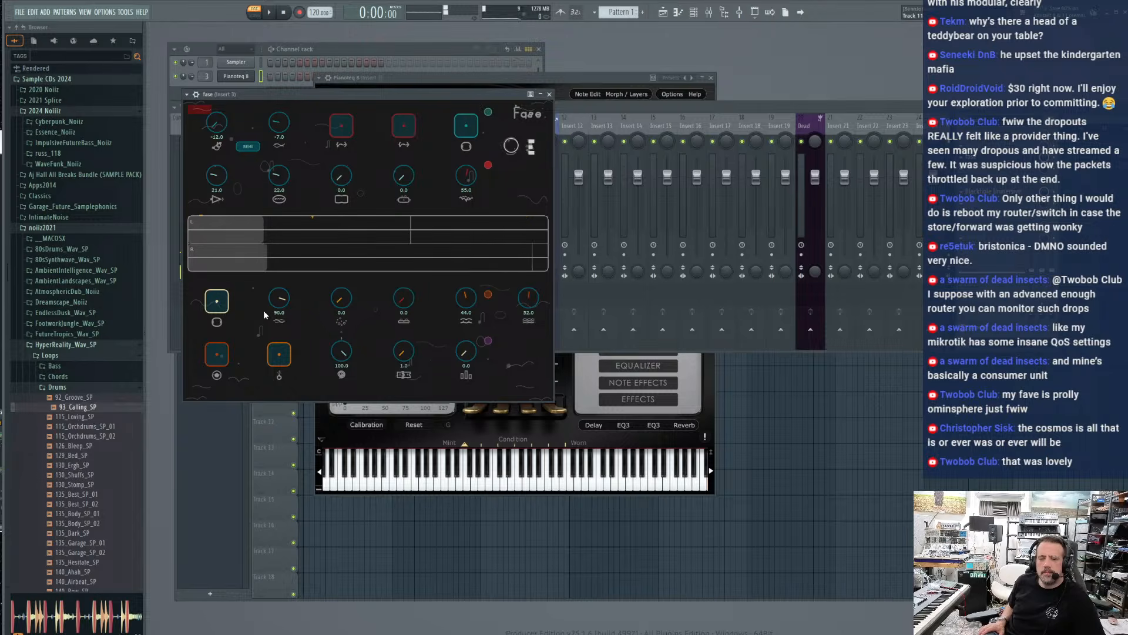
left_click_drag(403, 186, 402, 150)
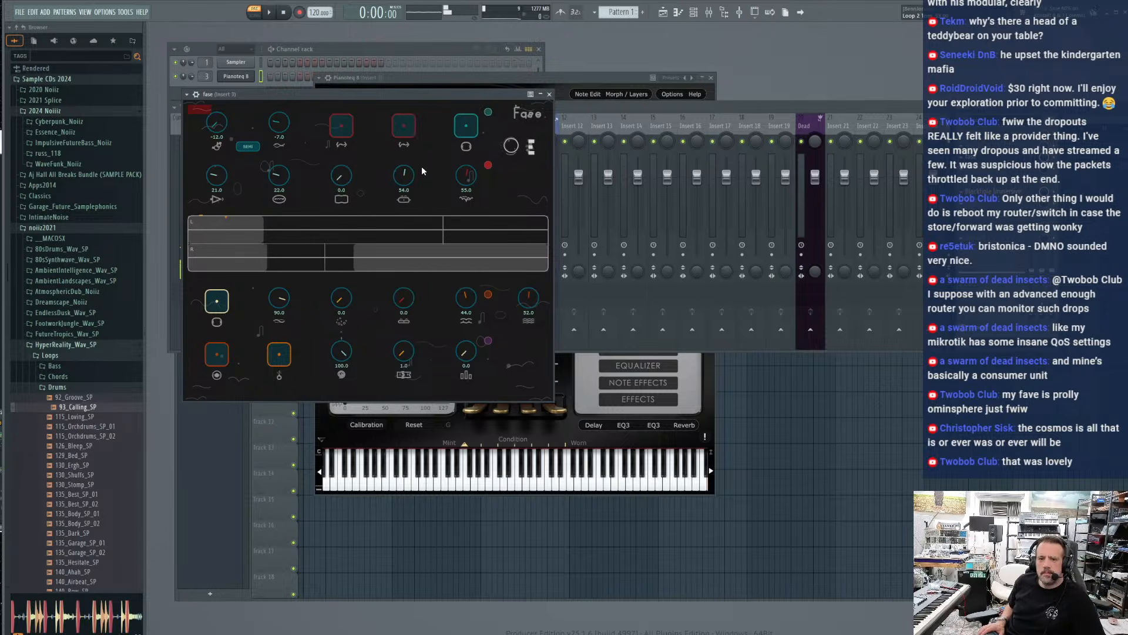
left_click_drag(342, 179, 336, 136)
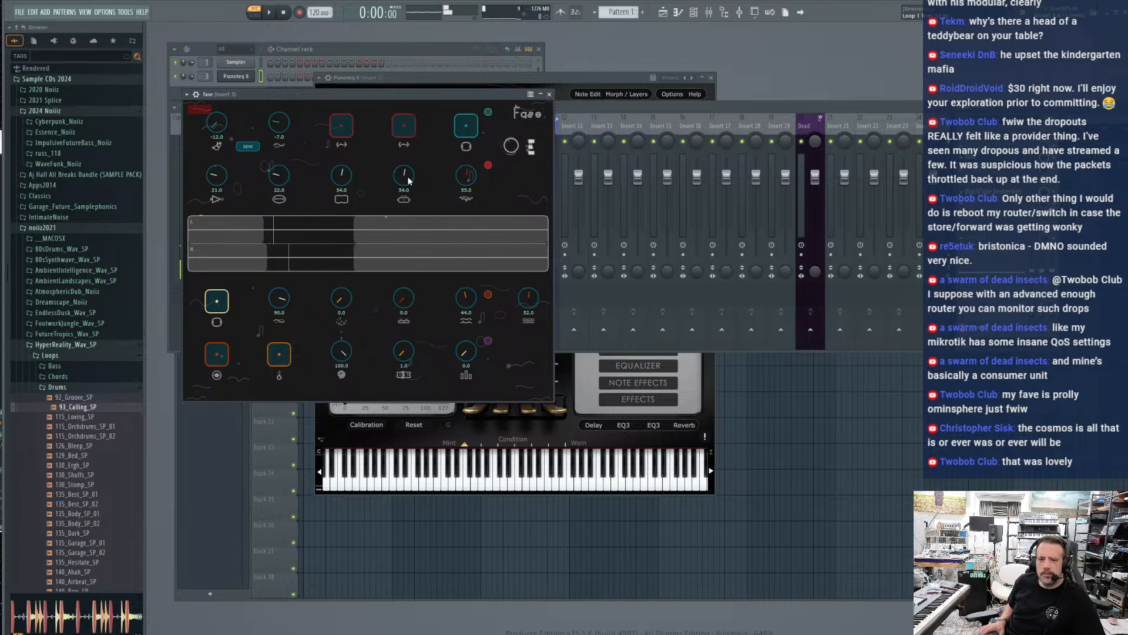
left_click_drag(398, 178, 406, 207)
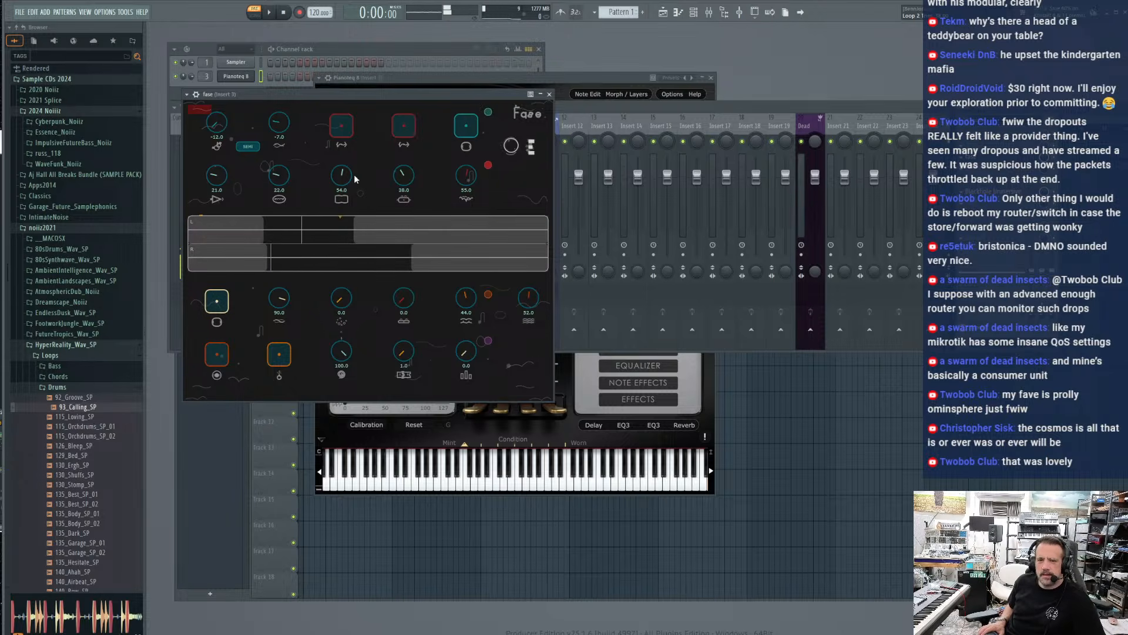
mouse_move(343, 177)
left_mouse_down()
mouse_move(341, 195)
mouse_move(343, 172)
left_mouse_up()
left_click_drag(411, 175, 403, 149)
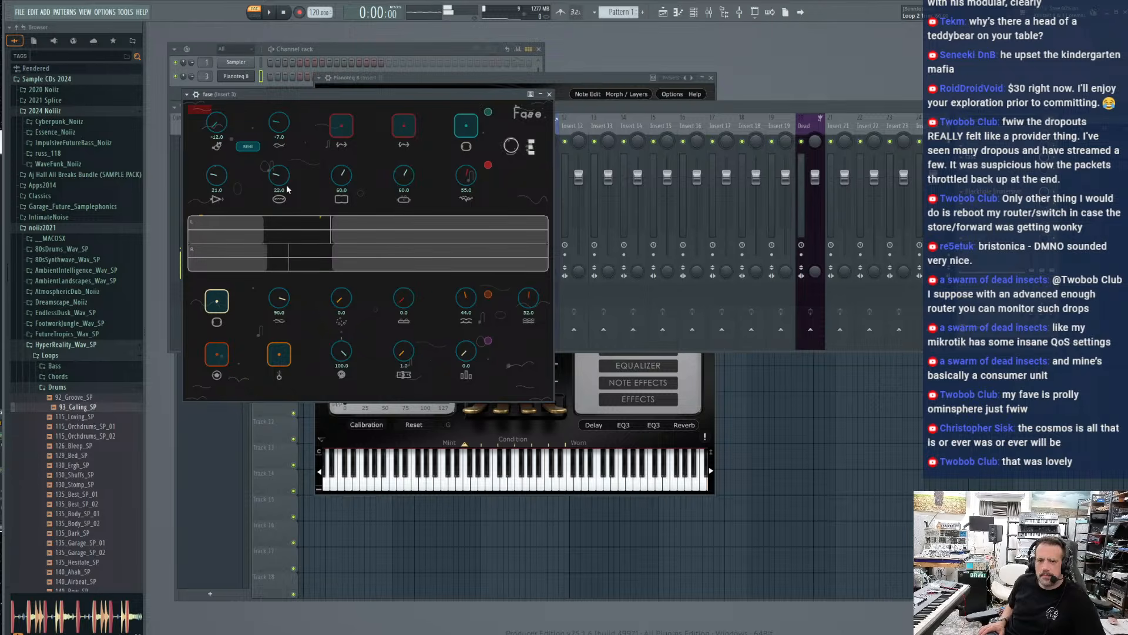
left_click_drag(284, 180, 285, 182)
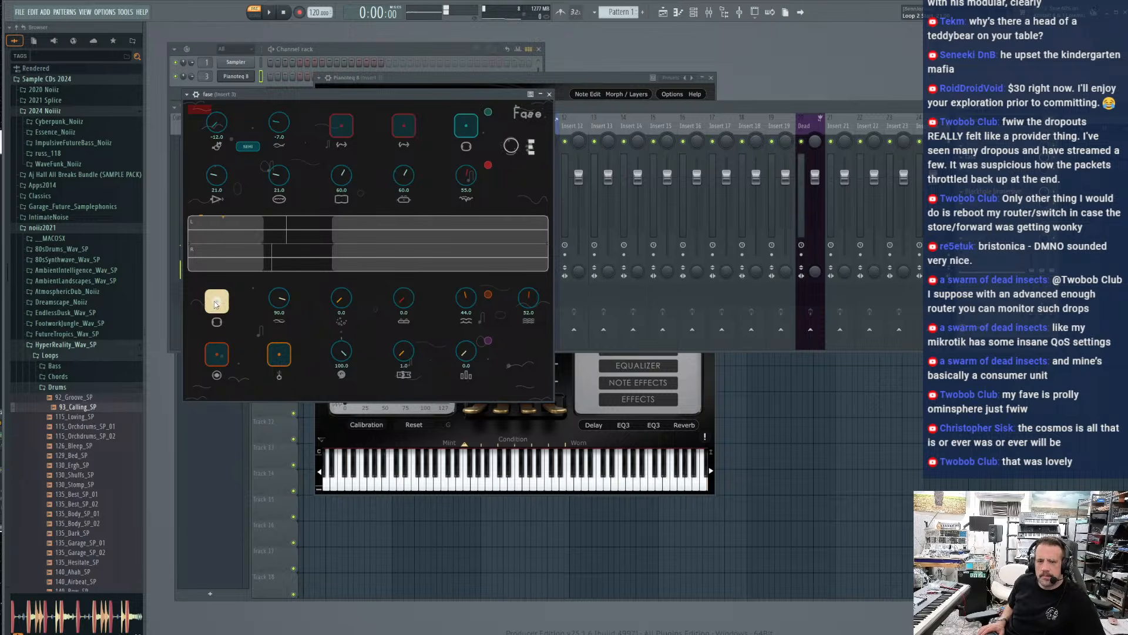
mouse_move(215, 179)
left_mouse_down()
mouse_move(217, 221)
mouse_move(215, 176)
left_mouse_up()
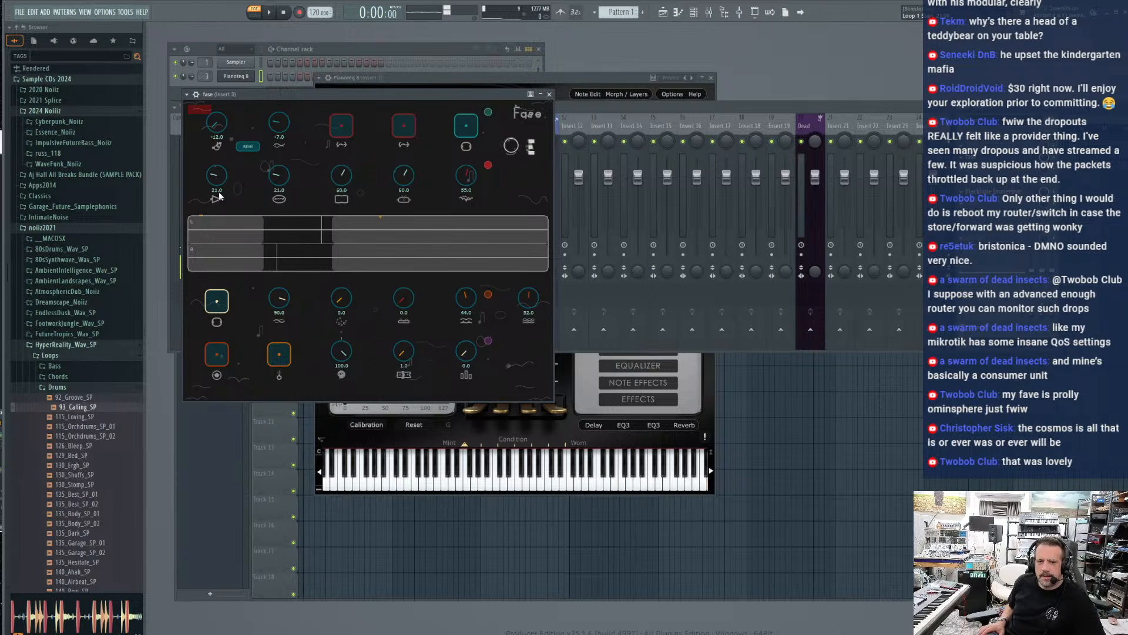
Reset the Layer 1, Layer 2 and Layer 3 levels to 0.0
left_click_drag(280, 305, 422, 368)
left_click_drag(462, 300, 441, 411)
left_click_drag(527, 301, 494, 416)
mouse_move(277, 189)
left_mouse_down()
mouse_move(275, 226)
mouse_move(279, 184)
left_mouse_up()
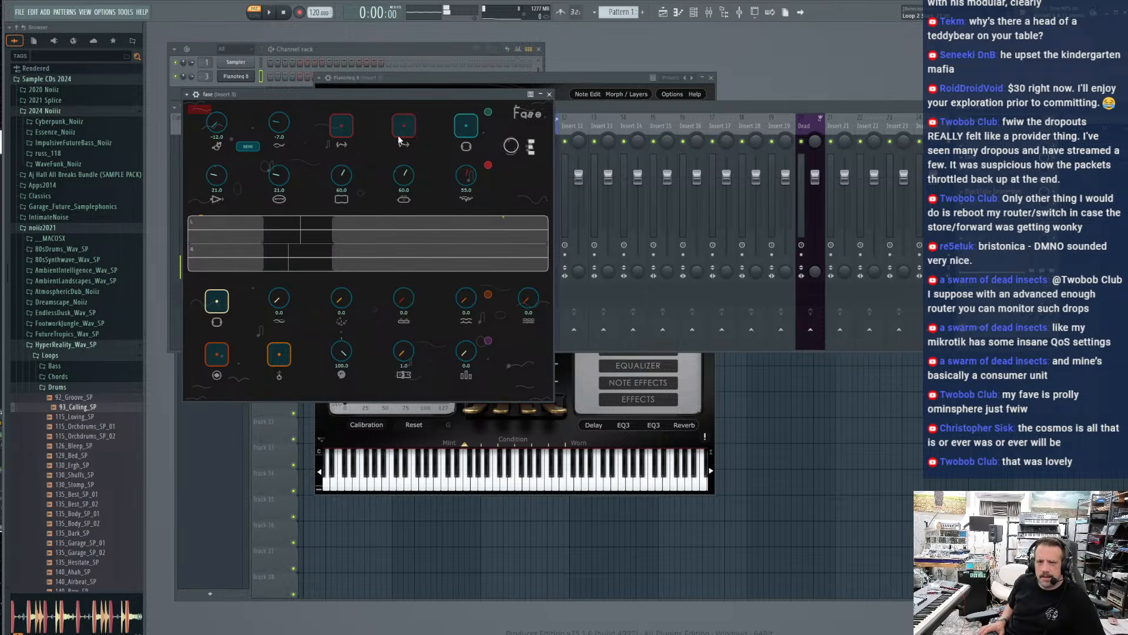
Toggle the two red pads and the teal pad on and off, and lower the Loop 2 pitch to -12.0
left_click(344, 126)
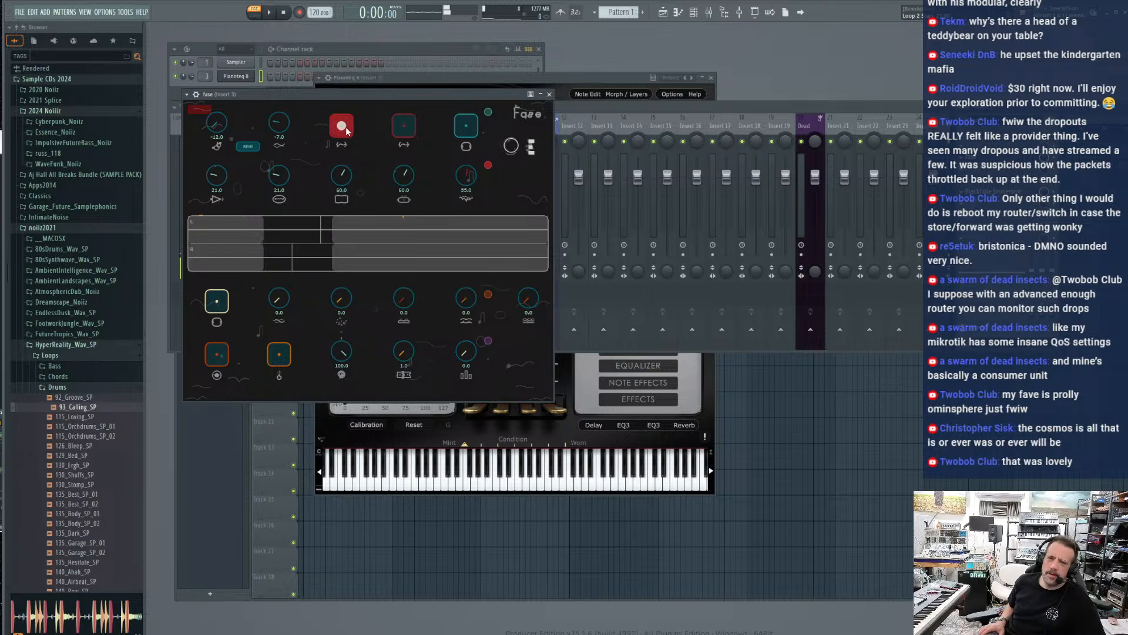
left_click(403, 127)
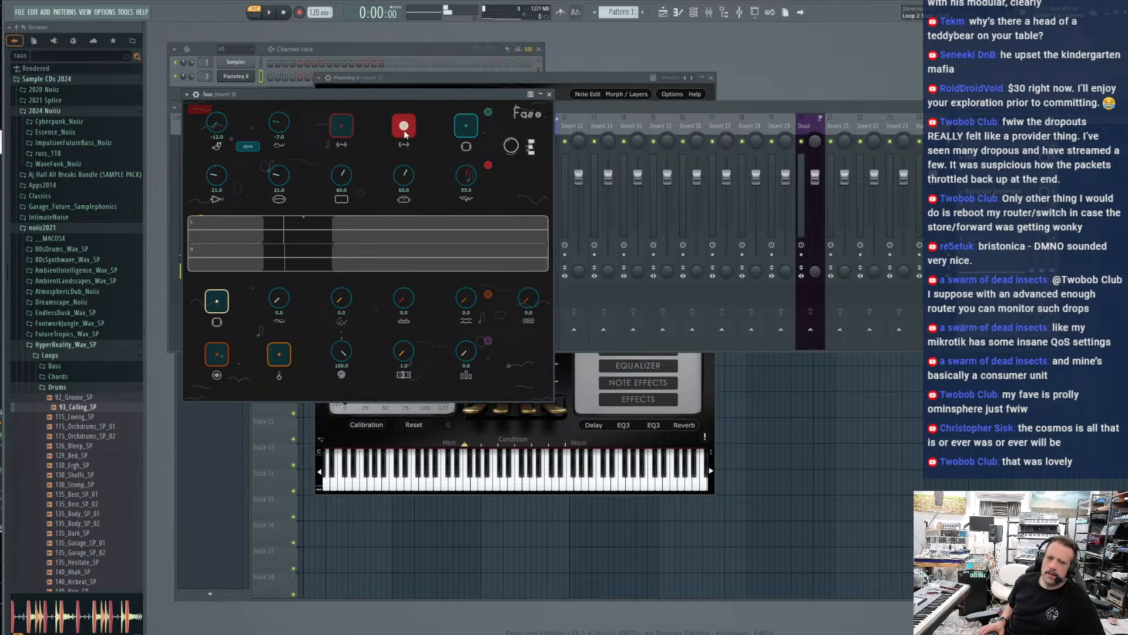
left_click(467, 131)
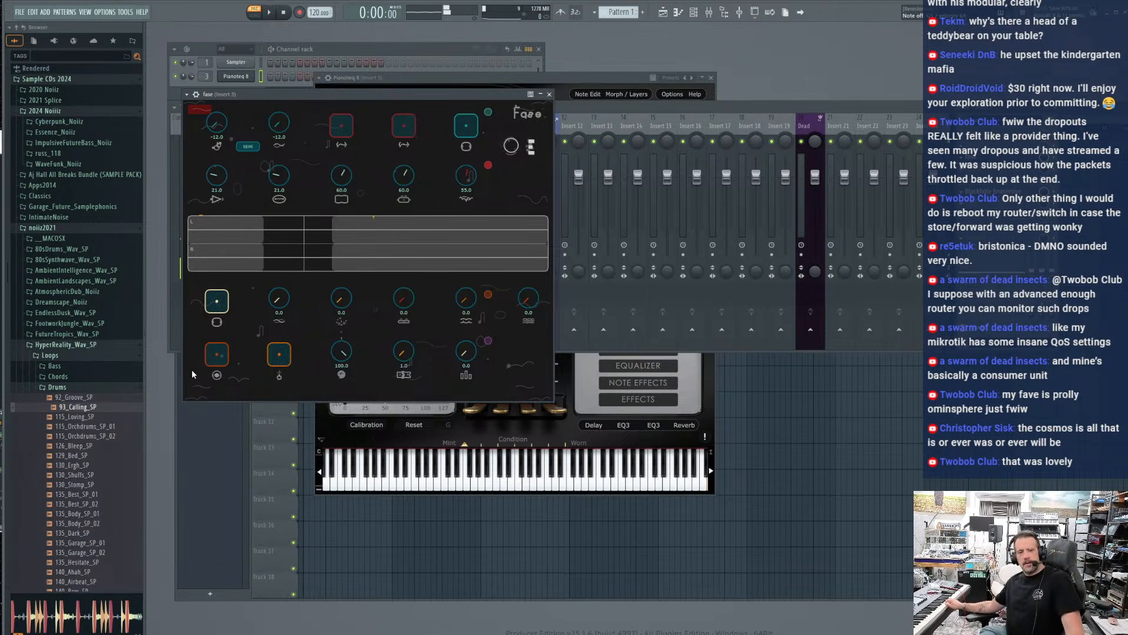
Record a fresh piano loop in fase and overdub further piano layers onto it
left_click(223, 360)
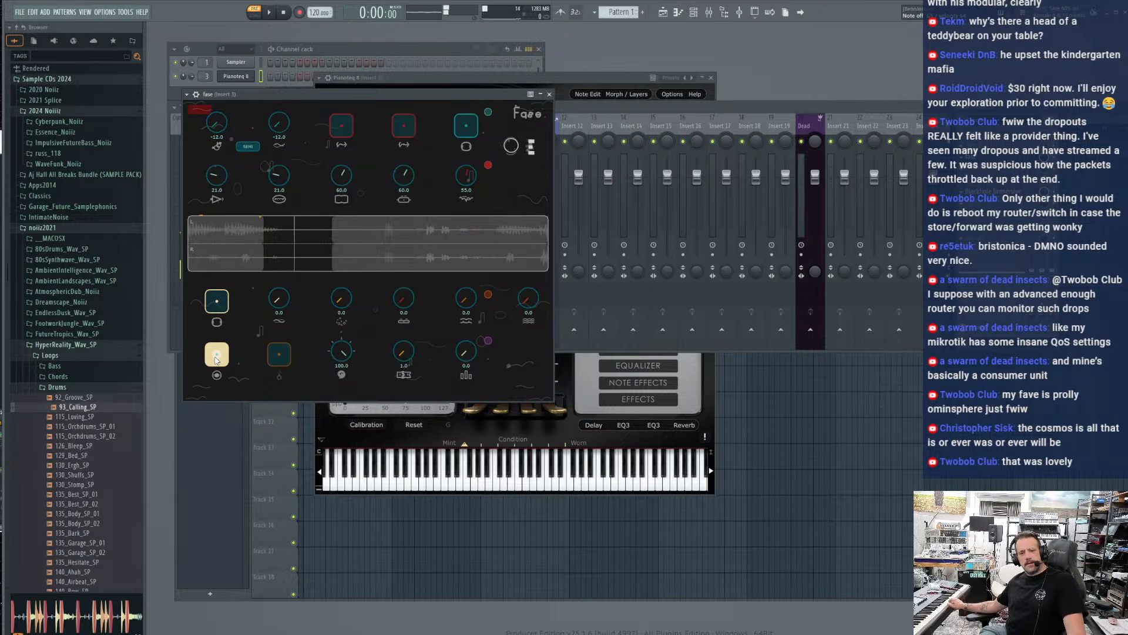
left_click(215, 360)
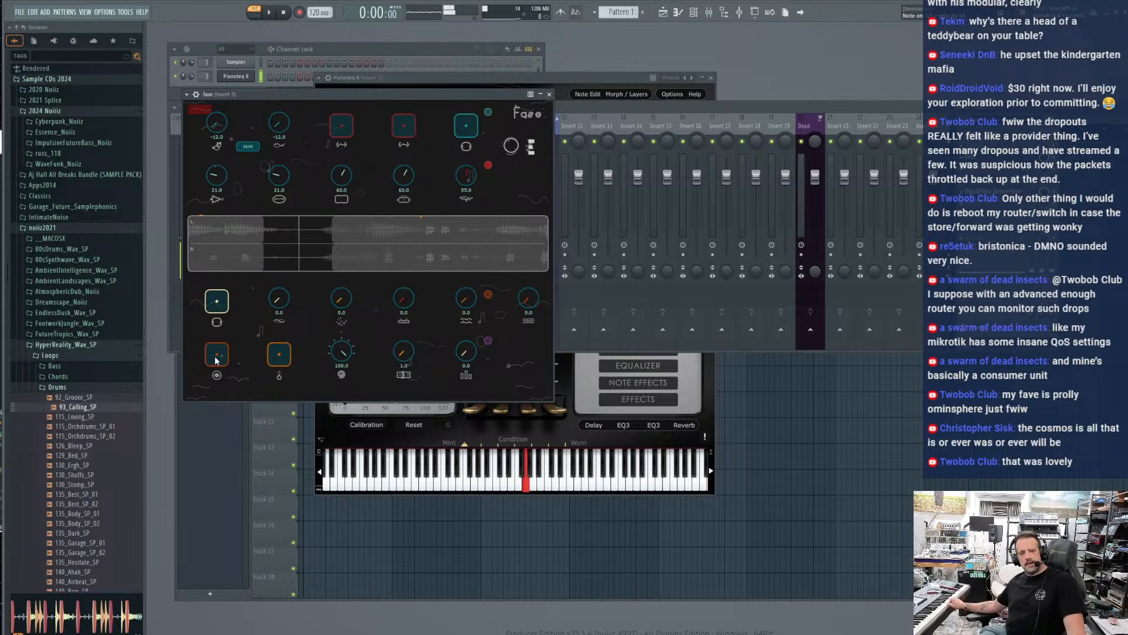
left_click(215, 361)
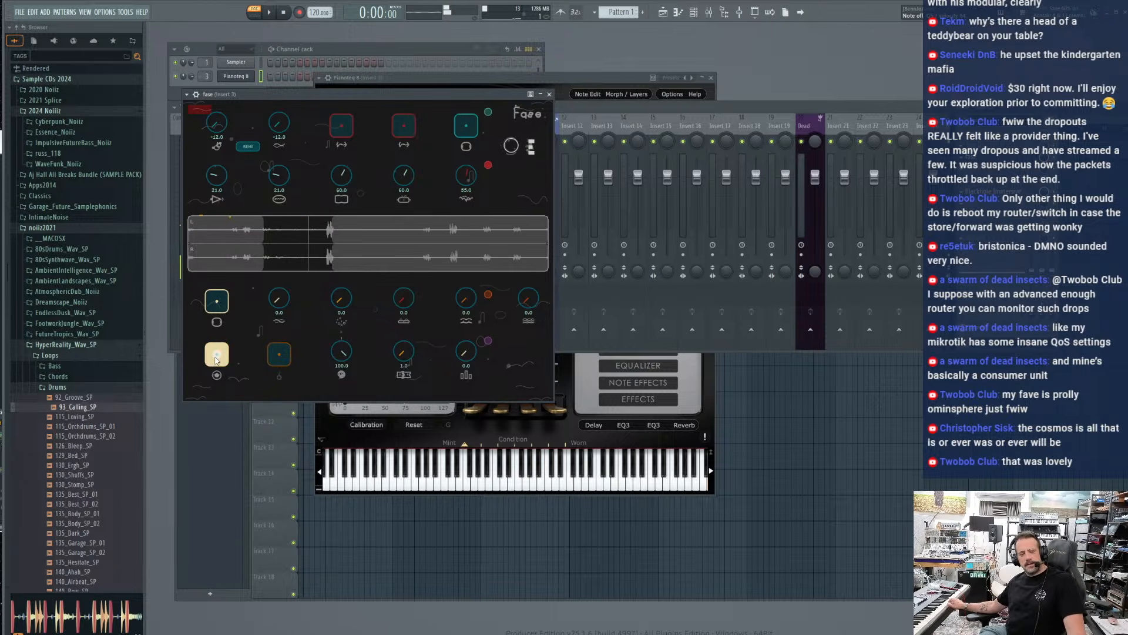
left_click(215, 359)
left_click(215, 360)
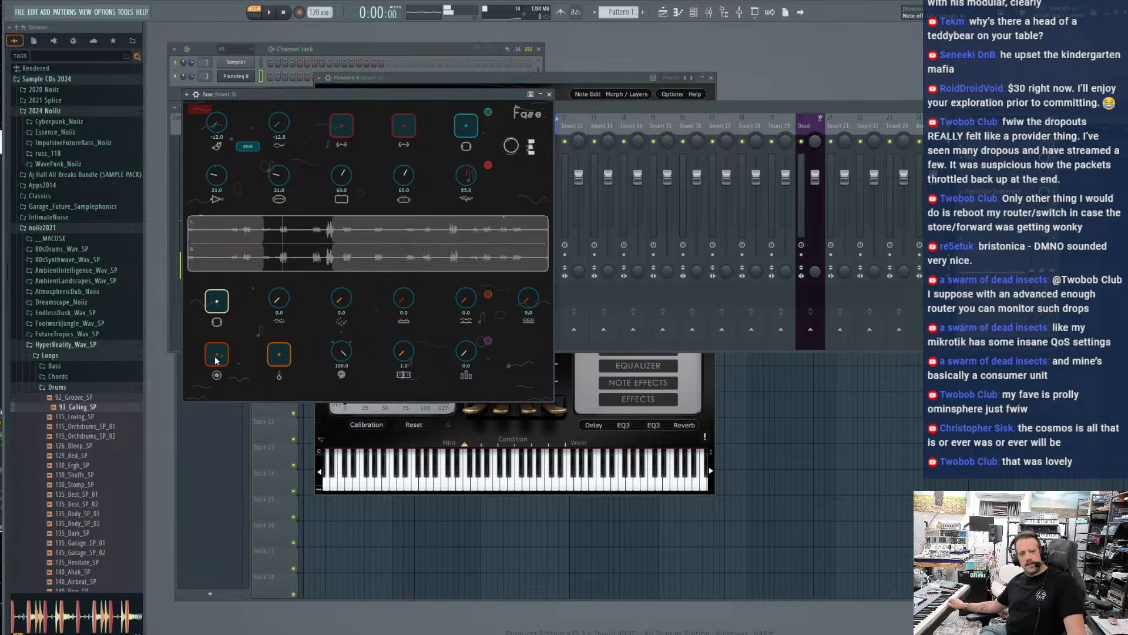
left_click(215, 360)
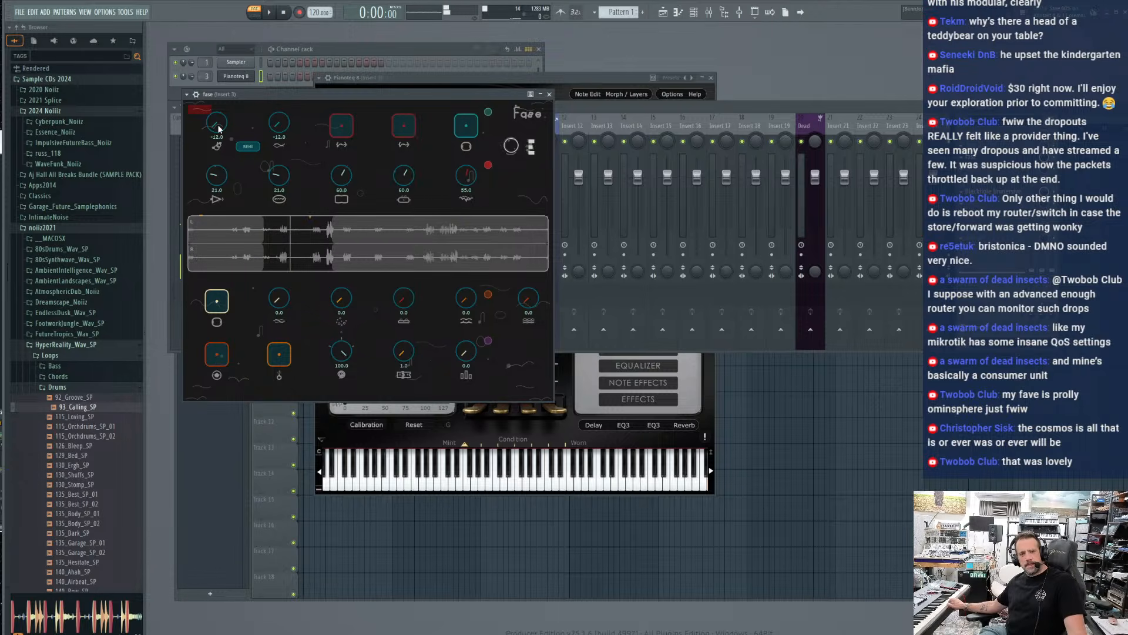
Return both loop pitches to 0.0 and overdub another piano layer onto the loop in fase
left_click_drag(220, 102, 226, 65)
left_click_drag(278, 125, 280, 99)
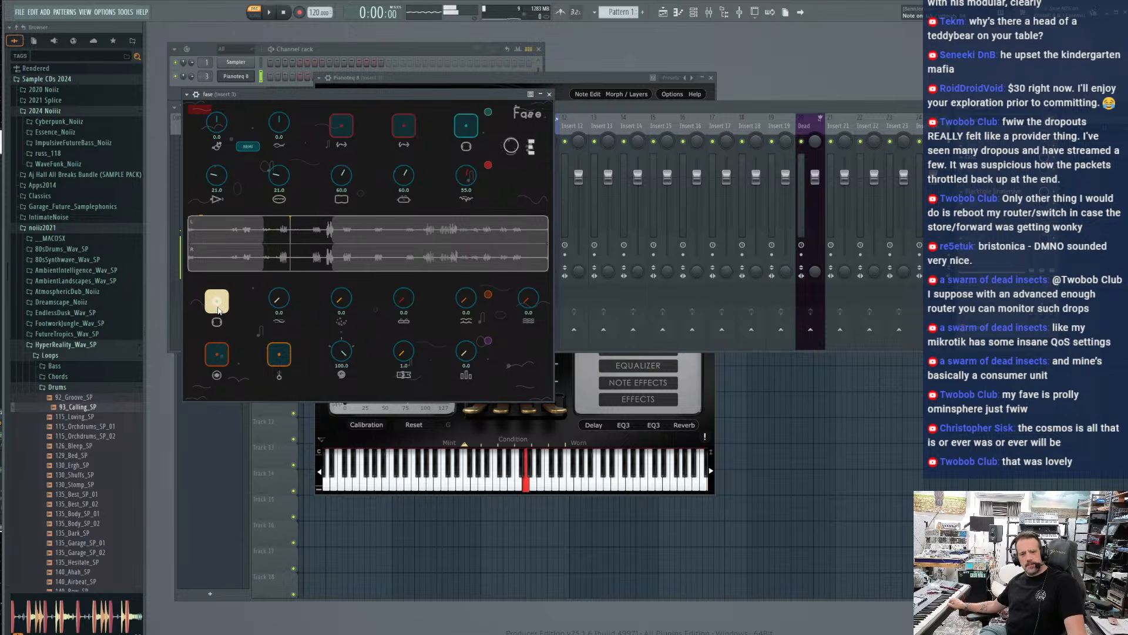
left_click(213, 361)
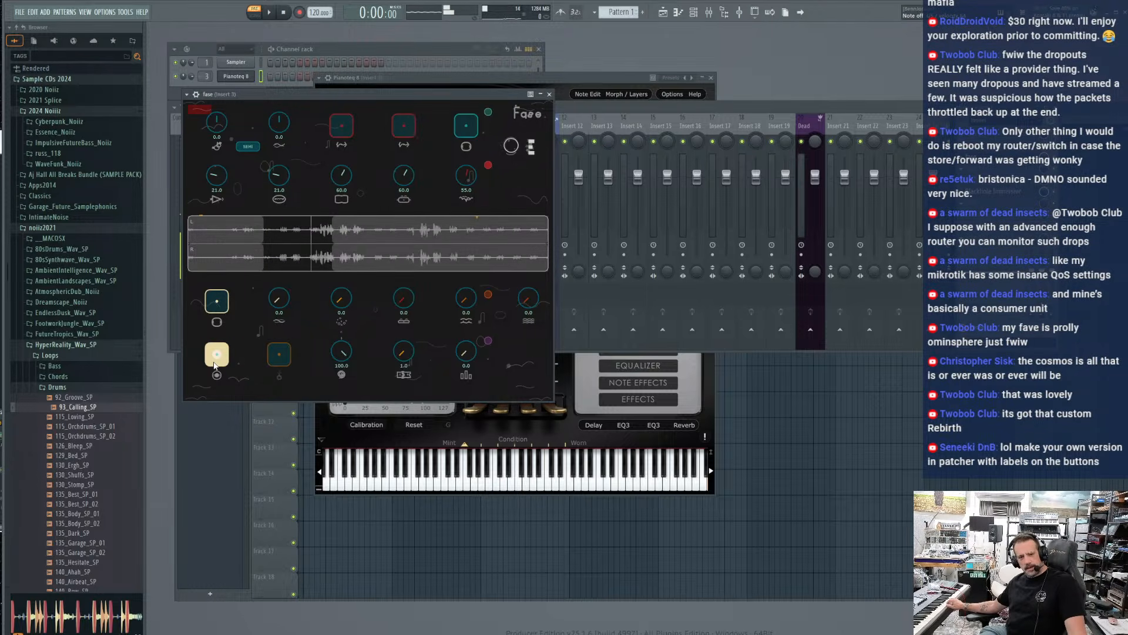
Shorten the Loop 2 range by setting its loop end to 59.0
left_click_drag(406, 184, 406, 185)
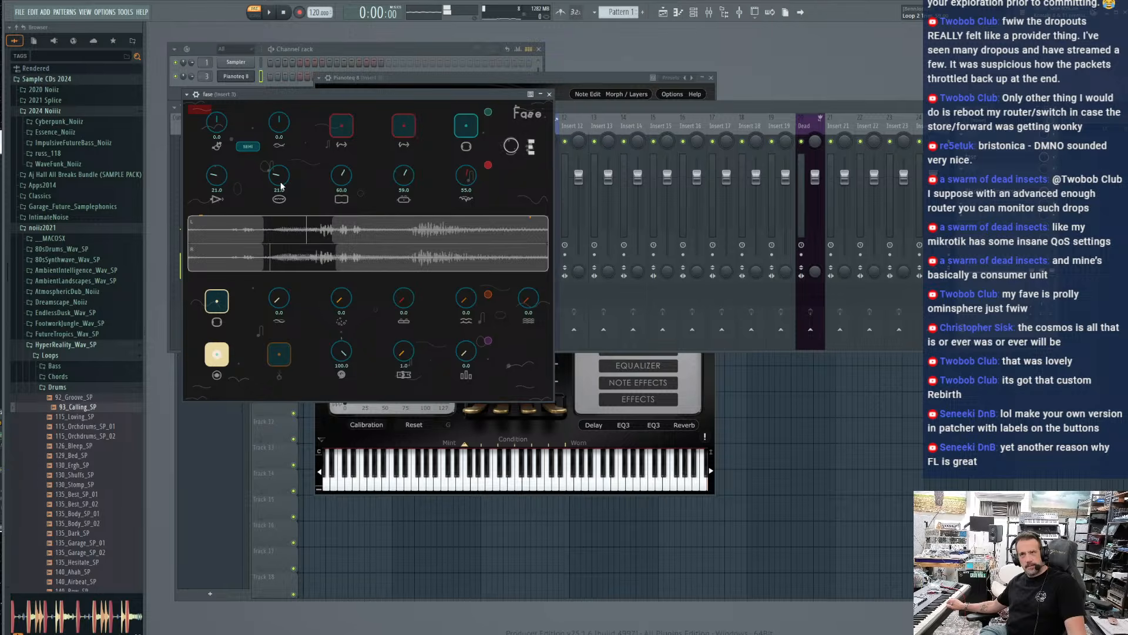
left_click_drag(405, 181, 407, 184)
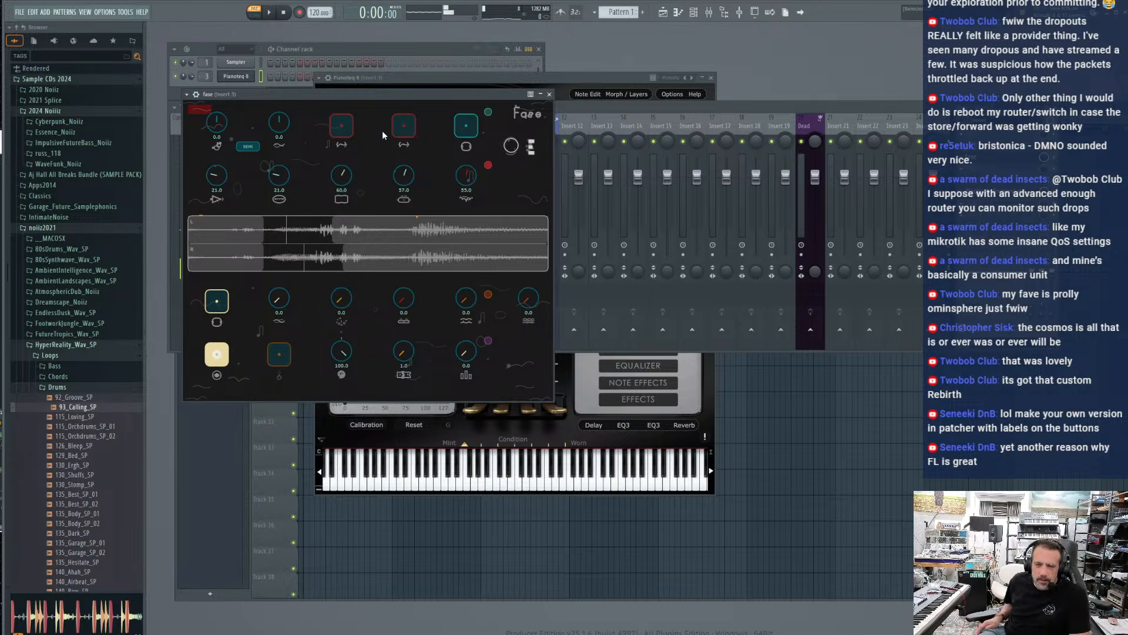
left_click_drag(402, 180, 402, 177)
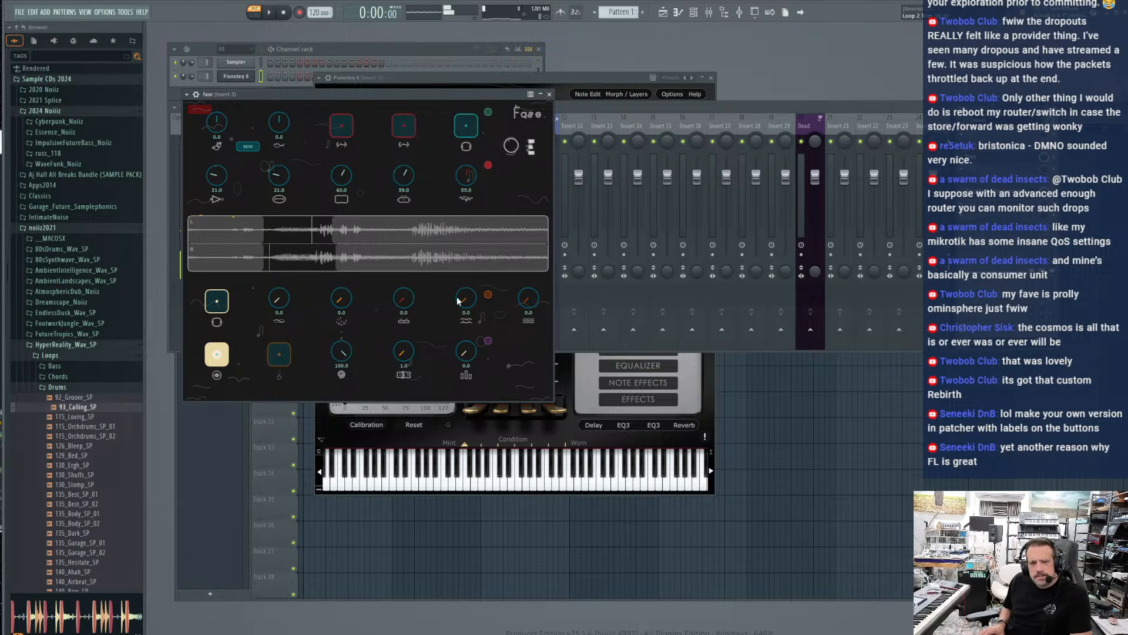
Raise the Layer 2 level to 49.0 and the Layer 3 level to 55.0, and switch the small mode label near the loop pitches
left_click_drag(466, 301, 467, 275)
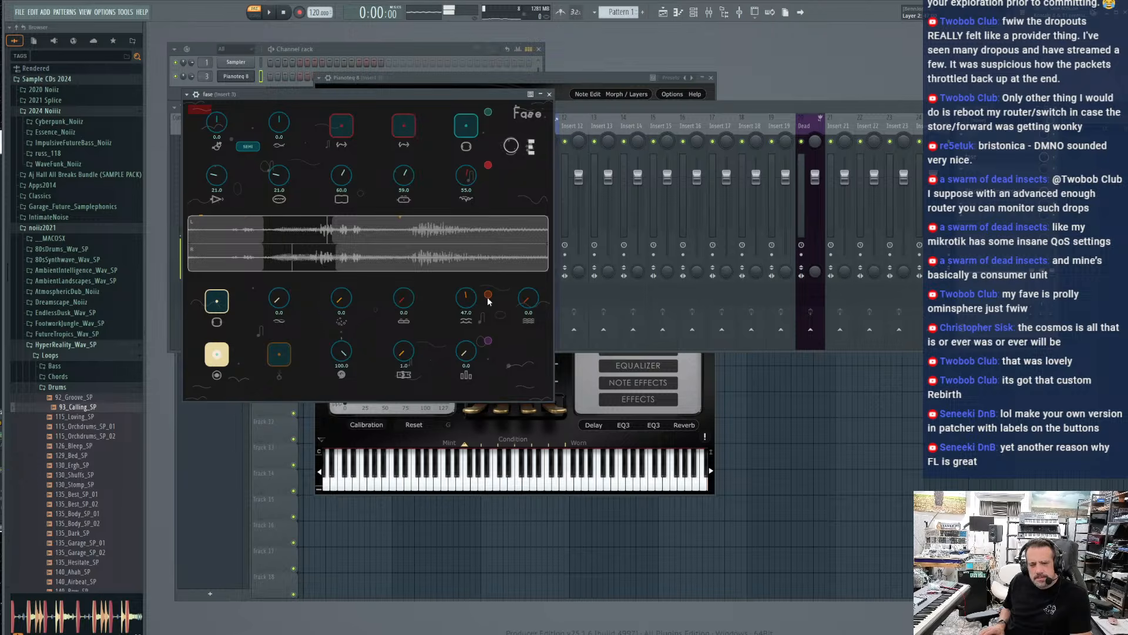
left_click(488, 295)
left_click_drag(473, 303, 470, 299)
left_click(243, 150)
left_click_drag(526, 295, 526, 324)
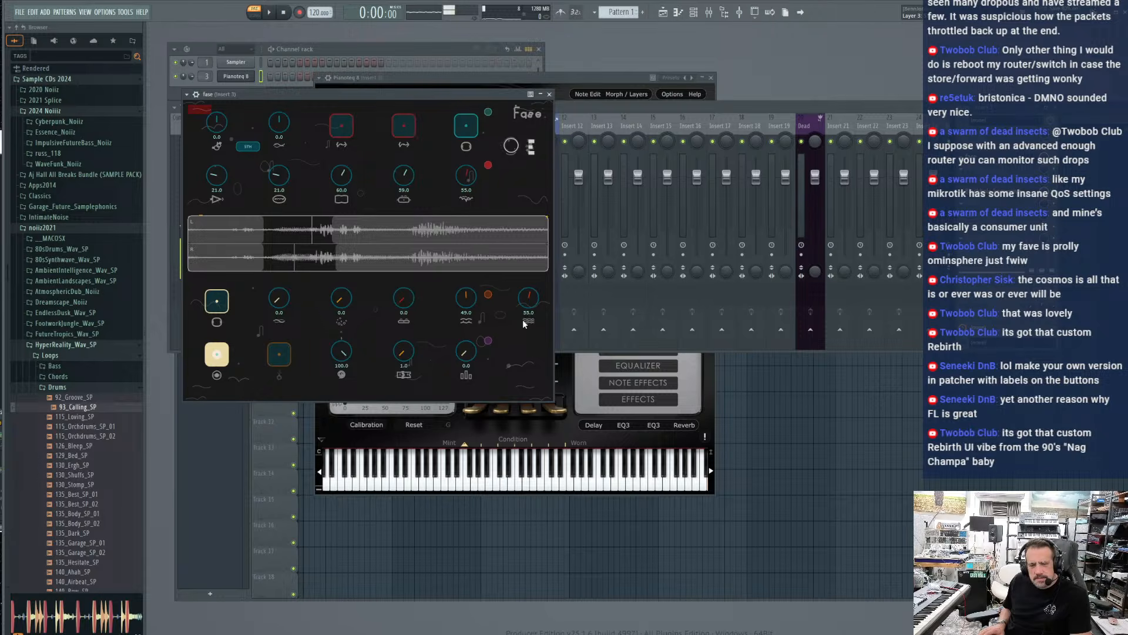
Set the loop bars to 2.0, lower the 100.0 control beside the recording pads to 26.0, and turn on the teal pad
left_click_drag(464, 336, 465, 313)
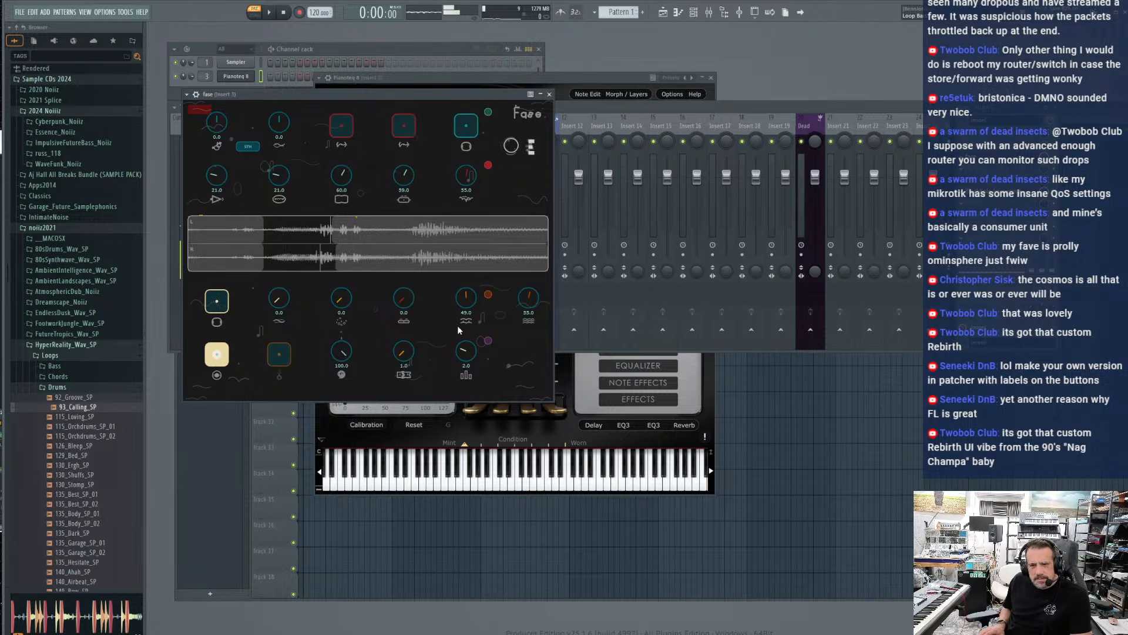
left_click_drag(403, 330, 346, 295)
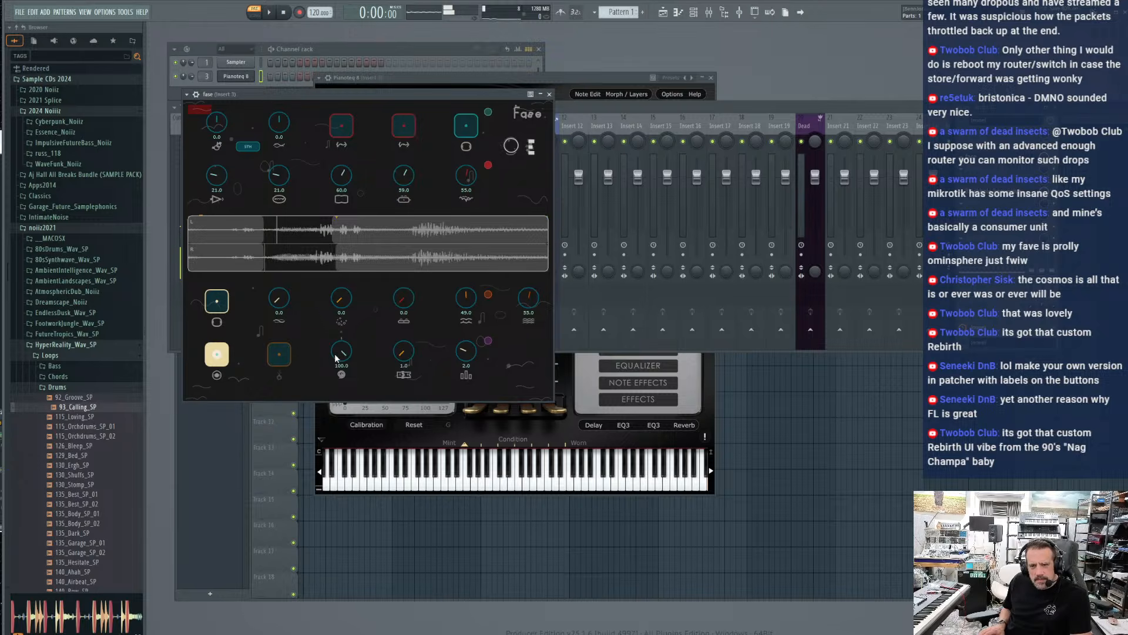
left_click_drag(321, 433, 321, 443)
left_click(474, 126)
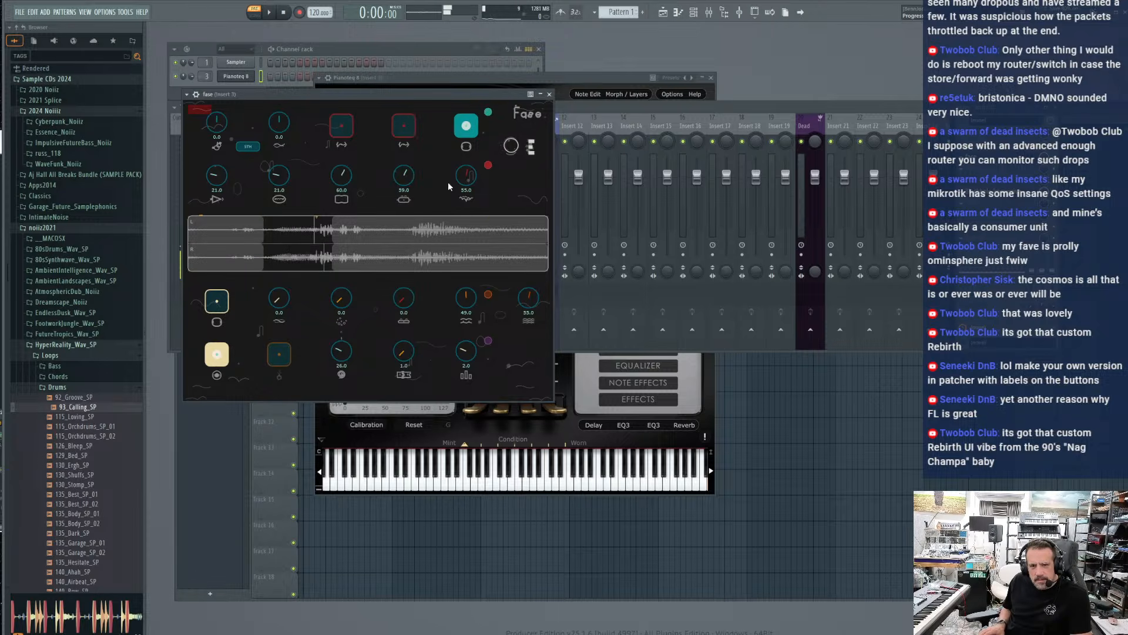
left_click(338, 129)
Reset the Layer 2 and Layer 3 levels to 0.0 and stop overdubbing
double_click(471, 299)
double_click(527, 299)
left_click(222, 359)
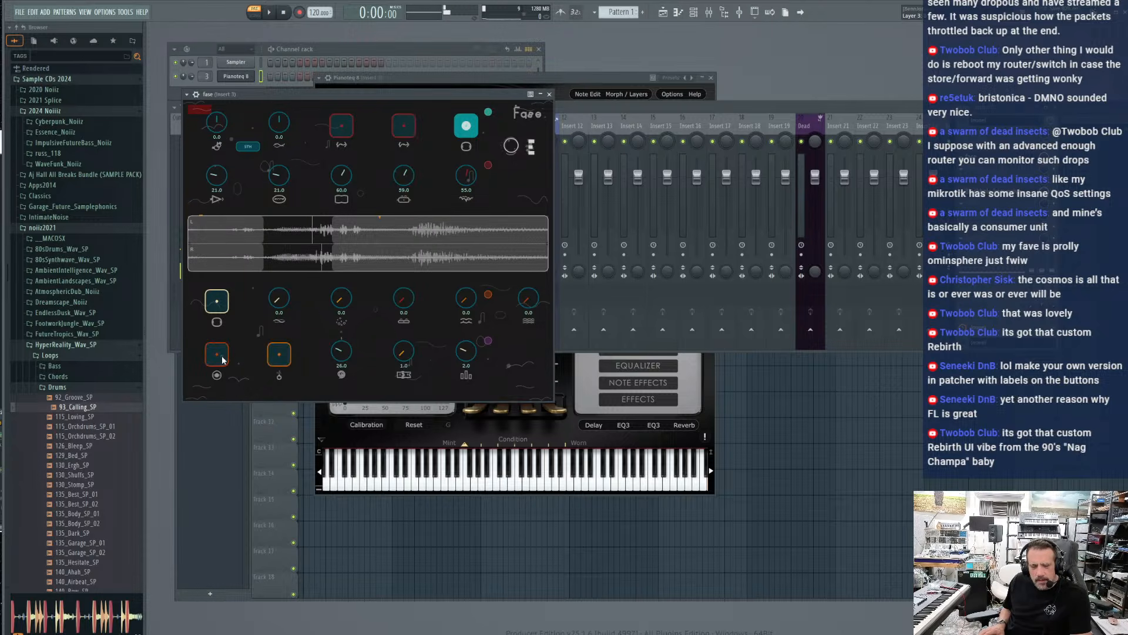
Record a new first piano layer in fase and continue straight into overdubbing
left_click(222, 359)
left_click(223, 359)
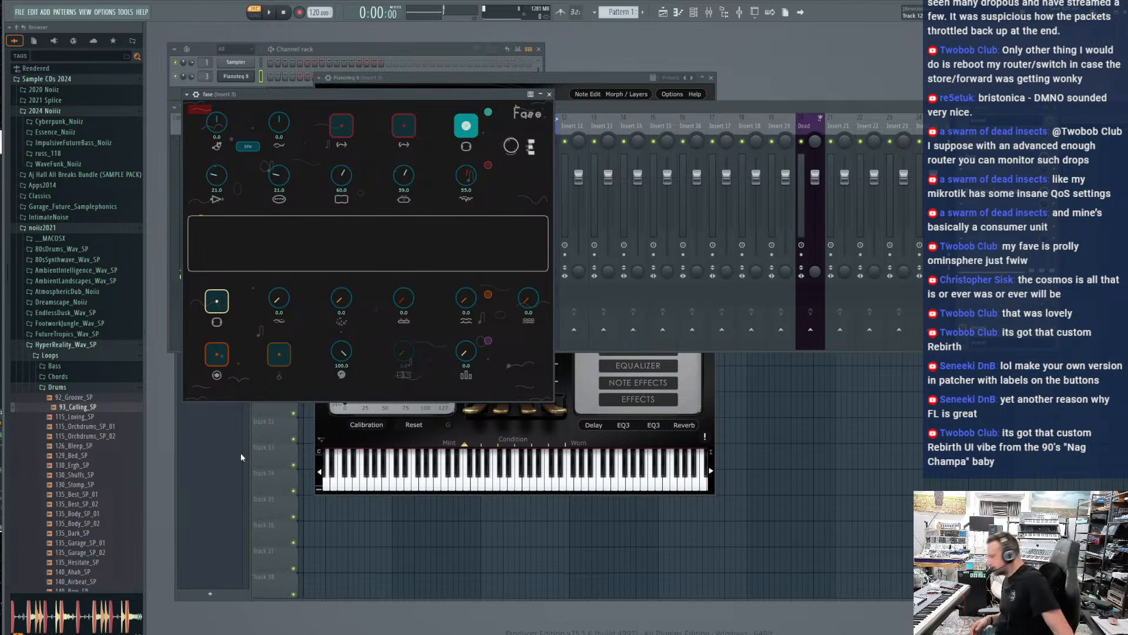
left_click(217, 358)
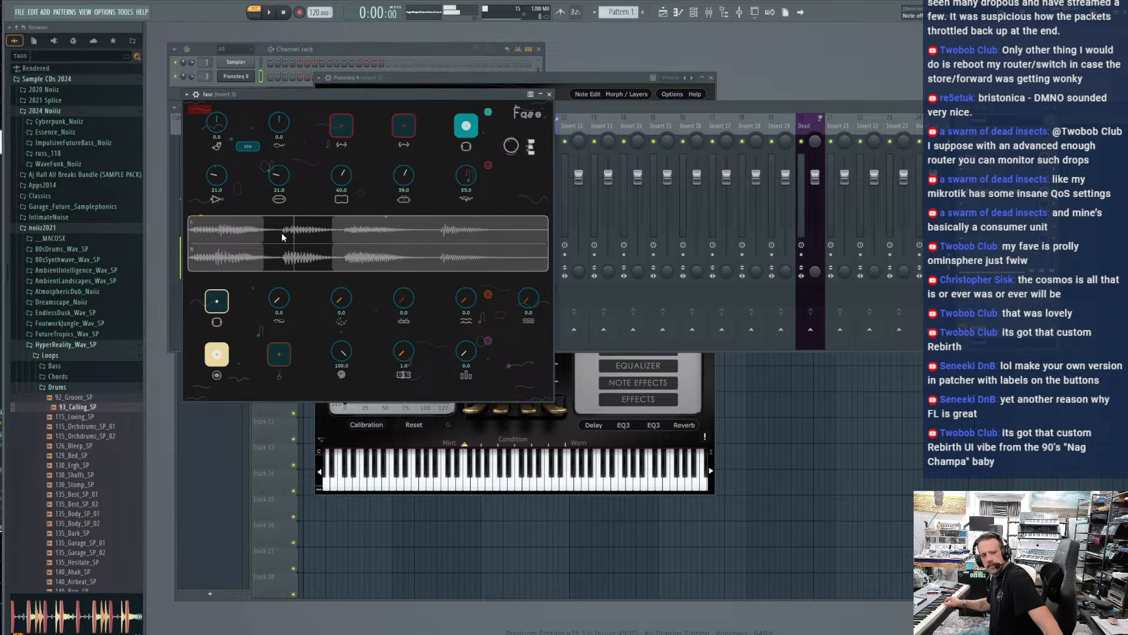
Reset both loop starts and the Loop 2 end to 0.0, and set the Loop 1 end to 20.0
double_click(339, 179)
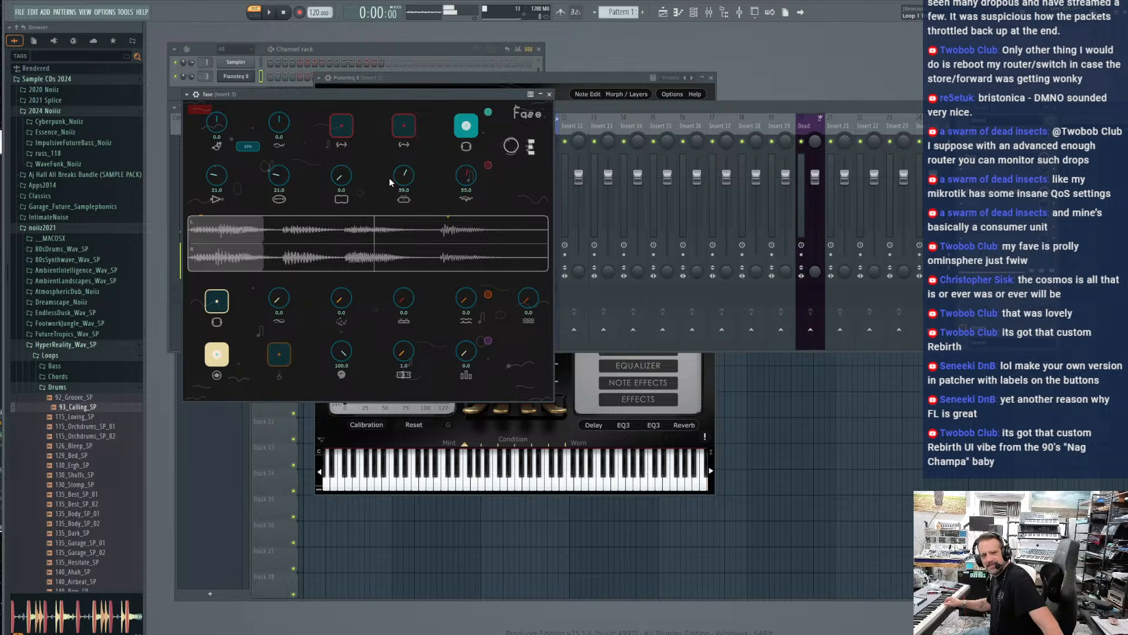
double_click(279, 175)
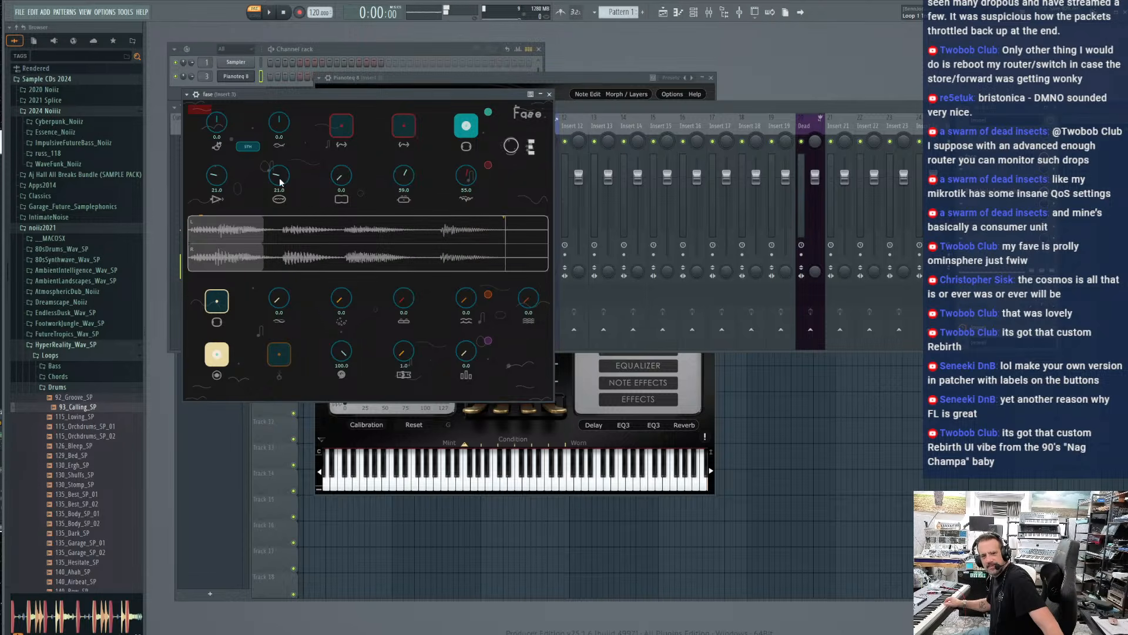
double_click(221, 176)
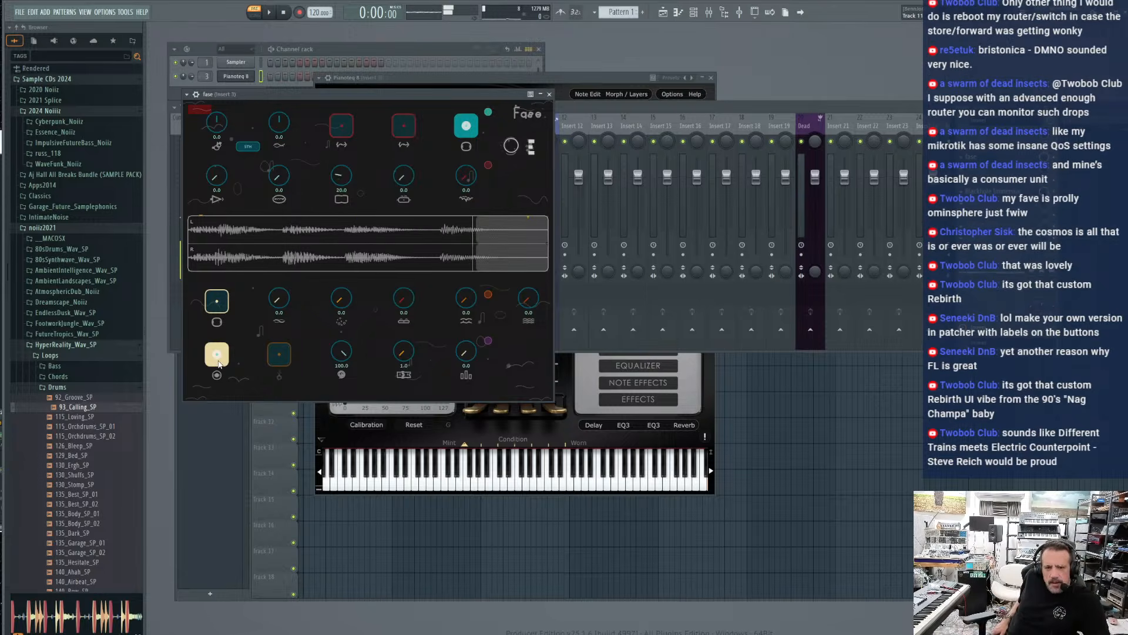
Pause and resume overdubbing on the piano loop, and clear the loop
left_click(218, 360)
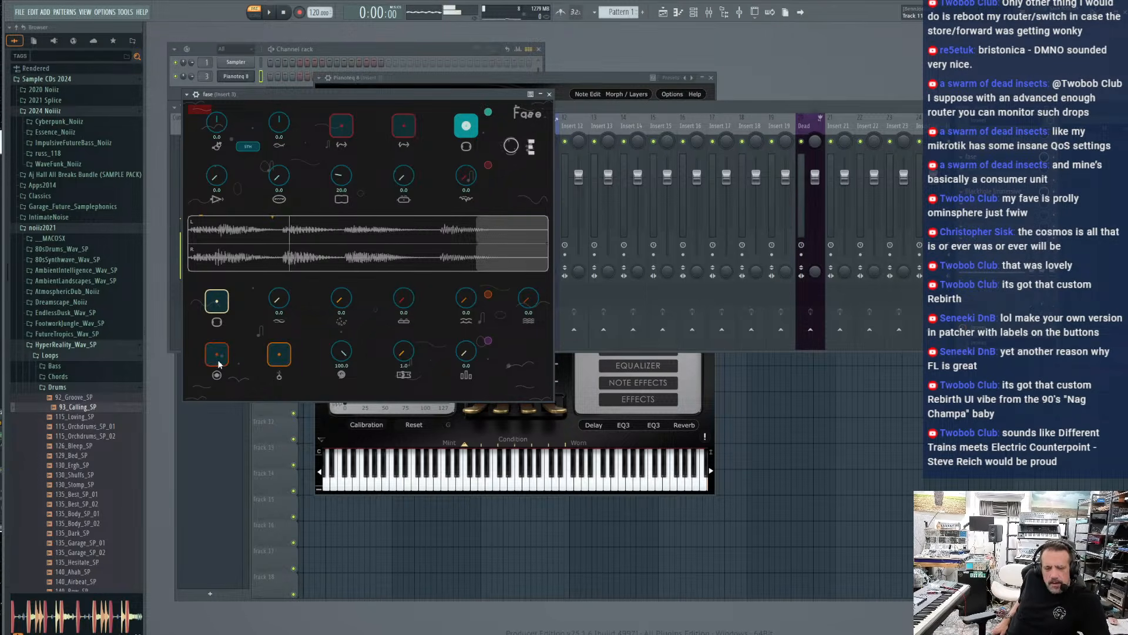
left_click(216, 363)
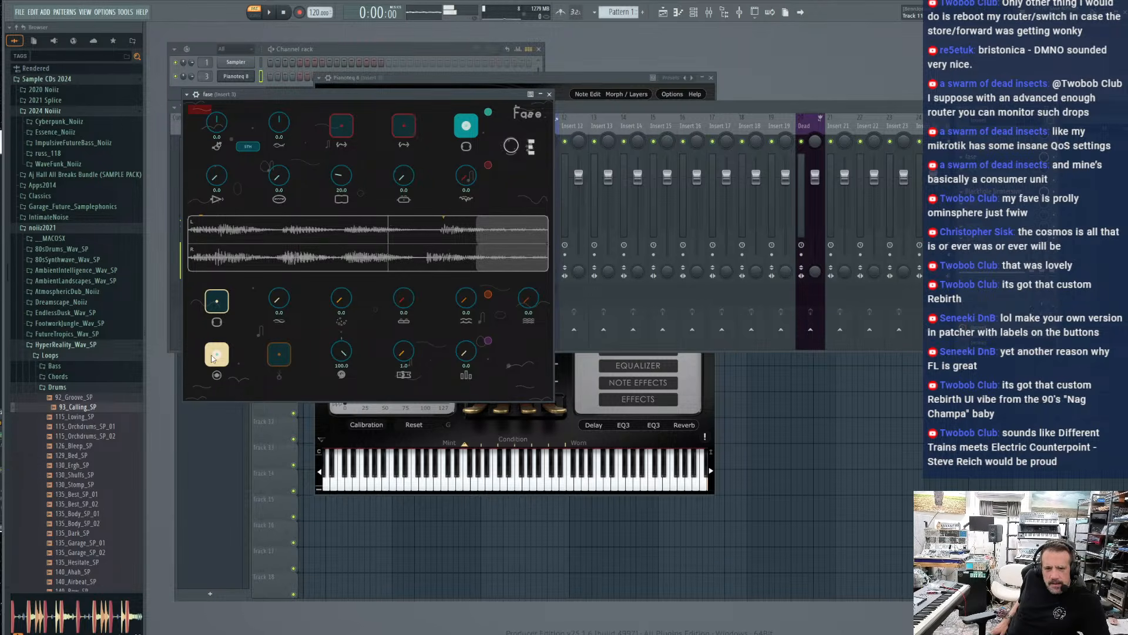
left_click(282, 359)
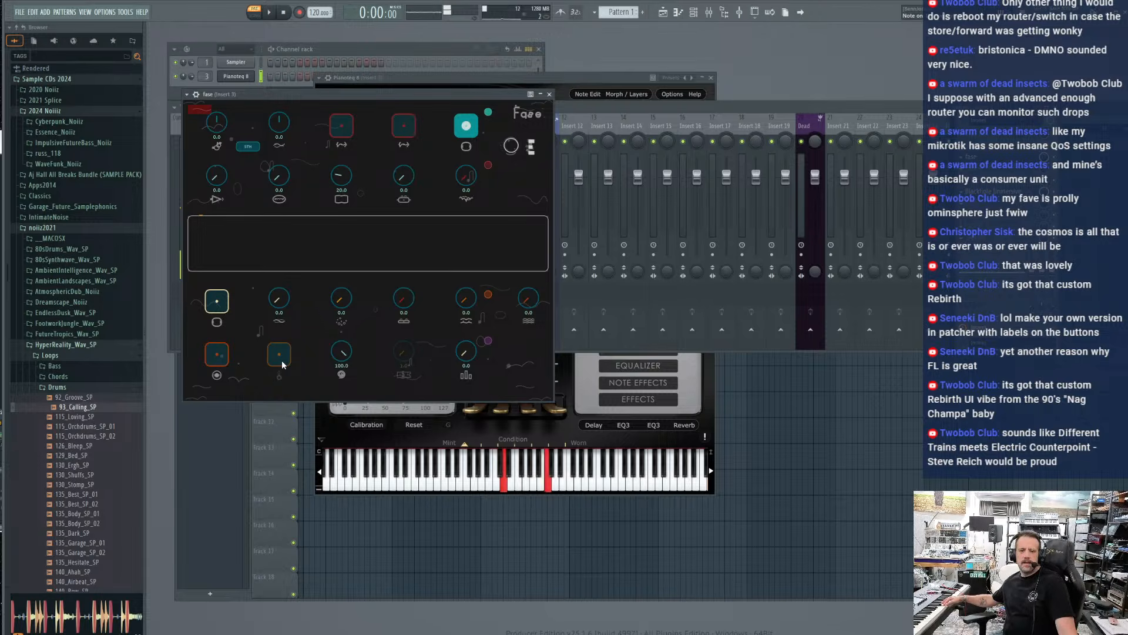
Record two short piano loops in turn, overdubbing and clearing each one
left_click(216, 354)
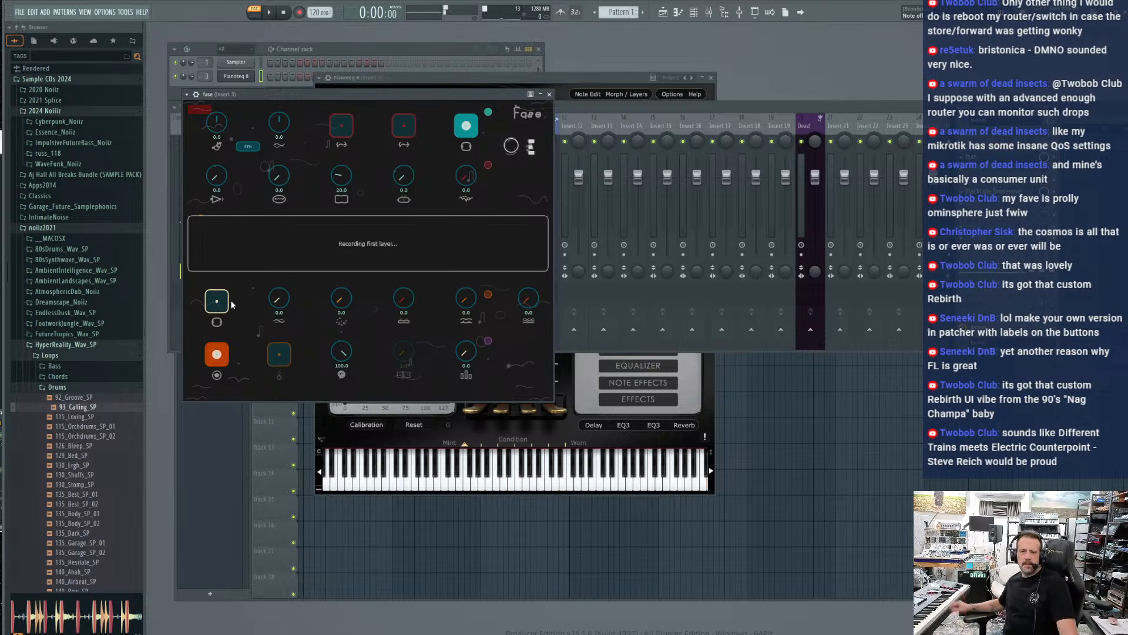
left_click(222, 363)
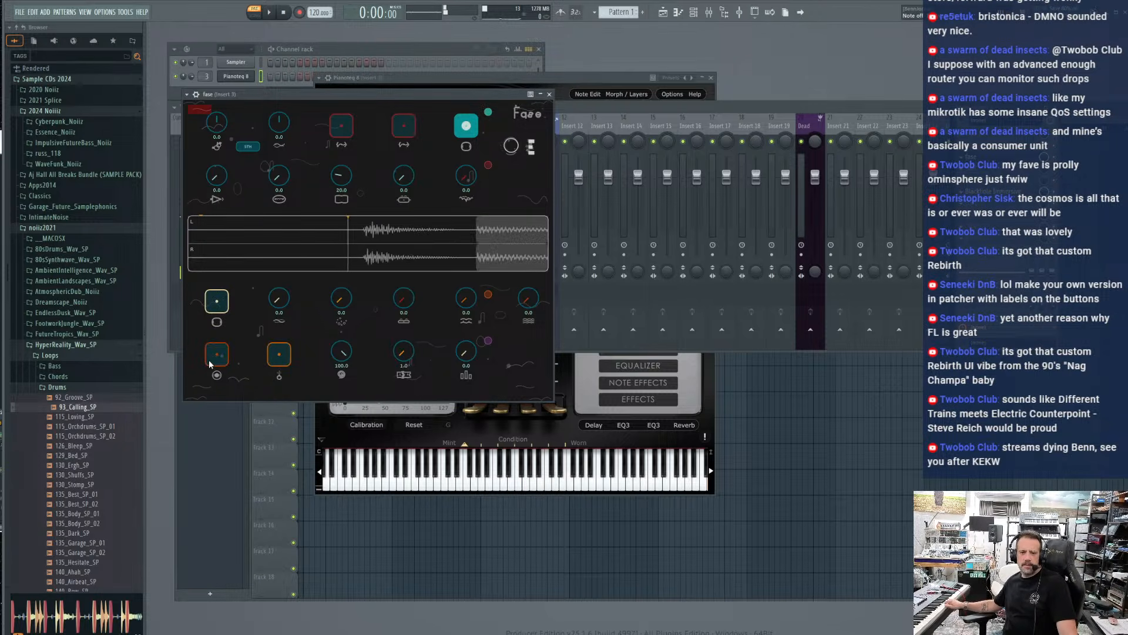
left_click(222, 363)
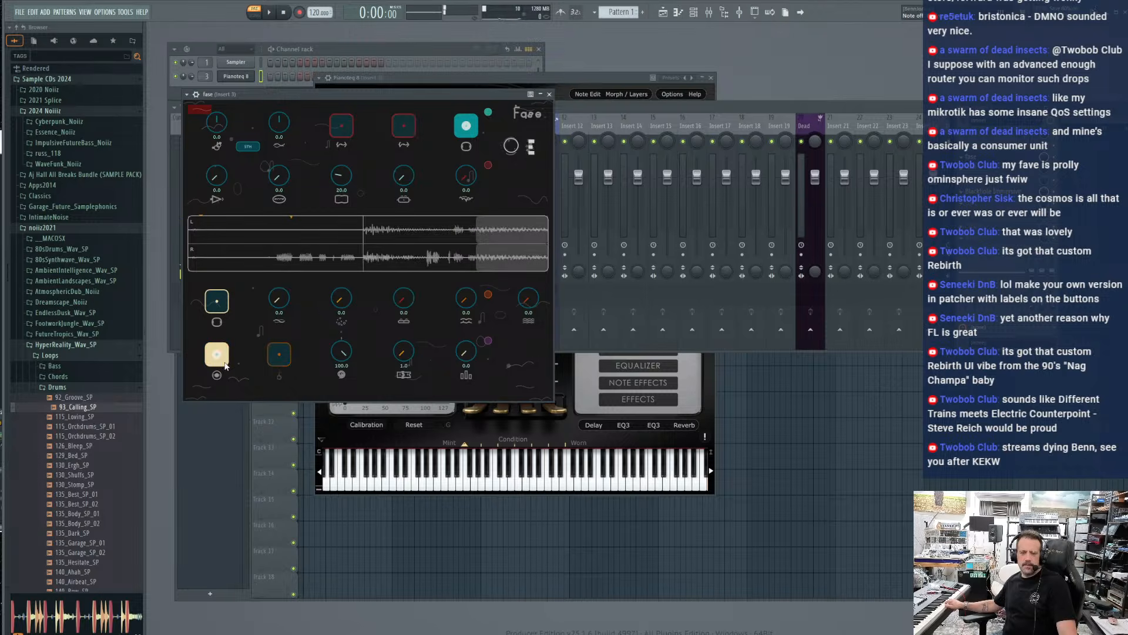
left_click(277, 354)
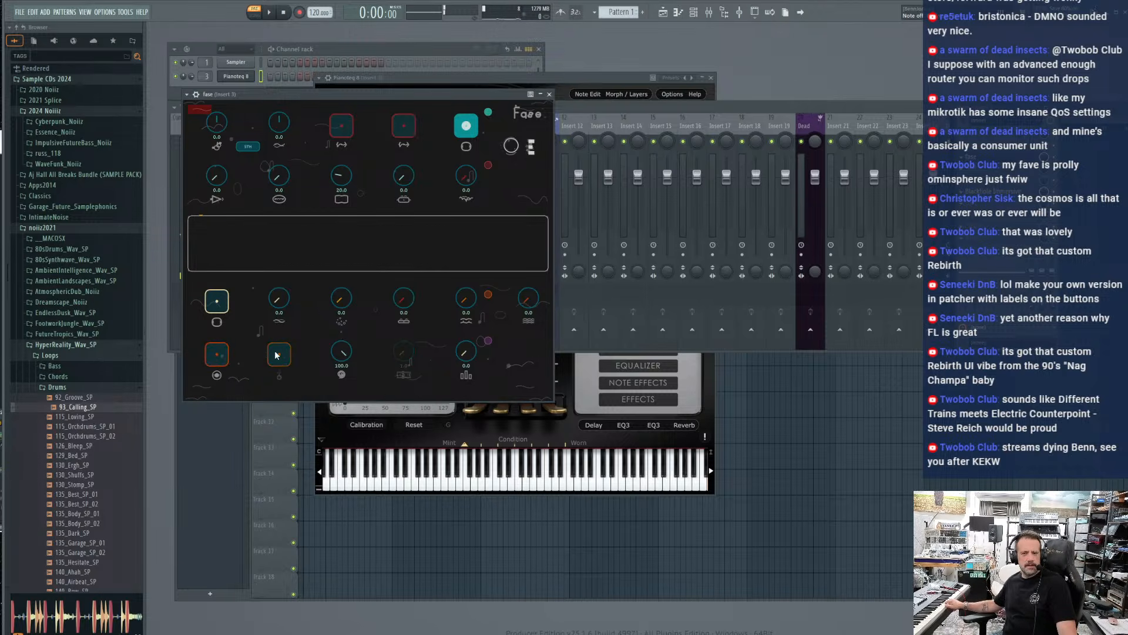
left_click(223, 358)
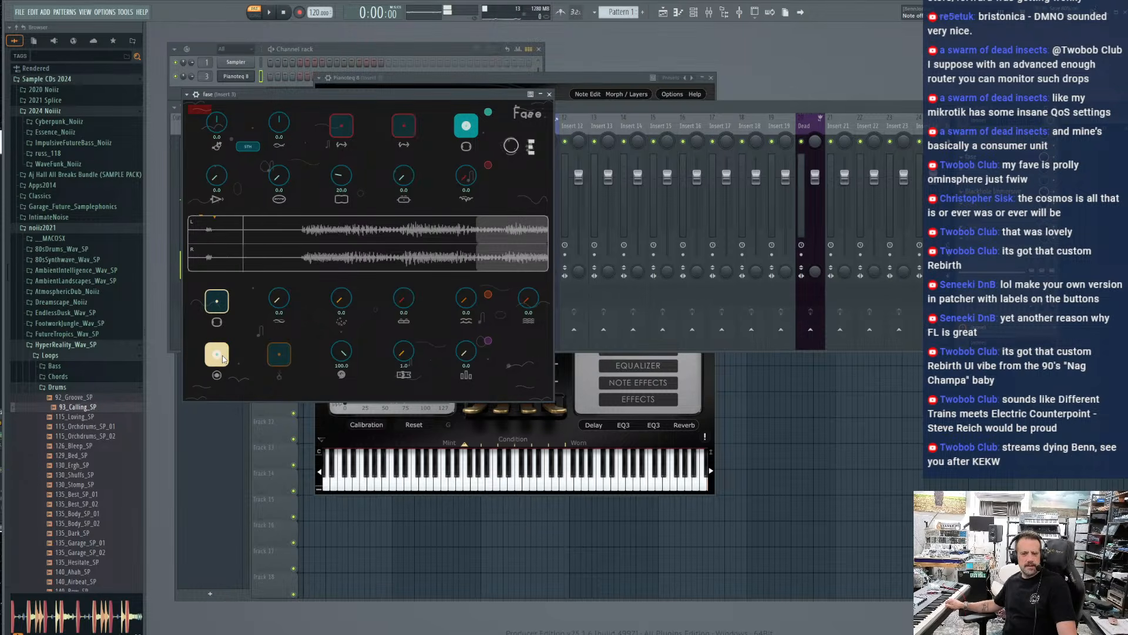
left_click(223, 357)
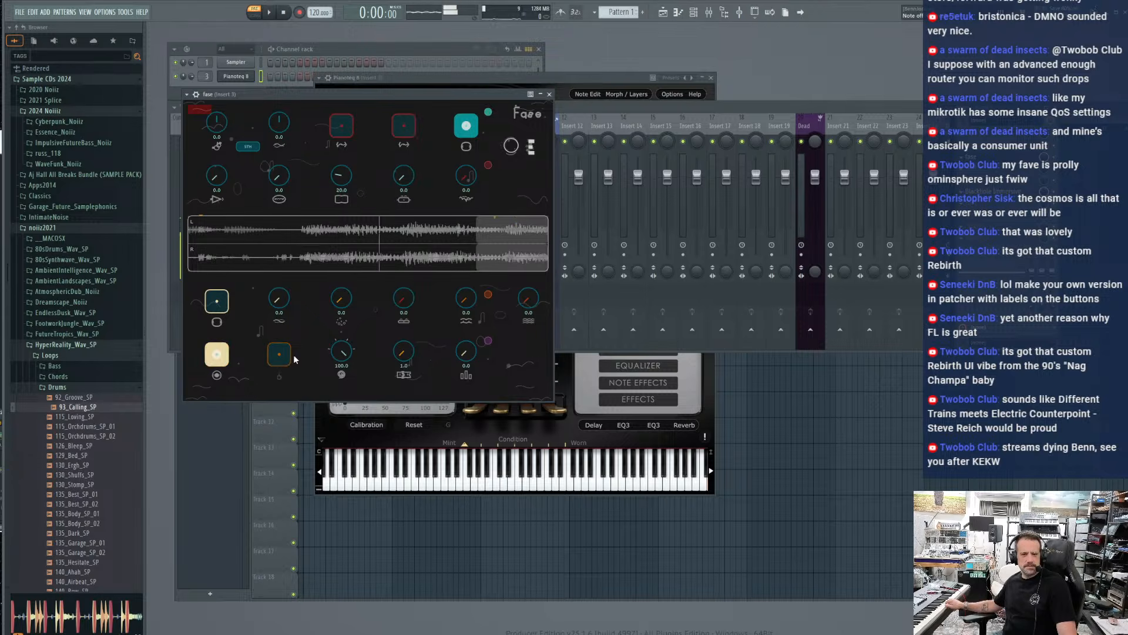
left_click(274, 357)
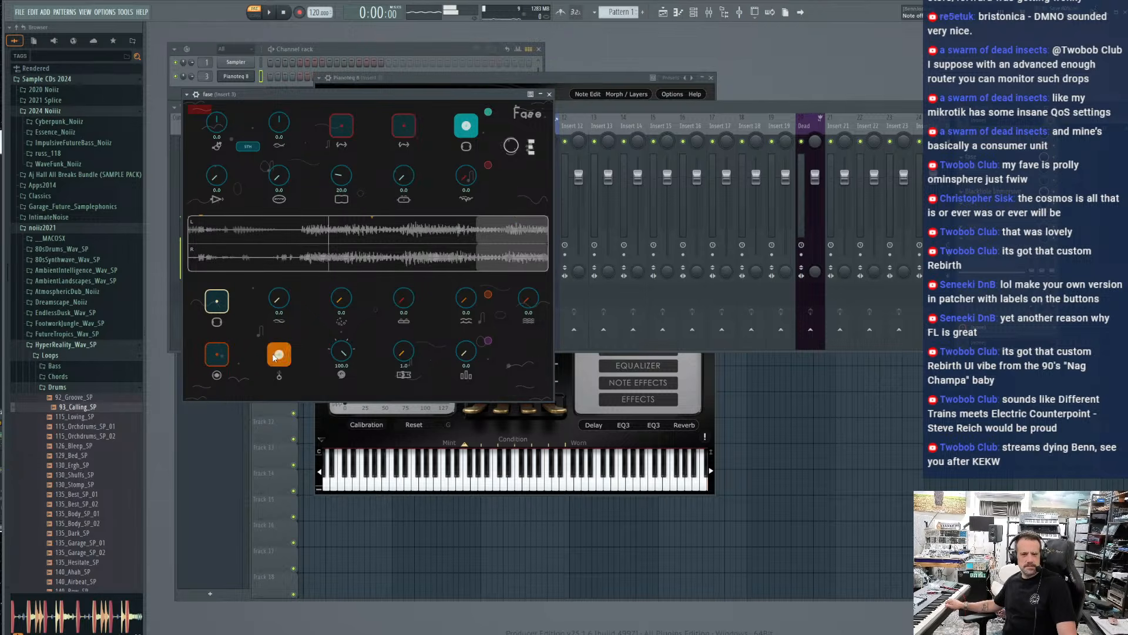
Record one more piano loop, overdub it, stop overdubbing and clear it
left_click(217, 355)
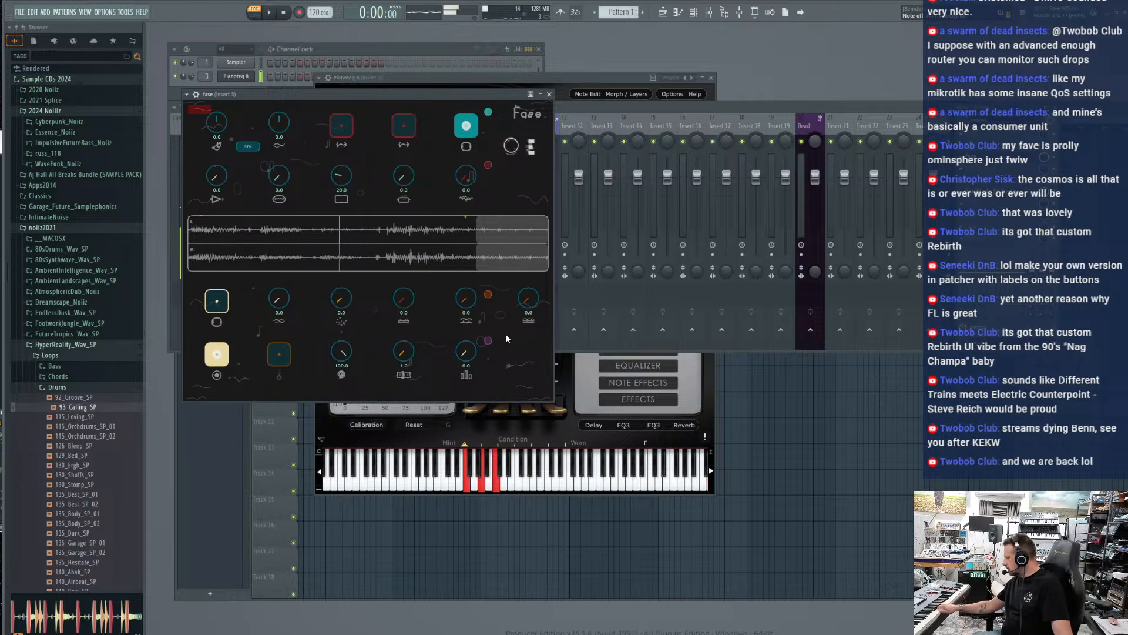
left_click(216, 353)
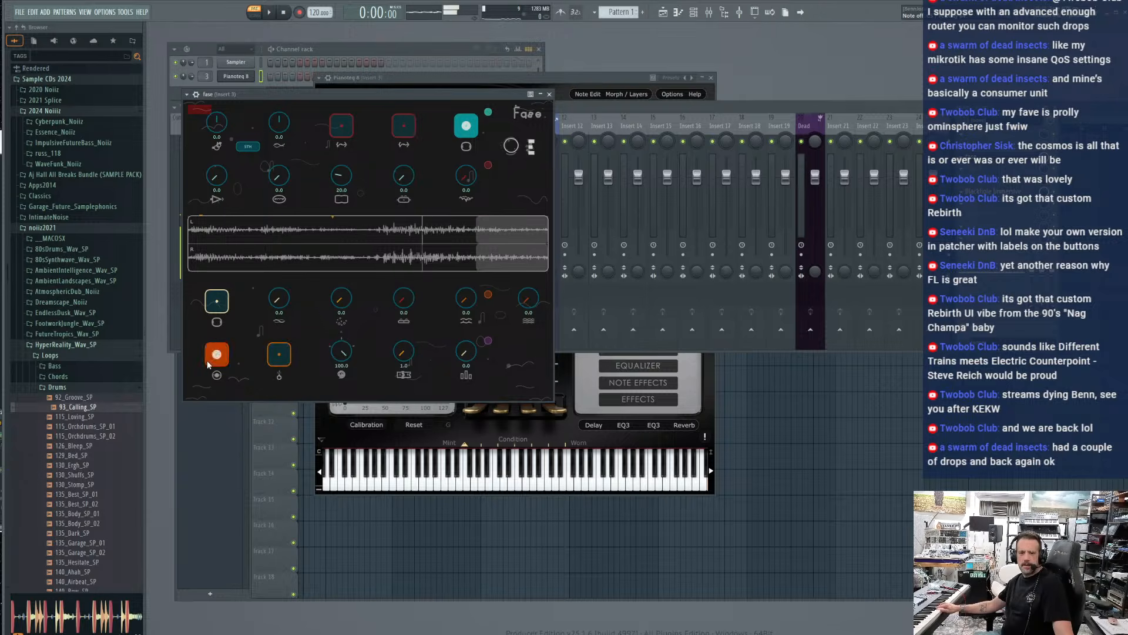
left_click(219, 359)
left_click(280, 361)
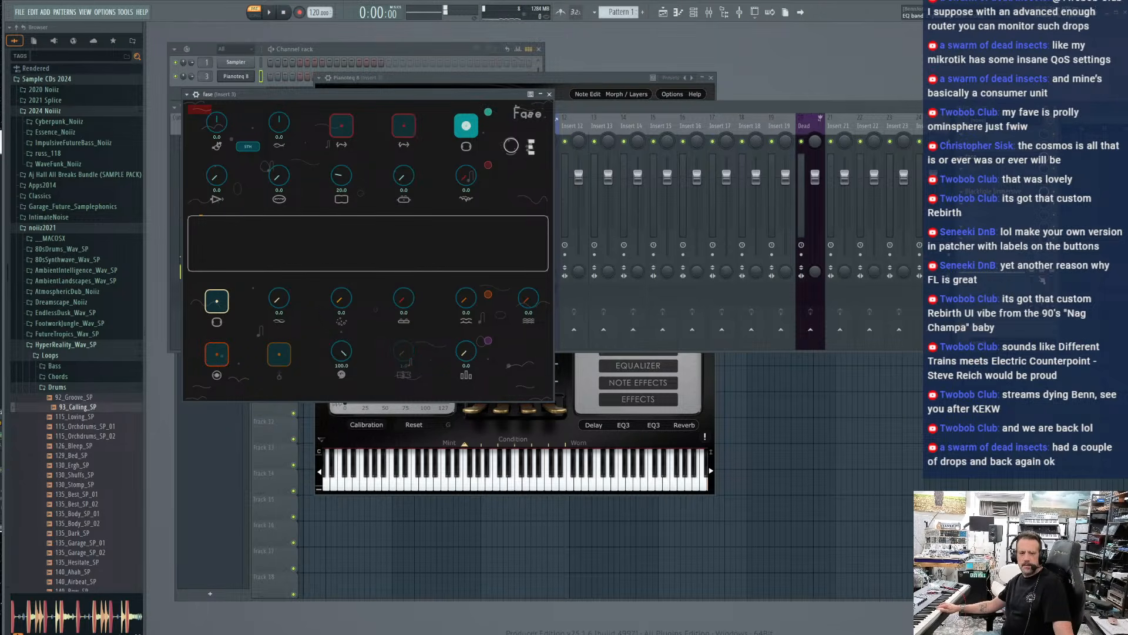
Turn off the teal pad in fase
left_click(1056, 199)
left_click(282, 390)
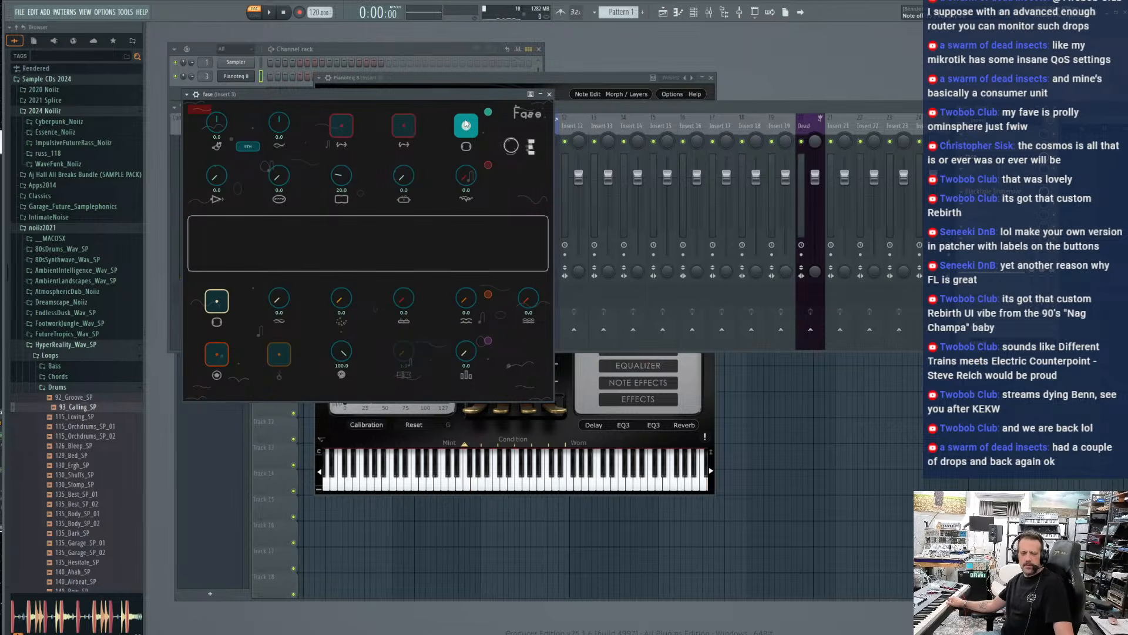
left_click(466, 125)
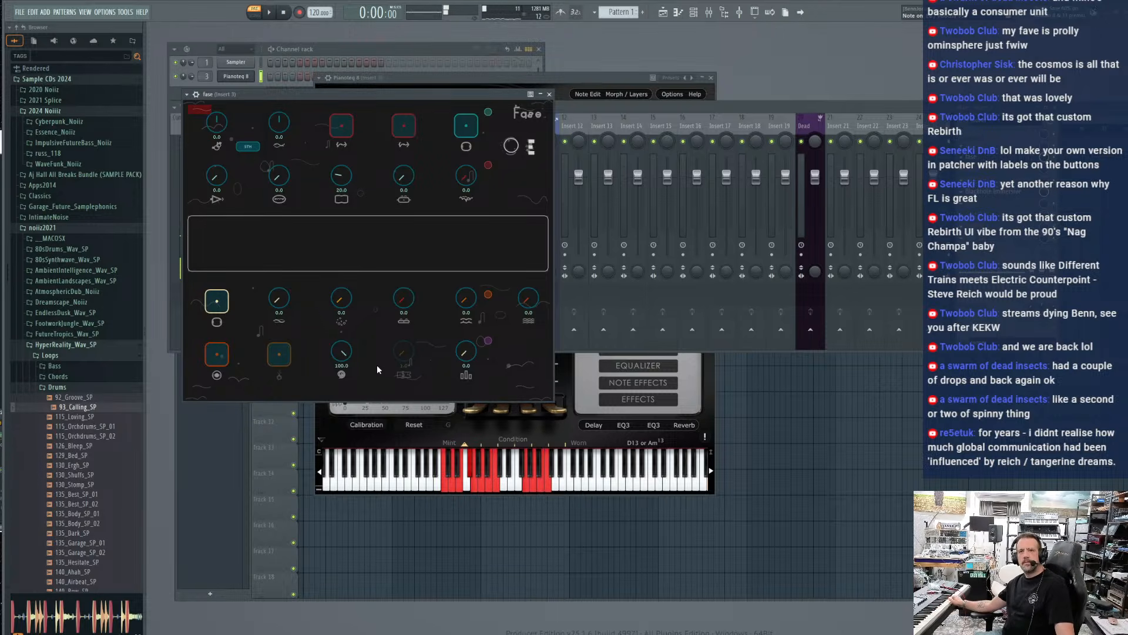
Bring up the Pianoteq window and load the Classical Guitar preset in place of the felt piano
left_click(342, 76)
left_click(434, 125)
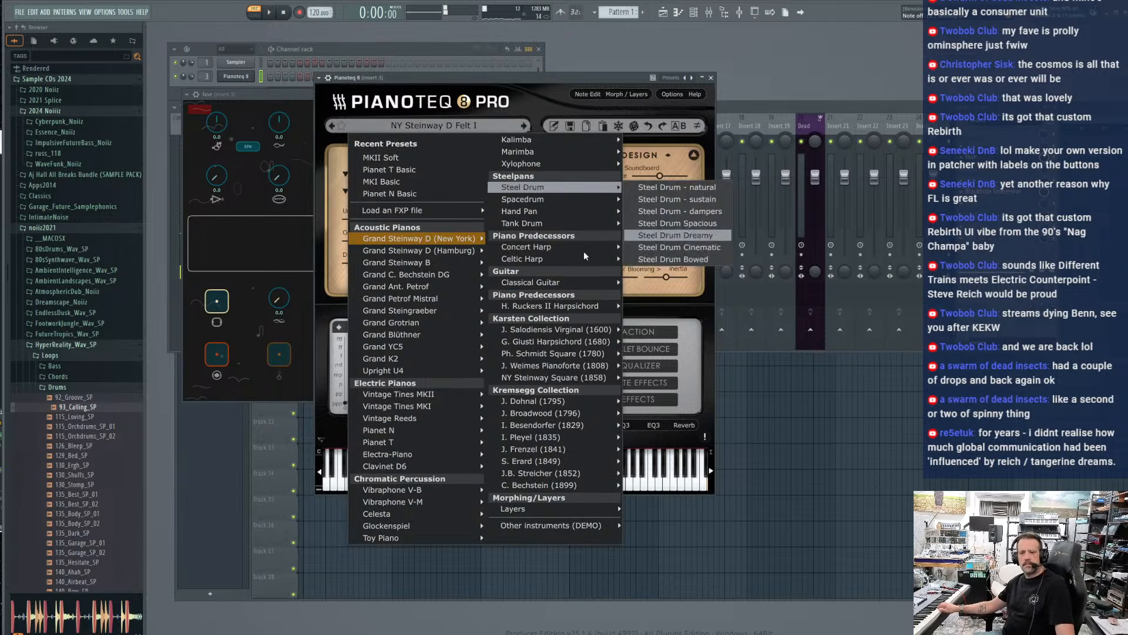
mouse_move(533, 248)
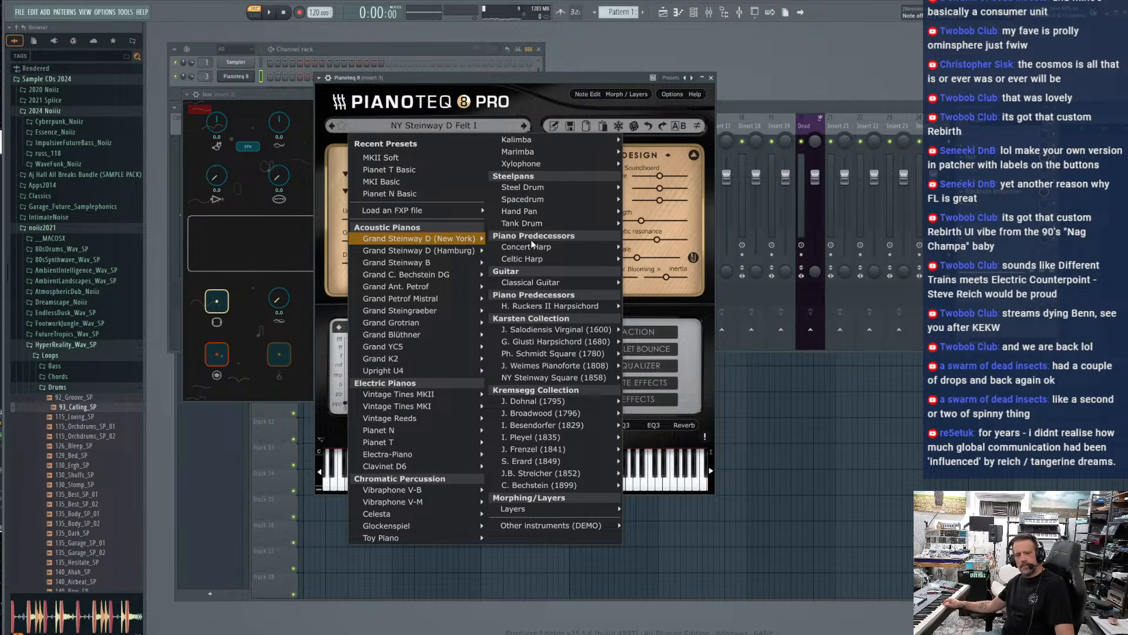
mouse_move(529, 281)
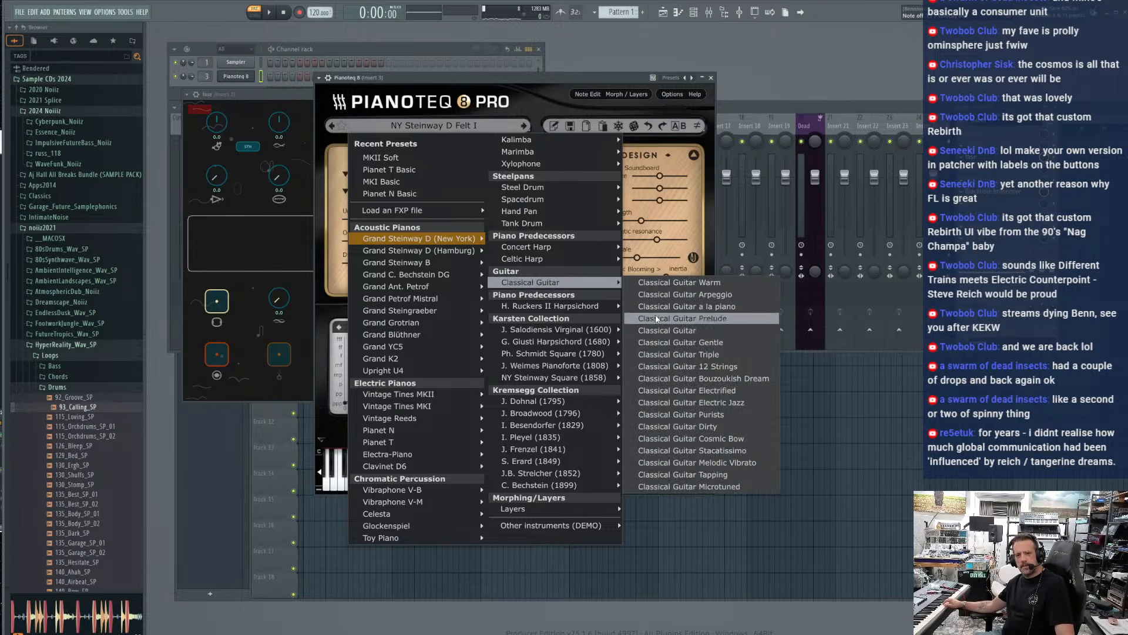
left_click(656, 329)
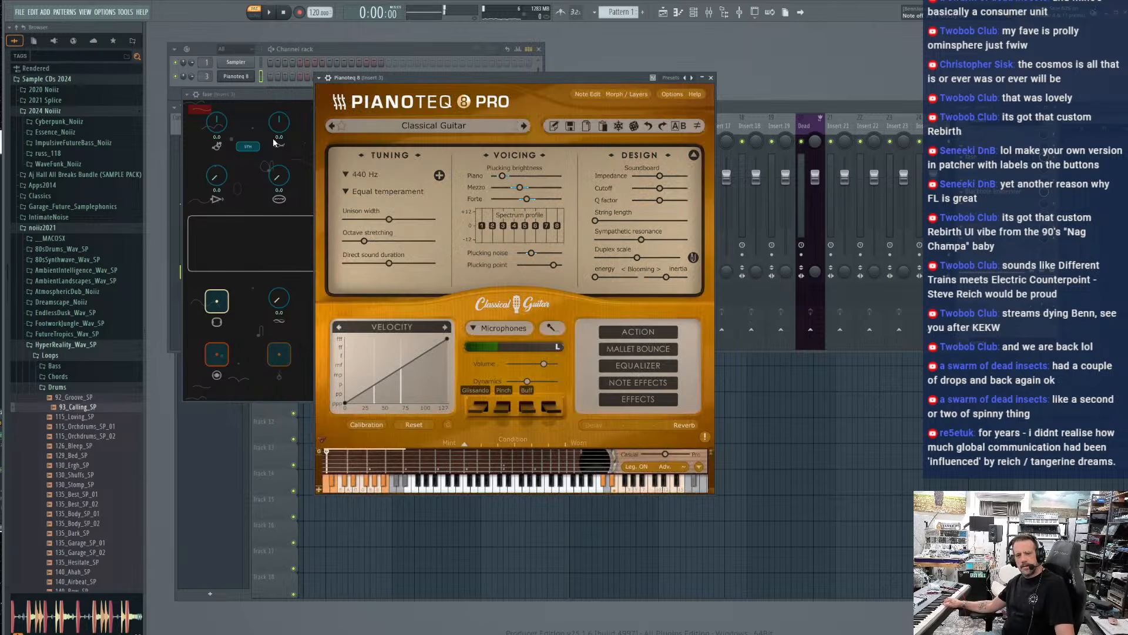
Bring up the fase window, record a first layer of classical guitar and close the loop to start overdubbing
left_click(266, 95)
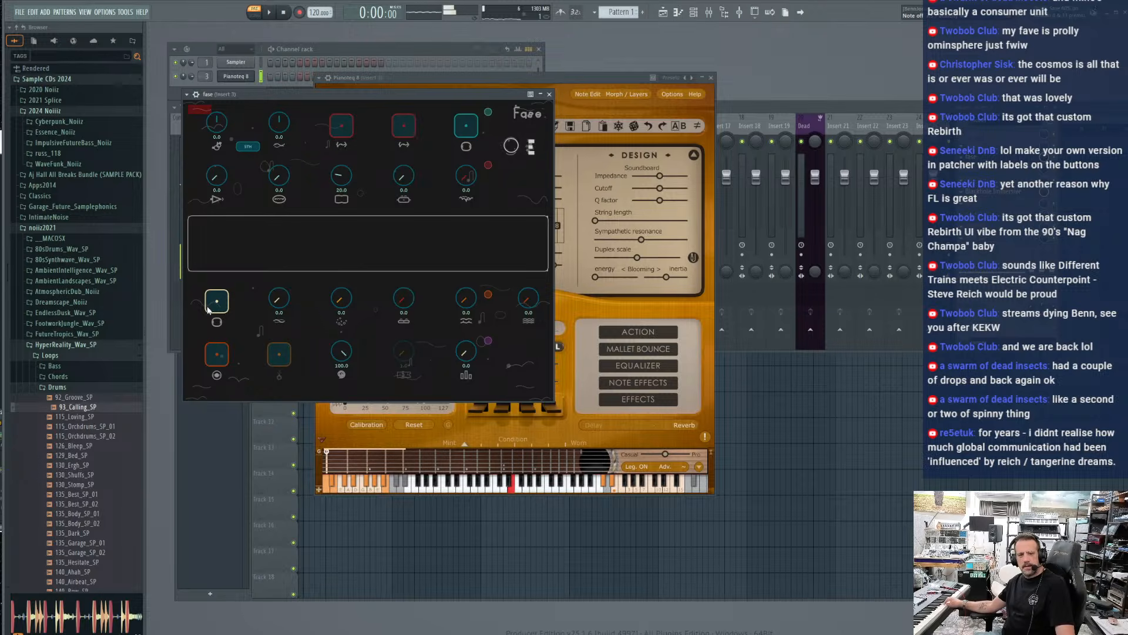
left_click(216, 355)
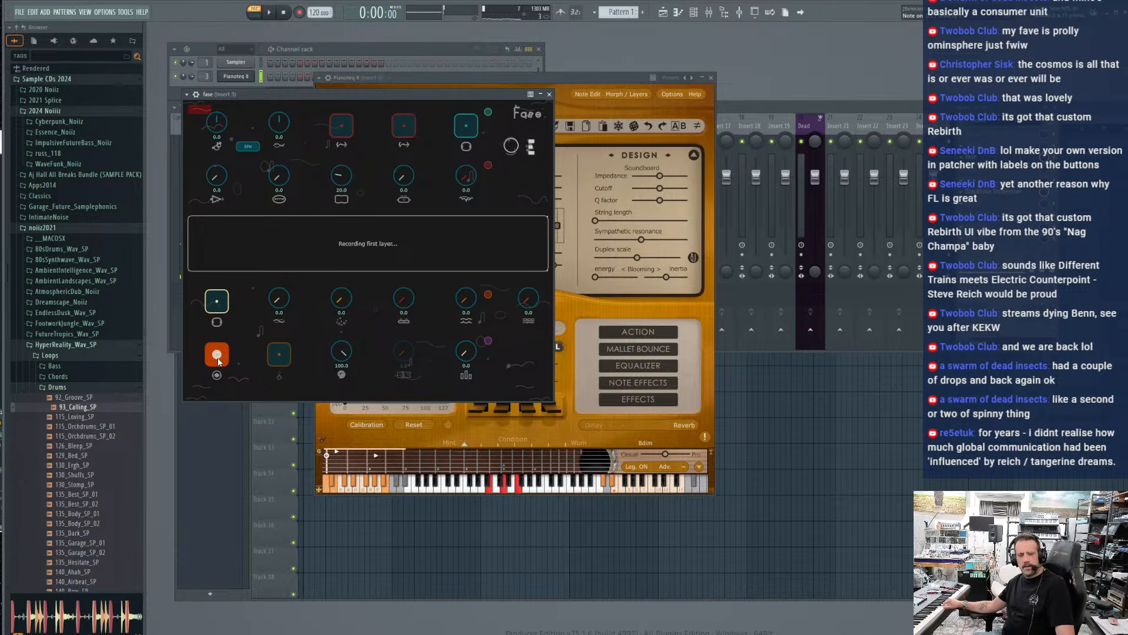
left_click(218, 358)
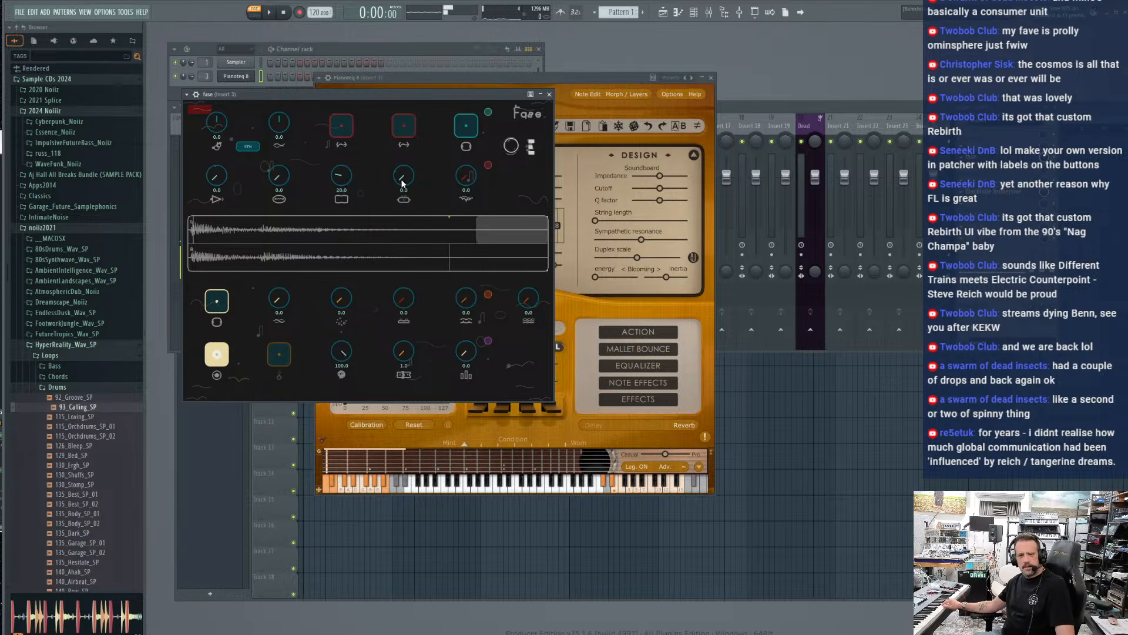
Lower fase's first loop range knob to 3.0 and raise the wavy-line layer knob to about 25
left_click_drag(350, 176, 351, 195)
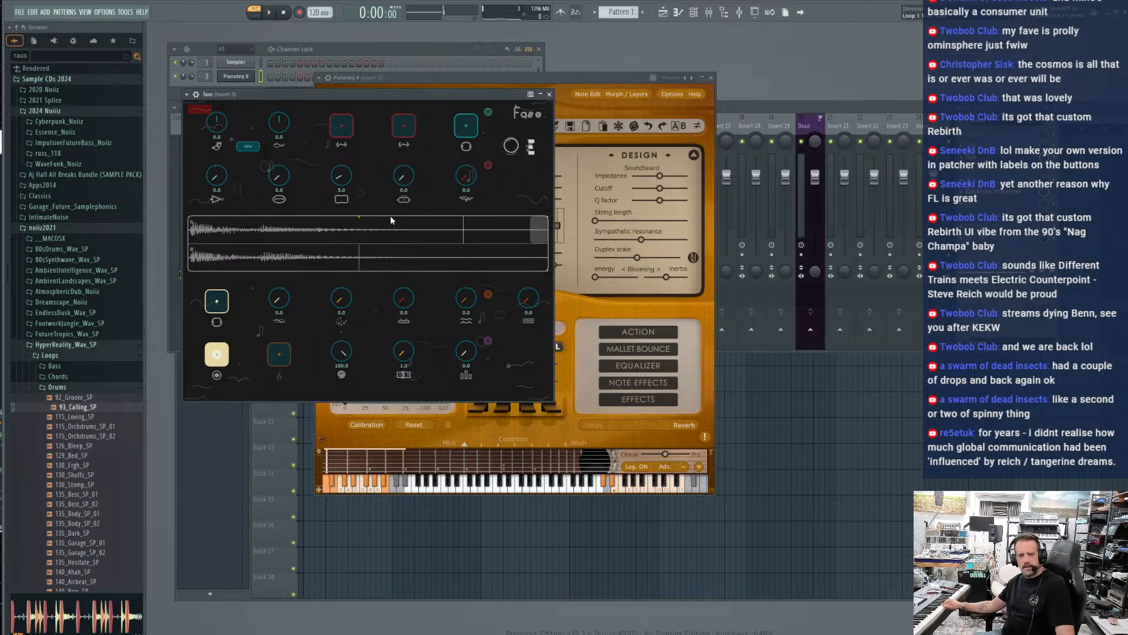
left_click_drag(342, 183, 344, 186)
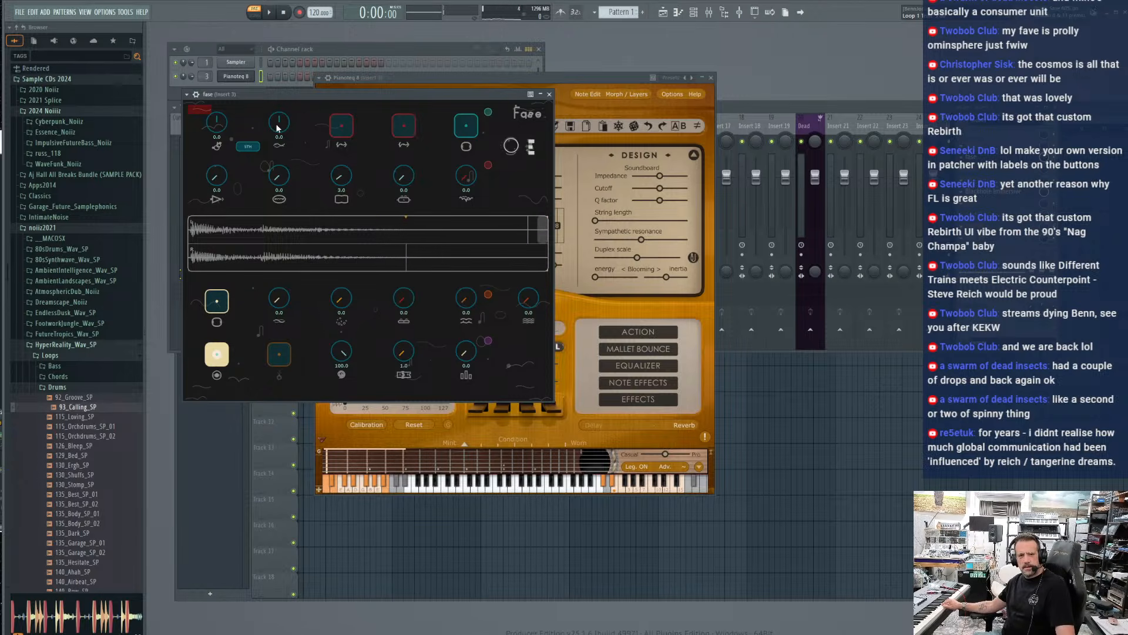
left_click_drag(467, 299, 462, 271)
Show the mixer, move it down over the playlist, and place the fase window in front of it below the channel rack
key("F9")
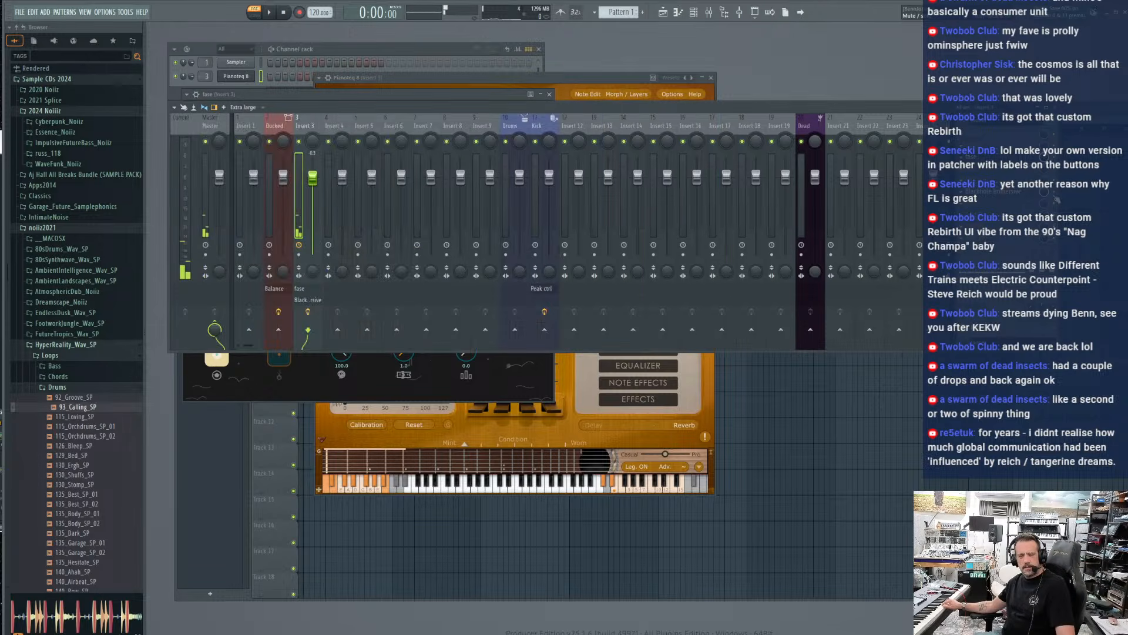
left_click_drag(486, 115, 595, 182)
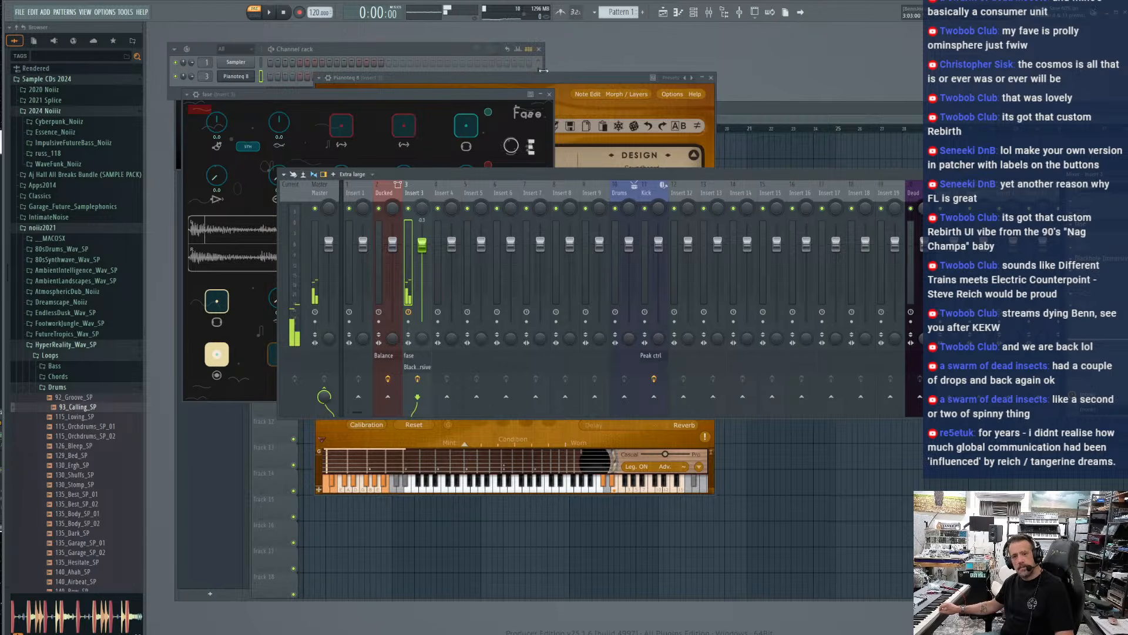
left_click(191, 80)
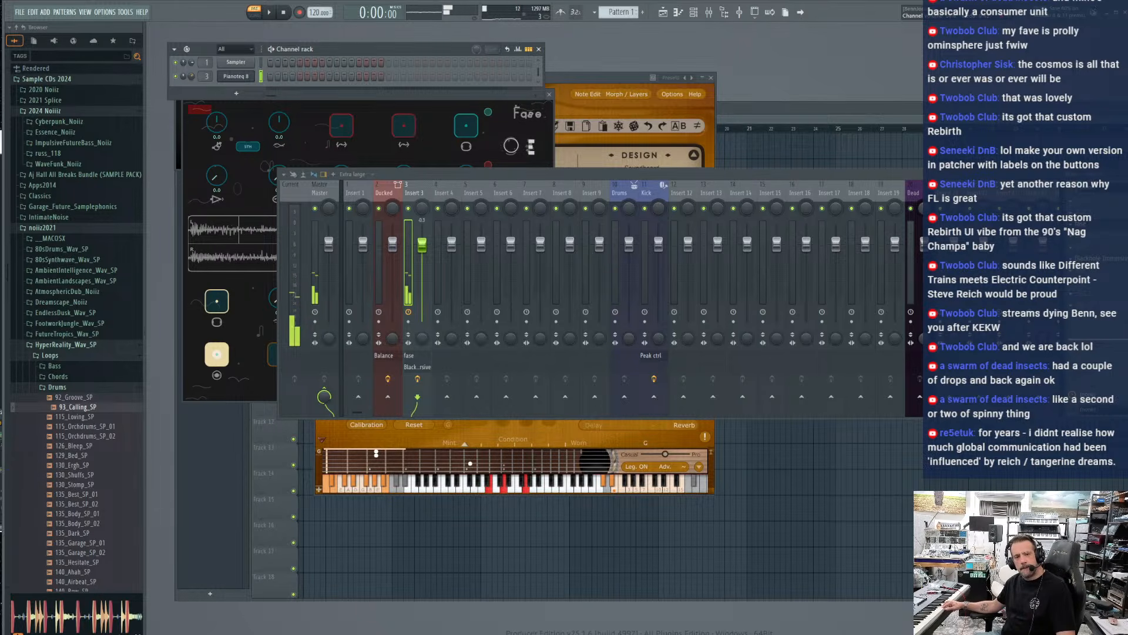
left_click(185, 154)
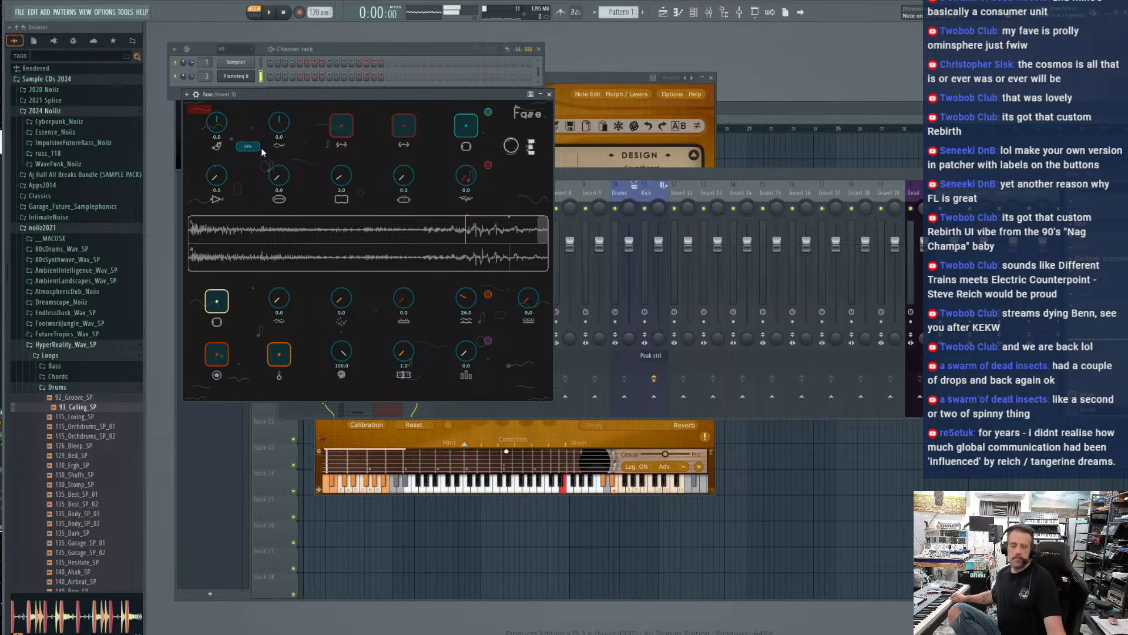
left_click(193, 81)
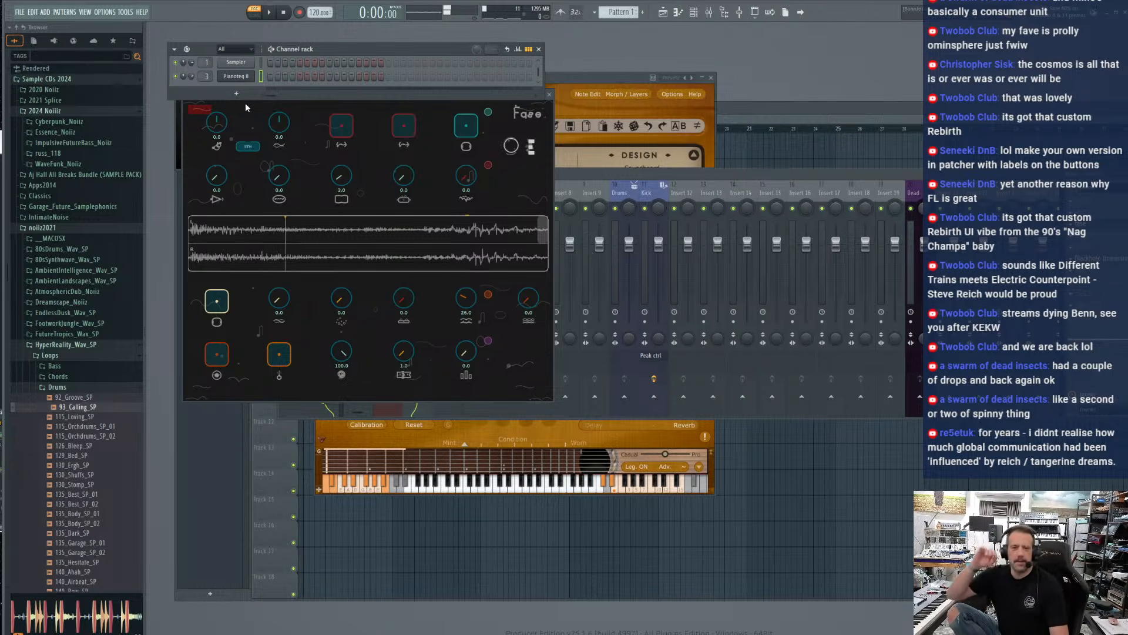
left_click(193, 170)
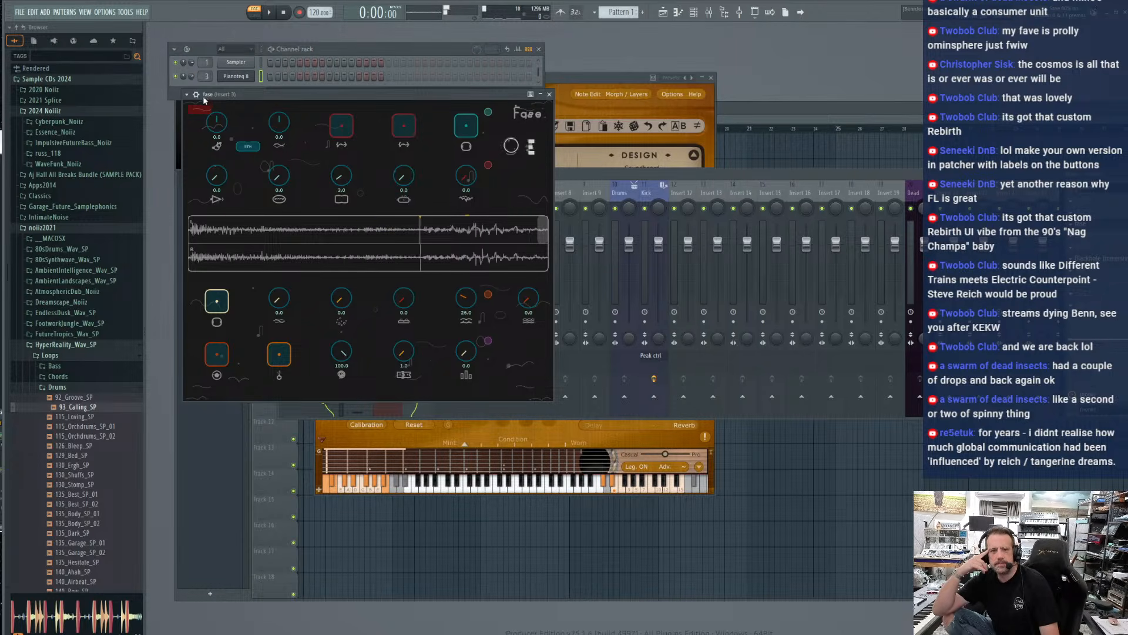
left_click_drag(202, 95, 194, 155)
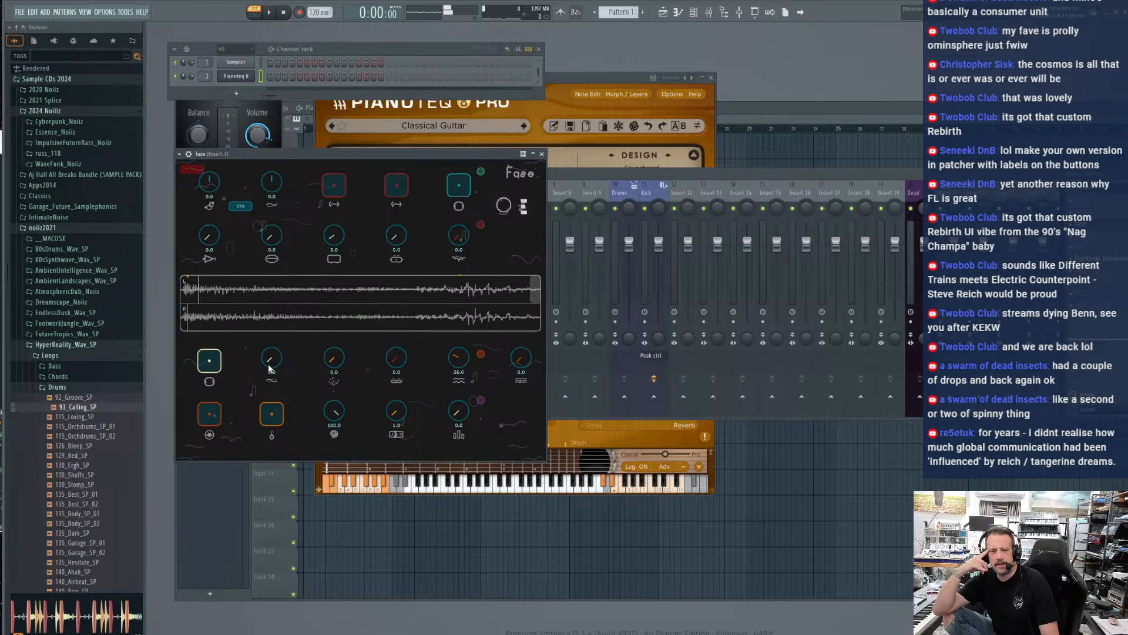
Set fase's Fades to 86.0 and raise the layer knob two places beside it to 42.0
left_click_drag(272, 363, 279, 297)
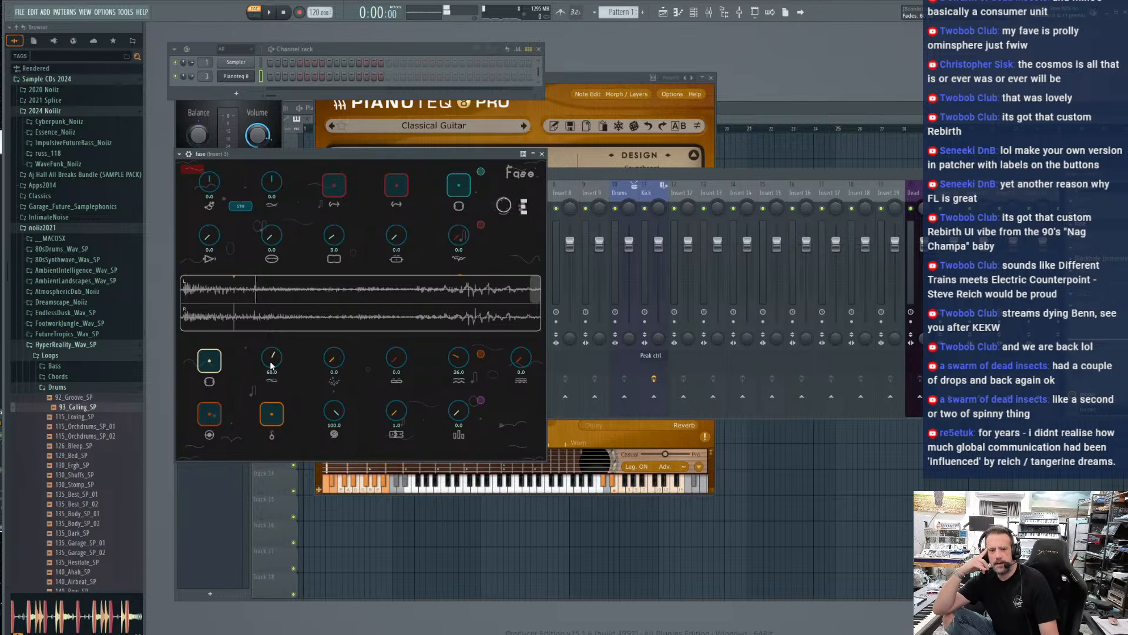
left_click_drag(271, 364, 272, 353)
mouse_move(272, 363)
left_mouse_down()
mouse_move(274, 347)
mouse_move(271, 358)
left_mouse_up()
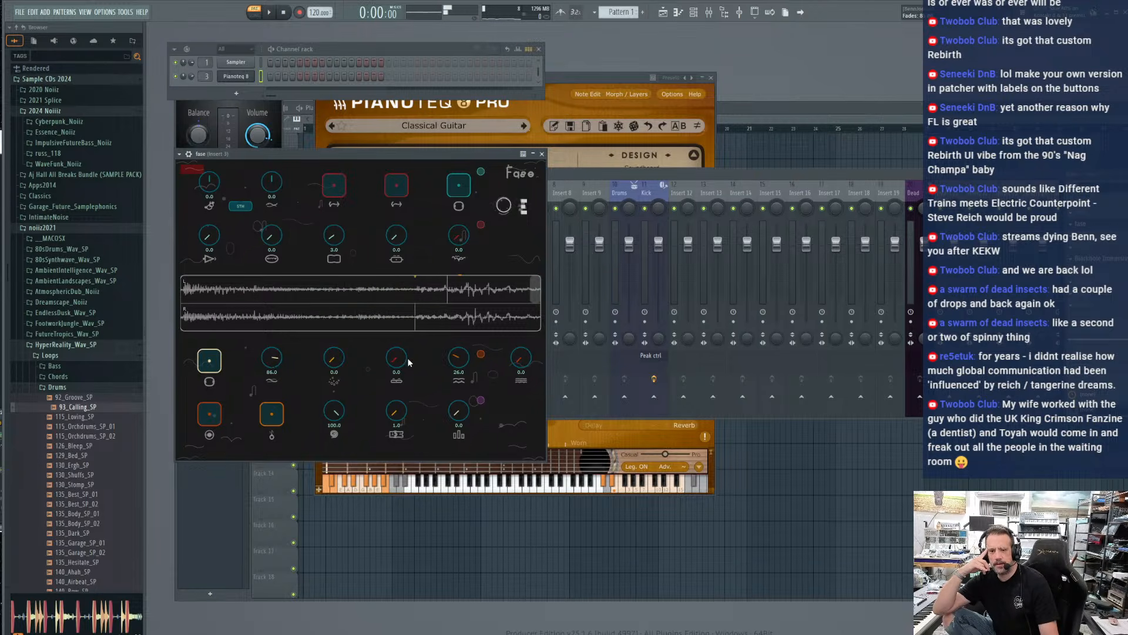
left_click_drag(400, 361, 399, 341)
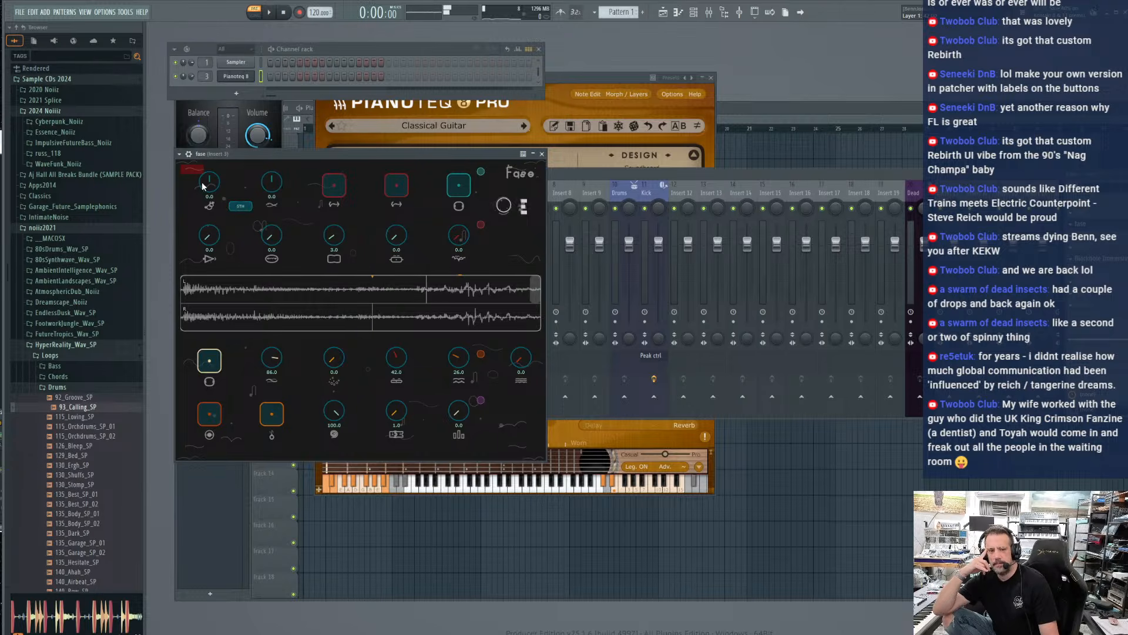
Try shifting both pitch knobs in fase, including the first one to 7.0, and reset them to 0.0
left_click_drag(272, 181, 273, 164)
left_click_drag(271, 181, 272, 229)
left_click_drag(208, 165, 209, 155)
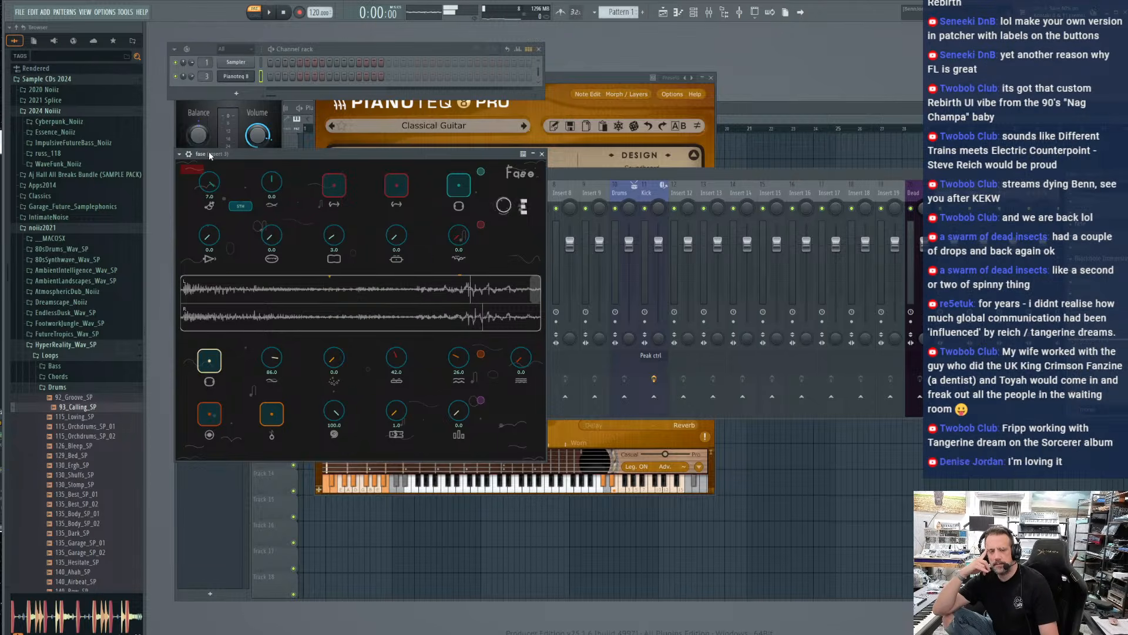
double_click(208, 186)
Set fase's Parts to 6.0 and the bar-icon loop knob to 2.0, and try Grains at 6.0 before zeroing it
left_click_drag(393, 416, 391, 403)
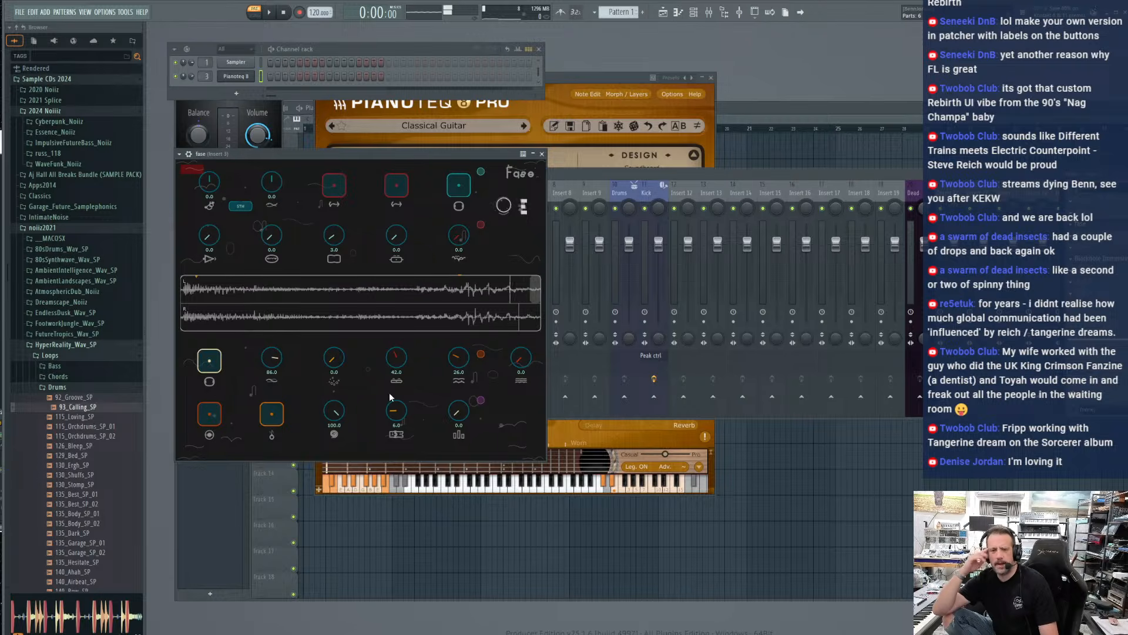
left_click_drag(456, 411, 460, 385)
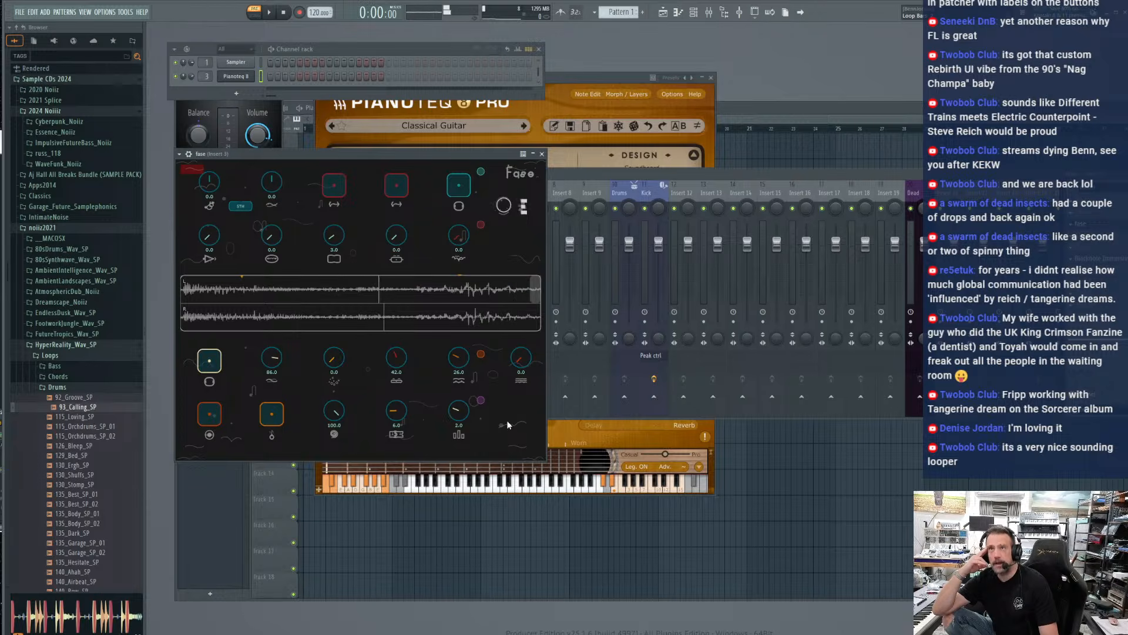
left_click_drag(333, 364, 342, 347)
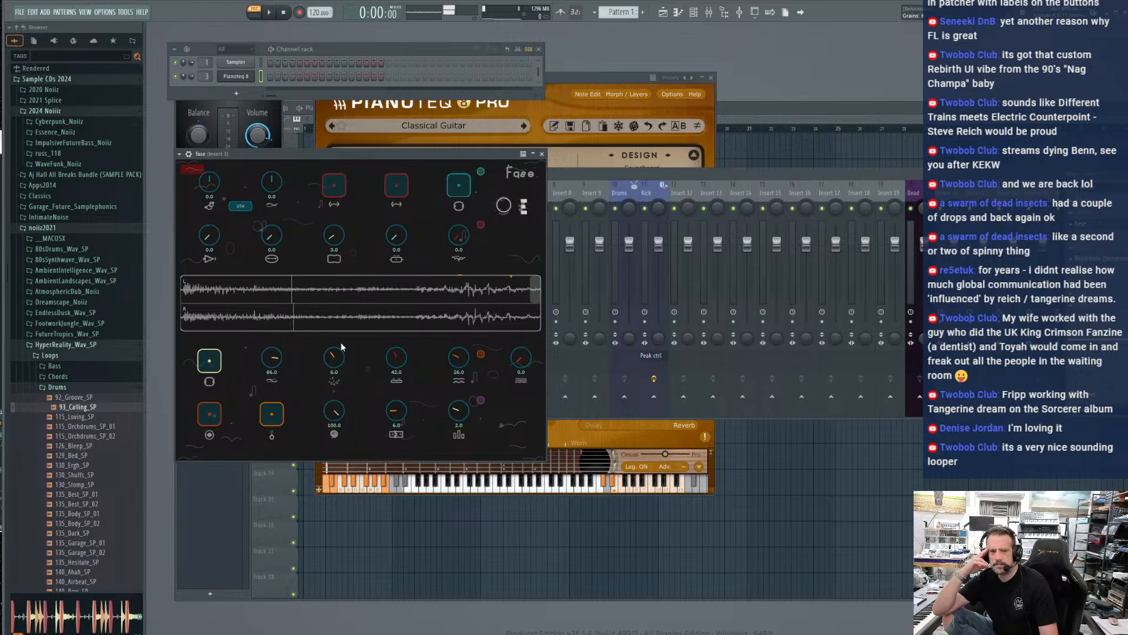
left_click_drag(339, 356, 309, 502)
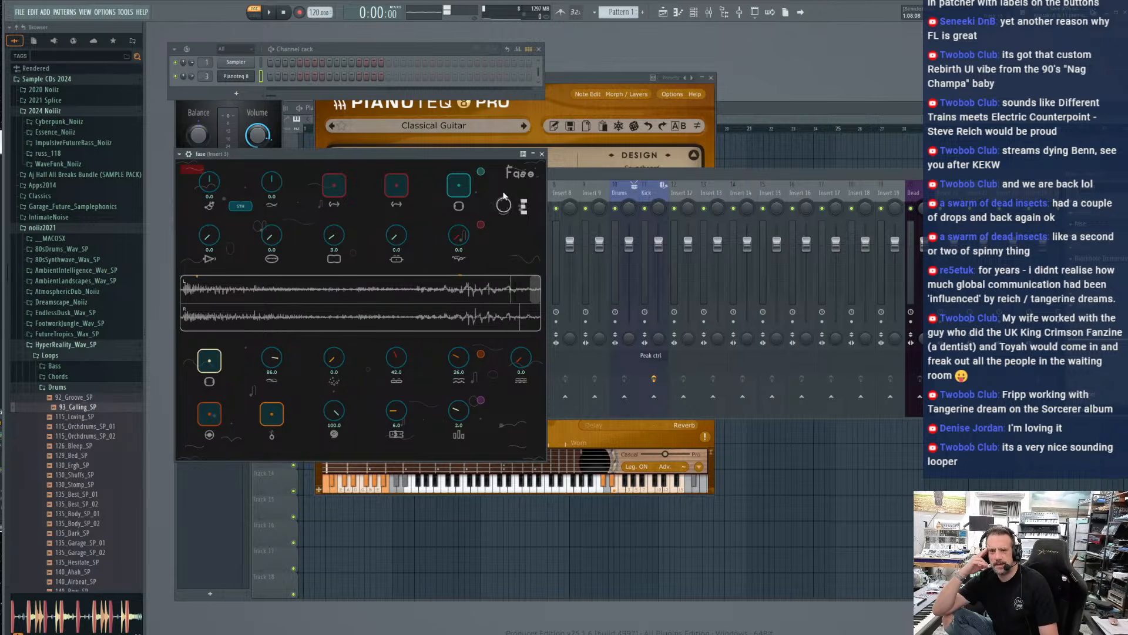
Try fase's two red pads and the teal pad on the playing loop, switching all of them off again
left_click(398, 186)
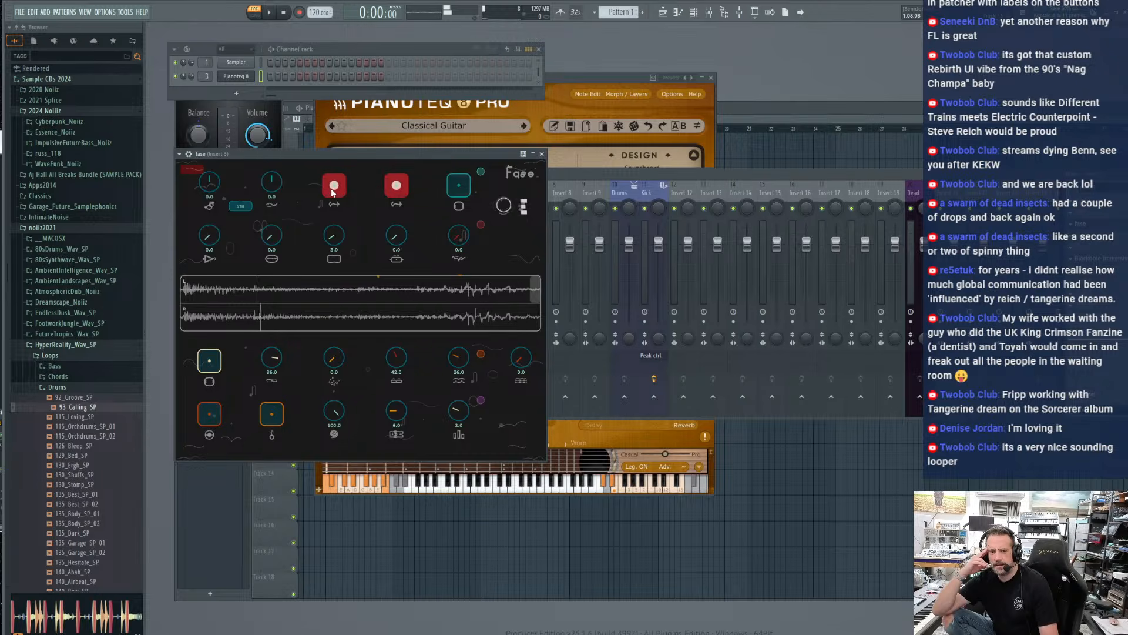
left_click(455, 185)
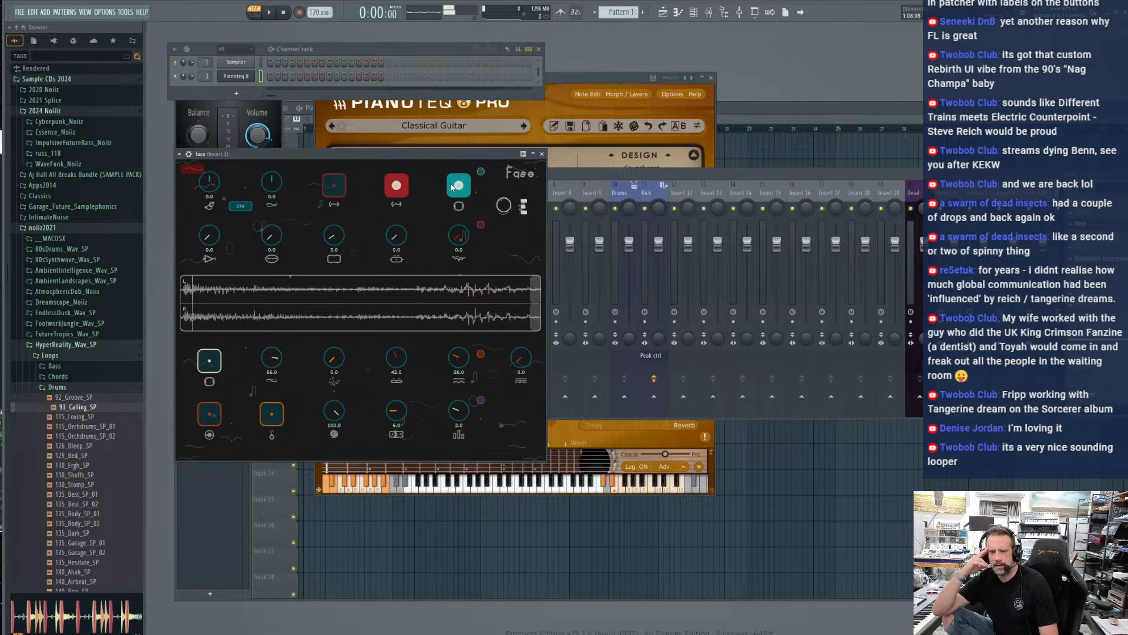
left_click(451, 187)
left_click(397, 187)
left_click(458, 185)
left_click(459, 188)
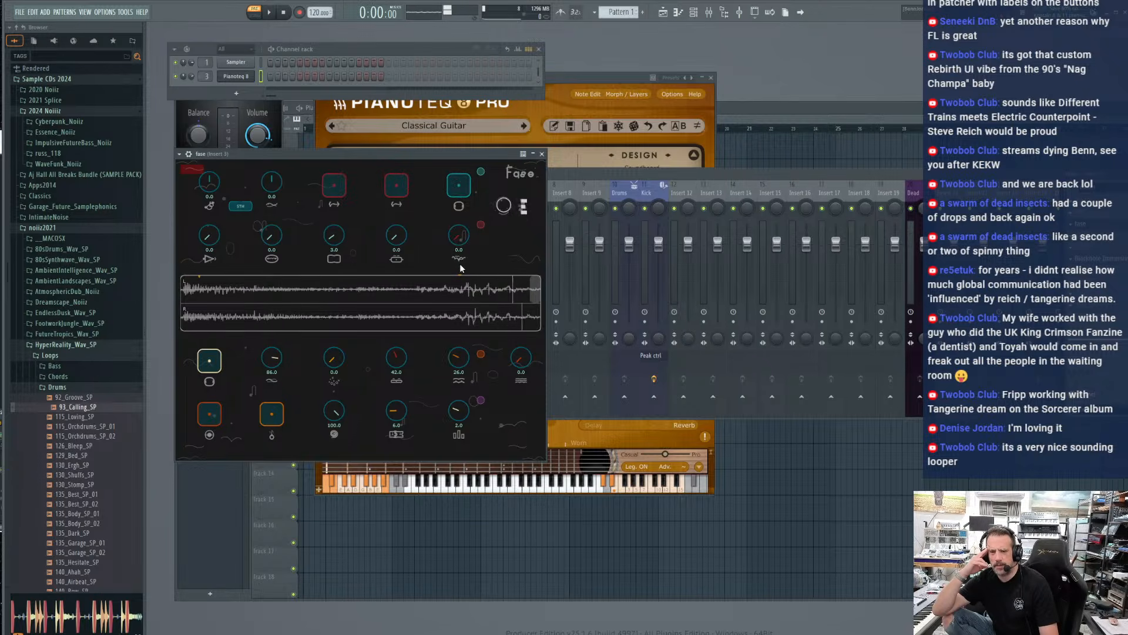
Set fase's two loop range knobs to 84.0 and 83.0, trying the teal pad on and off meanwhile
left_click_drag(322, 243, 329, 138)
left_click(462, 186)
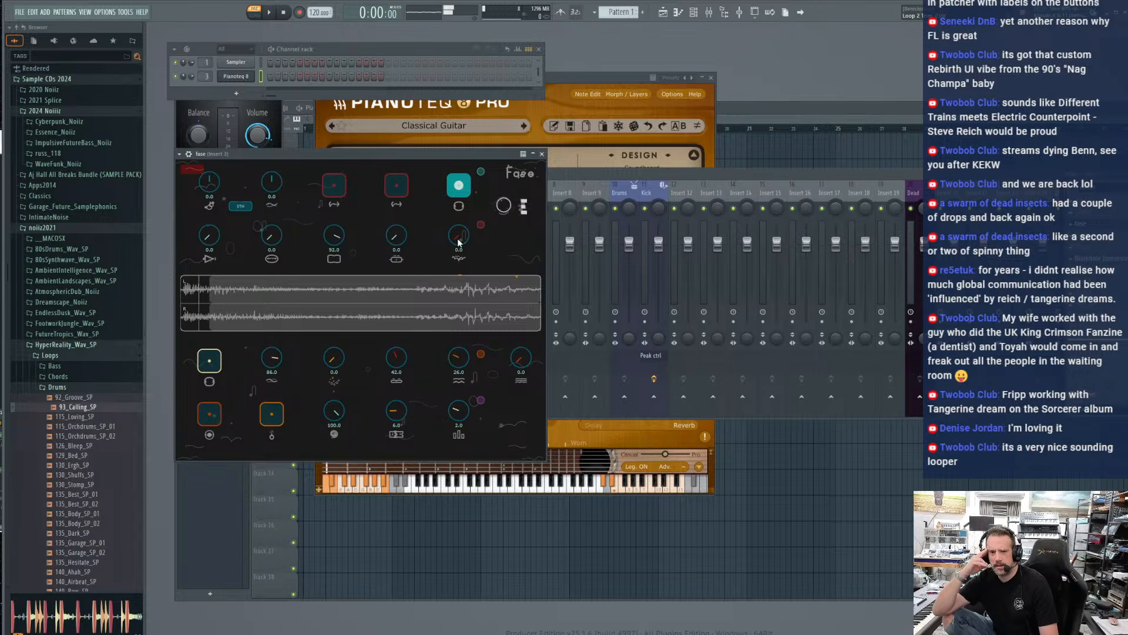
left_click_drag(333, 240, 402, 142)
left_click(459, 192)
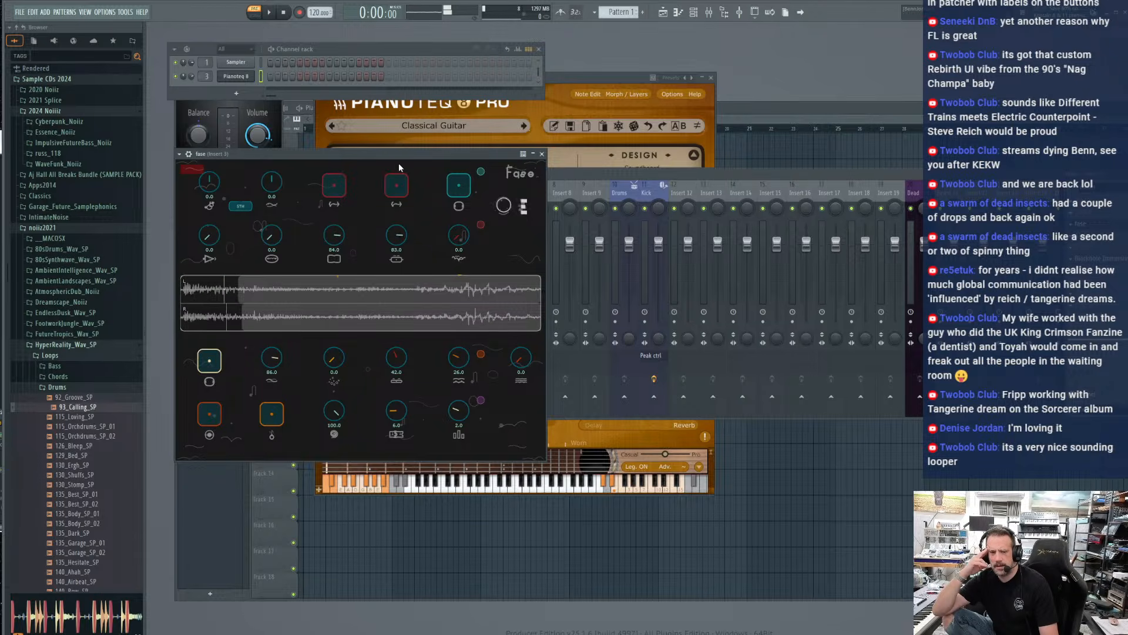
Reset fase's layer knobs, bar-icon loop knob and Fades to 0.0, and return Parts to 1.0
left_click_drag(391, 355, 369, 470)
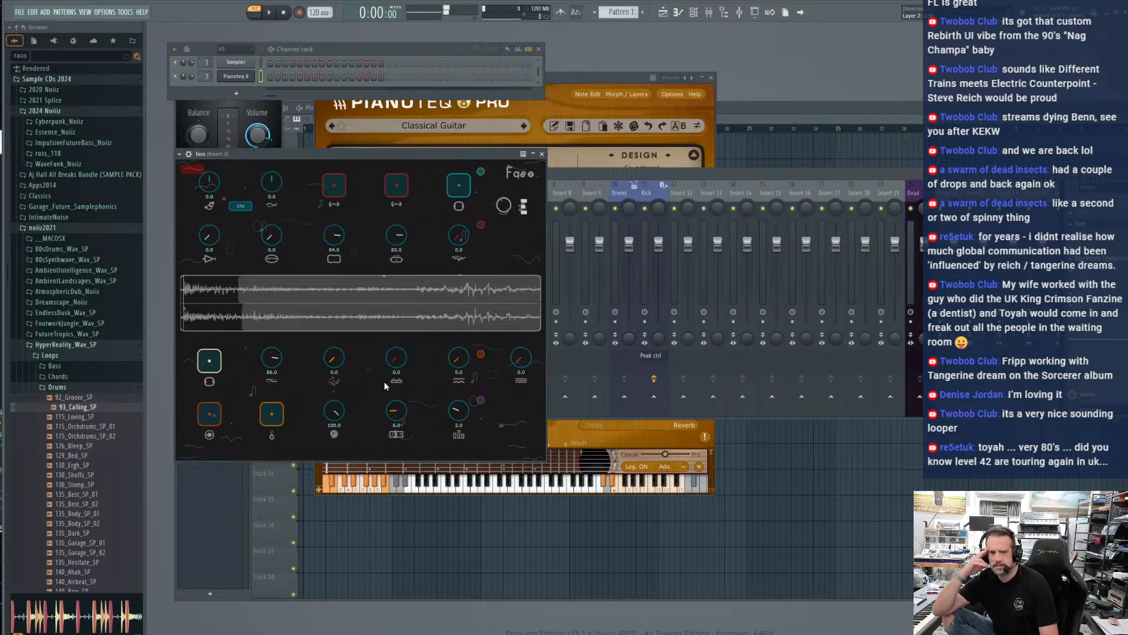
left_click_drag(394, 412, 468, 444)
left_click_drag(457, 413, 455, 457)
left_click_drag(273, 362, 288, 466)
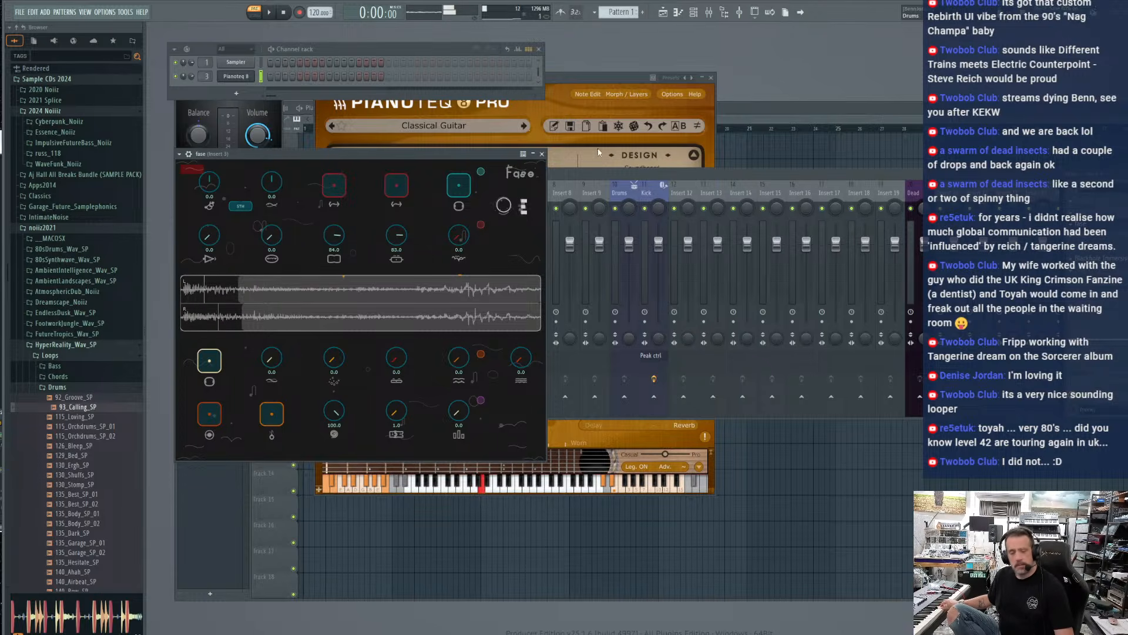
Move the fase window up beneath the channel rack and raise Chaos to about 25
left_click_drag(271, 152, 270, 179)
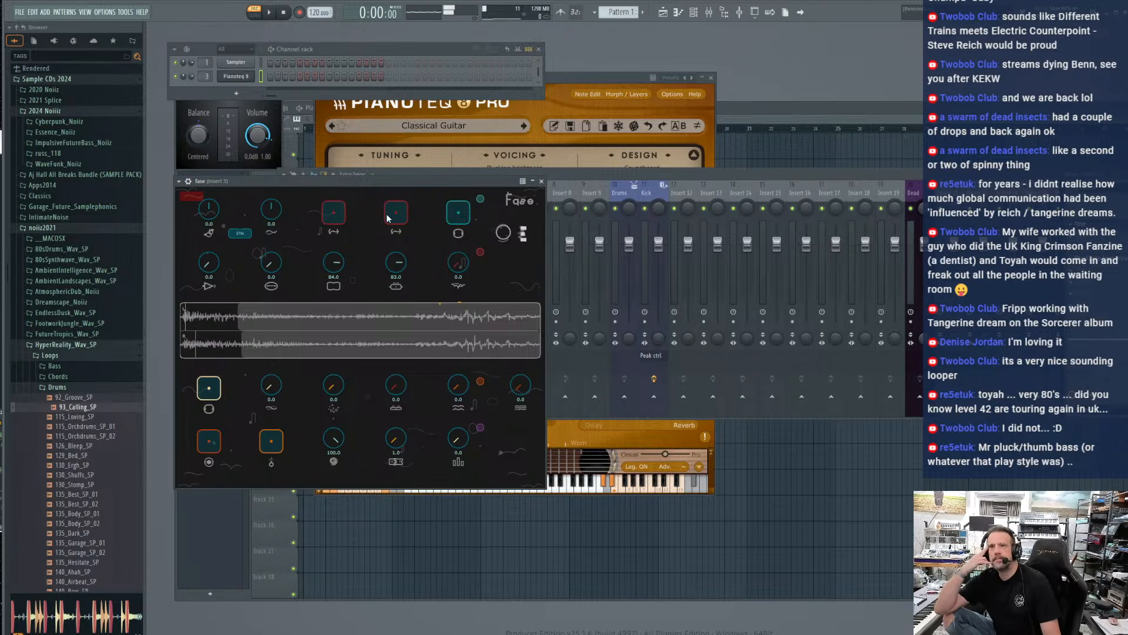
left_click_drag(383, 178, 406, 119)
left_click_drag(482, 201, 473, 155)
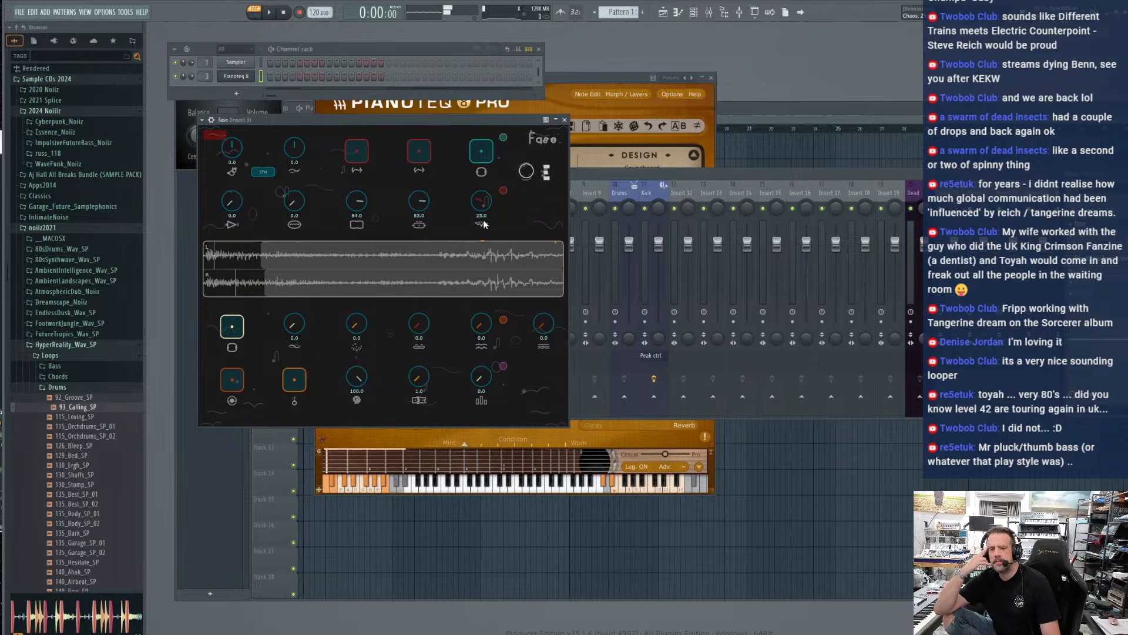
Switch overdubbing on and off twice over the guitar loop and clear the loop
left_click(231, 384)
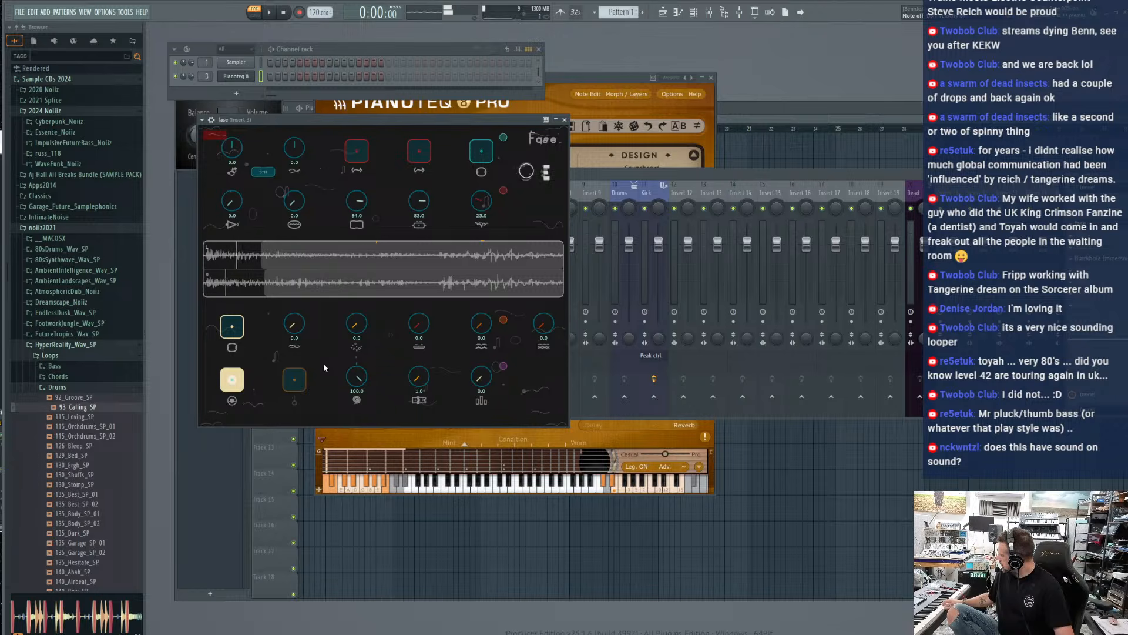
left_click(231, 386)
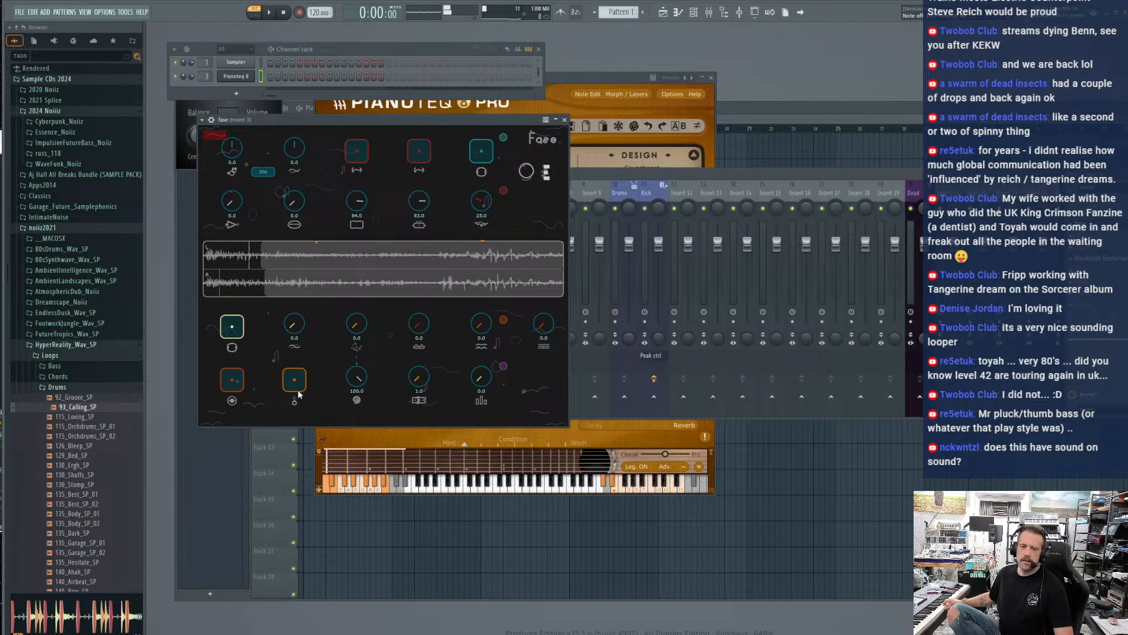
left_click(230, 385)
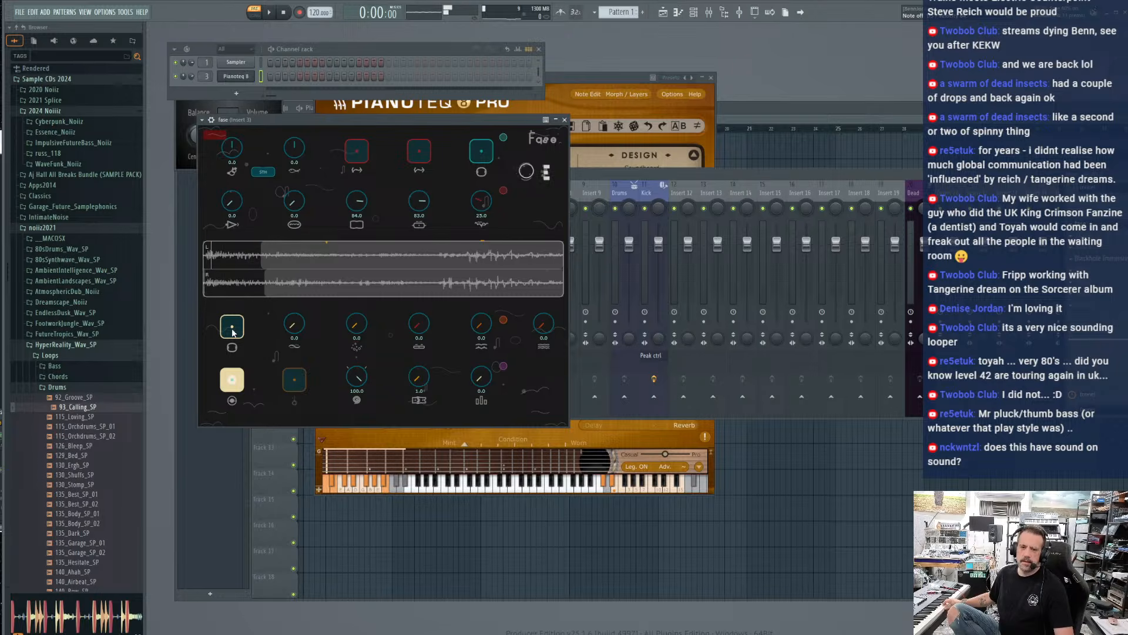
left_click(232, 381)
left_click(297, 384)
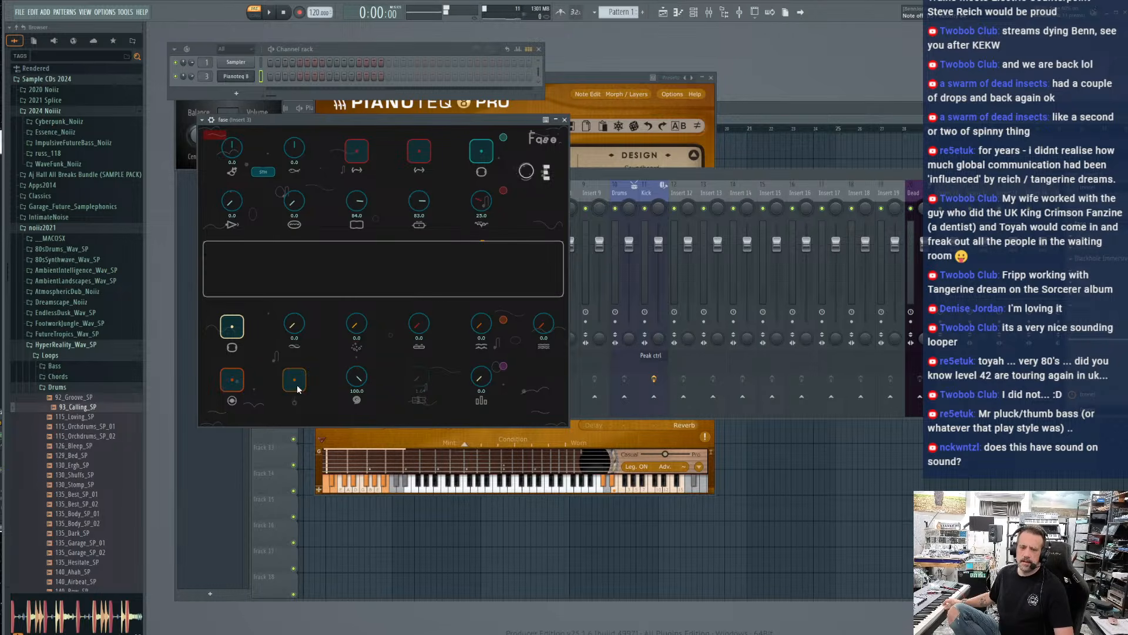
Record a new short guitar chord as the first layer and close the loop to start overdubbing
left_click(233, 381)
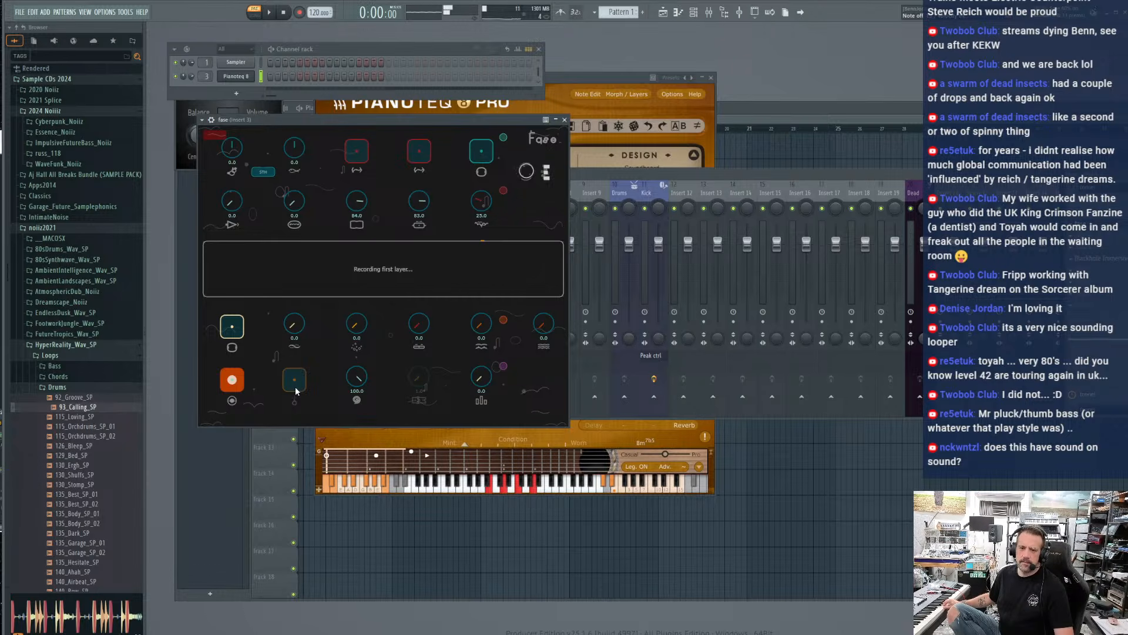
left_click(224, 383)
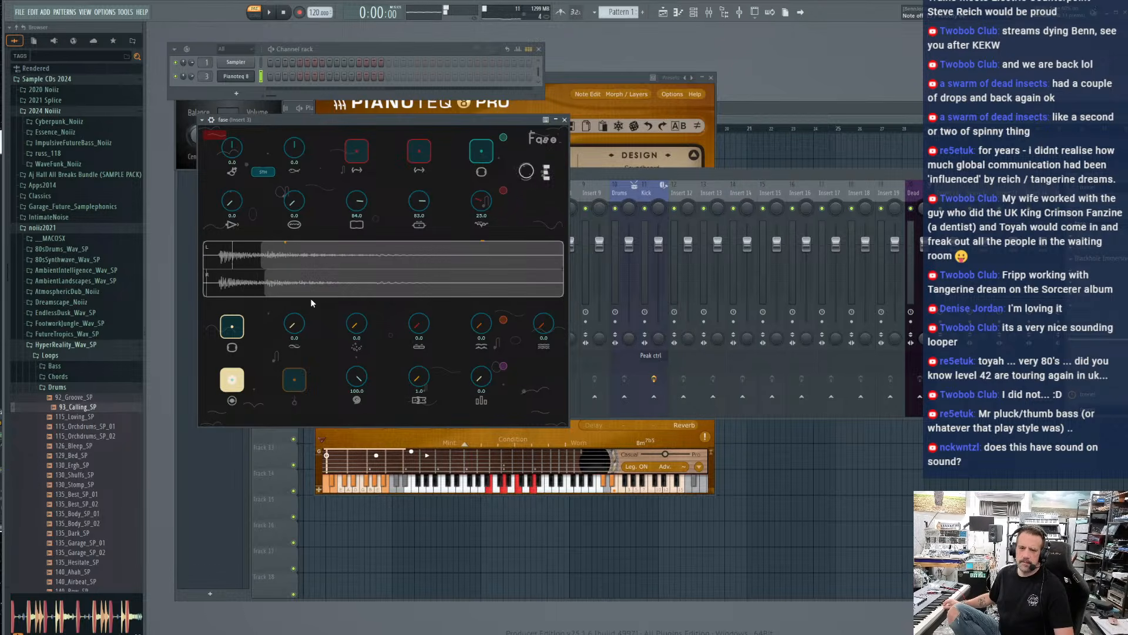
Reset fase's Loop 1 and Loop 2 knobs to 0.0 and raise Loop 1 to 2.0
double_click(422, 204)
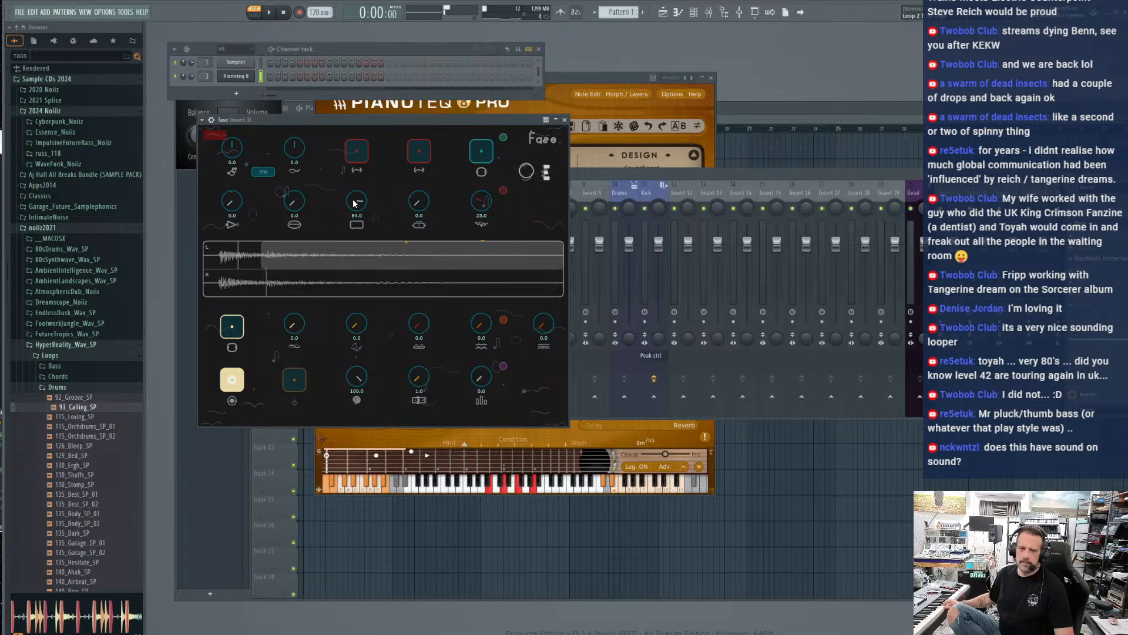
double_click(355, 204)
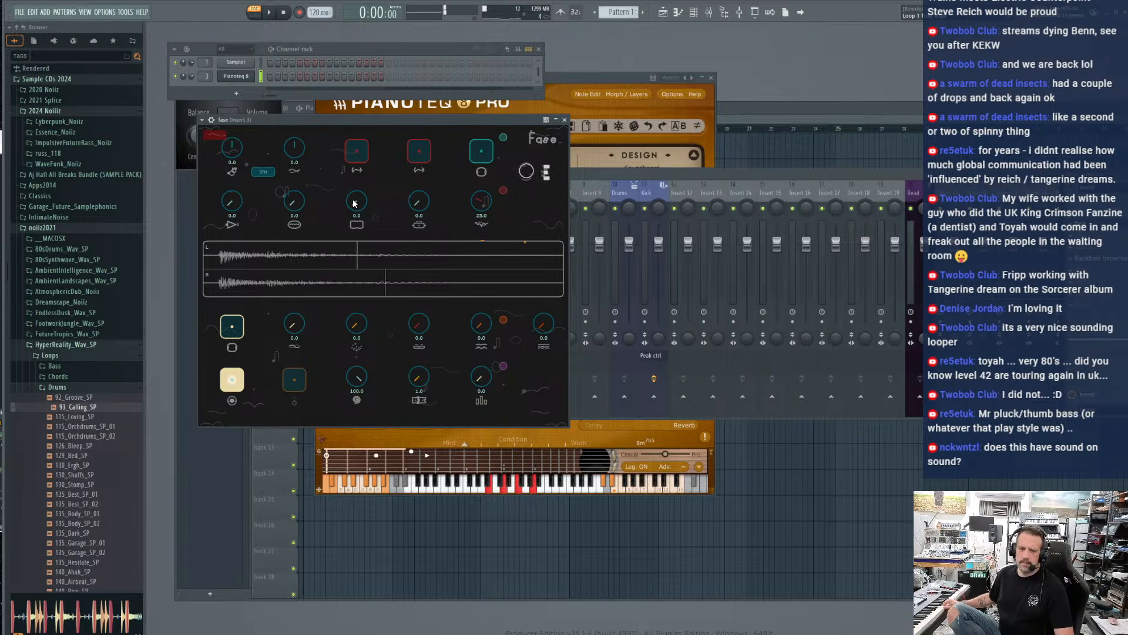
left_click_drag(355, 203, 356, 202)
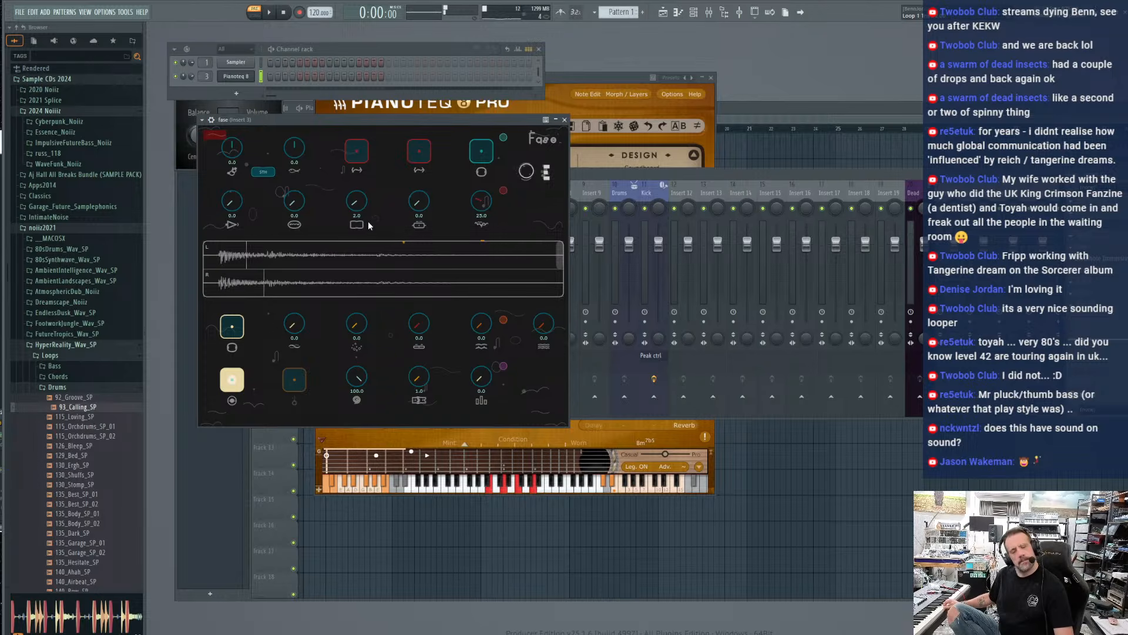
Replace Pianoteq's Classical Guitar with the Pianet T Jazzy preset and clear the loop recorded in fase
left_click(587, 80)
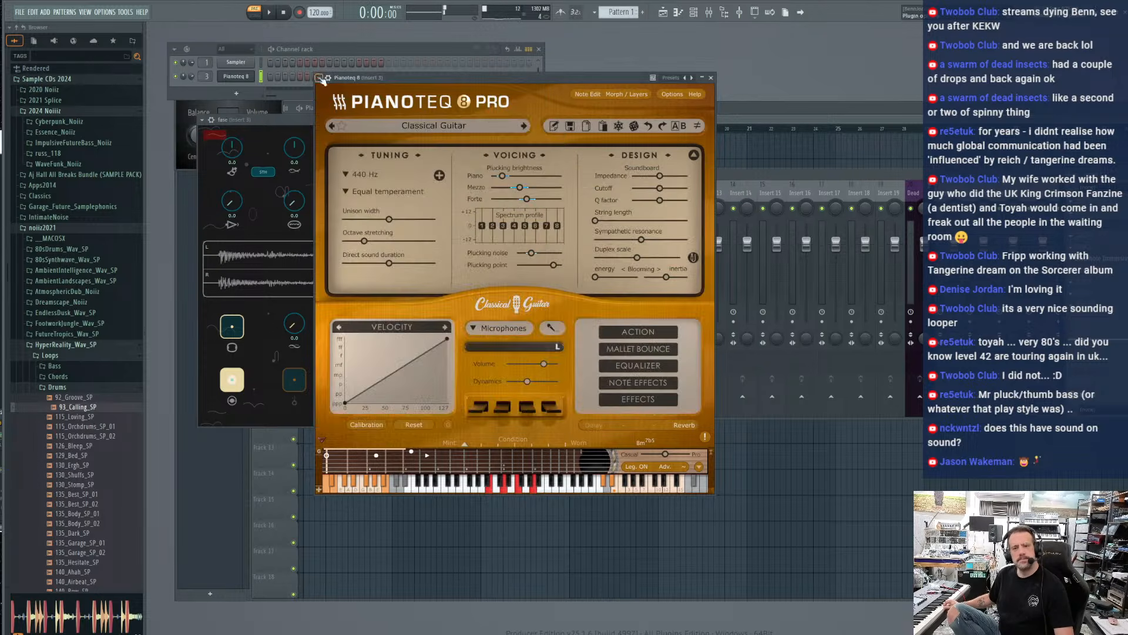
left_click(434, 125)
mouse_move(424, 415)
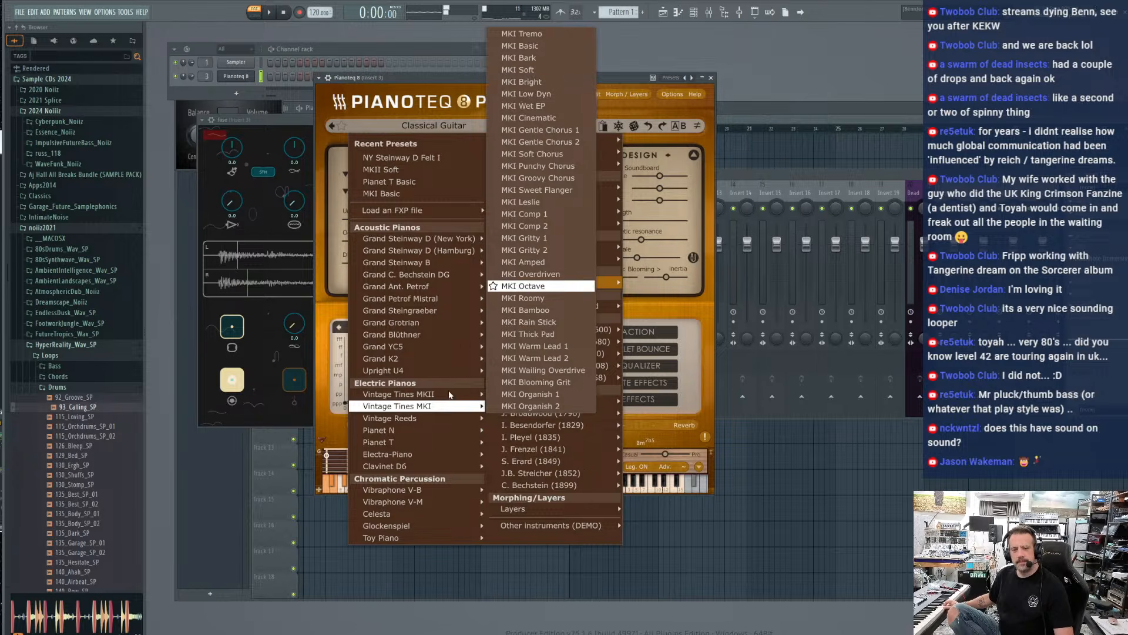
mouse_move(414, 441)
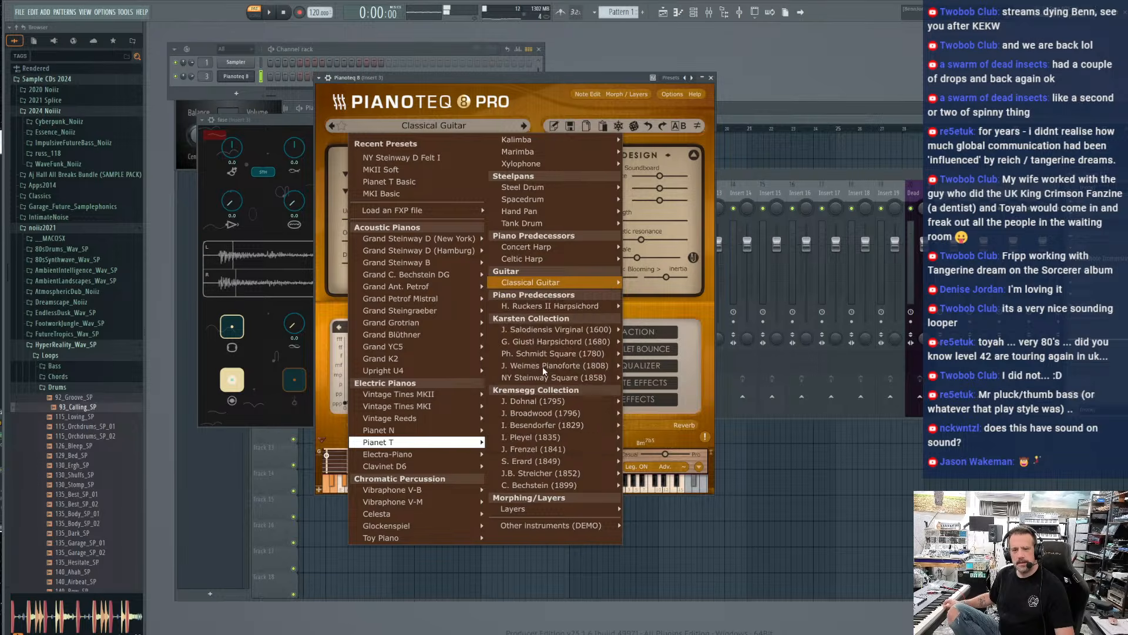
left_click(543, 365)
left_click_drag(288, 122, 273, 164)
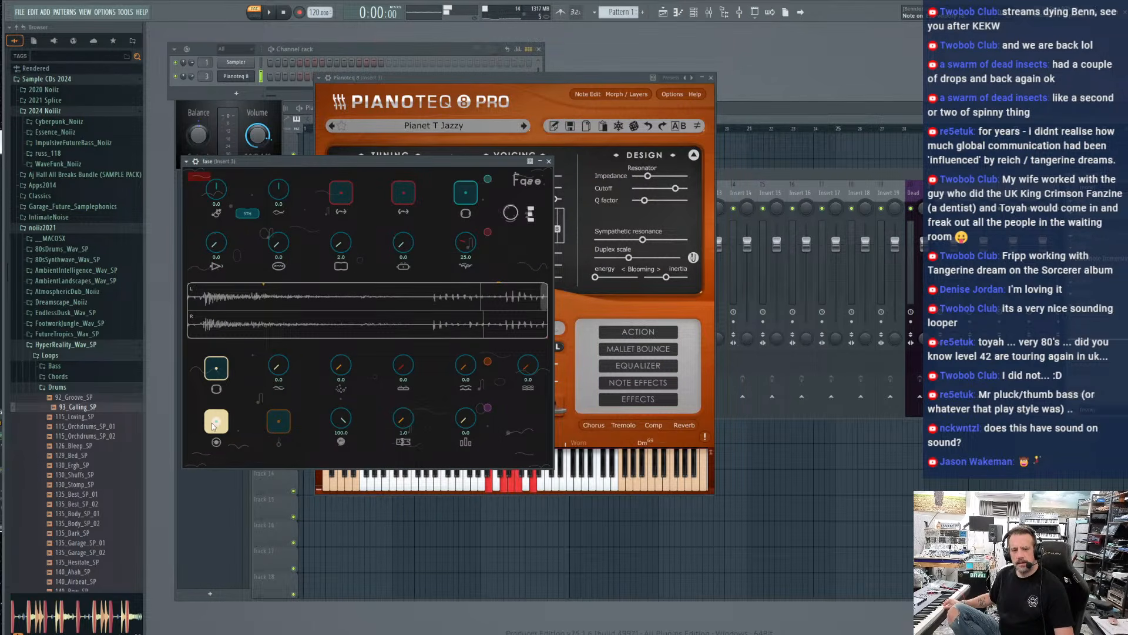
left_click(279, 422)
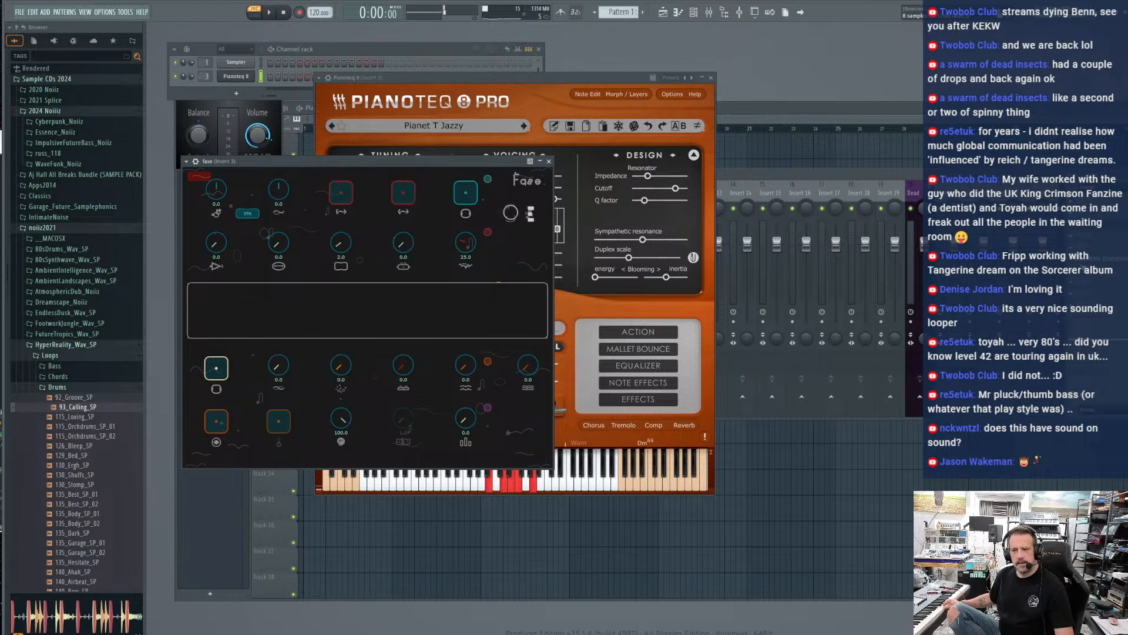
Set the Mix of the Blackhole Immersive reverb on Insert 3 to 100% and close its window
left_click_drag(1052, 174, 874, 174)
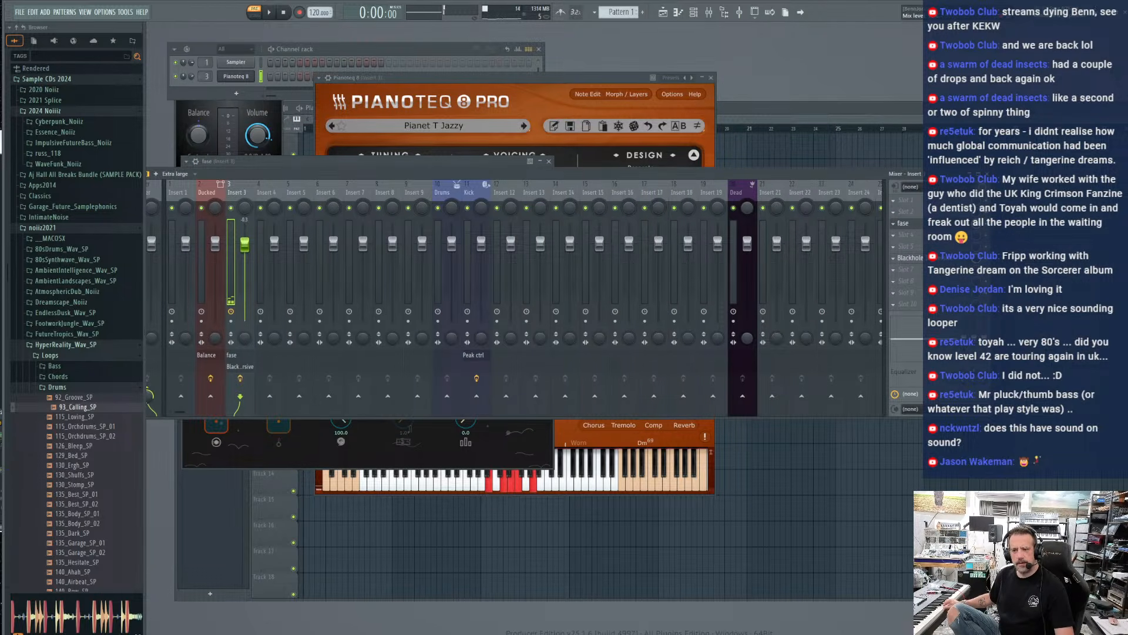
left_click(910, 258)
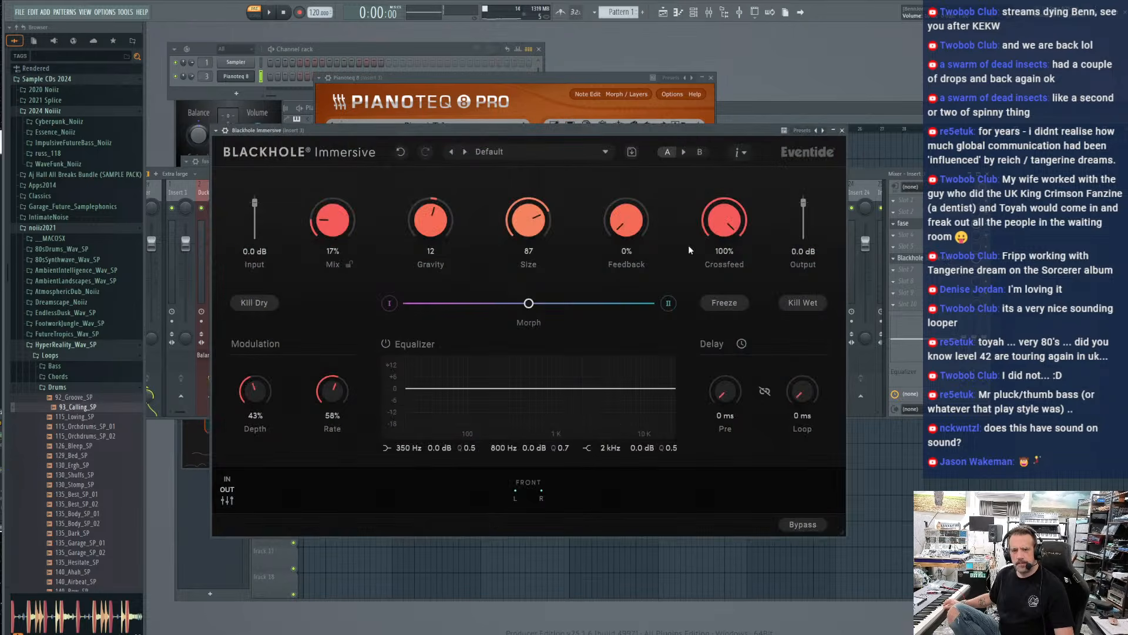
left_click_drag(333, 226, 600, 158)
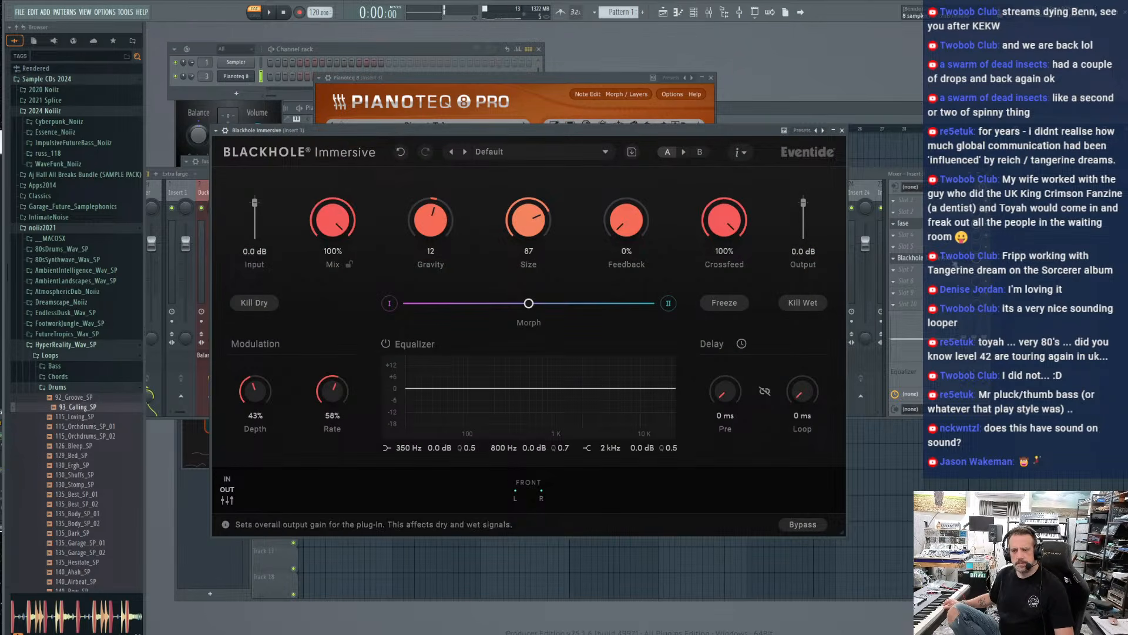
left_click(976, 258)
left_click(842, 130)
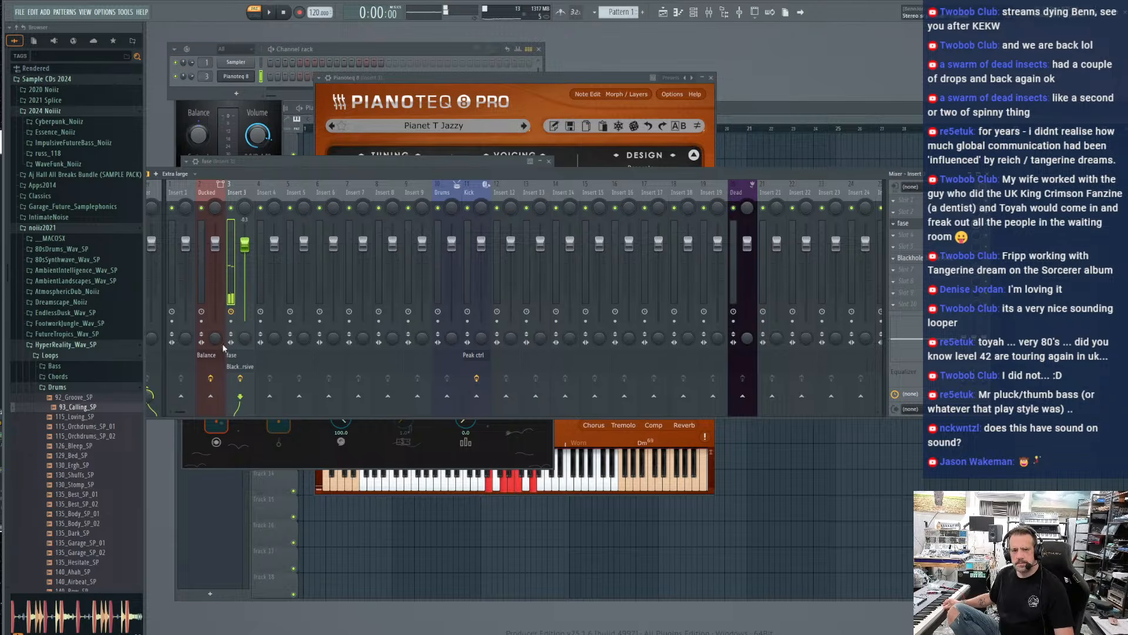
Record a Pianet phrase as fase's first layer, close the loop into overdubbing and raise Fades to about 82
left_click(298, 458)
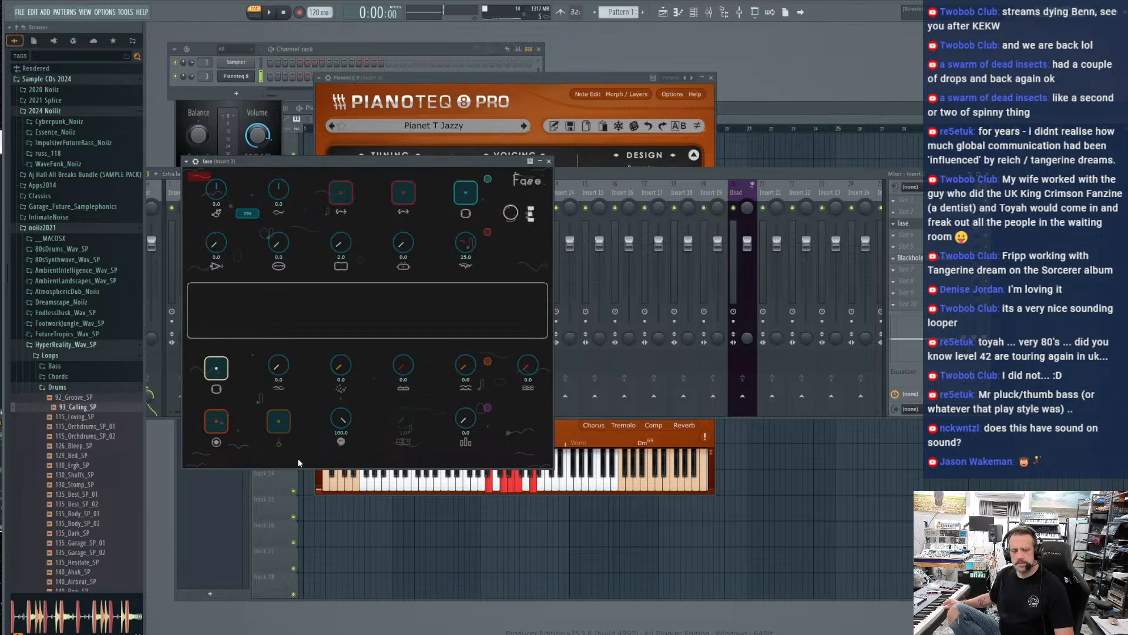
left_click(215, 424)
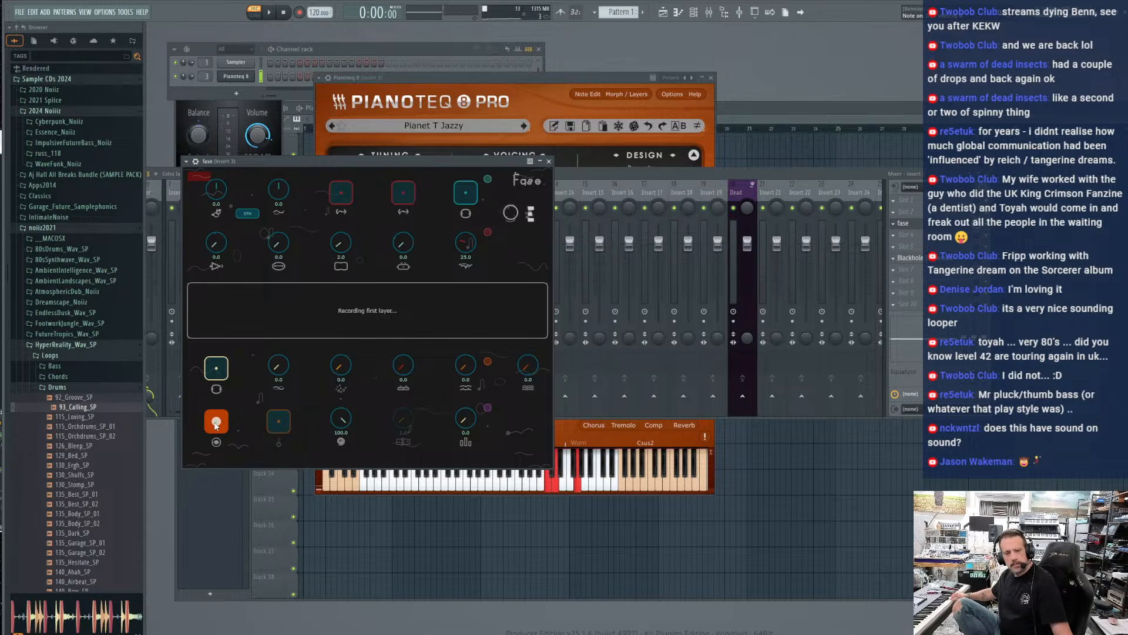
left_click(215, 424)
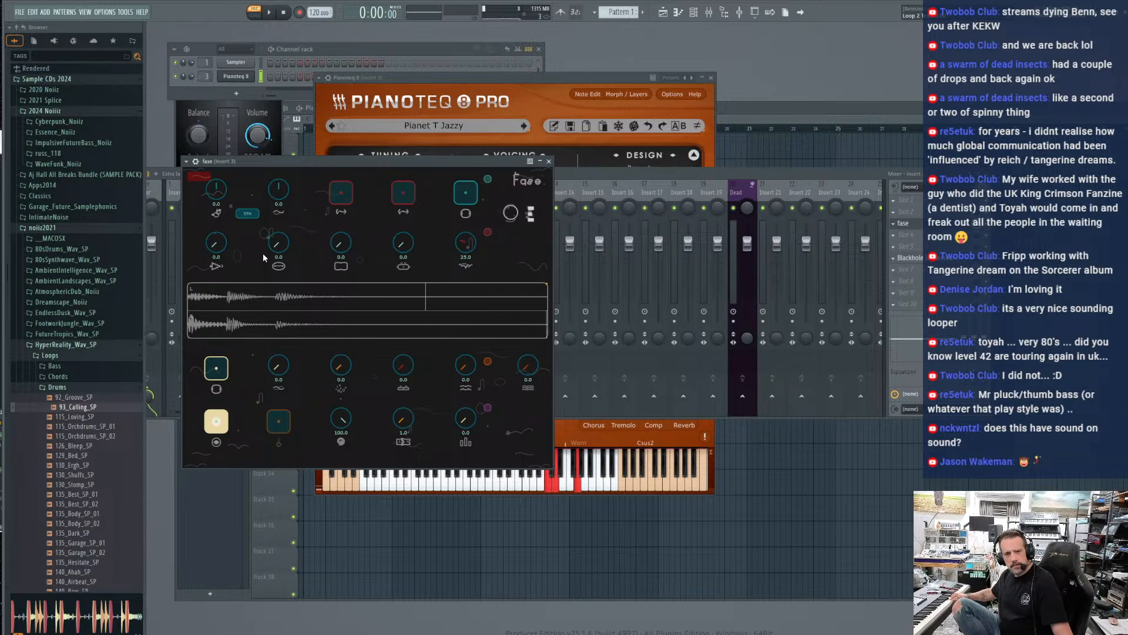
left_click_drag(276, 374, 309, 276)
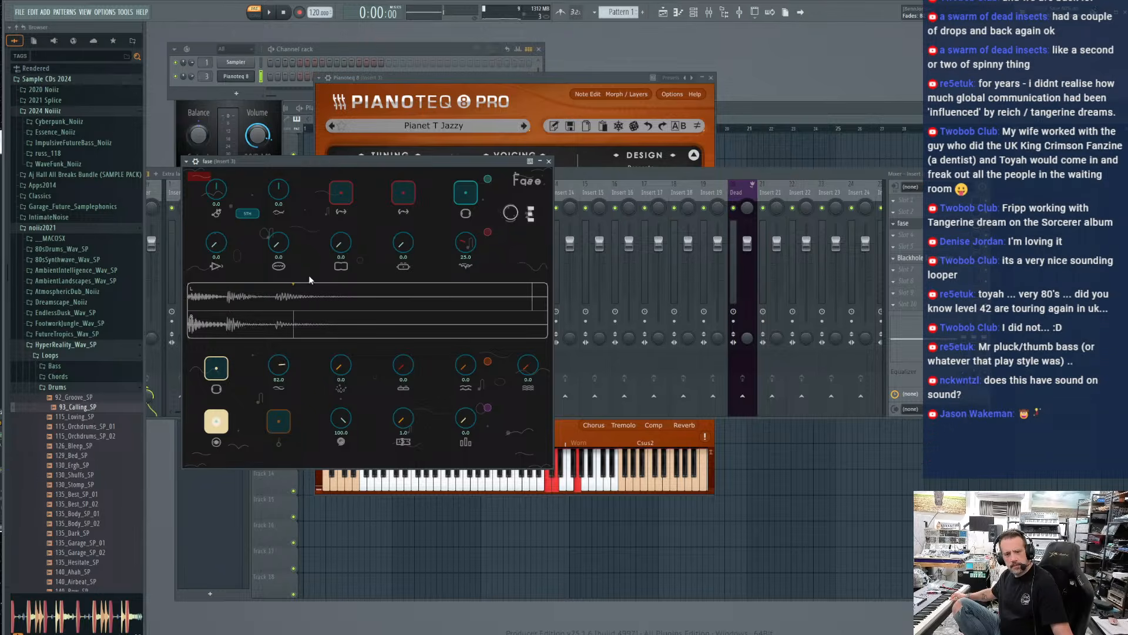
Clear fase's loop and record a new Pianet phrase as the first layer, closing it into overdubbing
left_click(984, 258)
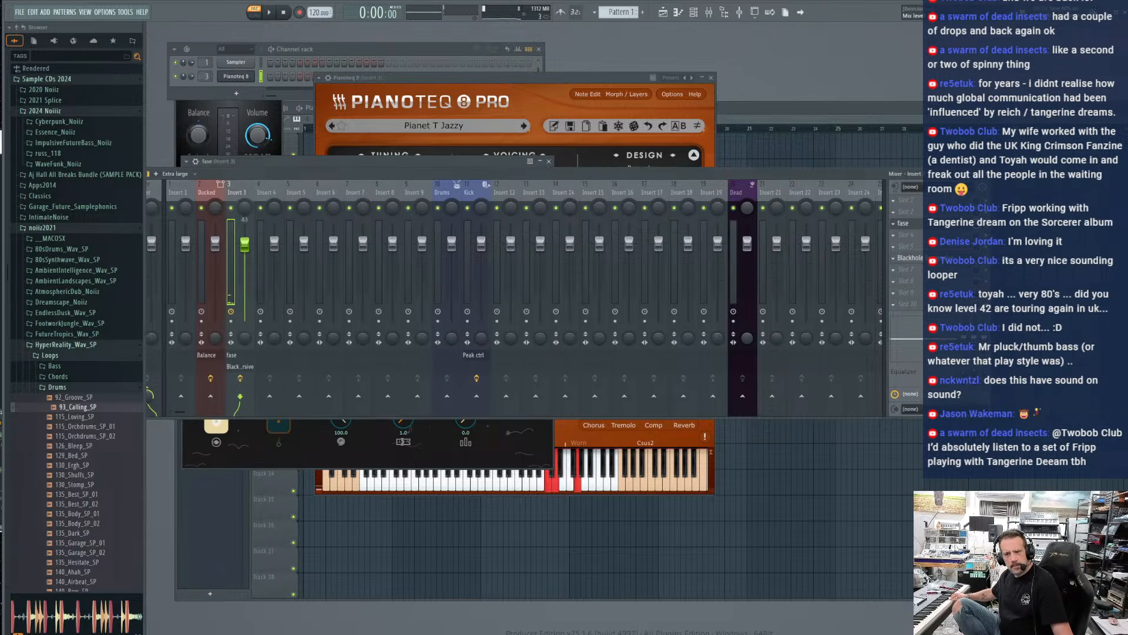
left_click(329, 469)
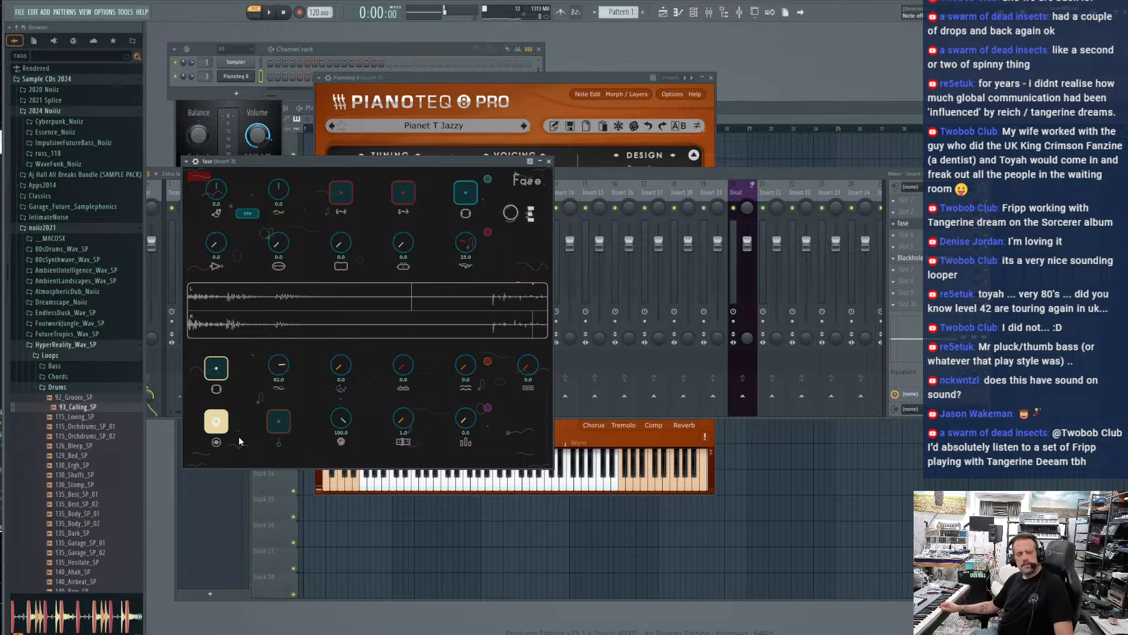
left_click(279, 421)
left_click(281, 427)
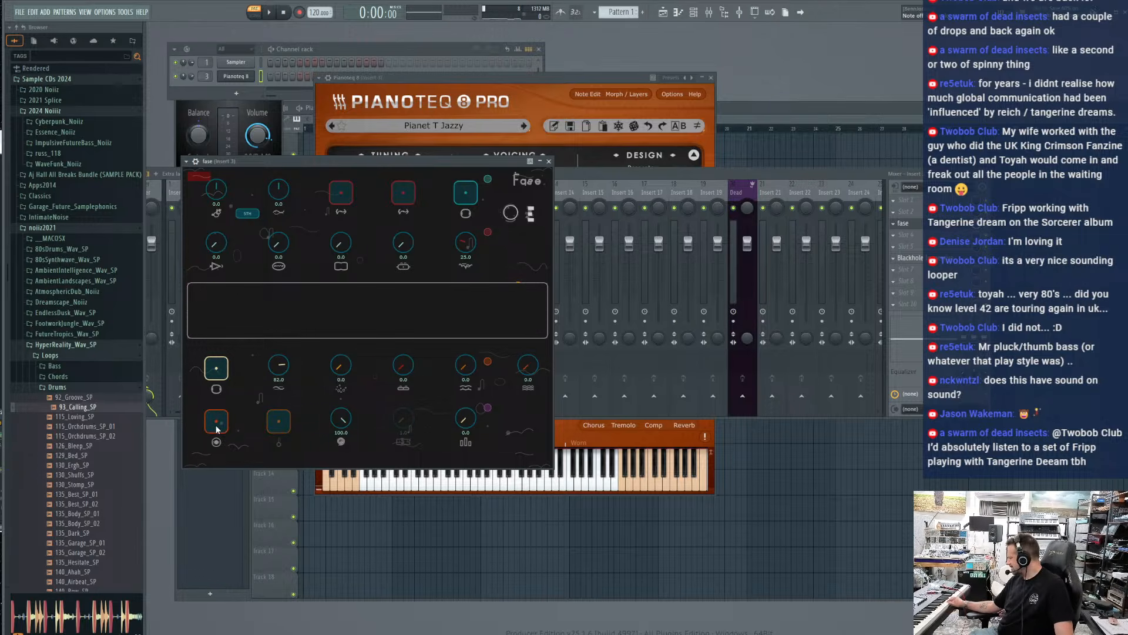
left_click(216, 422)
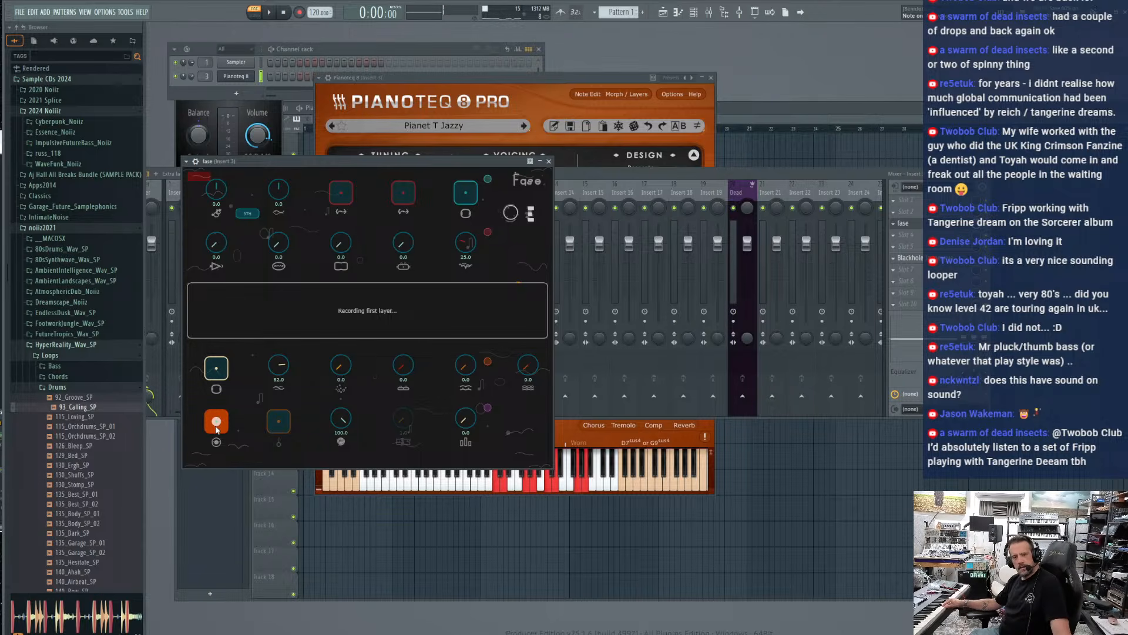
left_click(216, 427)
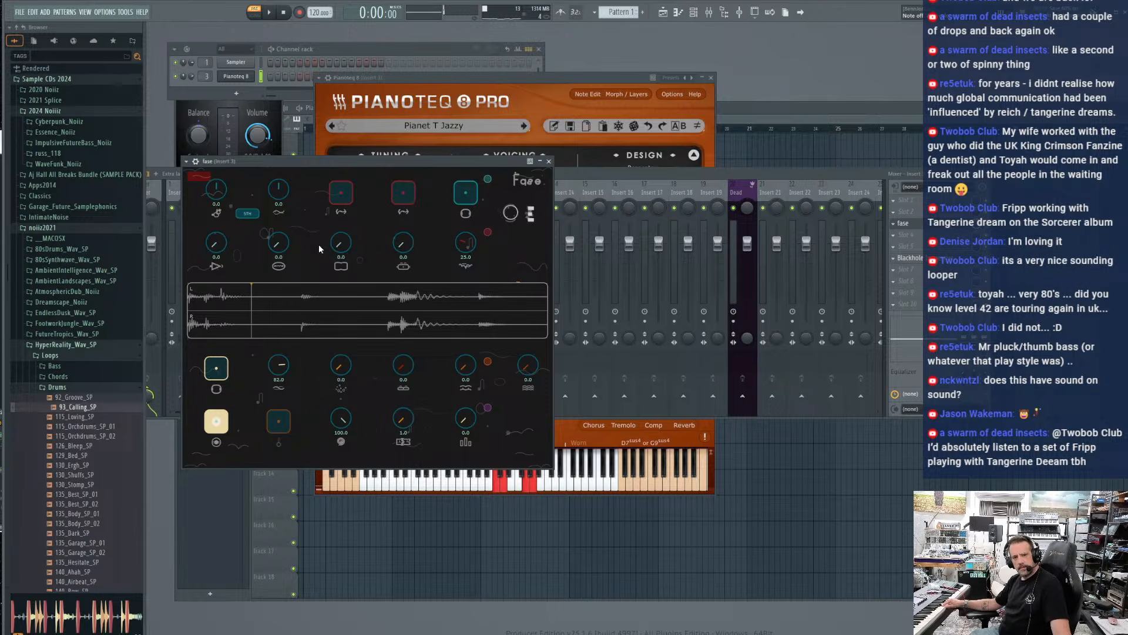
Stop overdubbing and narrow fase's loop ranges with Loop 1 at 5.0 and Loop 2 at 4.0
left_click_drag(401, 248, 401, 246)
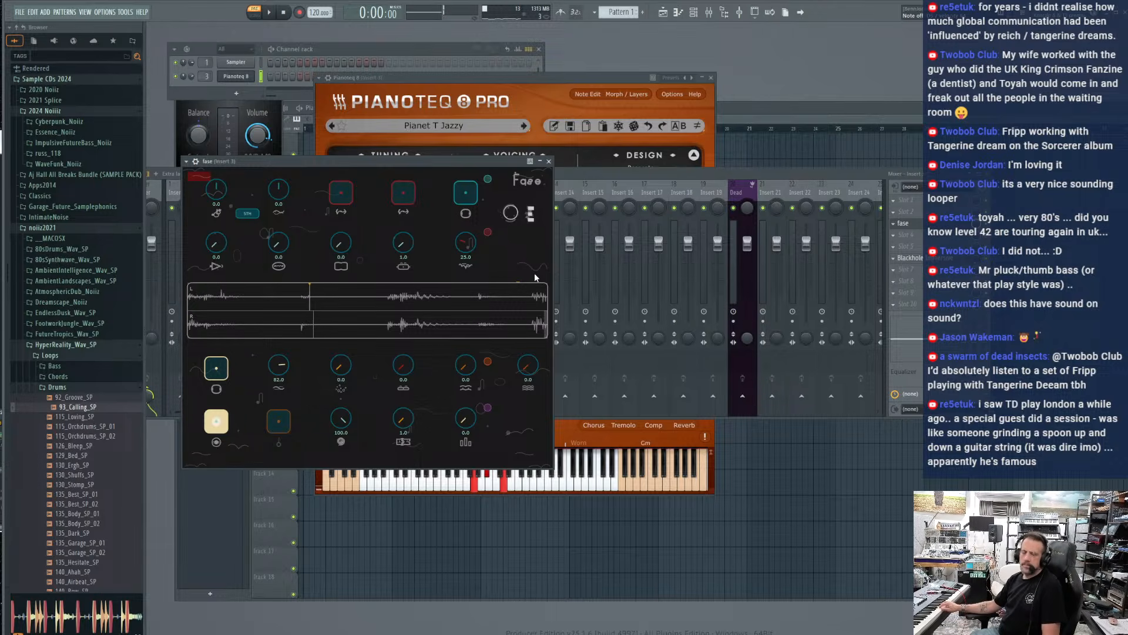
left_click(225, 422)
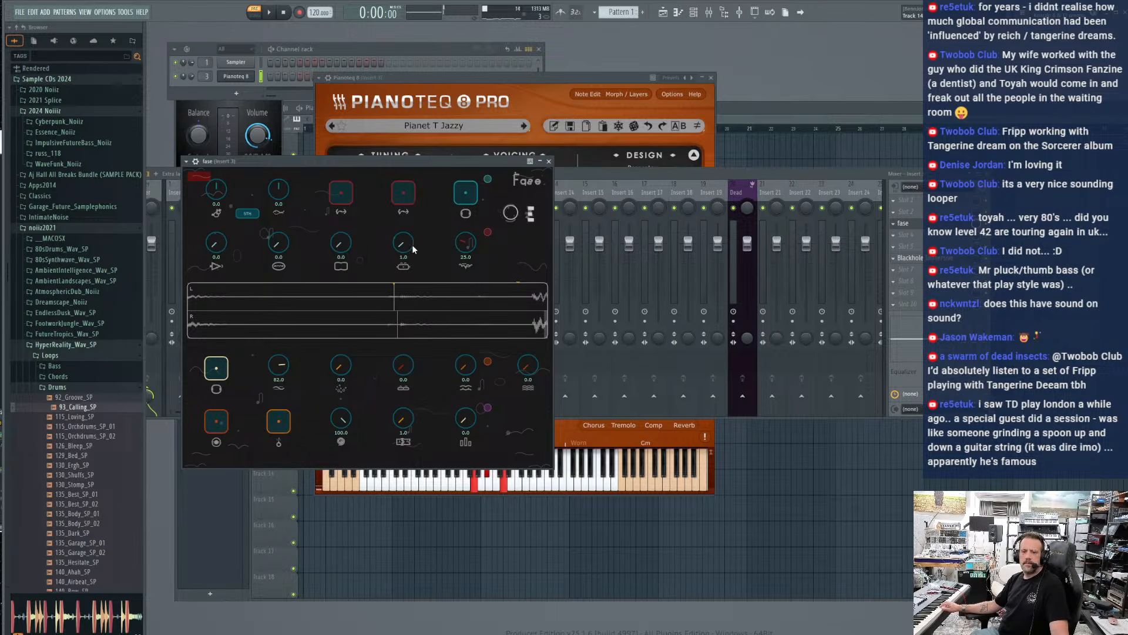
left_click_drag(407, 242, 410, 237)
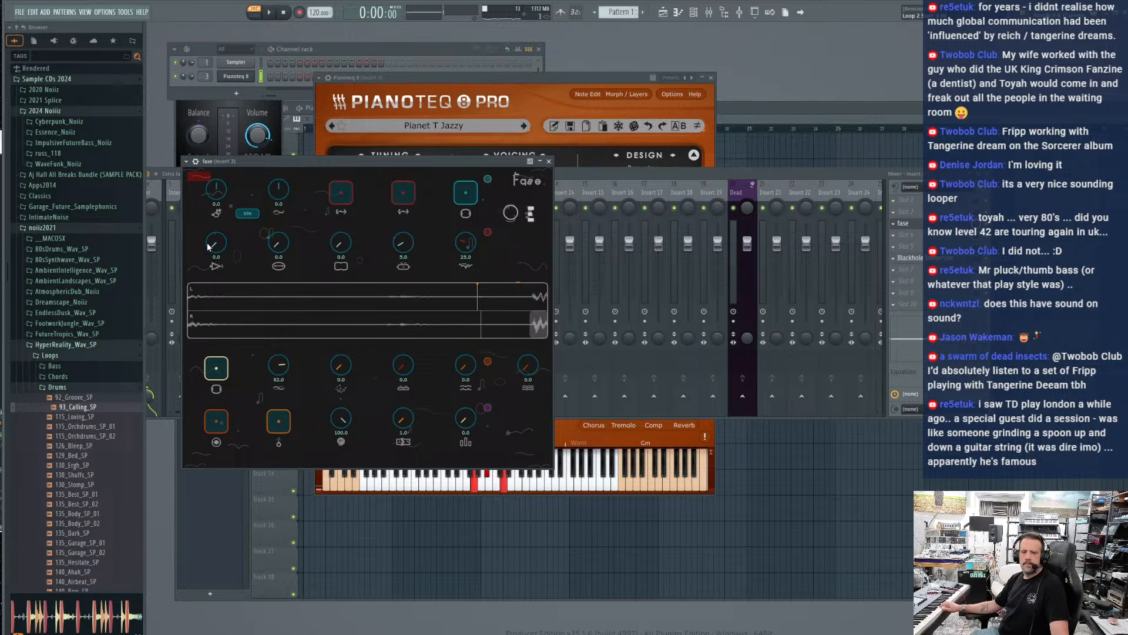
left_click_drag(402, 243, 343, 237)
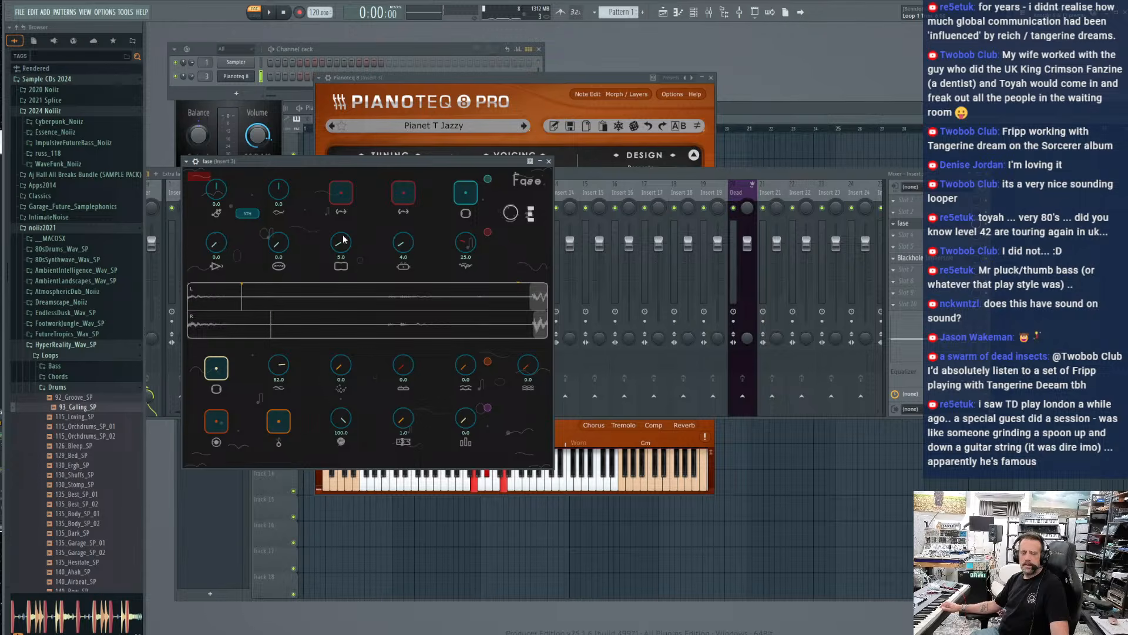
Raise fase's layer knobs to about 45 for Layer 1, 55 for Layer 2 and 22 for Layer 3
left_click_drag(402, 365, 406, 305)
left_click_drag(464, 365, 469, 312)
left_click_drag(403, 364, 400, 370)
left_click_drag(528, 371, 530, 346)
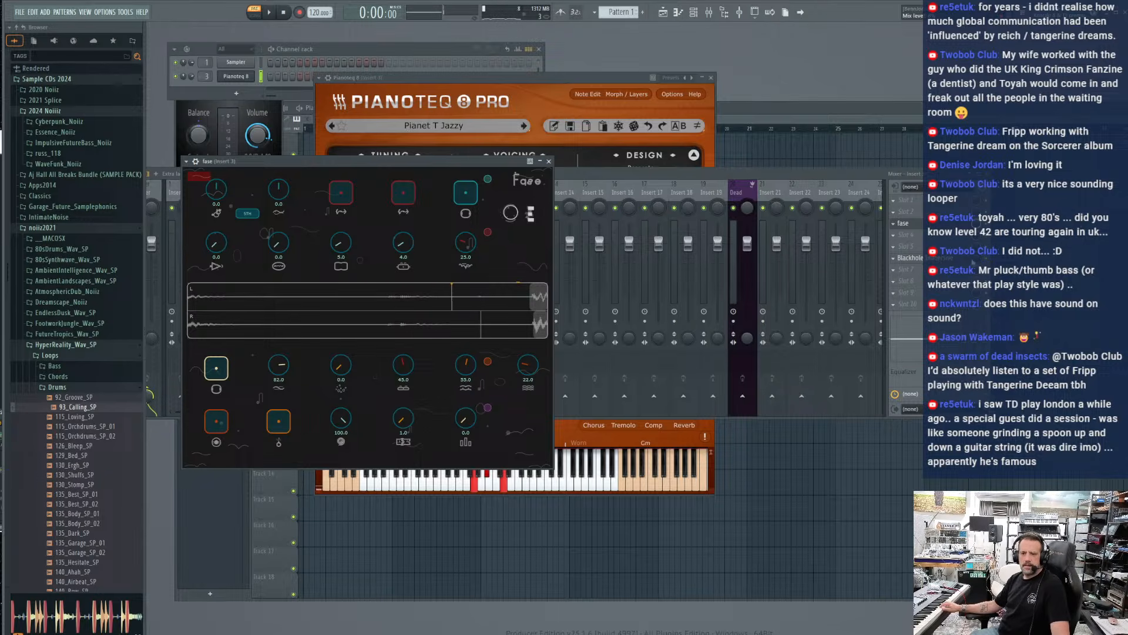
Move the mixer lower and the fase window up above it, and raise Layer 3 to about 31
left_click(976, 258)
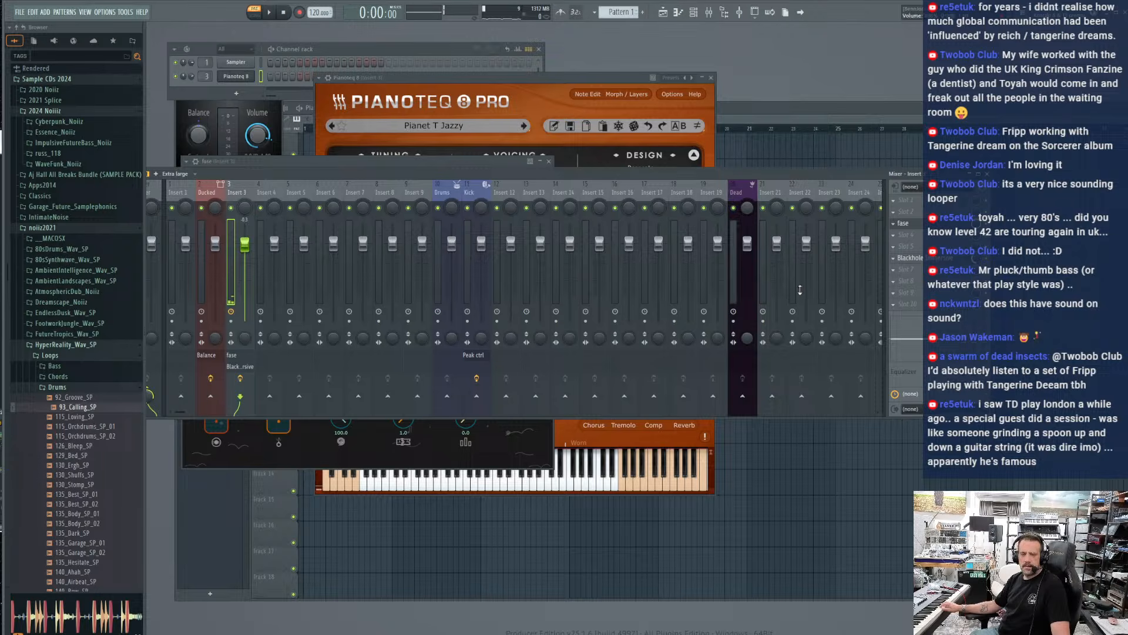
left_click_drag(469, 175, 470, 228)
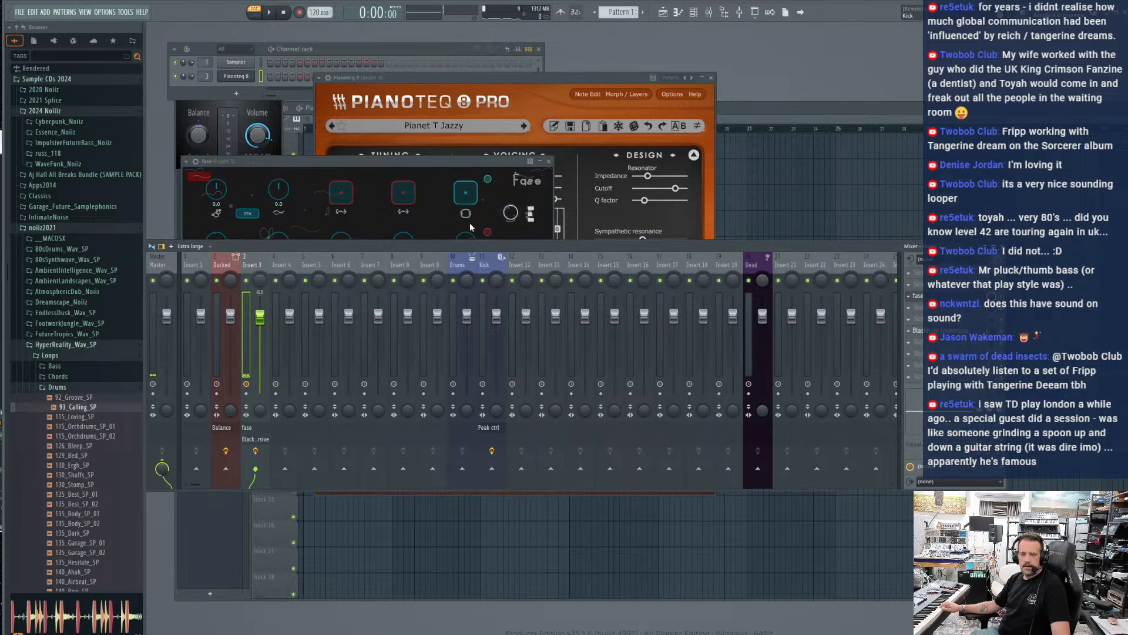
left_click(397, 168)
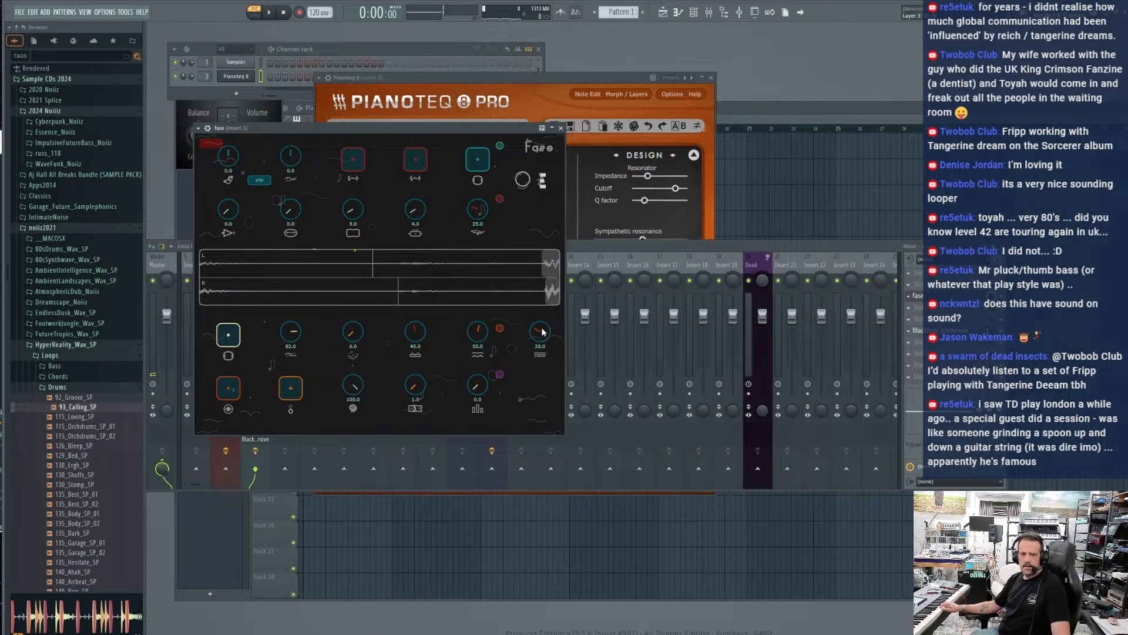
mouse_move(228, 211)
left_mouse_down()
mouse_move(229, 195)
mouse_move(232, 214)
left_mouse_up()
left_click_drag(238, 130, 238, 137)
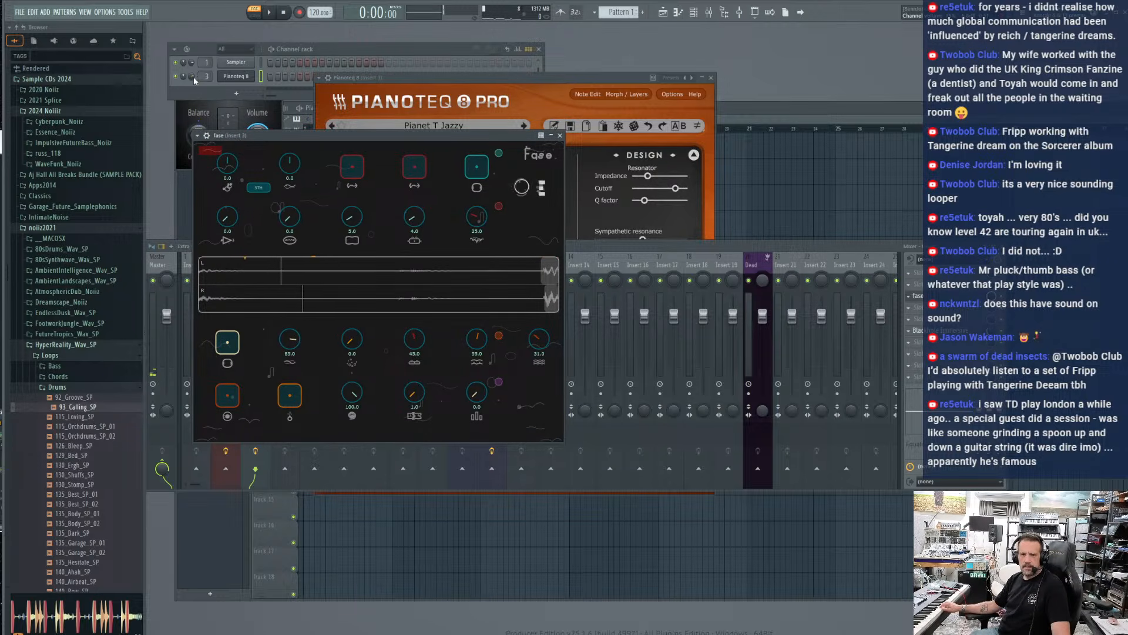
Raise the volume fader of Insert 3 in the mixer
left_click(758, 247)
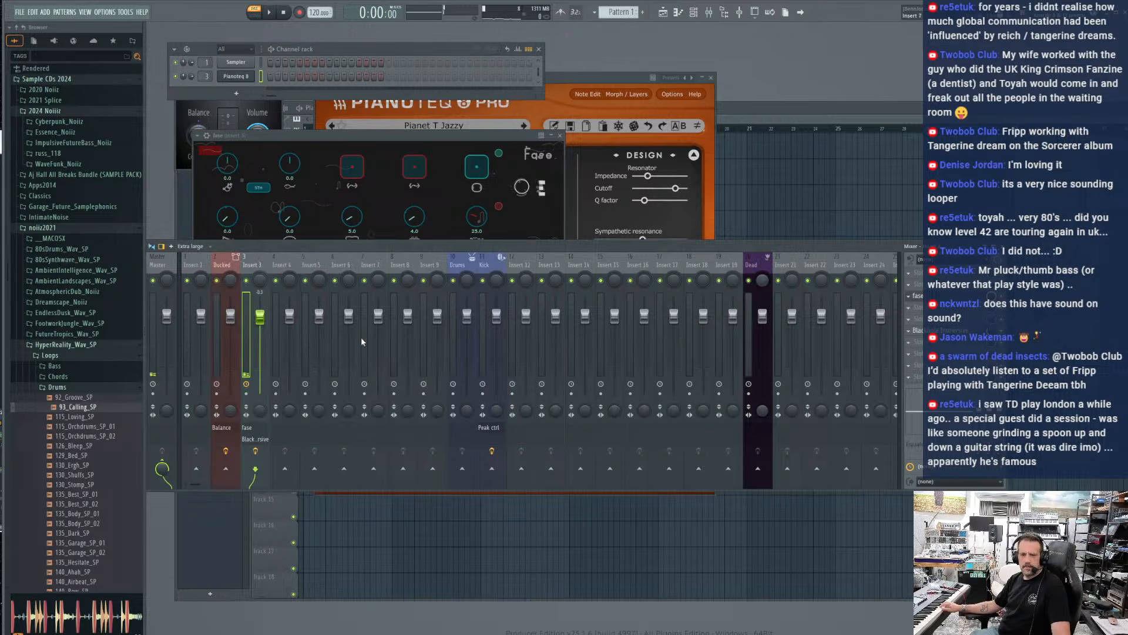
left_click_drag(260, 317, 260, 307)
Search the effect plugins for "daw" for an empty slot on Insert 5 and close the plugin picker
left_click(316, 267)
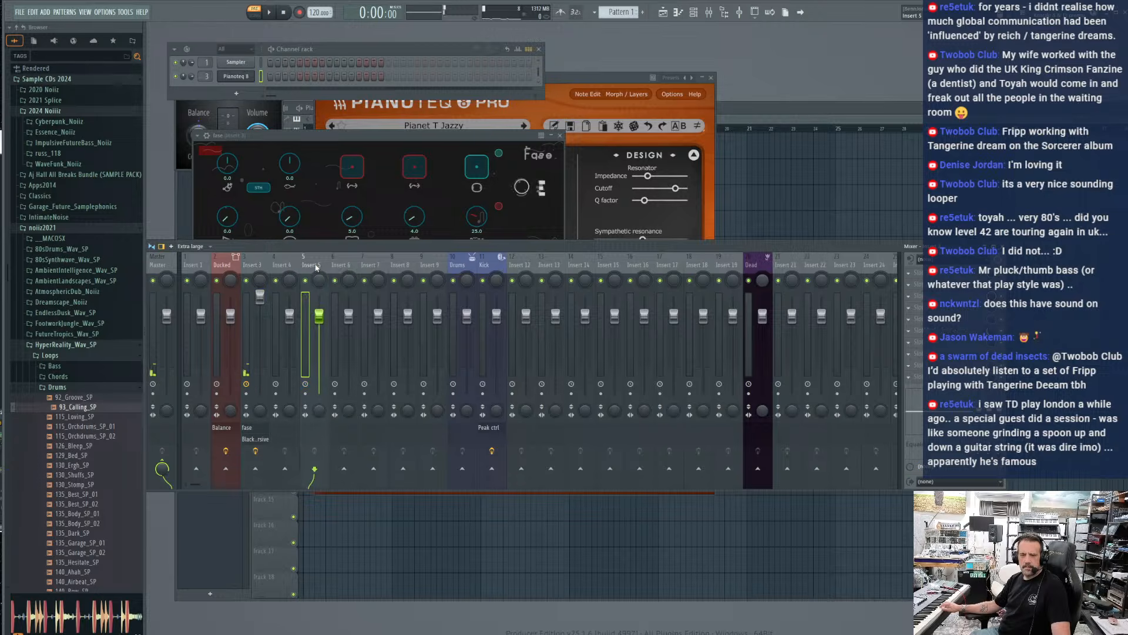
left_click(911, 328)
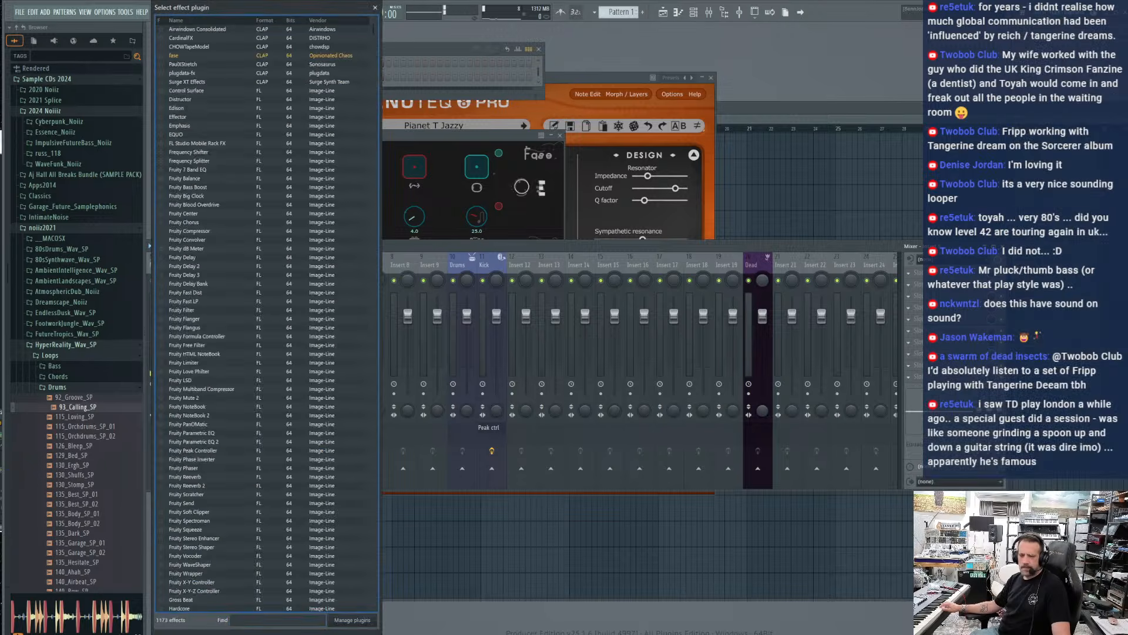
type("daw")
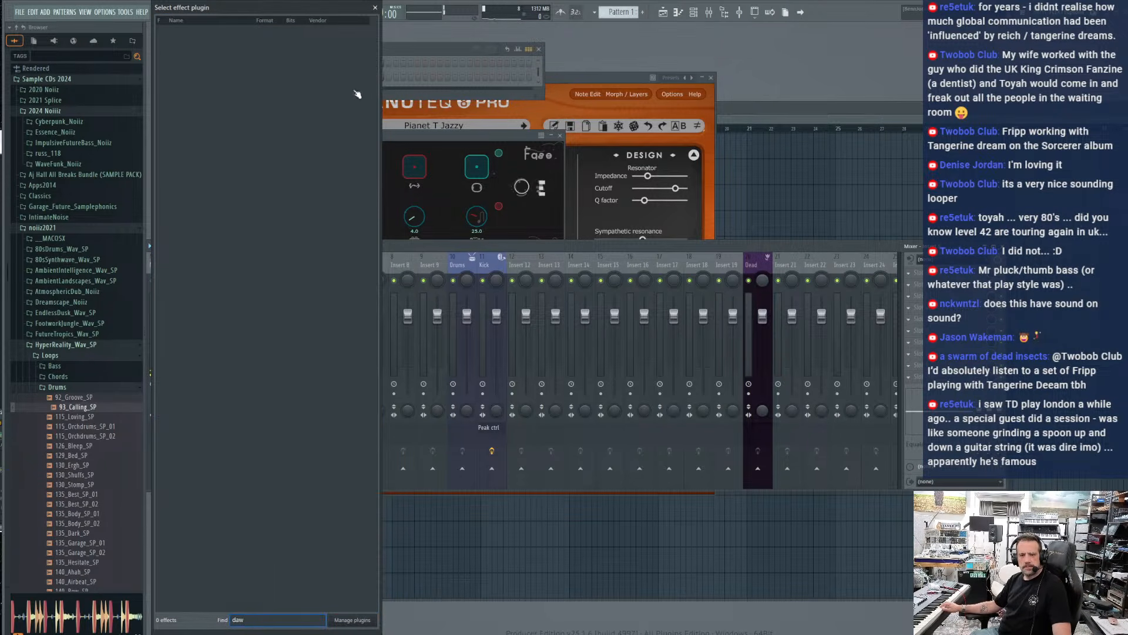
left_click(375, 8)
Add the Dawesome Myth synth as a new channel and move its window up from the middle of the workspace
left_click(226, 95)
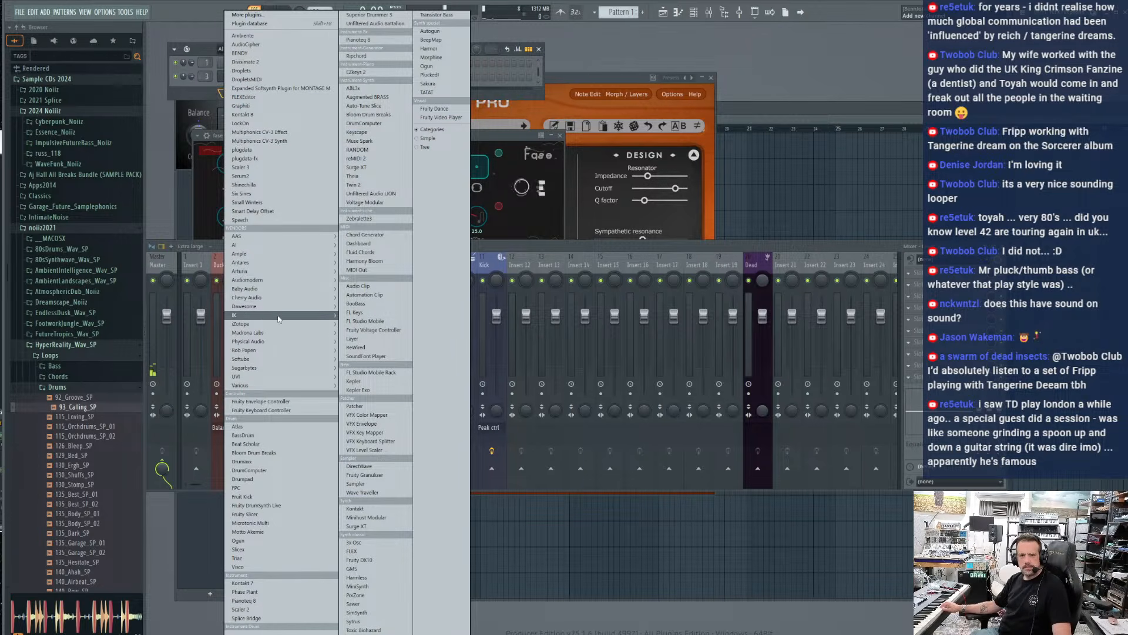
mouse_move(277, 308)
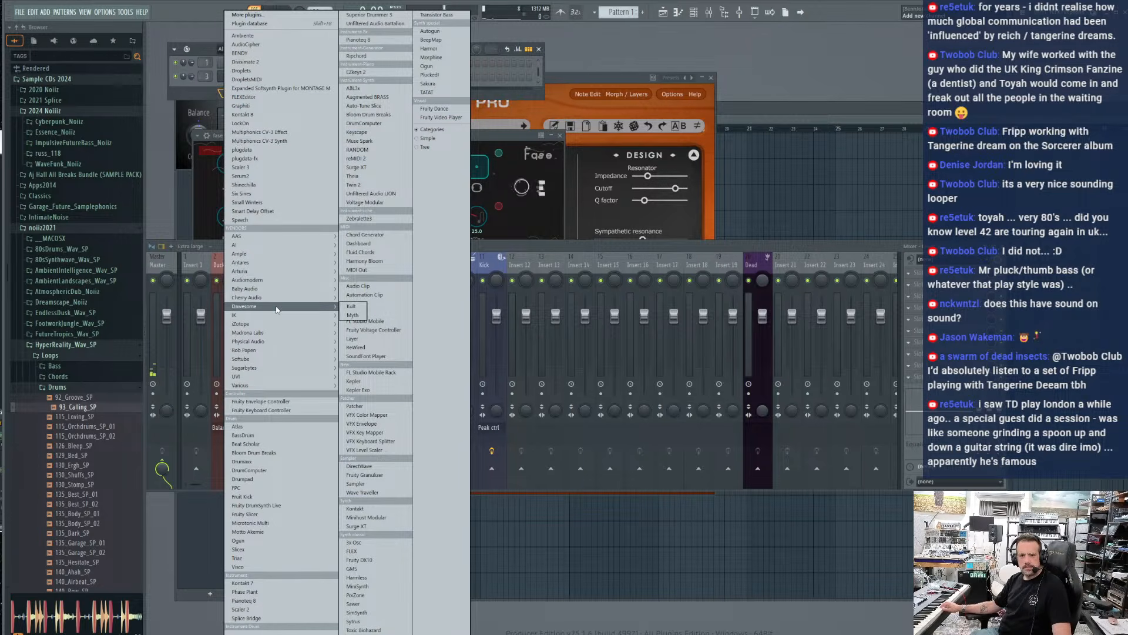
left_click(353, 316)
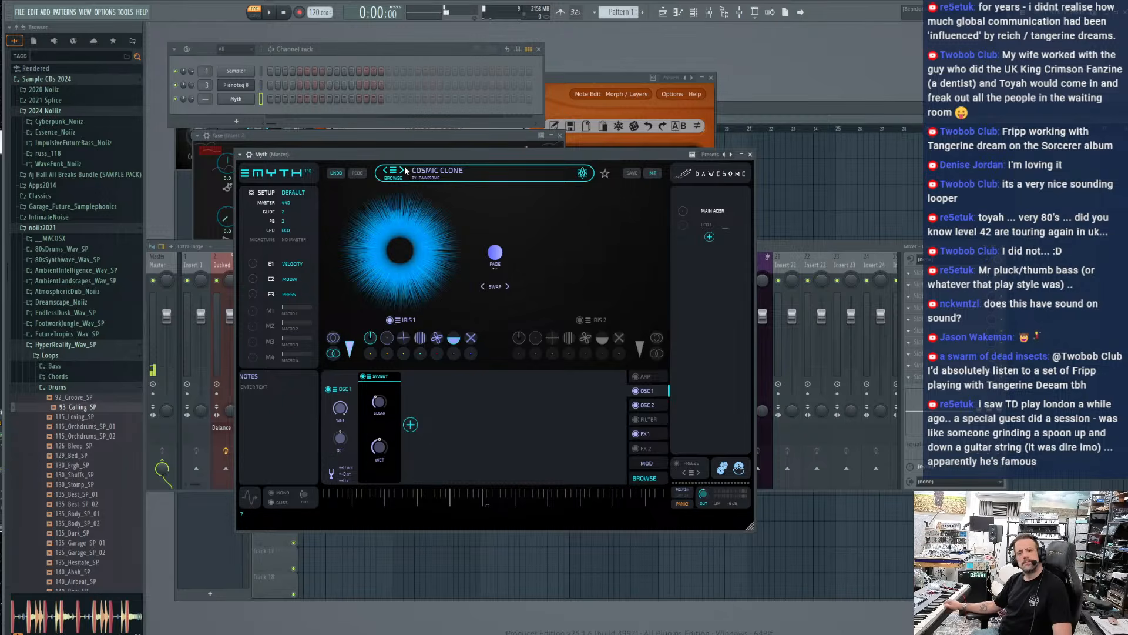
left_click_drag(395, 155, 482, 119)
left_click(189, 101)
left_click(525, 136)
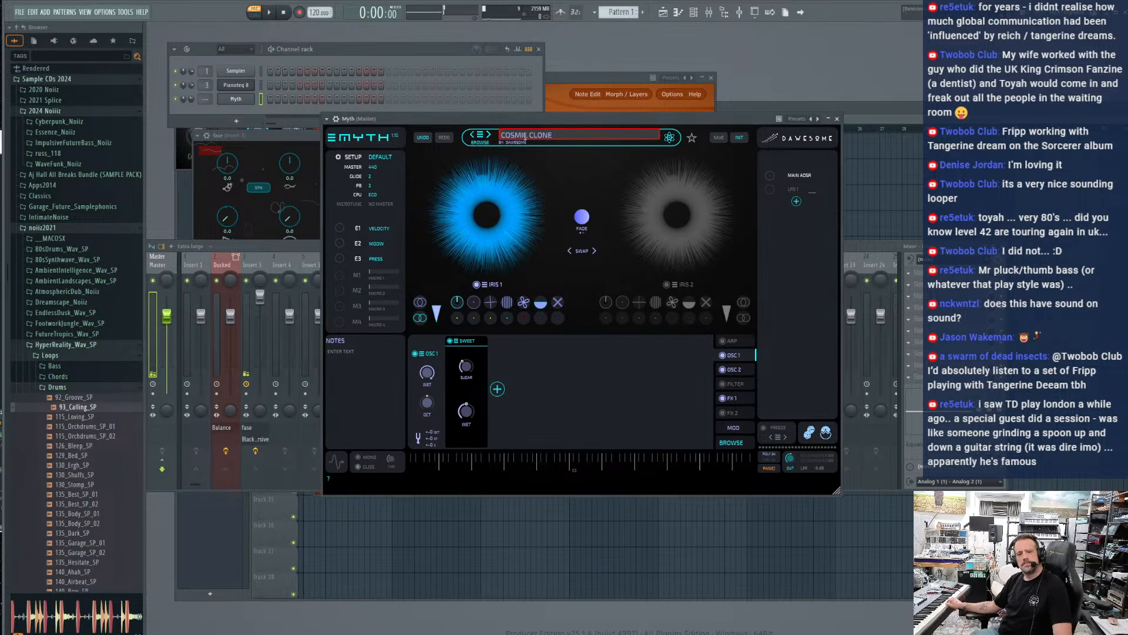
Load the Mythology II preset in Myth, advance to Naclysmic, and adjust the Myth channel's volume
left_click(478, 136)
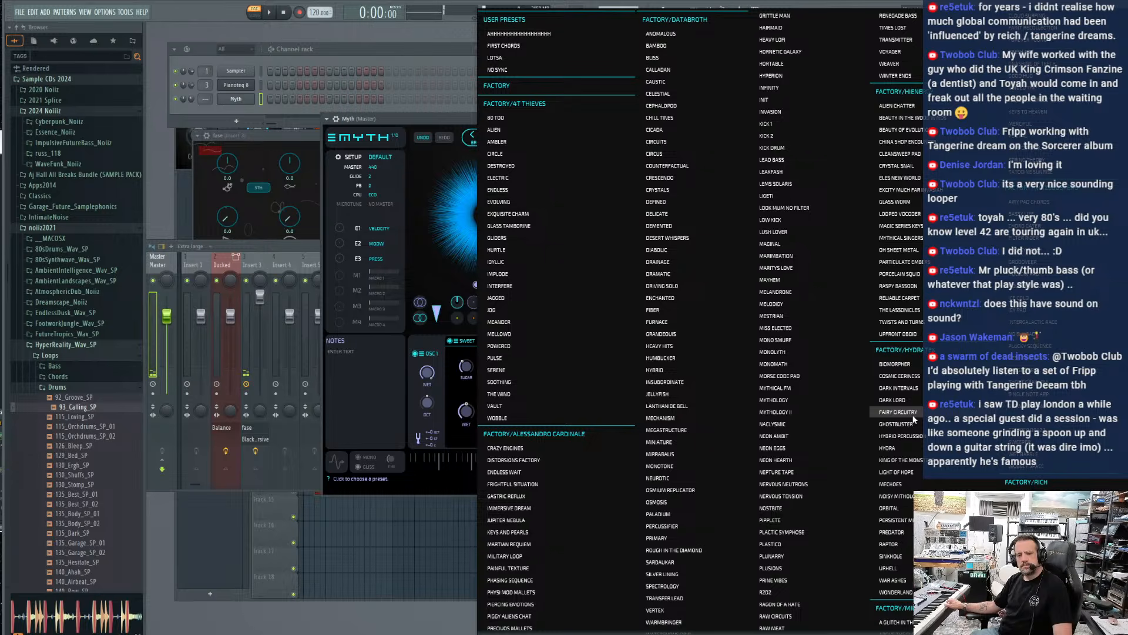
left_click(793, 411)
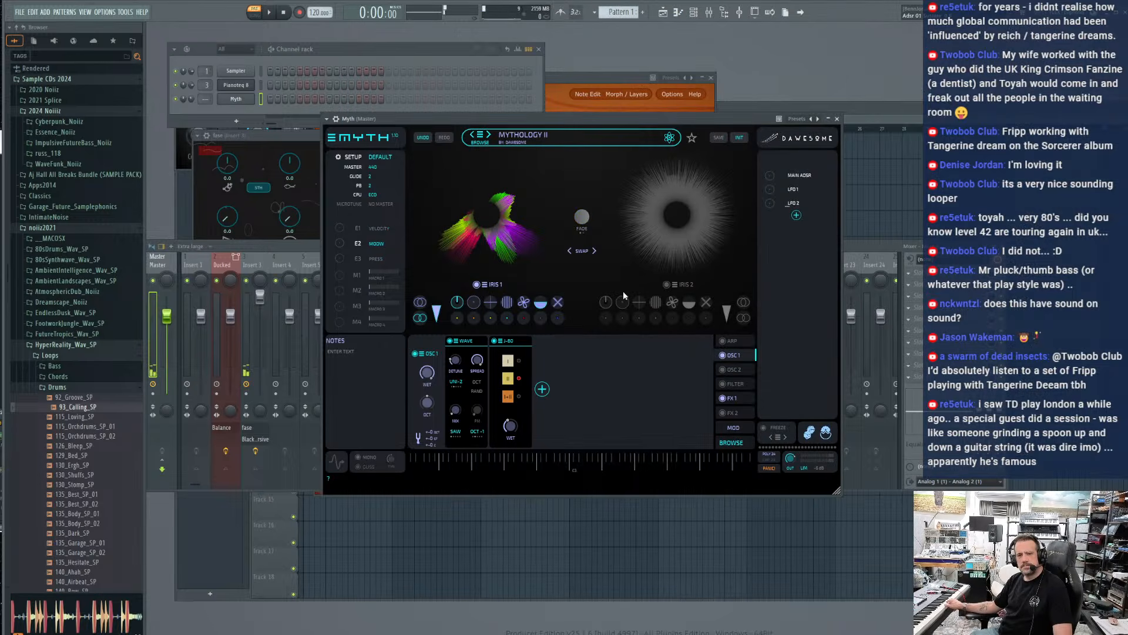
left_click_drag(191, 101, 191, 96)
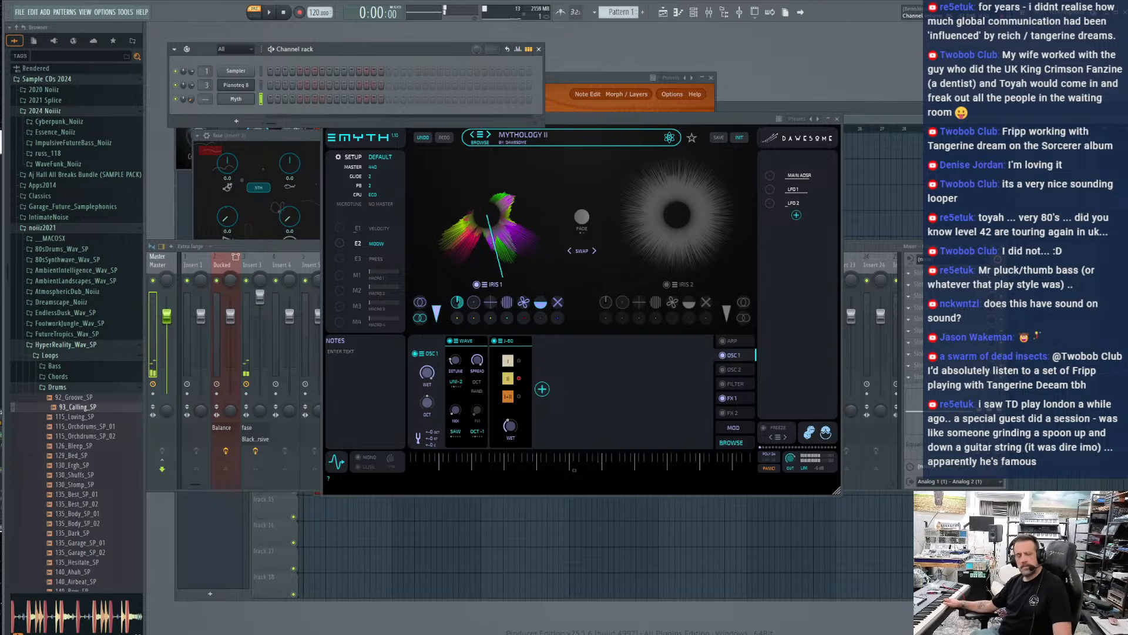
left_click(489, 134)
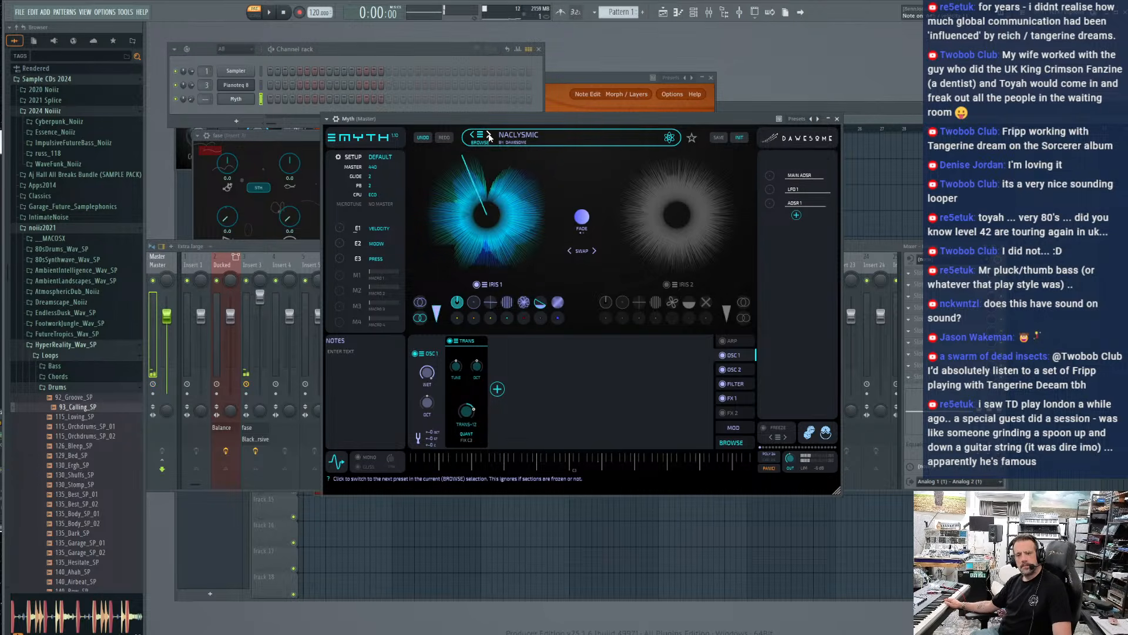
left_click(190, 100)
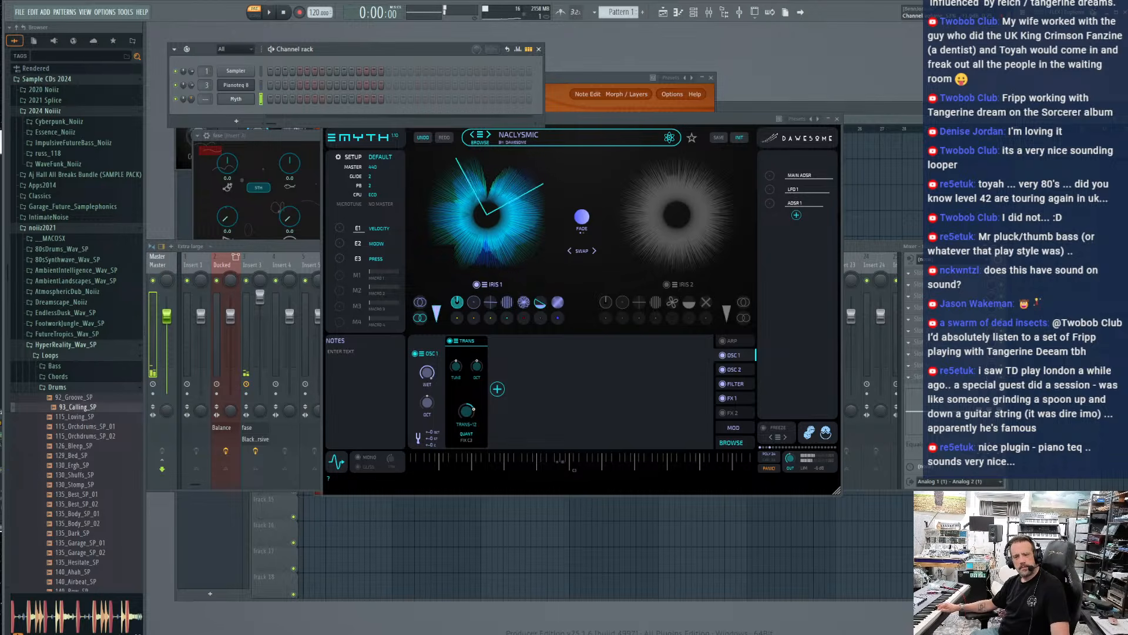
Open Naclysmic's ADSR 1 envelope, select its AMT parameter, and lower the Myth channel's volume slightly
left_click(793, 203)
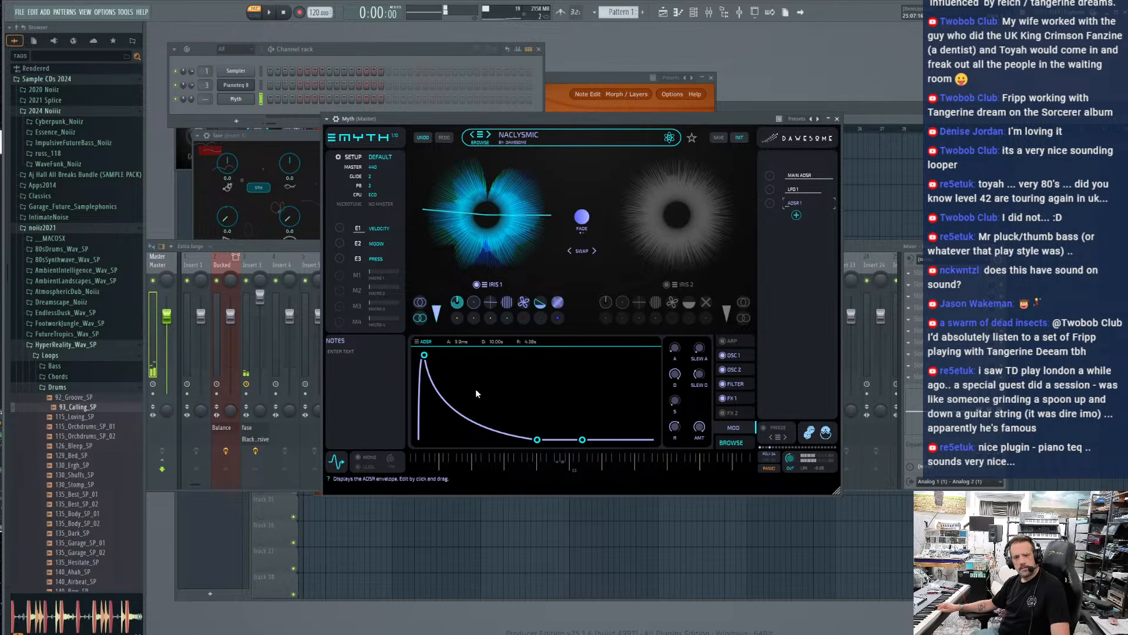
left_click(697, 435)
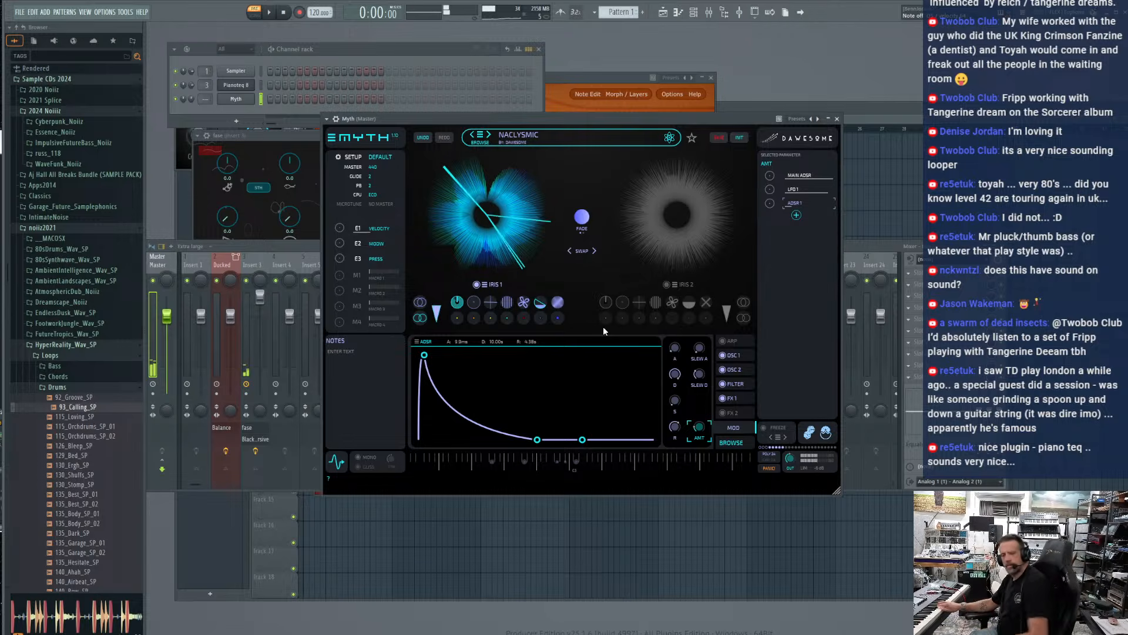
left_click_drag(191, 99, 191, 102)
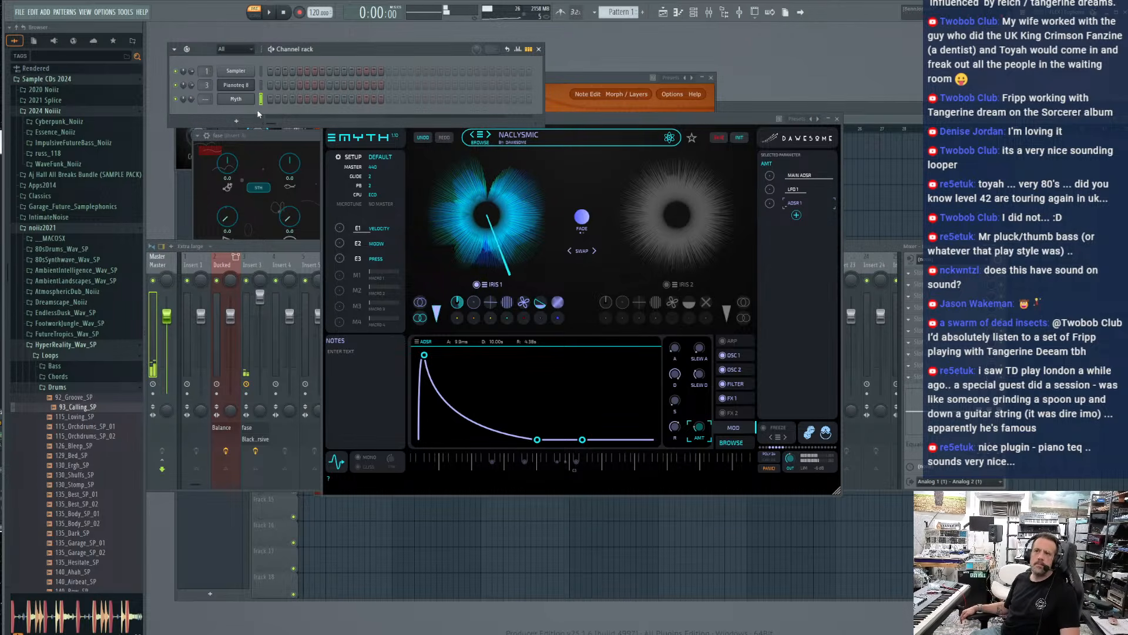
Shift the mixer slightly lower and the Myth window higher, bring the mixer forward, and lower the Myth channel's volume
left_click(211, 246)
left_click_drag(254, 247, 272, 258)
left_click(598, 123)
left_click_drag(597, 125, 611, 103)
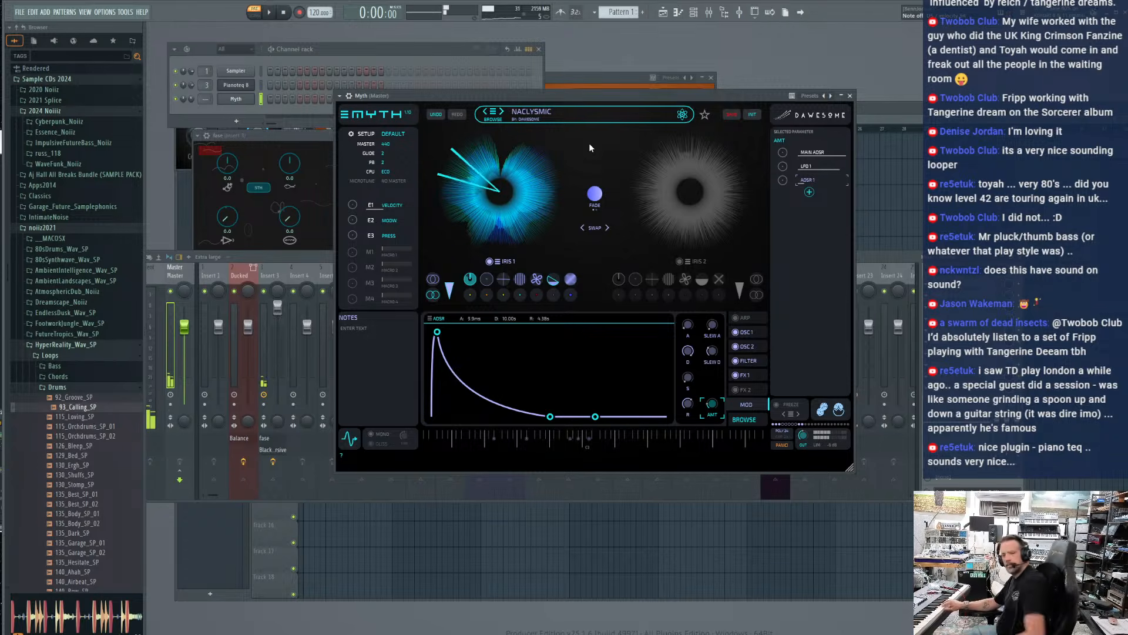
left_click(251, 259)
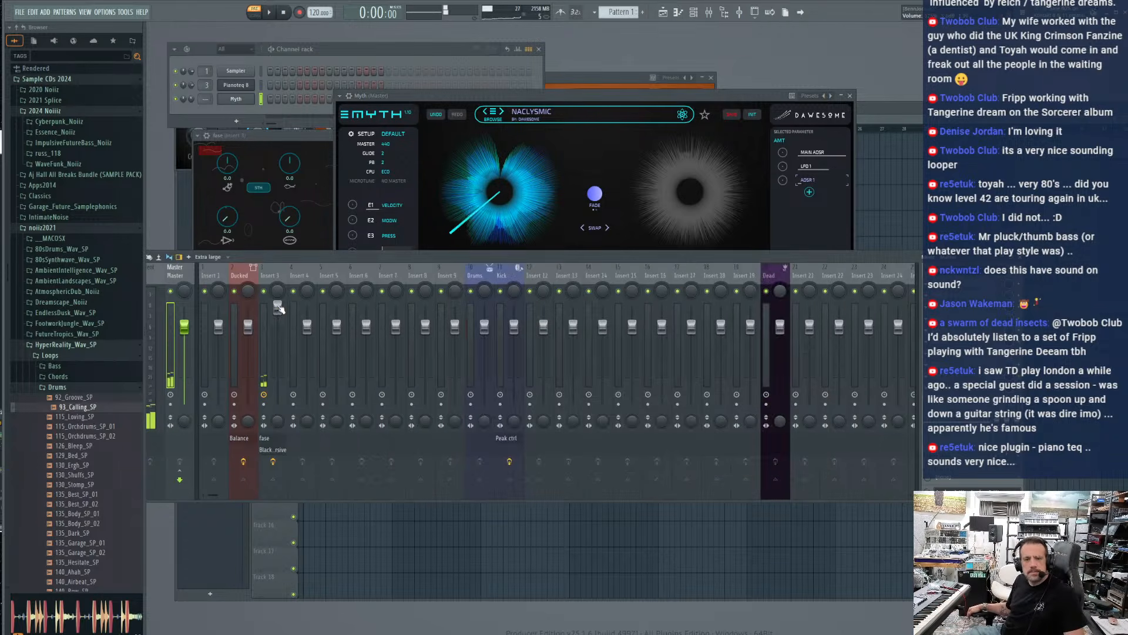
left_click_drag(191, 99, 191, 114)
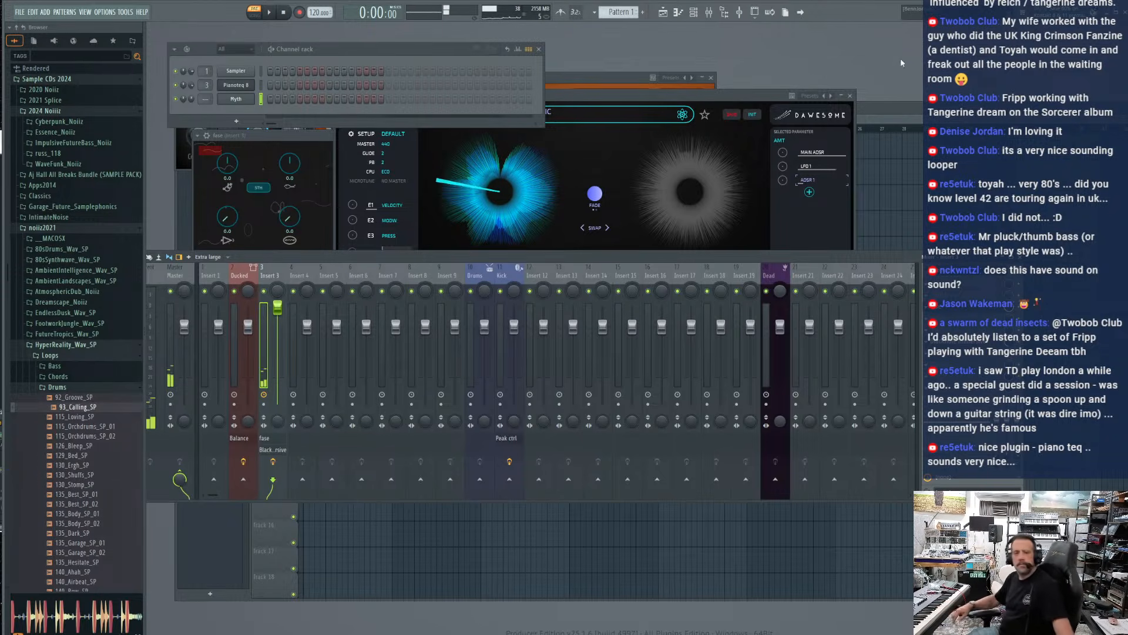
Bring Myth forward and audition the presets Neon Eggs, Neon Hearth and Nepture Tape
left_click(691, 102)
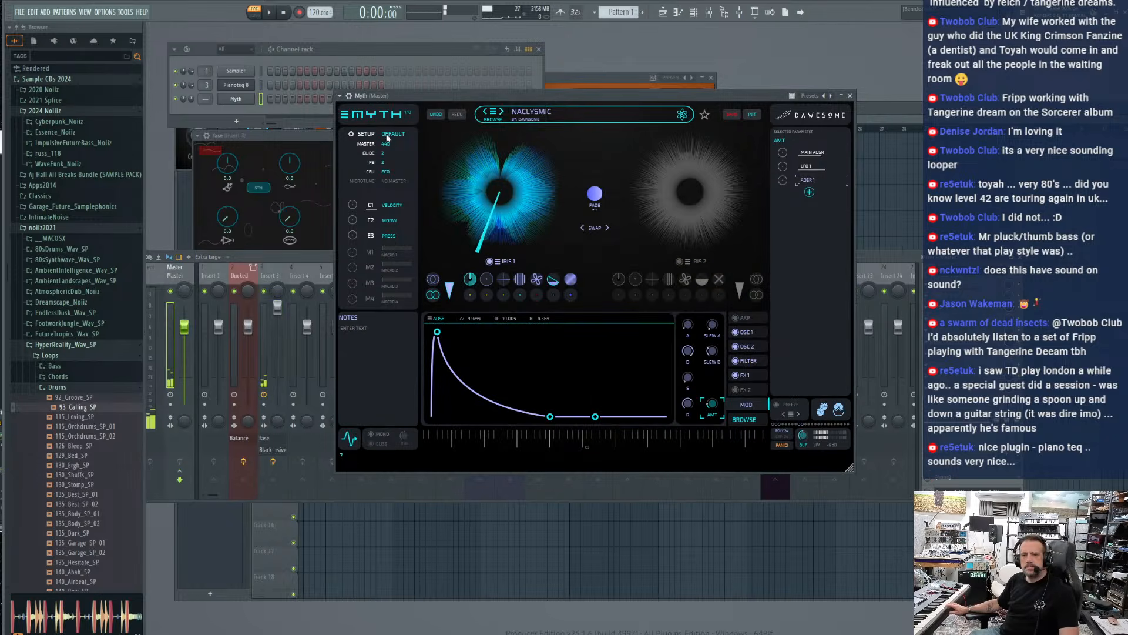
left_click(502, 113)
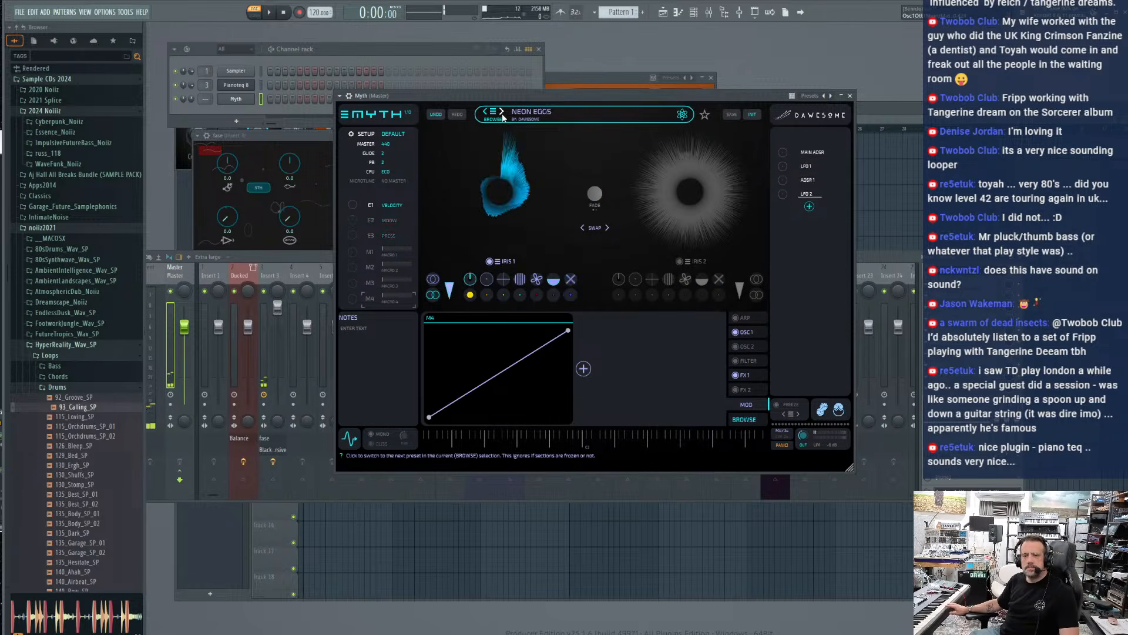
left_click(502, 113)
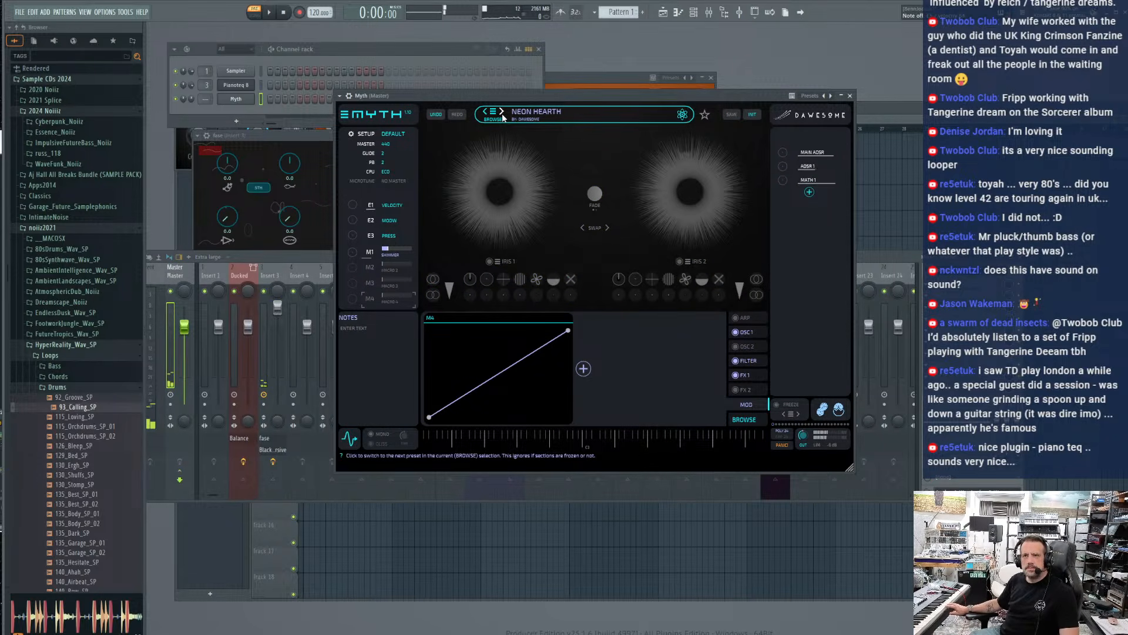
left_click(502, 112)
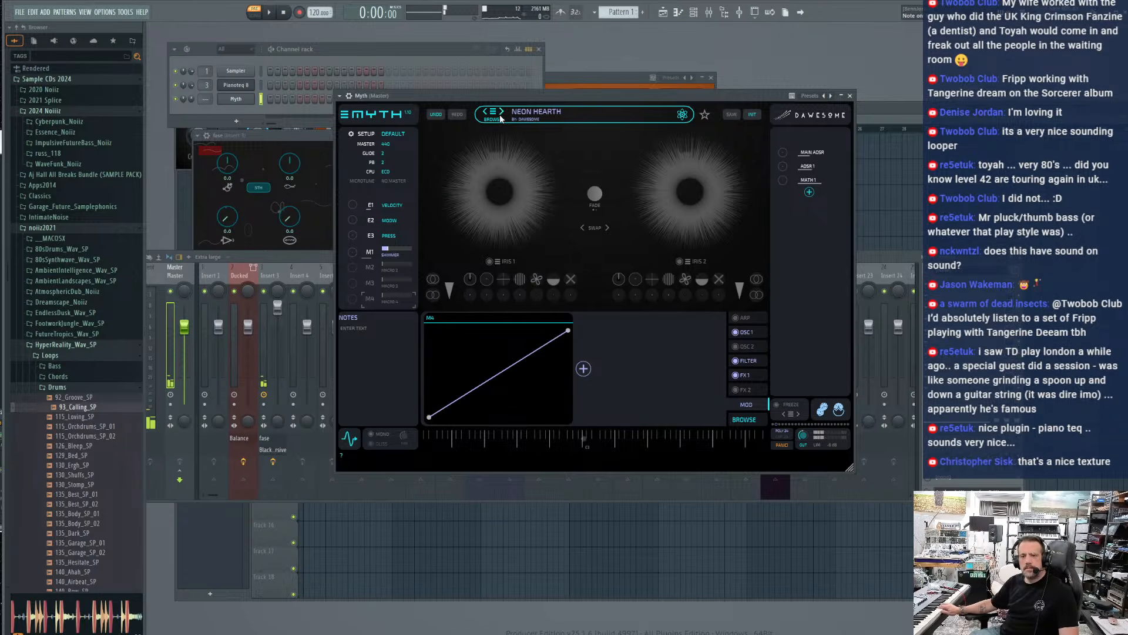
Delete the Myth channel and add Novum instead, searching the generator plugins for "daw", with its window clear of the channel rack
right_click(236, 99)
left_click(289, 214)
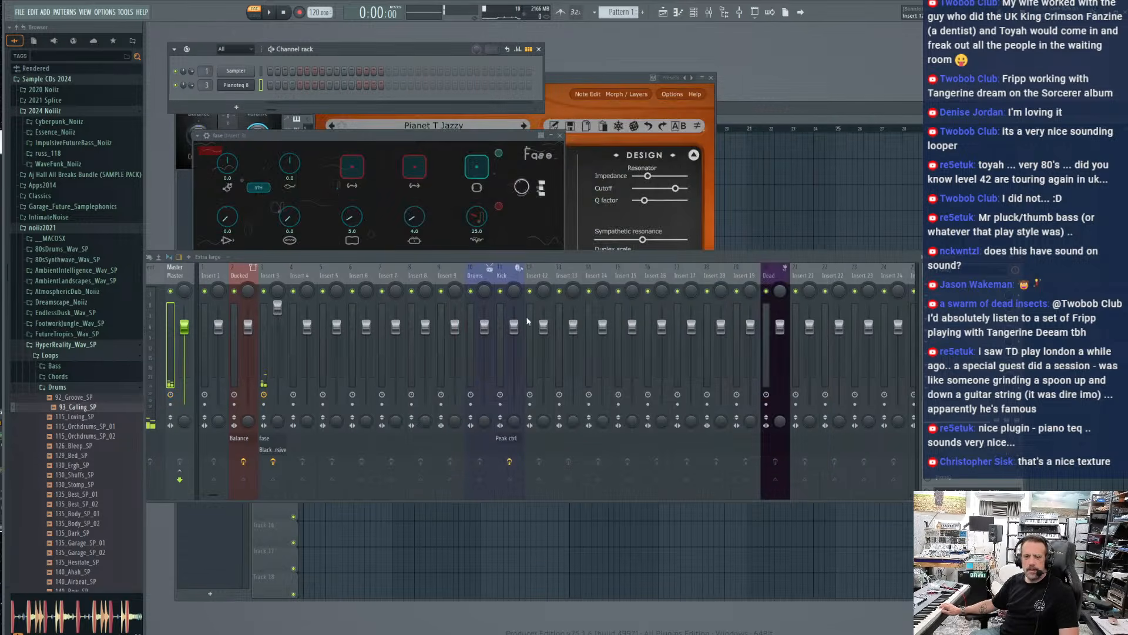
left_click(240, 108)
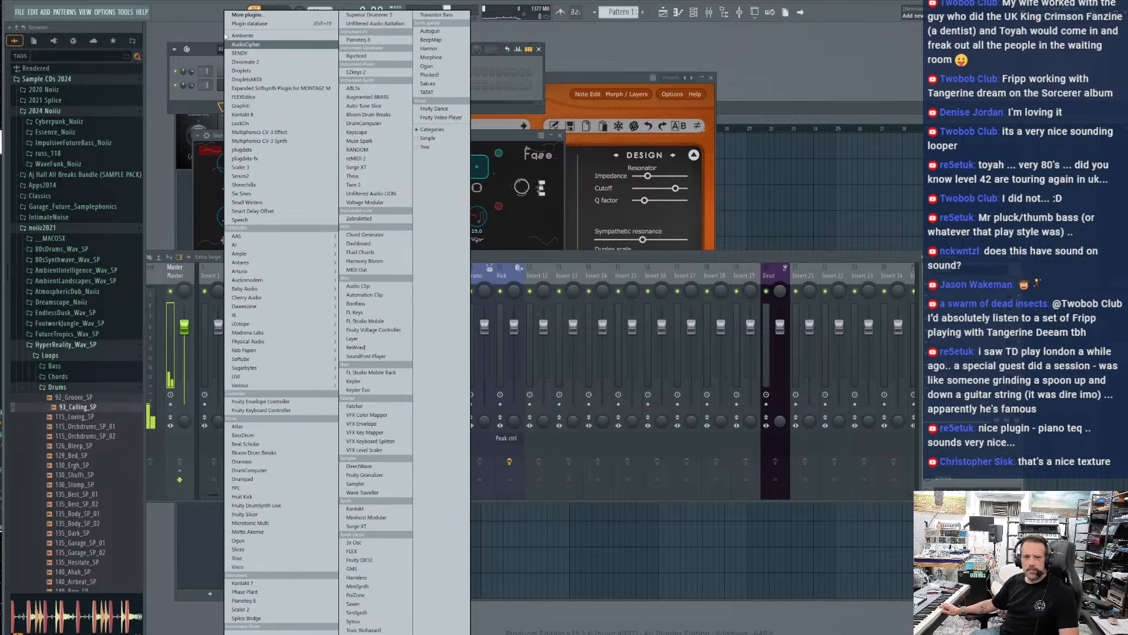
left_click(254, 21)
type("daw")
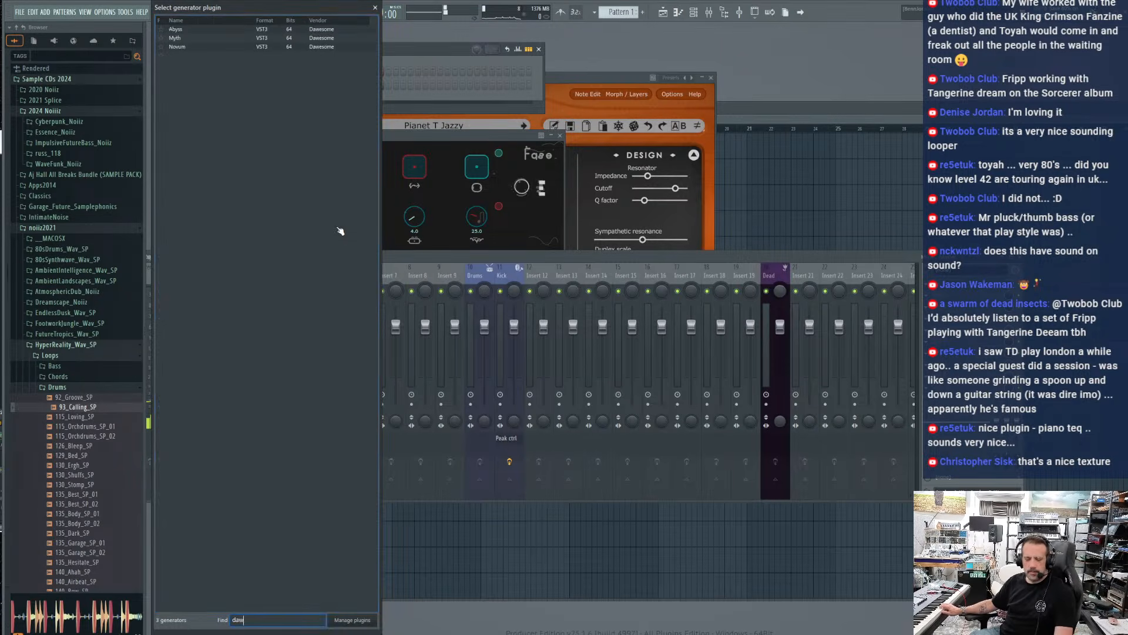
left_click(187, 49)
double_click(187, 48)
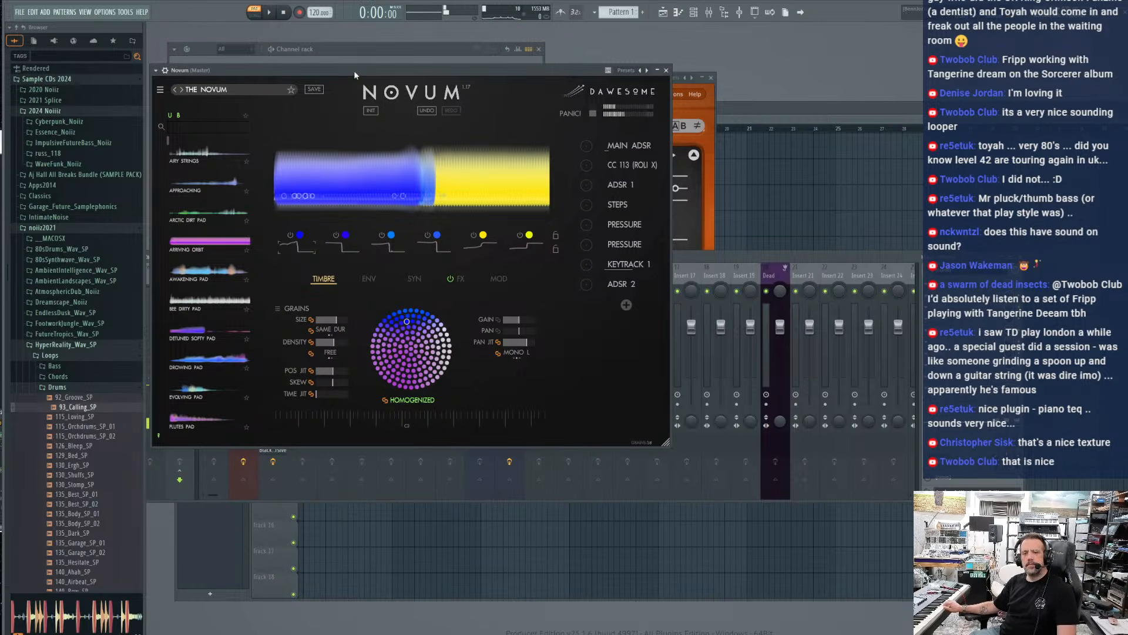
left_click_drag(353, 70, 494, 160)
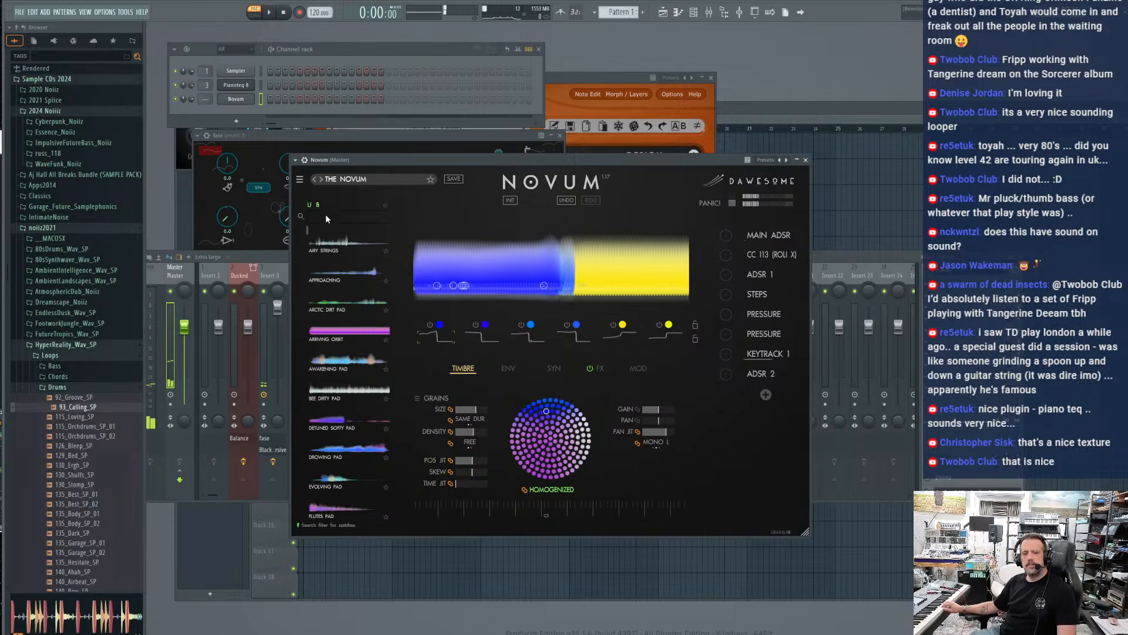
Load the Drowing Pad patch from Novum's Basics pad category and advance to Evolving Pad
left_click(299, 179)
mouse_move(300, 189)
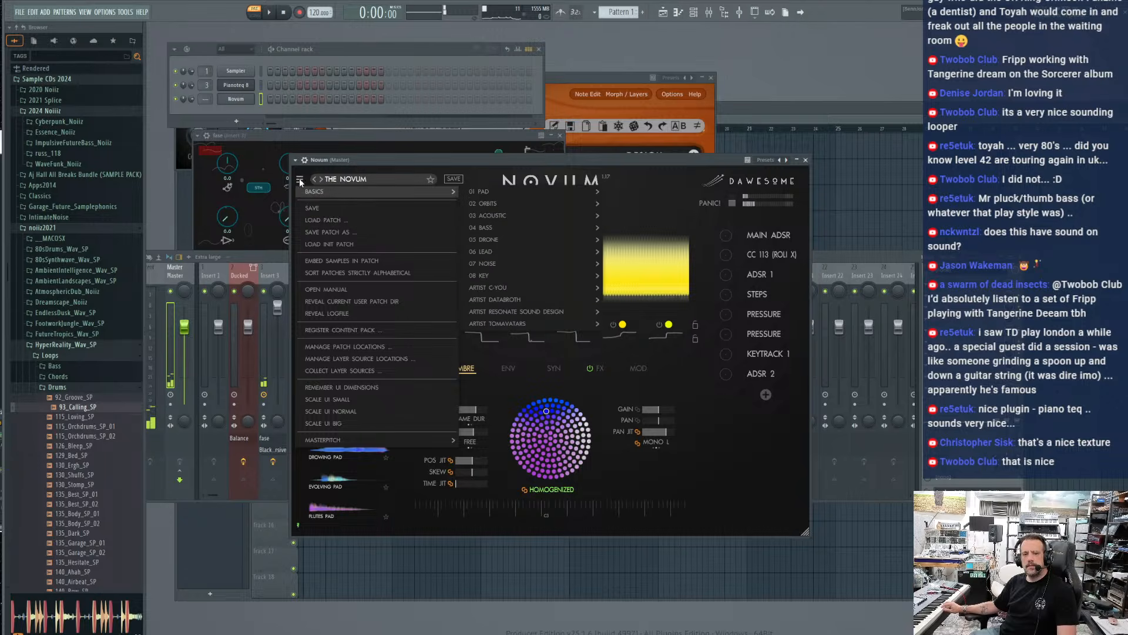
mouse_move(524, 231)
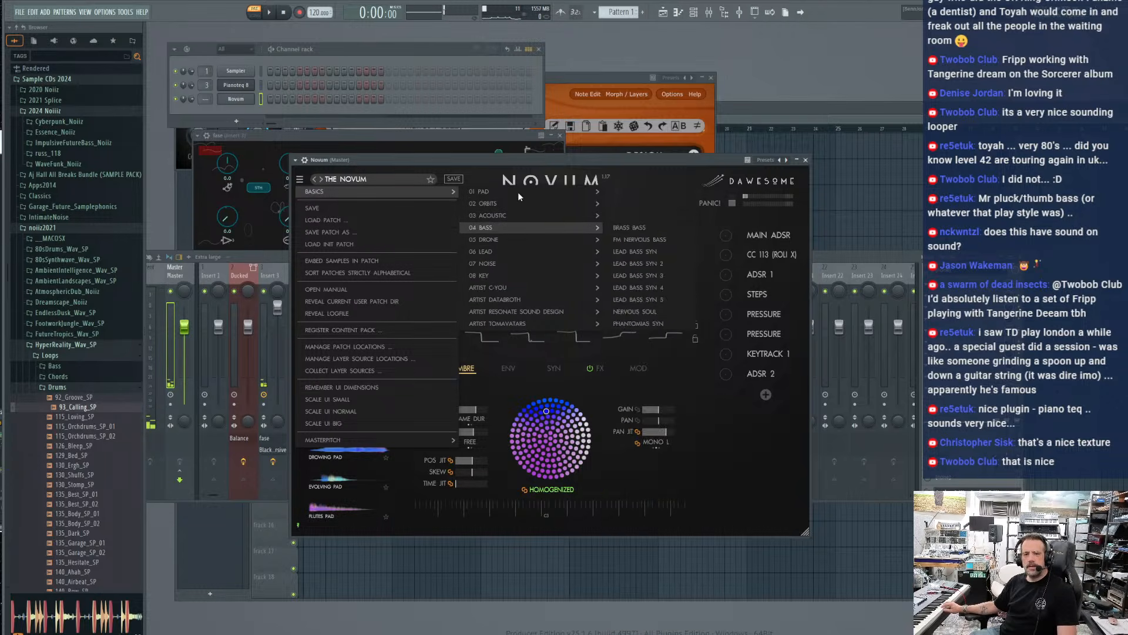
mouse_move(533, 195)
left_click(637, 188)
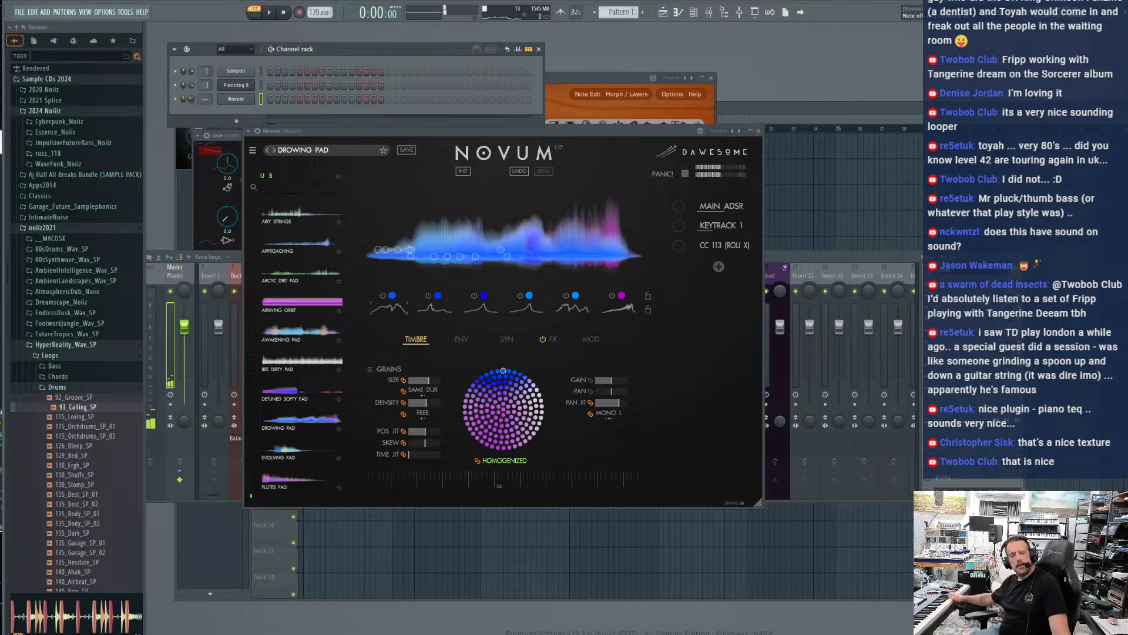
left_click(274, 150)
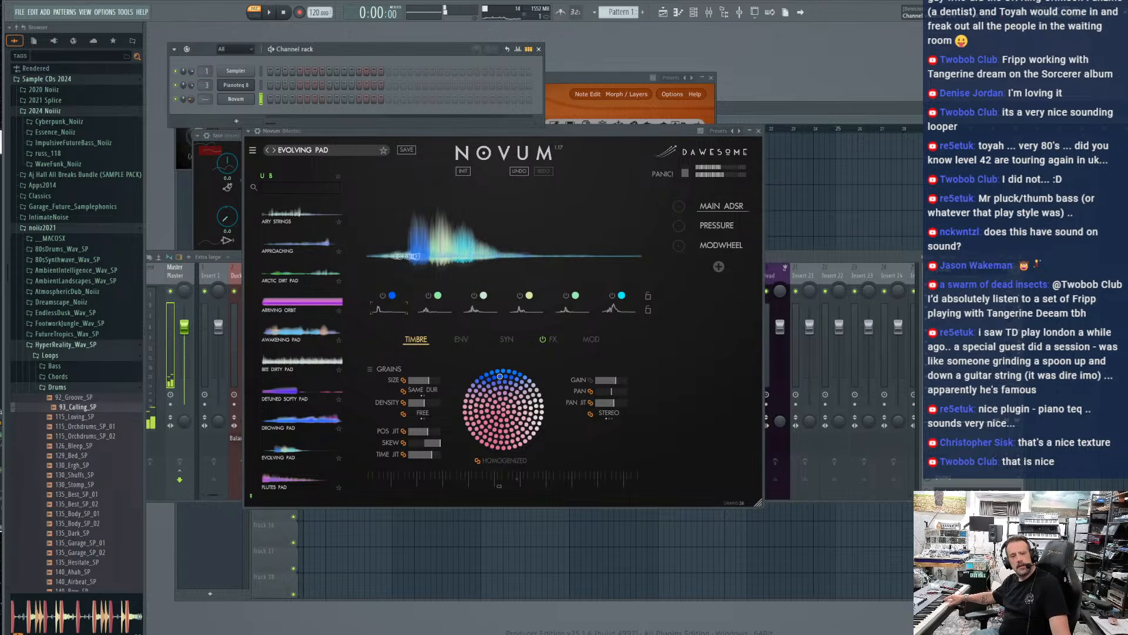
Add a Fruity Limiter to an empty effect slot on Insert 3, adjust its loudness settings and close it
left_click(239, 259)
left_click(283, 282)
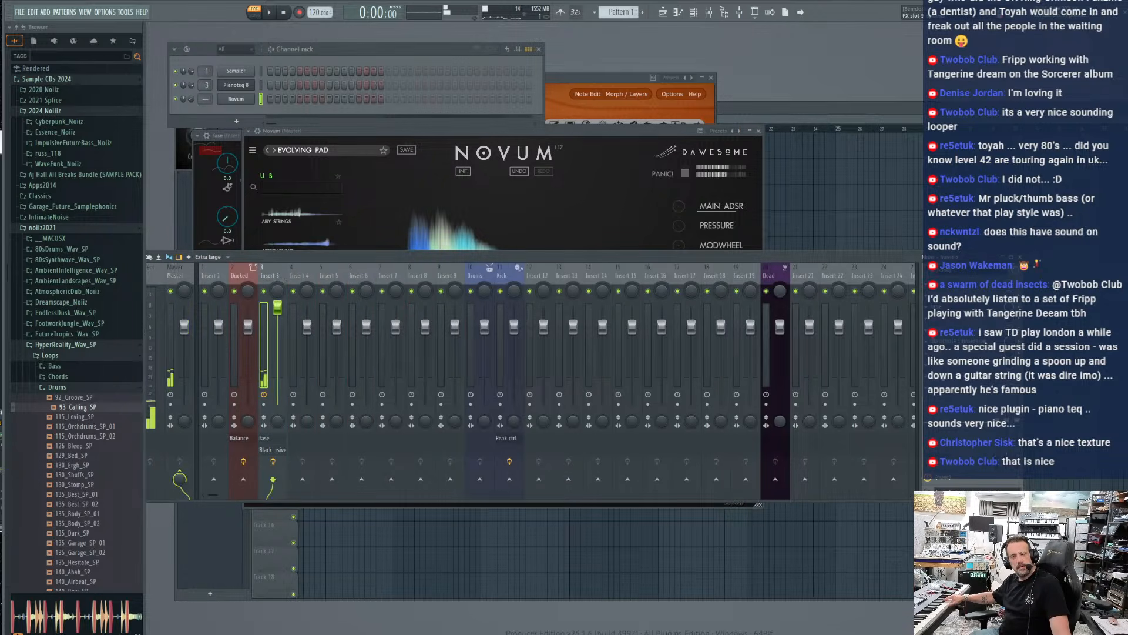
left_click(928, 358)
mouse_move(952, 379)
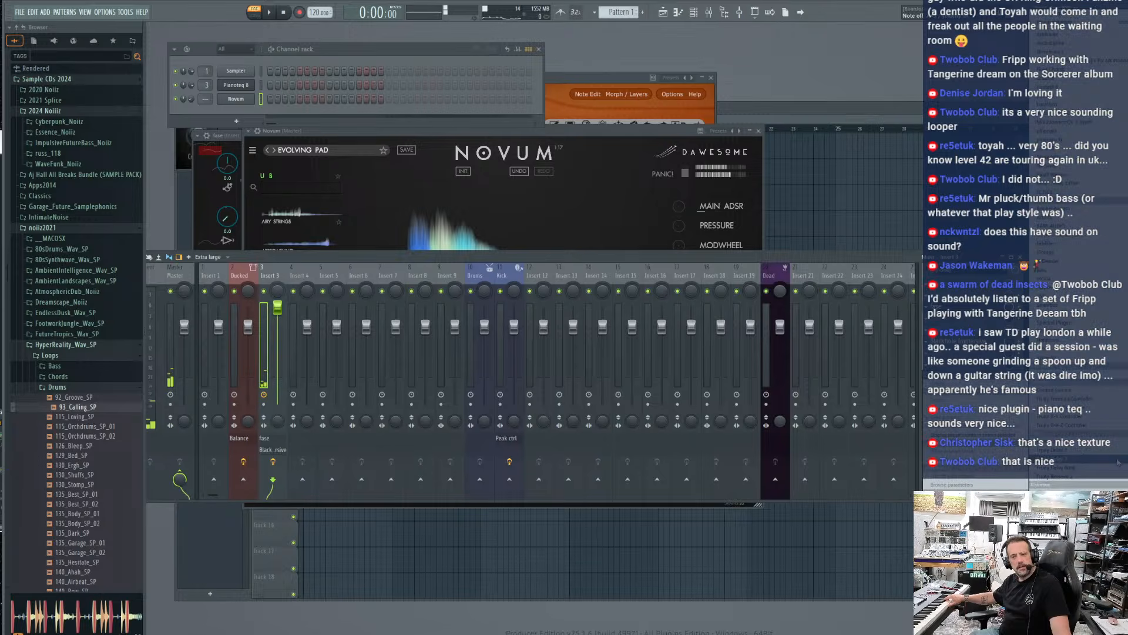
left_click(1052, 553)
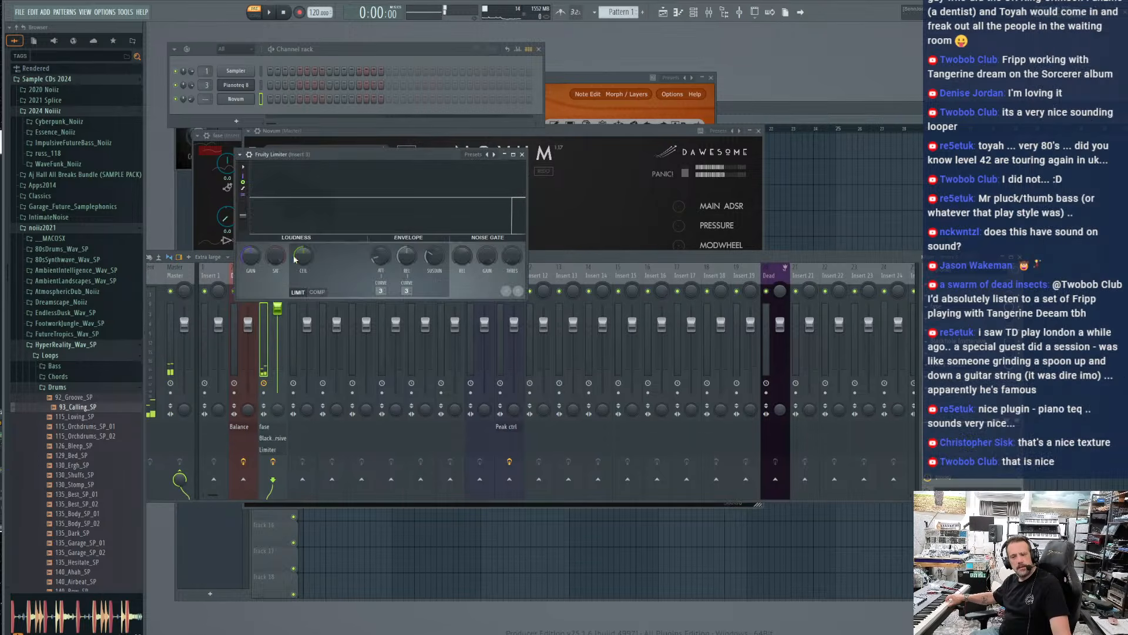
left_click_drag(300, 257, 299, 248)
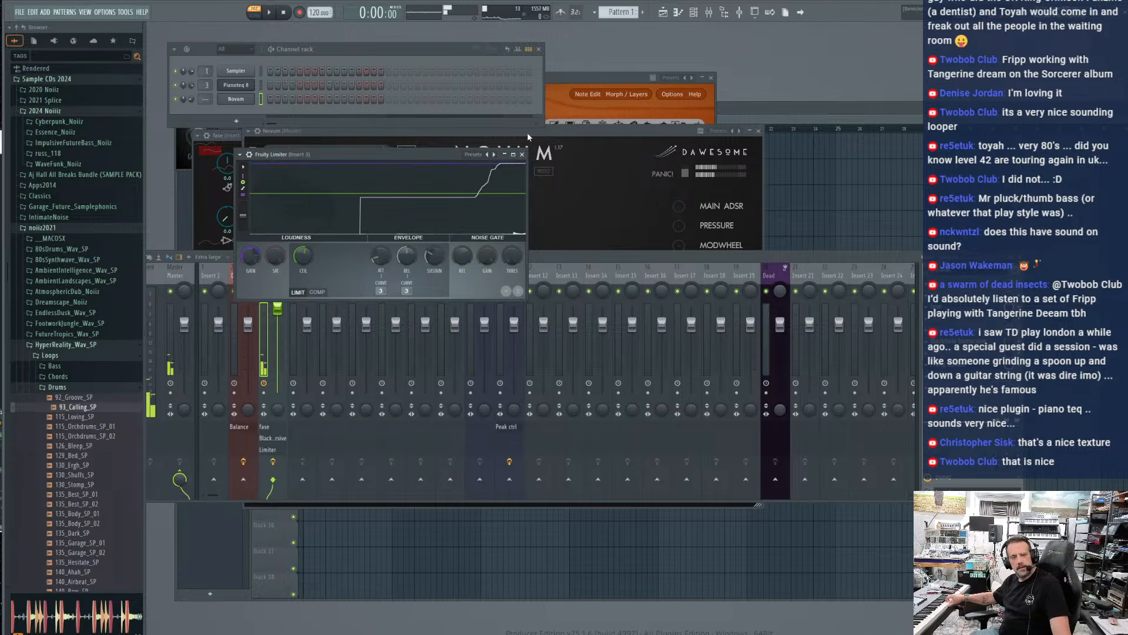
left_click(522, 155)
Bring Novum forward and step through its patches Flutes Pad, FM Pad, Grainy Strings, Kraken and Moving Pad to Neptune
left_click(262, 101)
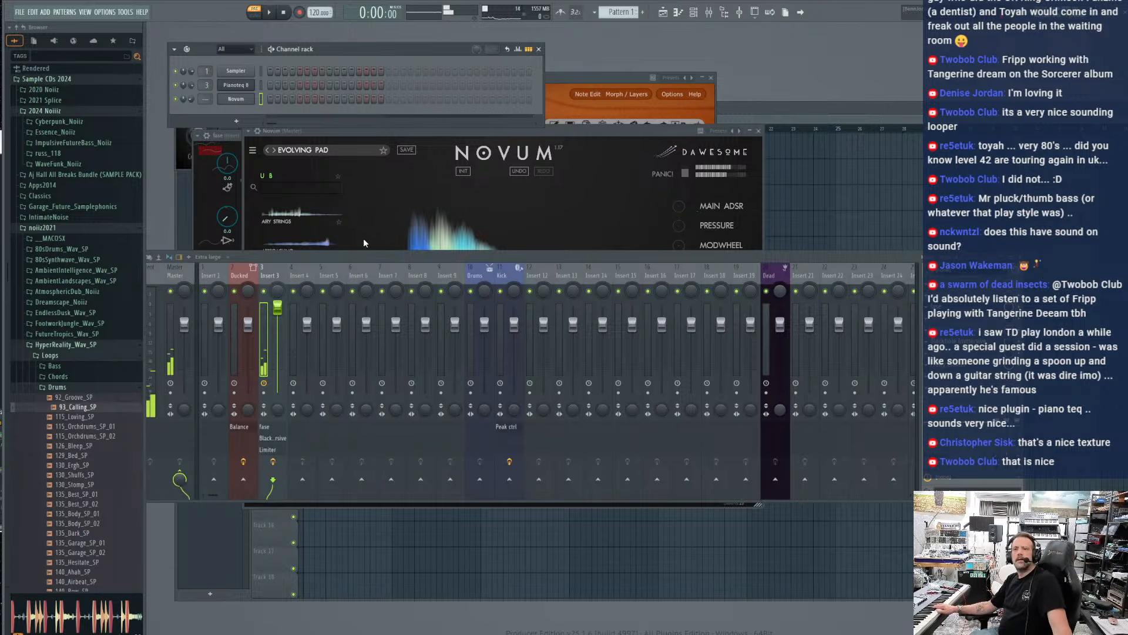
left_click_drag(357, 132, 343, 119)
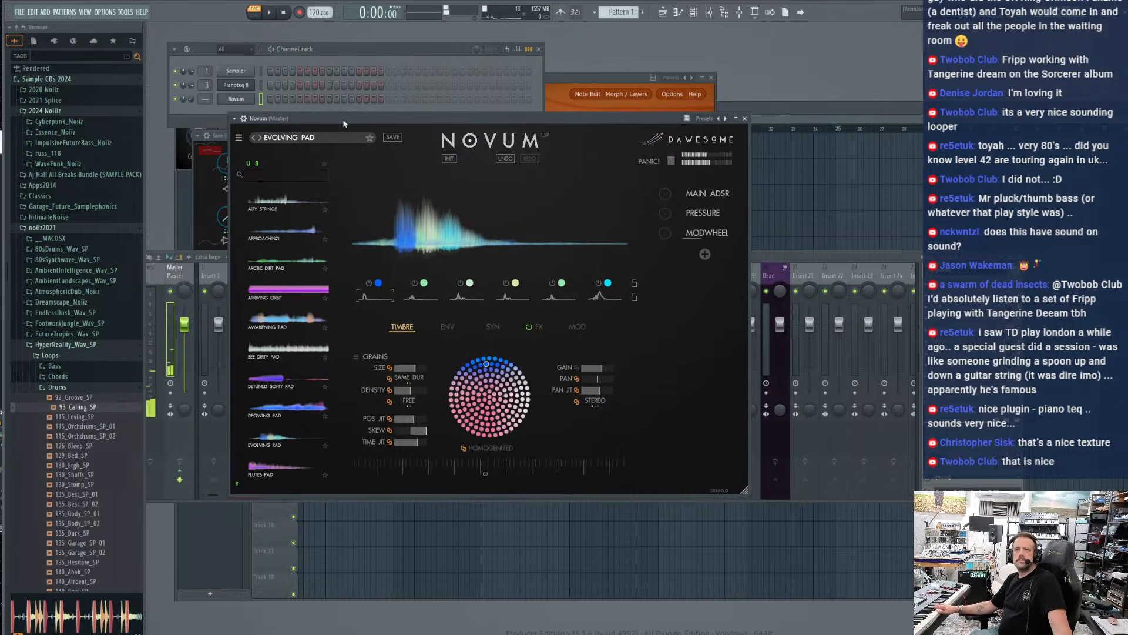
left_click(261, 137)
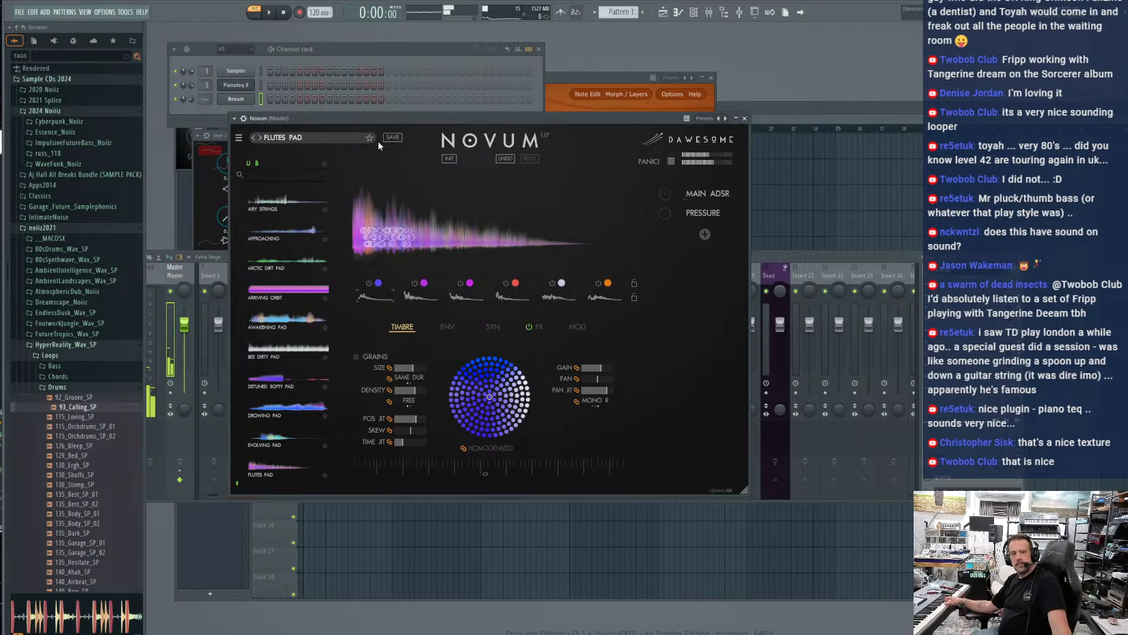
left_click(261, 138)
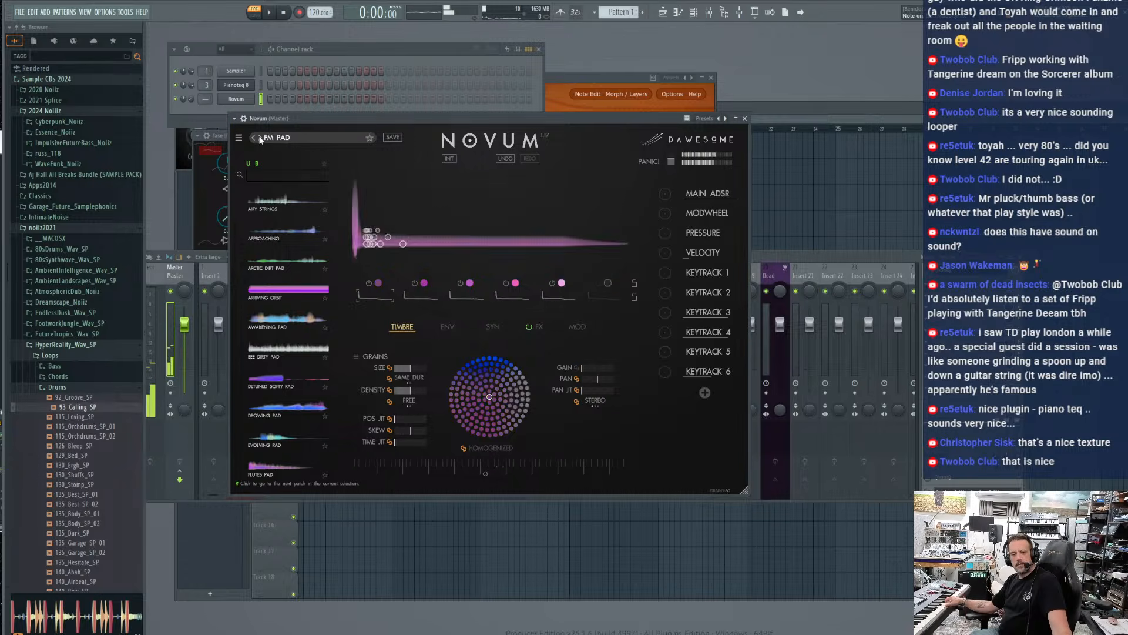
left_click(261, 138)
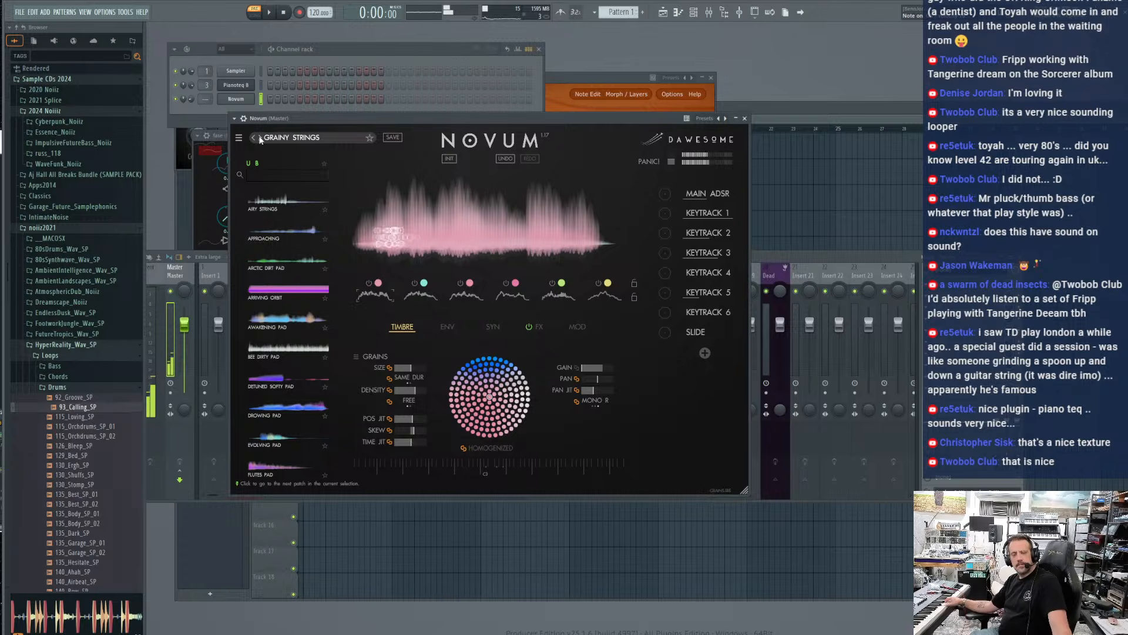
left_click(261, 139)
left_click(261, 138)
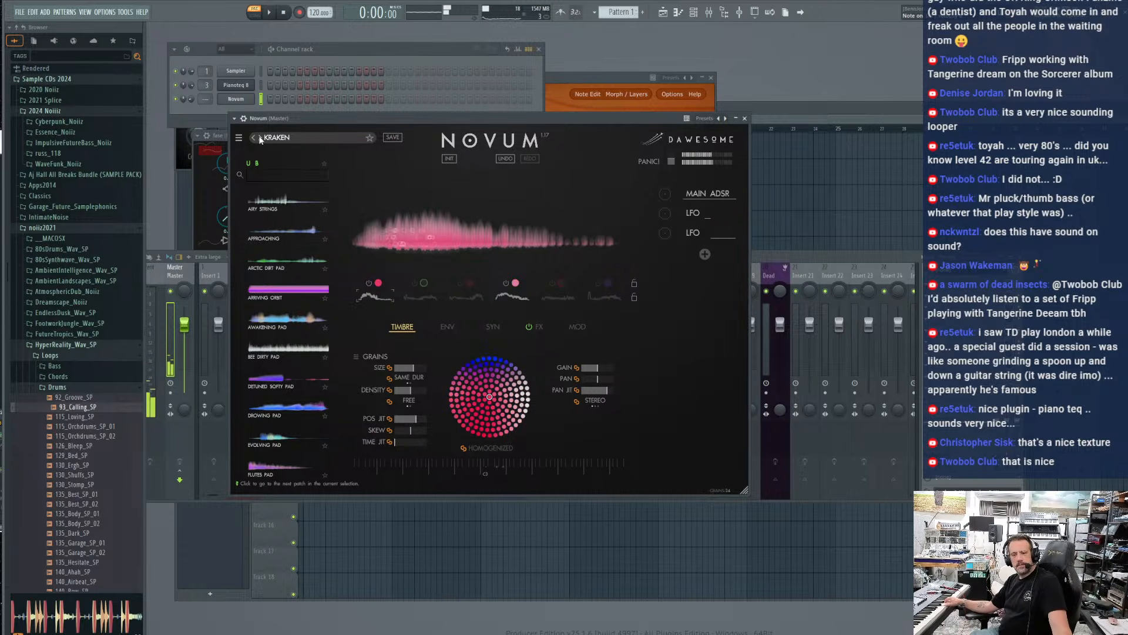
left_click(261, 138)
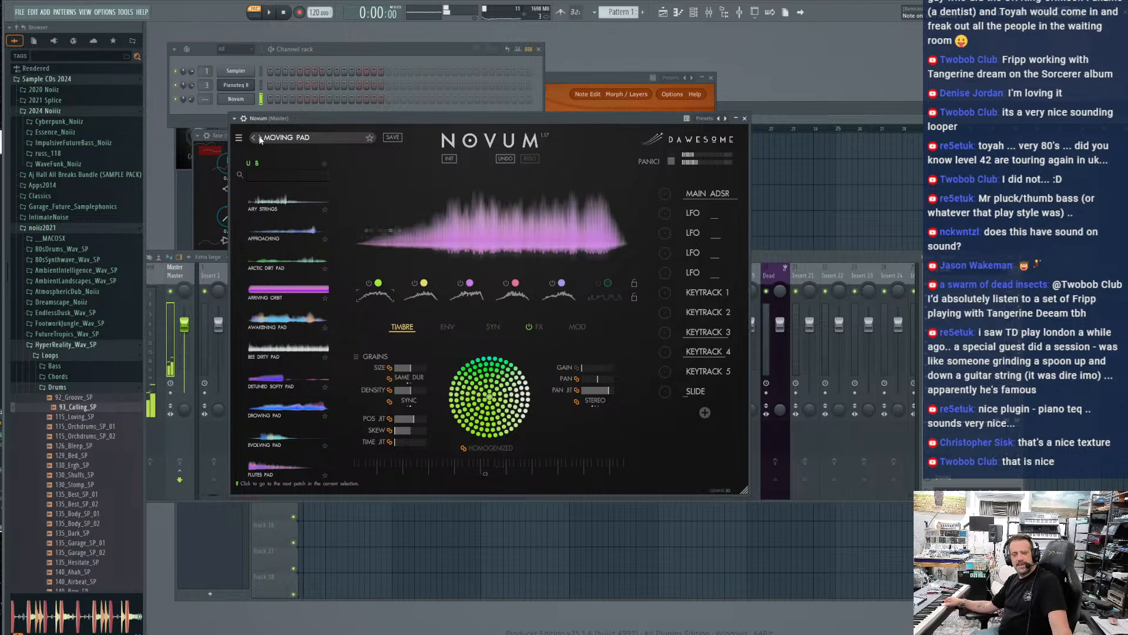
left_click(261, 138)
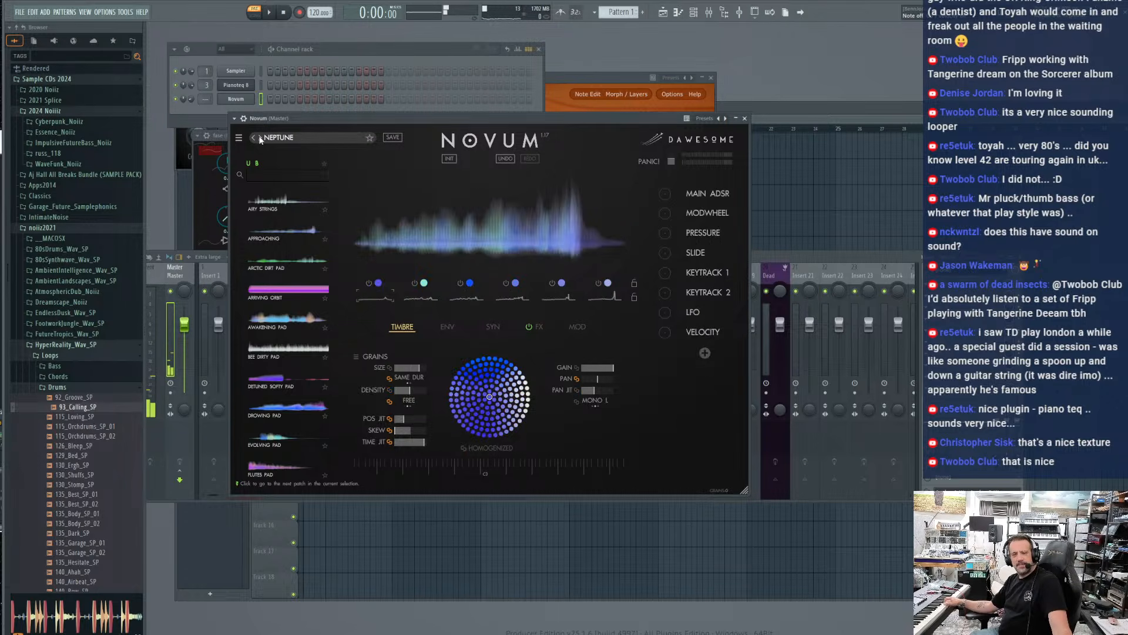
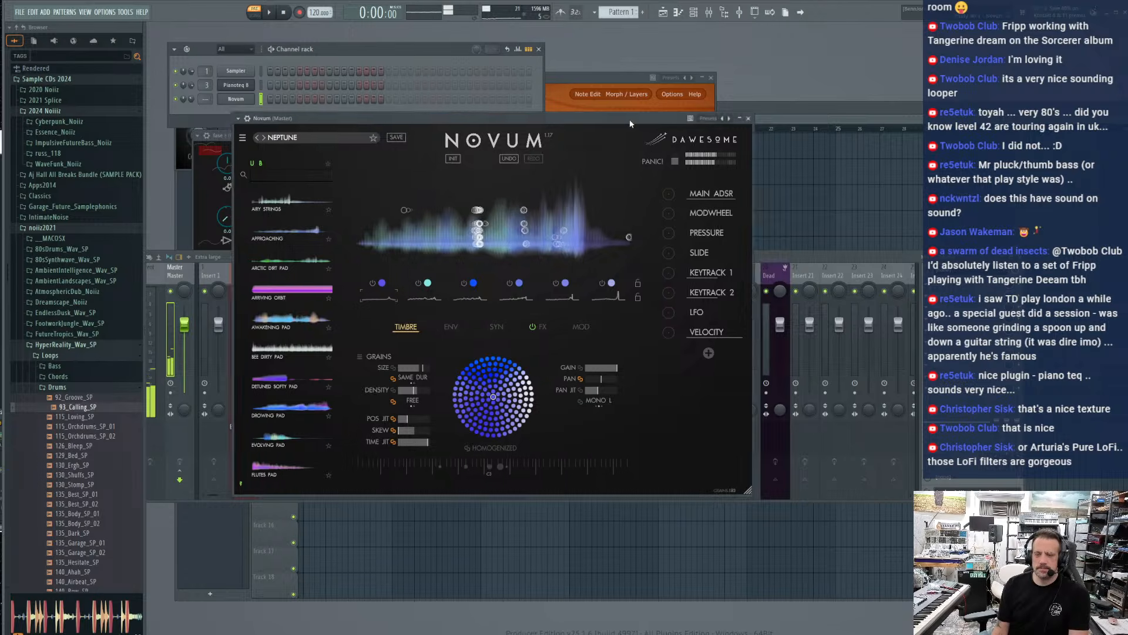
Move the Novum window aside, adjust the attack of the Fruity Limiter on Insert 3 and close the limiter
left_click_drag(624, 119, 891, 115)
left_click_drag(379, 259, 382, 277)
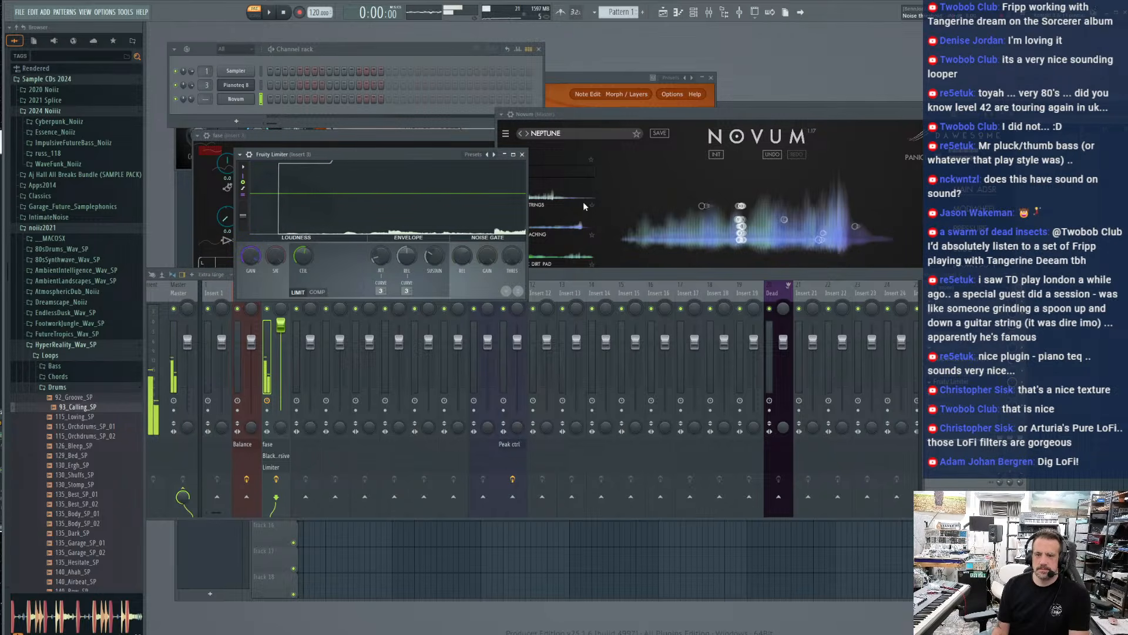
left_click(521, 154)
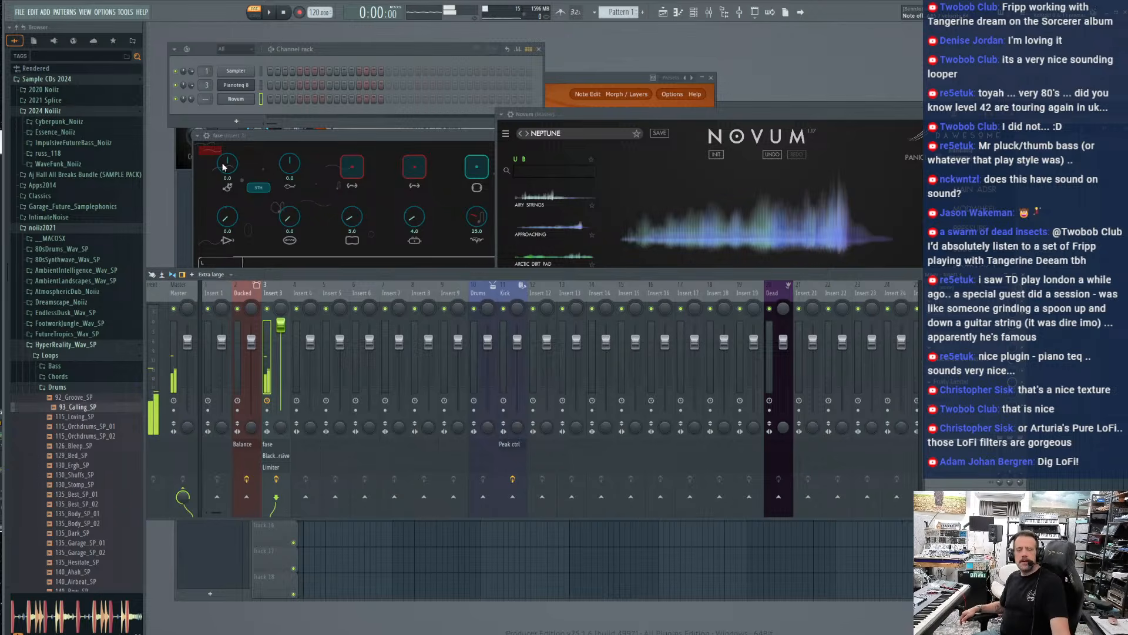
Switch the fase looper's pitch to OCT with values 12.0 and -12.0, and set three lower knobs to 55.0, 61.0 and 43.0
left_click(256, 188)
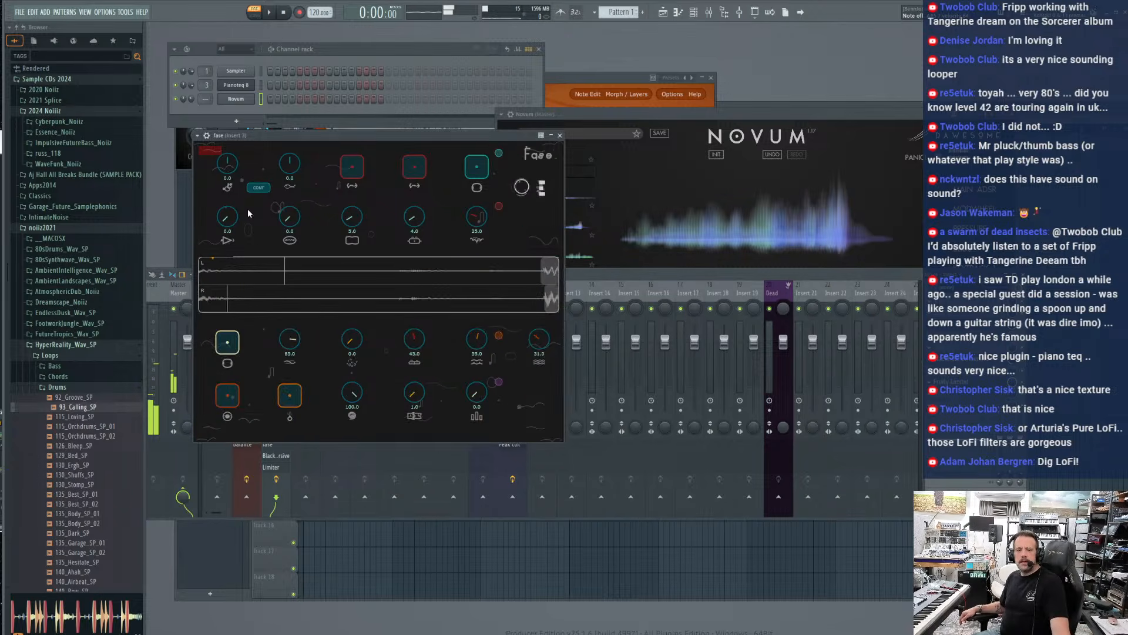
left_click(259, 187)
left_click_drag(289, 163, 247, 262)
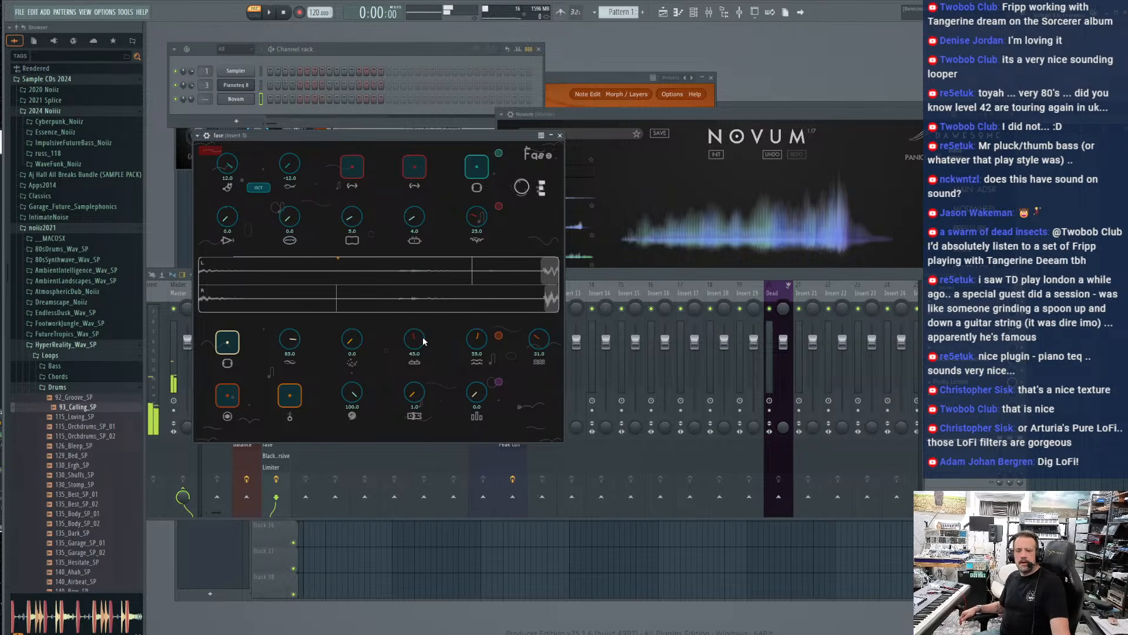
left_click_drag(485, 345, 537, 337)
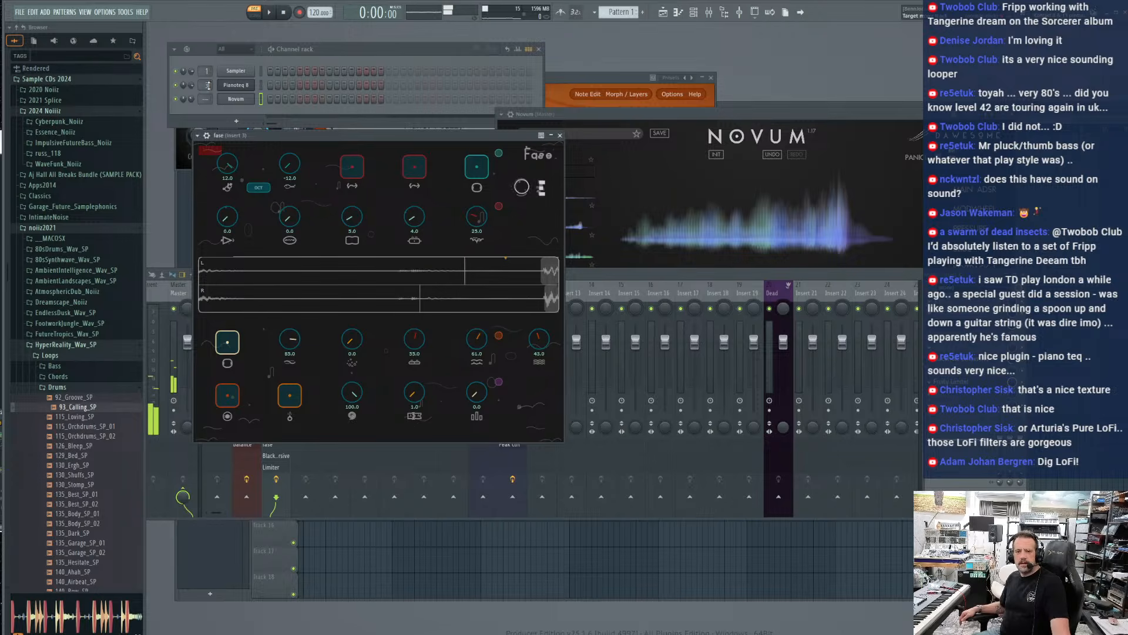
Route the Pianoteq 8 channel to mixer insert 4 and load the NY Steinway D Felt I preset
scroll(207, 85, "up", 1)
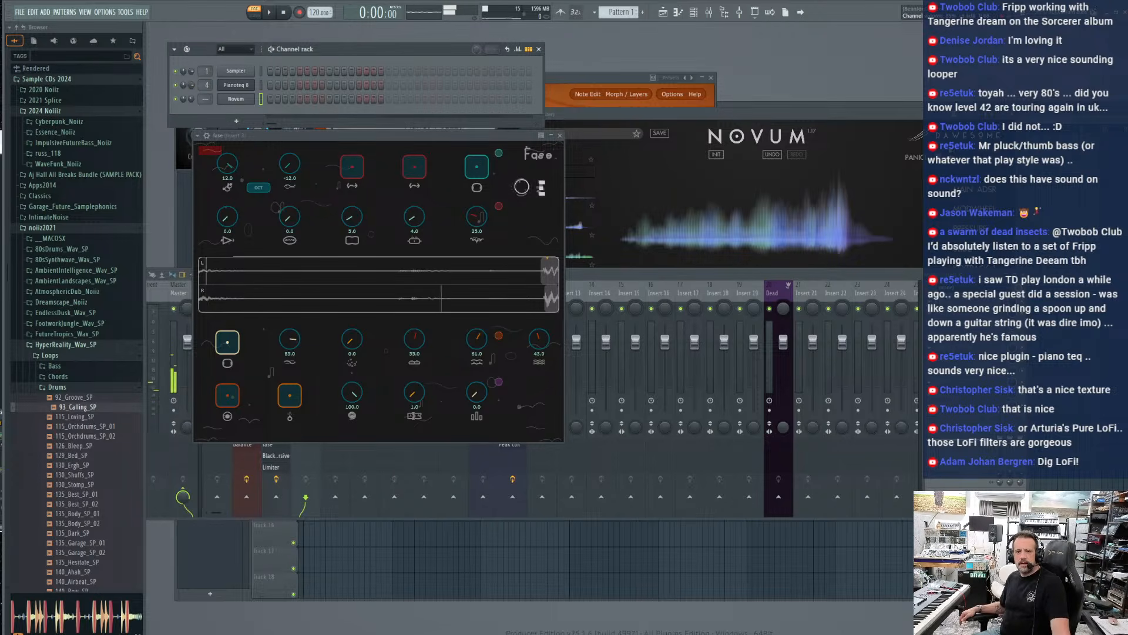
left_click(236, 84)
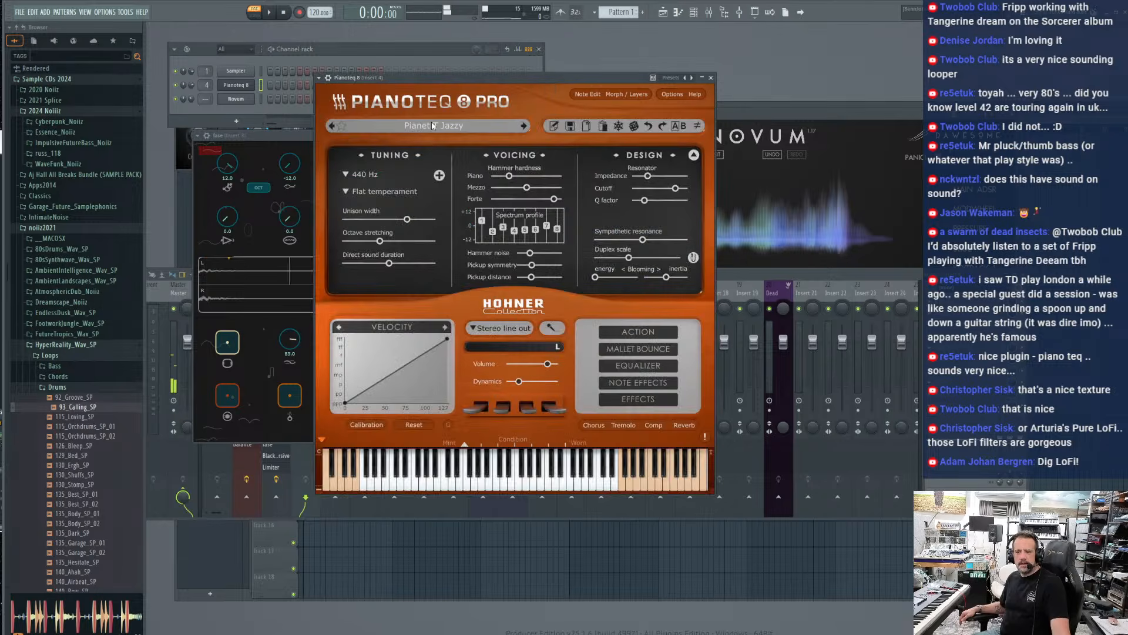
left_click(431, 122)
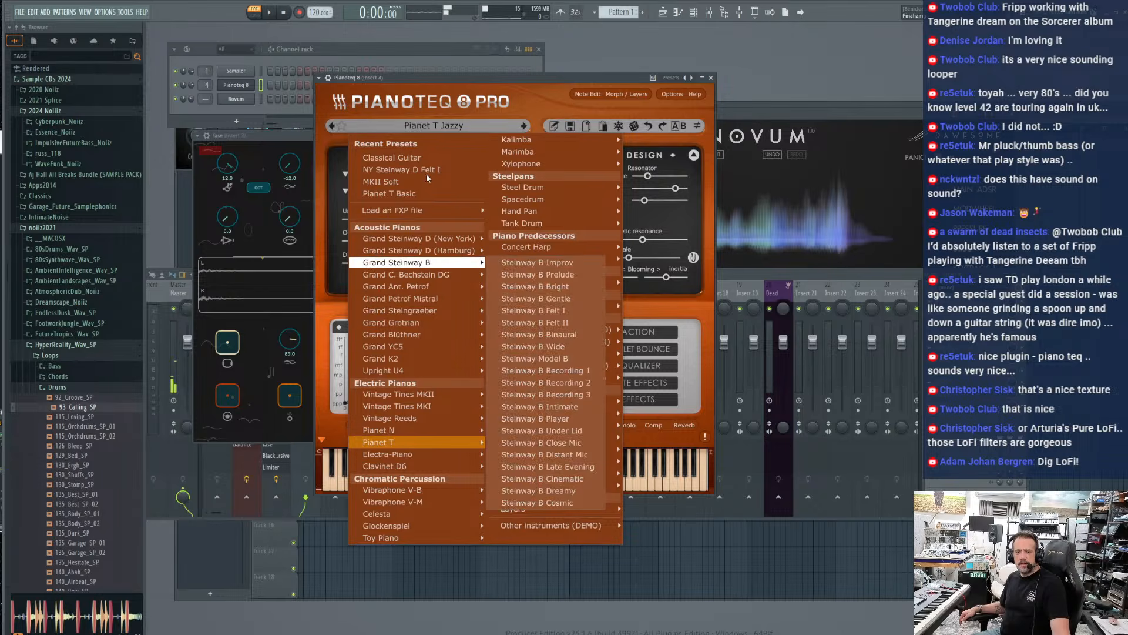
left_click(400, 169)
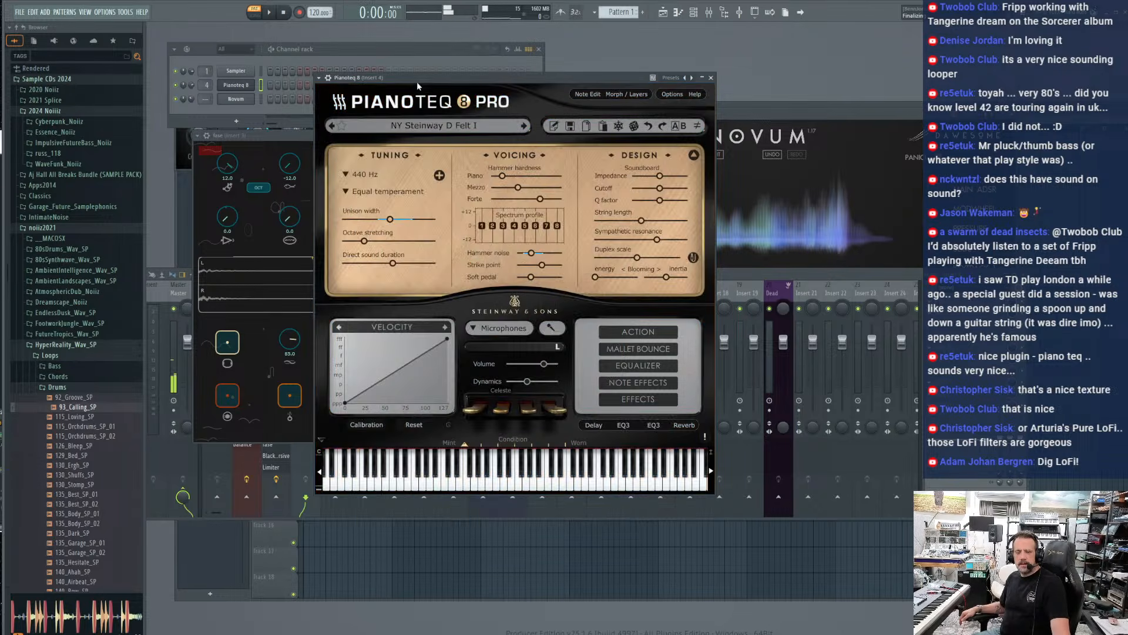
left_click_drag(646, 82, 550, 85)
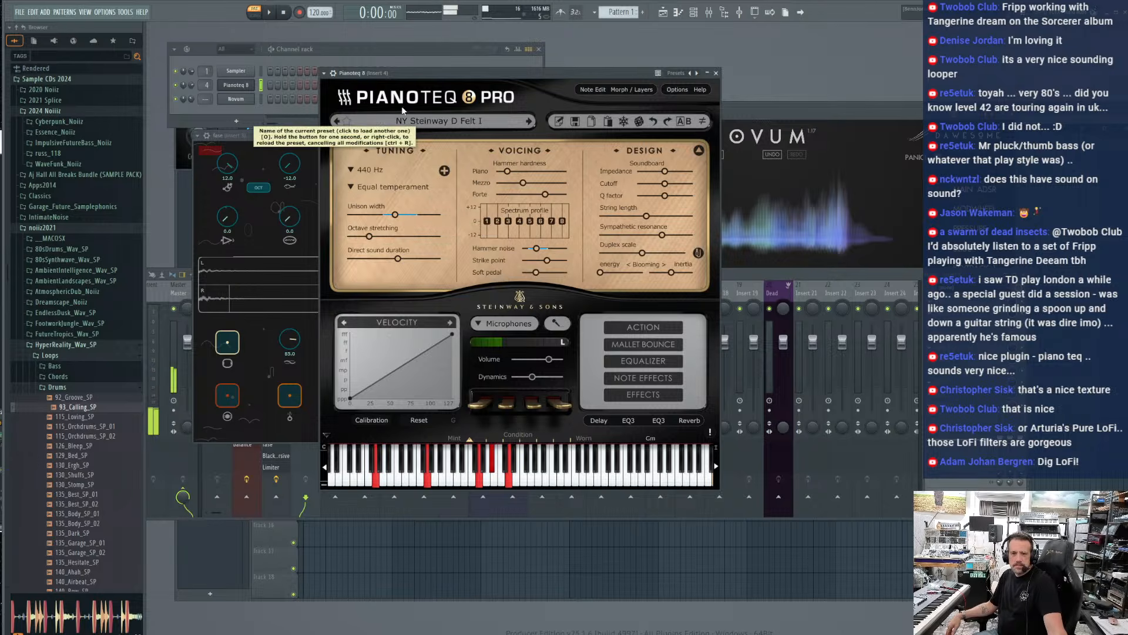
left_click_drag(411, 75, 394, 75)
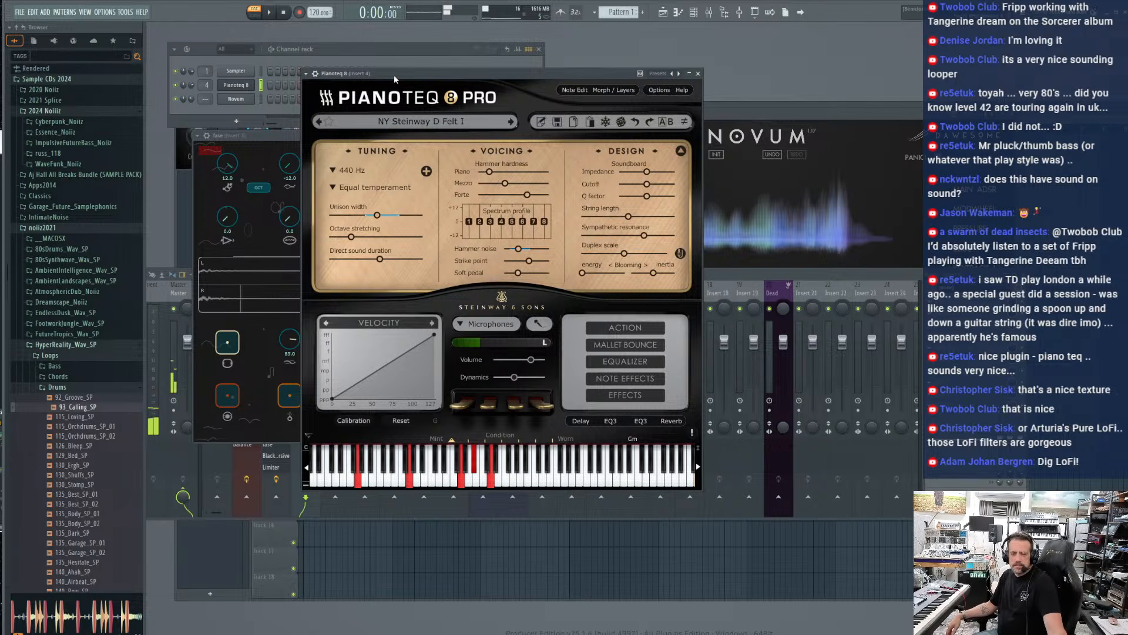
Set the Pianoteq 8 channel to receive notes from the MONTAGE M-1 keyboard
left_click(770, 131)
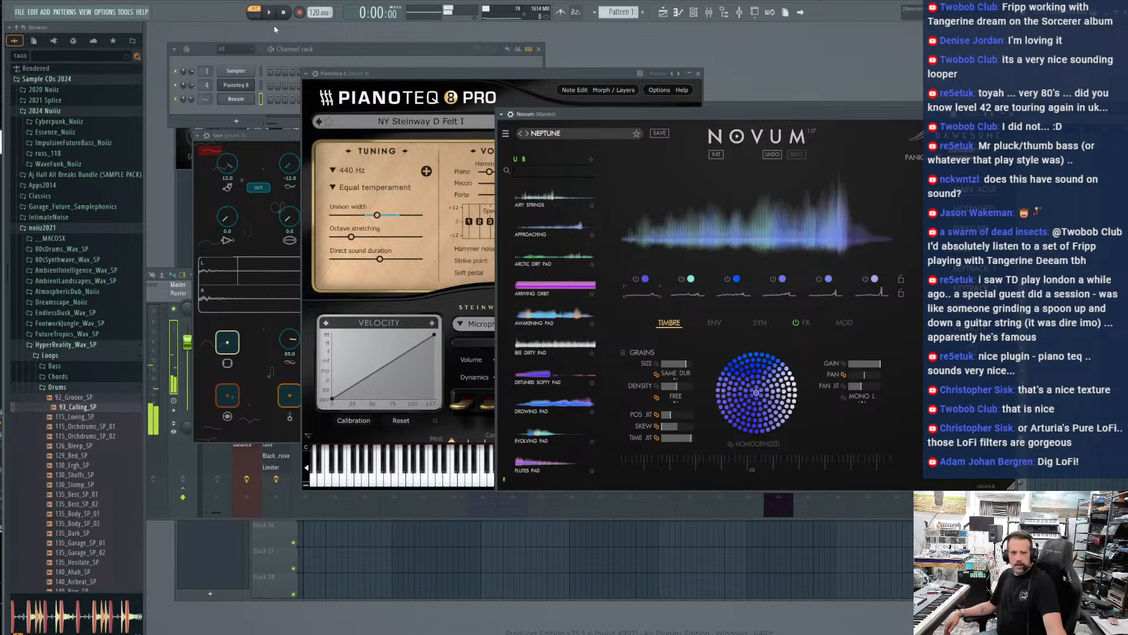
left_click(179, 115)
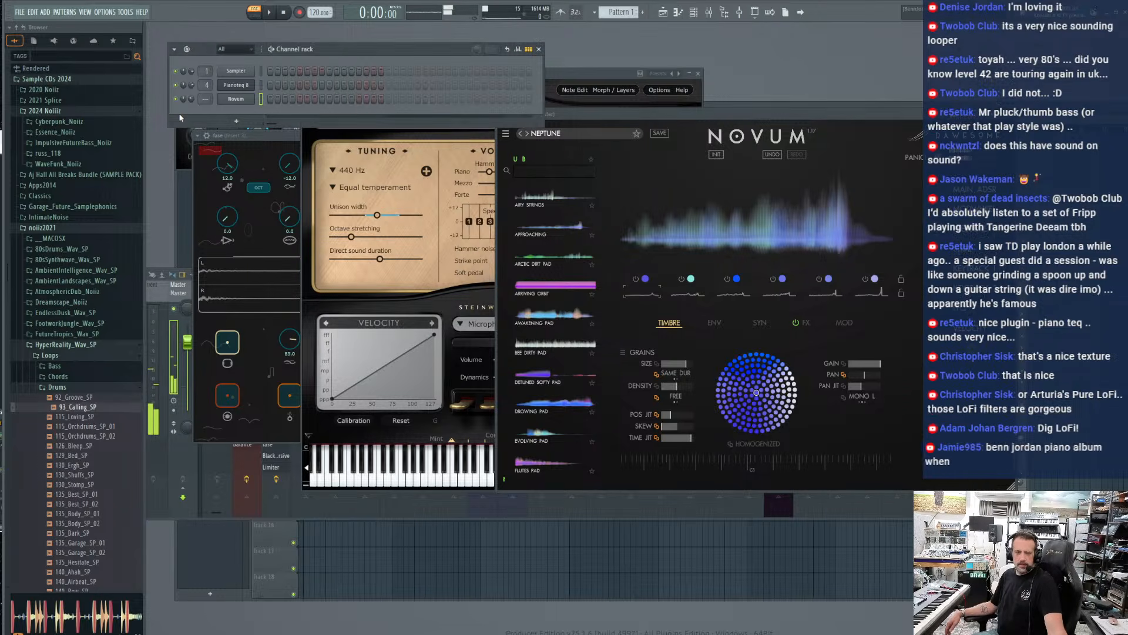
right_click(238, 86)
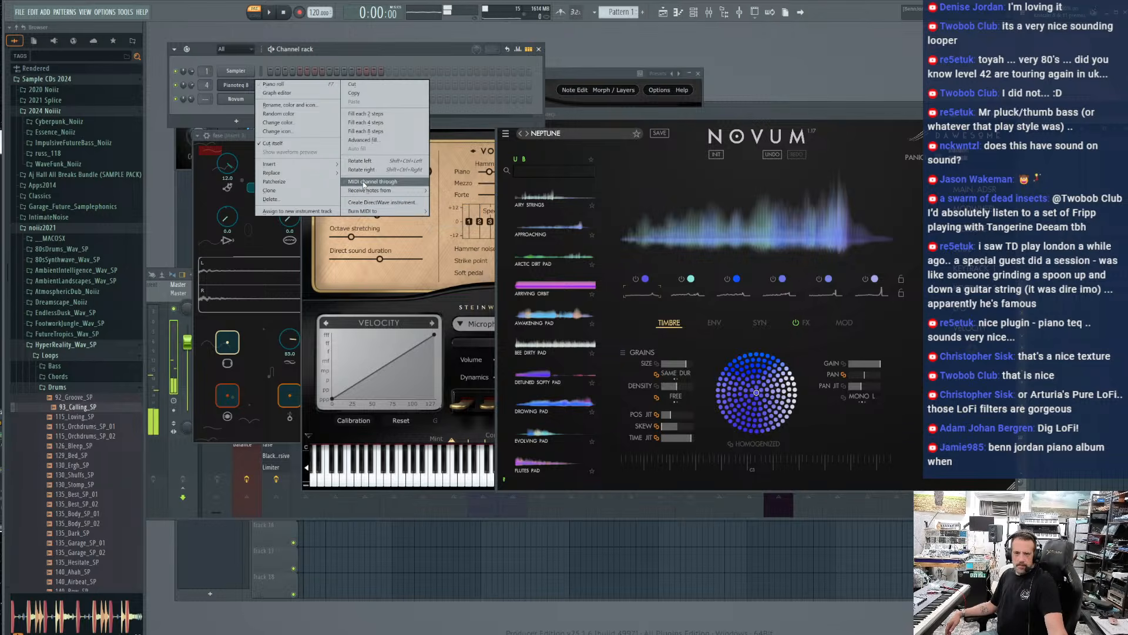
mouse_move(367, 191)
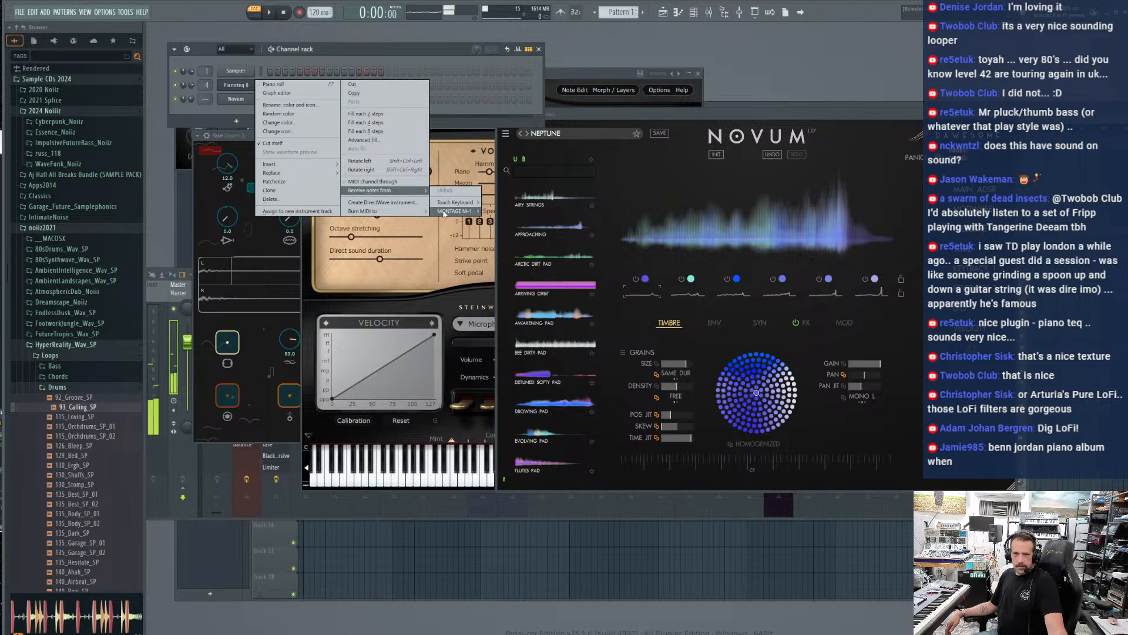
mouse_move(462, 211)
left_click(497, 229)
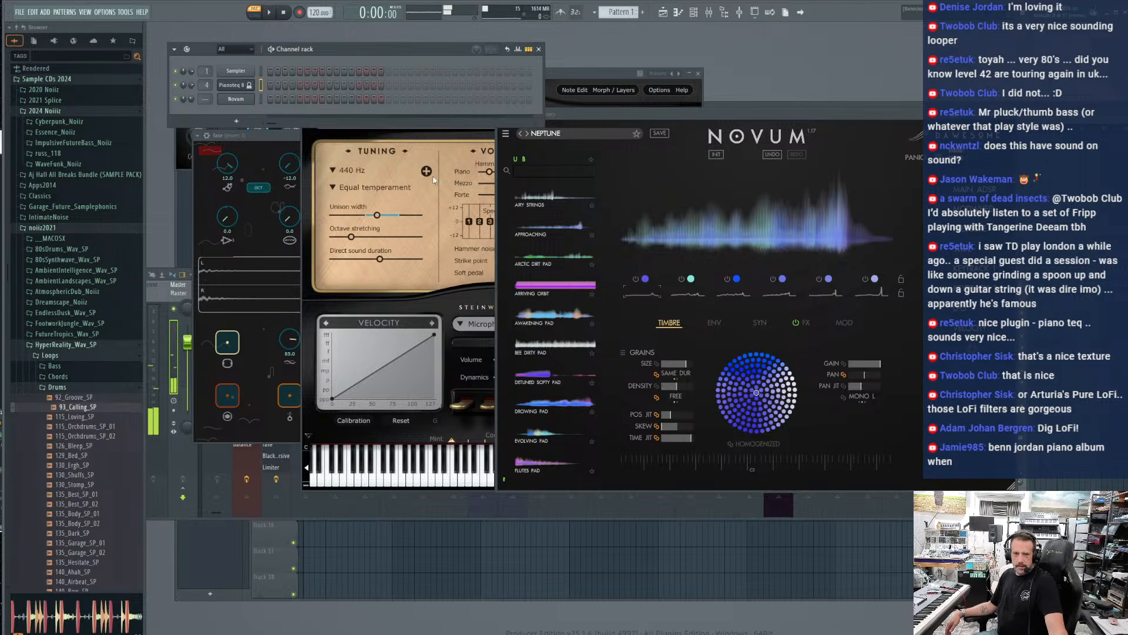
Set the Novum channel to receive notes from the MONTAGE M-1 keyboard as well
right_click(238, 100)
mouse_move(379, 205)
mouse_move(455, 224)
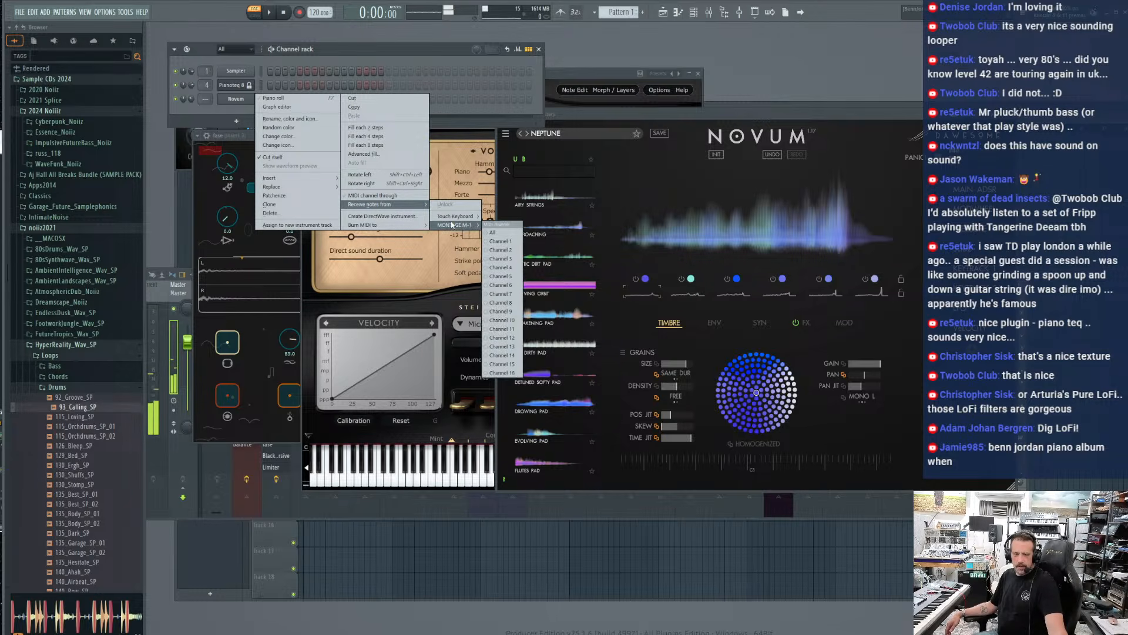
left_click(506, 238)
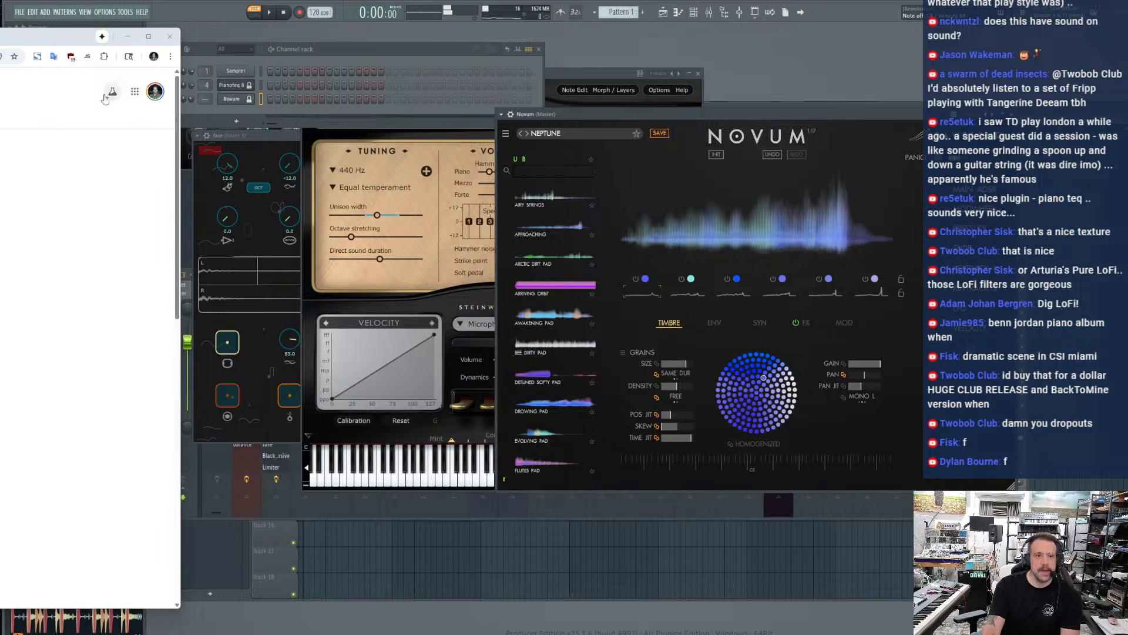
Run Google's internet speed test in the Chrome window, read the download and upload speeds, and close the browser
left_click_drag(0, 37, 584, 46)
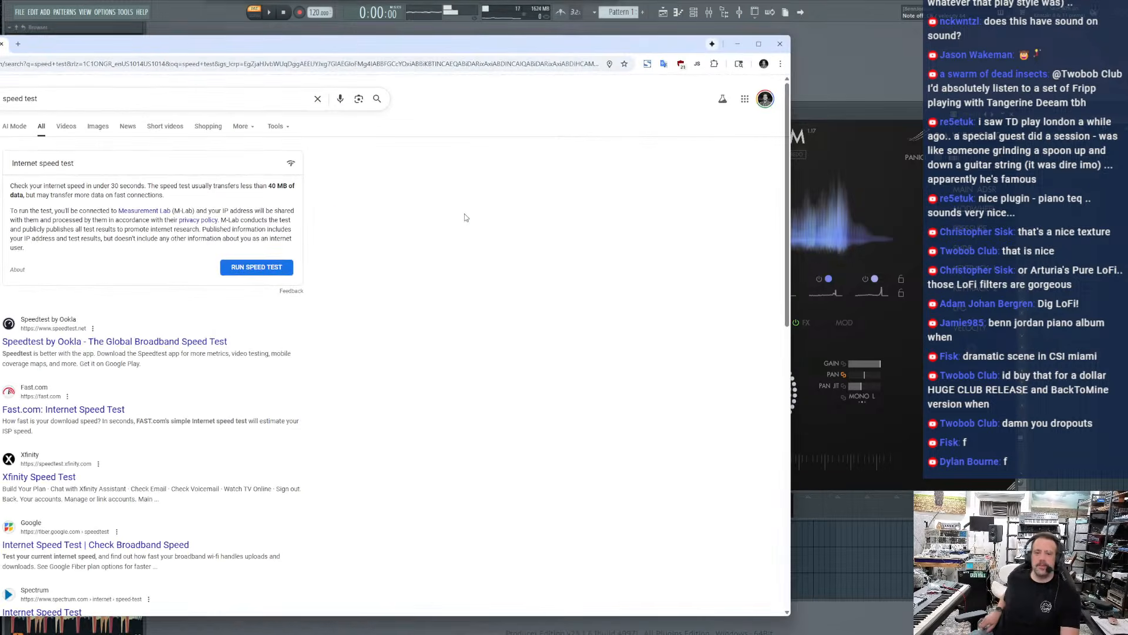
left_click(290, 271)
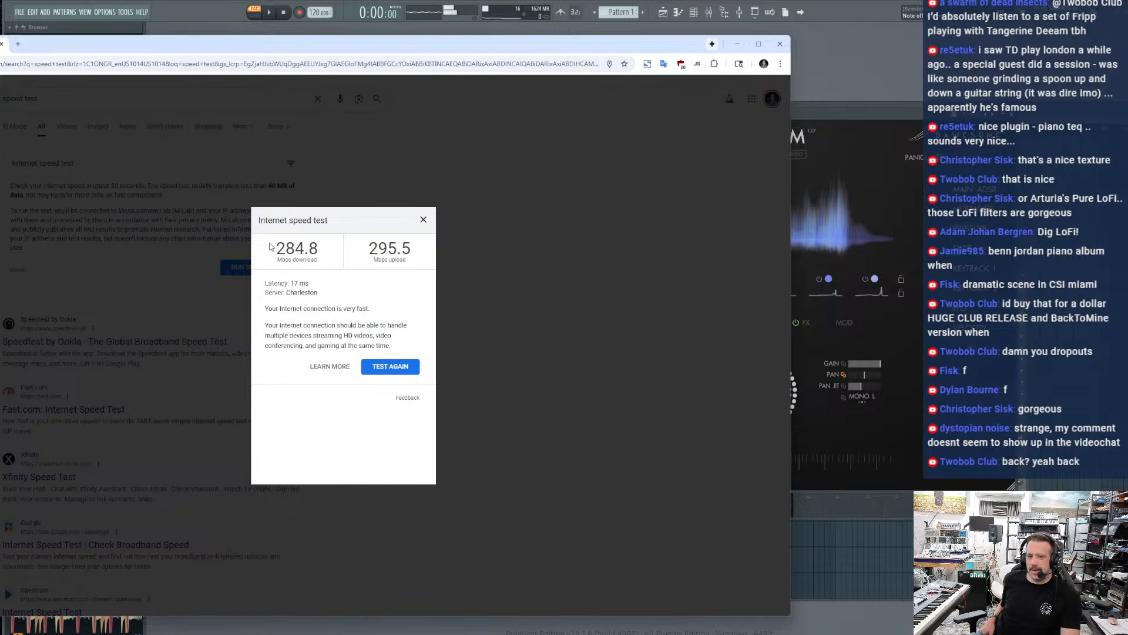
left_click_drag(274, 247, 404, 261)
left_click(400, 294)
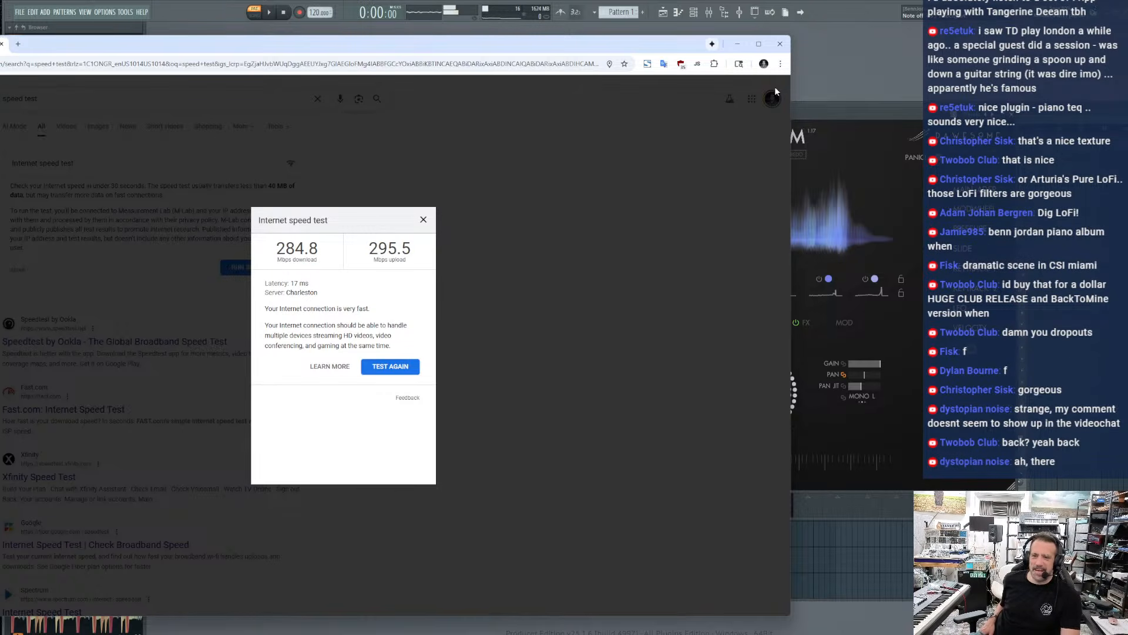
left_click(780, 44)
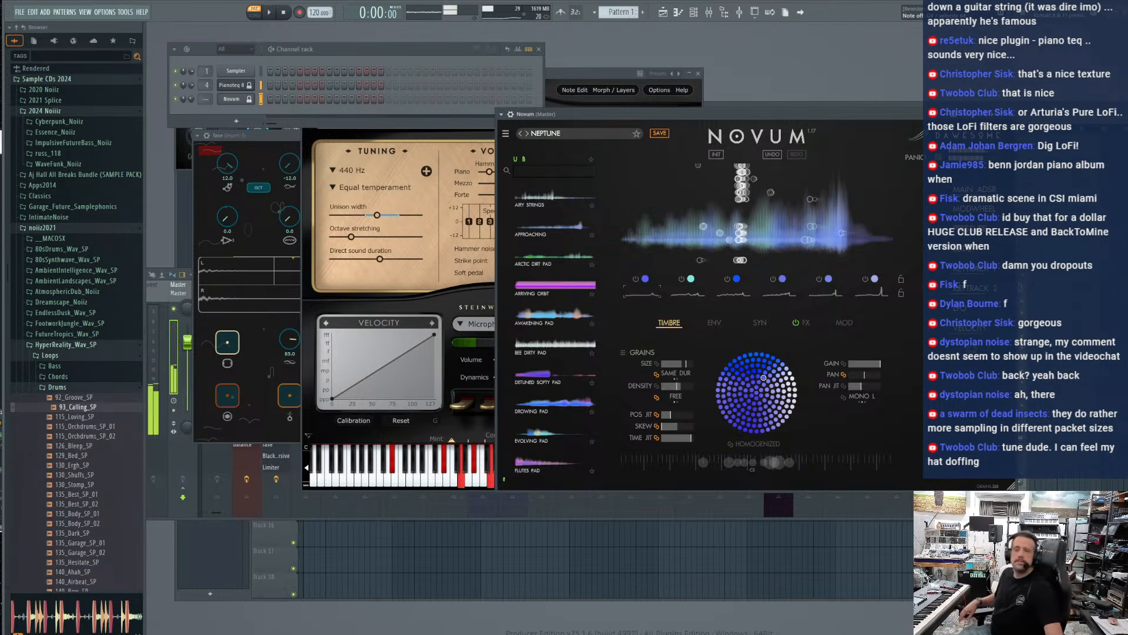
Load the Airy Strings preset in Novum
left_click(533, 203)
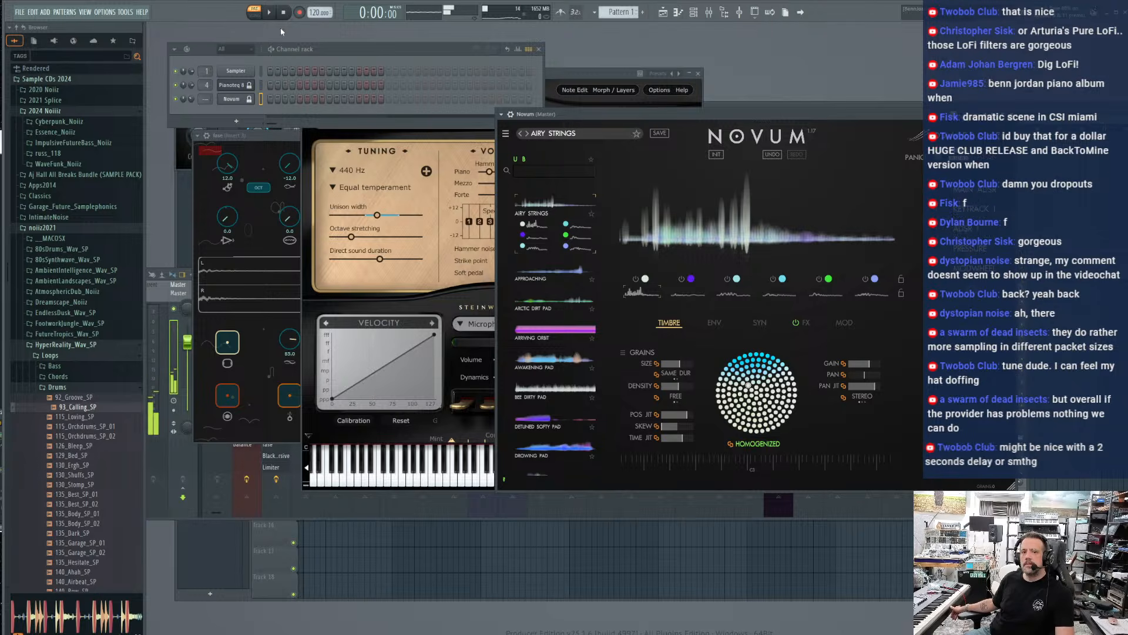
Bring up the fase looper, start a fresh recording and clear the recorded loop
left_click(279, 140)
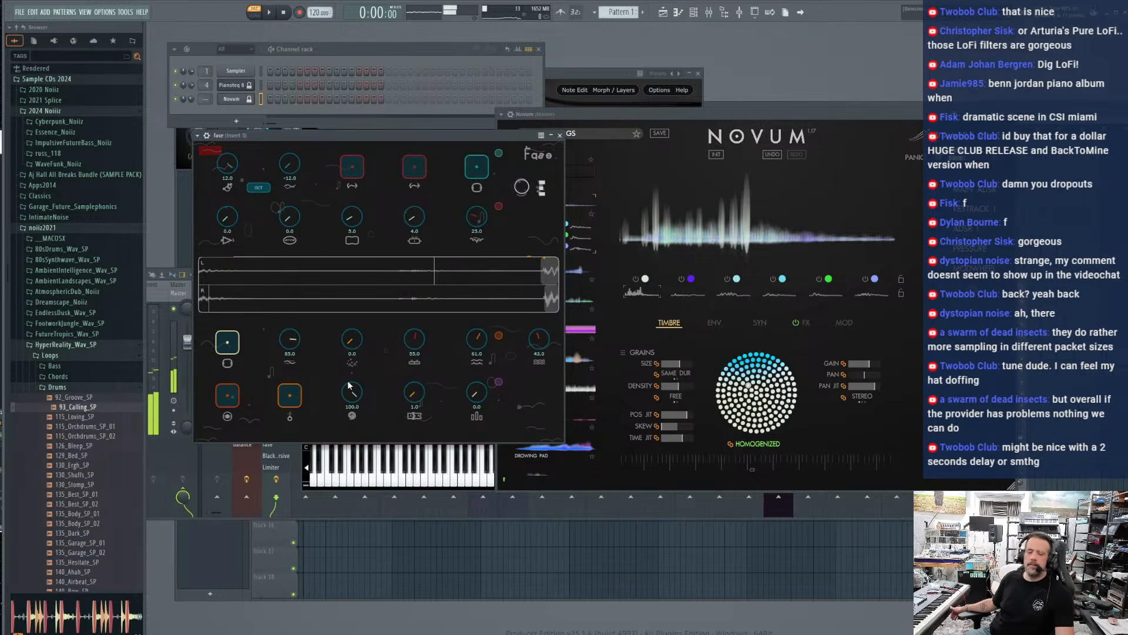
left_click(192, 98)
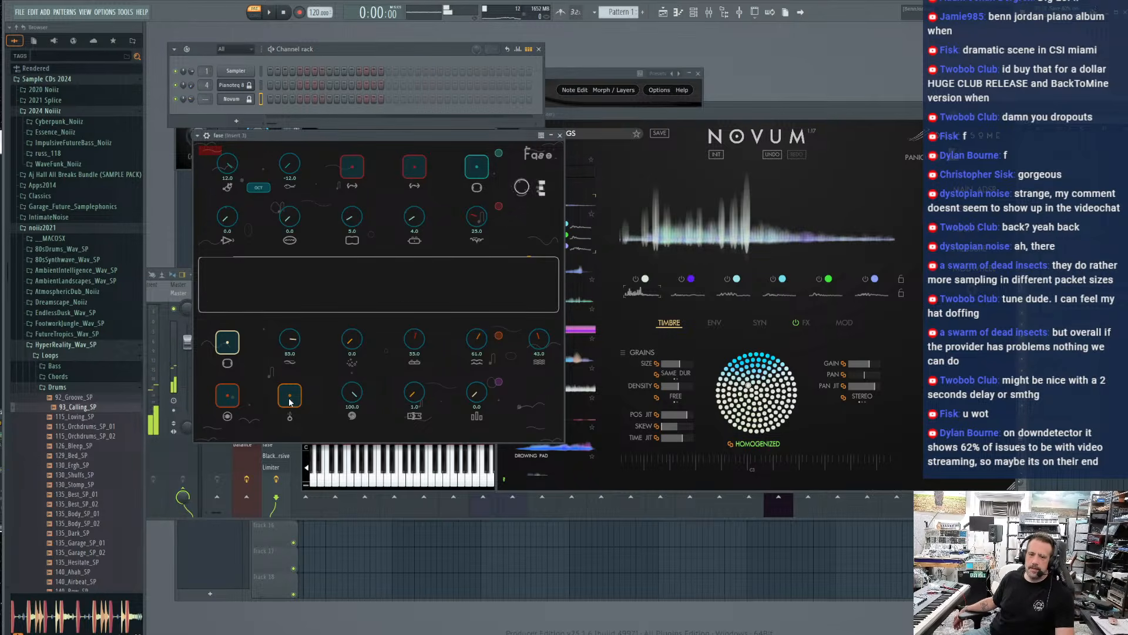
left_click(227, 395)
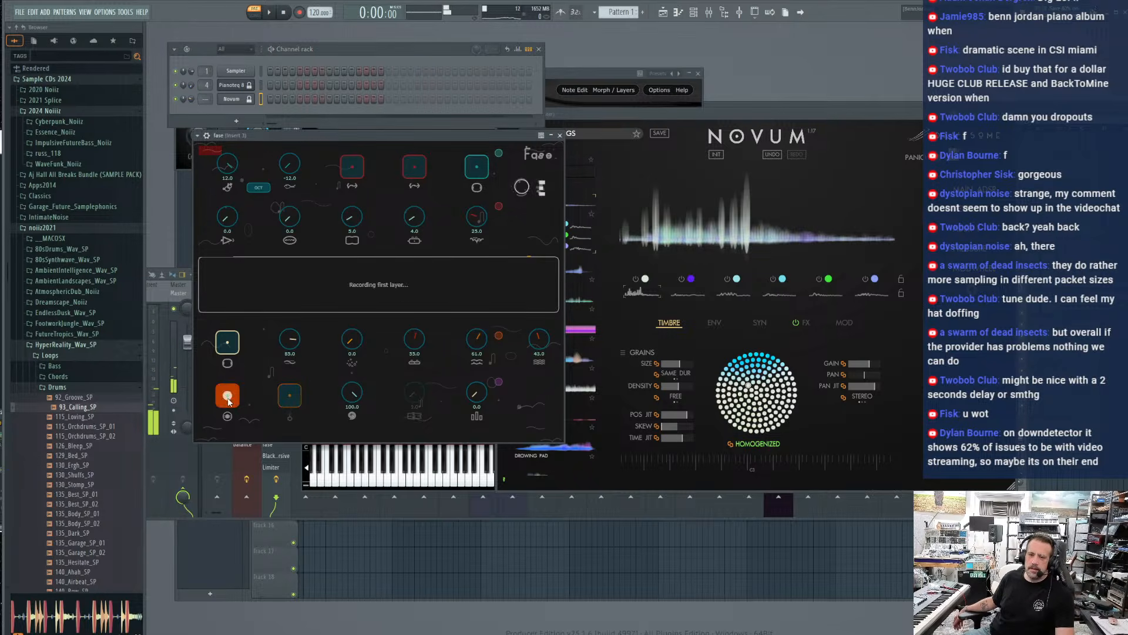
left_click(287, 400)
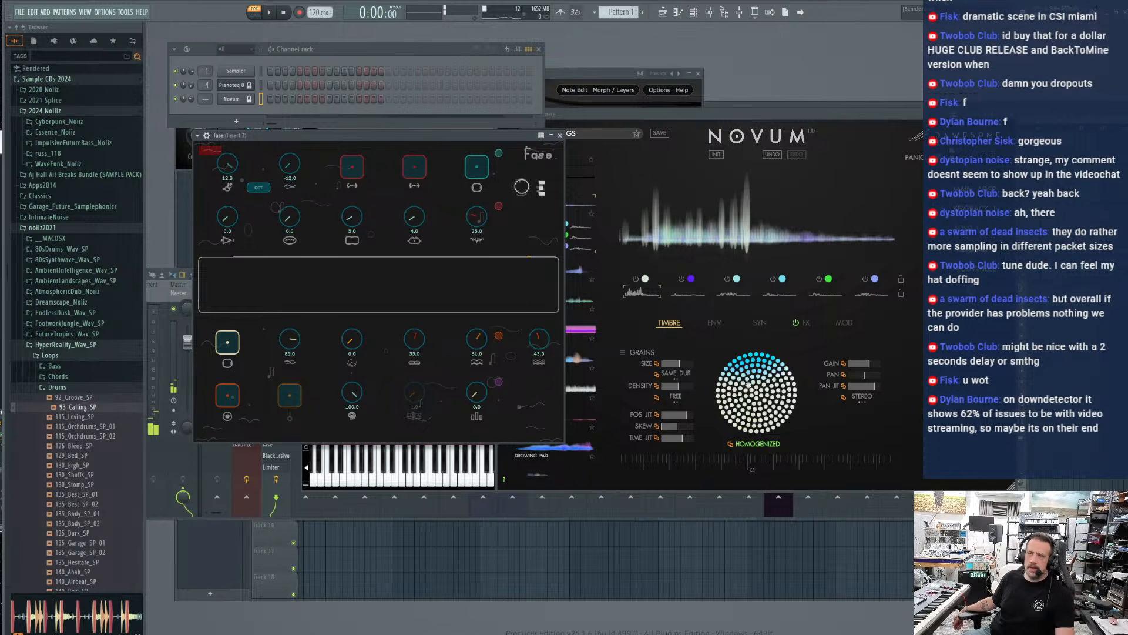
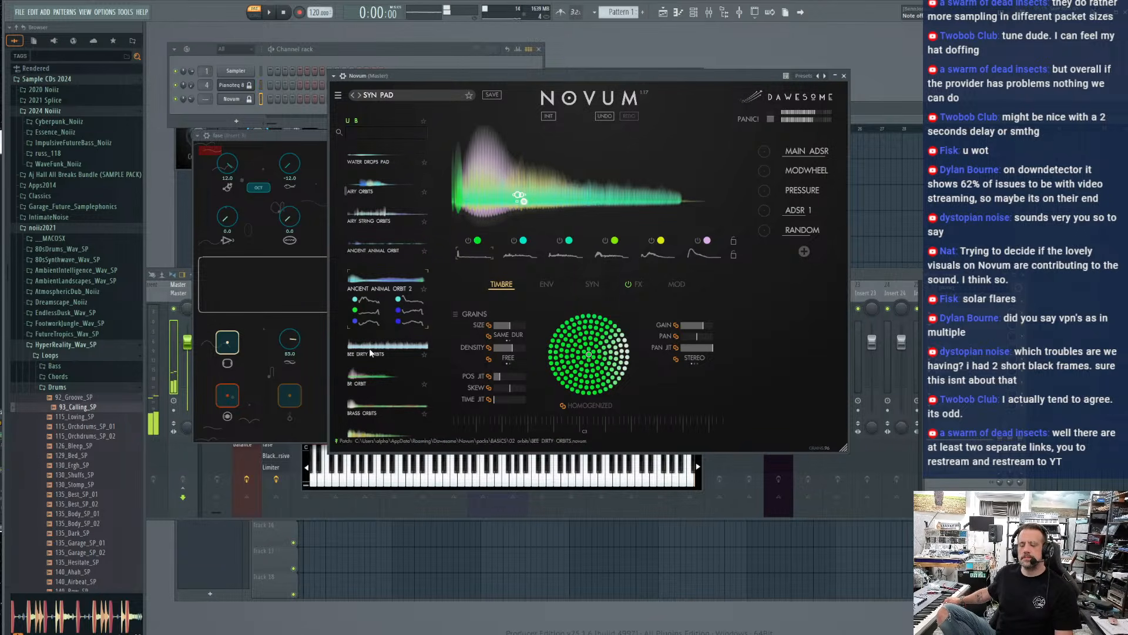
Delete the Novum and Pianoteq channels from the channel rack
scroll(379, 314, "down", 2)
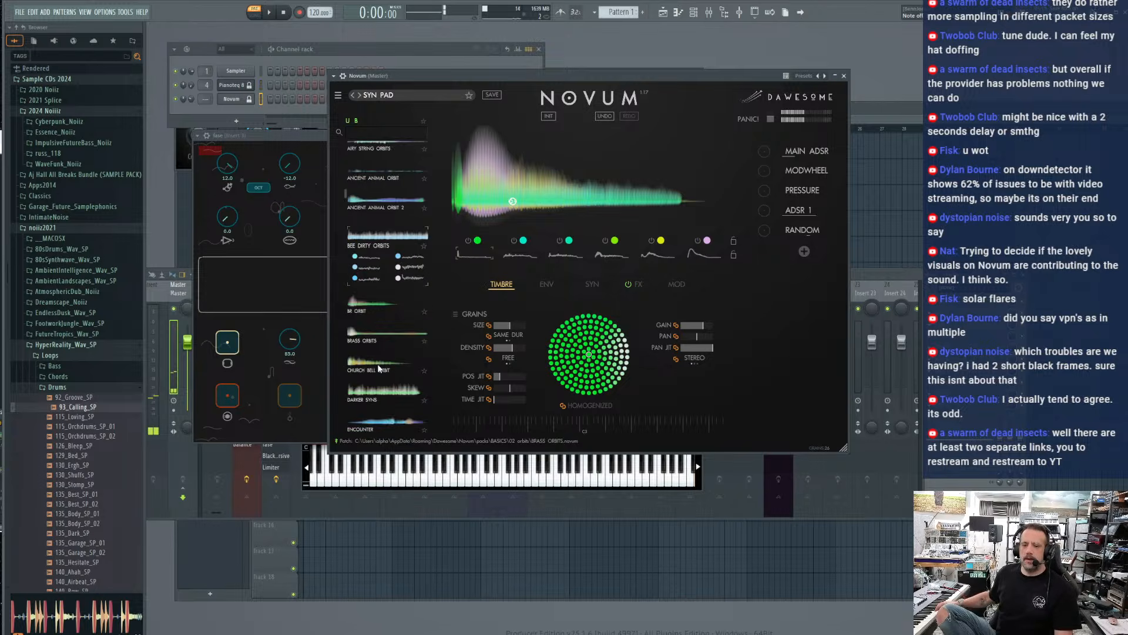
left_click(182, 120)
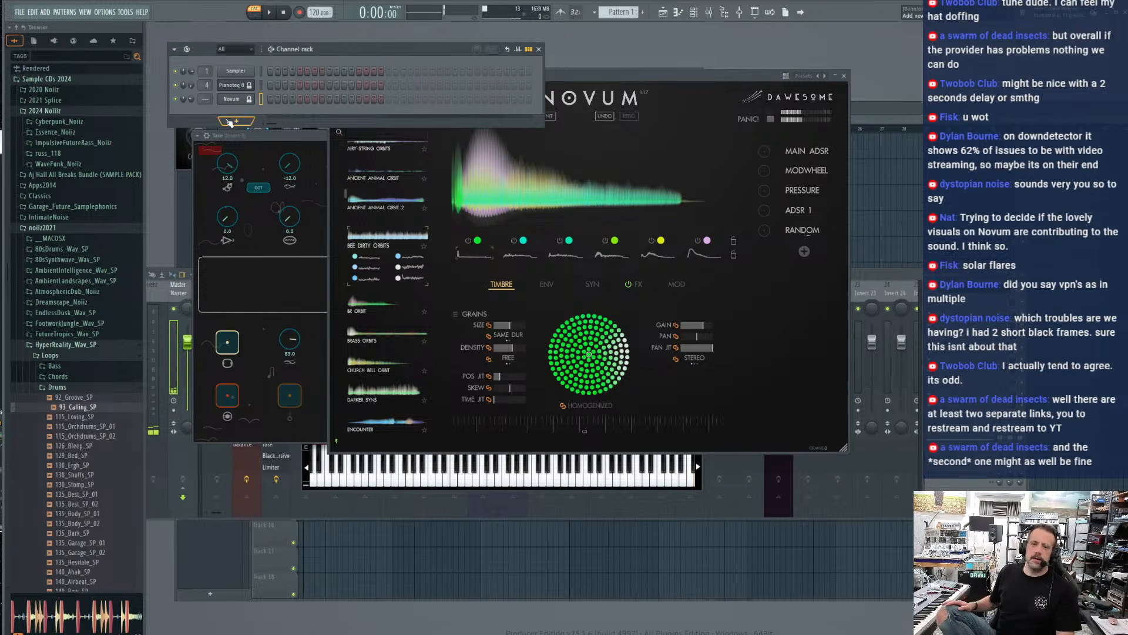
left_click(227, 122)
left_click(181, 117)
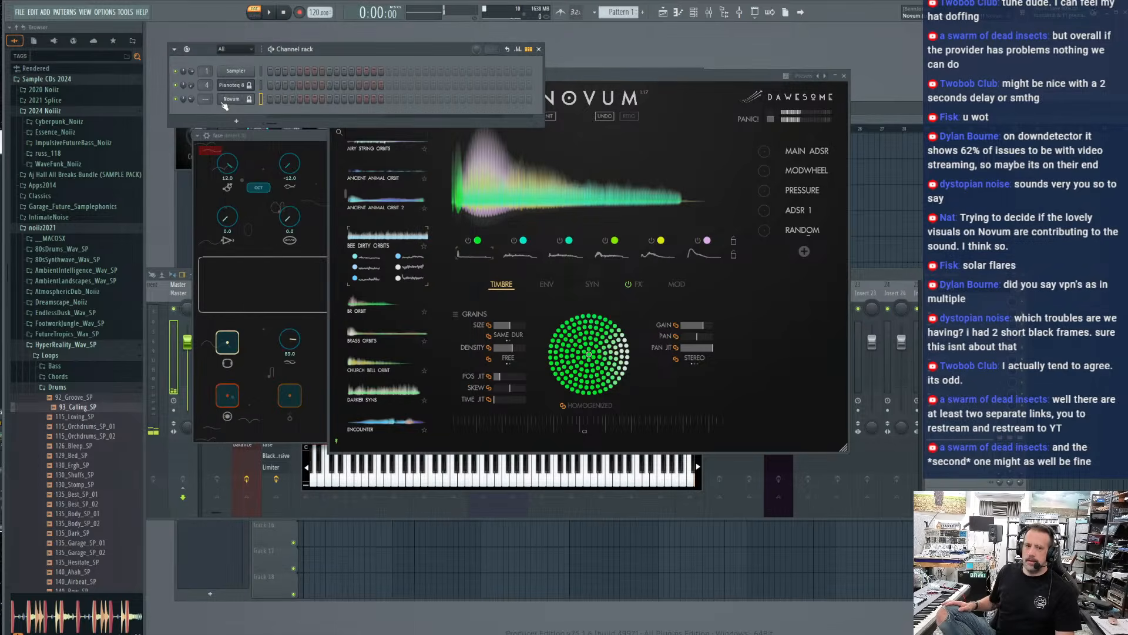
right_click(222, 102)
left_click(265, 213)
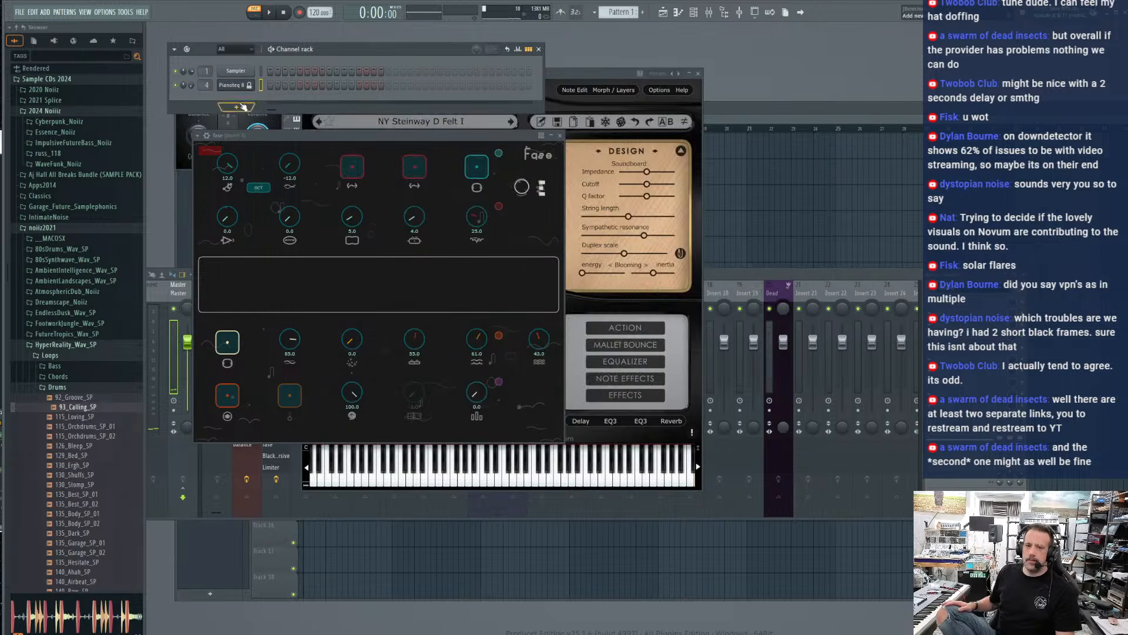
right_click(232, 85)
left_click(266, 199)
Find the Dawesome Myth synth among all generator plugins and add it as a new channel
left_click(228, 96)
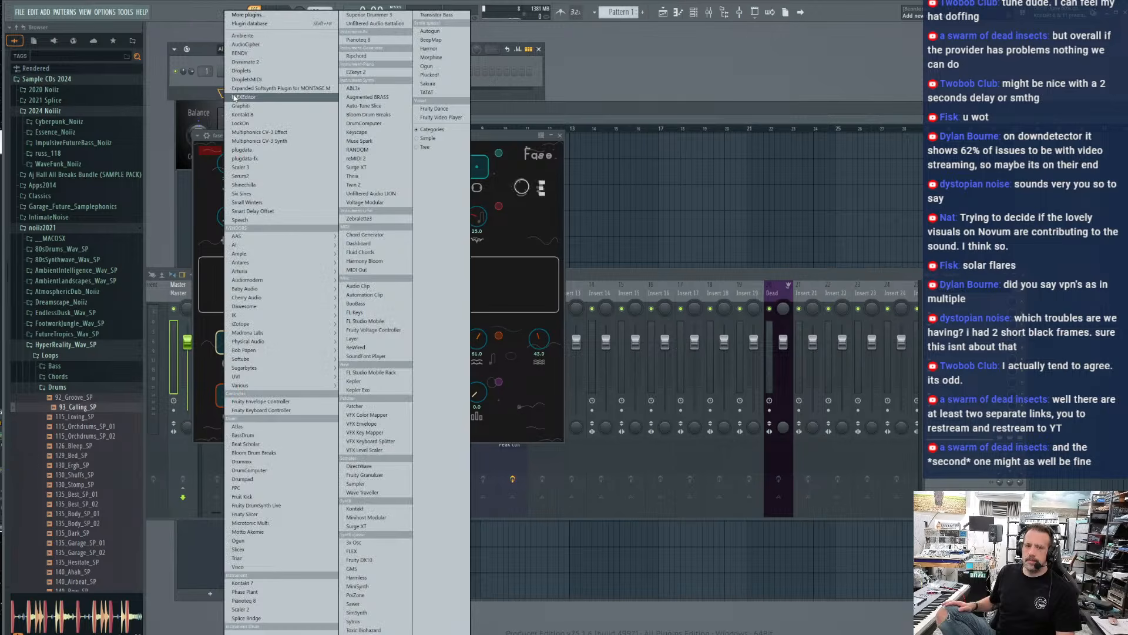
left_click(237, 14)
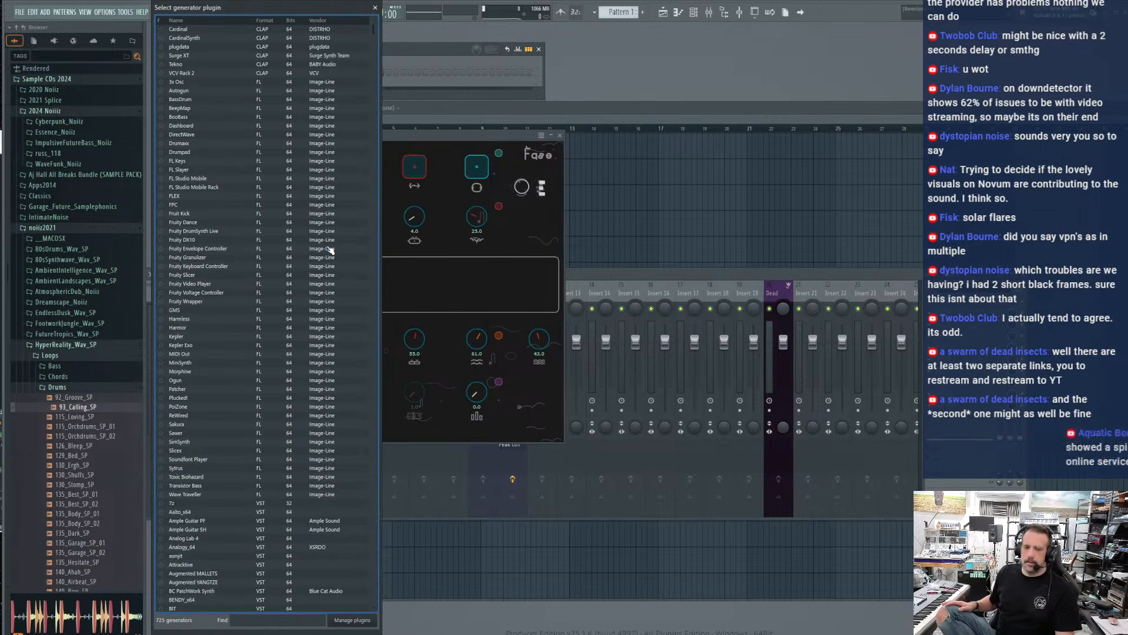
type("myth")
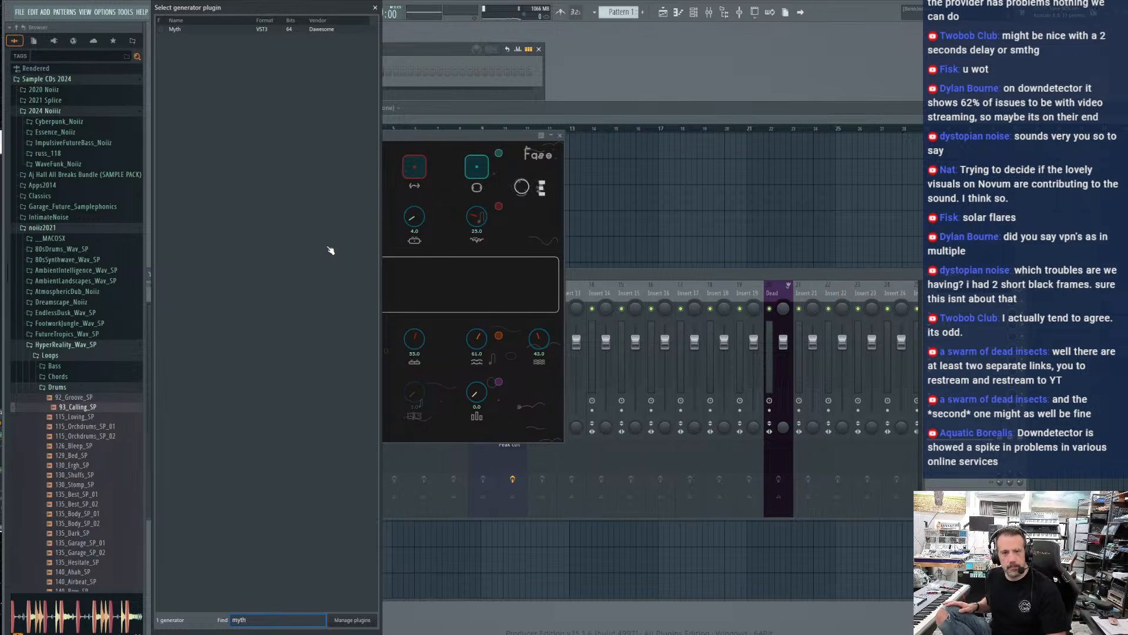
double_click(180, 30)
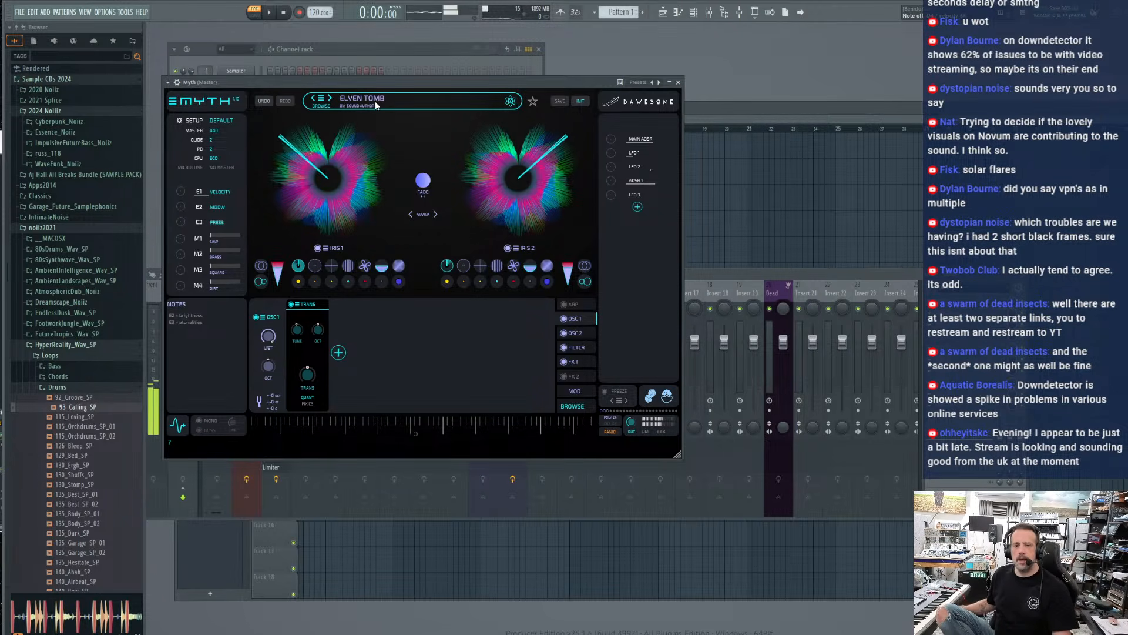
Load the Expansor preset in Myth, look through its preset list, and raise the Myth channel's volume
left_click_drag(359, 84, 378, 74)
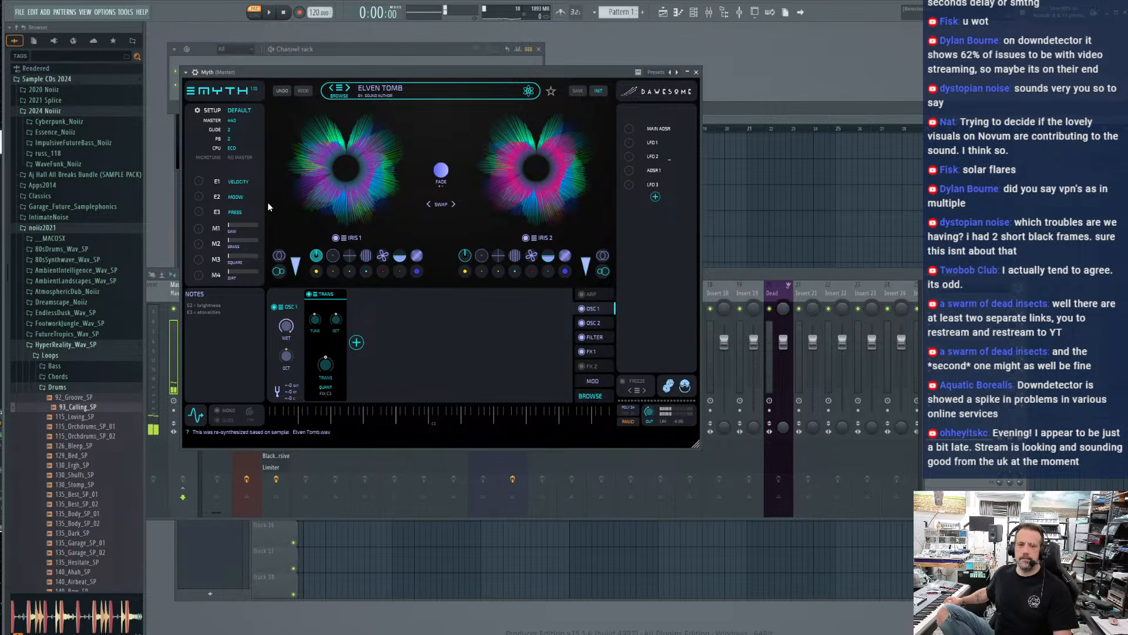
left_click(347, 88)
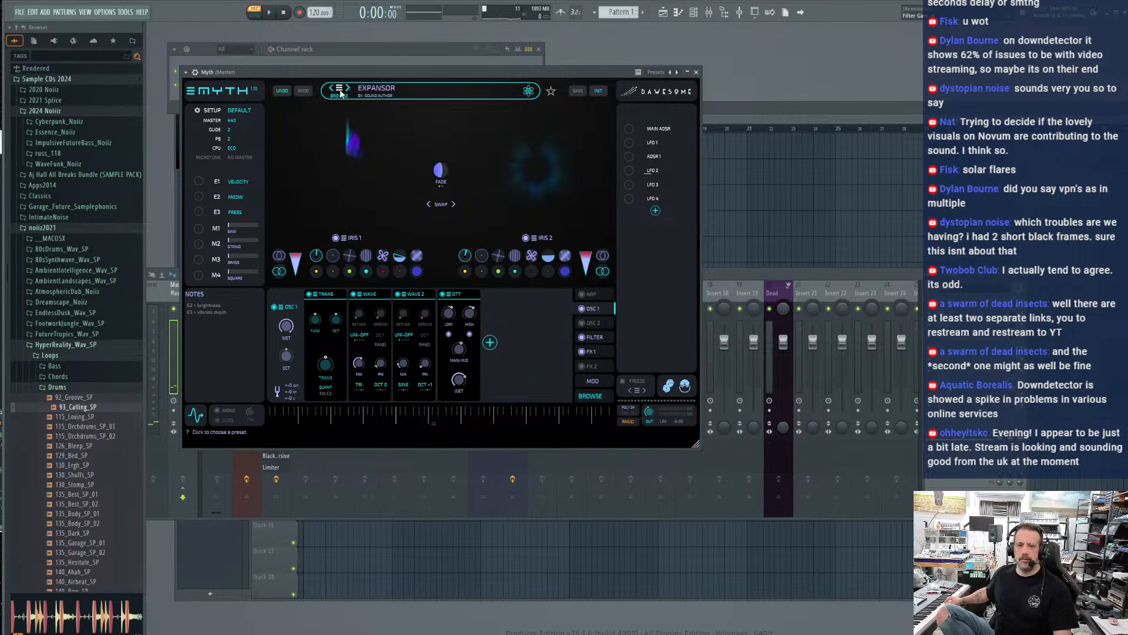
left_click(340, 88)
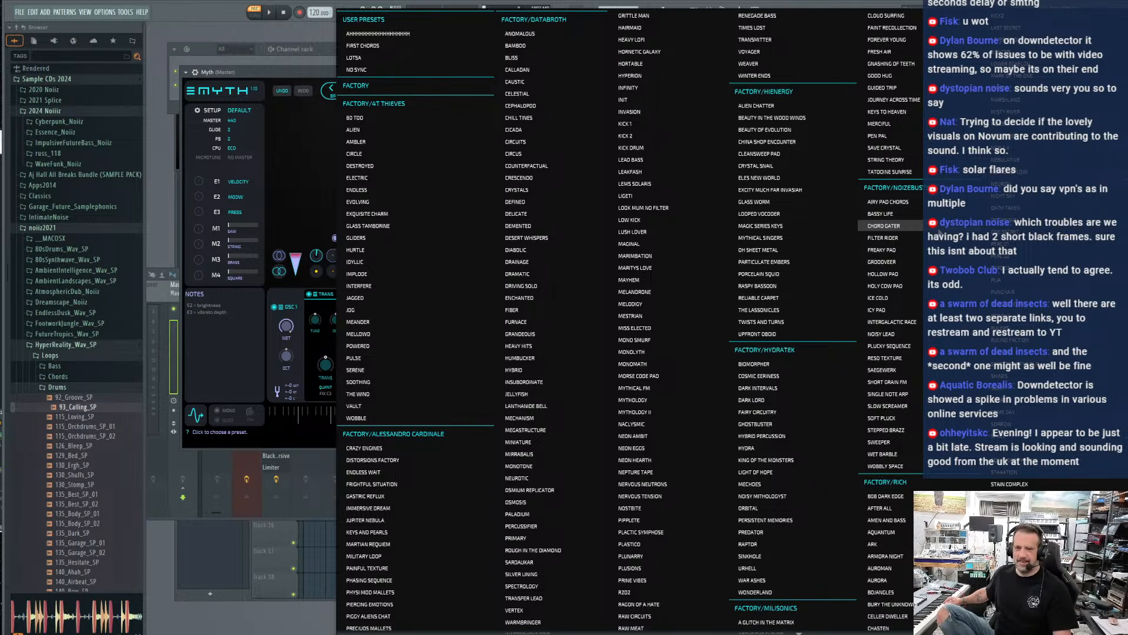
left_click_drag(276, 73, 273, 121)
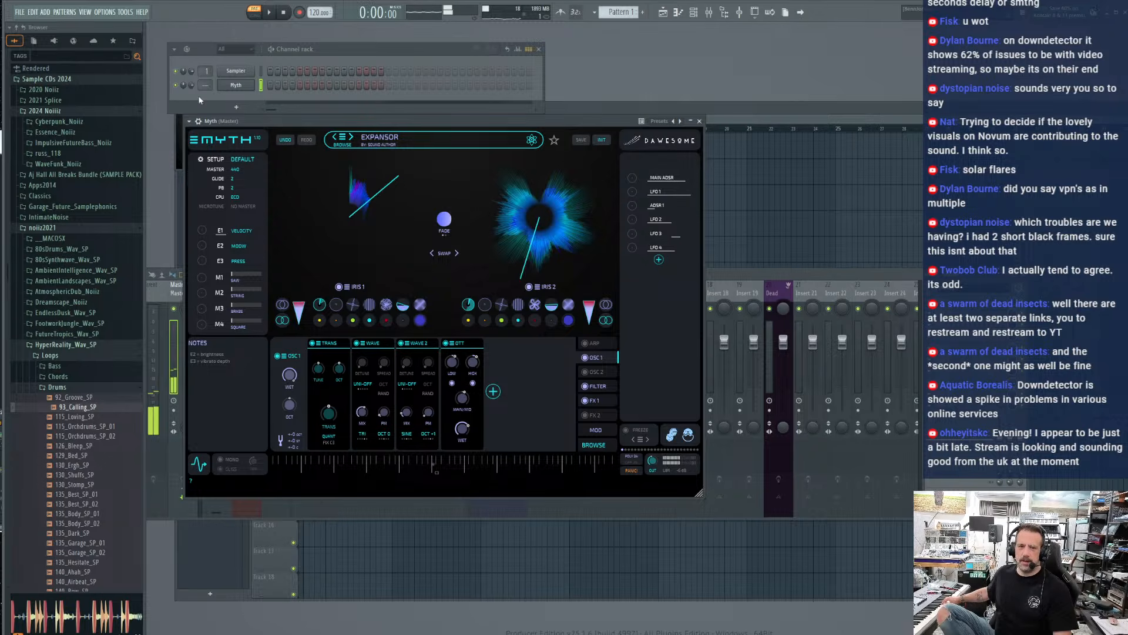
left_click_drag(190, 86, 190, 75)
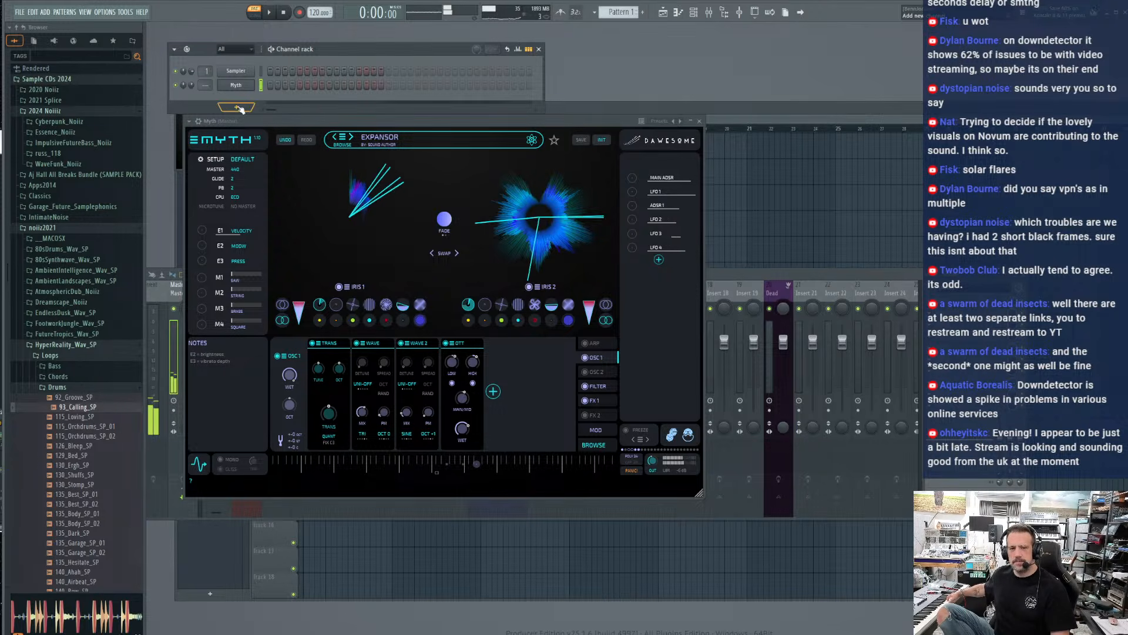
Find the Dawesome Abyss synth among all generator plugins and add it as a new channel
left_click(238, 108)
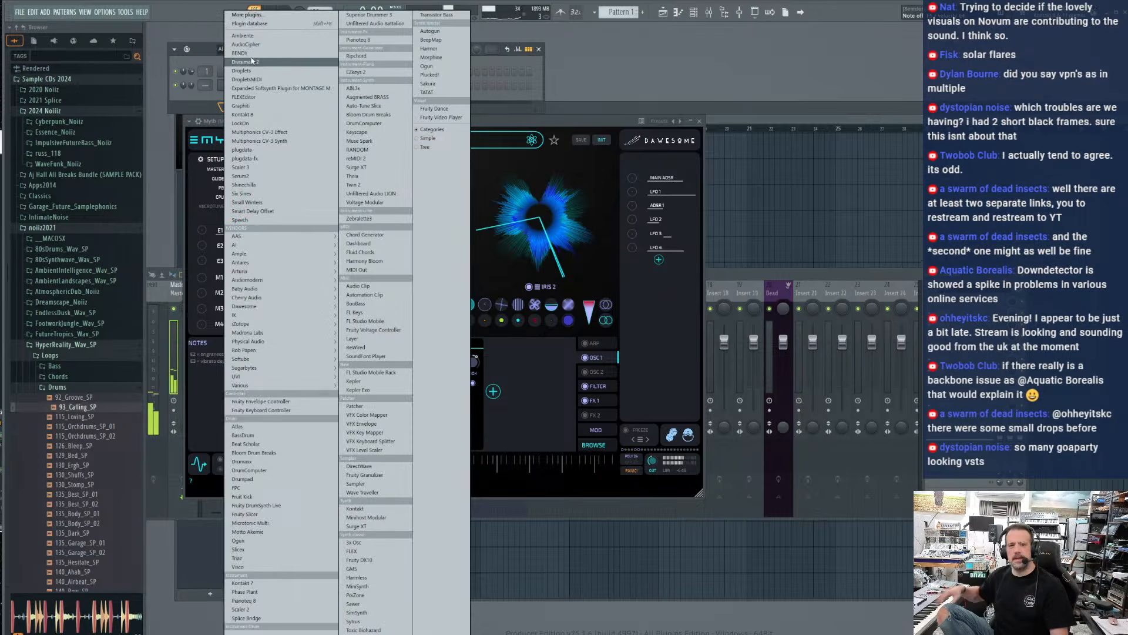
left_click(254, 17)
type("aby")
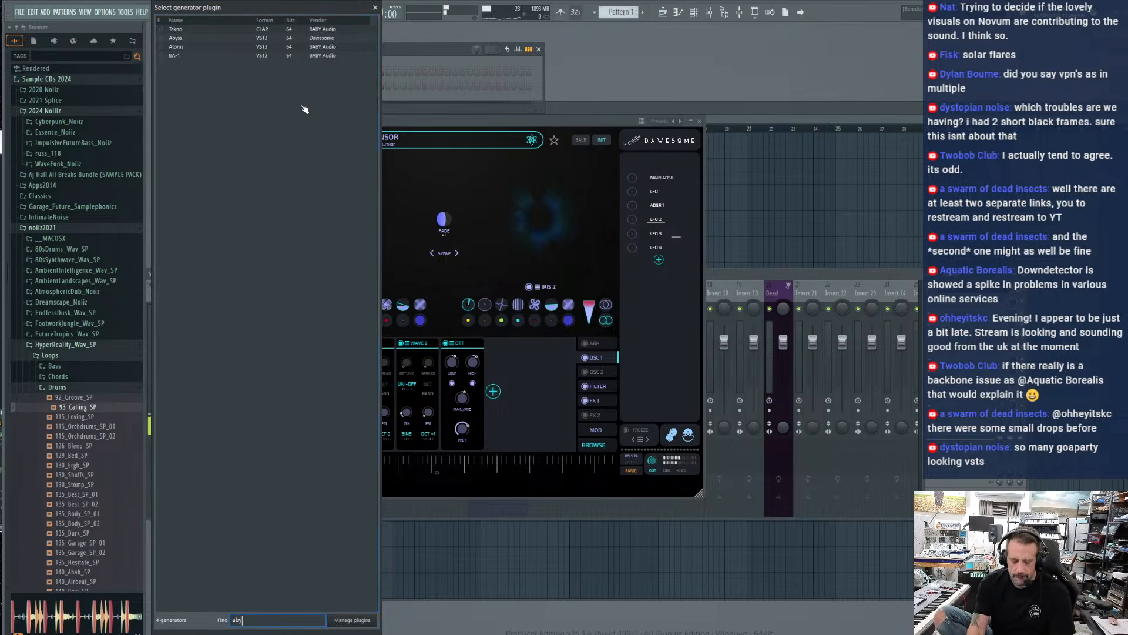
type("ss")
double_click(238, 30)
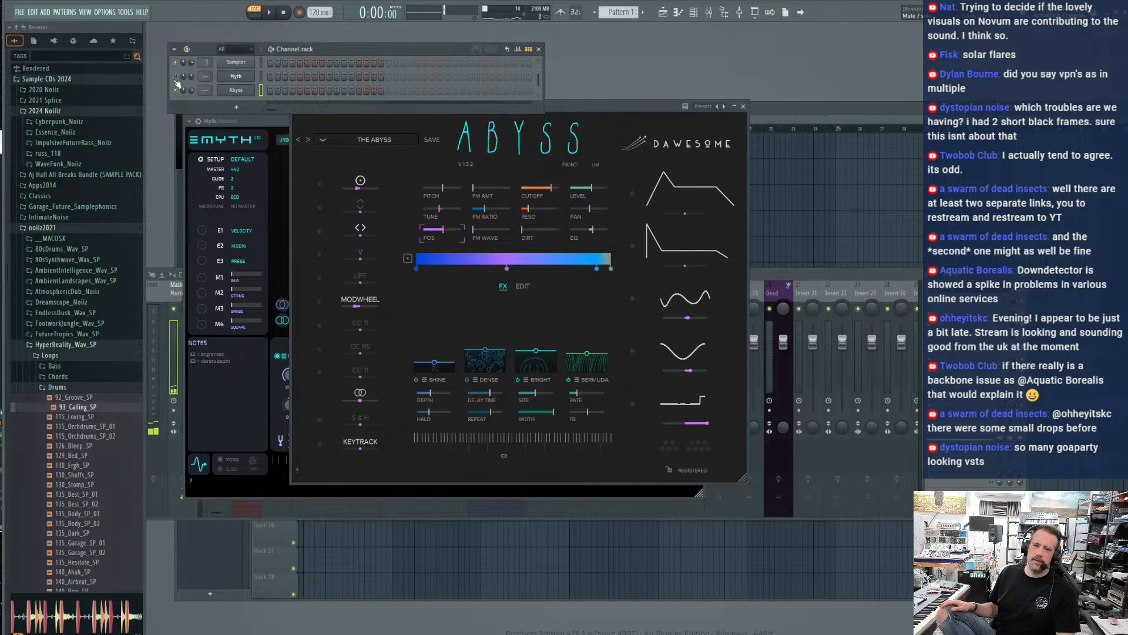
Load the Dark Blue preset from the 01 Pad category in Abyss and adjust the Abyss channel's volume
left_click(415, 114)
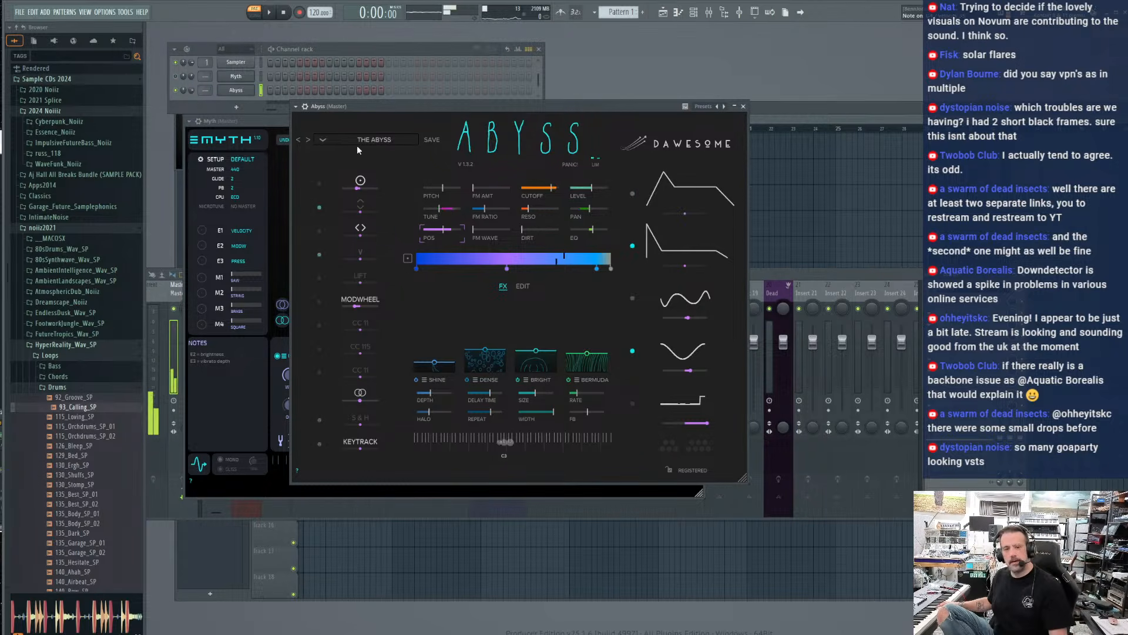
left_click_drag(354, 106, 291, 121)
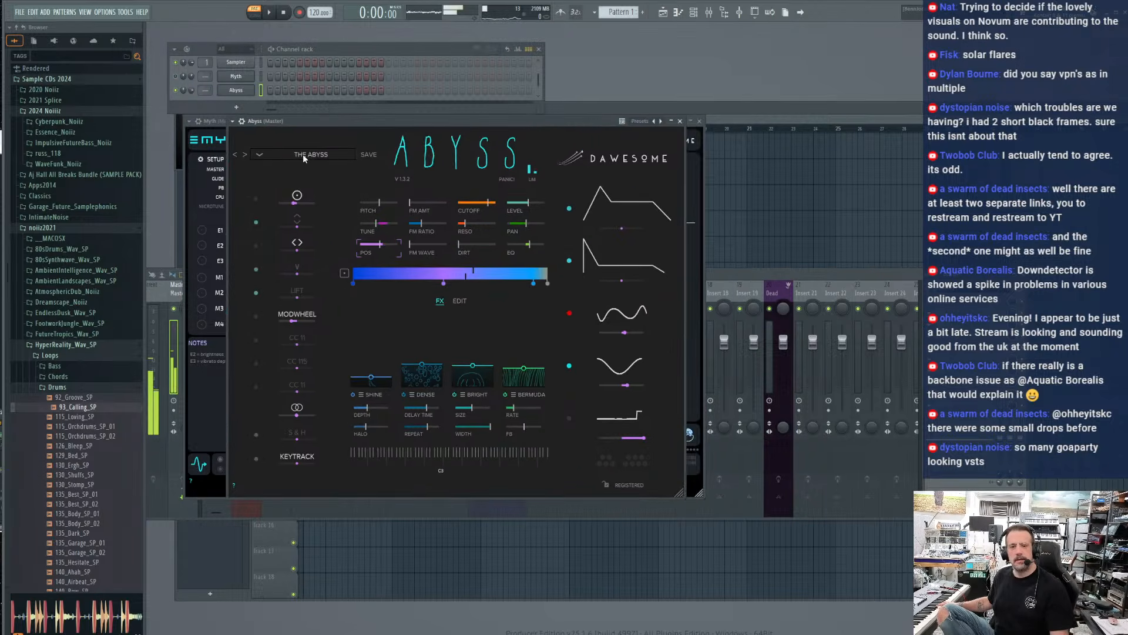
left_click(259, 154)
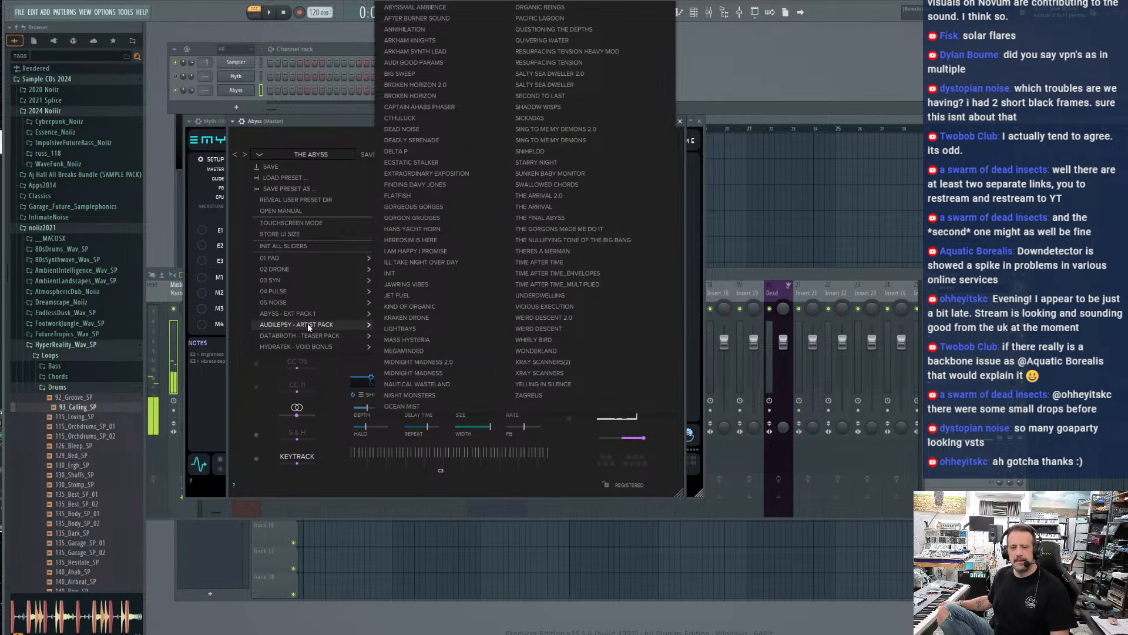
mouse_move(311, 335)
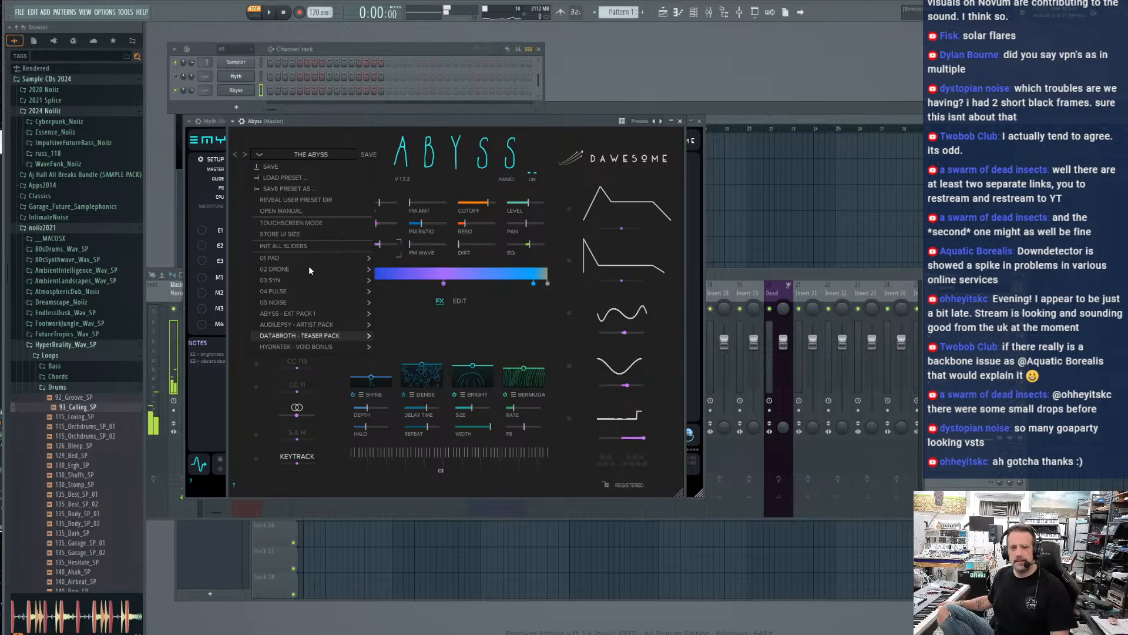
mouse_move(308, 258)
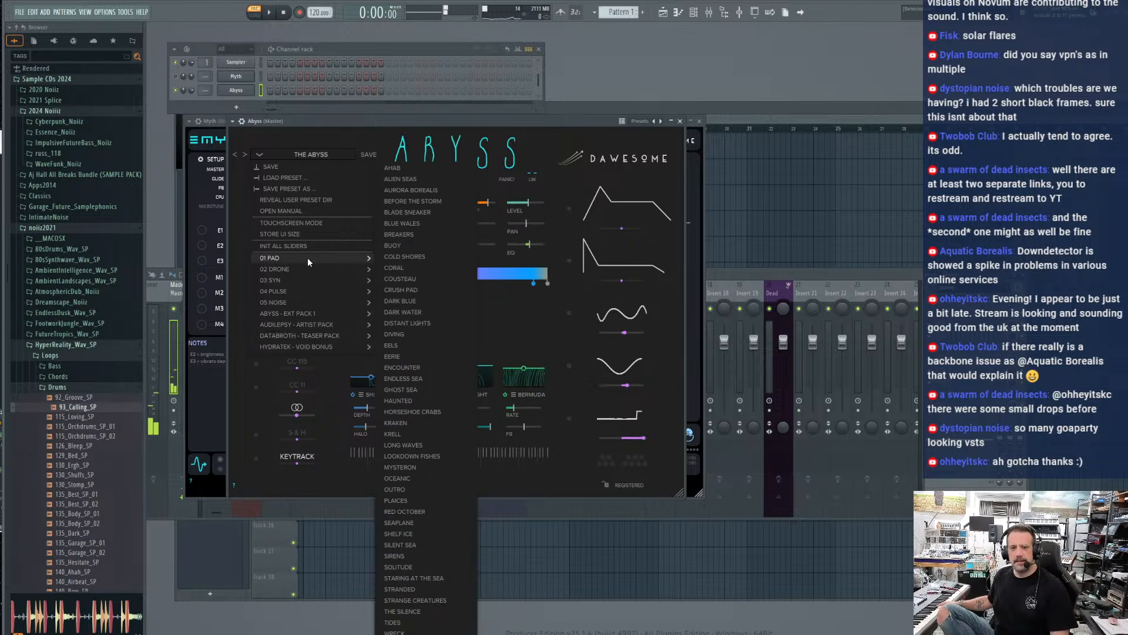
left_click(407, 303)
left_click_drag(321, 123, 311, 133)
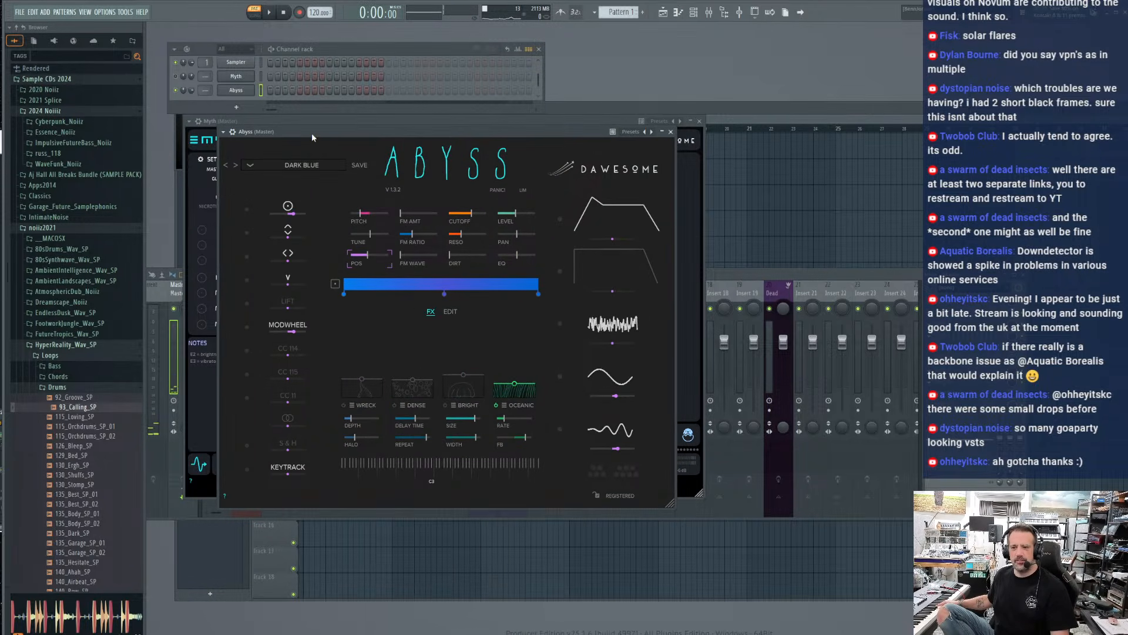
left_click(192, 93)
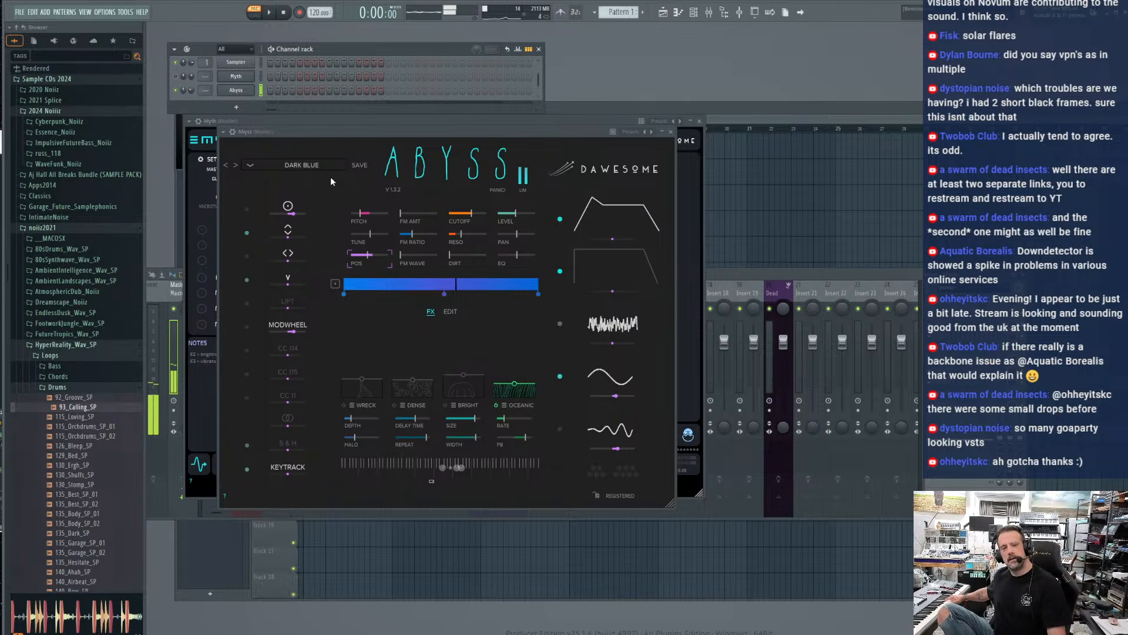
Audition the Abyss pad presets one after another from Dark Water through Endless Sea, ending on Ghost Sea
left_click(235, 166)
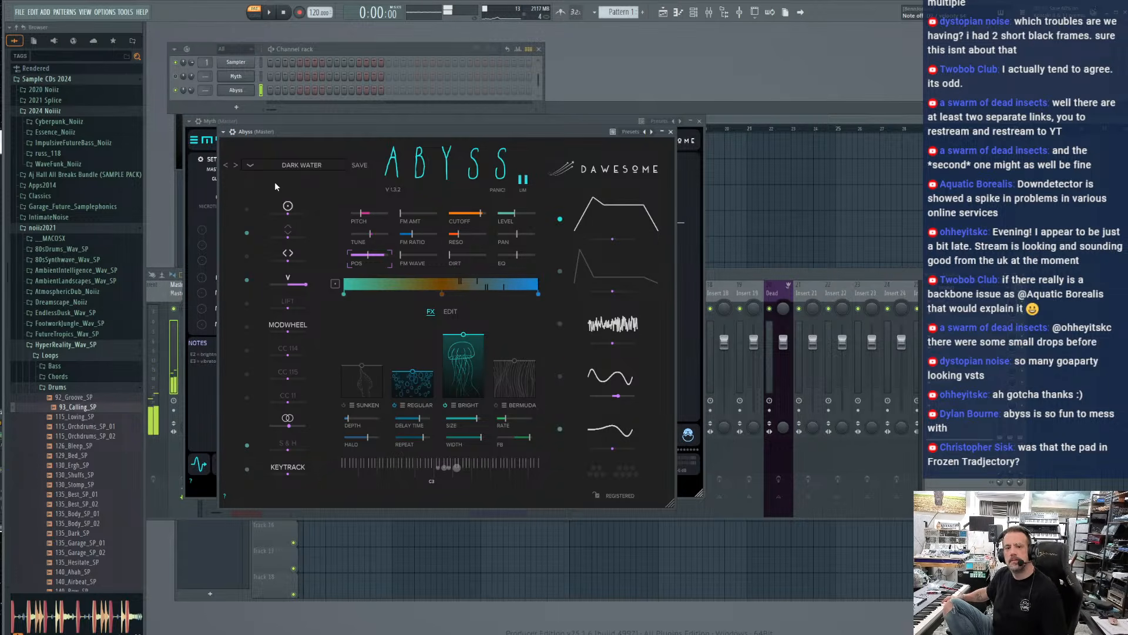
left_click(235, 166)
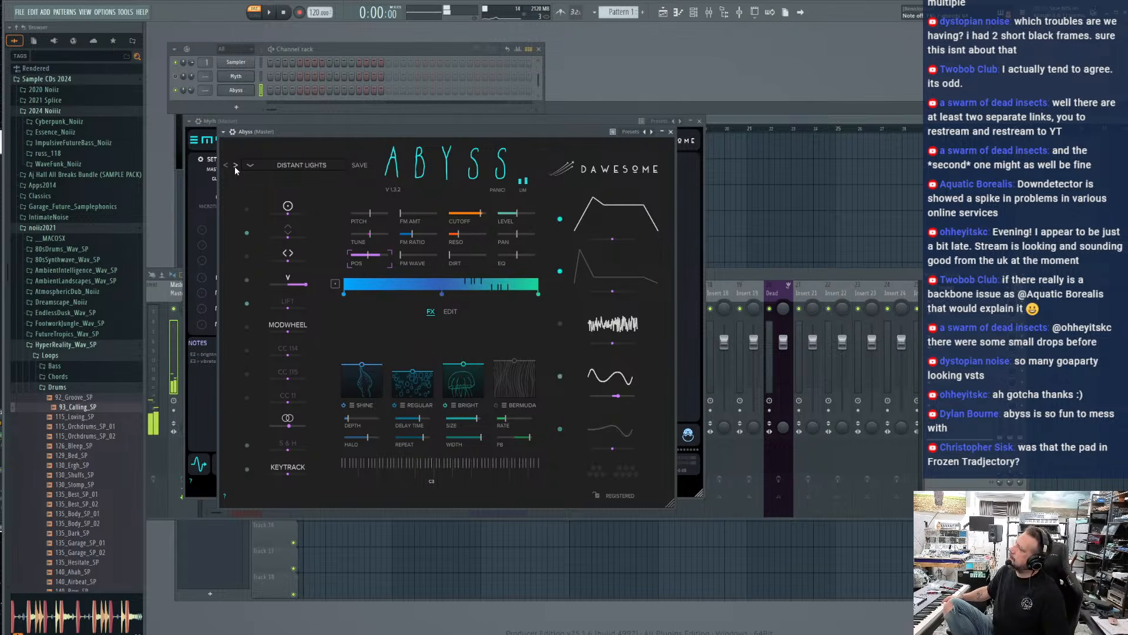
left_click(235, 166)
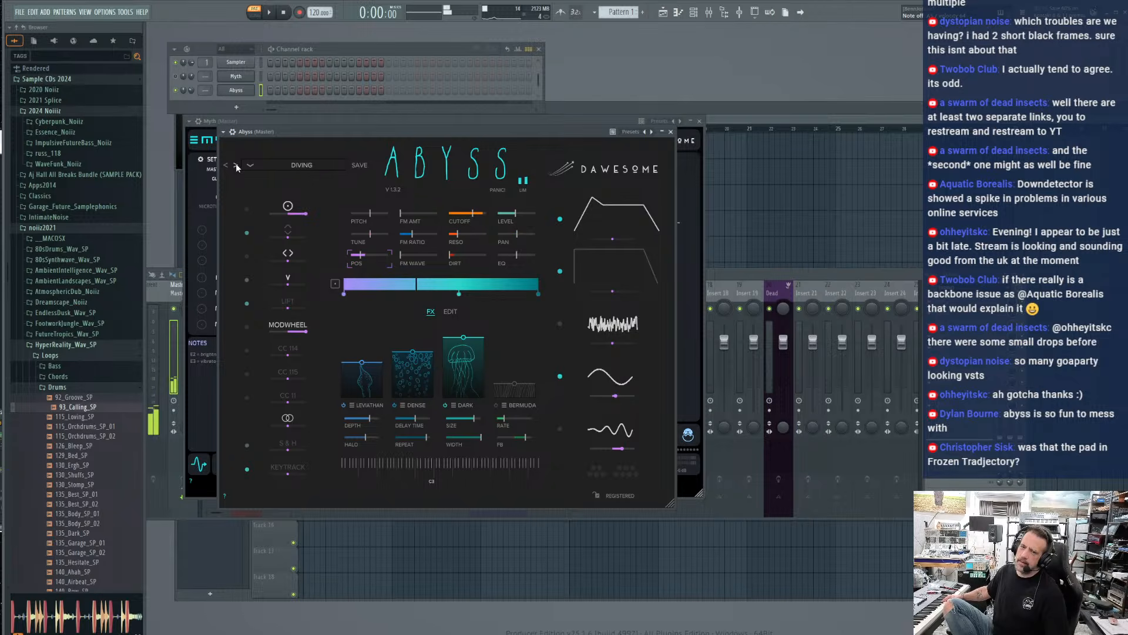
left_click(236, 165)
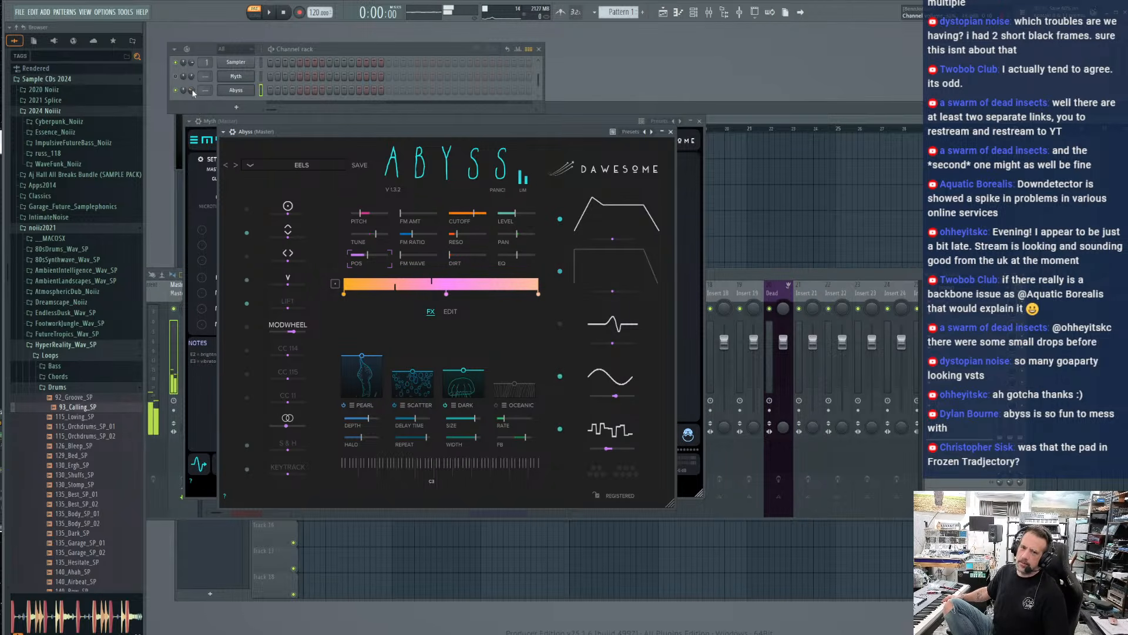
left_click(238, 165)
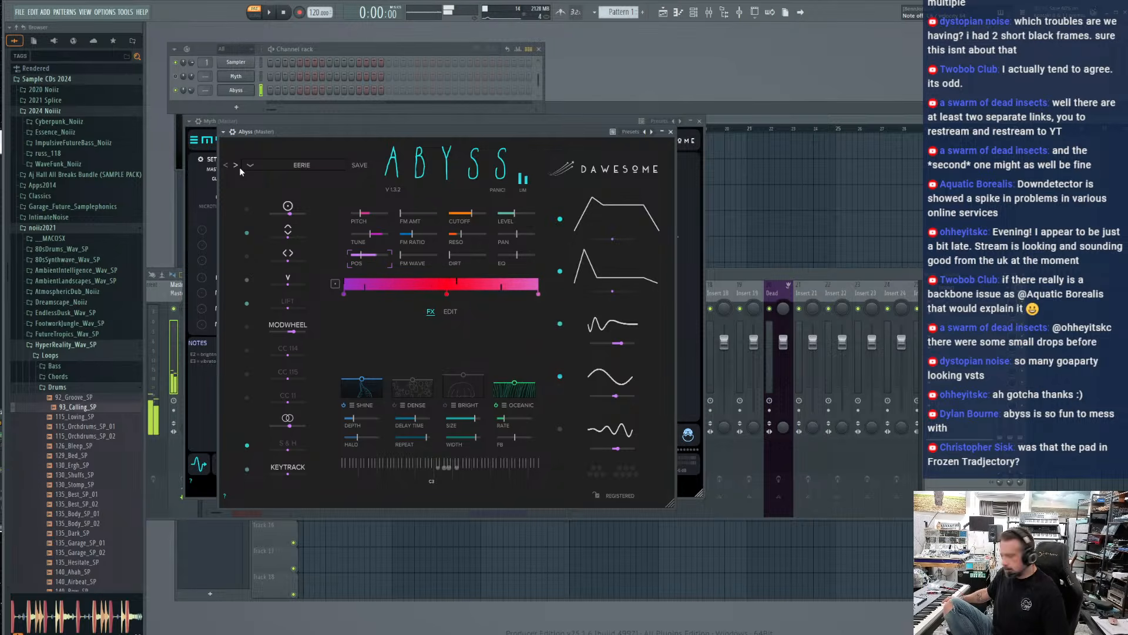
left_click(239, 167)
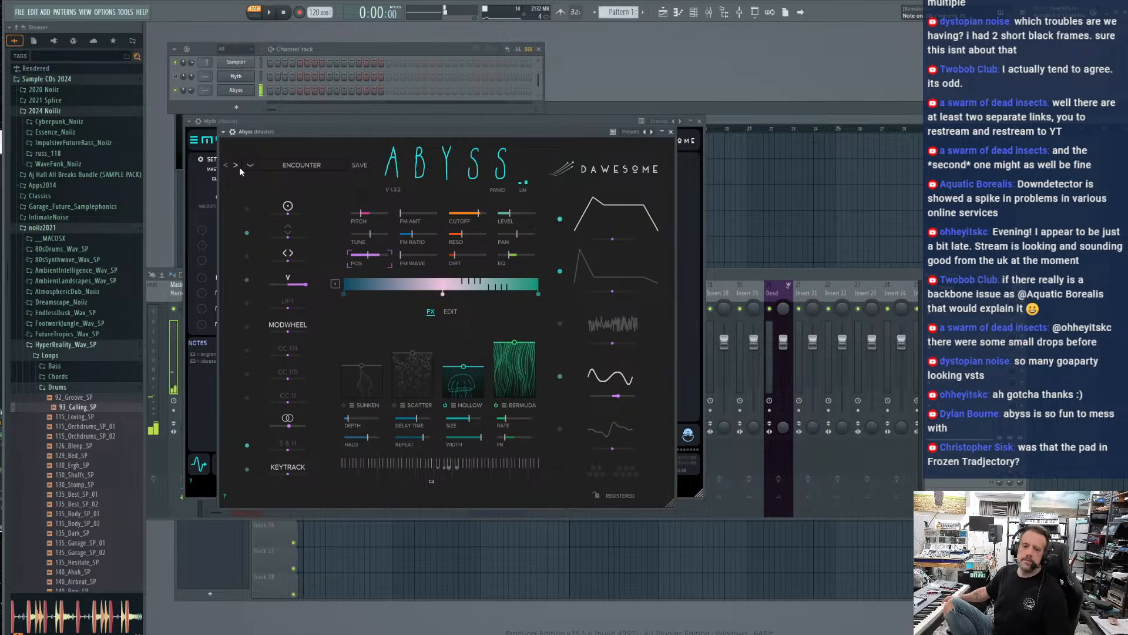
left_click(238, 167)
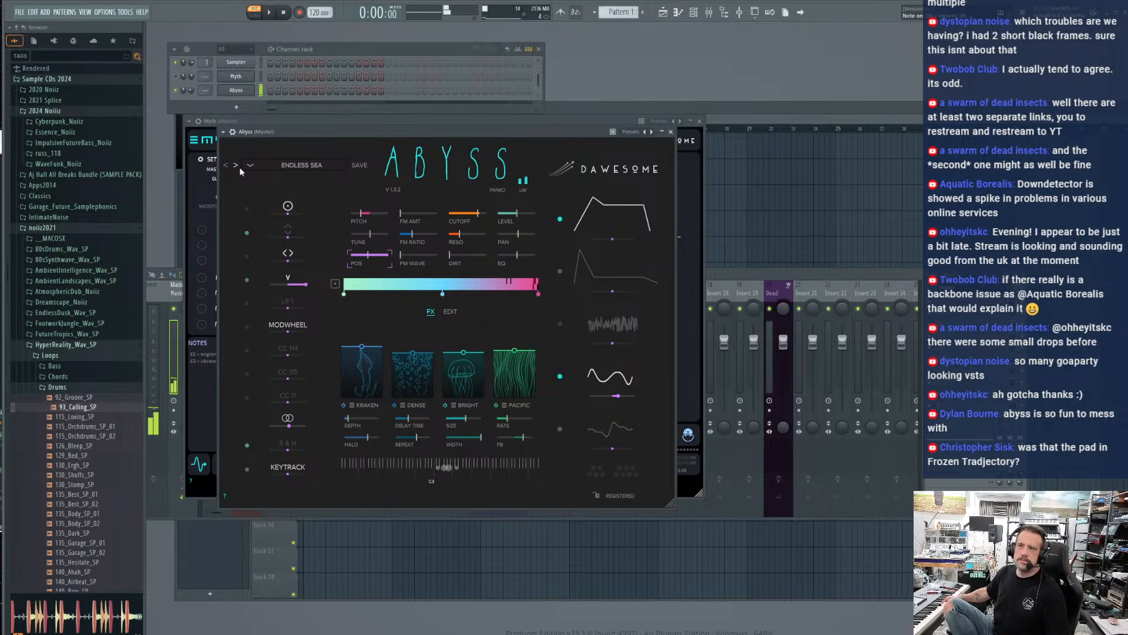
left_click(239, 168)
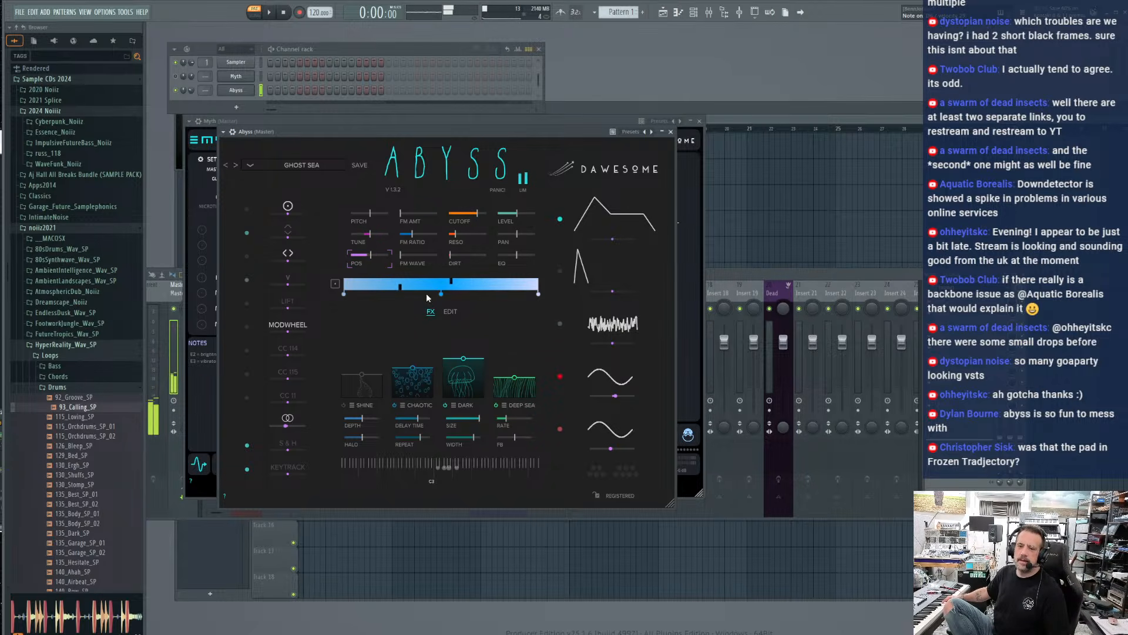
Raise the FM amount, FM wave and dirt in Ghost Sea, lower the FM ratio and cutoff, and reduce the noise modulation of the cutoff
left_click_drag(457, 255, 393, 235)
left_click(403, 222)
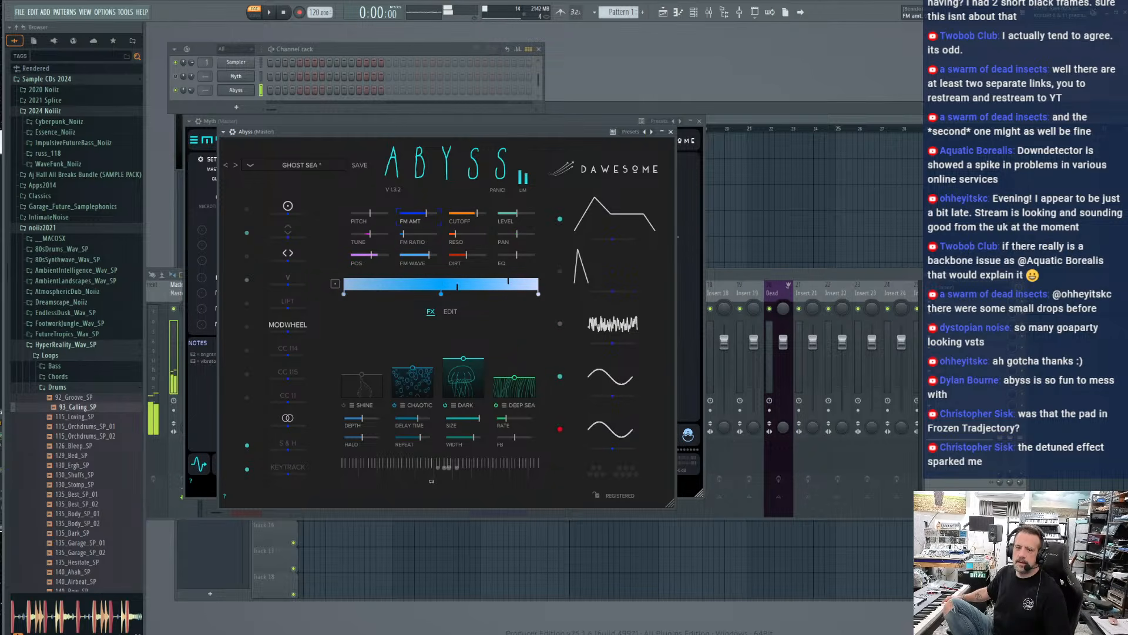
left_click_drag(476, 215, 468, 216)
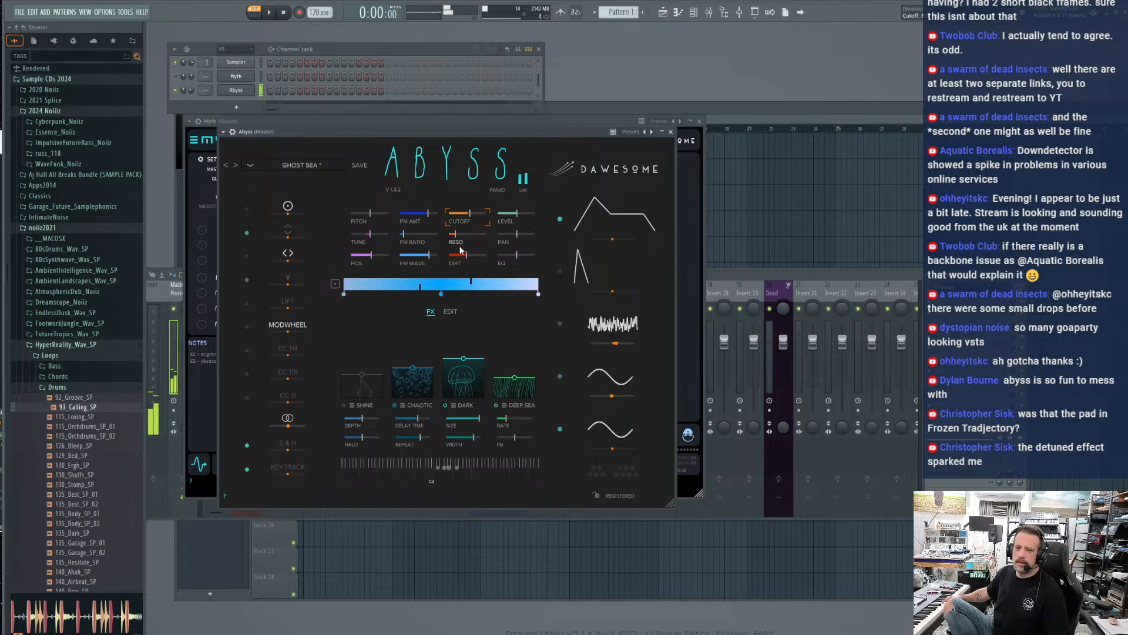
left_click_drag(608, 344, 598, 344)
Advance through the Abyss pad presets past Haunted to Horseshoe Crabs
left_click(238, 165)
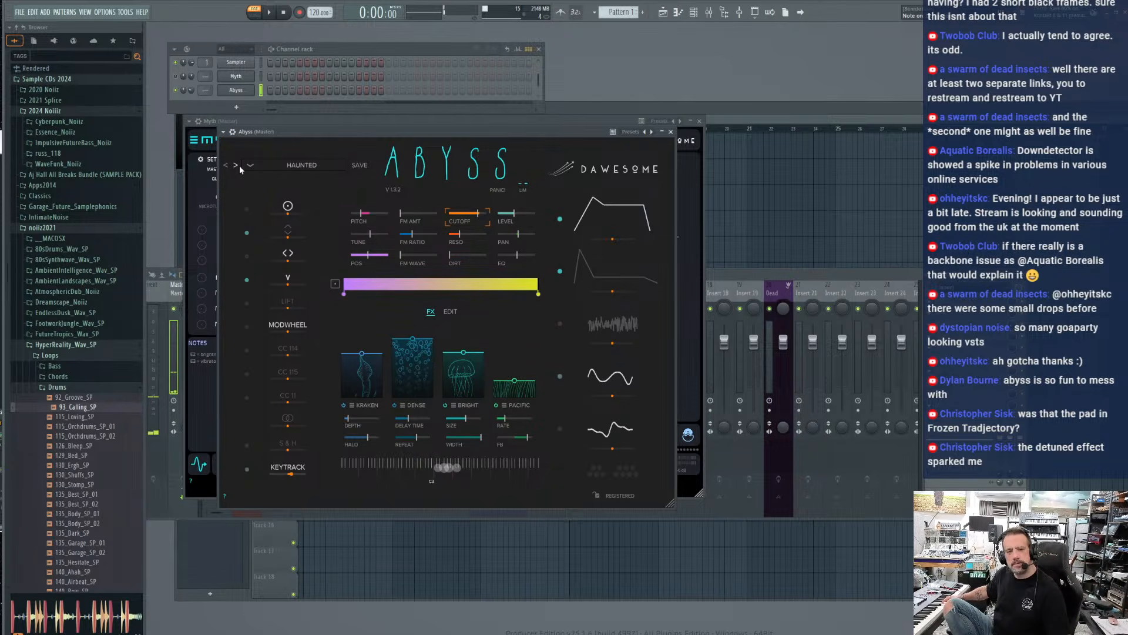
left_click(239, 165)
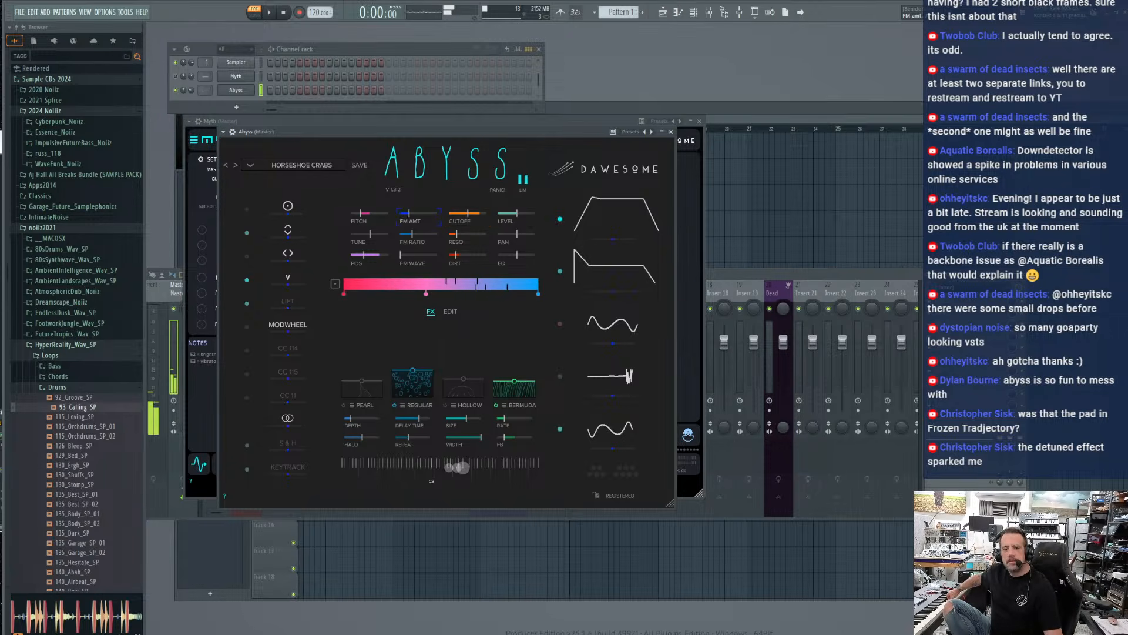
Adjust the FM amount and raise the FM wave and FM ratio in the Horseshoe Crabs preset
left_click_drag(414, 213, 422, 213)
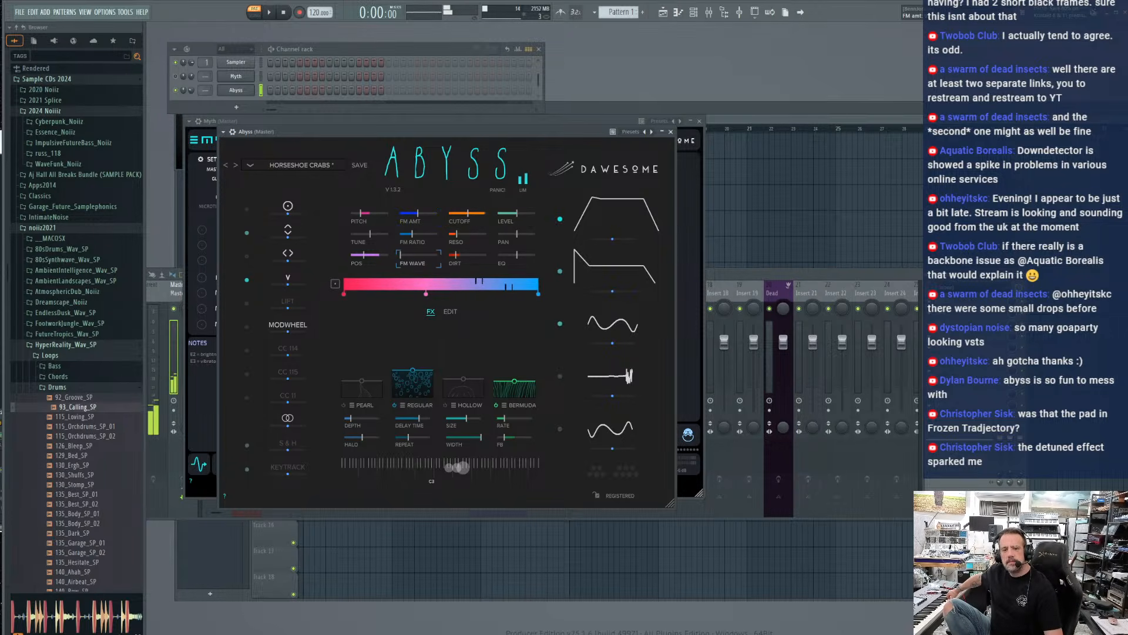
left_click_drag(419, 255, 422, 255)
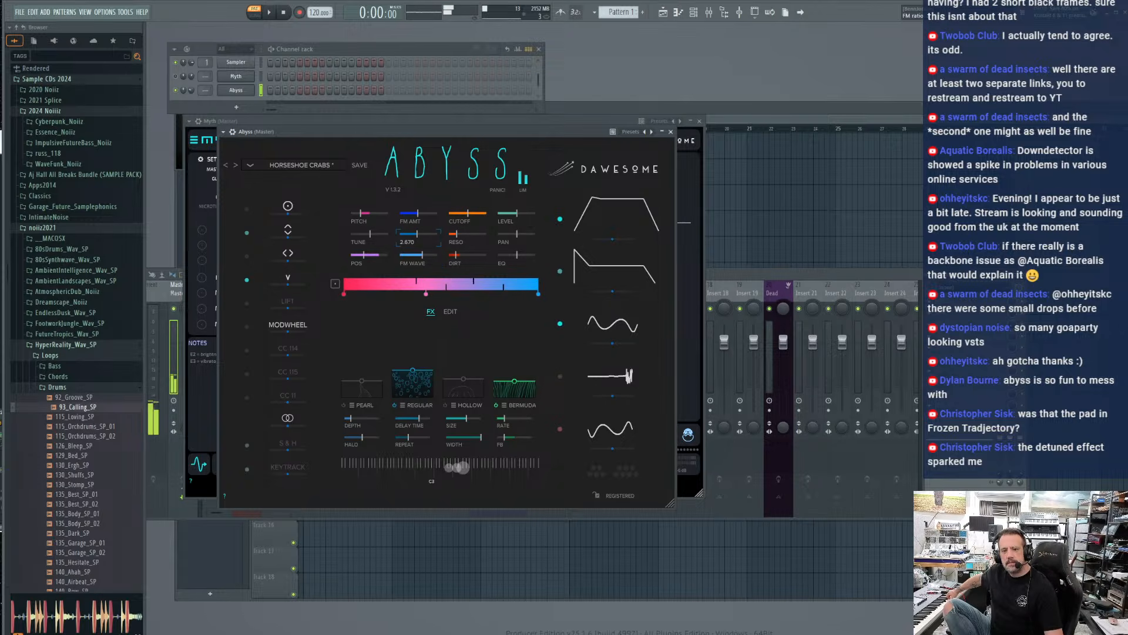
mouse_move(418, 233)
left_mouse_down()
mouse_move(435, 234)
mouse_move(425, 233)
left_mouse_up()
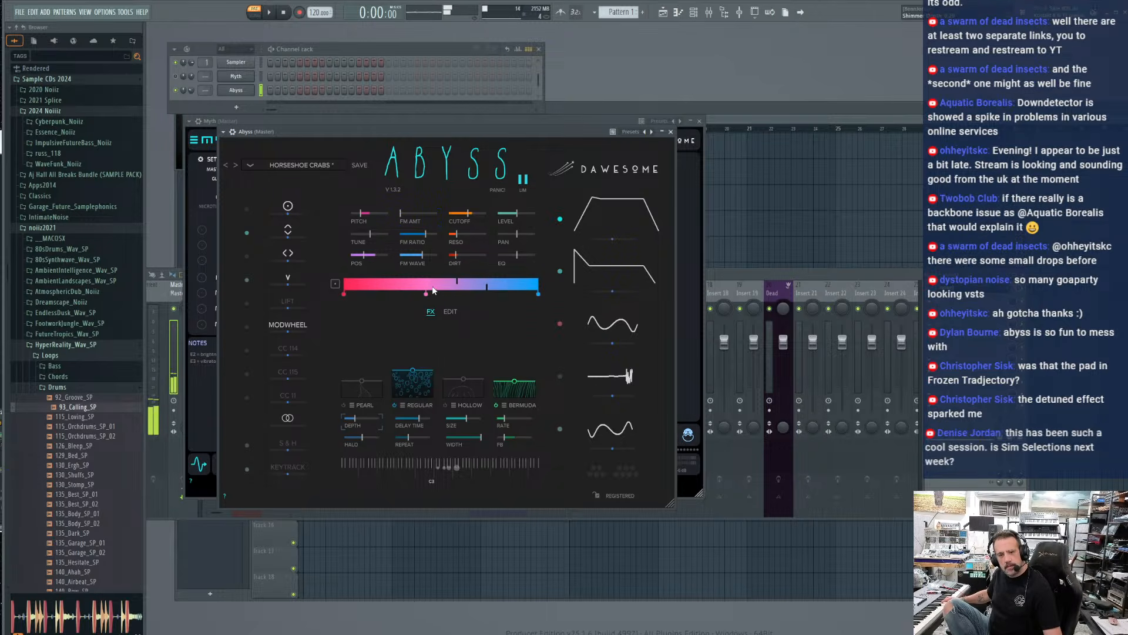
Audition the Abyss presets Krell, Long Waves, Mysteron and Oceanic in turn, ending on Outro, and close the Abyss window
left_click(238, 164)
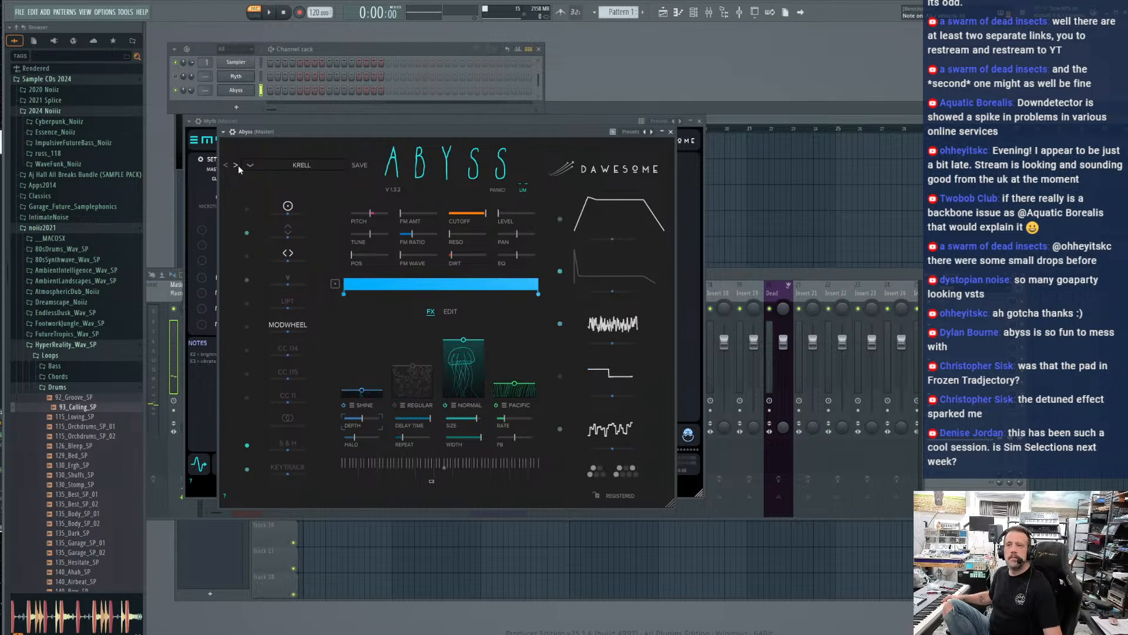
left_click(238, 164)
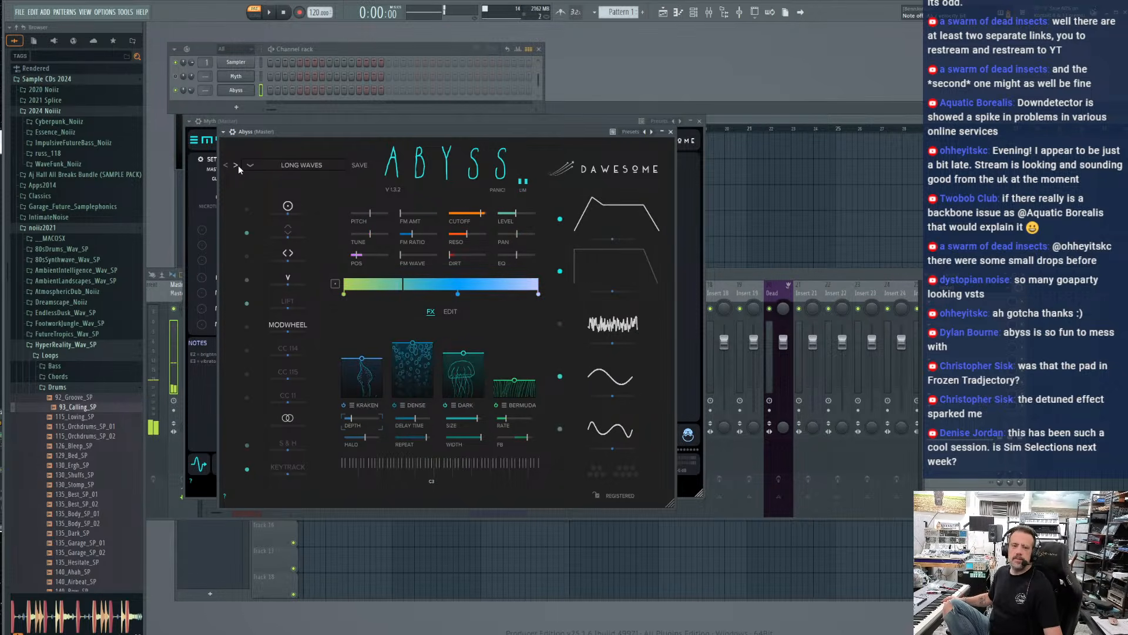
left_click(238, 165)
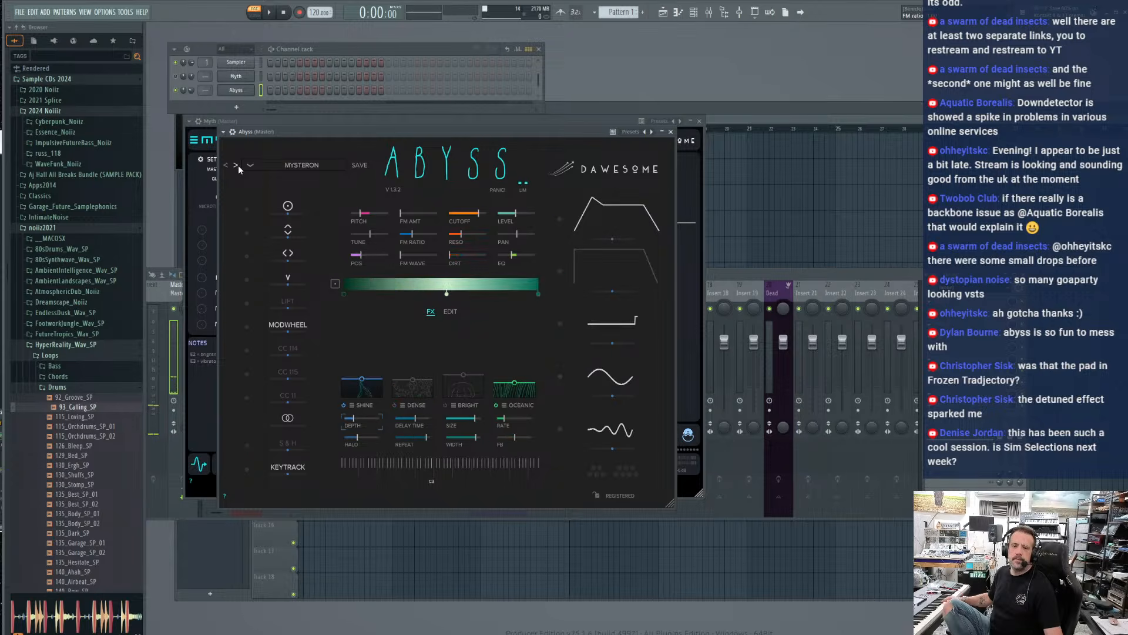
left_click(238, 164)
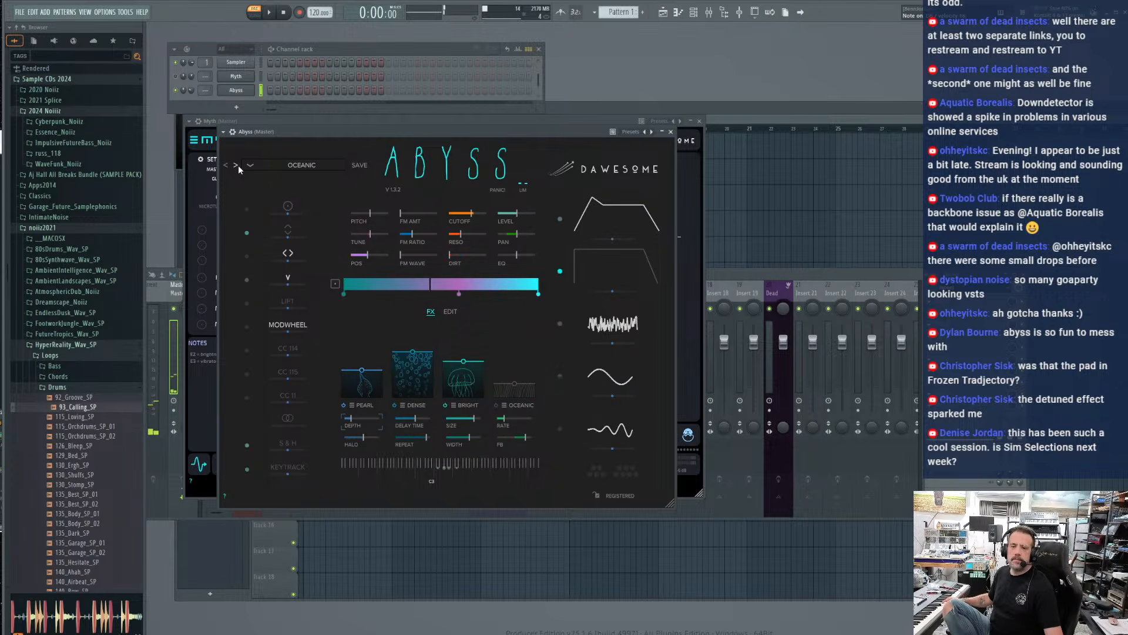
left_click(238, 164)
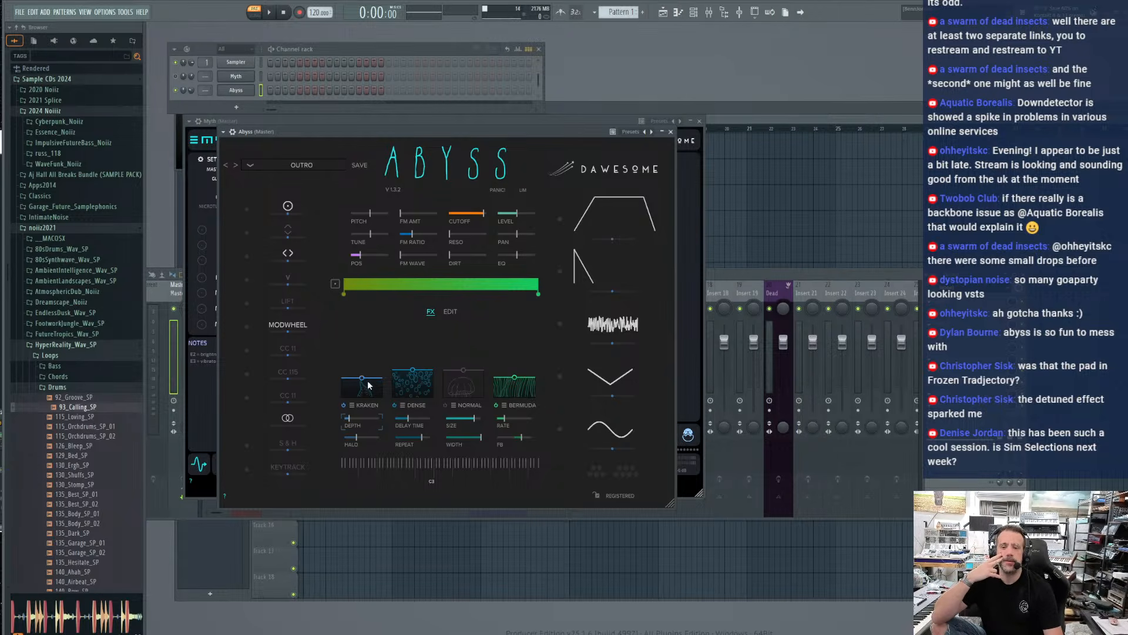
left_click(670, 132)
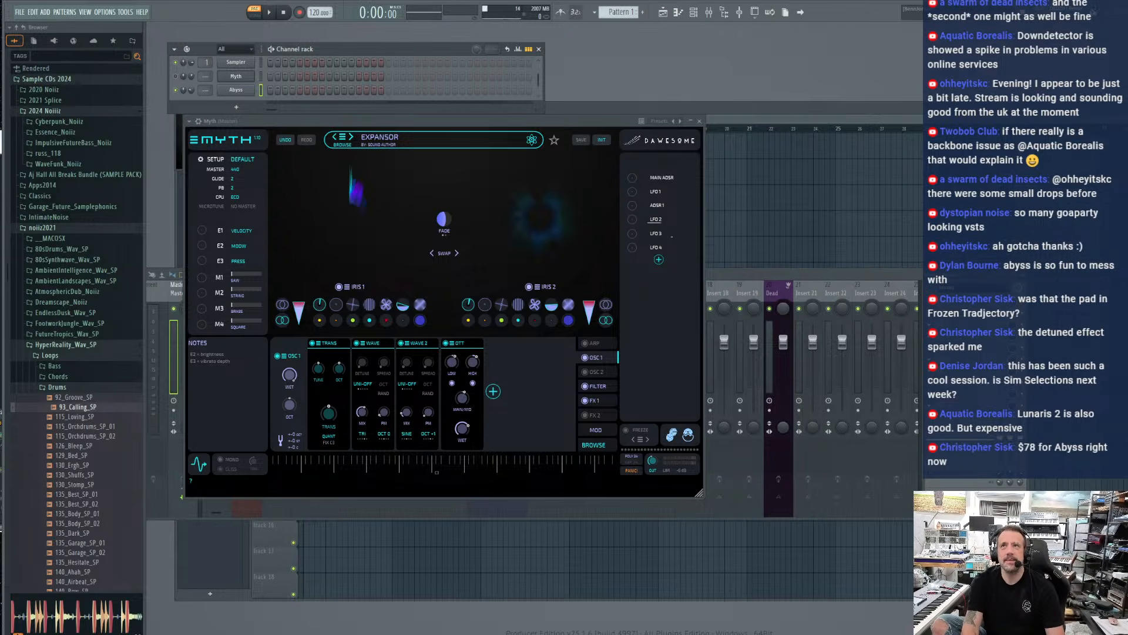
Switch to the browser with Luftrum's Lunaris 2 page and send the site's chat the message "Does that deal work in Georgia?"
left_click_drag(1, 88, 698, 30)
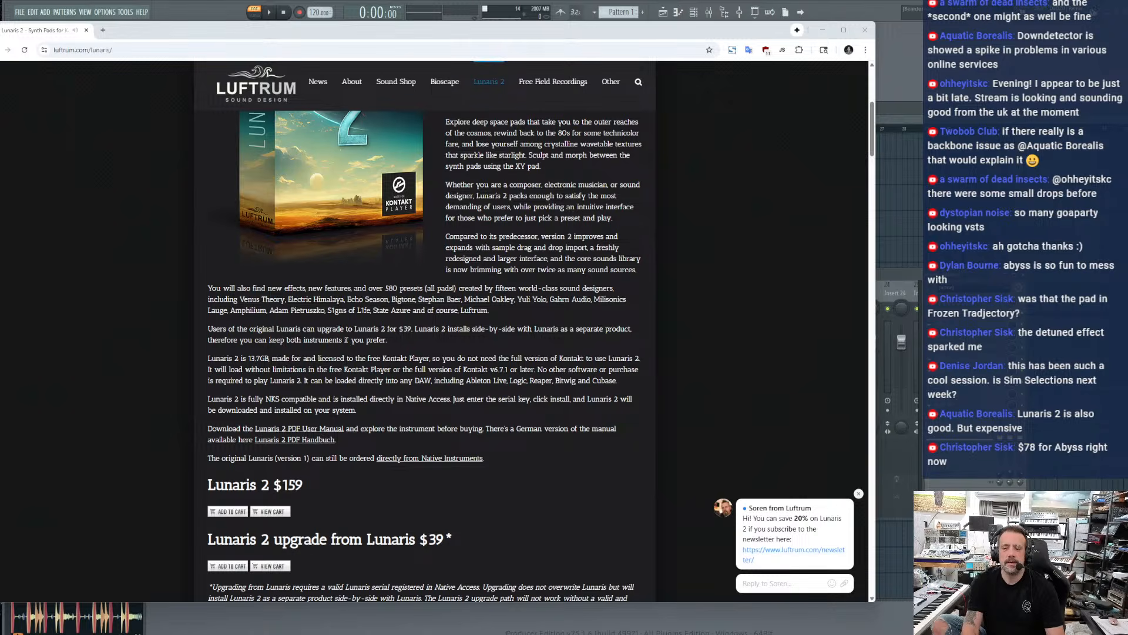
left_click(770, 580)
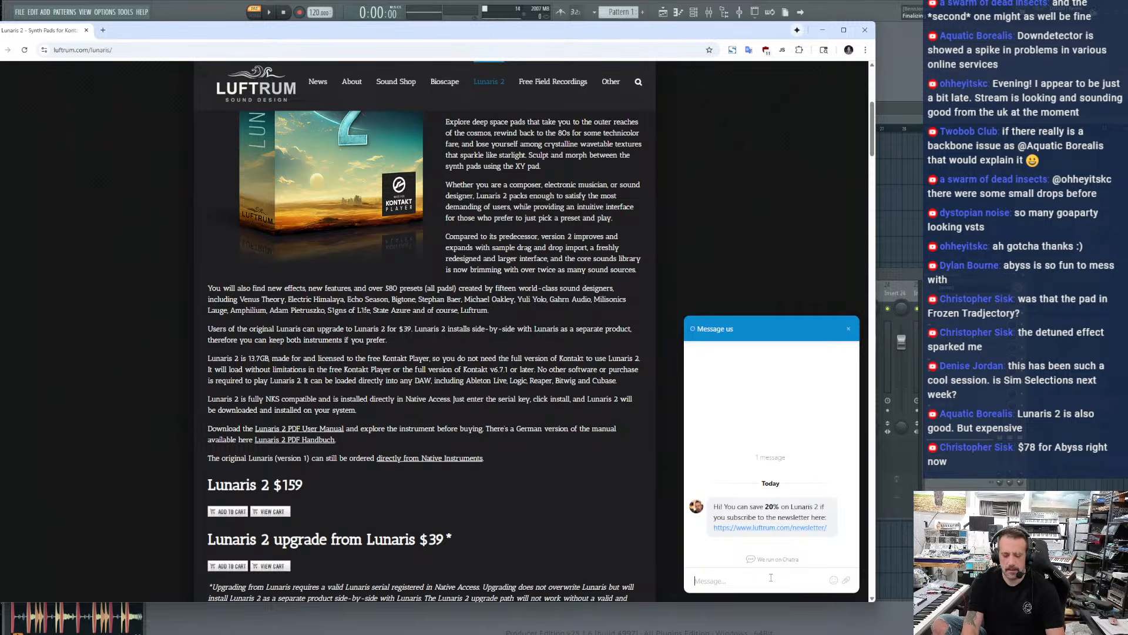
type("Does that deal work in ")
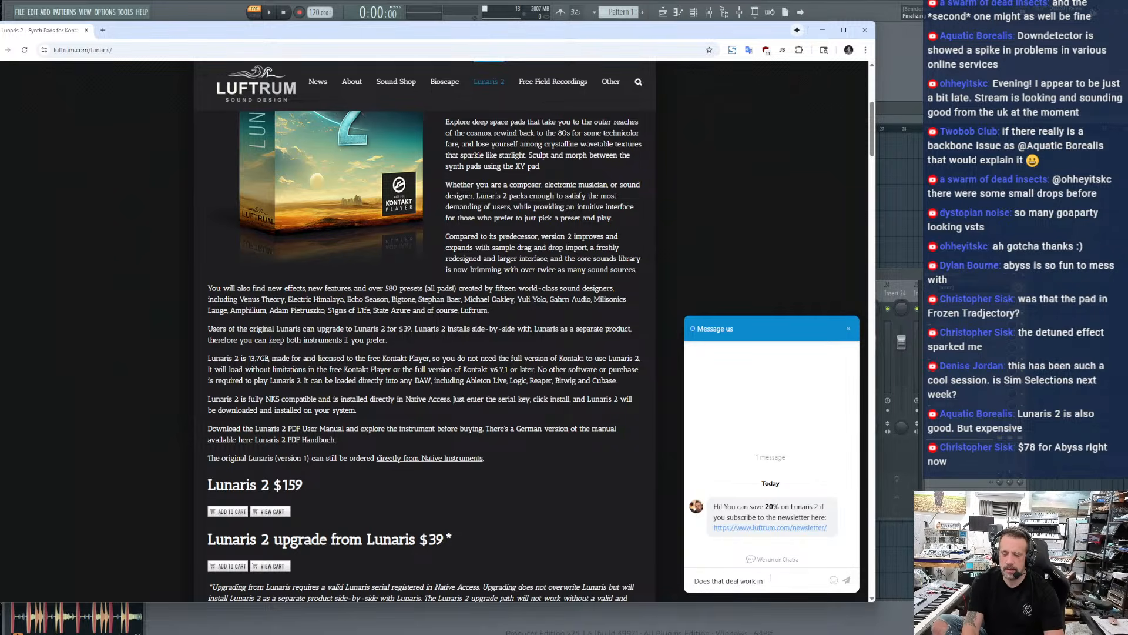
type("GForgia?")
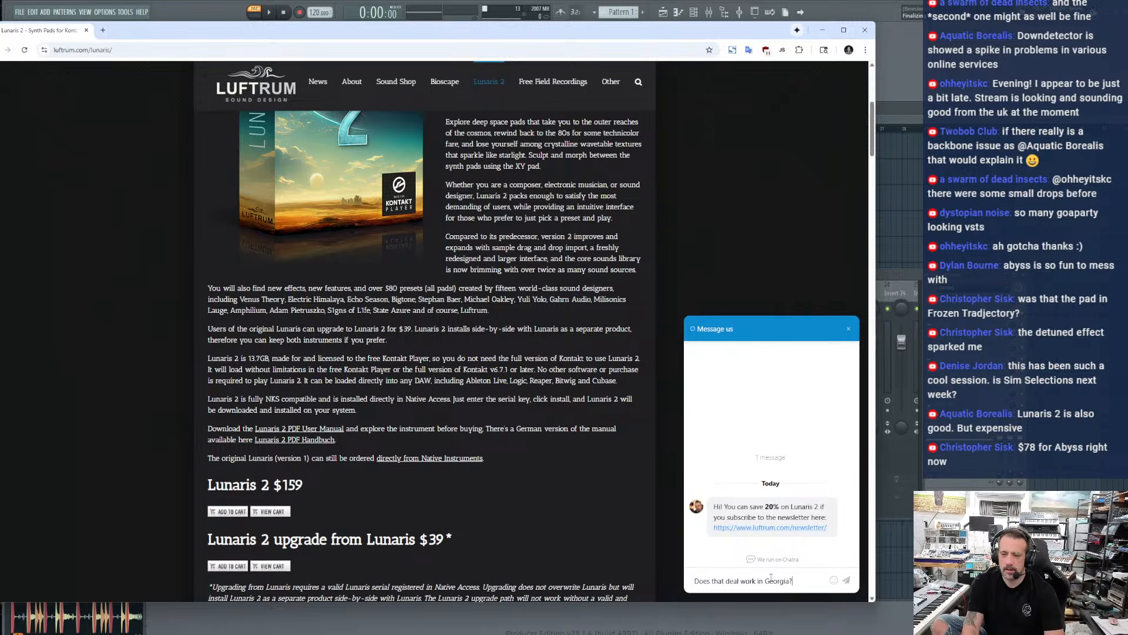
key("Return")
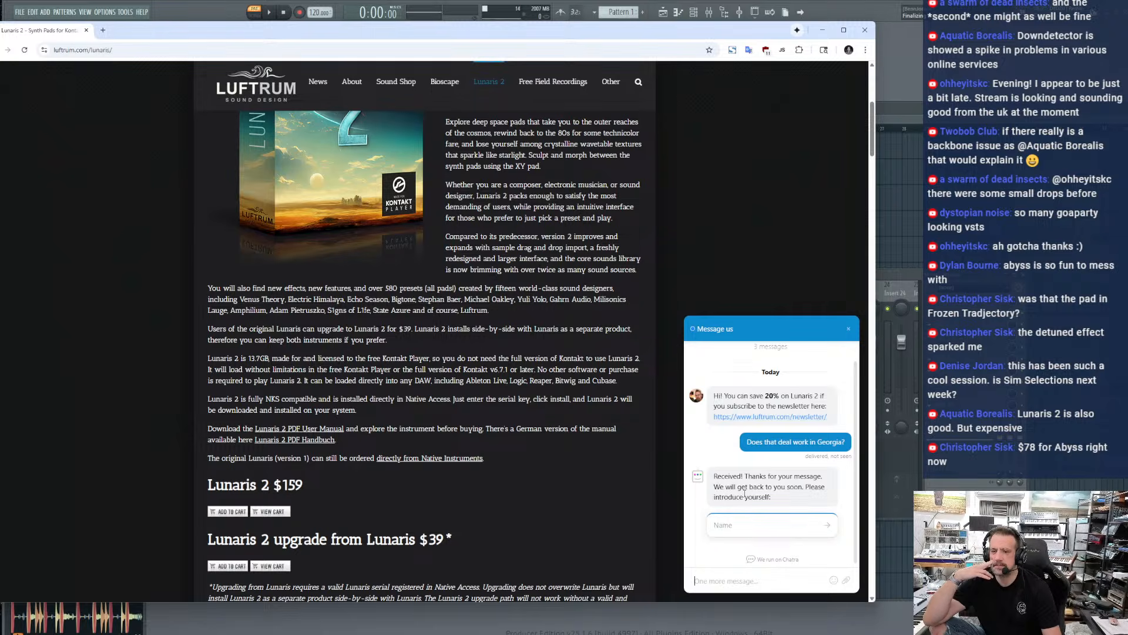
Examine the Lunaris 2 description, pricing and Kontakt Player requirements, and close the chat window
scroll(347, 322, "up", 5)
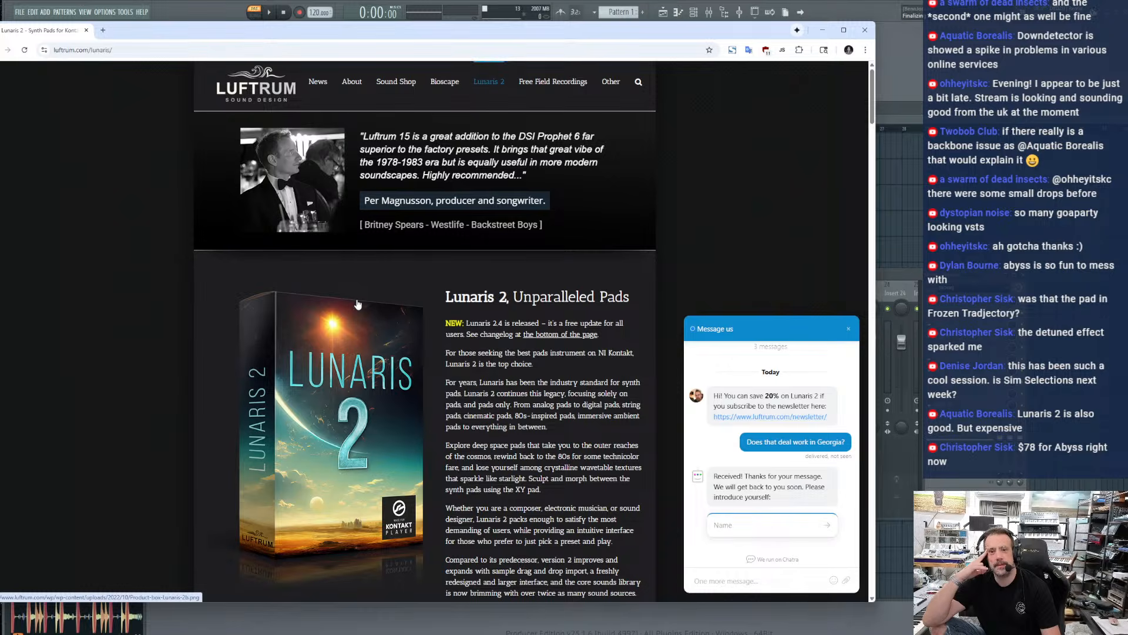
scroll(374, 308, "down", 2)
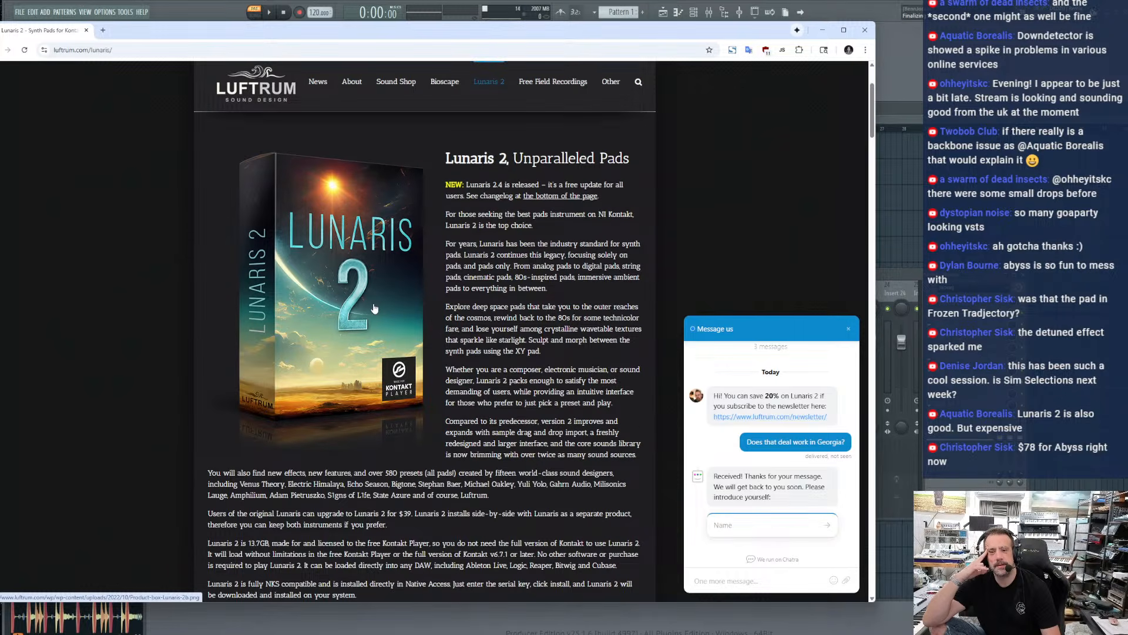
scroll(376, 307, "down", 8)
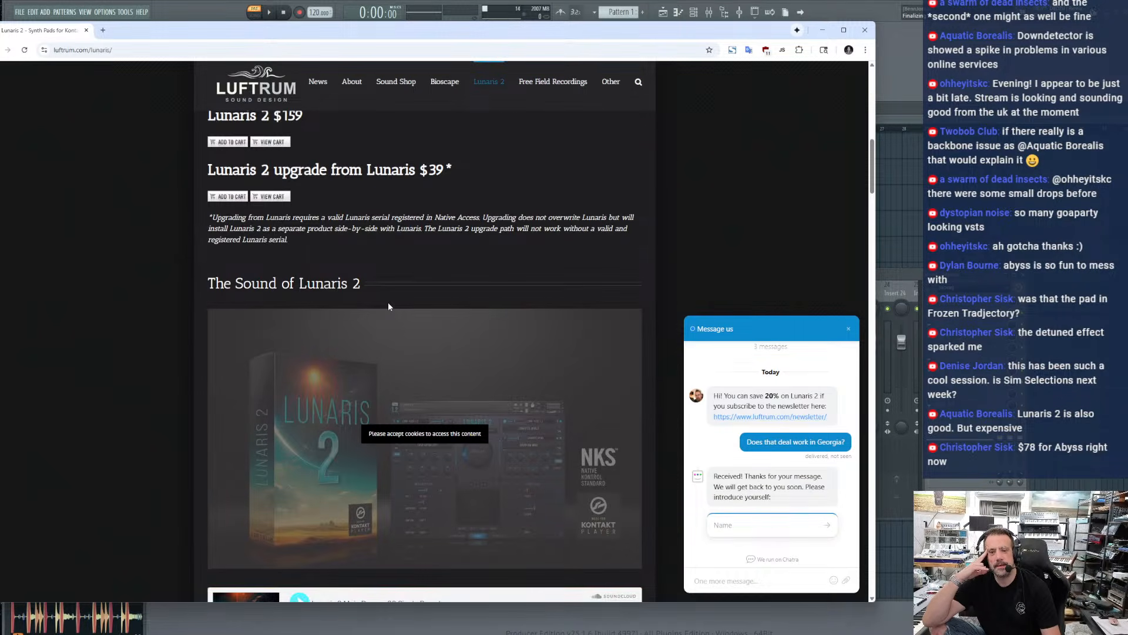
scroll(388, 306, "up", 8)
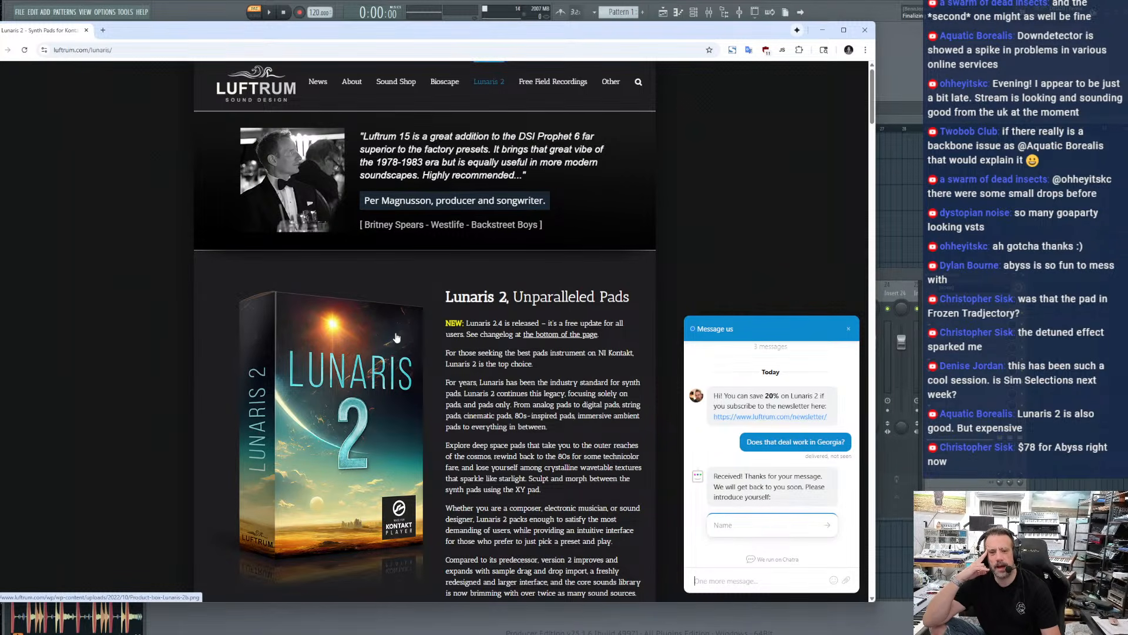
scroll(398, 336, "down", 5)
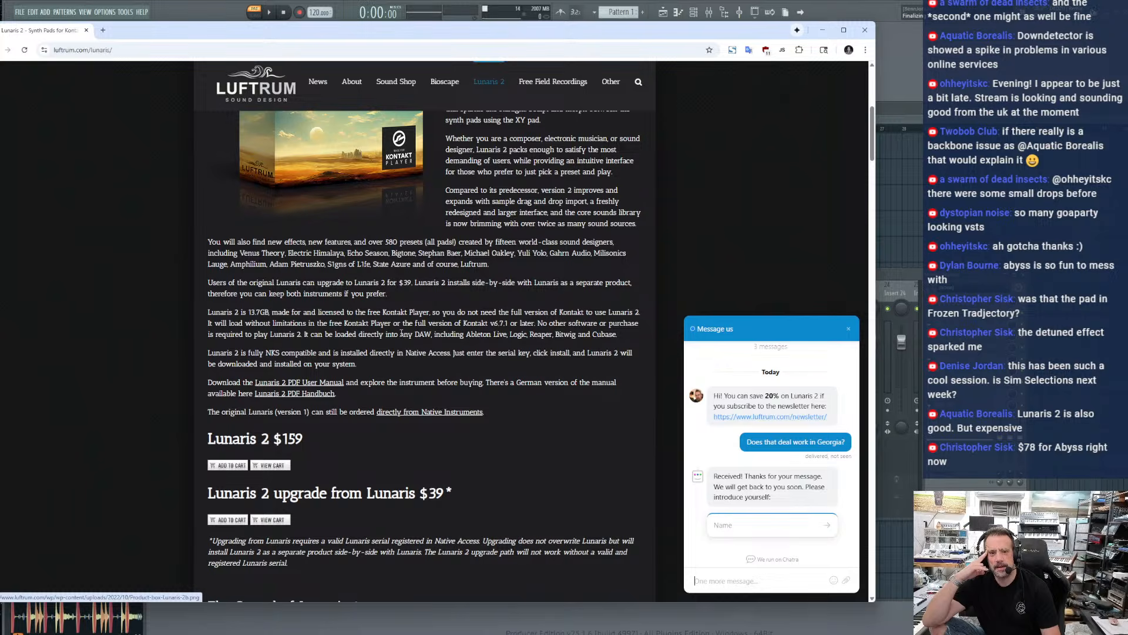
left_click_drag(362, 313, 437, 313)
left_click(437, 314)
scroll(438, 313, "up", 5)
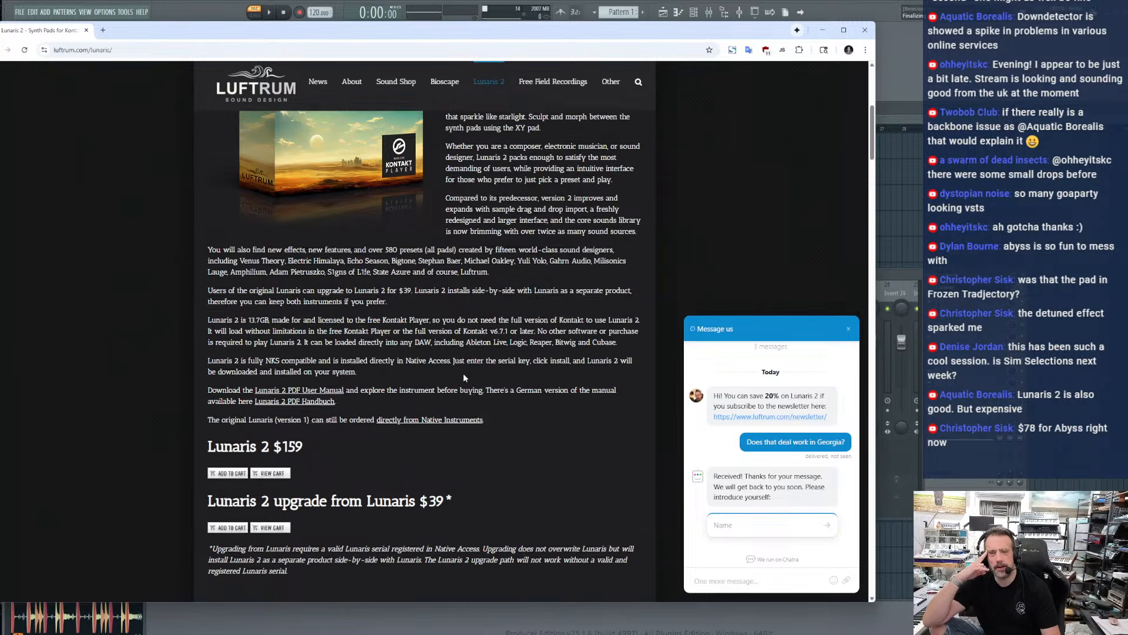
left_click(847, 331)
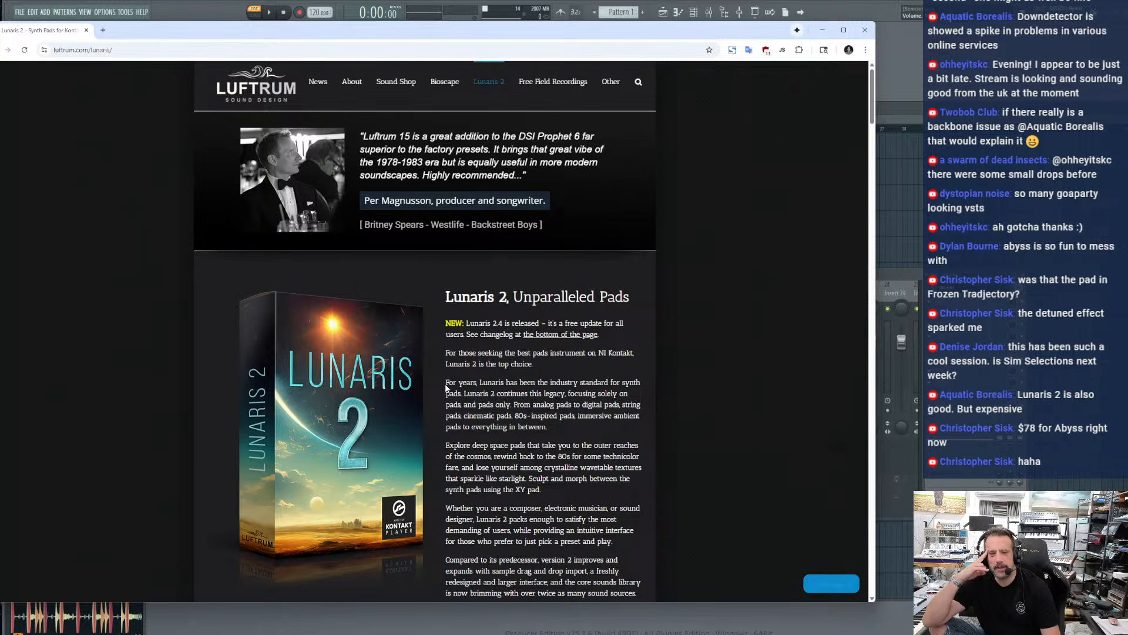
View the Lunaris 2 product box image on its own and return to the product page
scroll(447, 352, "down", 1)
left_click(387, 392)
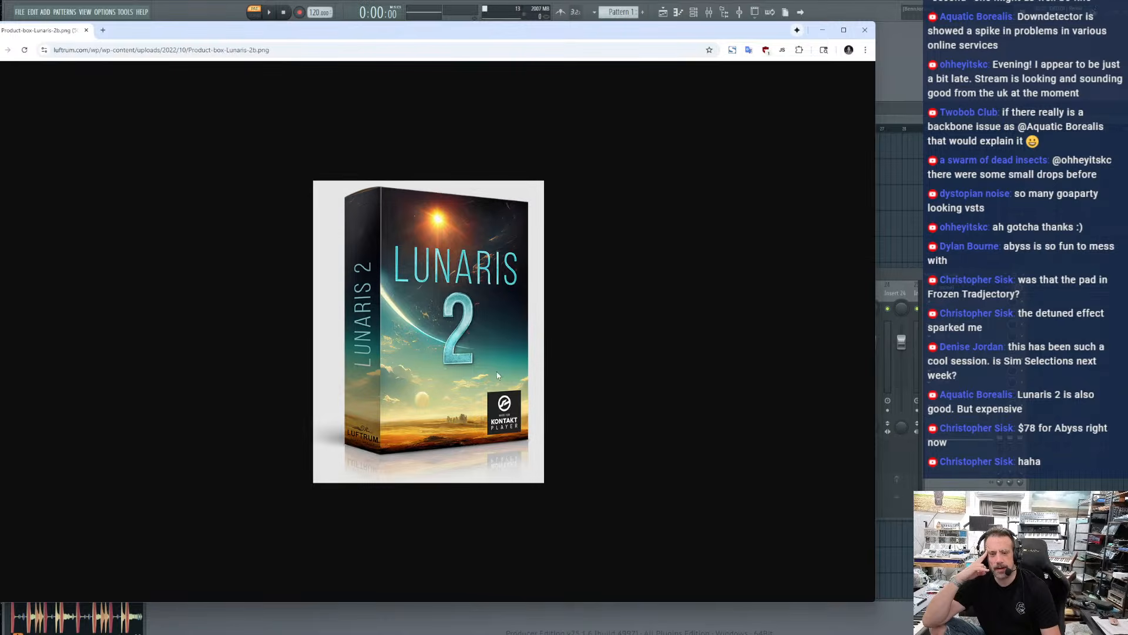
key("alt+Left")
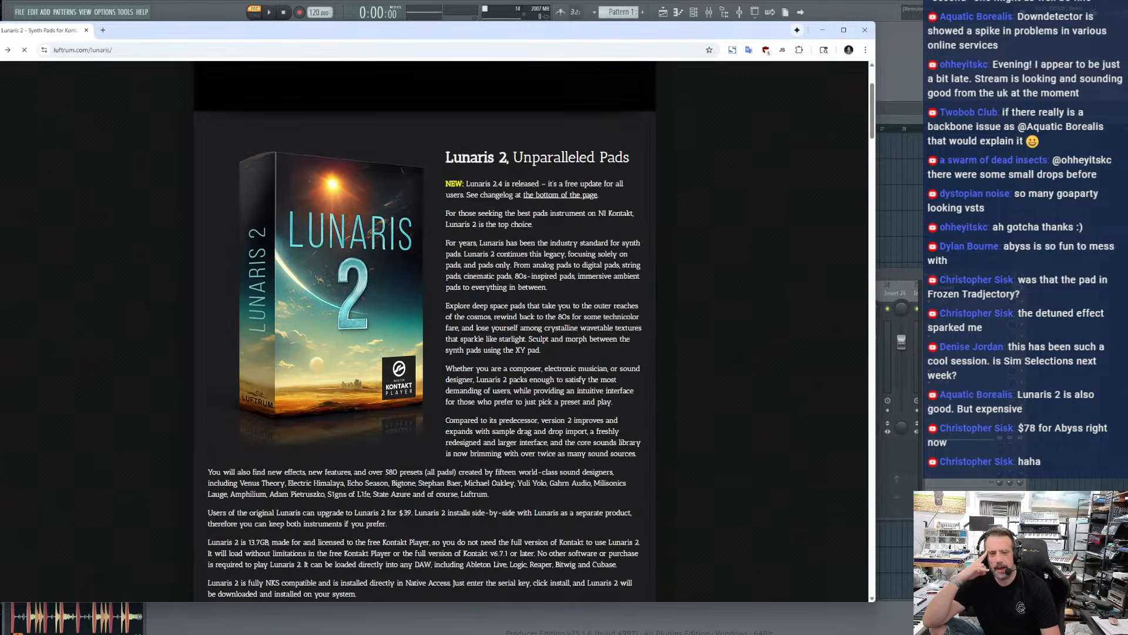
Examine the Lunaris 2 page's feature text, purchase and upgrade options, and list of audio demos
scroll(141, 335, "up", 2)
scroll(145, 338, "up", 3)
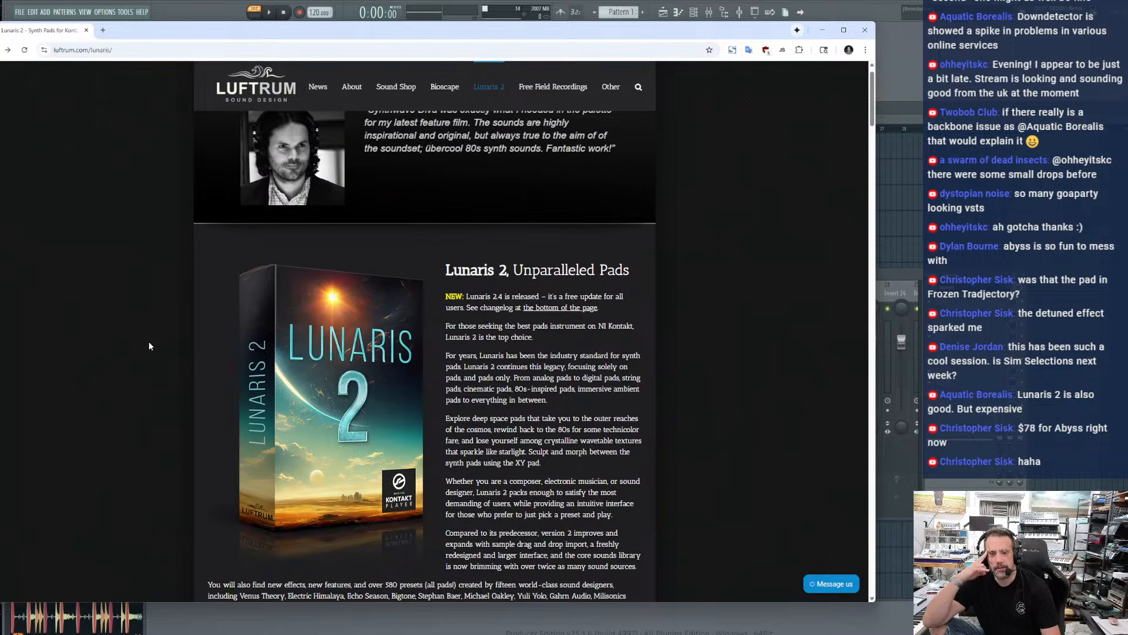
scroll(149, 341, "down", 5)
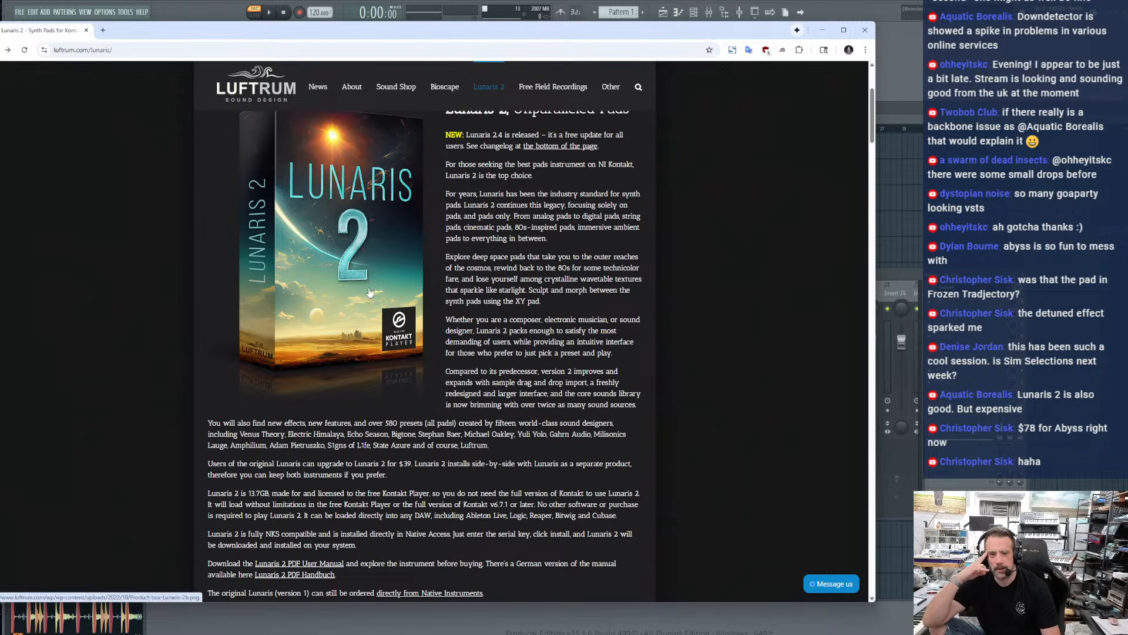
scroll(371, 294, "up", 1)
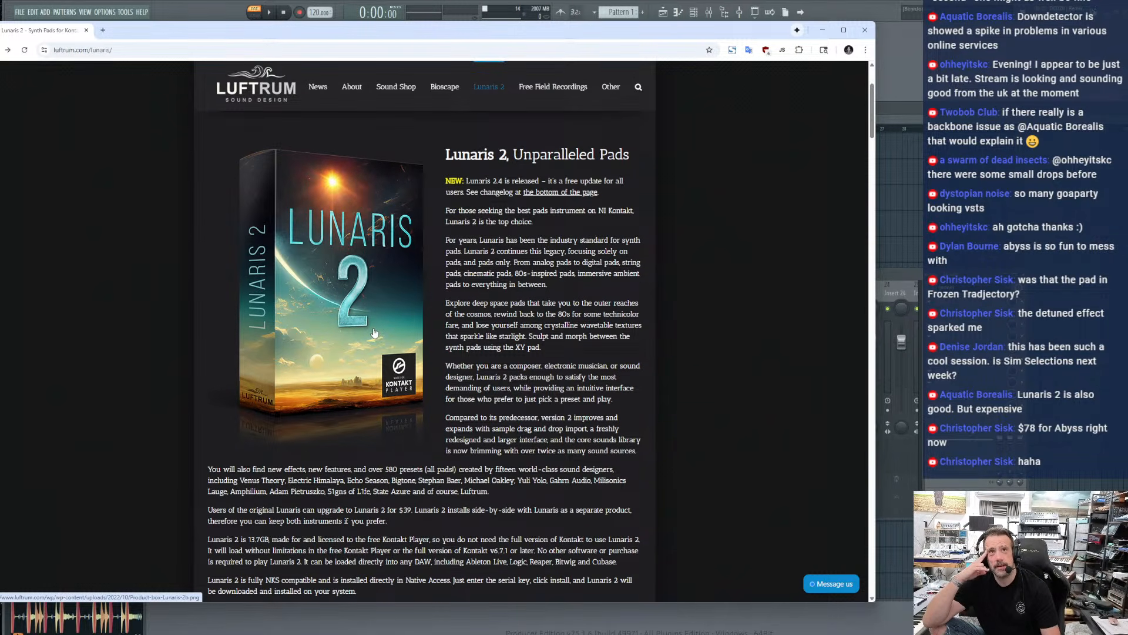
scroll(374, 333, "down", 3)
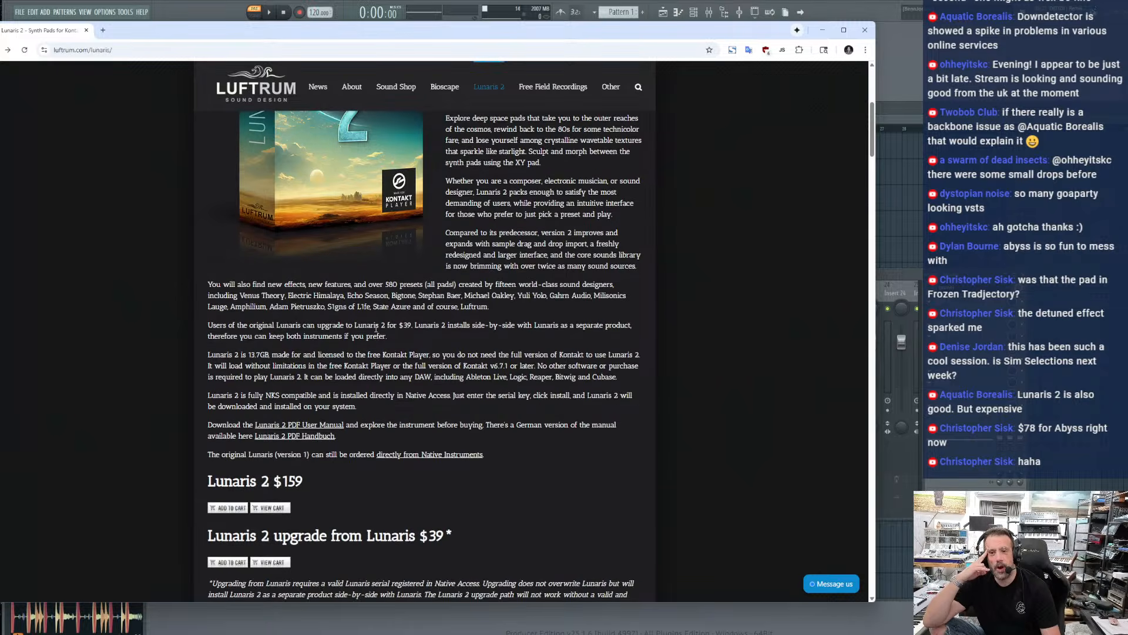
scroll(377, 329, "down", 2)
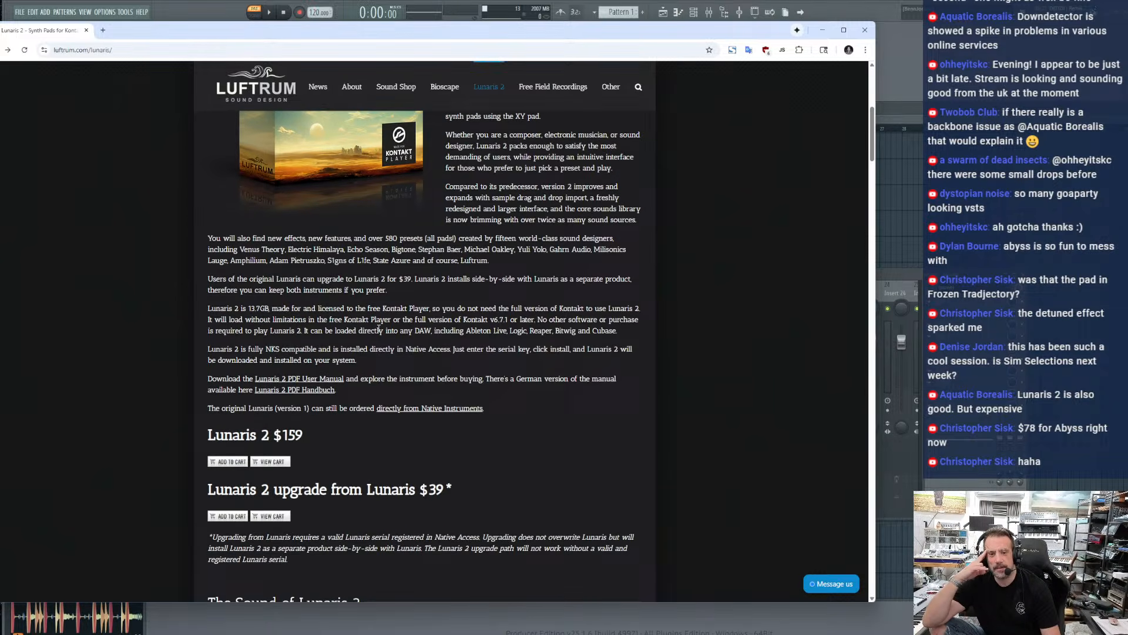
scroll(378, 330, "up", 8)
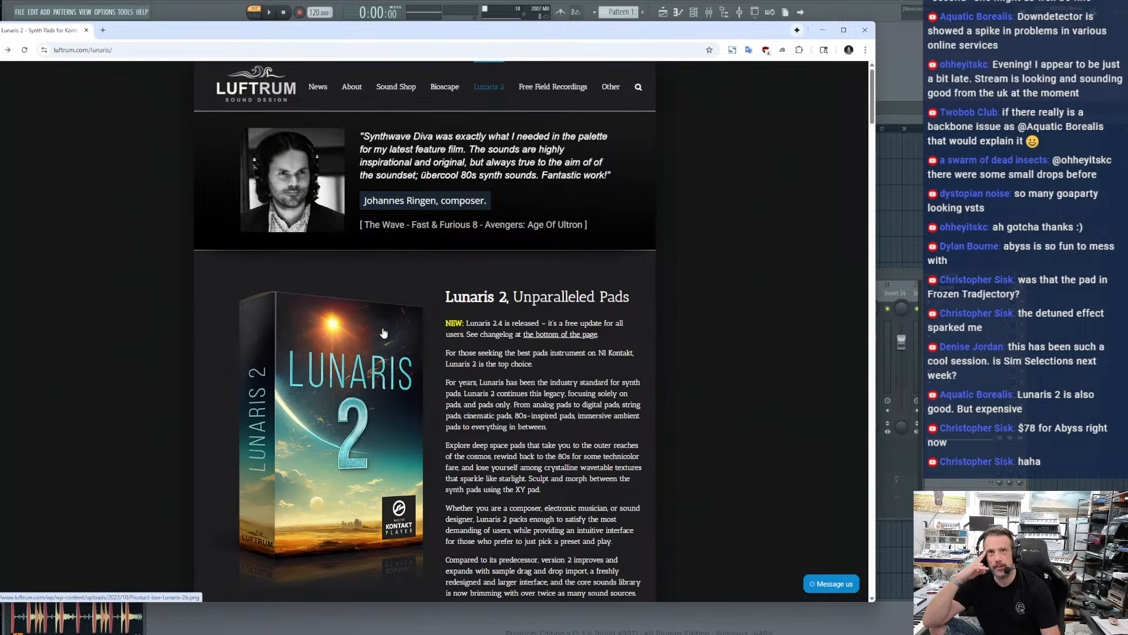
scroll(384, 333, "down", 8)
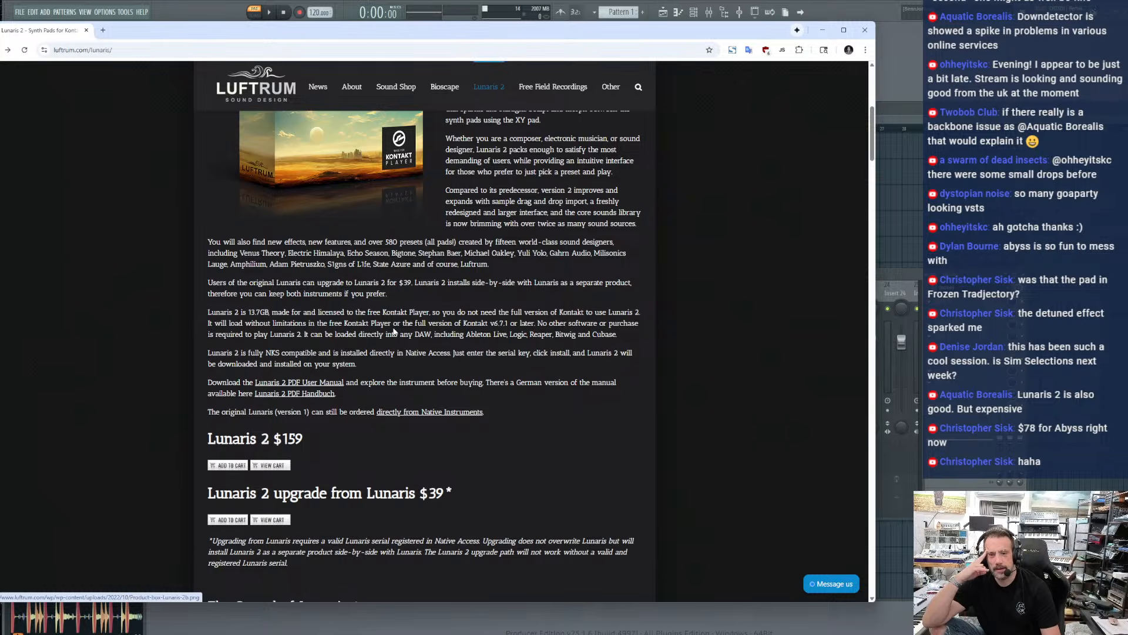
scroll(393, 331, "down", 4)
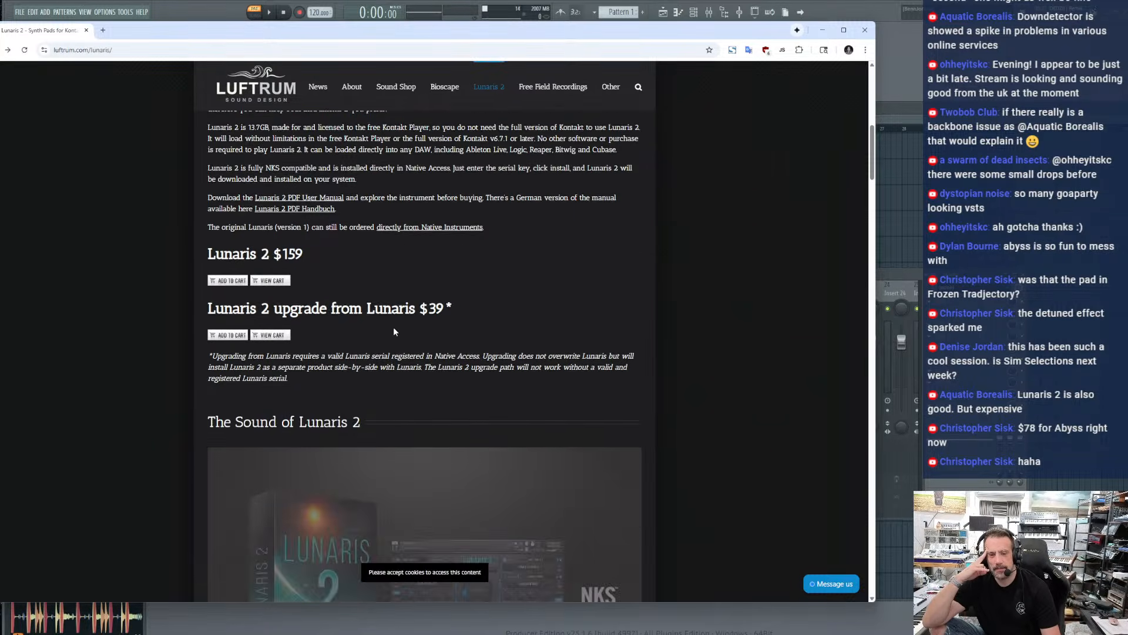
scroll(393, 329, "up", 8)
scroll(438, 406, "down", 10)
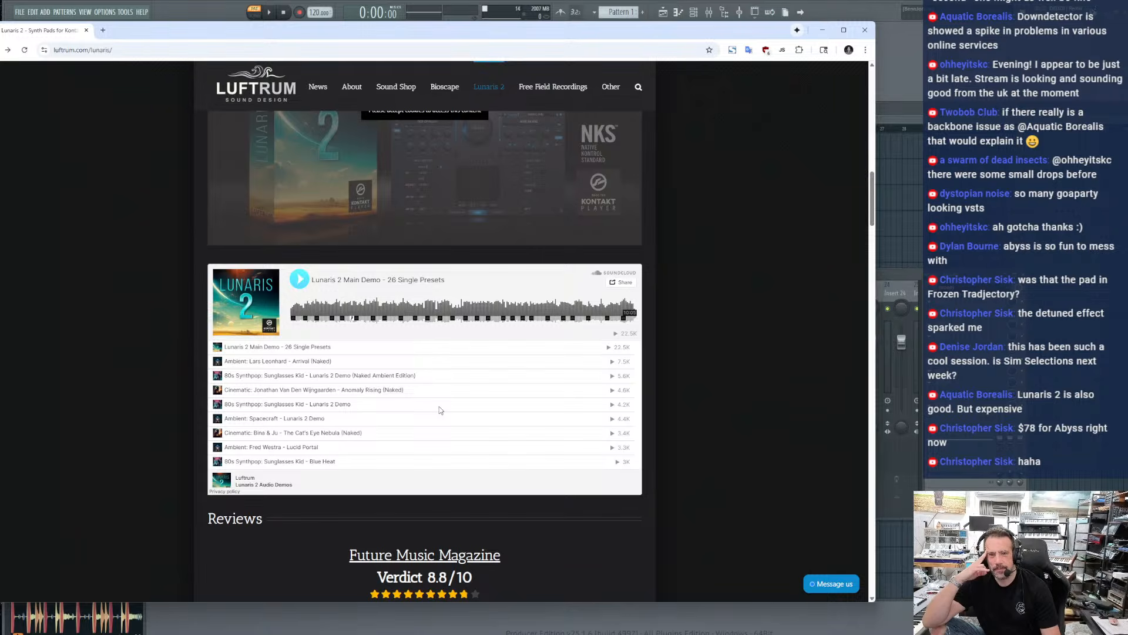
Show the previous testimonial in the banner above the Lunaris 2 product description
scroll(439, 224, "up", 4)
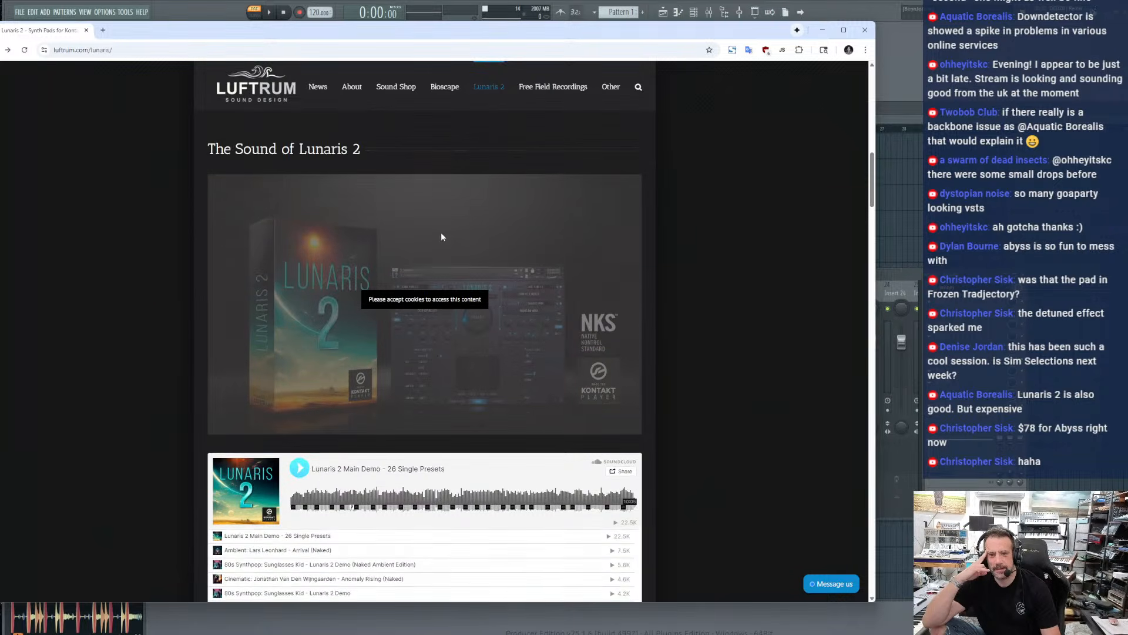
scroll(441, 235, "up", 20)
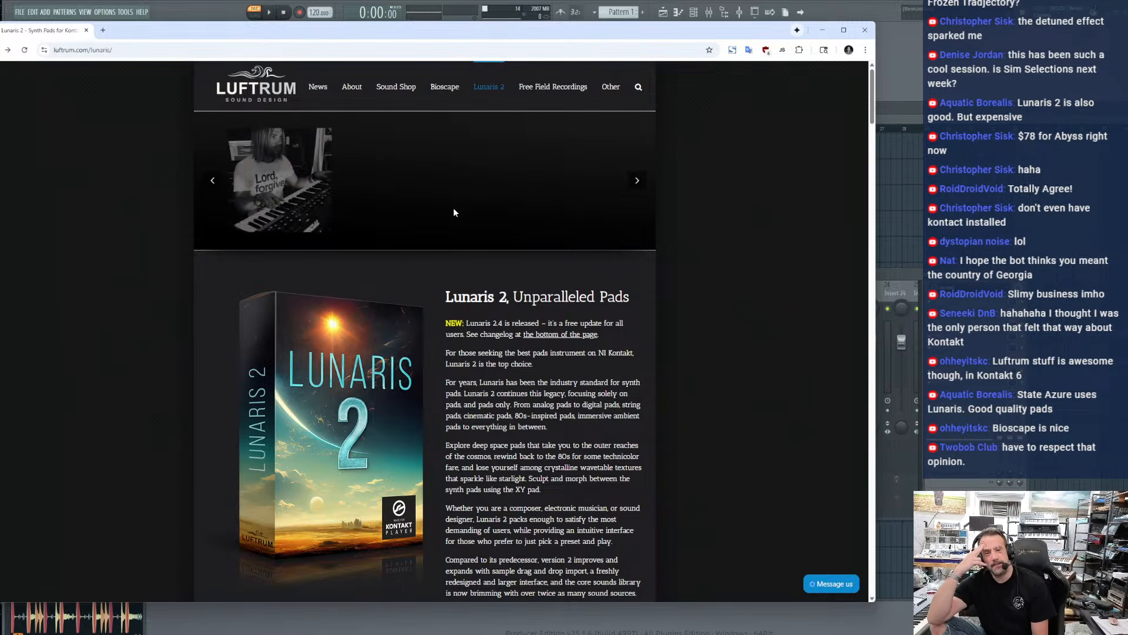
left_click(214, 184)
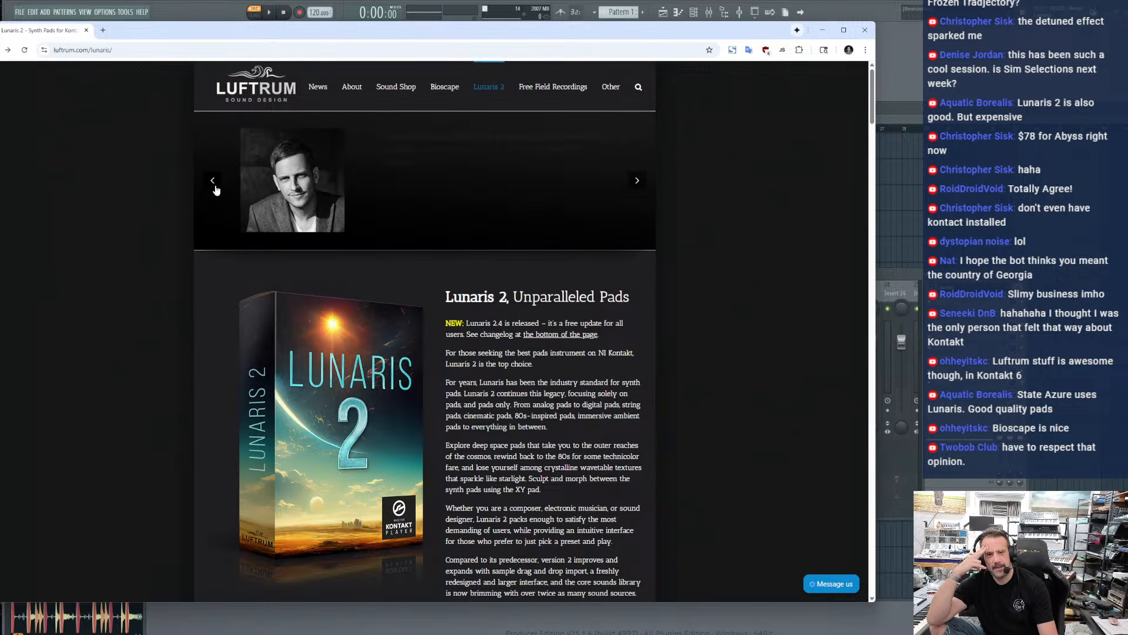
Step back and forward through the artist testimonials in the Lunaris 2 page banner, and shift the browser window slightly higher
left_click(214, 184)
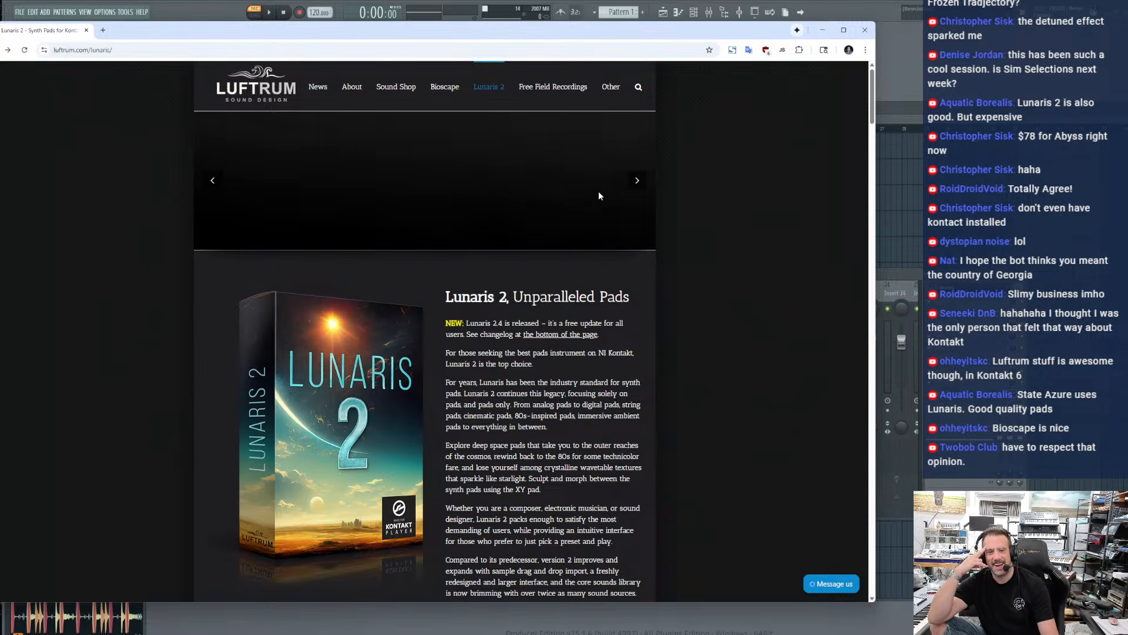
left_click(637, 182)
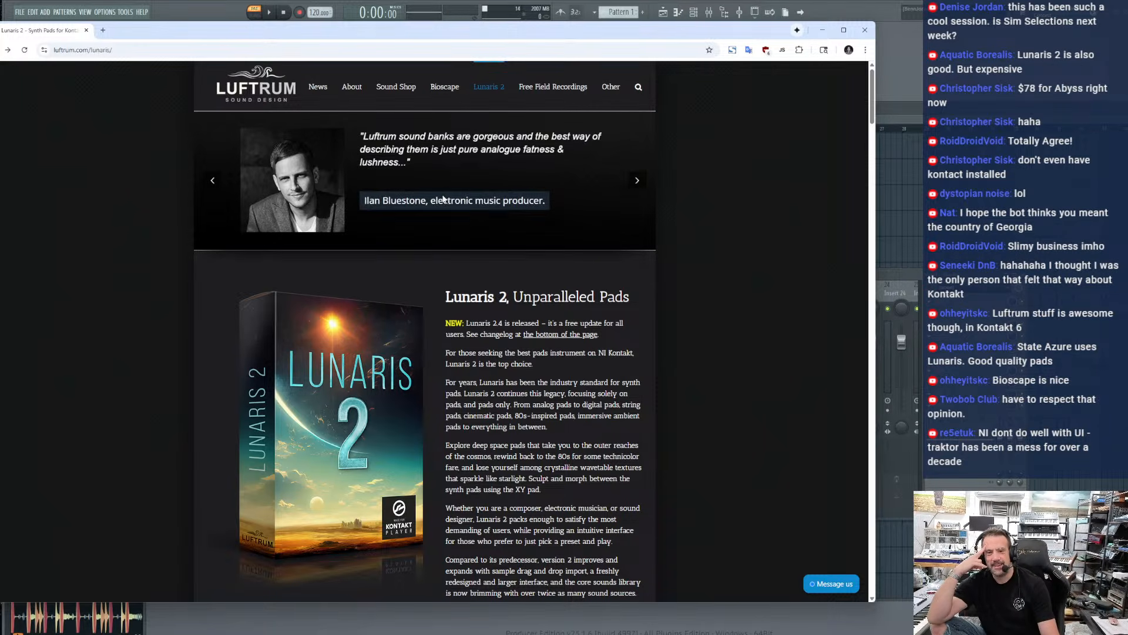
left_click_drag(266, 33, 256, 17)
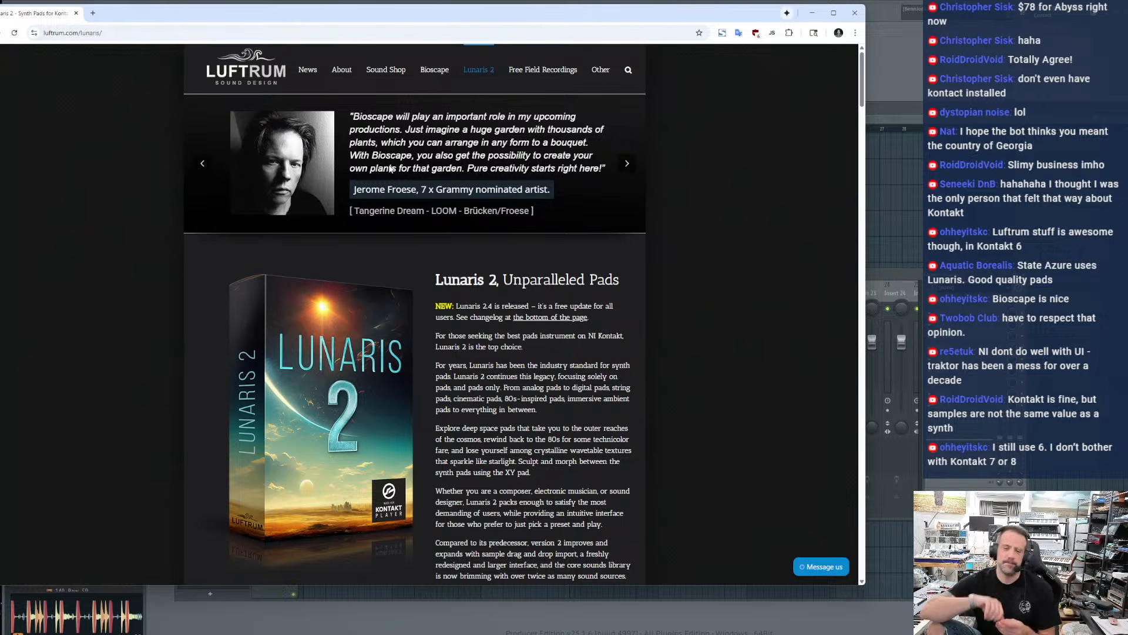
Examine the Lunaris 2 page from the description and pricing through the audio demos, new features, user interface and layer selection sections
scroll(495, 321, "down", 2)
scroll(495, 320, "up", 2)
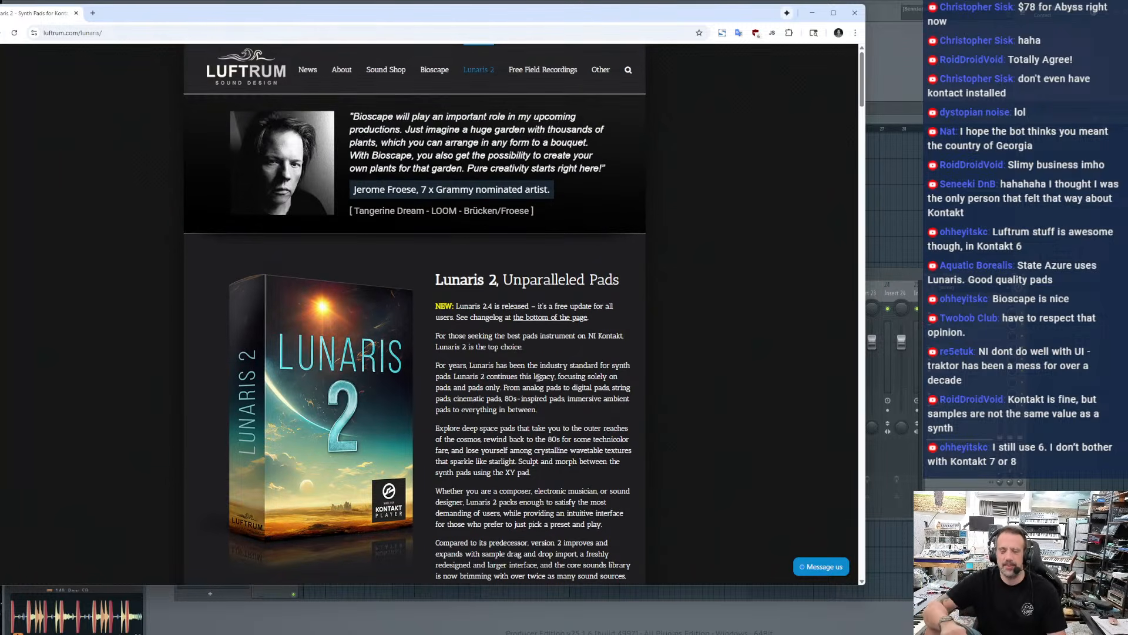
scroll(538, 376, "down", 6)
scroll(538, 370, "up", 4)
scroll(538, 369, "up", 2)
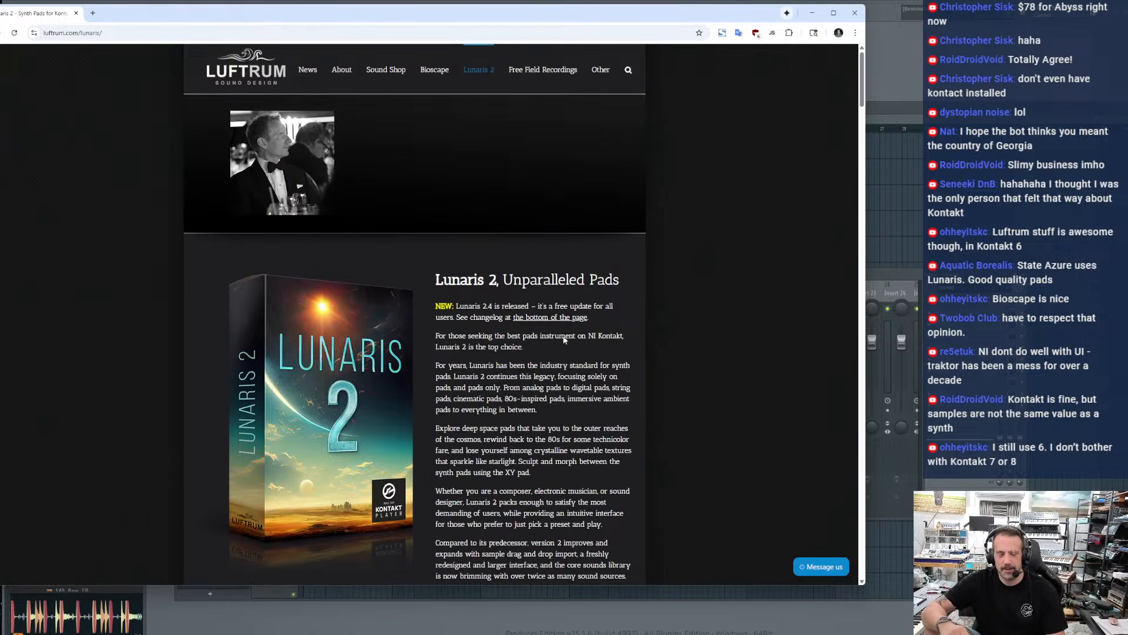
scroll(569, 434, "down", 6)
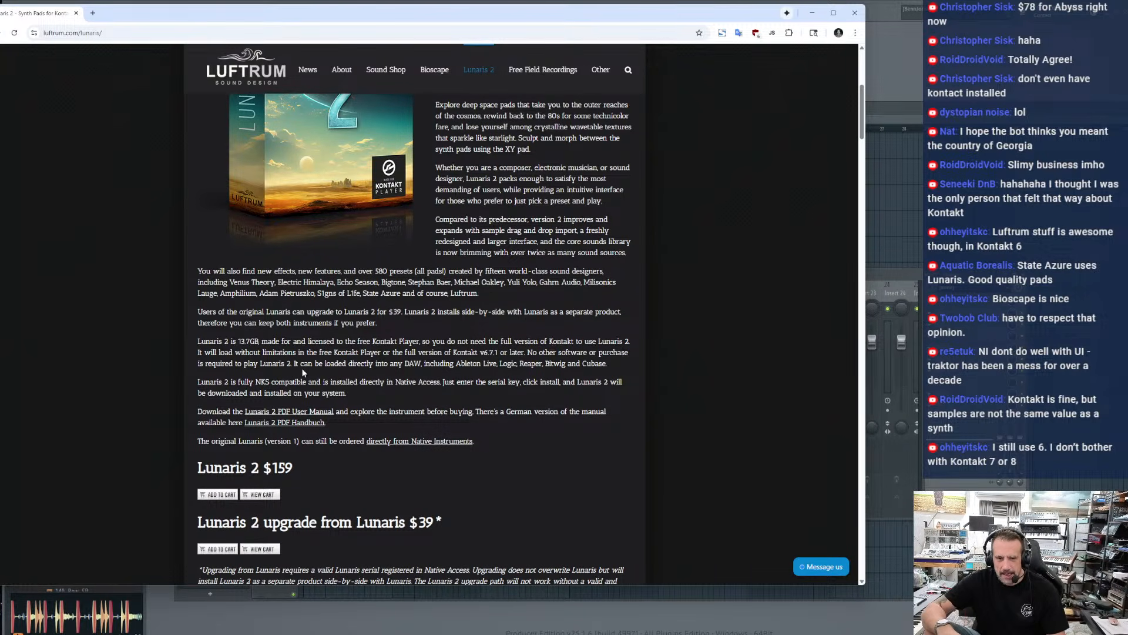
scroll(388, 460, "down", 7)
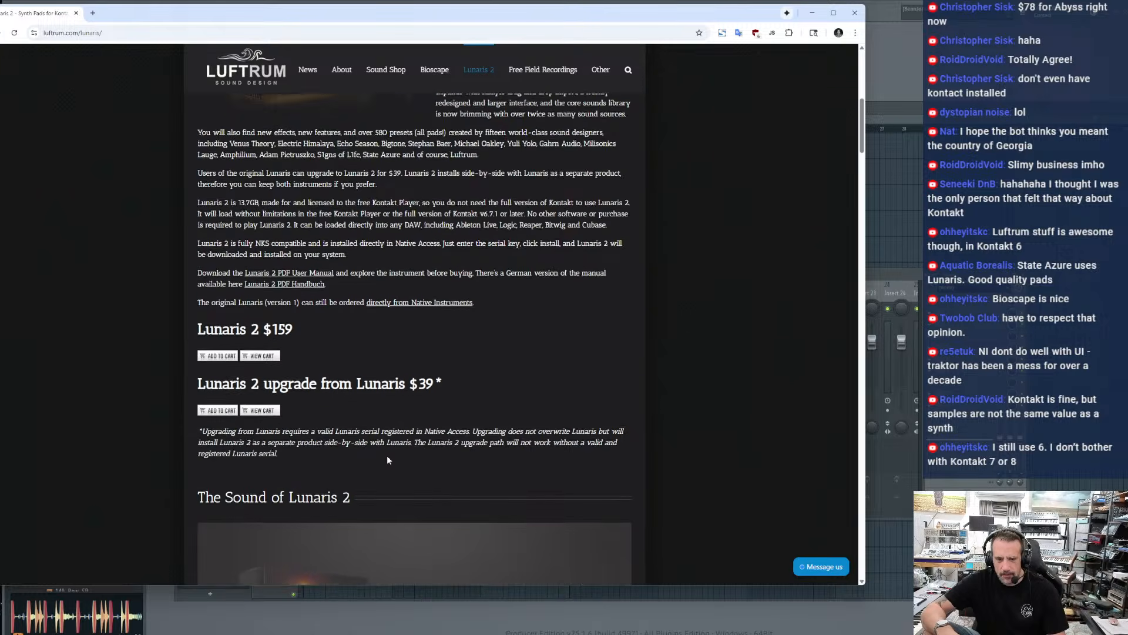
scroll(388, 460, "down", 12)
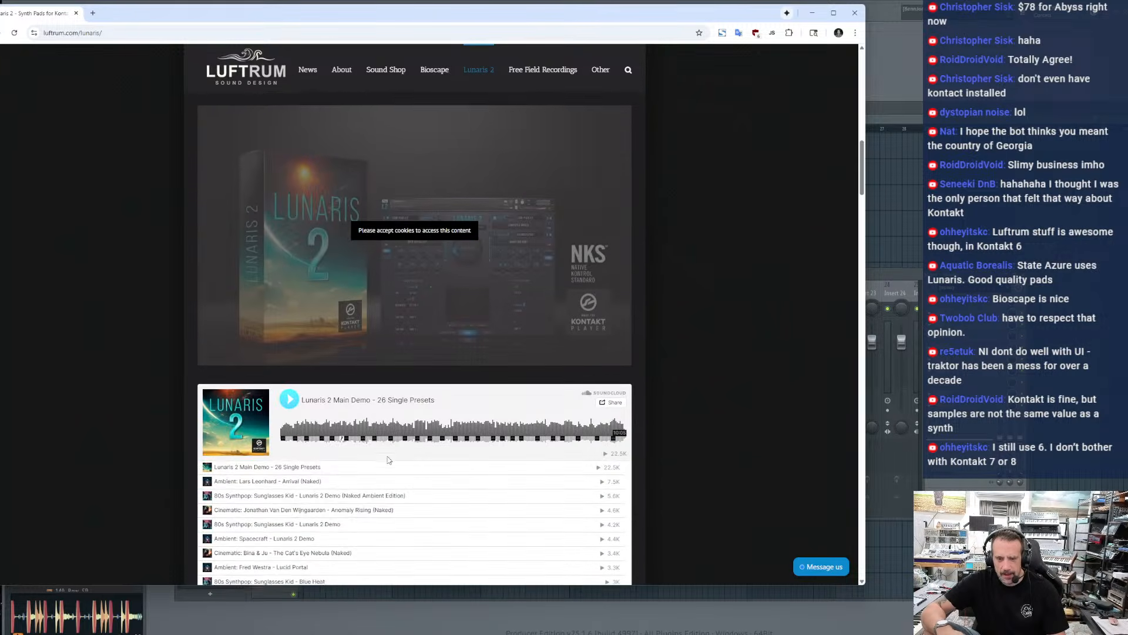
scroll(388, 449, "down", 3)
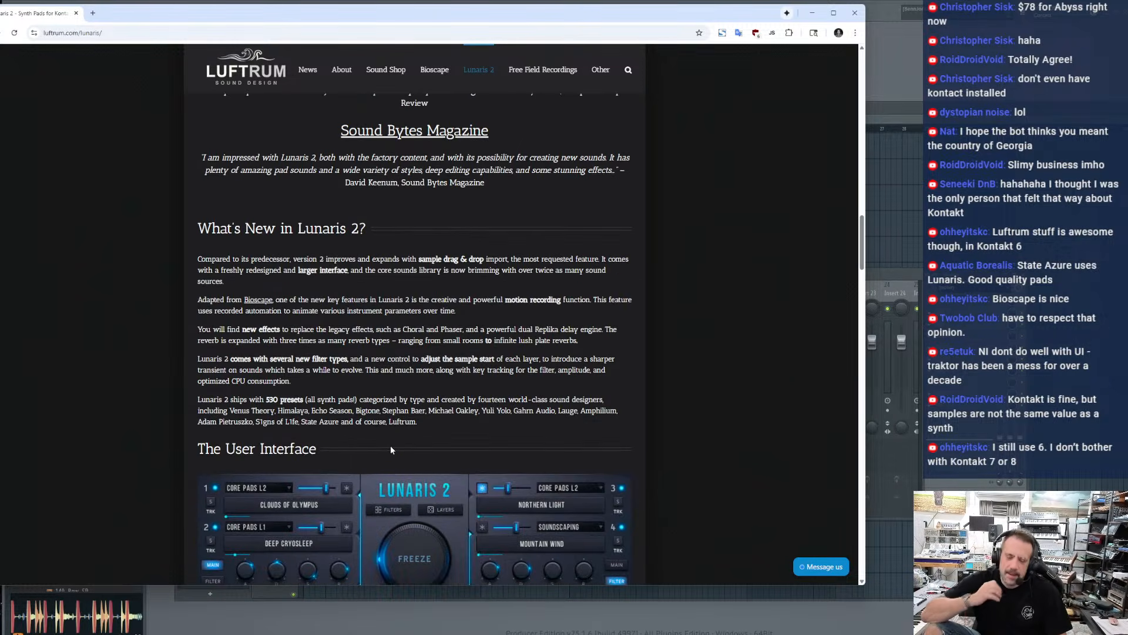
scroll(393, 448, "down", 6)
scroll(395, 453, "down", 17)
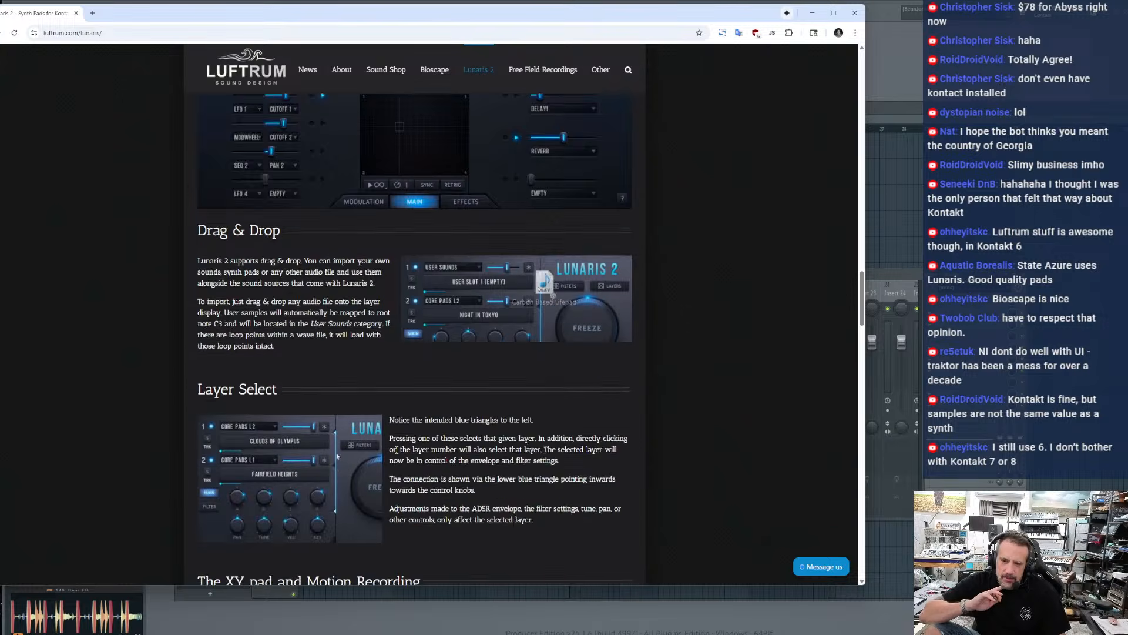
Examine the Lunaris 2 effects view, specifications, system requirements and the section with YouTube reviews
scroll(401, 459, "up", 3)
scroll(402, 459, "down", 7)
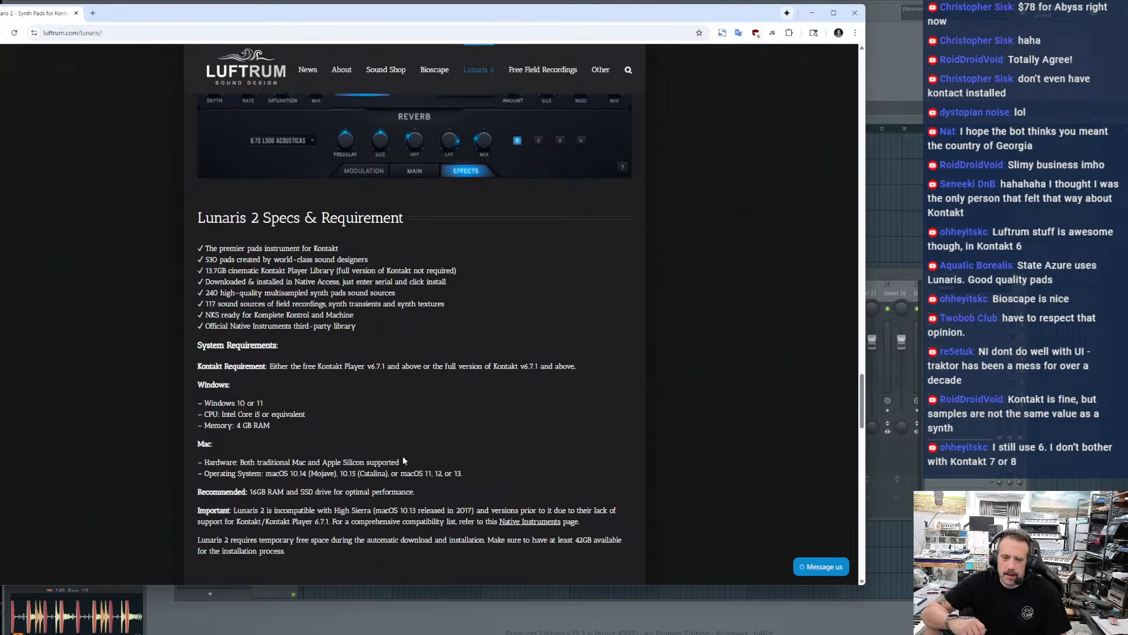
scroll(403, 460, "down", 3)
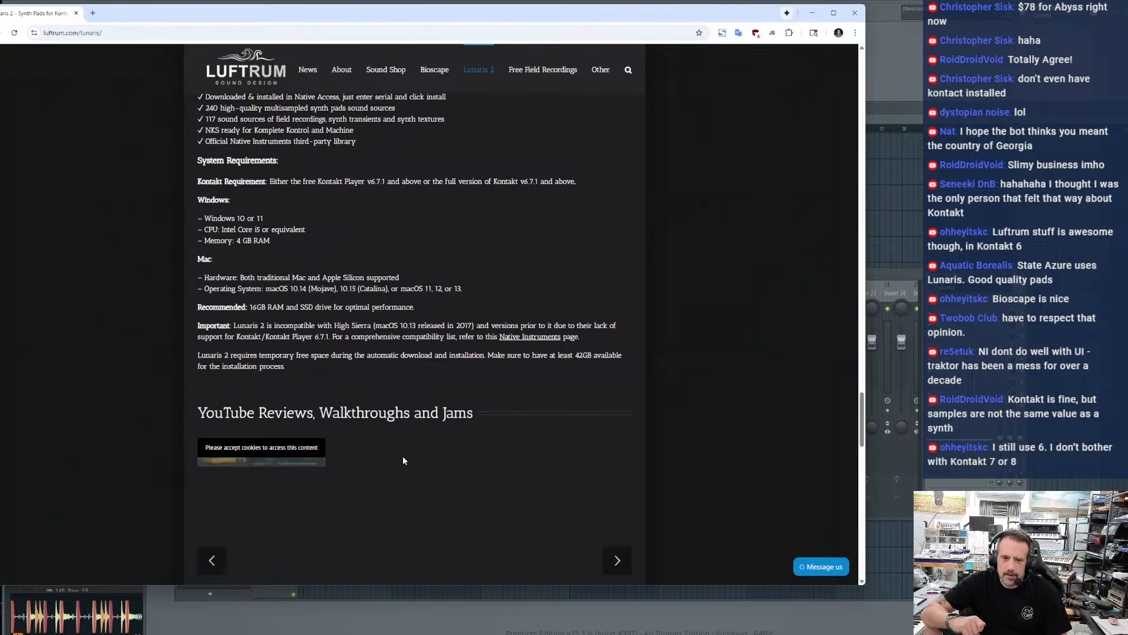
scroll(403, 460, "up", 5)
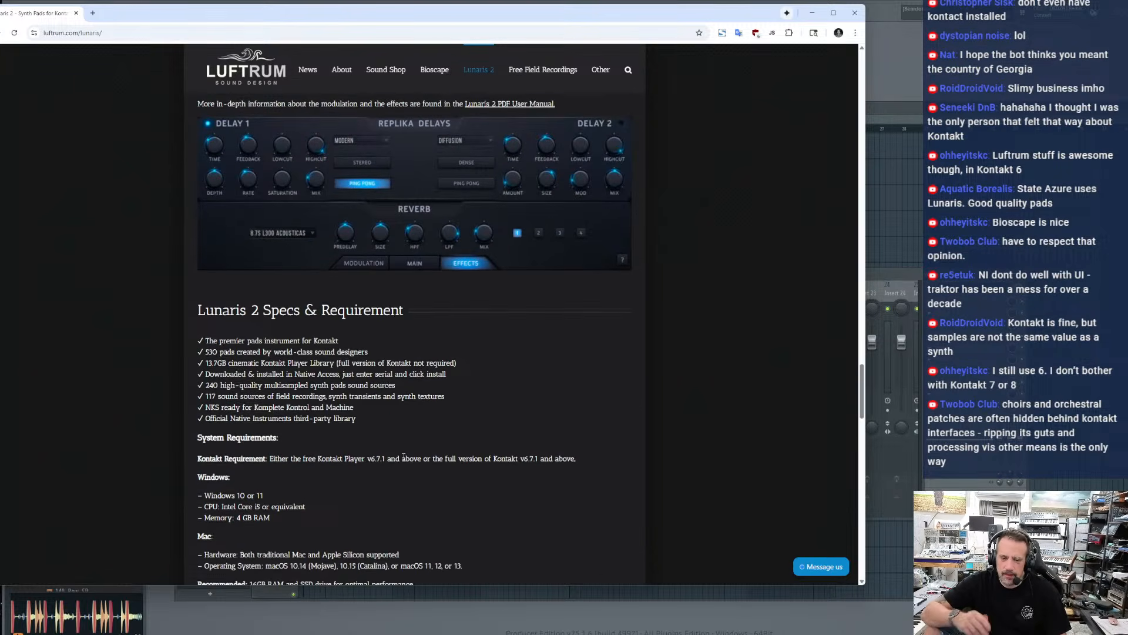
scroll(404, 458, "up", 2)
scroll(403, 457, "down", 3)
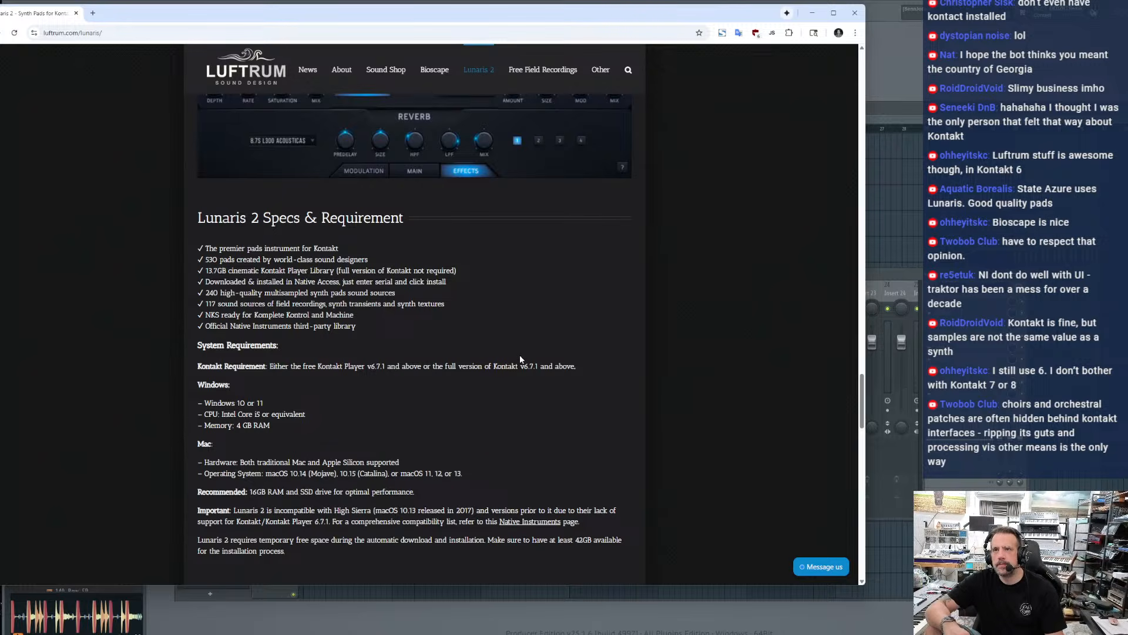
Close the Lunaris 2 browser window and move the Myth plugin window higher in the FL Studio workspace
left_click(862, 11)
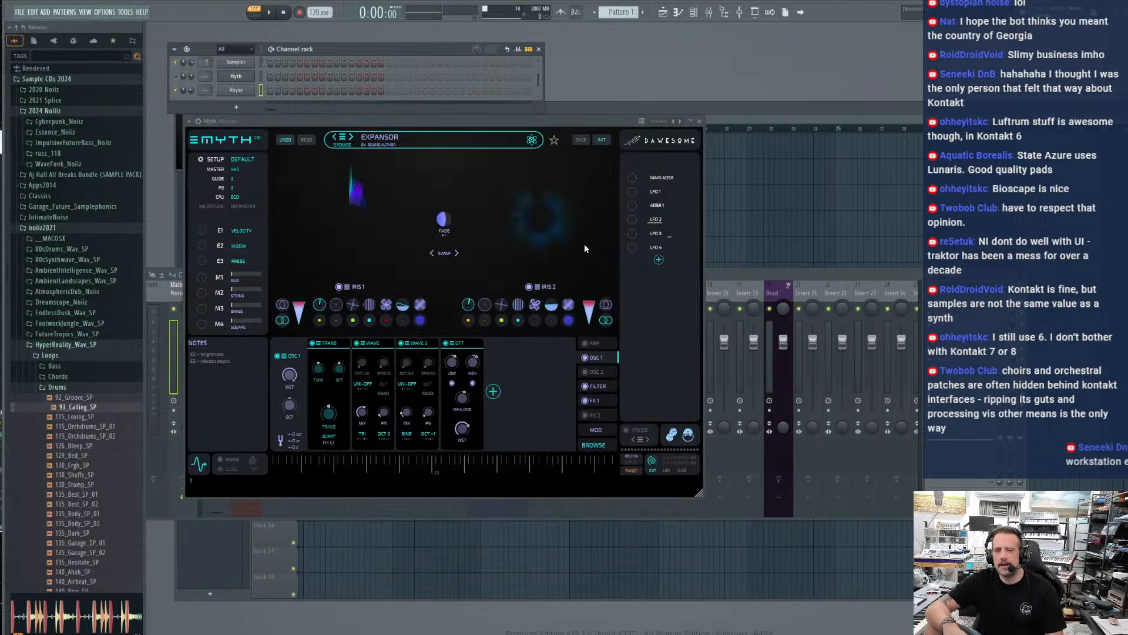
left_click_drag(389, 118, 370, 57)
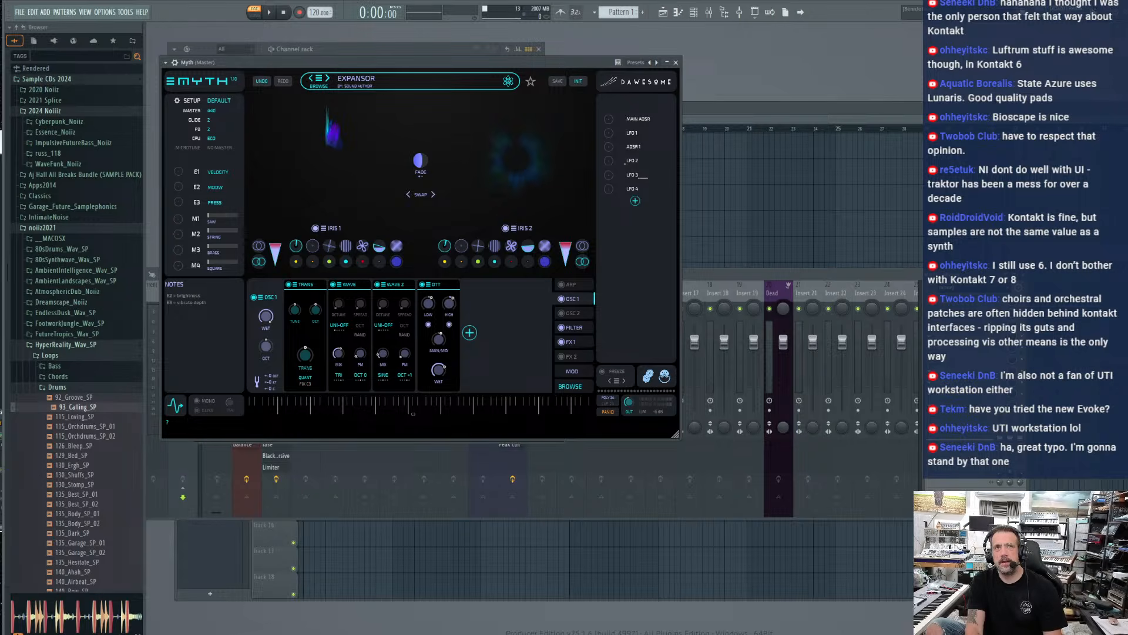
Bring in the Goodreads page for KSP Scripting 1, examine its cover and description enlarged, and move the window off the screen
left_click_drag(767, 6, 768, 50)
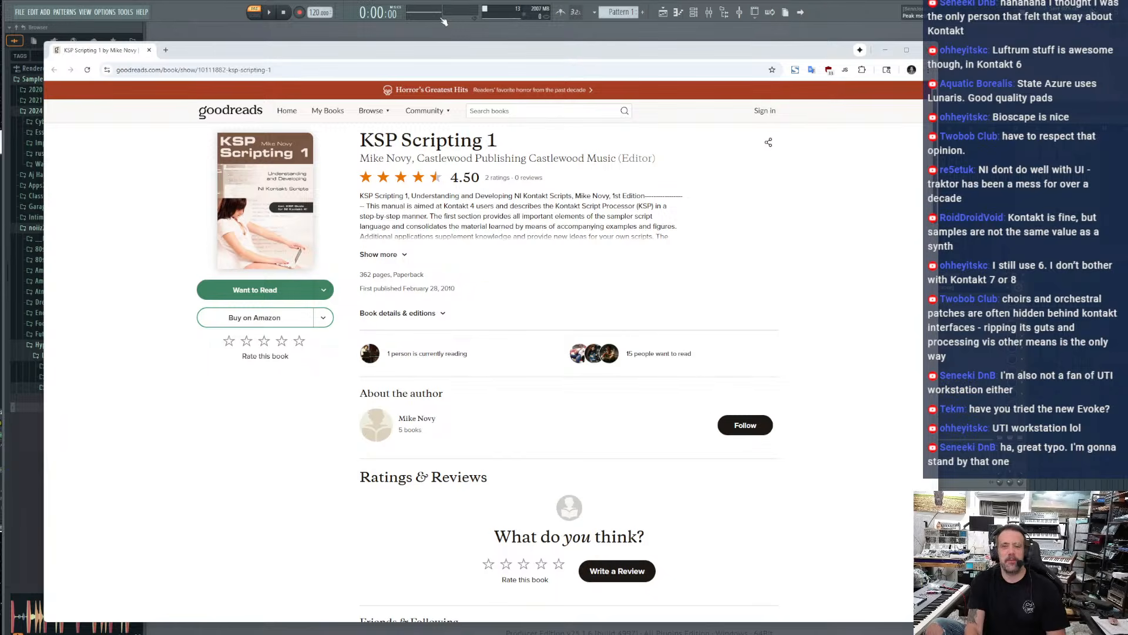
scroll(263, 256, "up", 6)
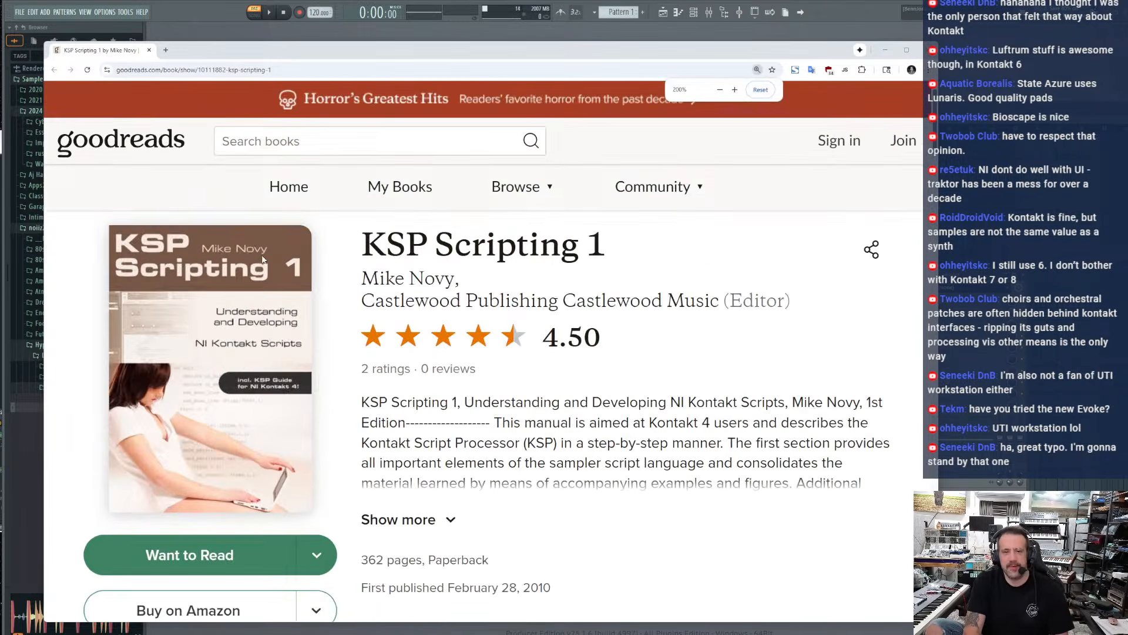
scroll(228, 311, "up", 1)
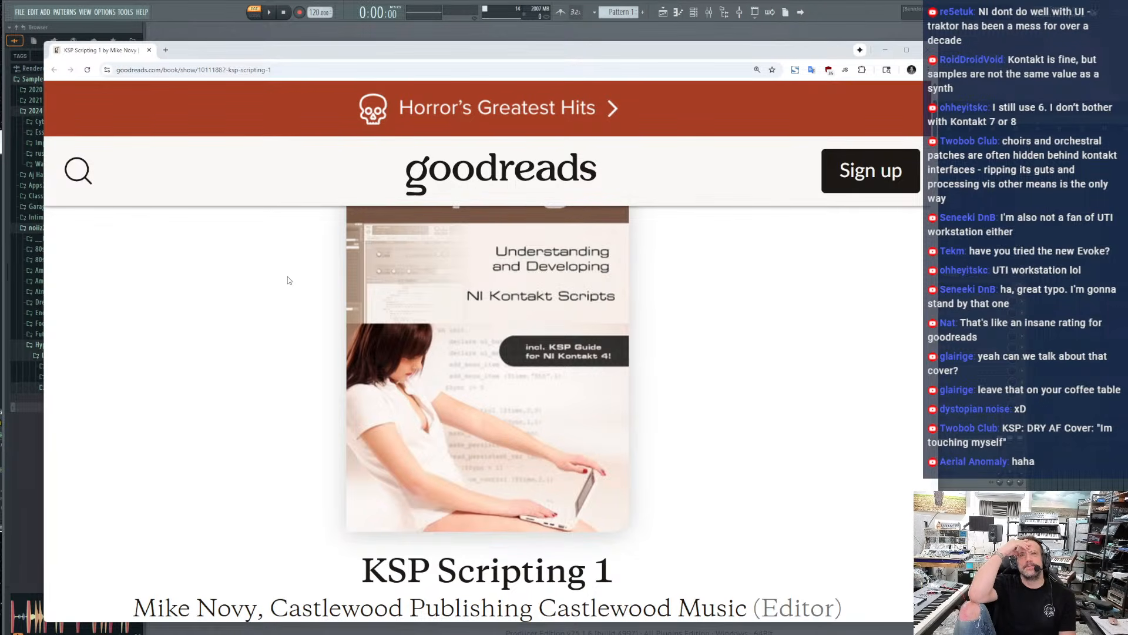
scroll(288, 280, "down", 5)
scroll(288, 280, "down", 2)
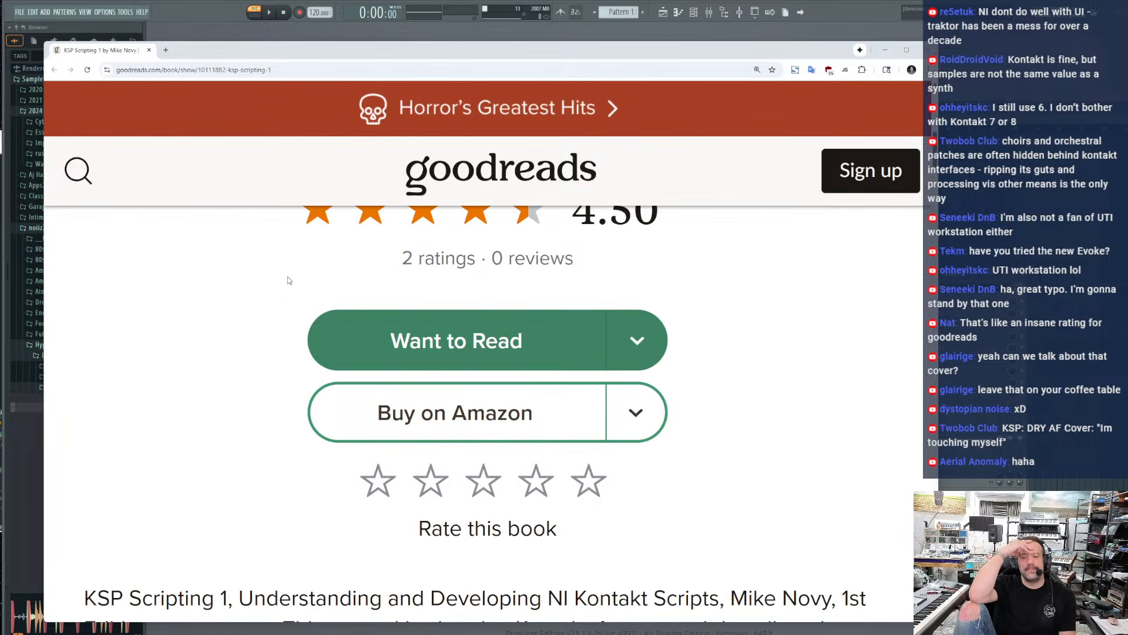
scroll(287, 281, "down", 3)
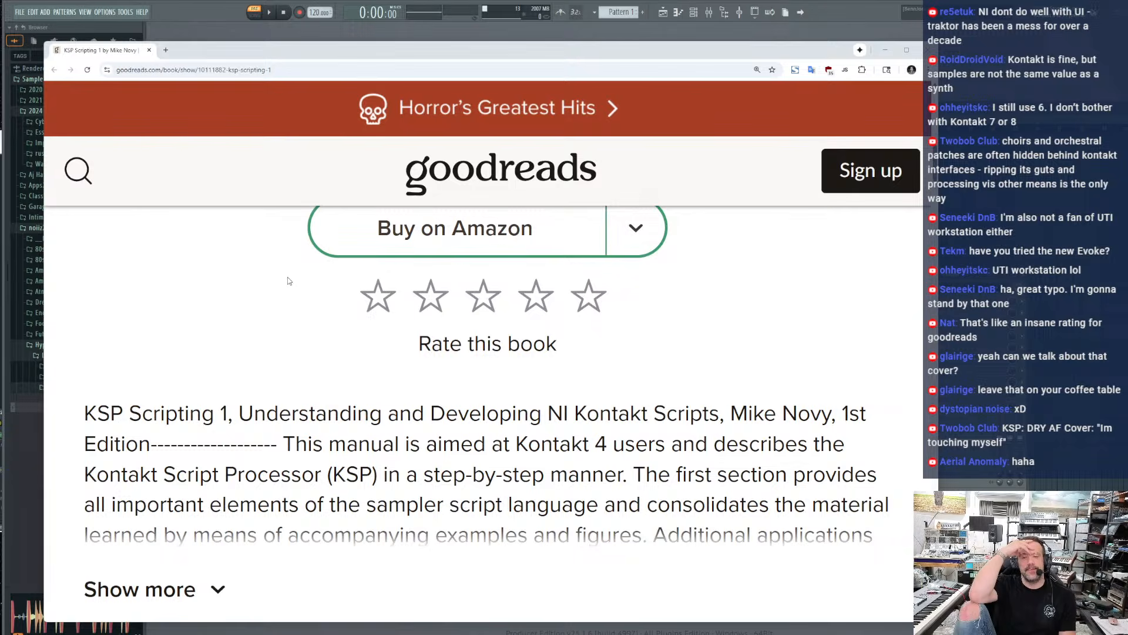
scroll(287, 281, "up", 6)
left_click_drag(434, 51, 512, 0)
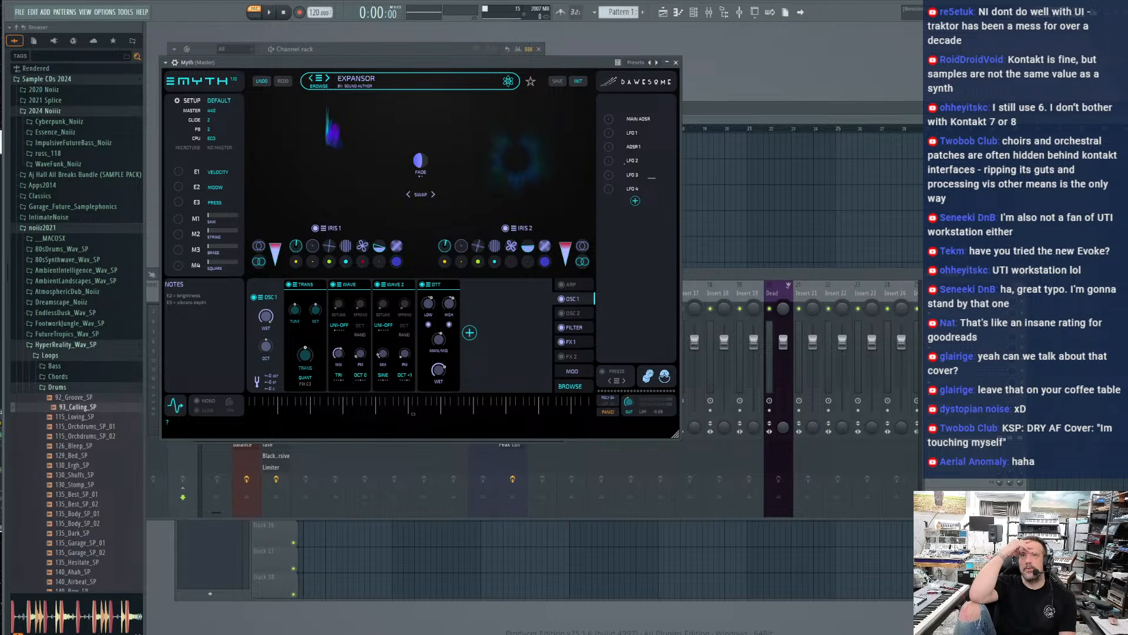
Bring in the Amazon page for KSP Scripting 1 and view its price history graph over the entire available range
left_click_drag(564, 1, 353, 57)
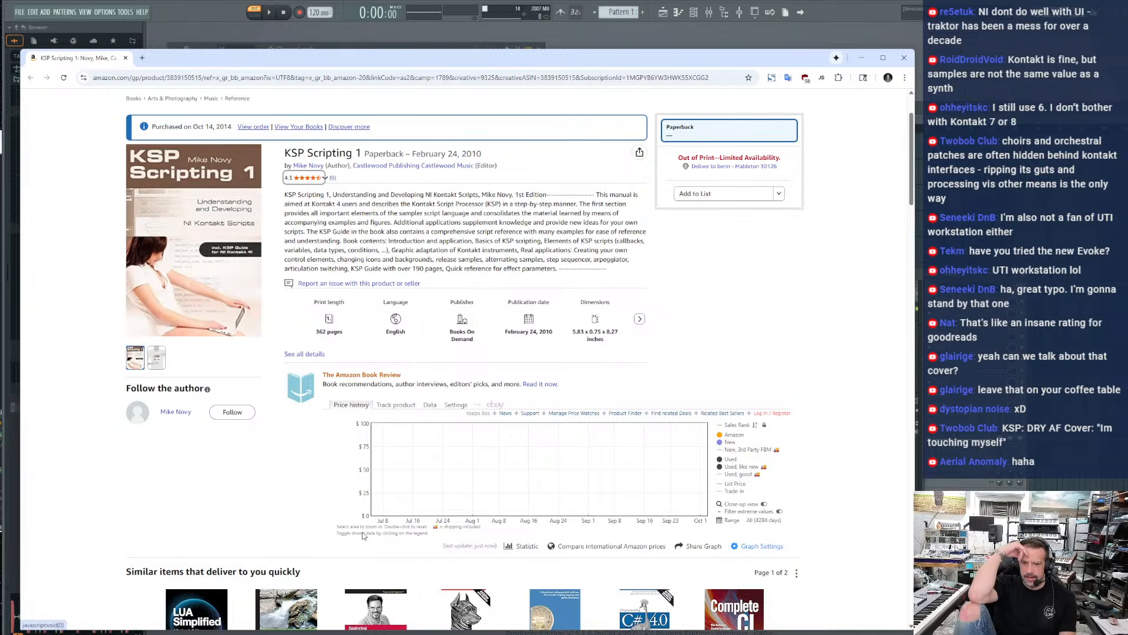
mouse_move(526, 548)
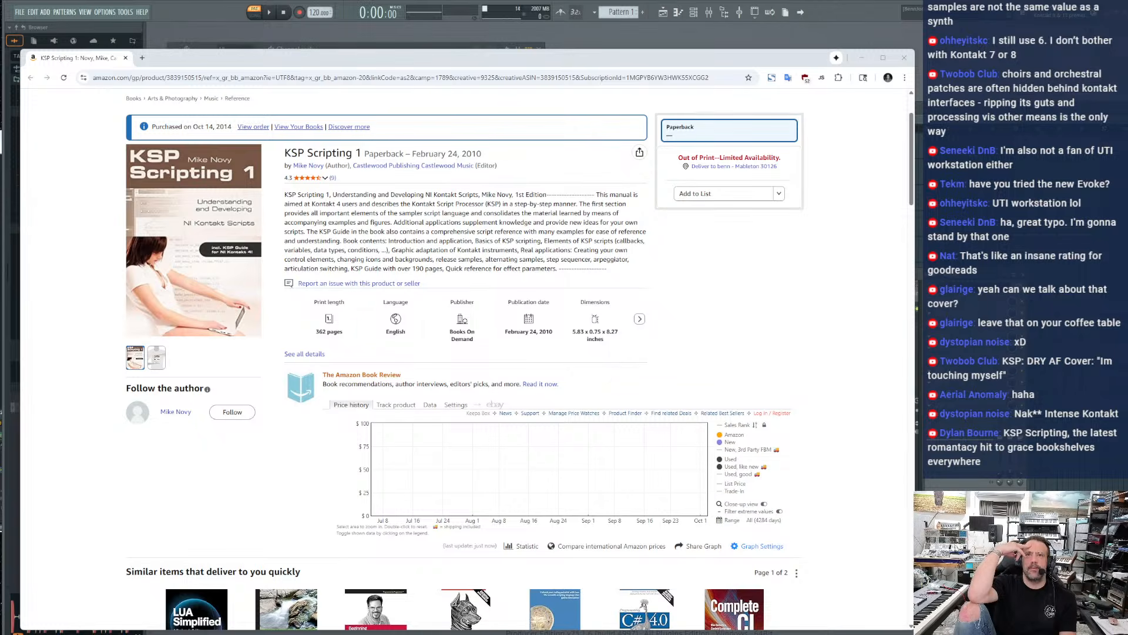
scroll(411, 464, "down", 1)
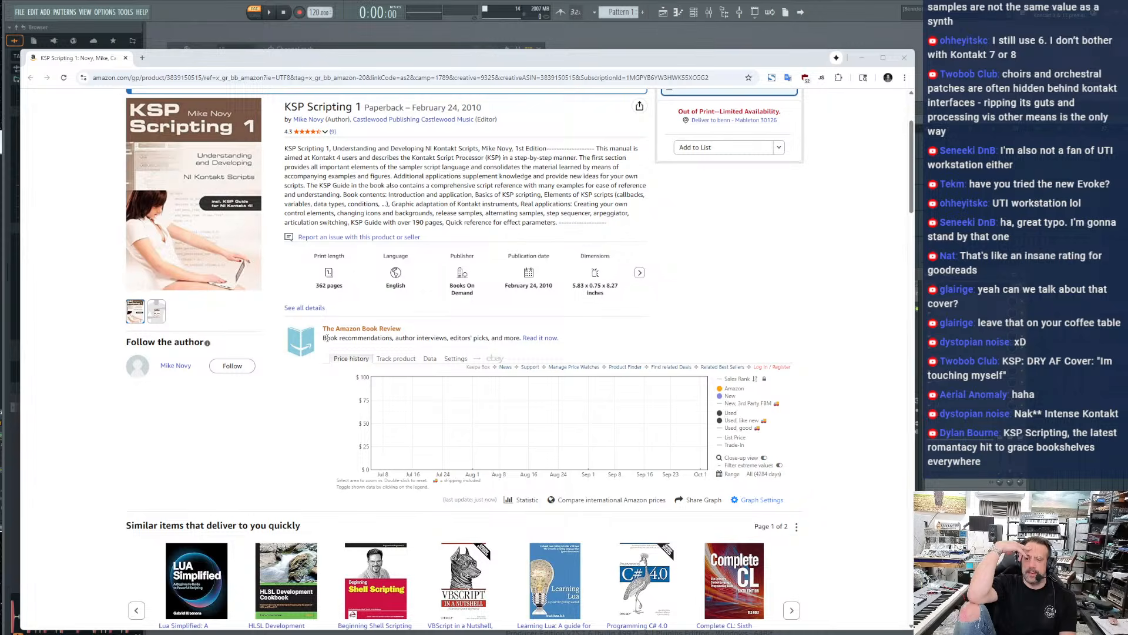
left_click(758, 477)
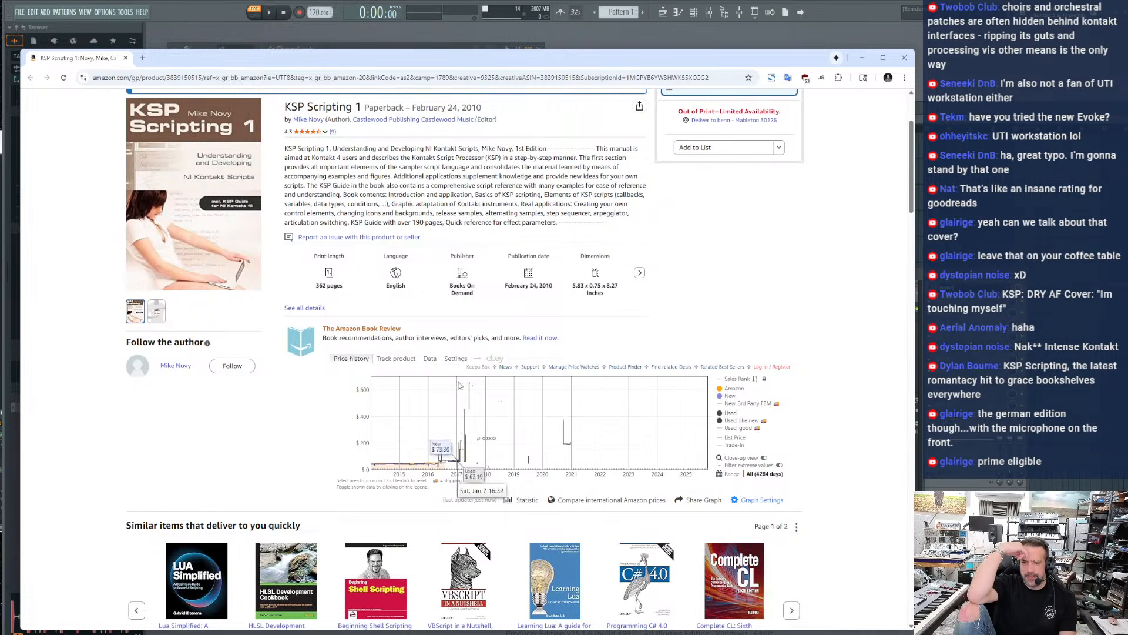
mouse_move(471, 386)
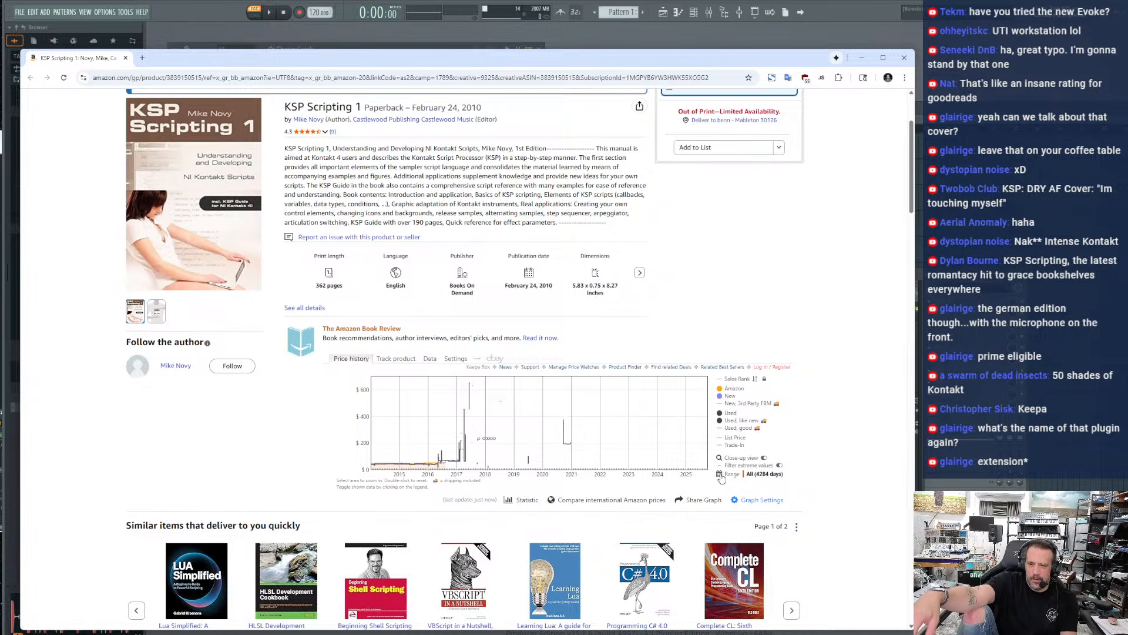
View the book's lowest and highest price statistics and highlight the tracker's link row above the price graph
mouse_move(515, 506)
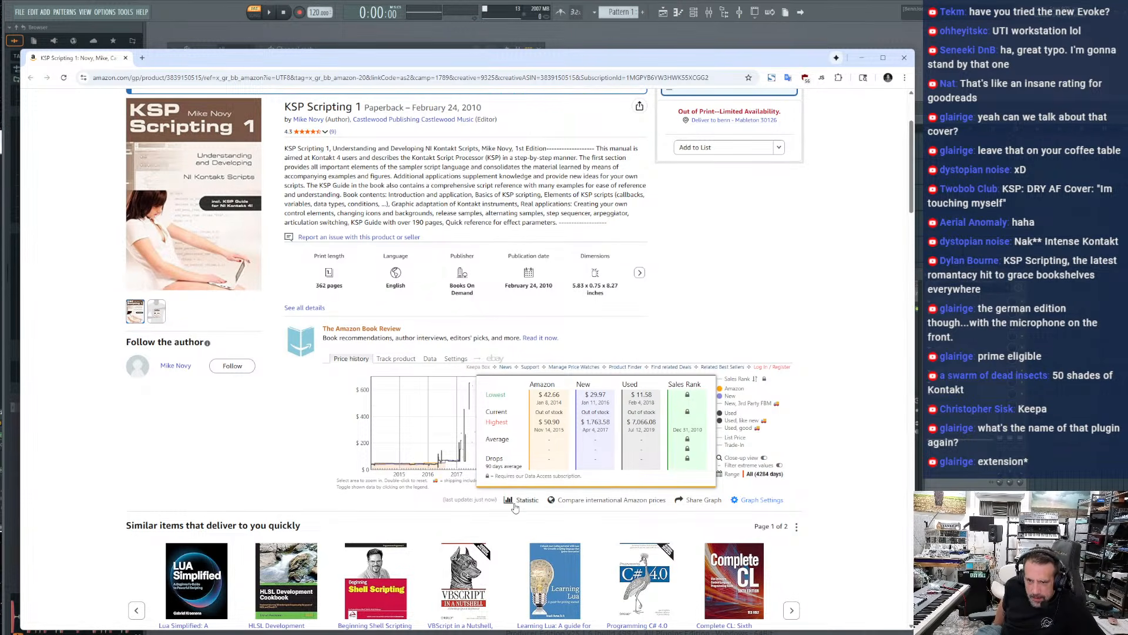
left_click_drag(463, 369, 479, 370)
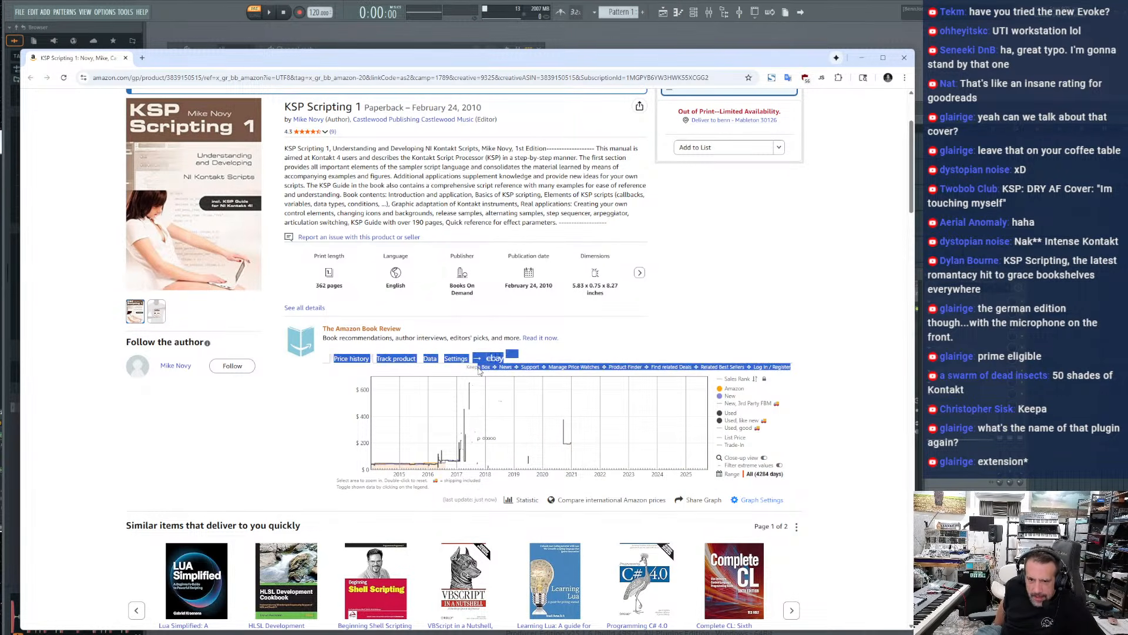
left_click(472, 369)
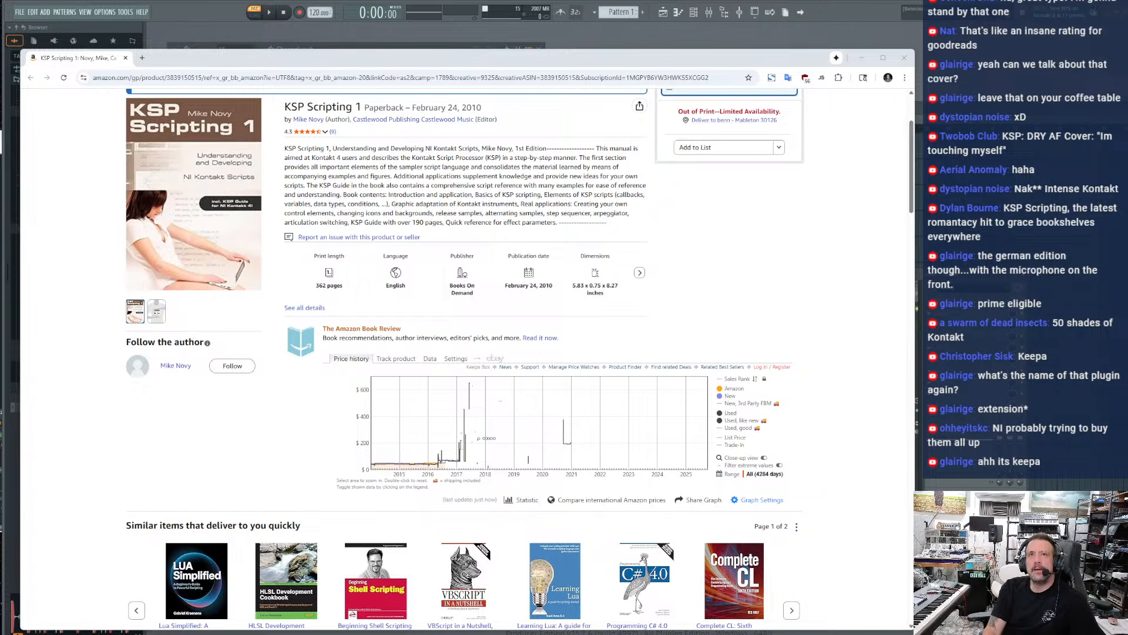
Bring in the Keepa website, close the Amazon page behind it, and look over the Keepa homepage
left_click_drag(303, 0, 205, 71)
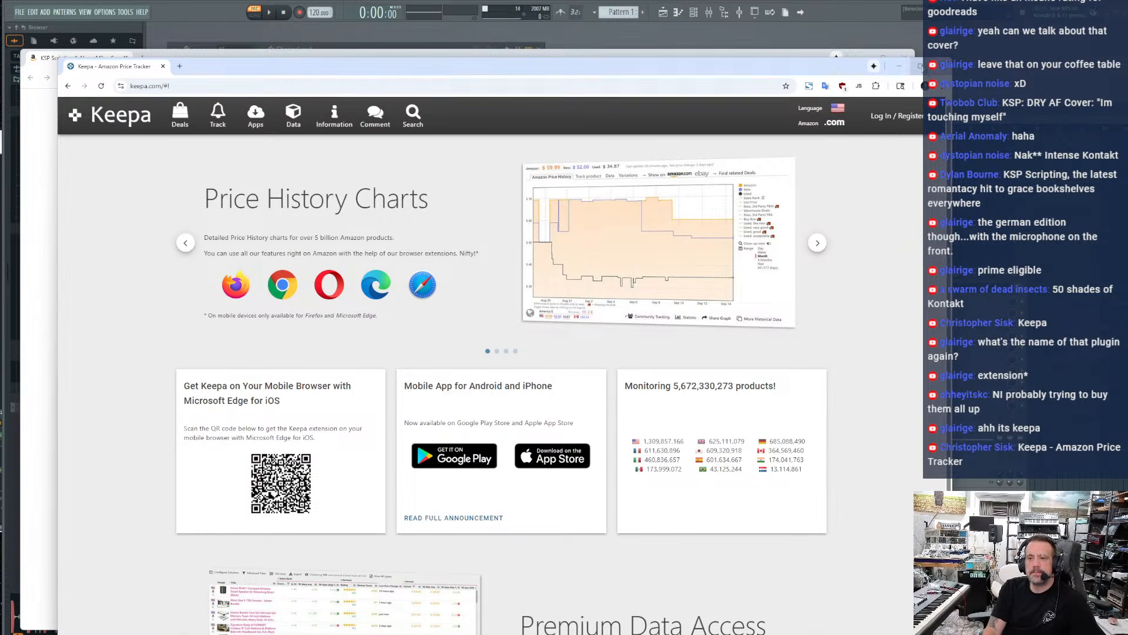
left_click(905, 55)
left_click_drag(757, 69, 718, 41)
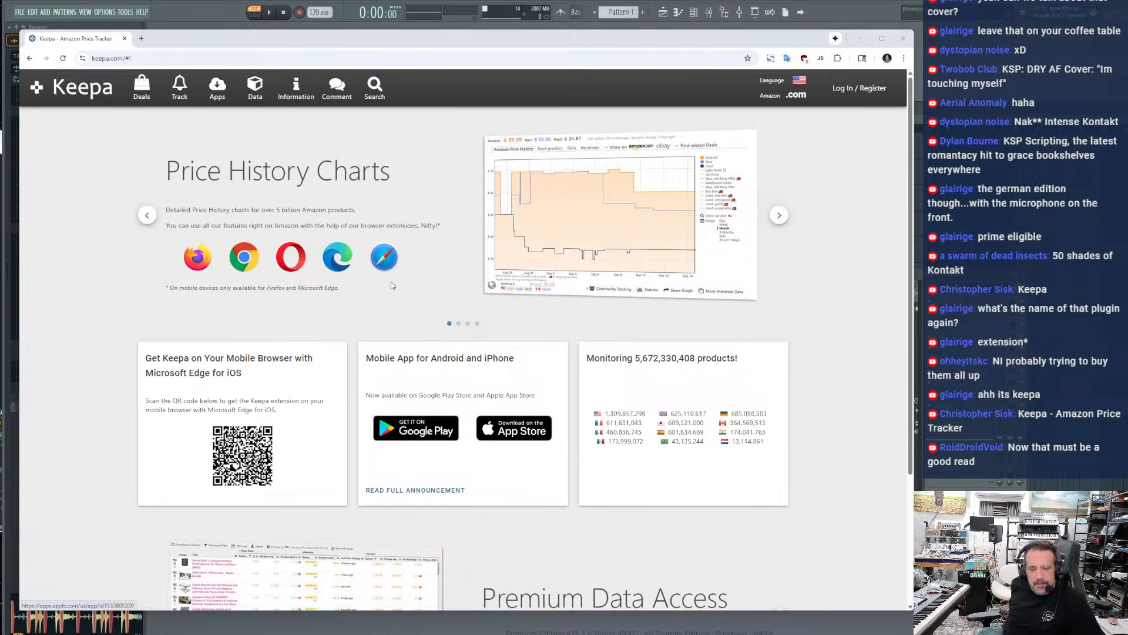
scroll(604, 226, "down", 3)
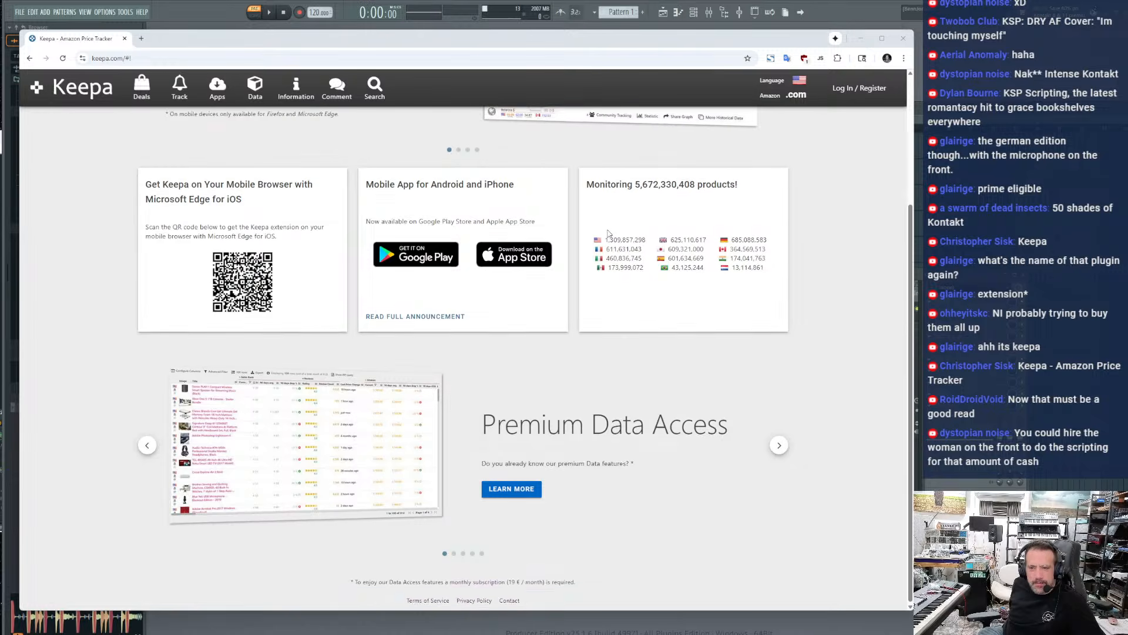
scroll(604, 225, "up", 3)
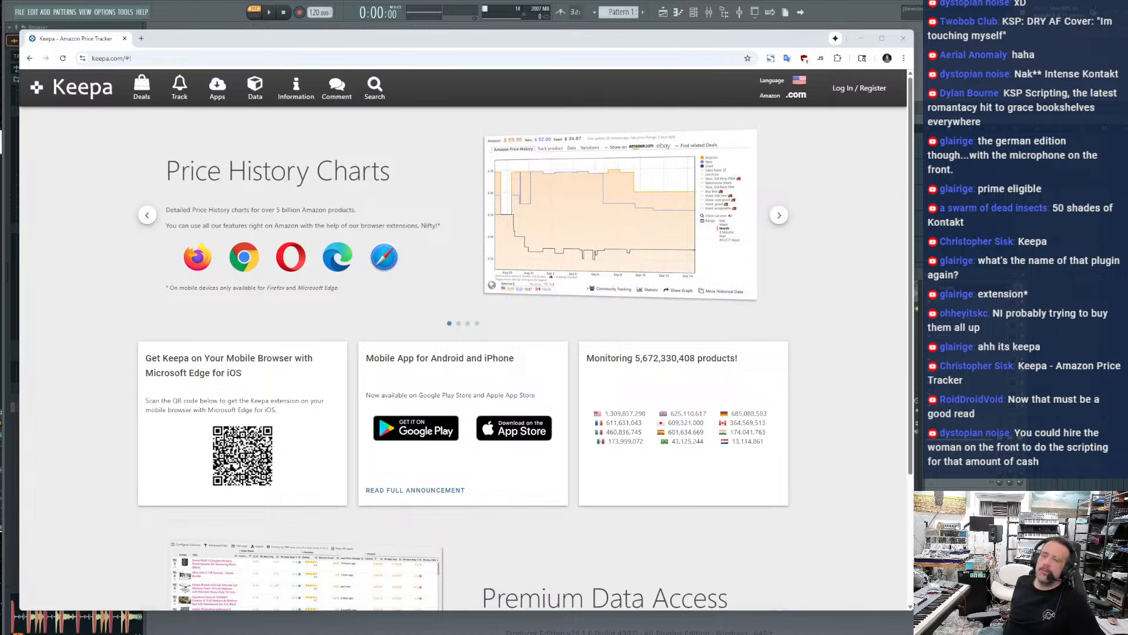
Bring in the image search results showing the KSP Scripting 1 cover, and close that window and the Keepa window
left_click_drag(480, 0, 438, 80)
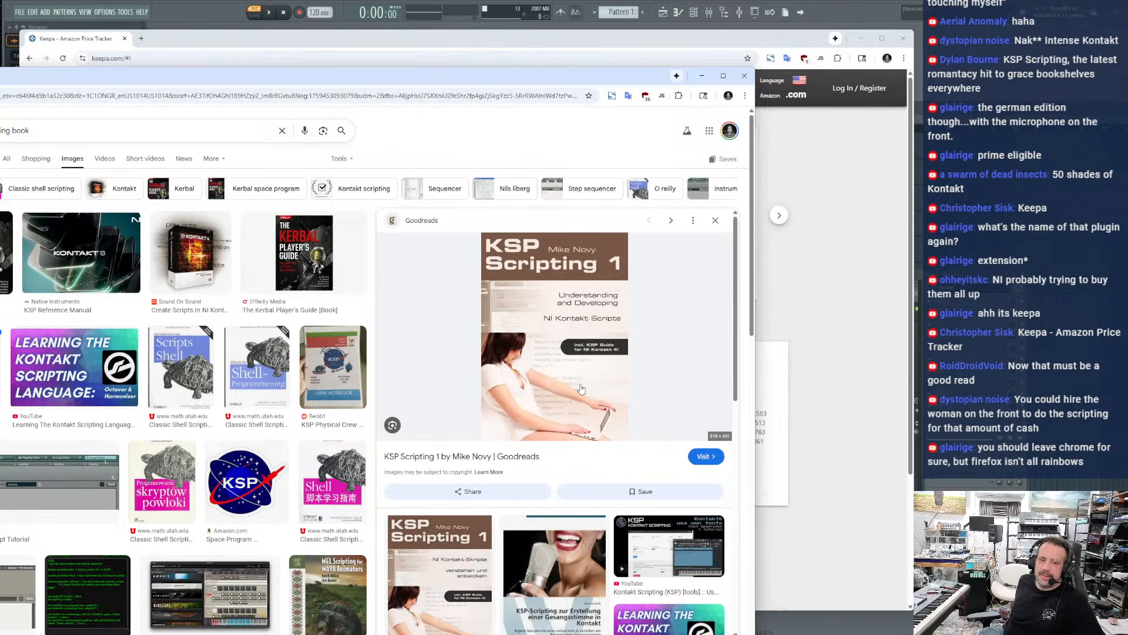
left_click(744, 75)
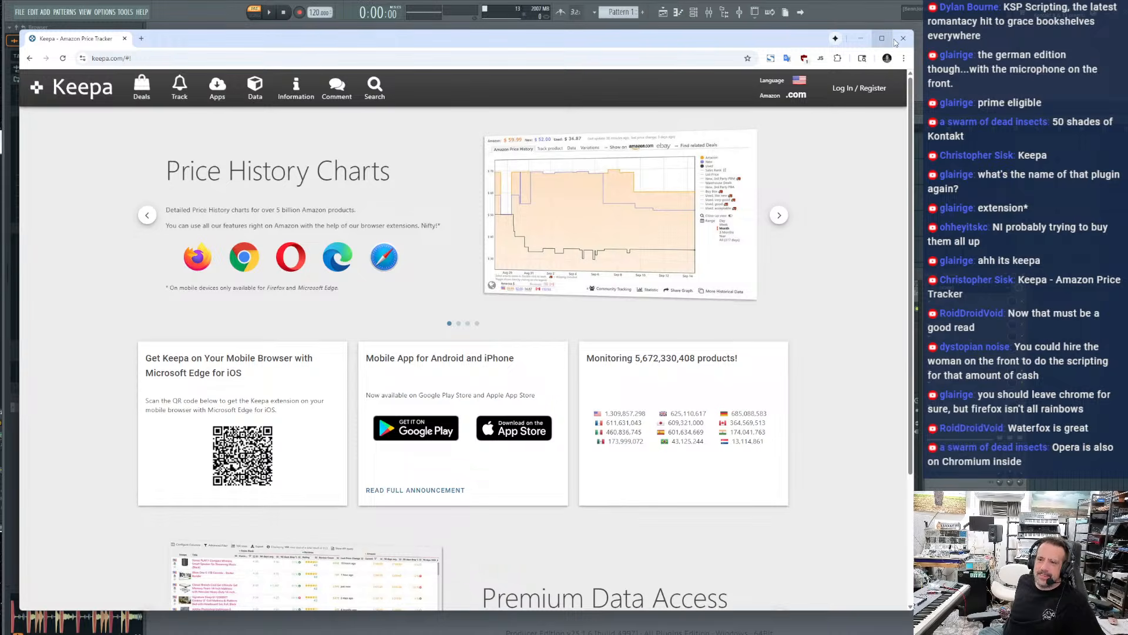
left_click(909, 45)
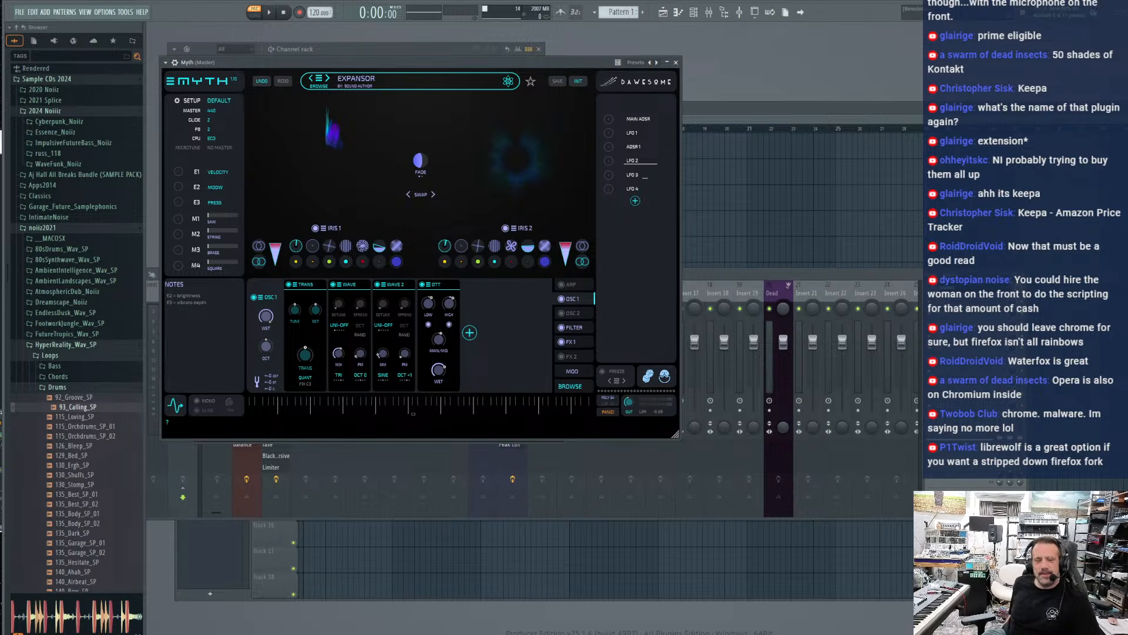
Close the Myth and fase plugin windows and move the mixer higher over the playlist
left_click(676, 62)
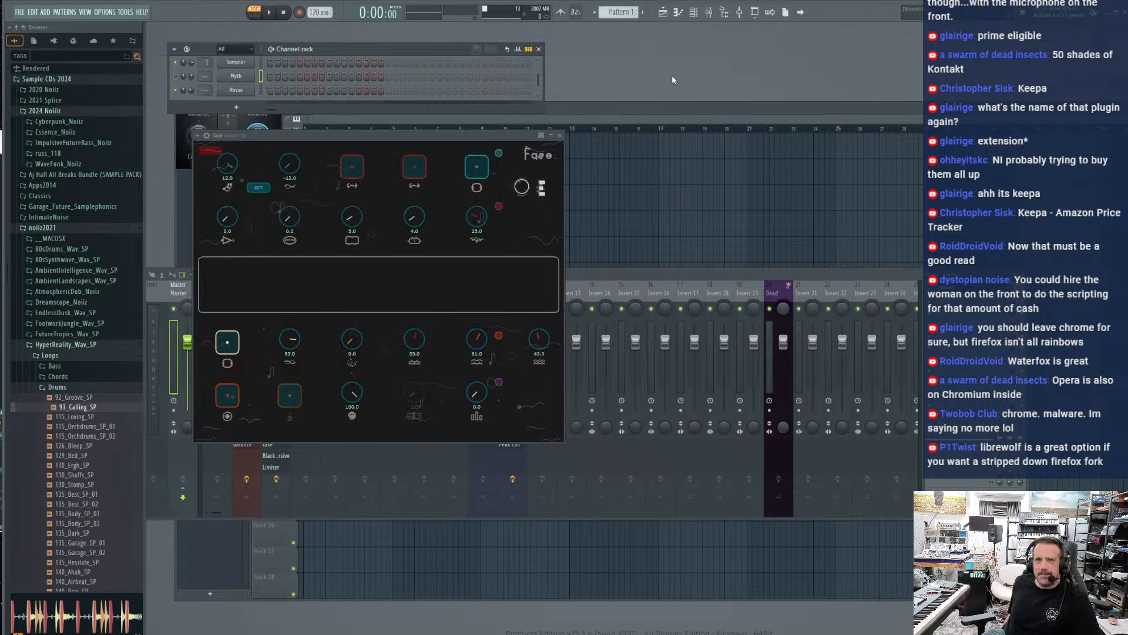
left_click(559, 136)
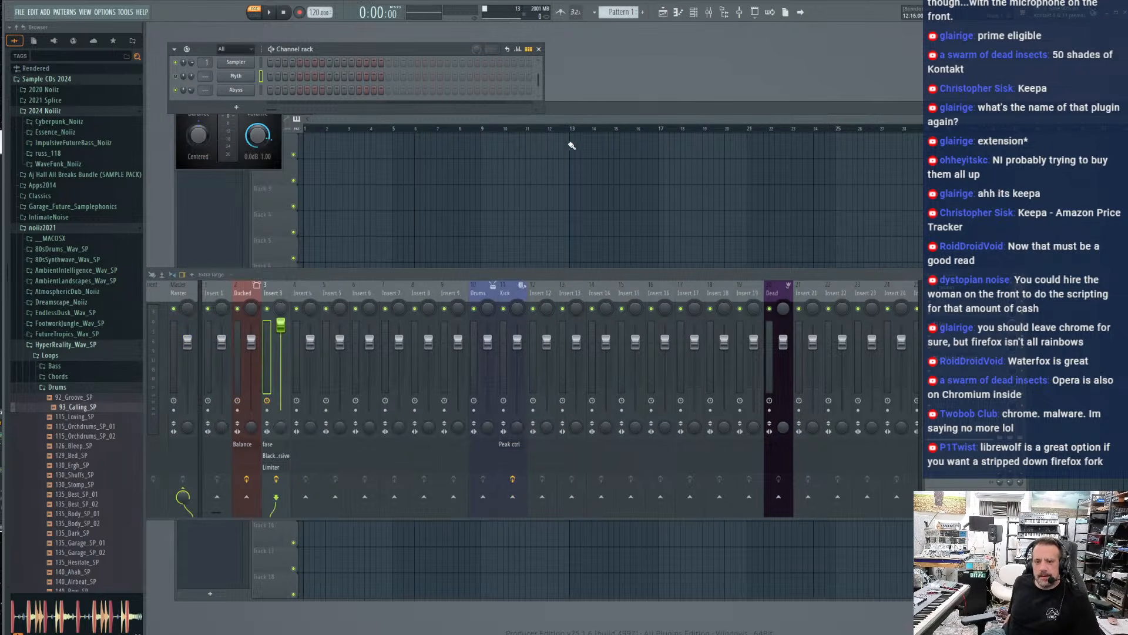
left_click_drag(615, 271, 608, 202)
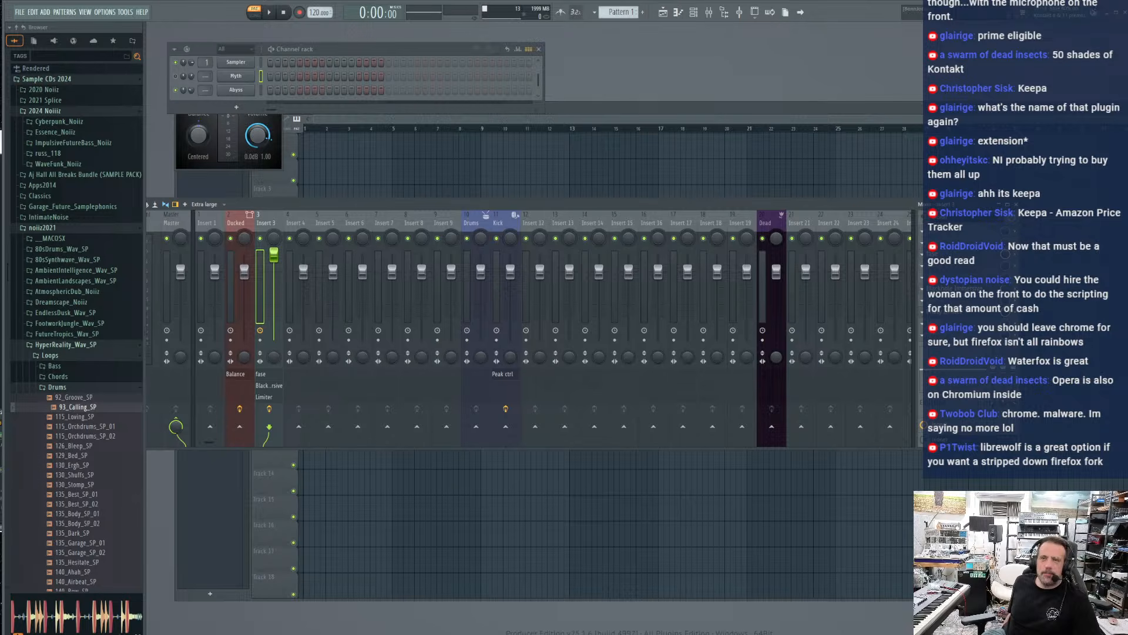